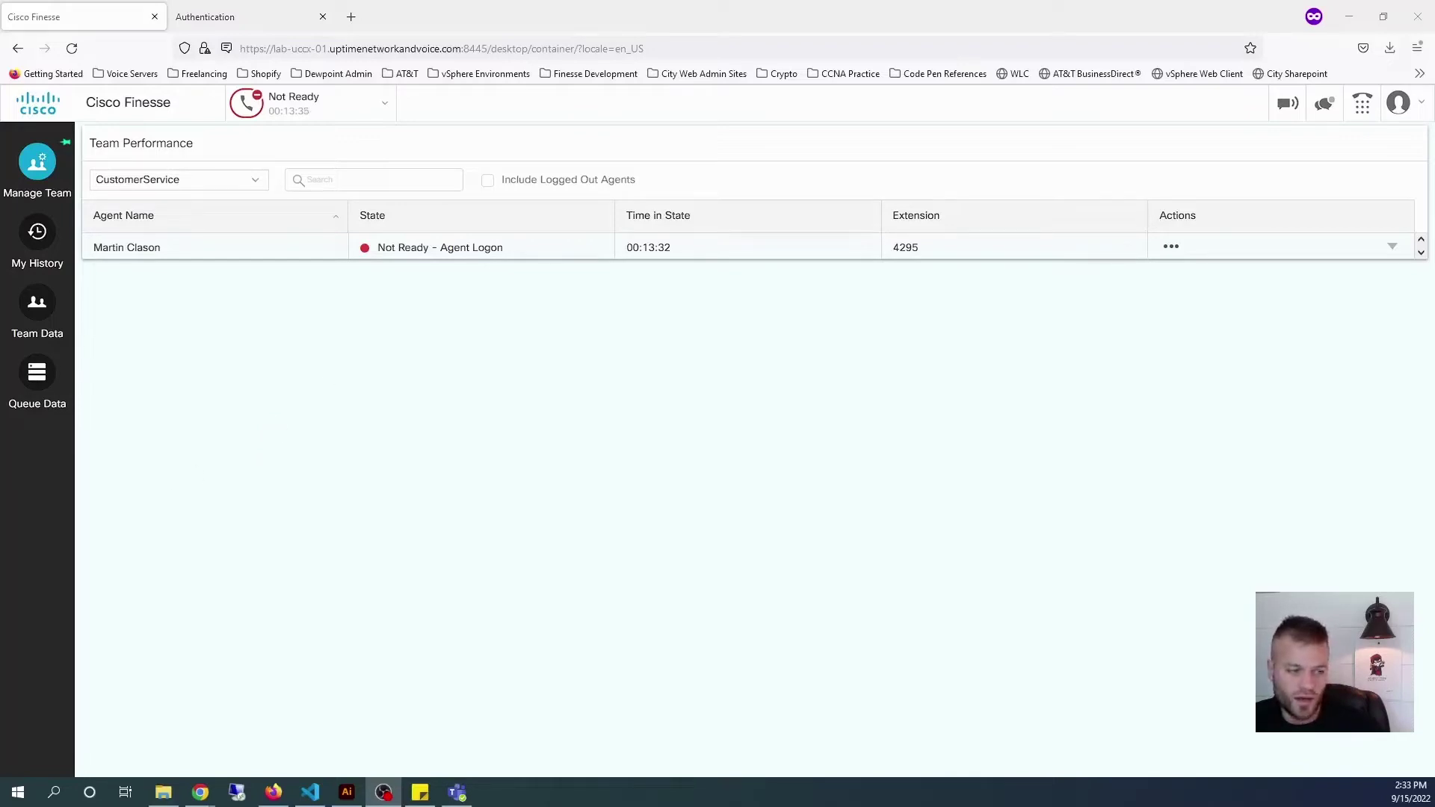
- Load the root page of the lab-uccx-01 server and open Cisco Unified Contact Center Express Administration from it
click(247, 17)
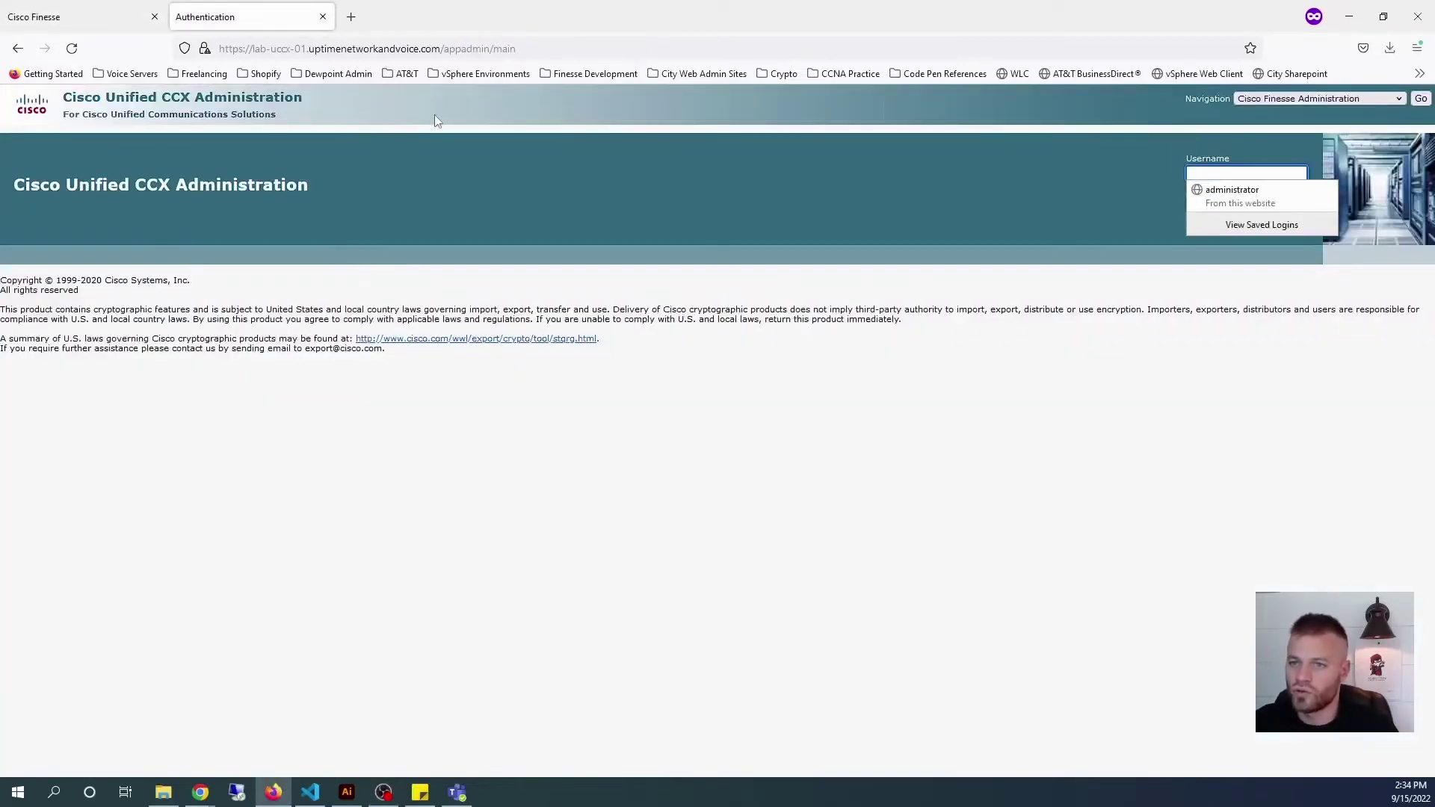
click(592, 44)
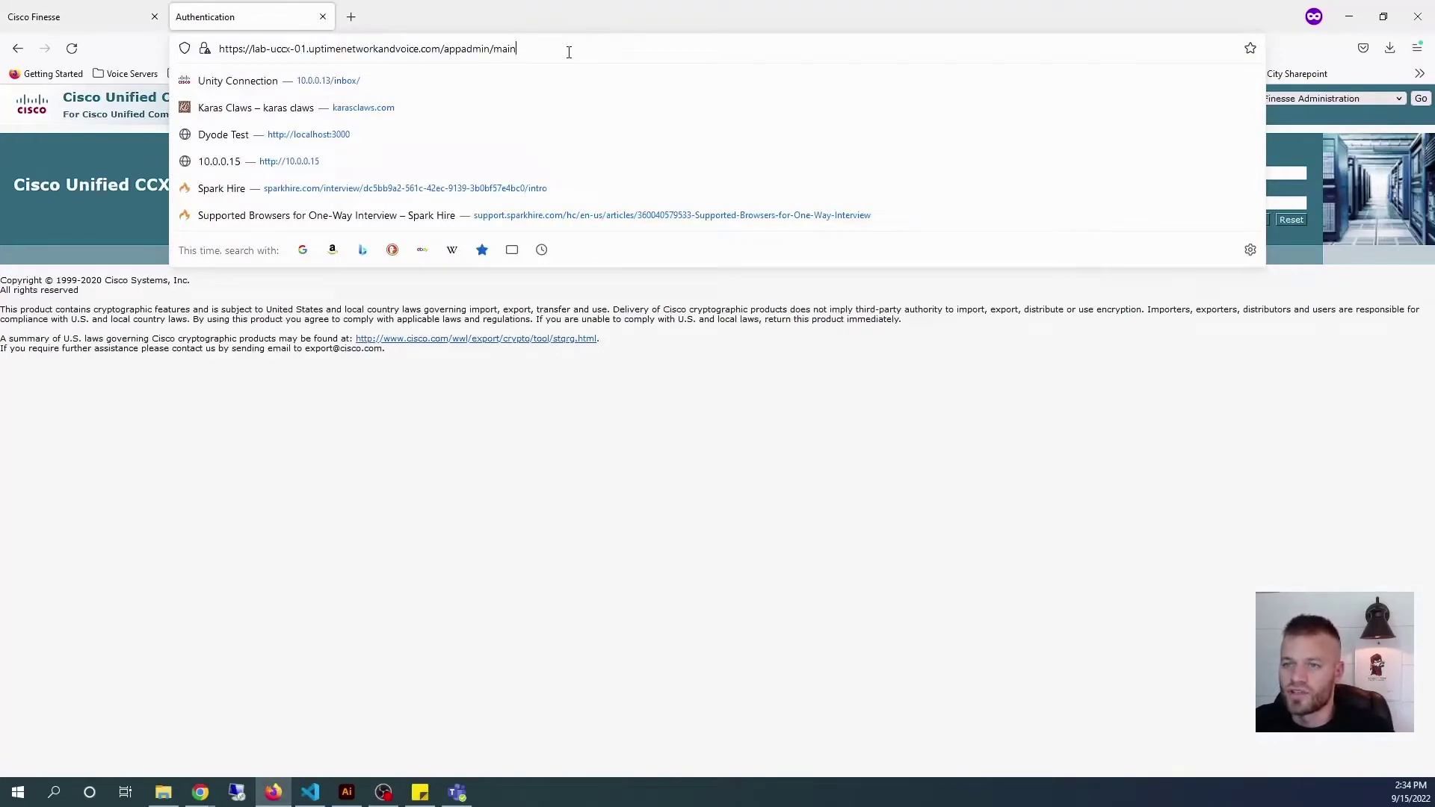
drag(569, 52, 441, 54)
key(BackSpace)
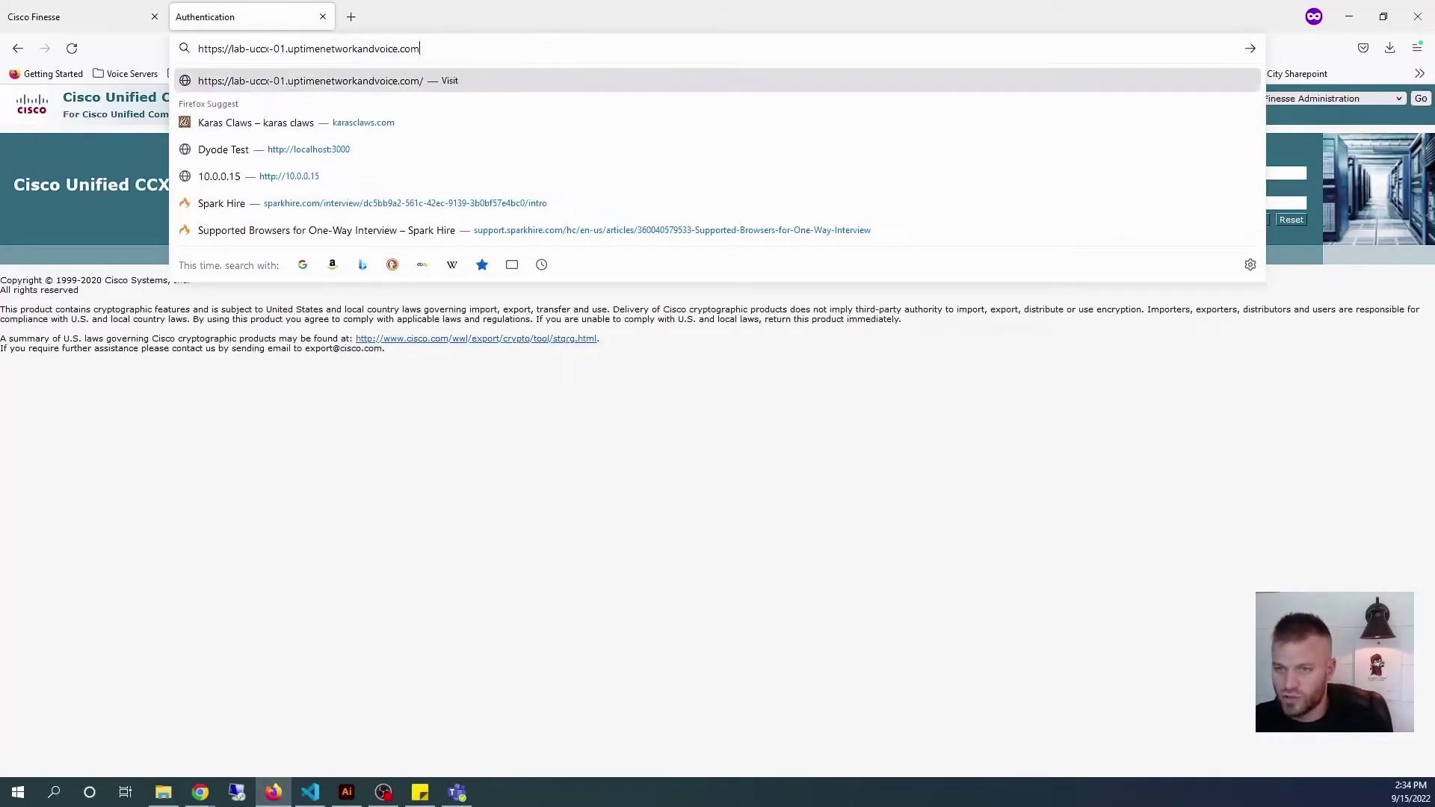
key(Return)
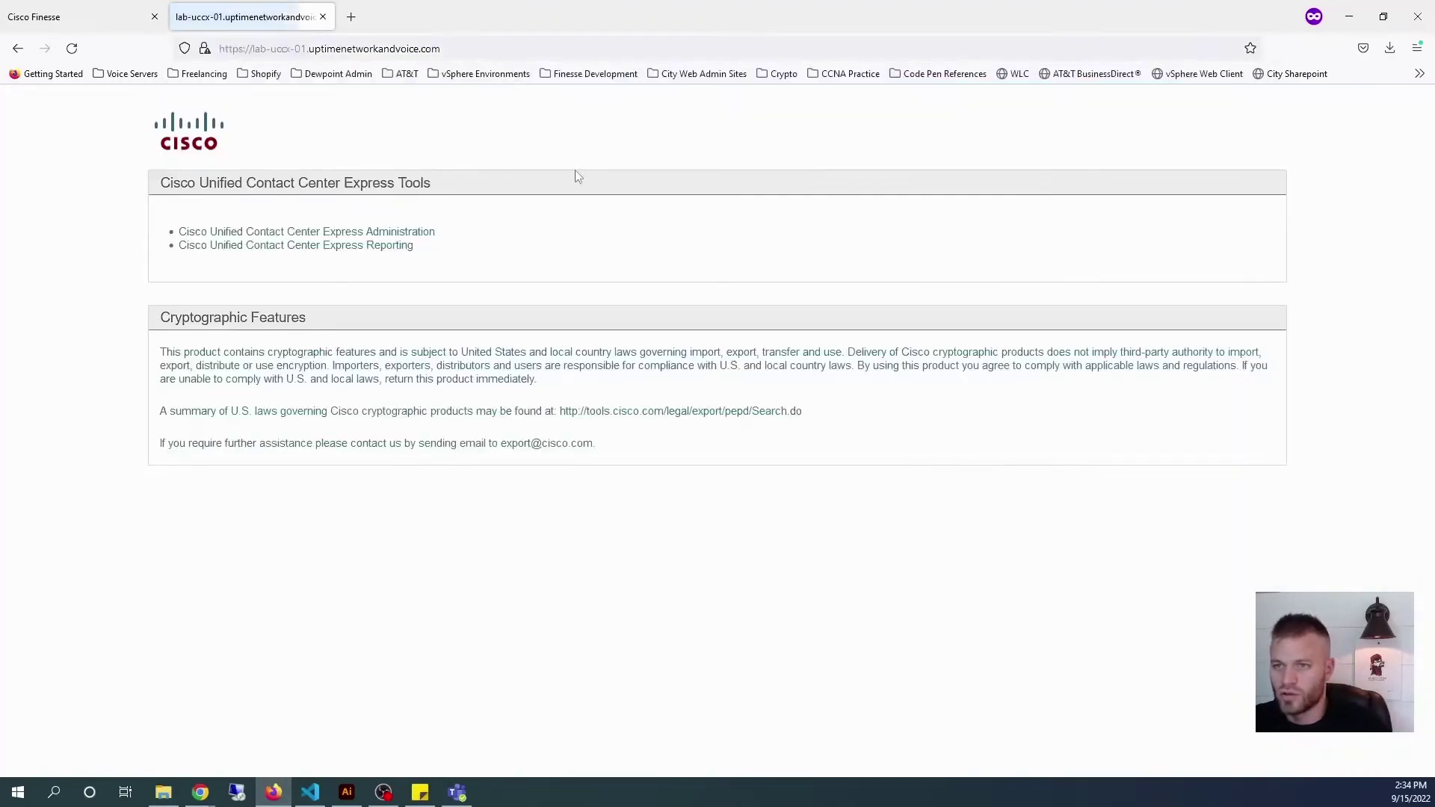
click(346, 232)
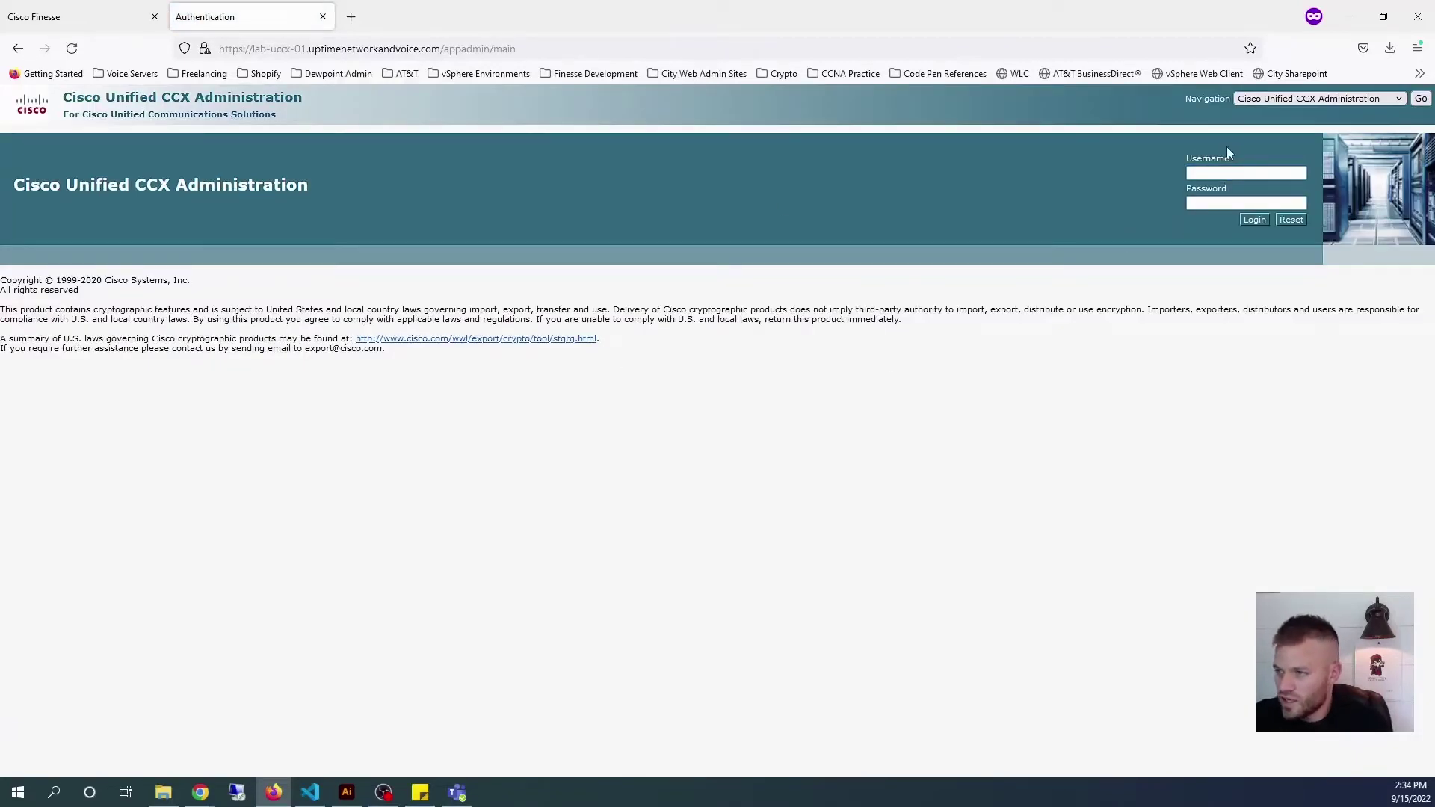
- Go to Cisco Finesse Administration and sign in with the saved administrator username and password
click(1395, 100)
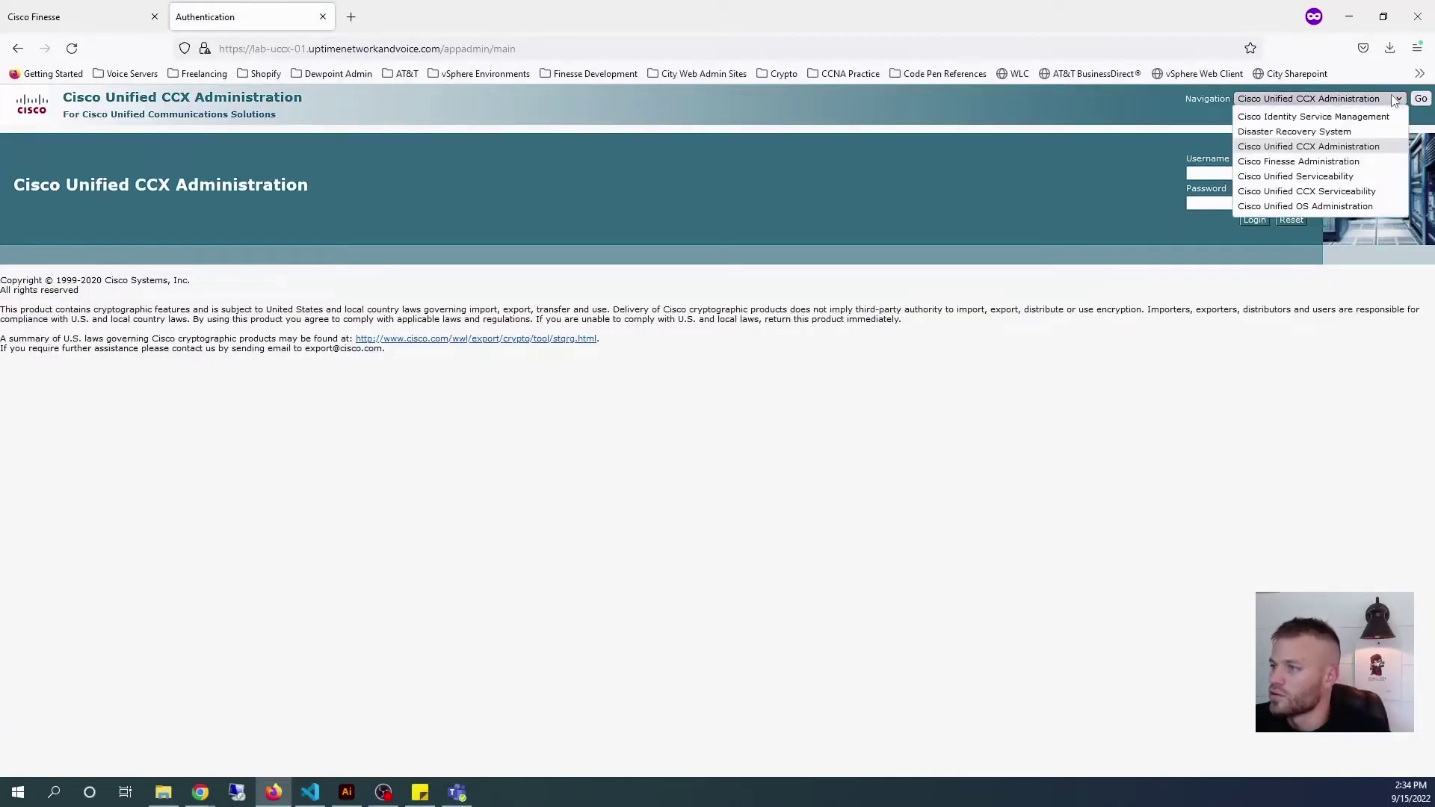
click(1344, 163)
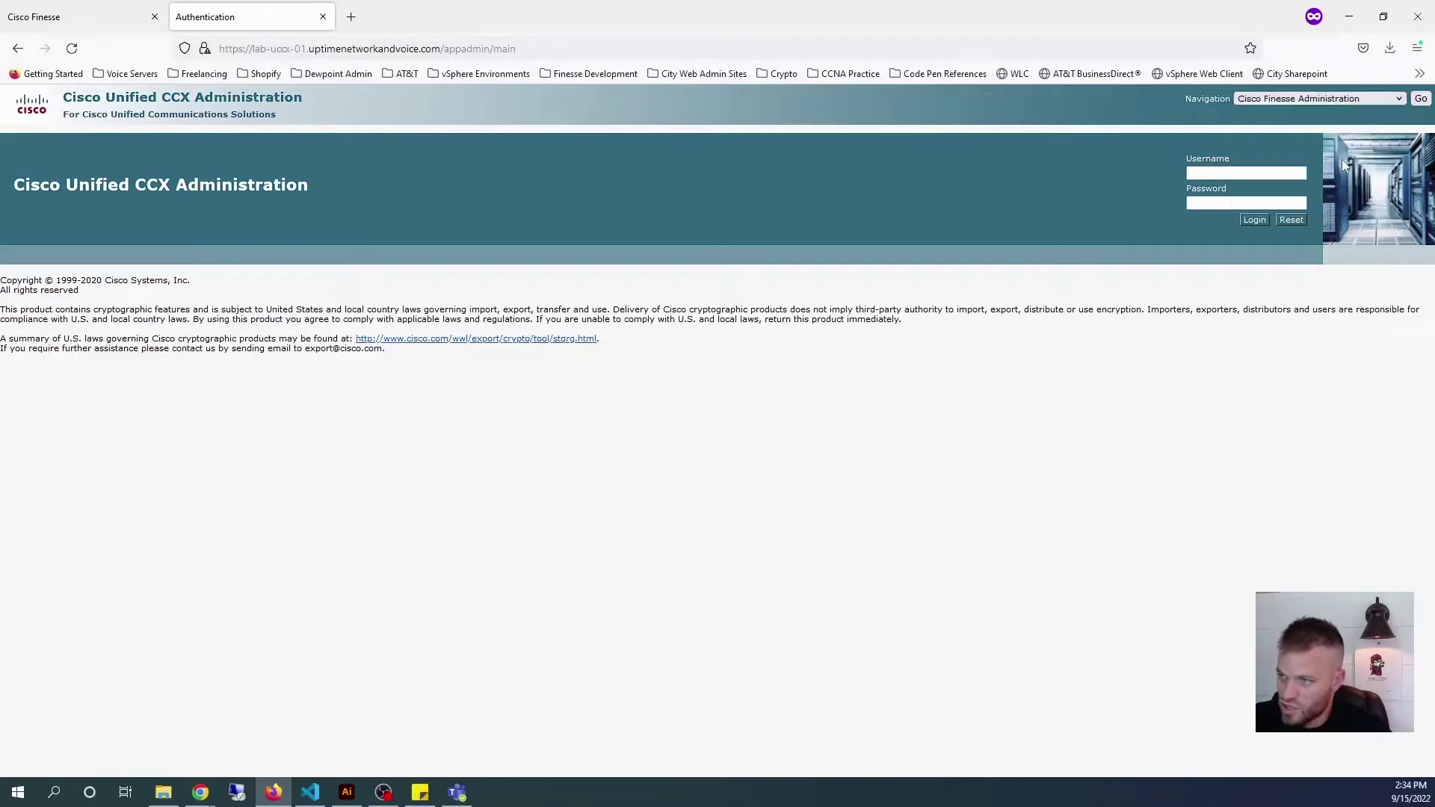
click(1420, 100)
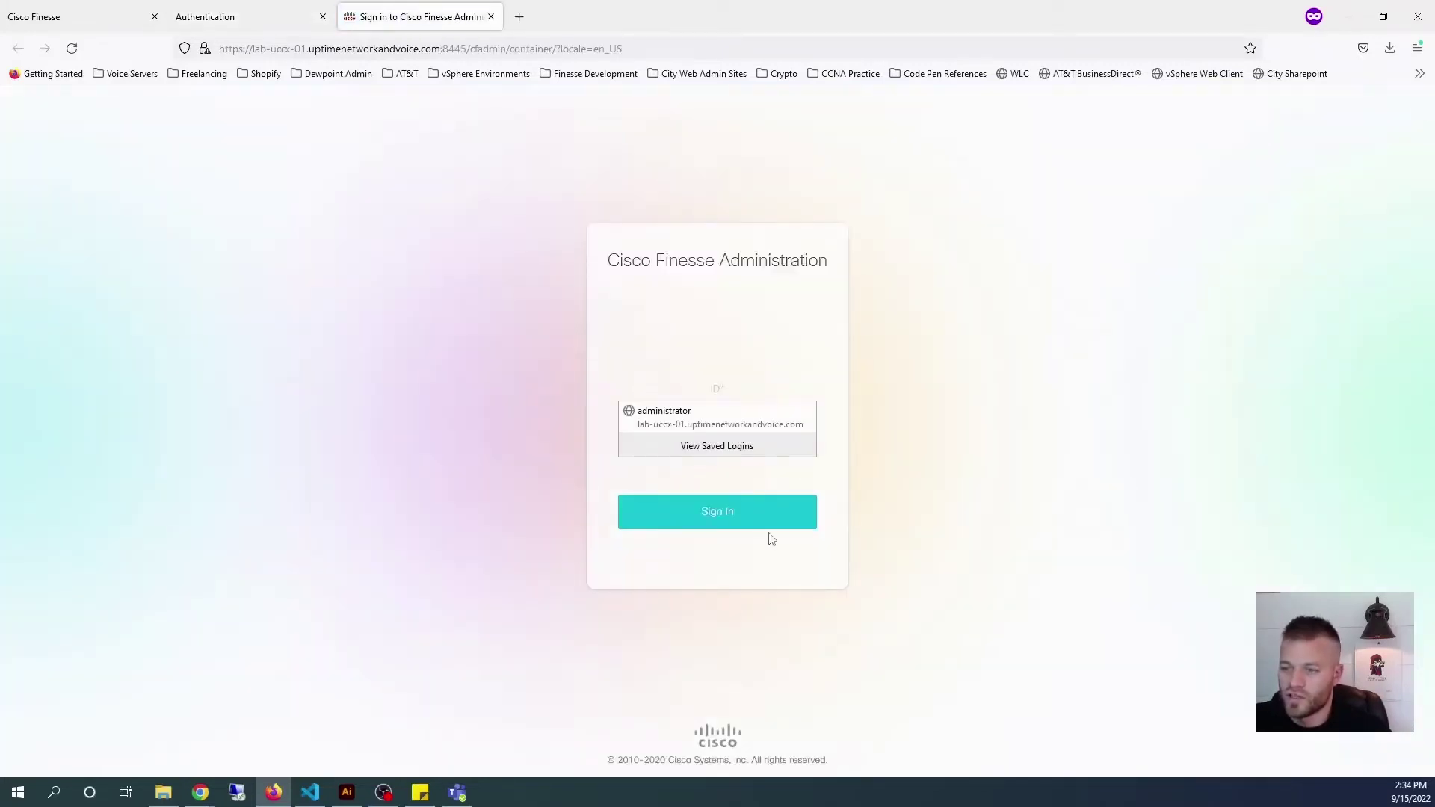
click(738, 418)
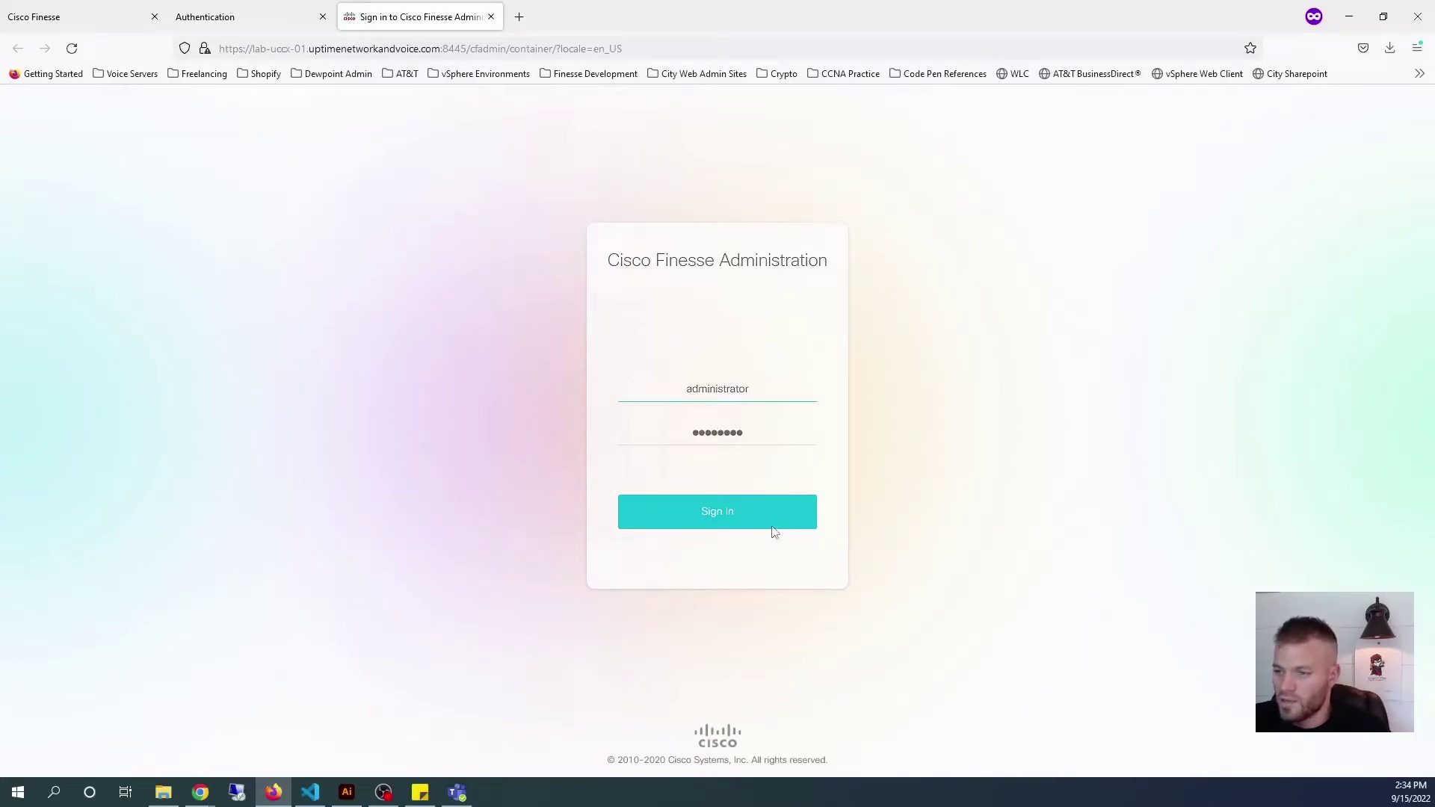
click(704, 522)
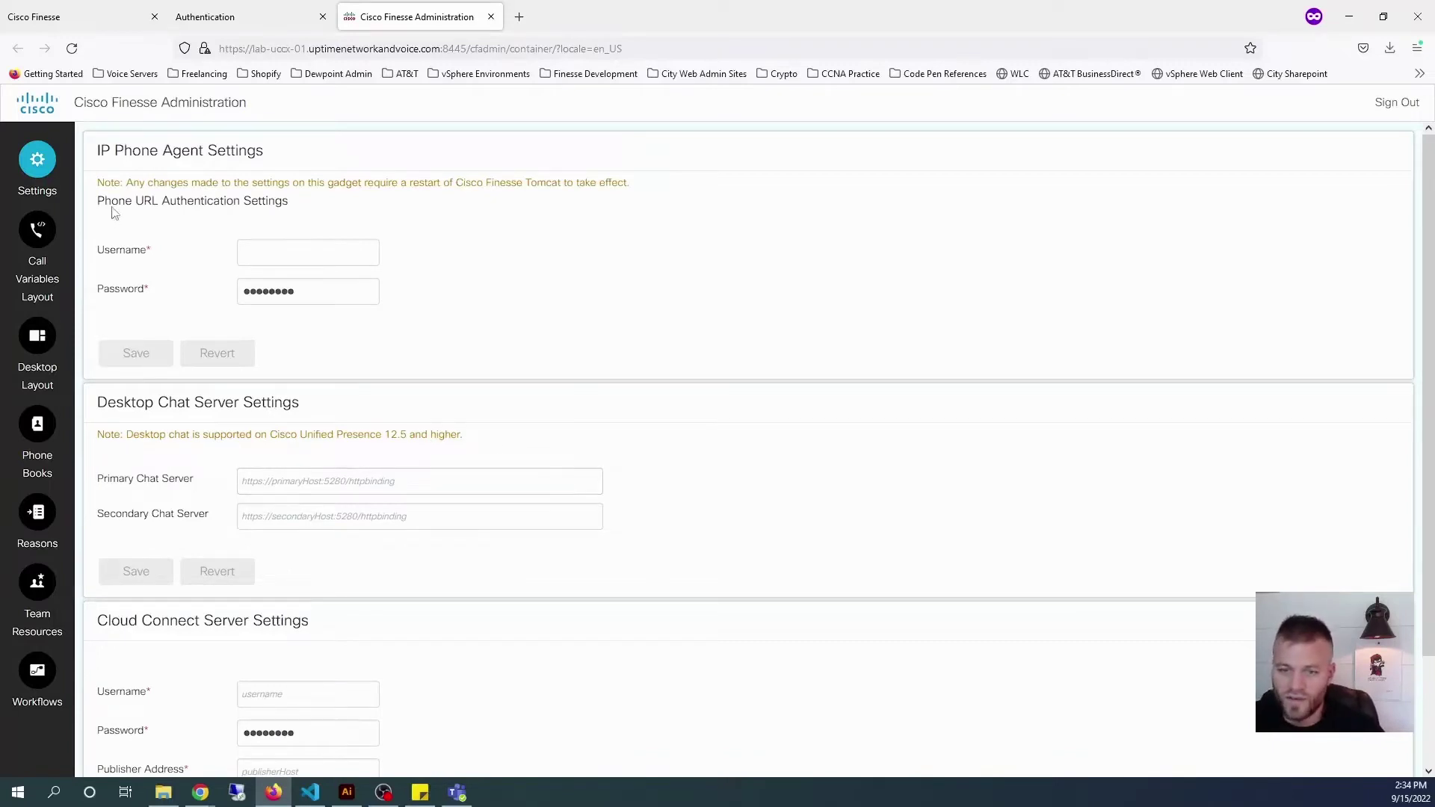
- Open the CustomerService team's desktop layout in the team resources and select its entire layout XML for copying
click(37, 587)
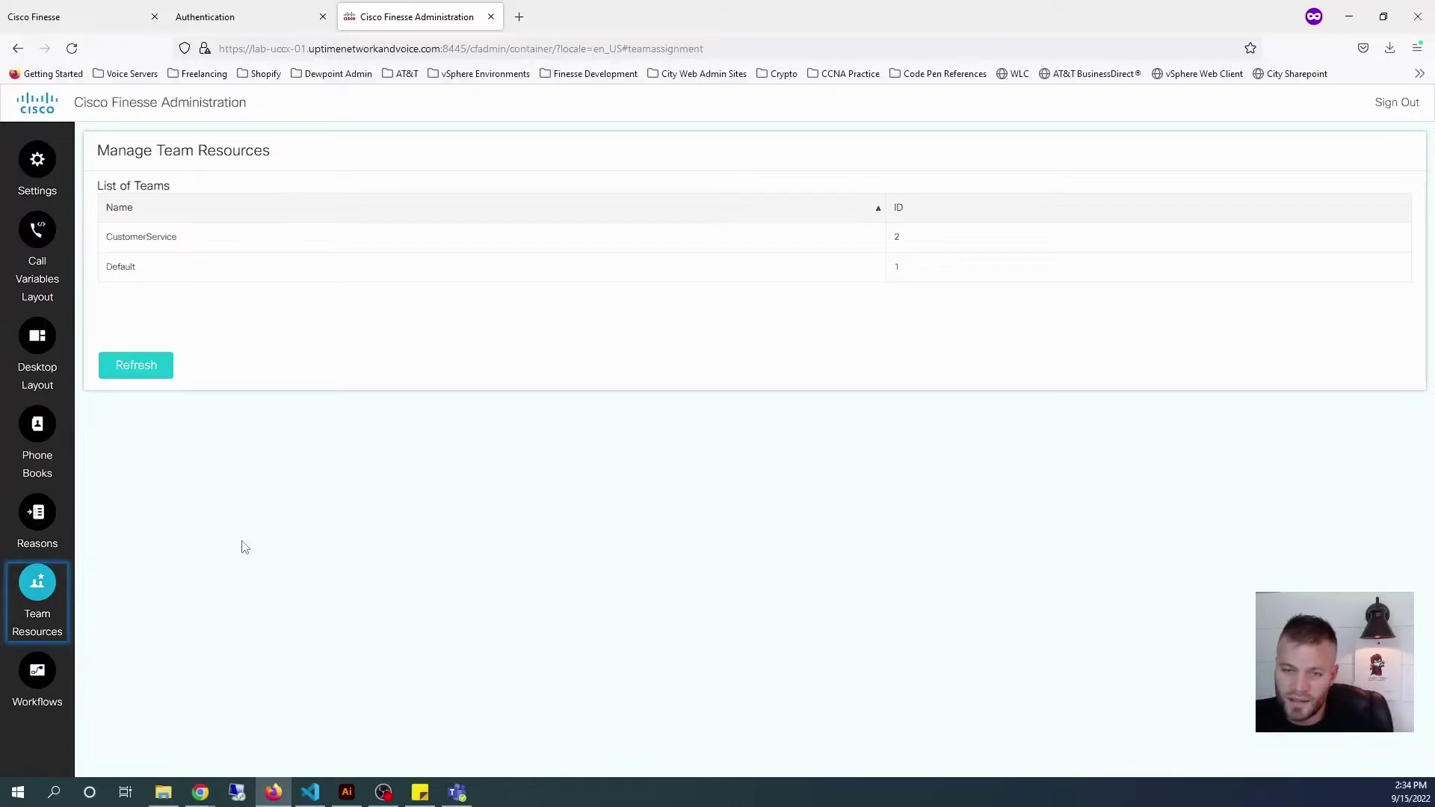
click(272, 241)
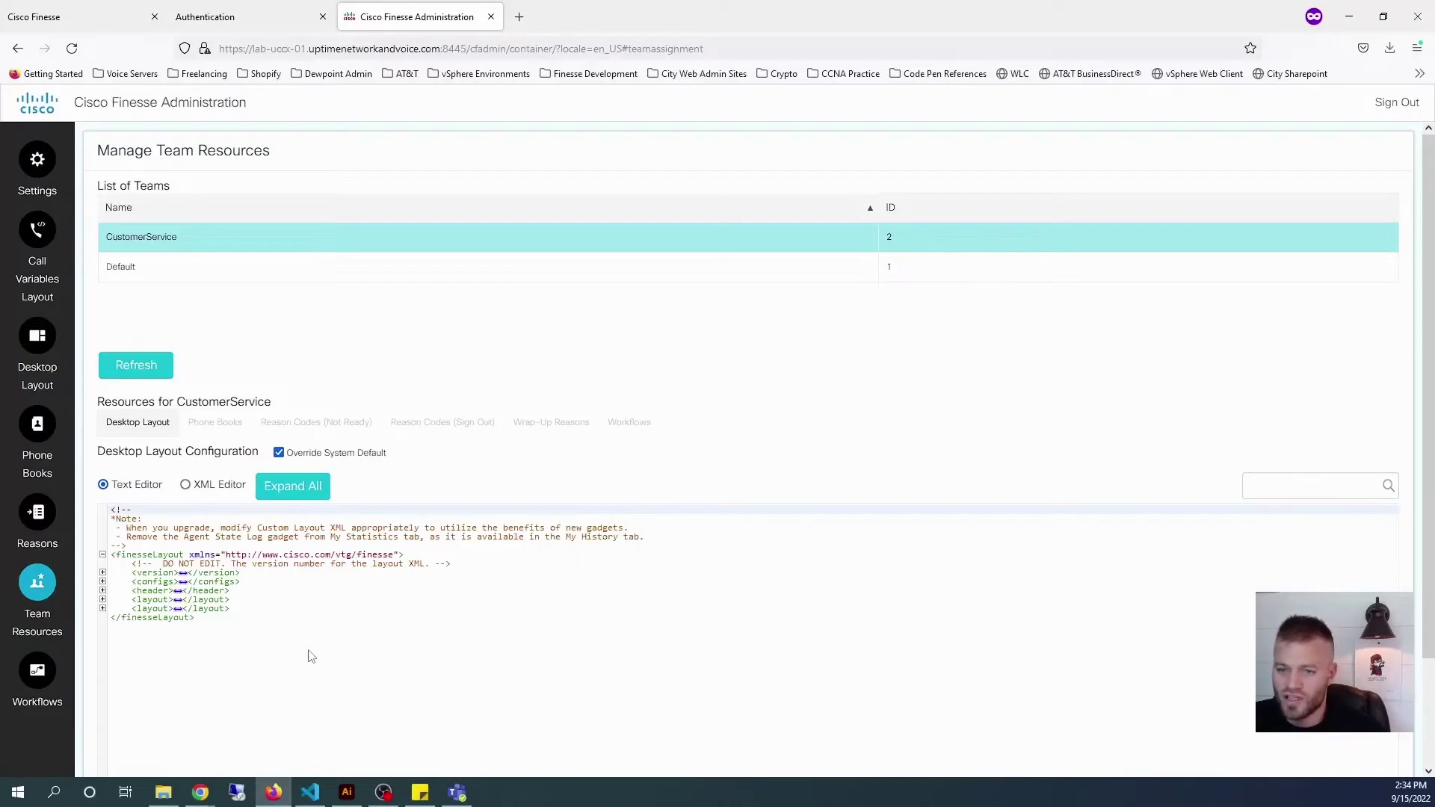
click(303, 662)
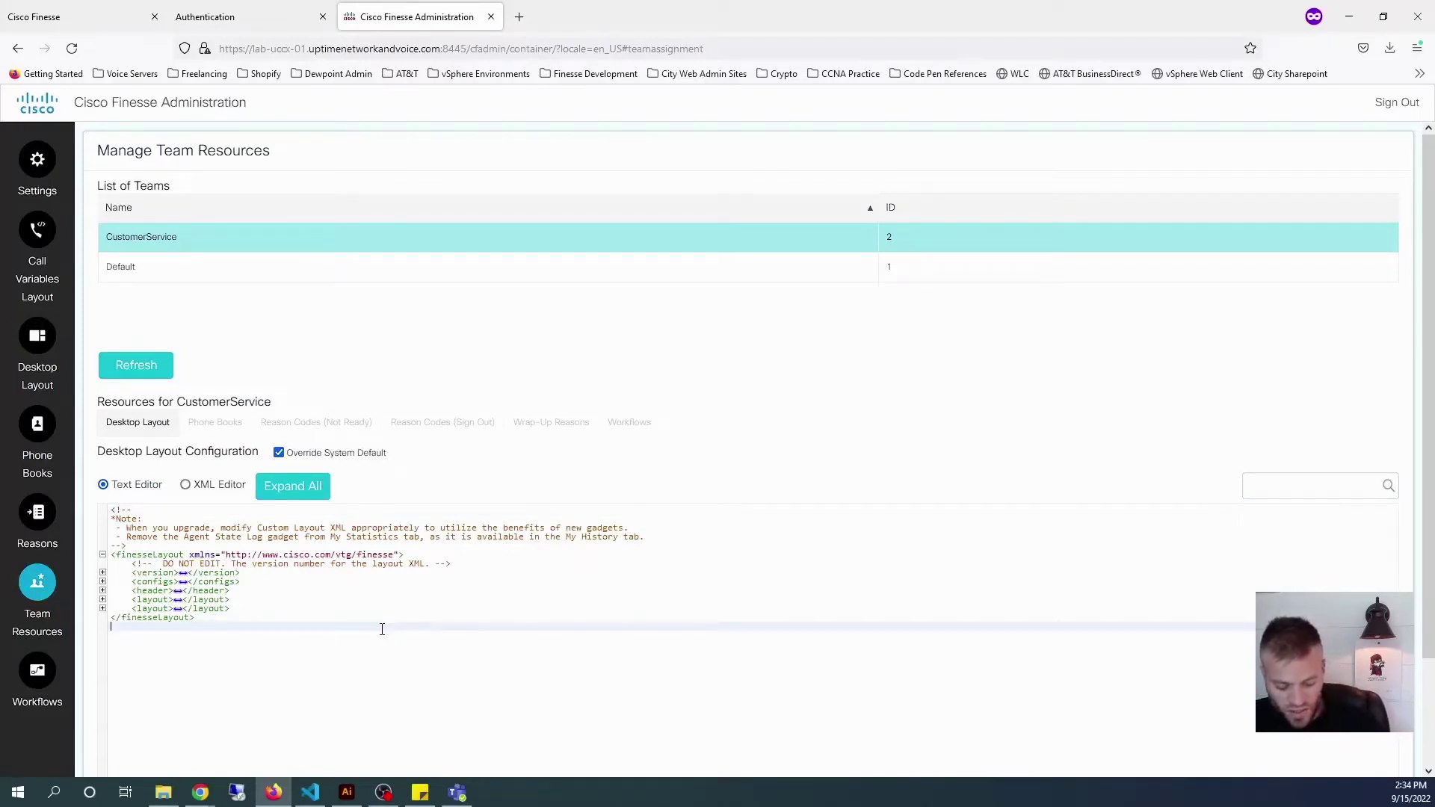
key(ctrl+a)
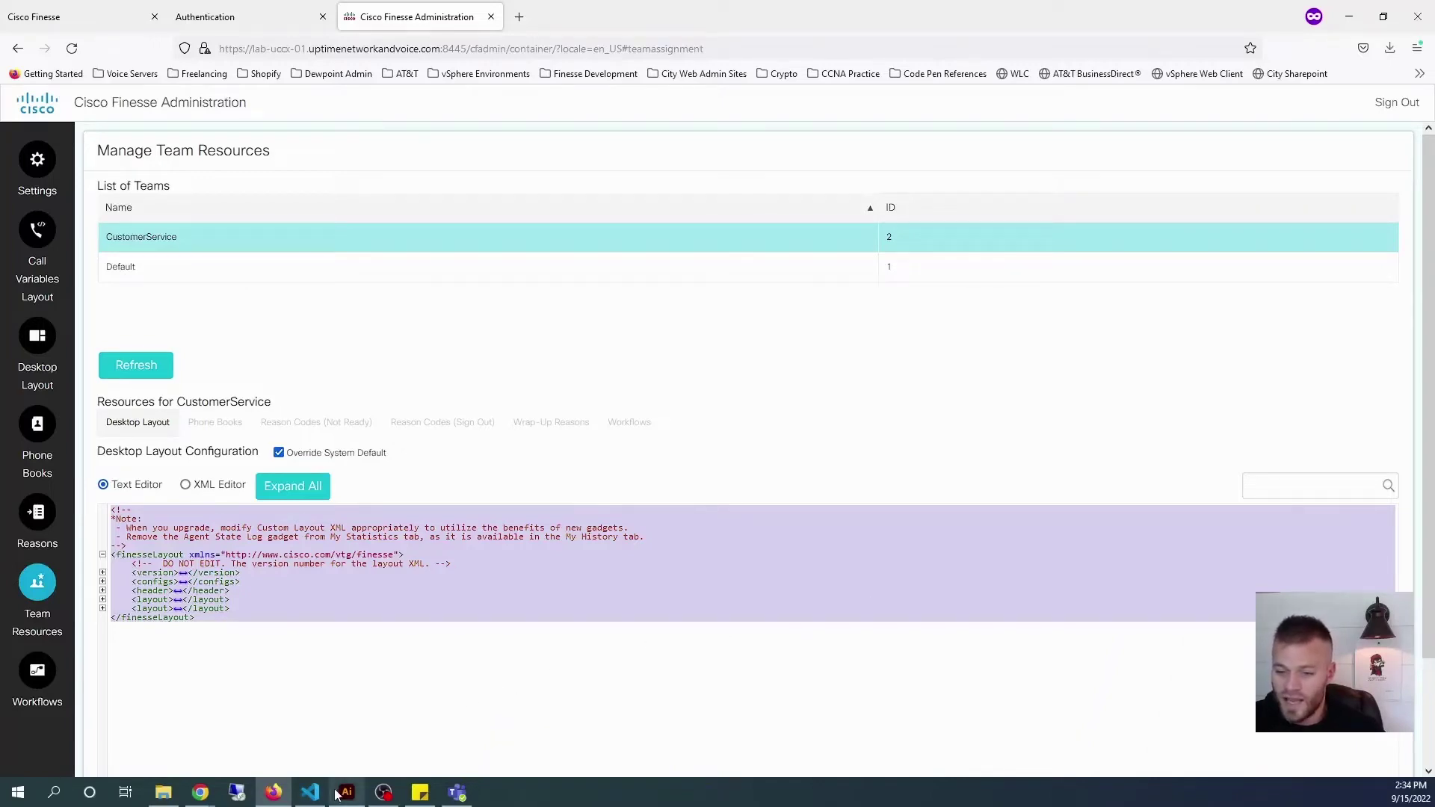
- Switch to Visual Studio Code and replace the entire contents of finesseLayout.xml with the copied layout XML
click(299, 795)
click(859, 274)
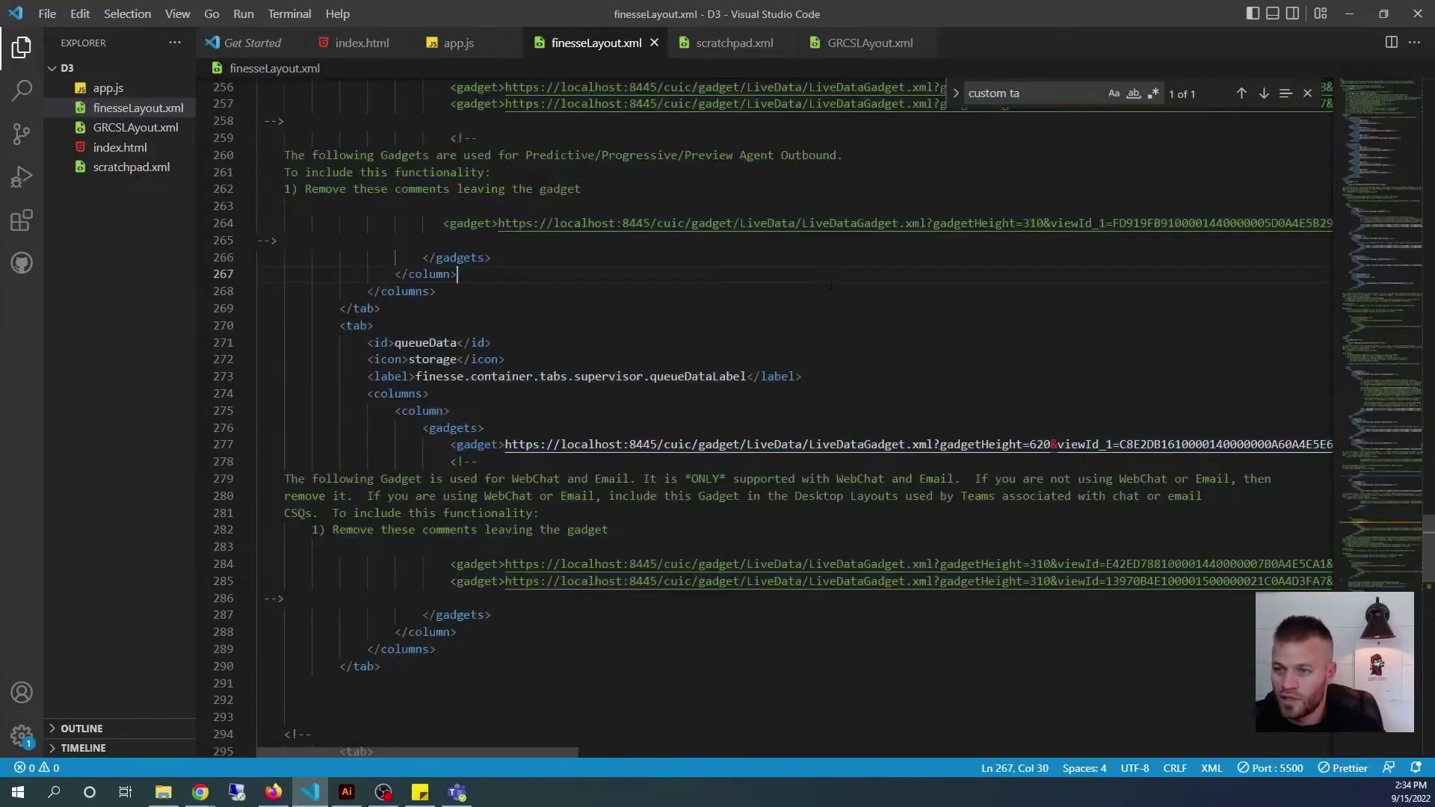
key(ctrl+a)
key(ctrl+v)
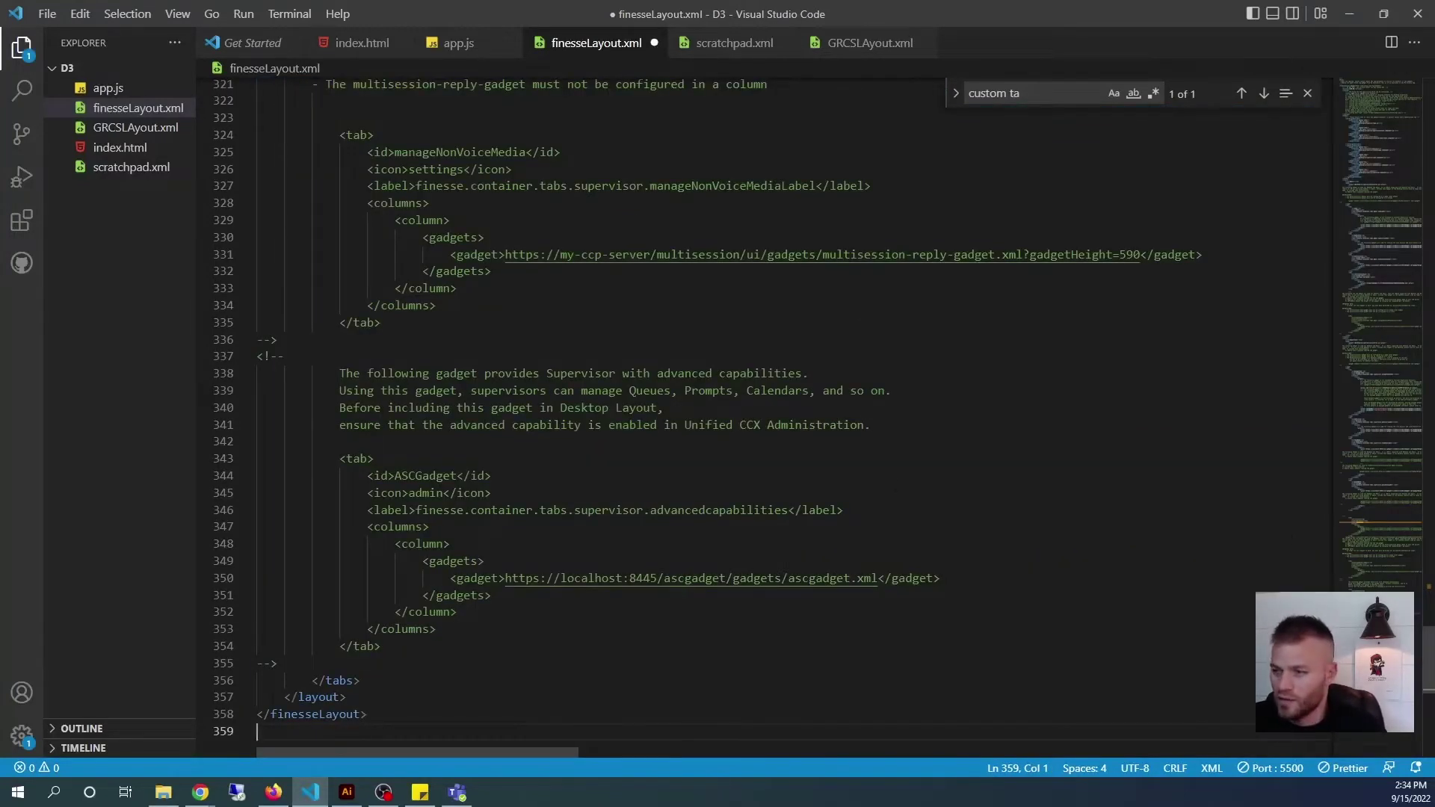
- Examine the agent and supervisor layout sections of finesseLayout.xml, then view the supervisor's tabs on the Cisco Finesse desktop in Firefox
scroll(1379, 587, up, 15)
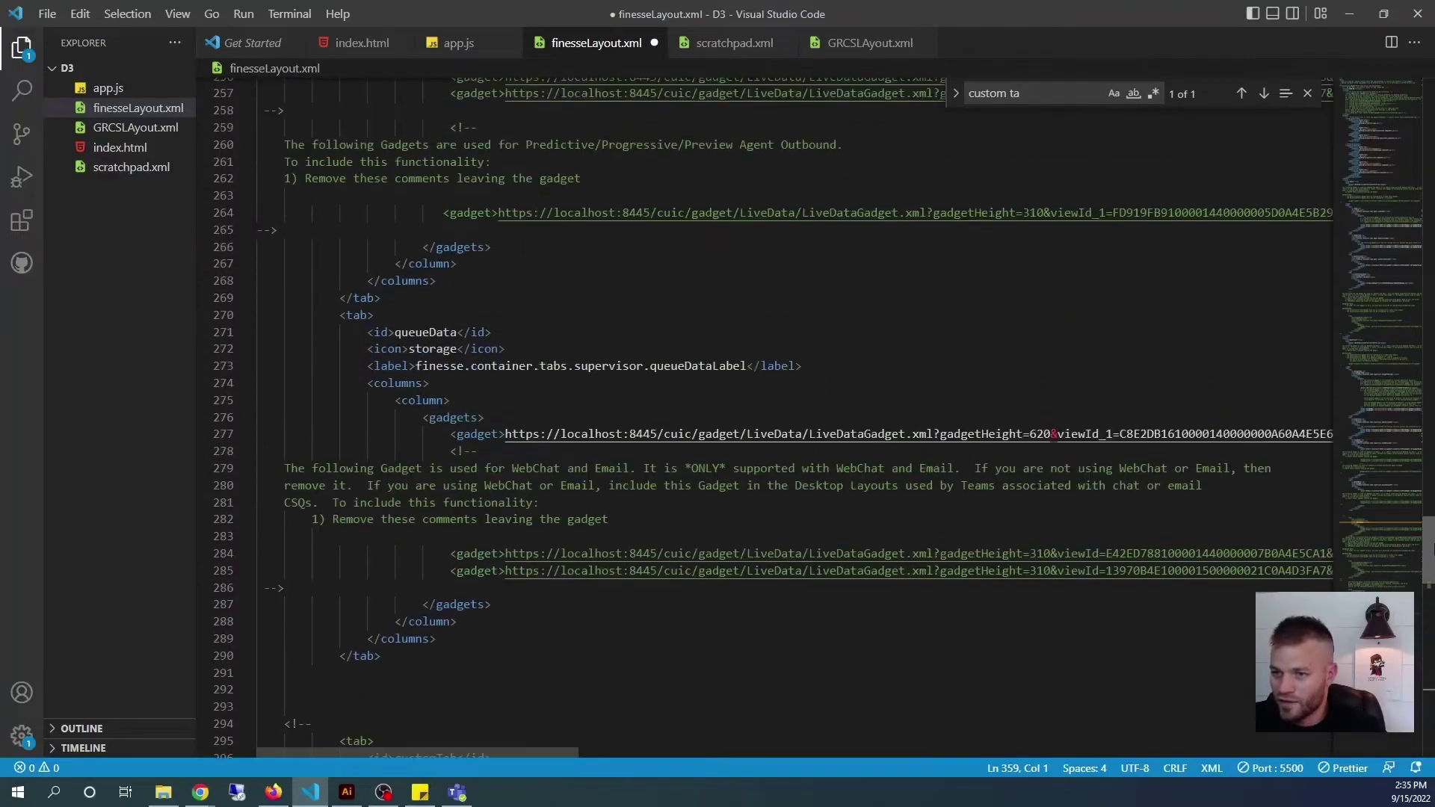
scroll(1380, 587, up, 20)
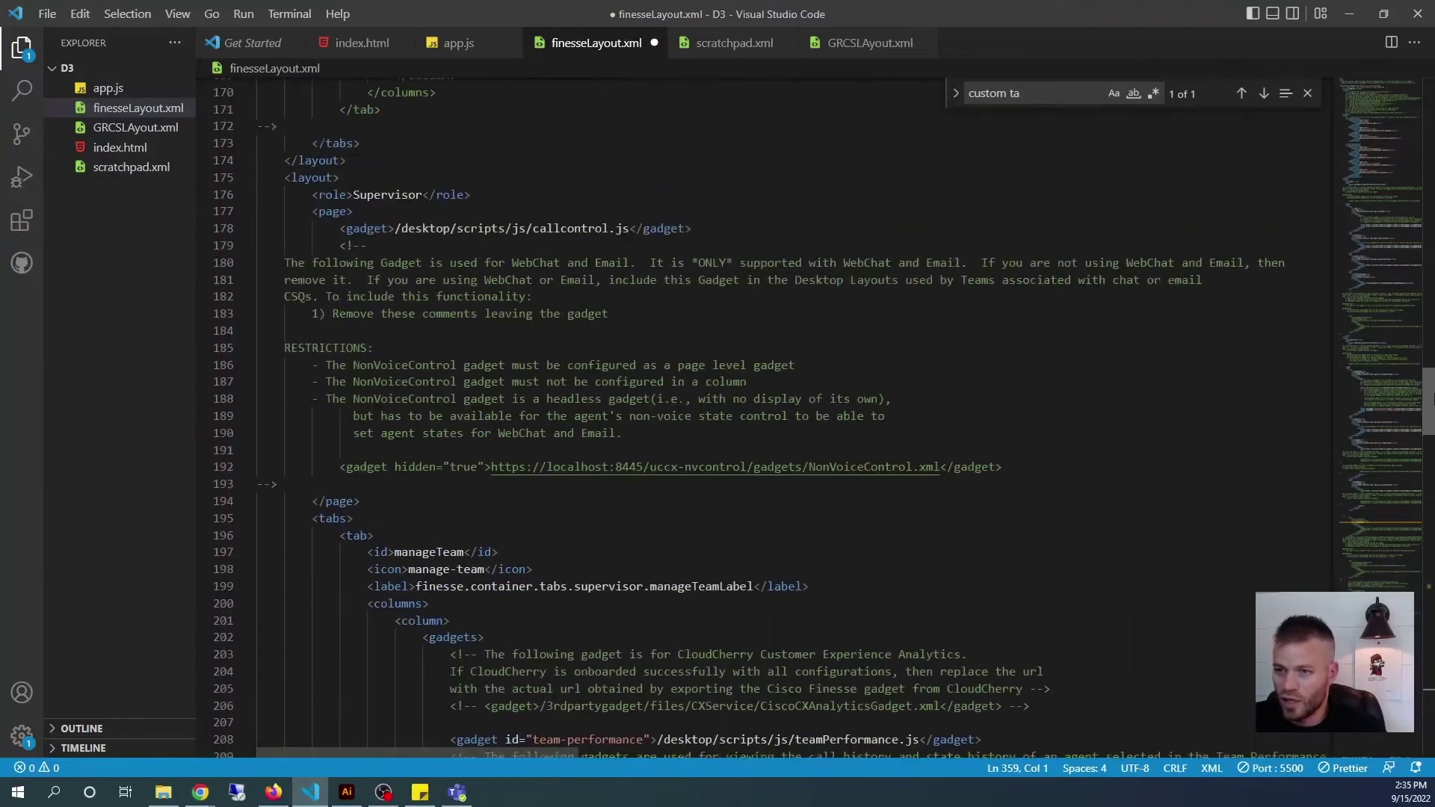
scroll(1379, 587, up, 15)
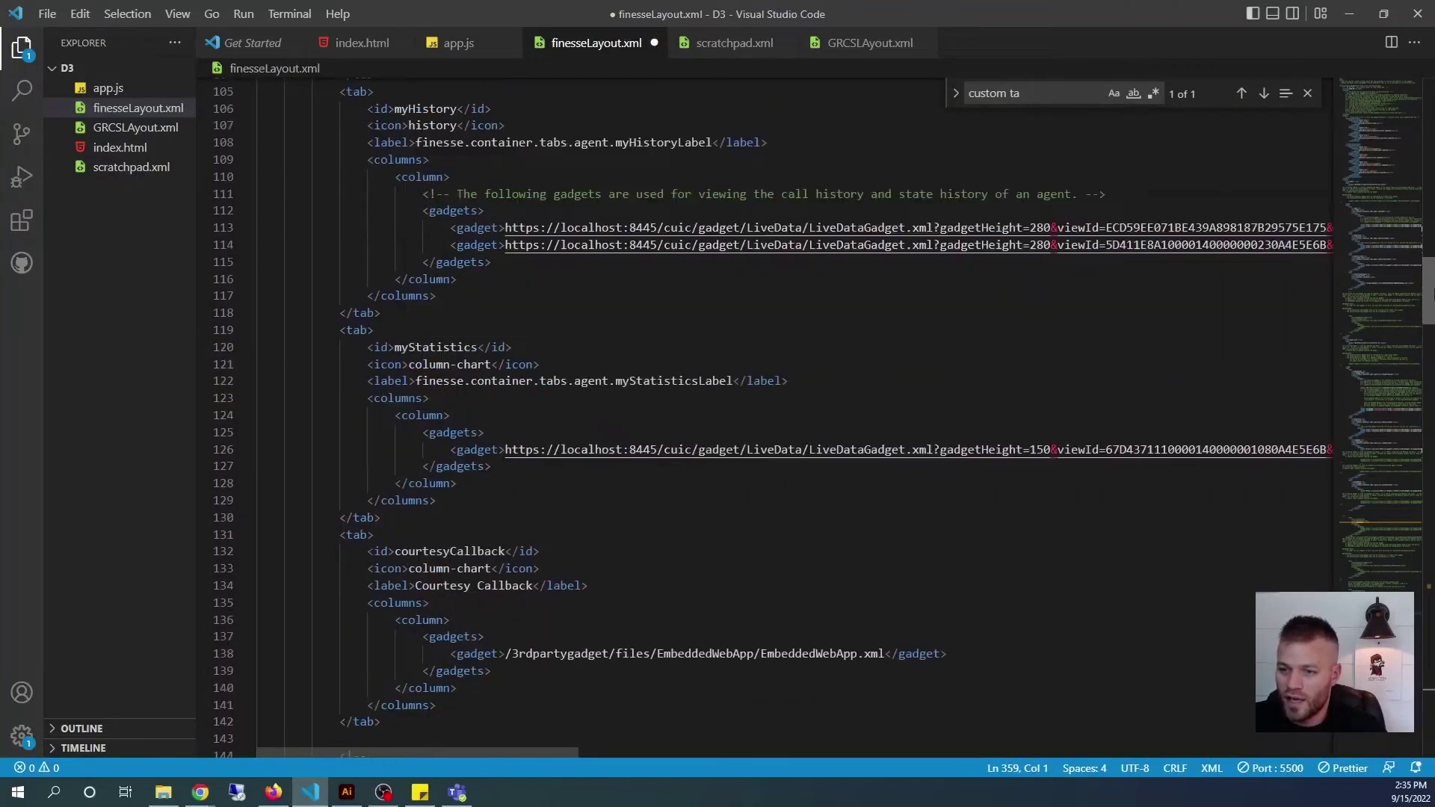
scroll(770, 417, down, 8)
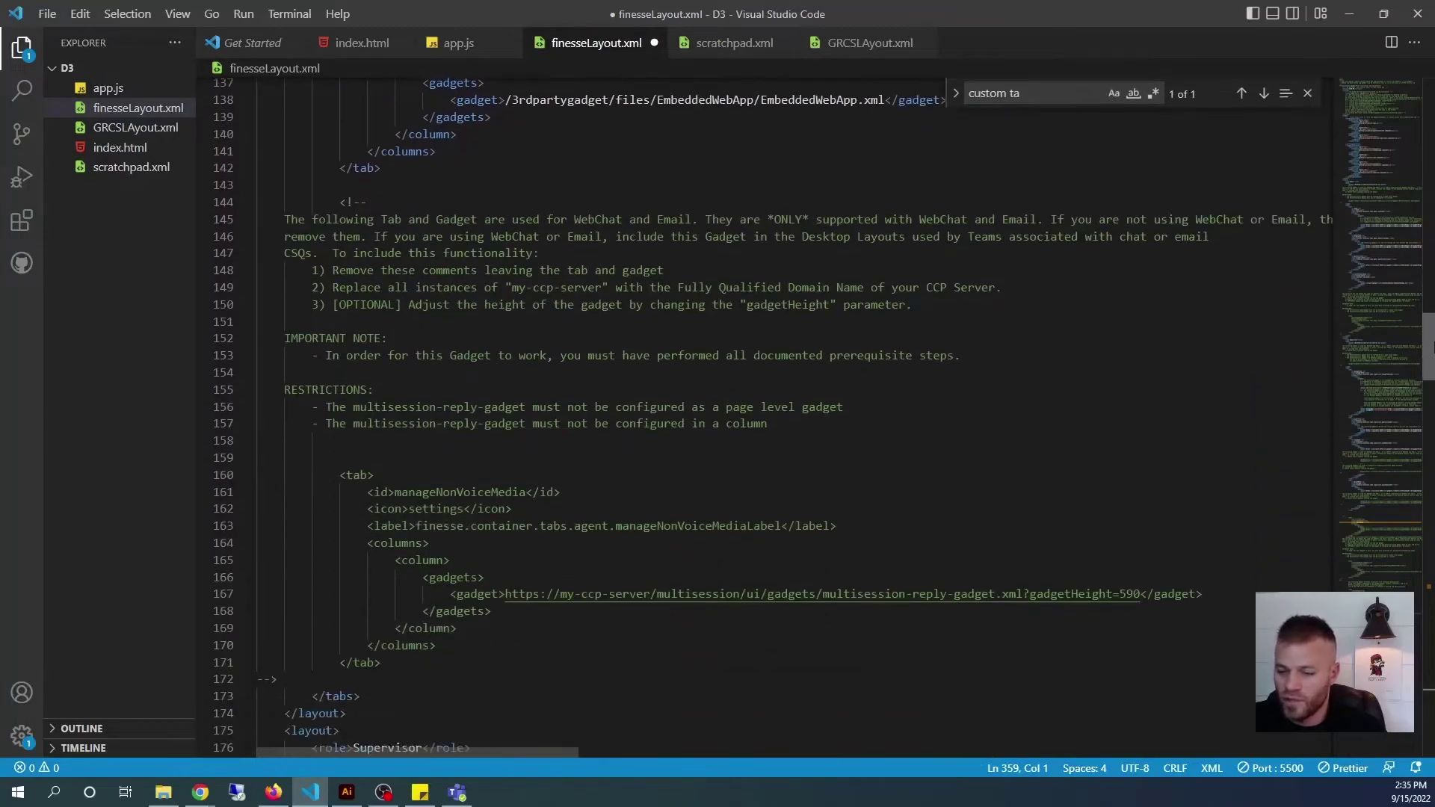
scroll(1304, 456, down, 4)
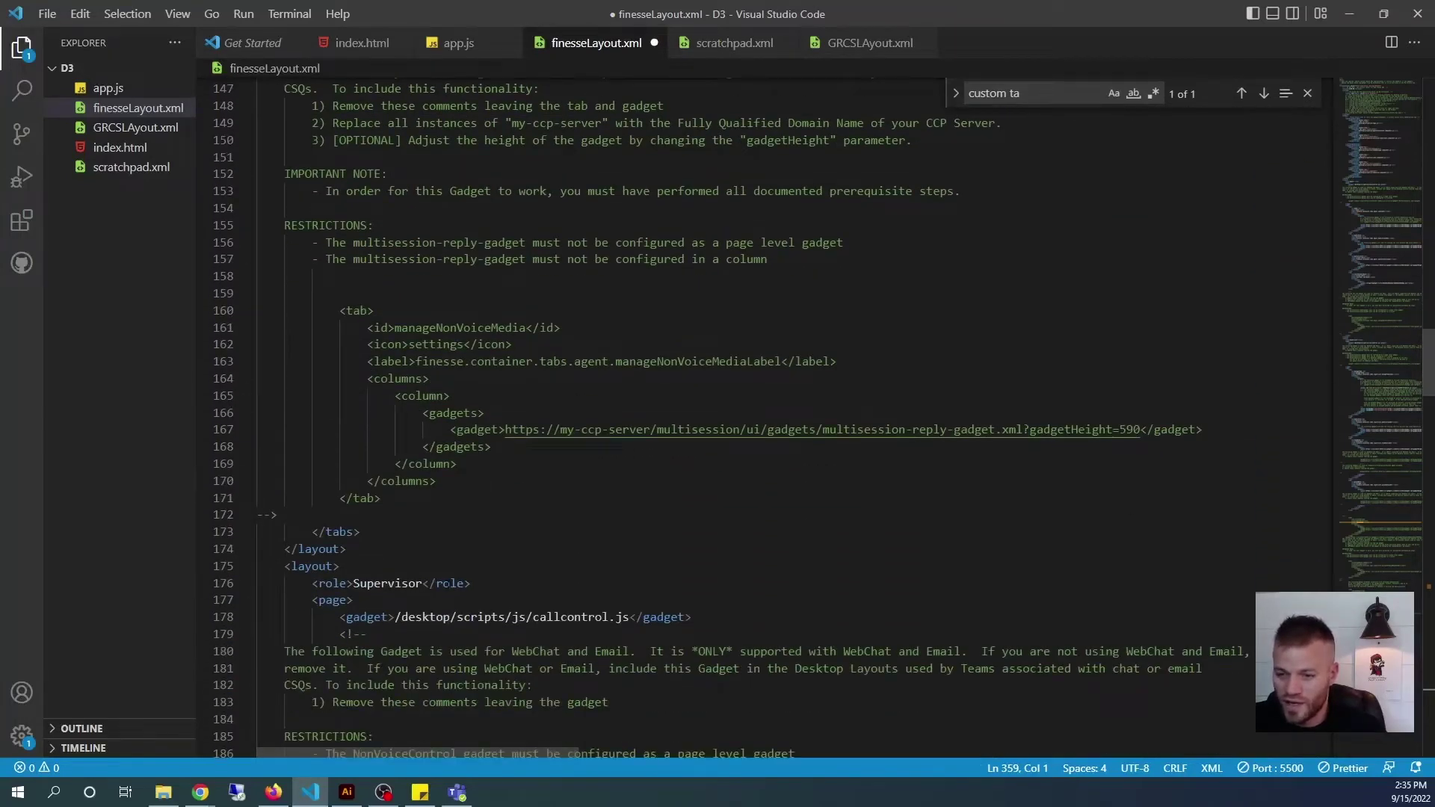
scroll(770, 418, down, 5)
click(274, 792)
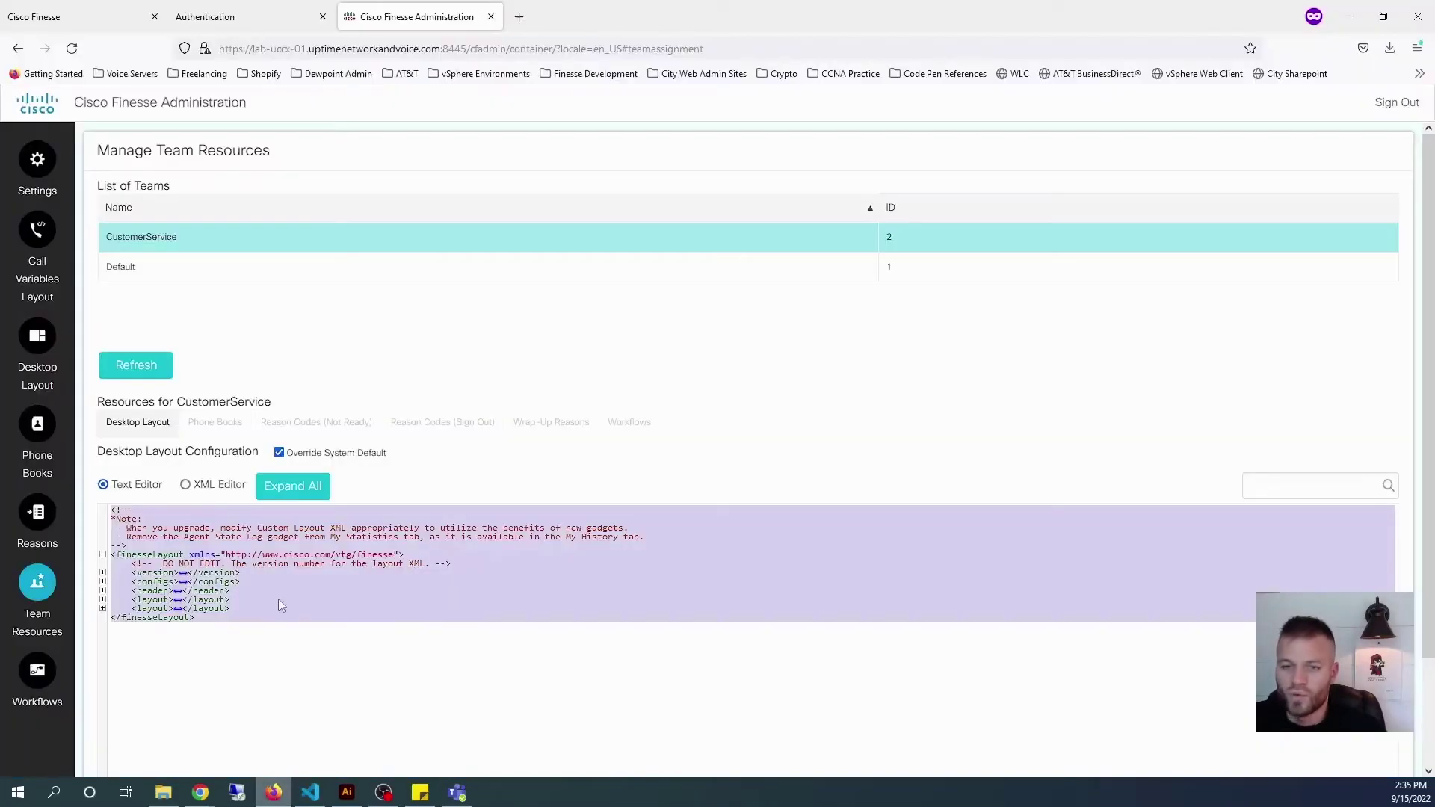
click(83, 16)
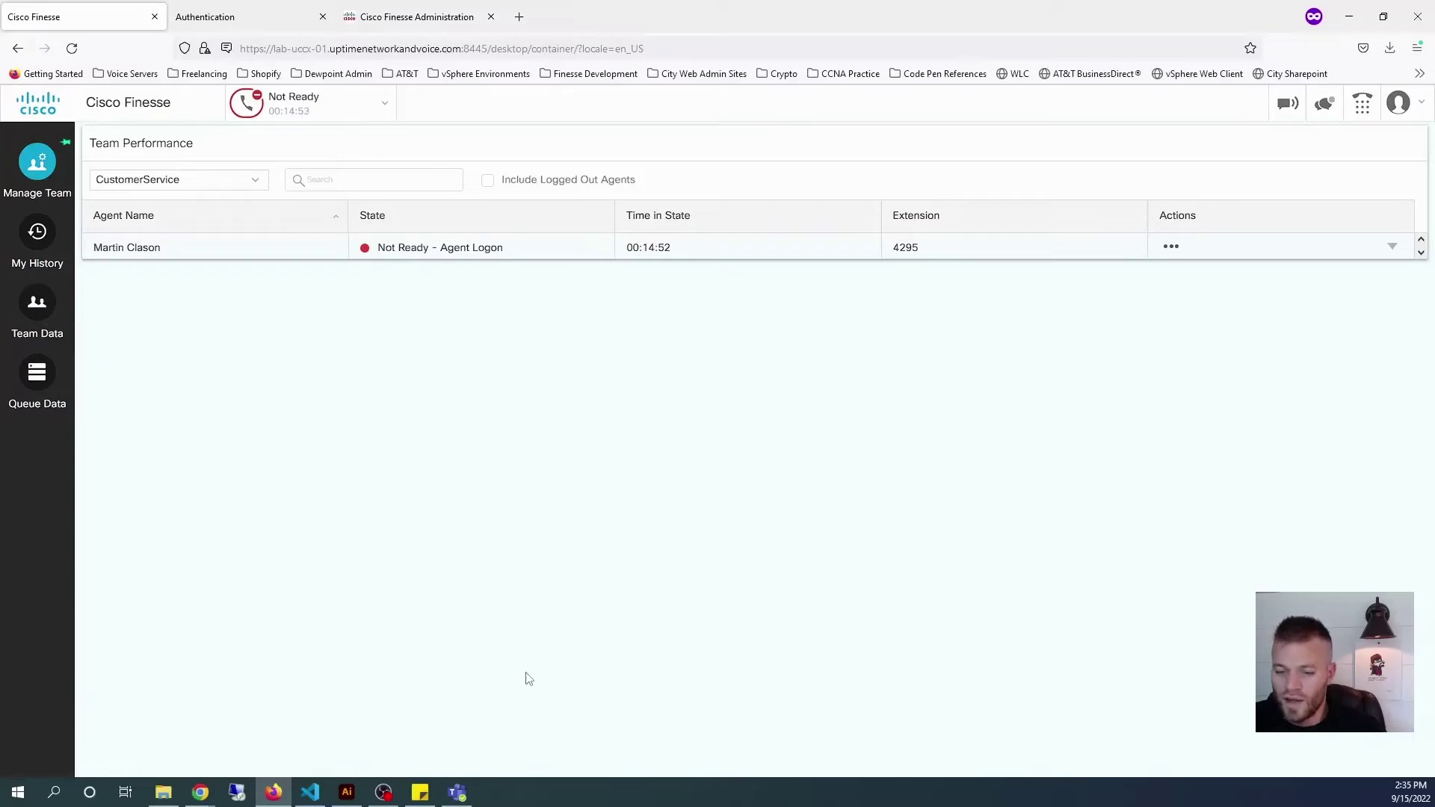
- Back in Visual Studio Code, review the supervisor layout's manageTeam, myHistory, teamData and queueData tab definitions
click(308, 794)
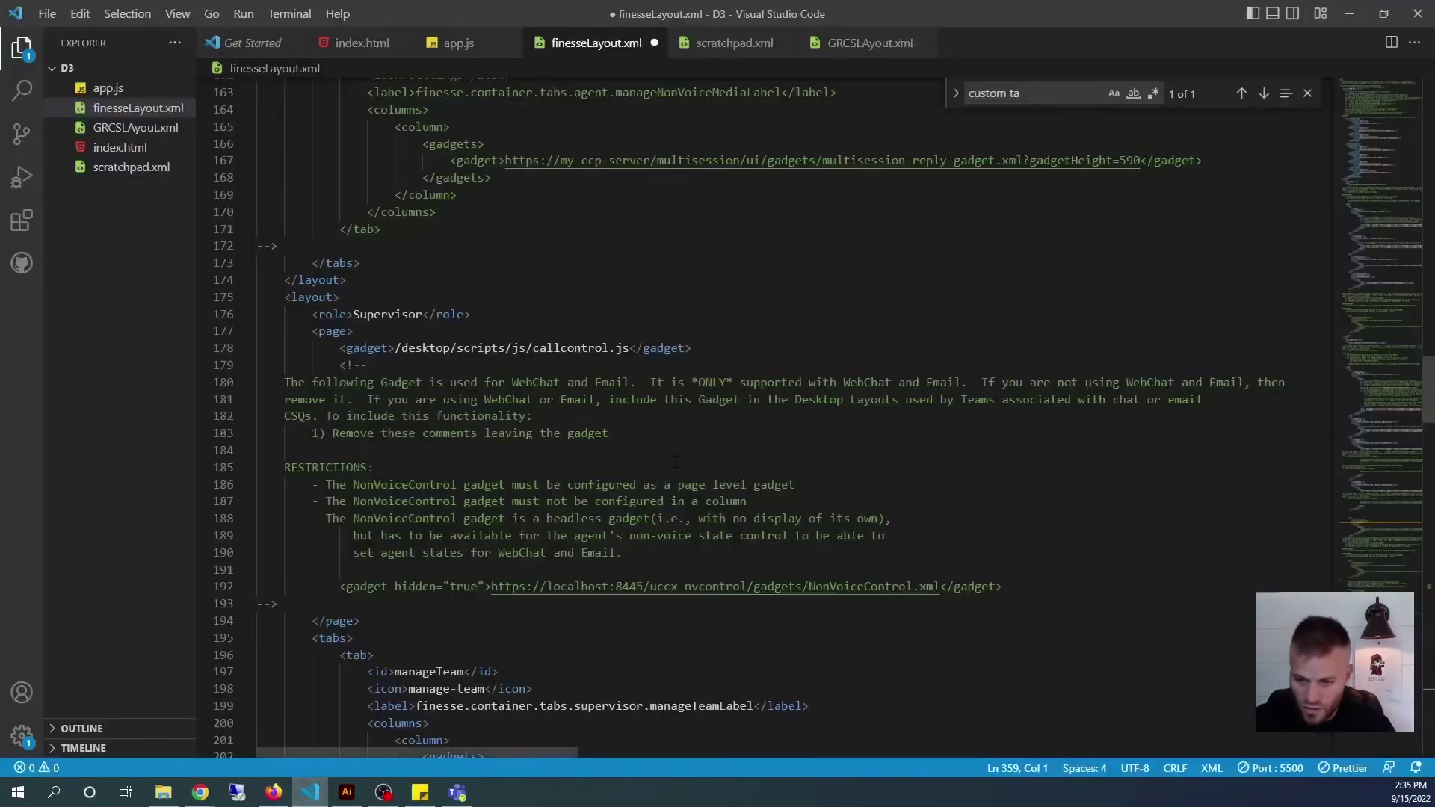
scroll(676, 462, down, 3)
scroll(427, 477, down, 2)
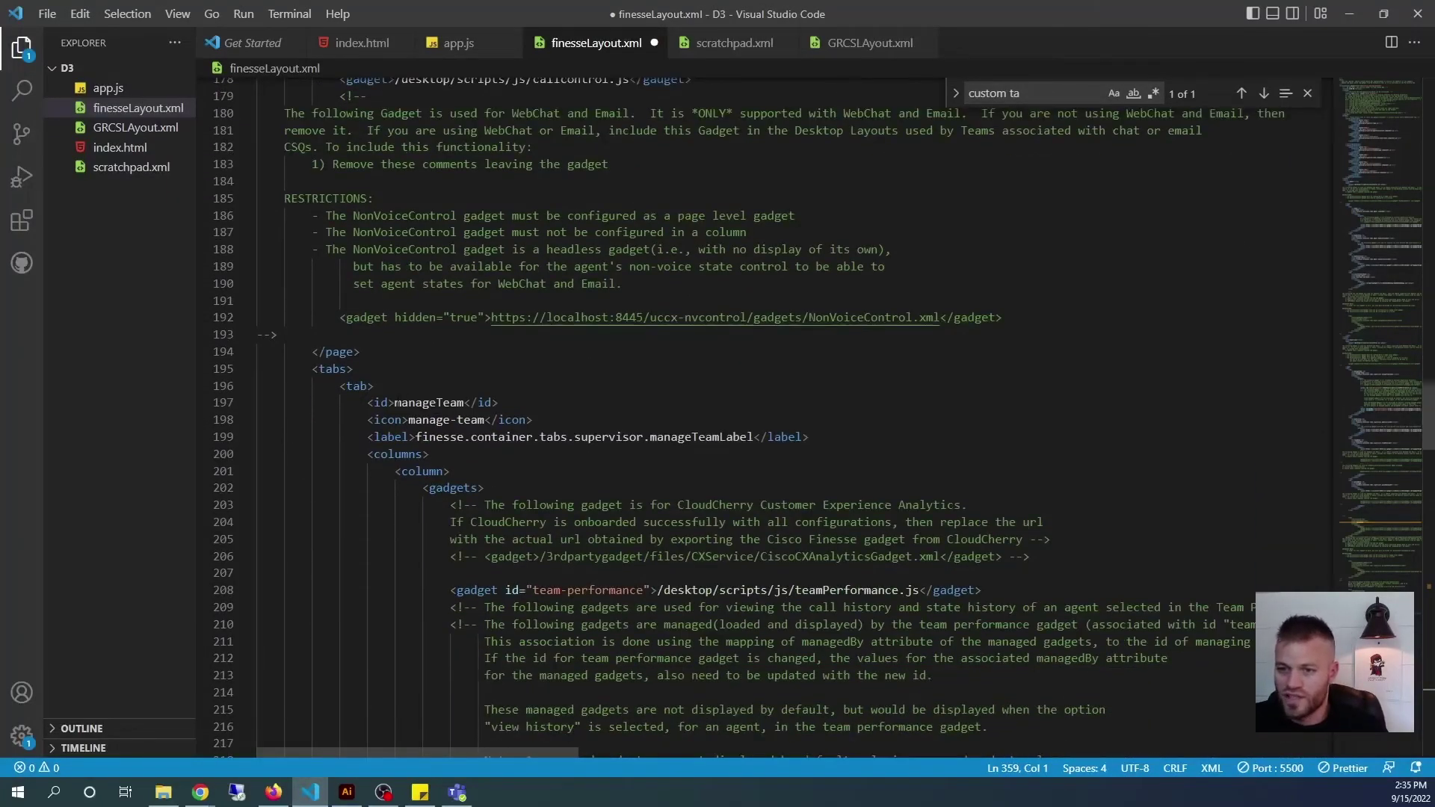
drag(396, 404, 458, 404)
scroll(614, 566, down, 8)
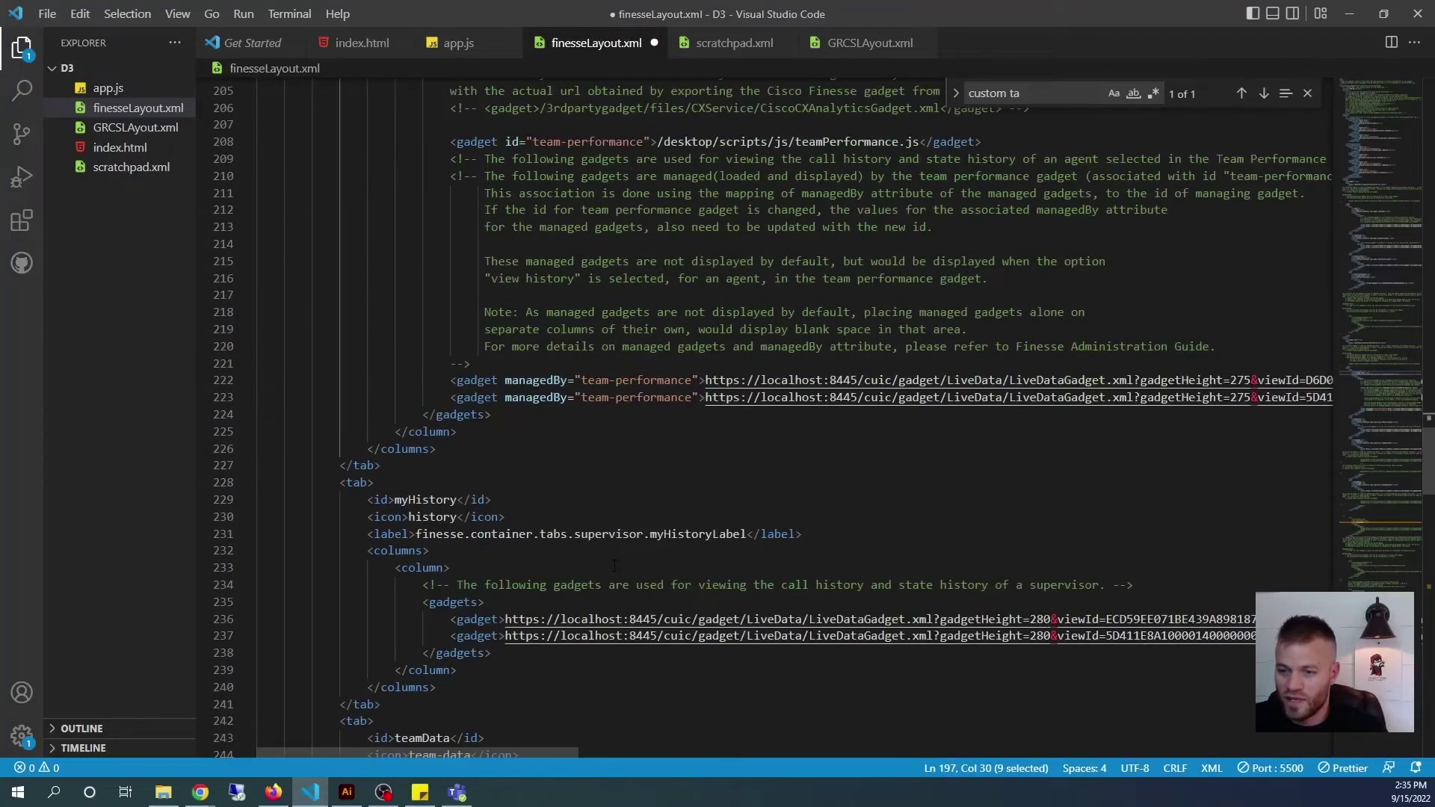
scroll(615, 566, down, 6)
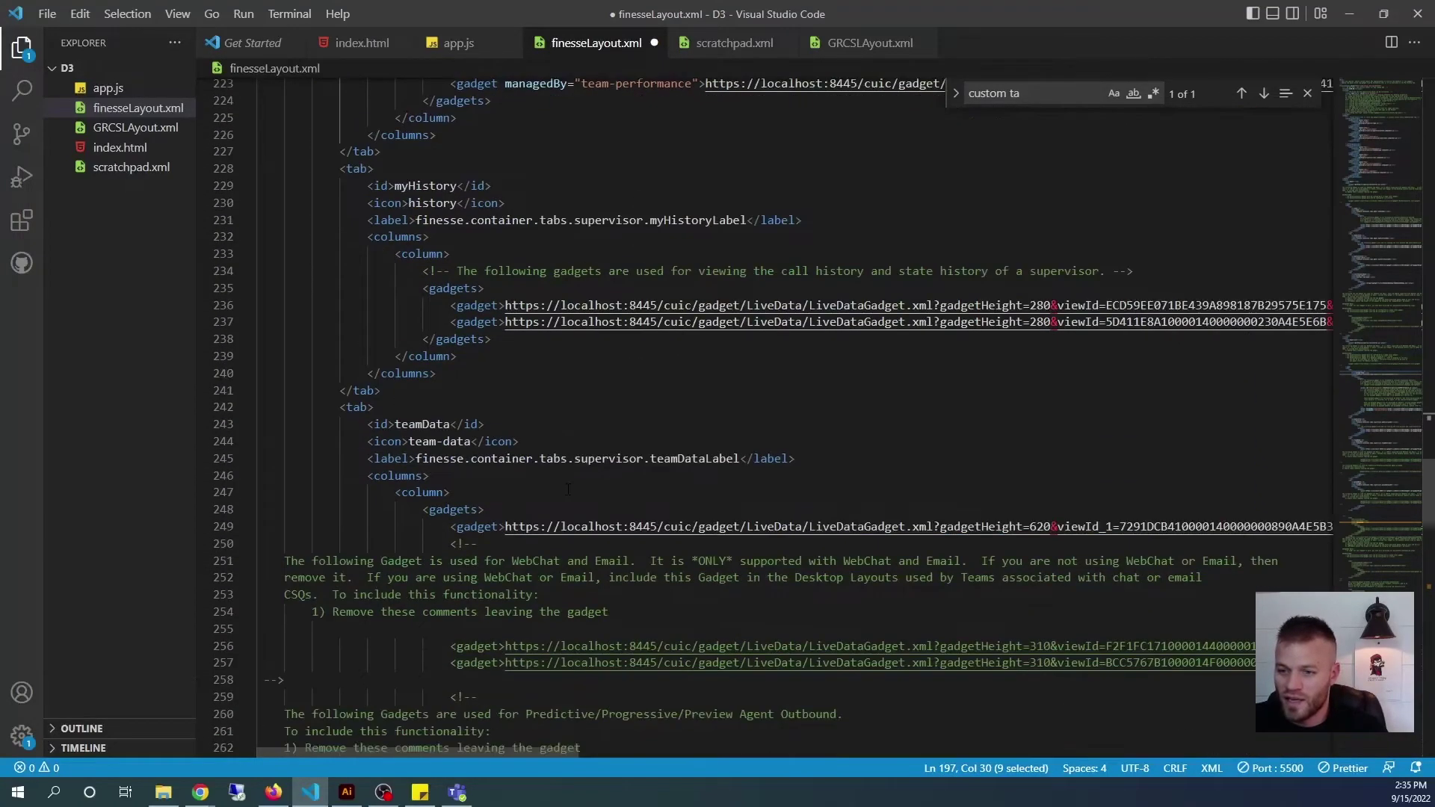
scroll(447, 426, down, 10)
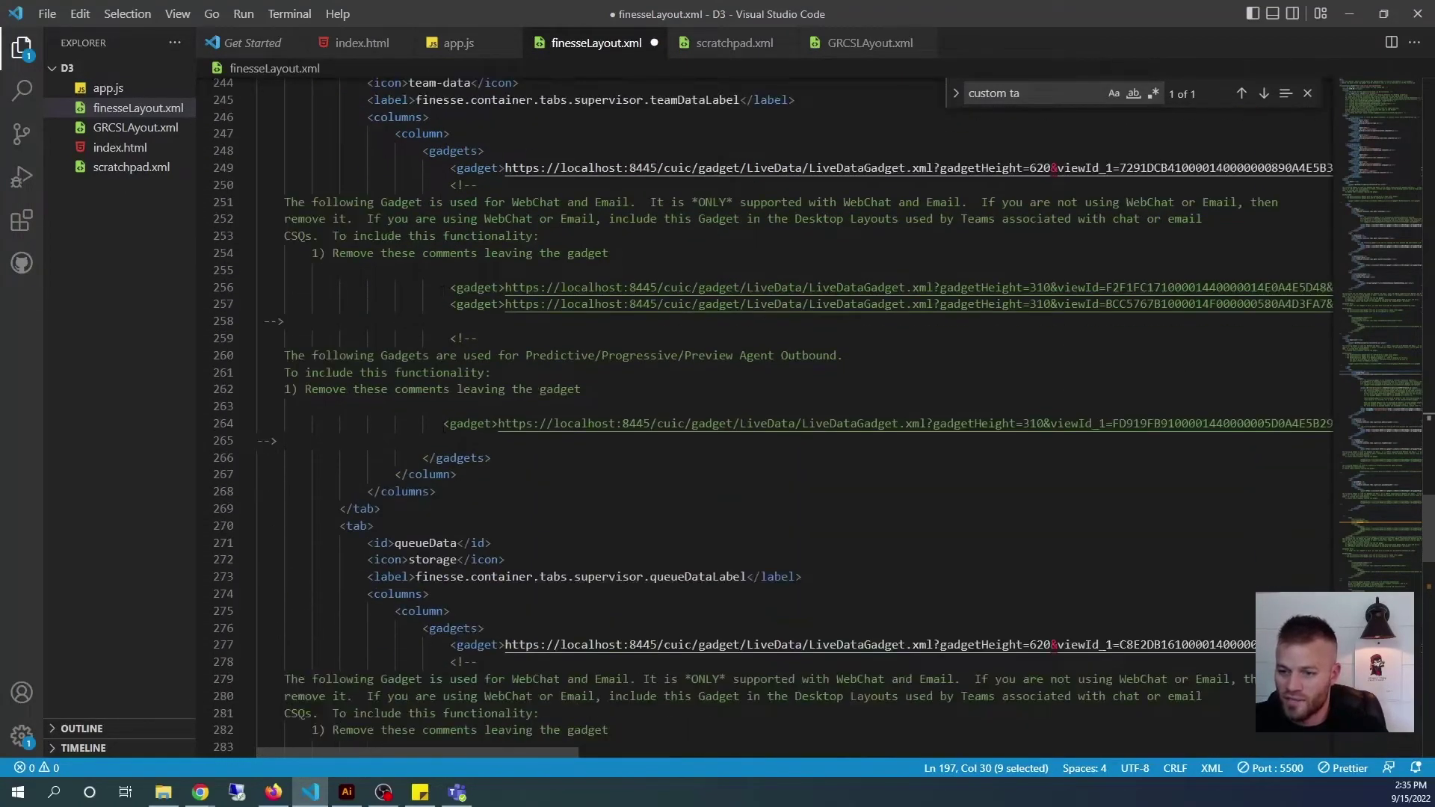
scroll(928, 285, down, 2)
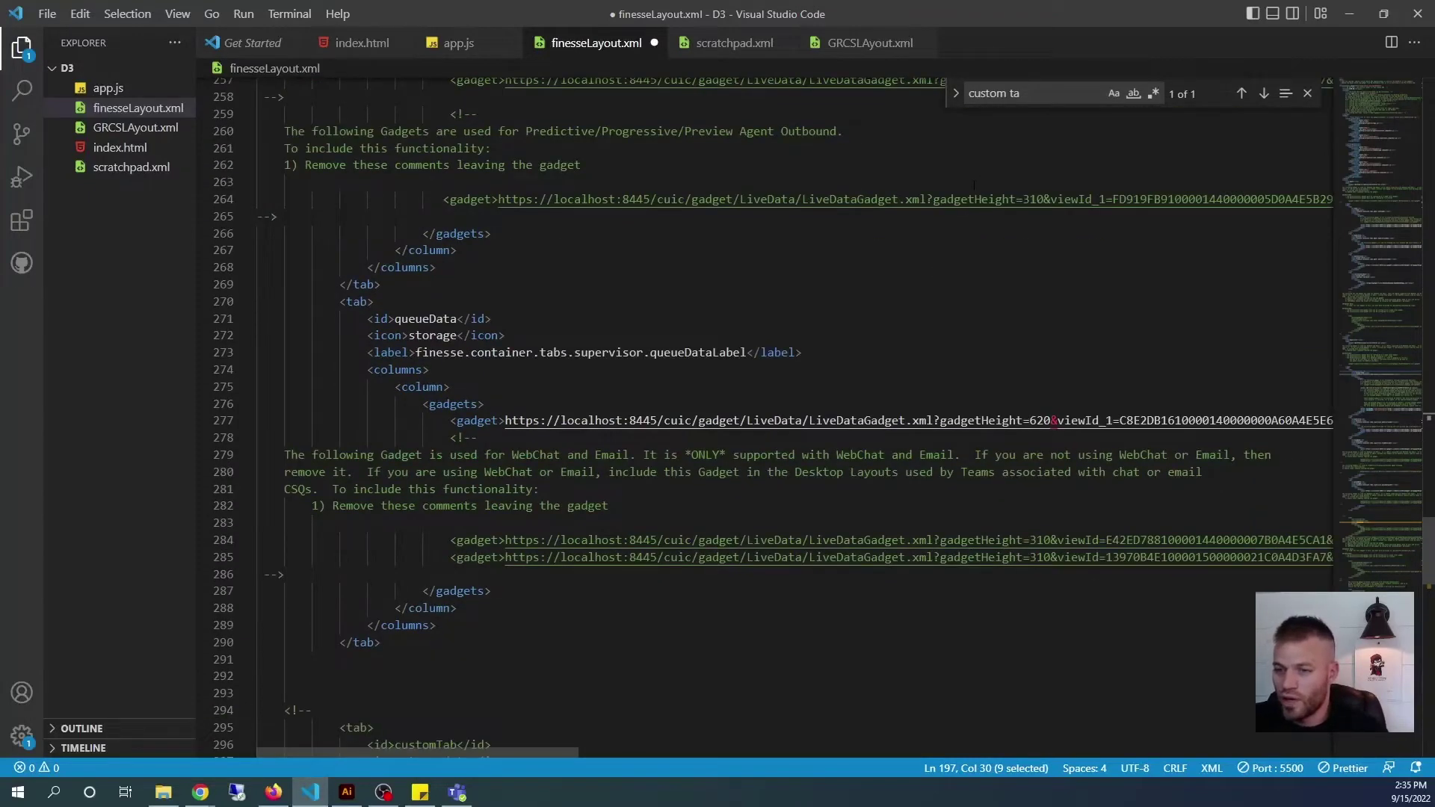
scroll(974, 183, down, 1)
scroll(572, 251, up, 1)
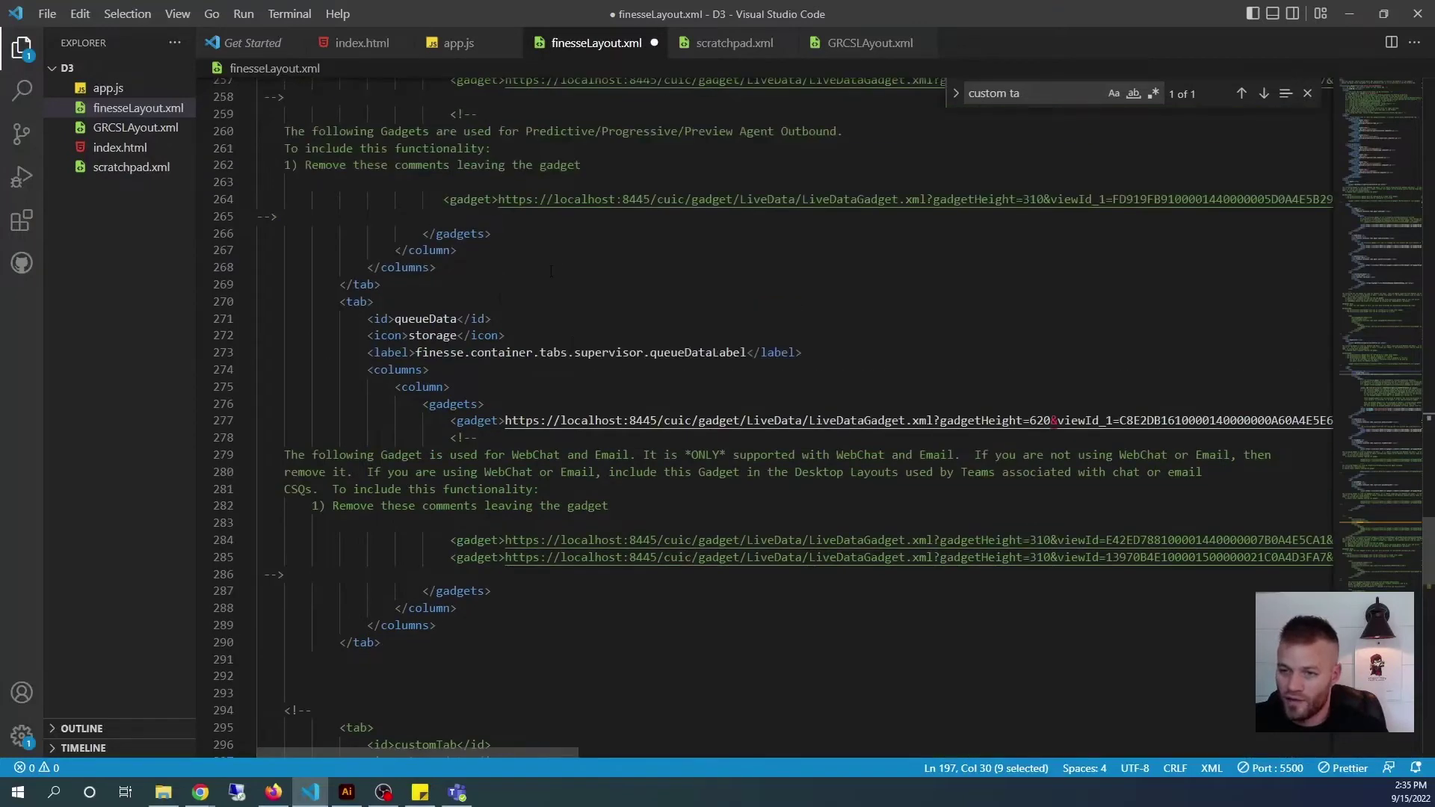
drag(457, 319, 394, 319)
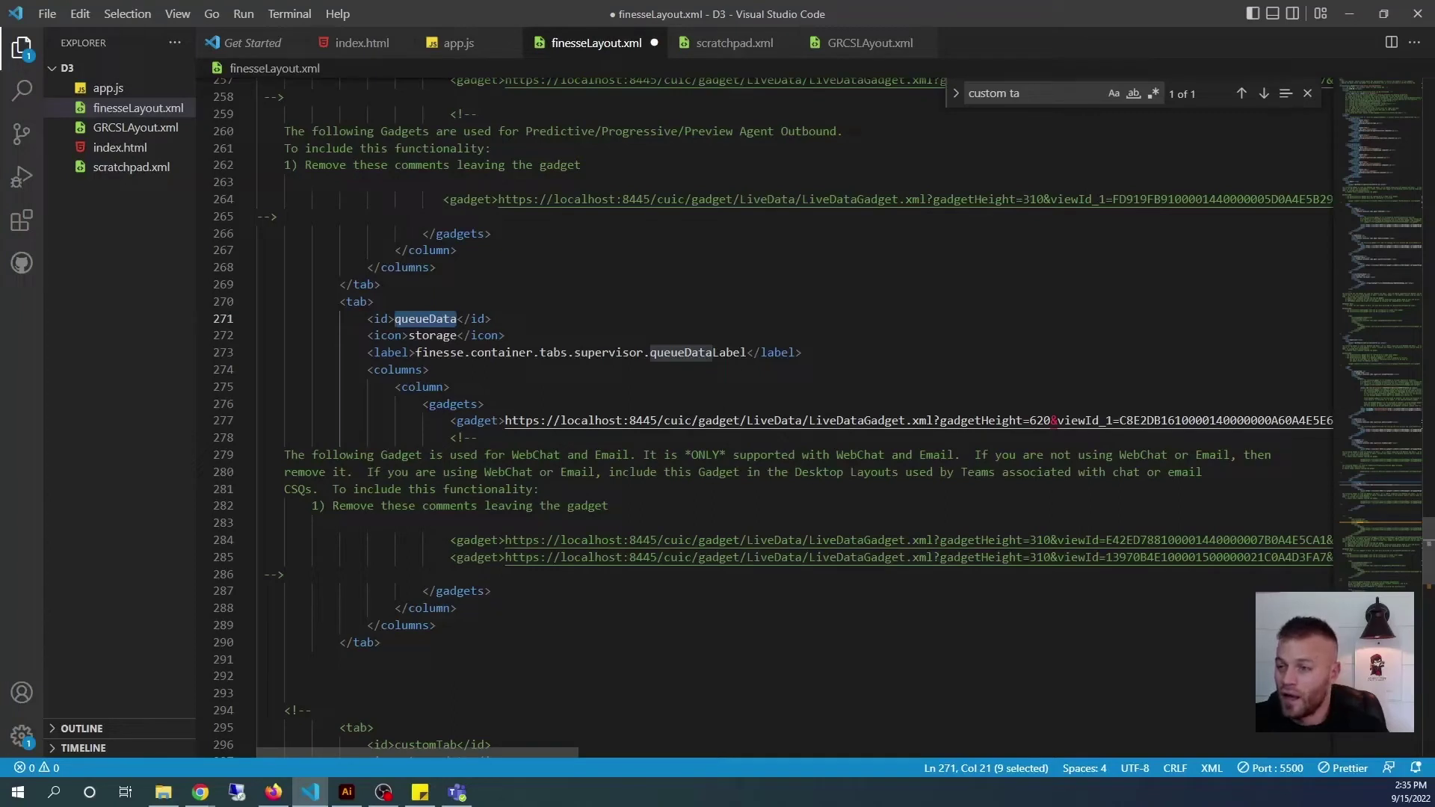
scroll(747, 516, down, 1)
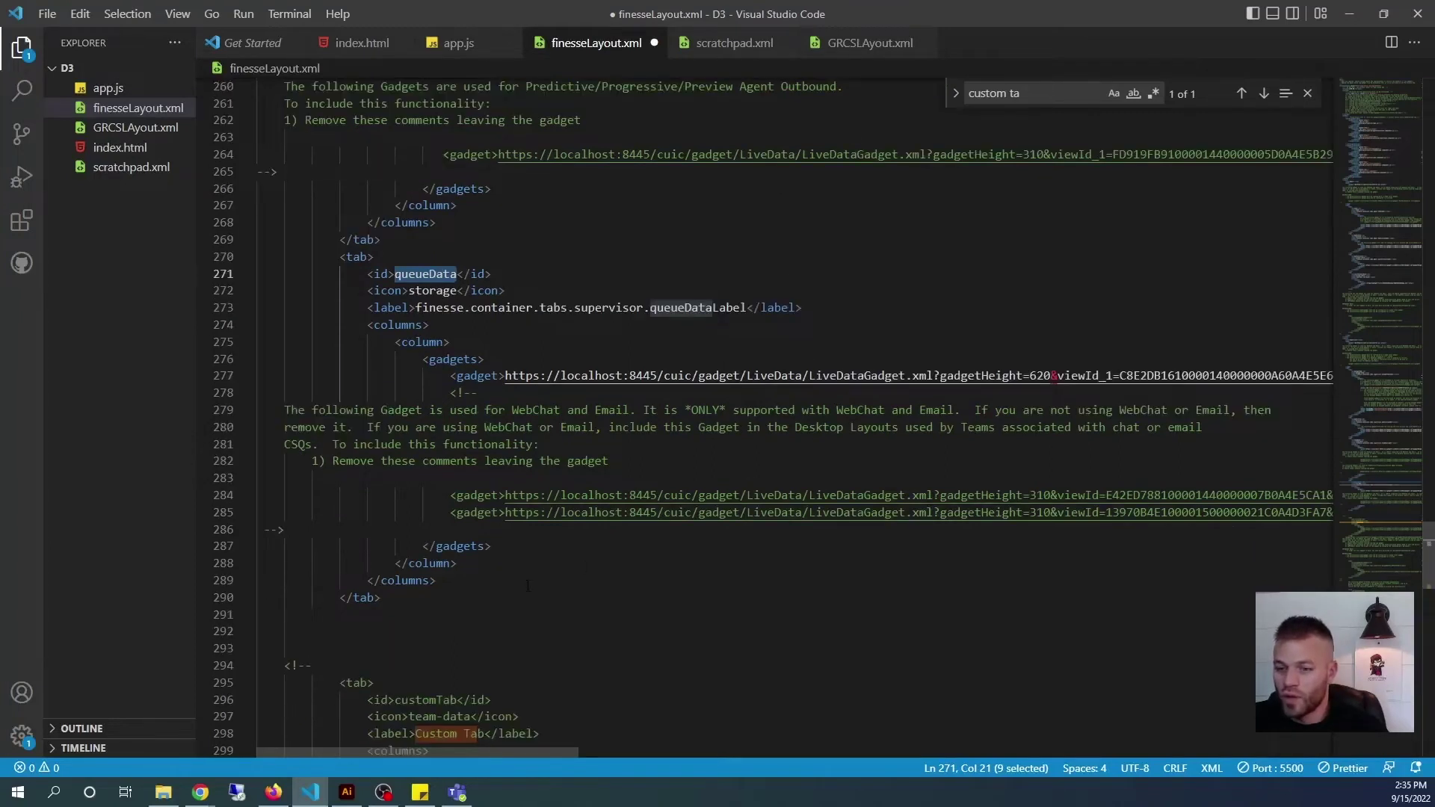
- Duplicate the supervisor layout's complete queueData tab block directly below the original
click(512, 598)
drag(512, 598, 240, 261)
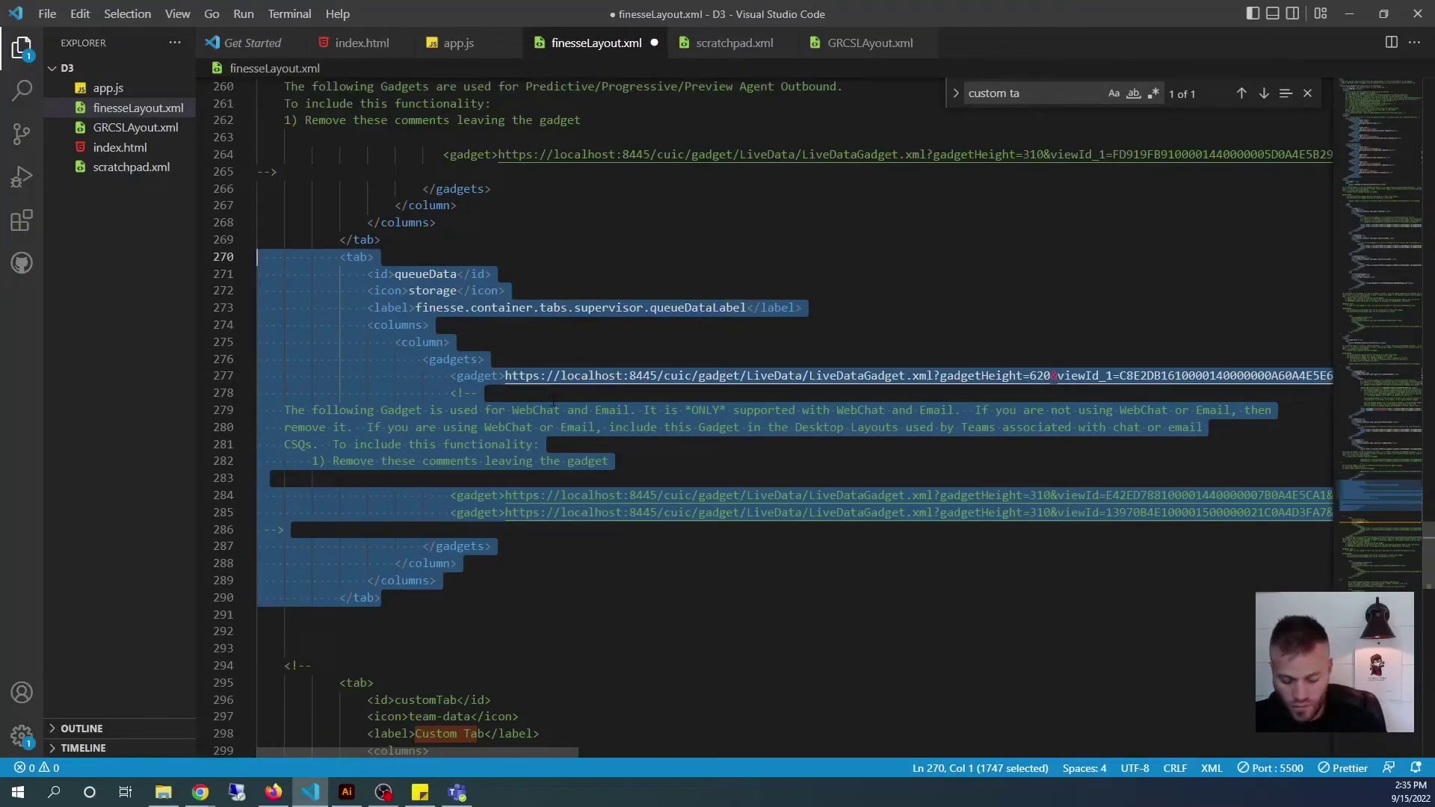
key(ctrl+c)
click(473, 603)
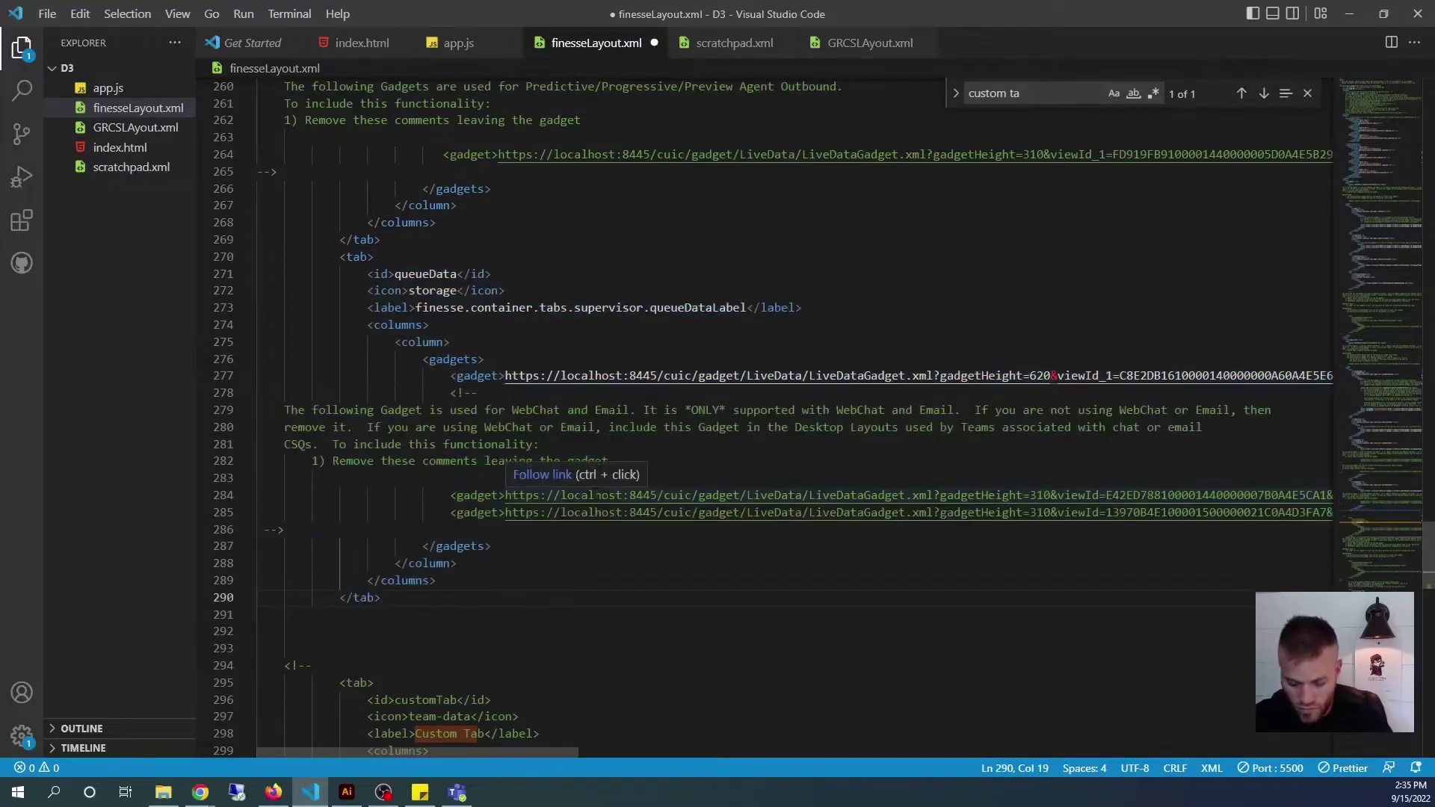
key(Return)
key(ctrl+v)
scroll(860, 446, down, 1)
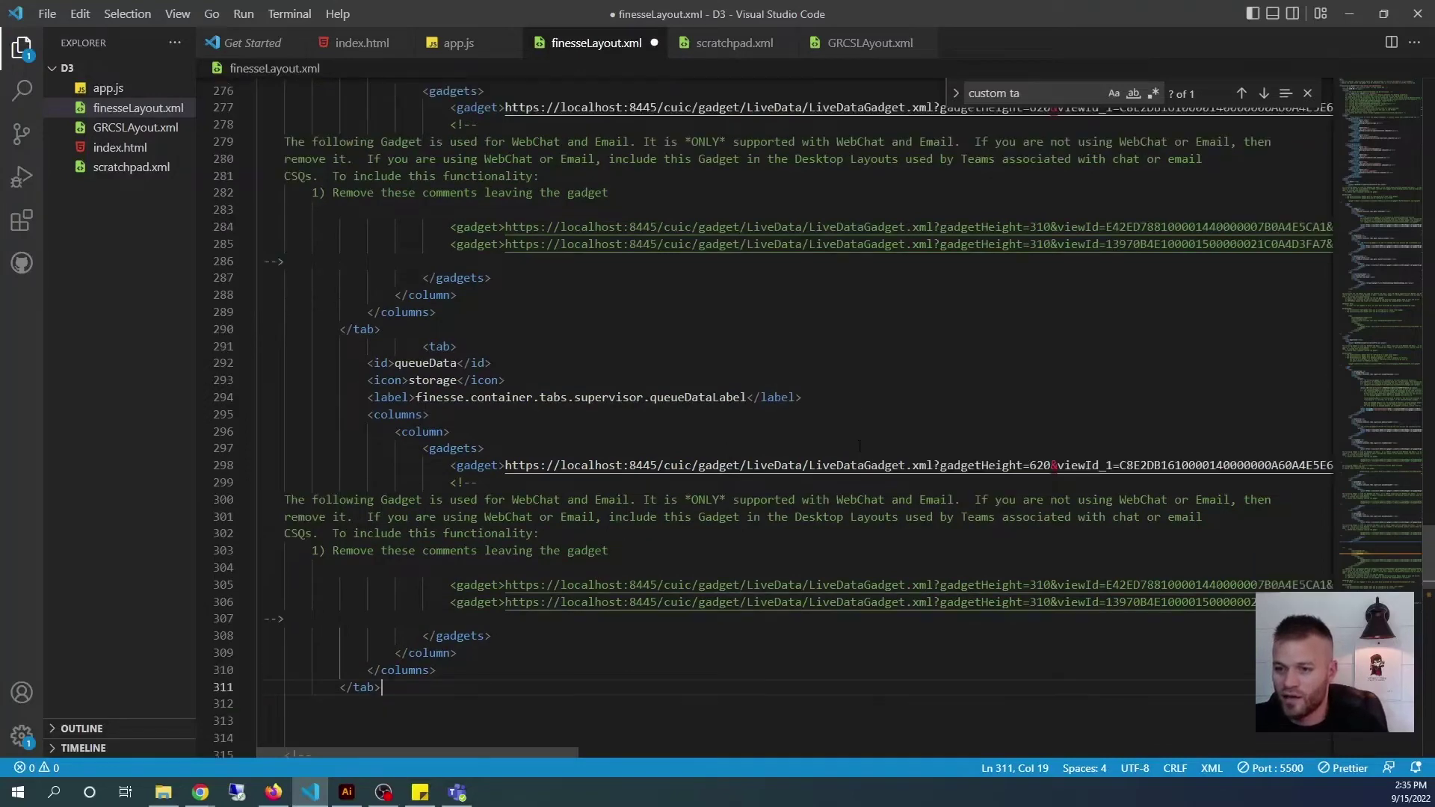
- Change the id of the duplicated queueData tab block in the supervisor layout to customTab
scroll(918, 492, down, 1)
scroll(829, 377, up, 10)
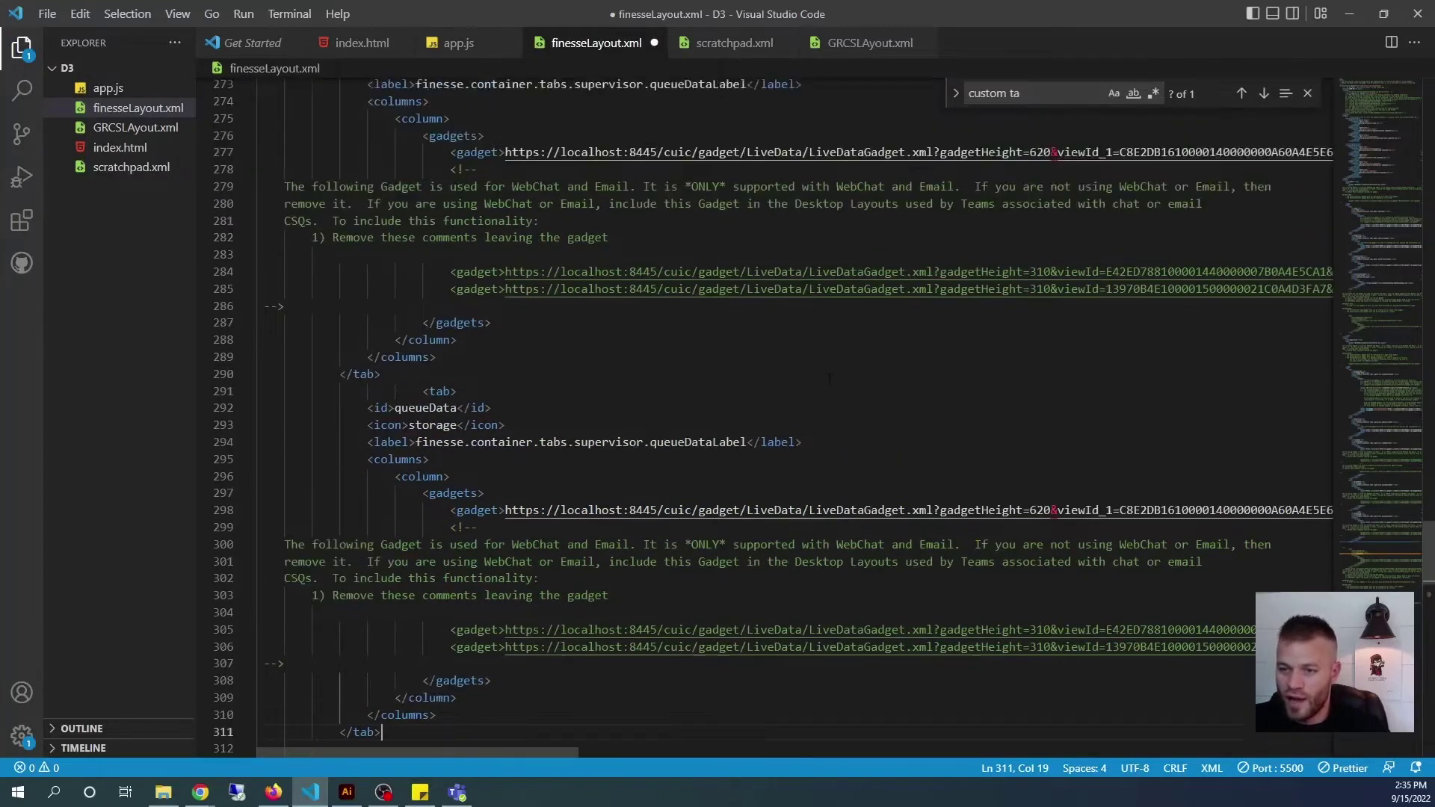
scroll(831, 385, down, 10)
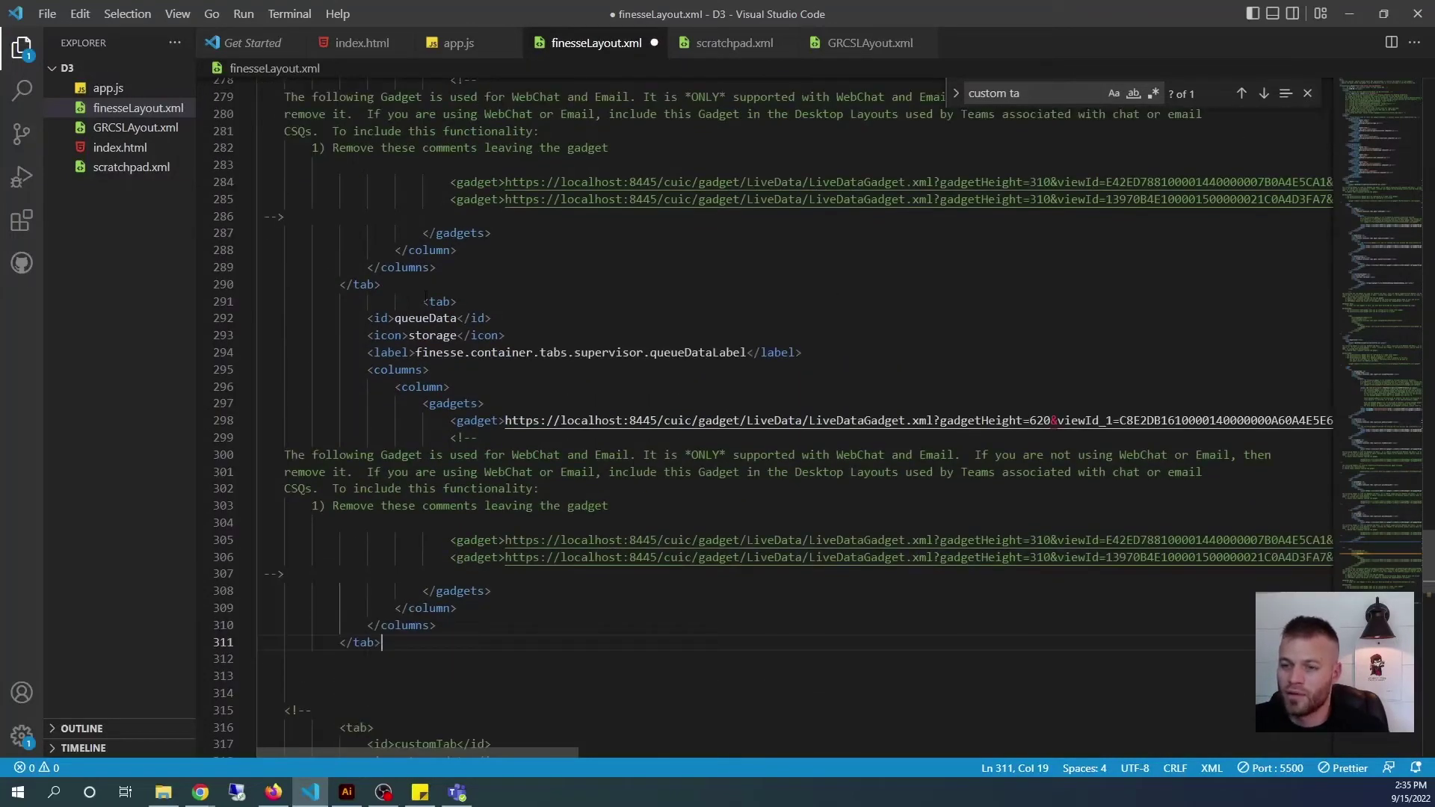
double_click(426, 318)
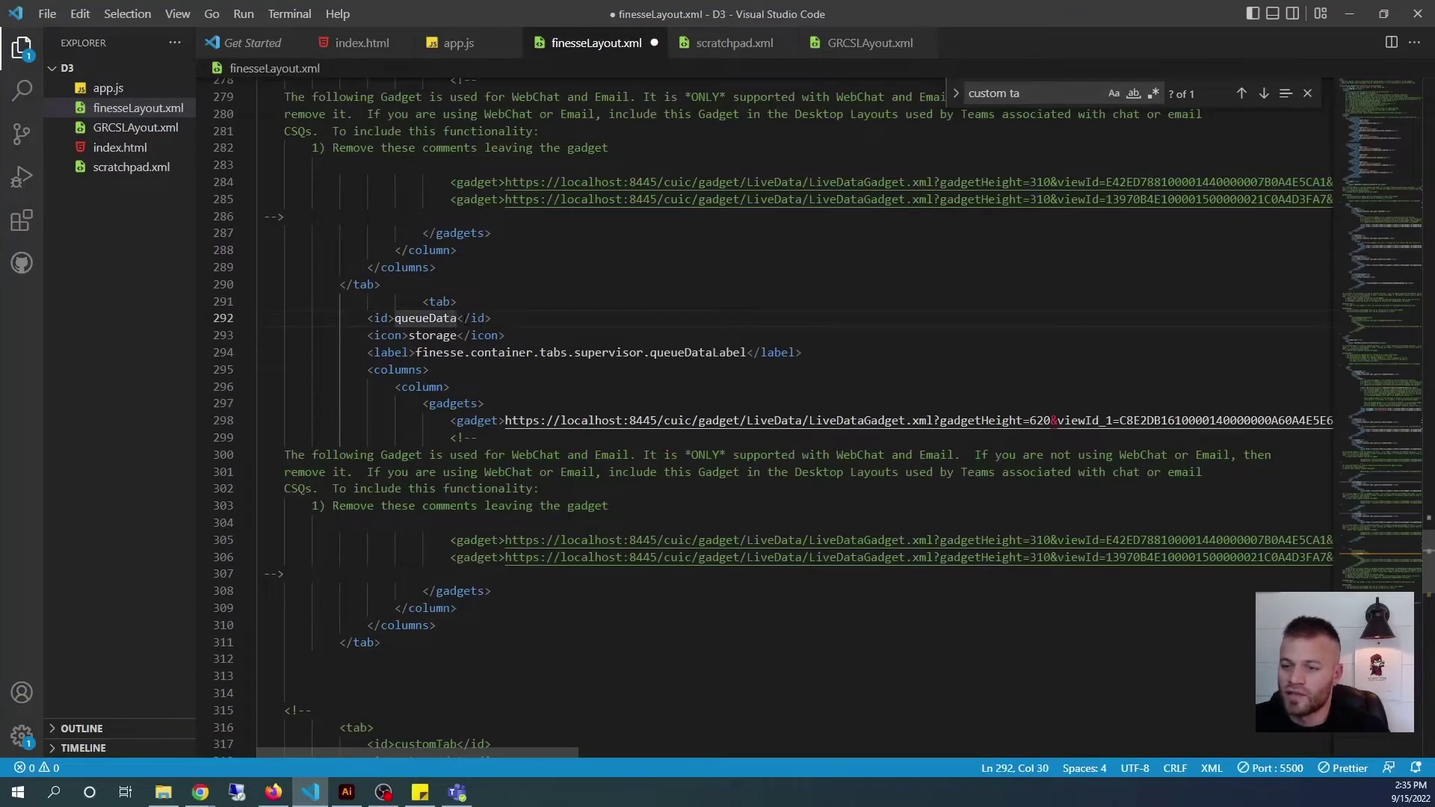
drag(458, 318, 396, 318)
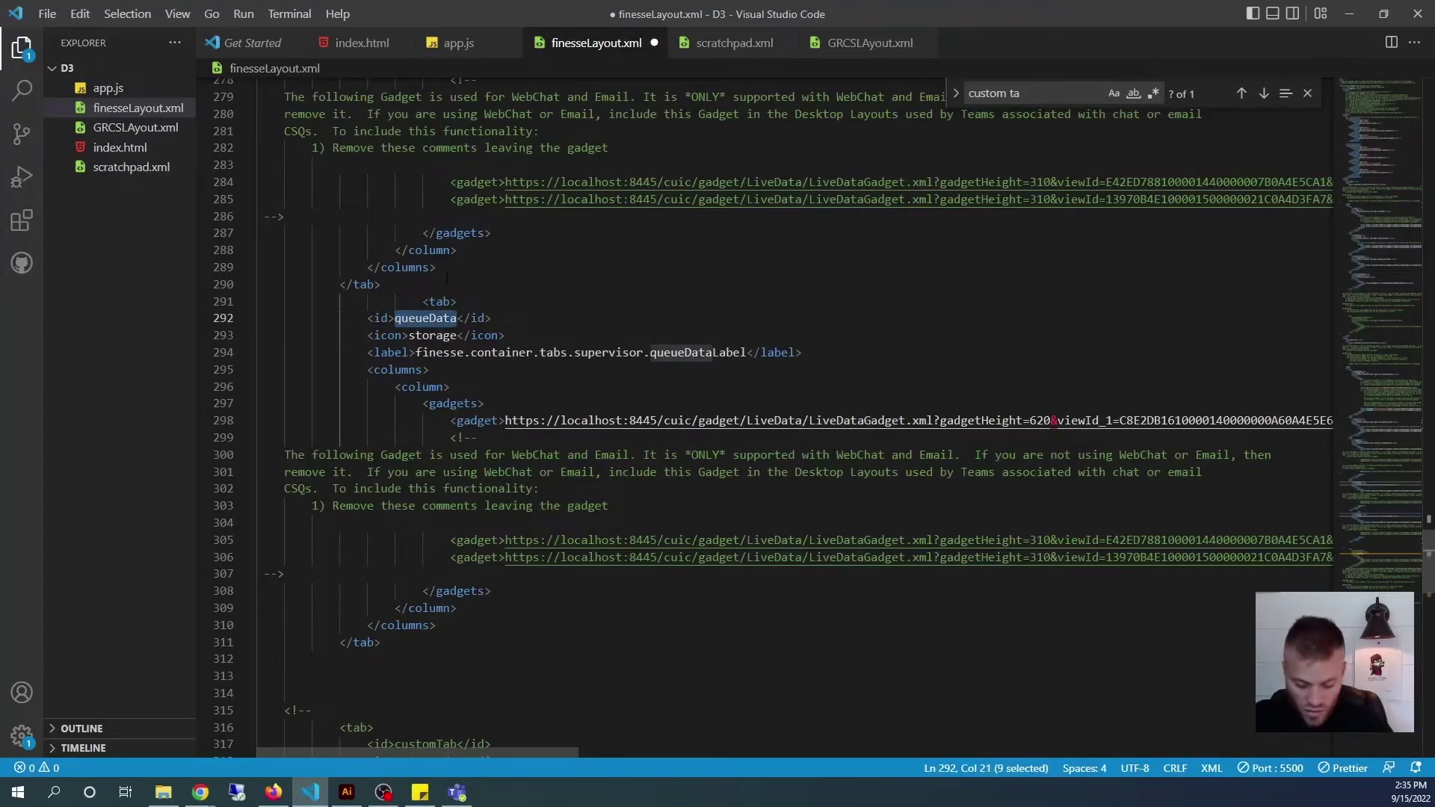
text(customT)
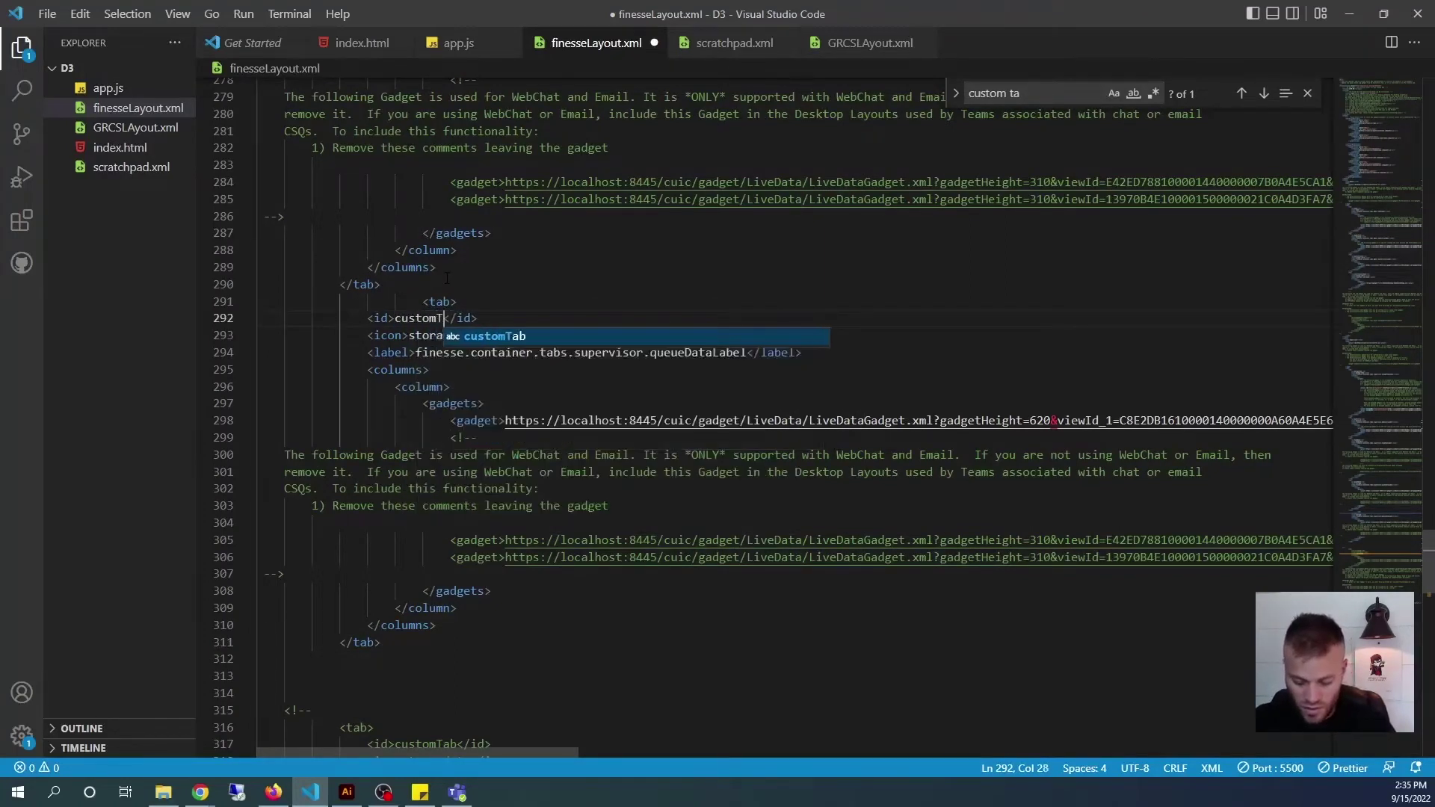
text(ab)
key(Escape)
key(Down)
key(Down)
key(Down)
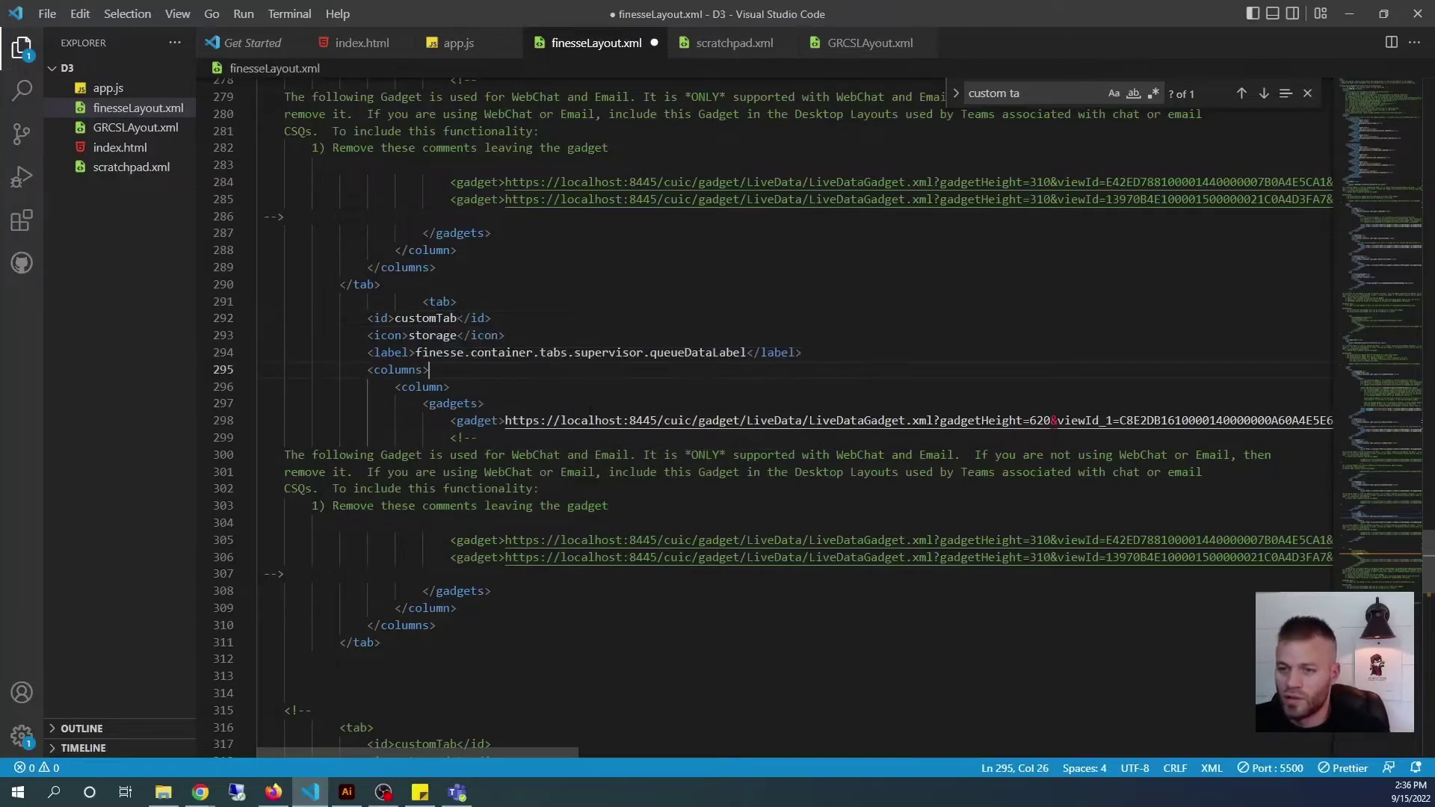
- Replace the customTab block's label text with Custom Tab
click(450, 335)
scroll(608, 406, up, 1)
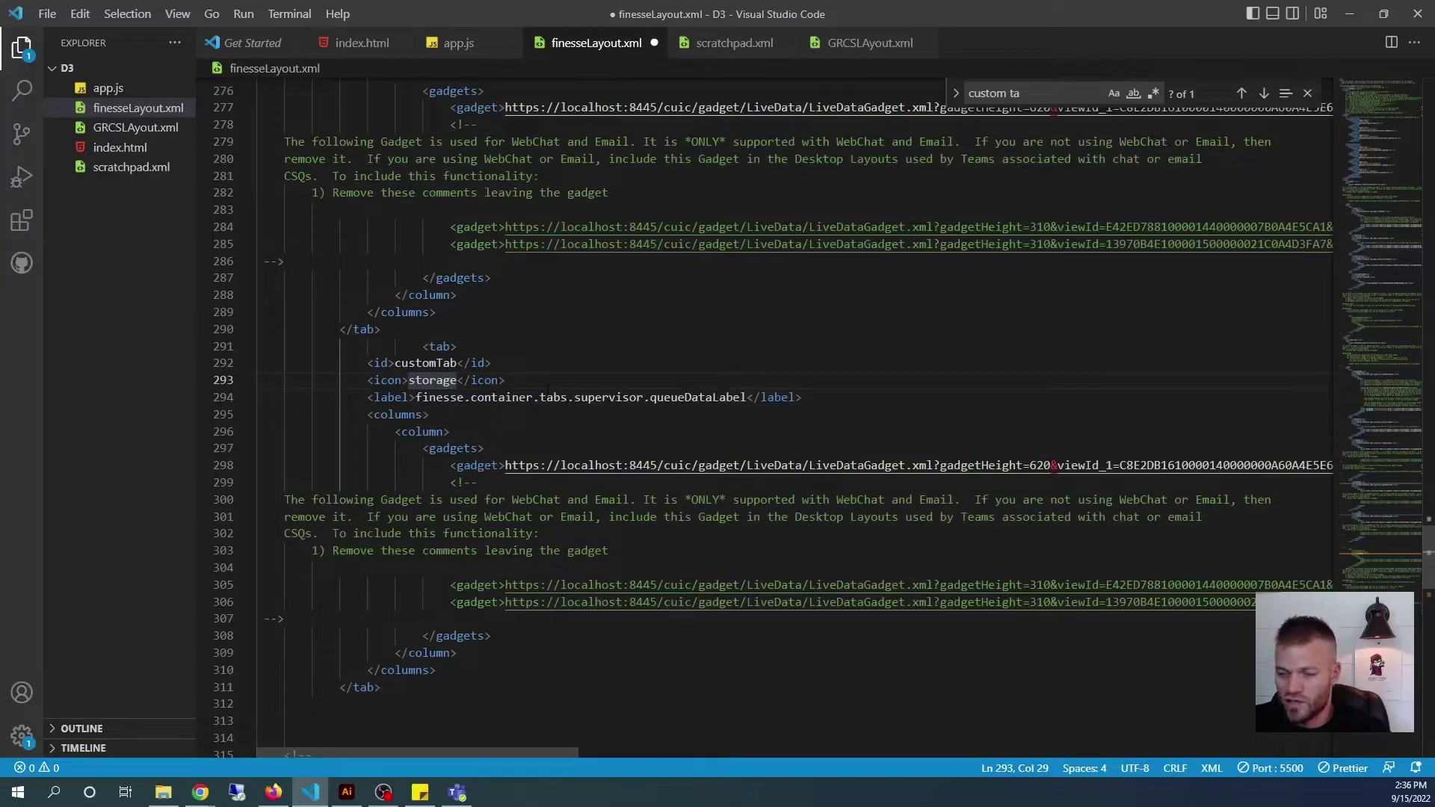
click(748, 397)
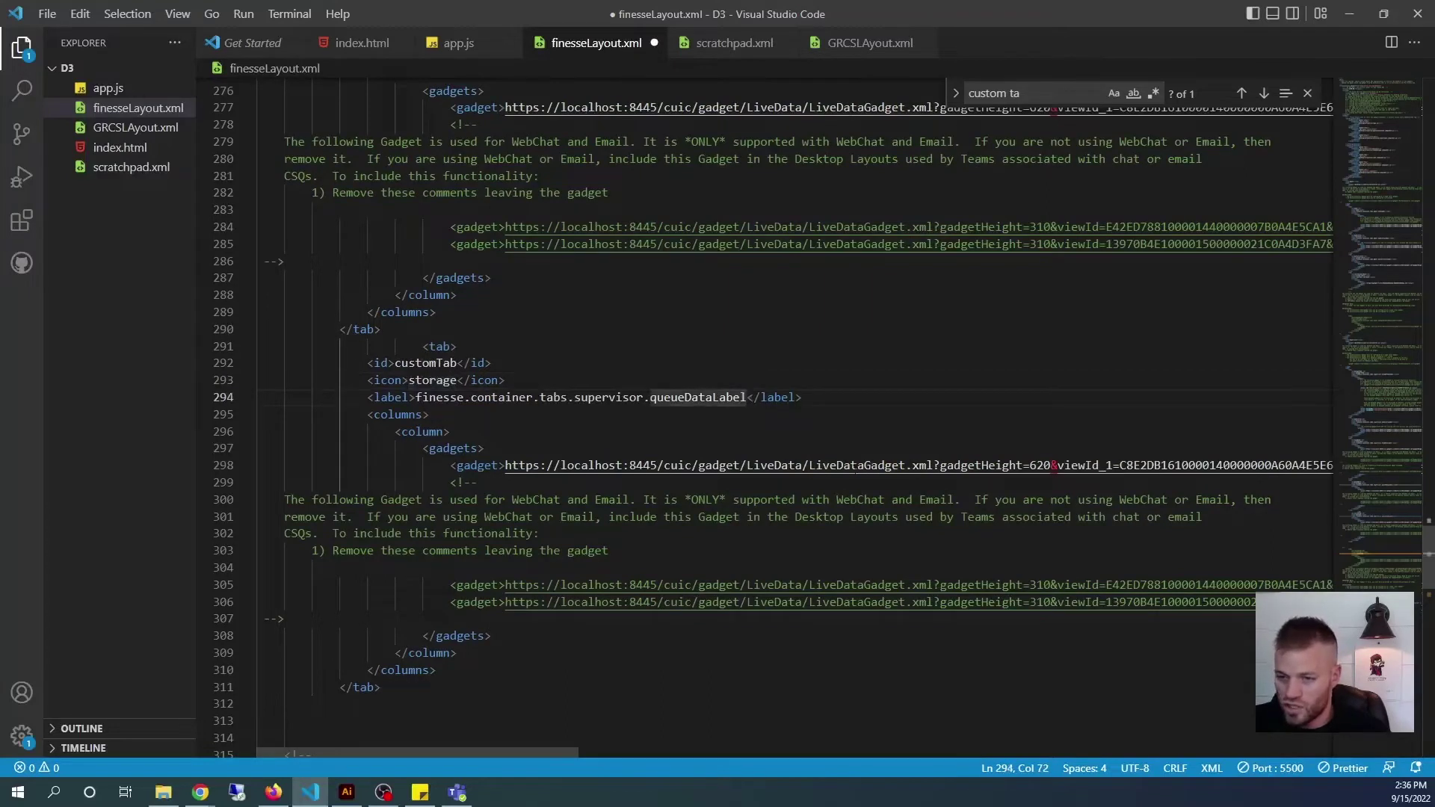
key(Right)
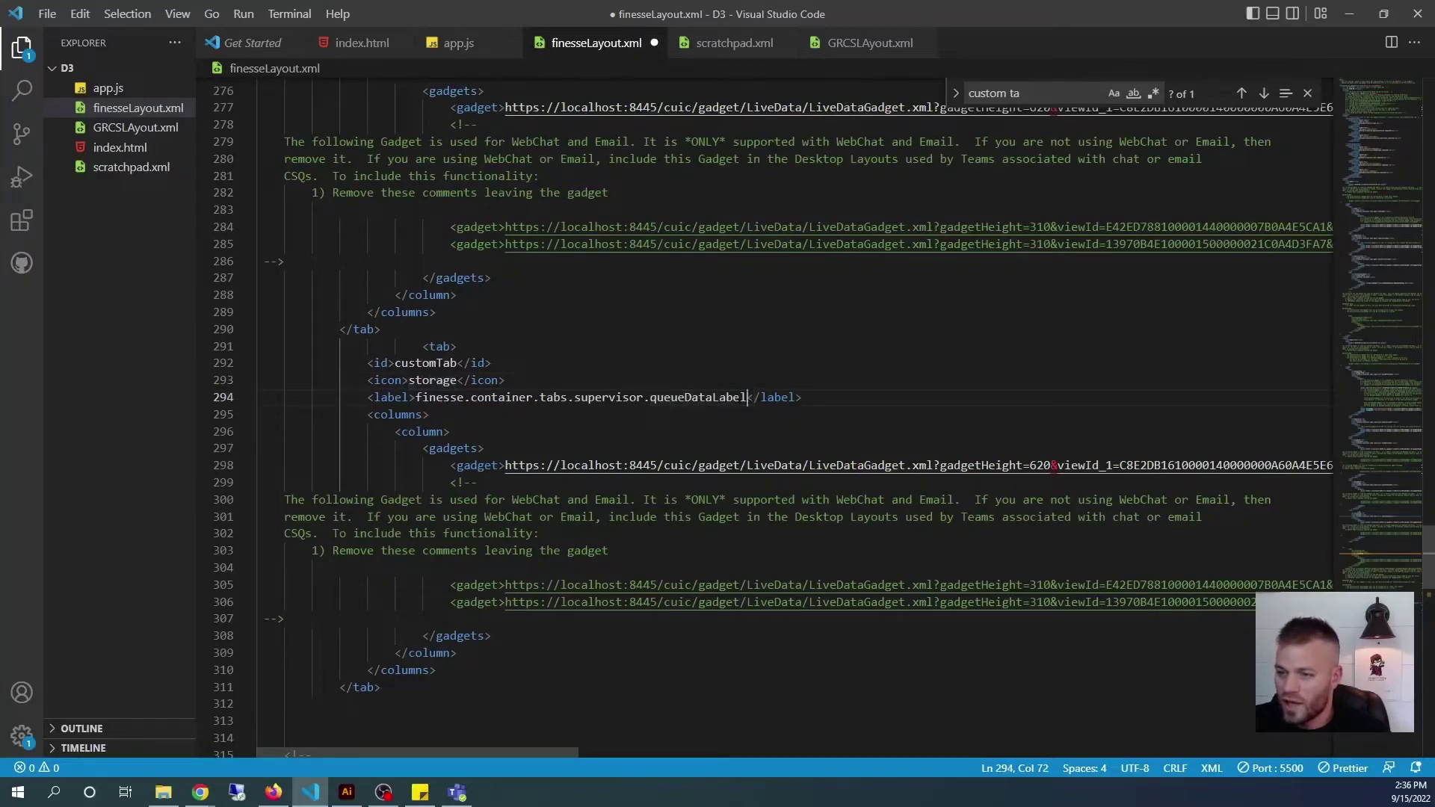
drag(749, 397, 416, 397)
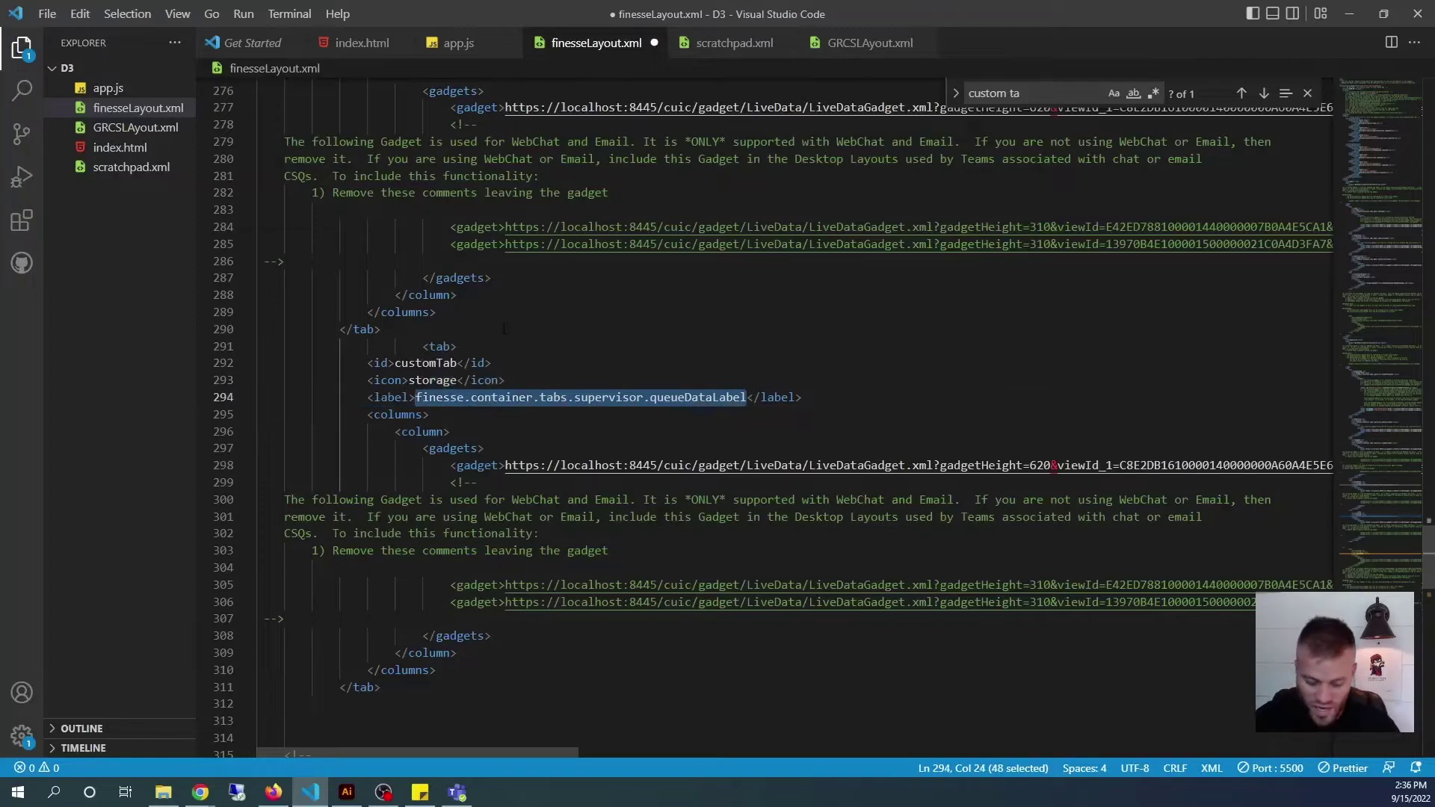
text(Cust)
text(Tab)
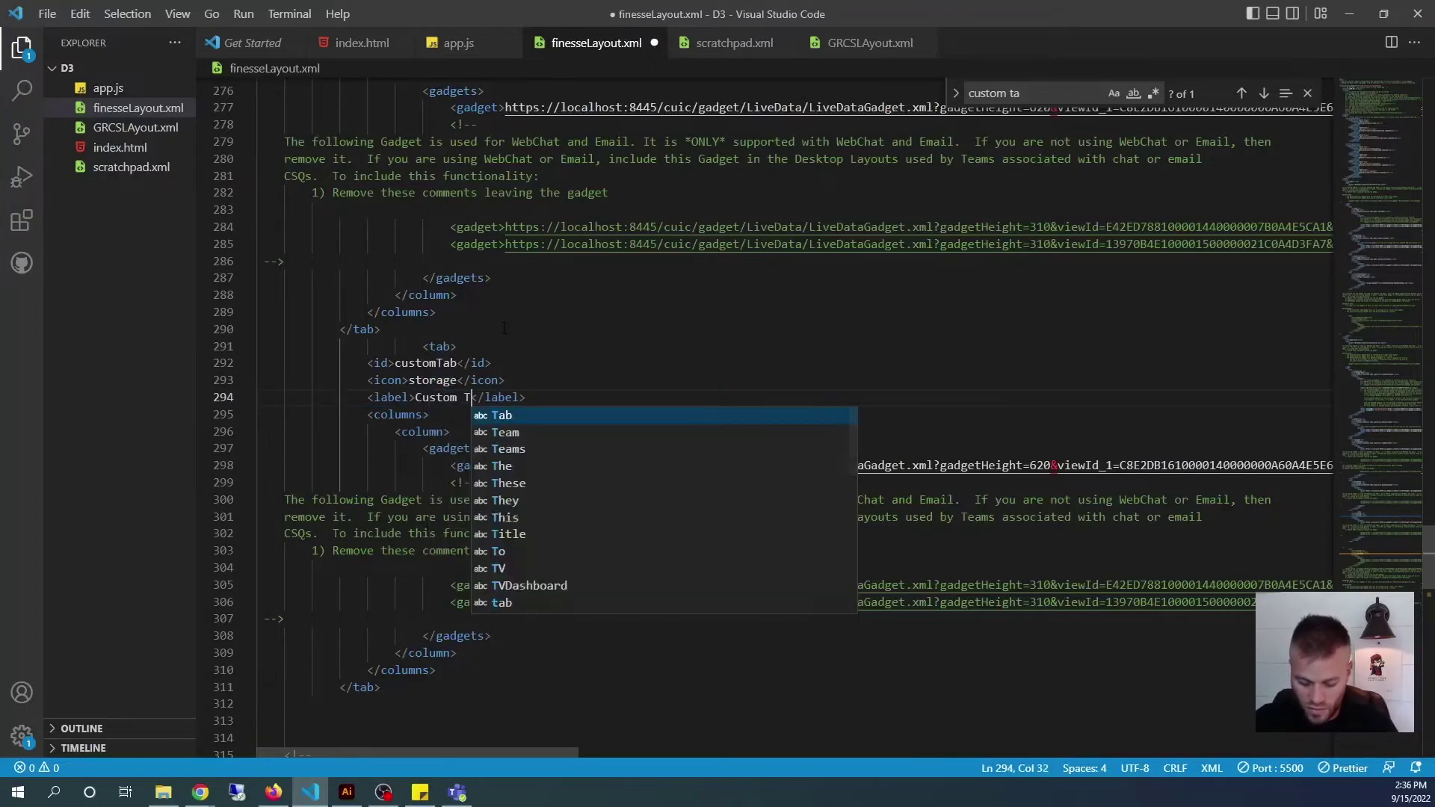
click(623, 397)
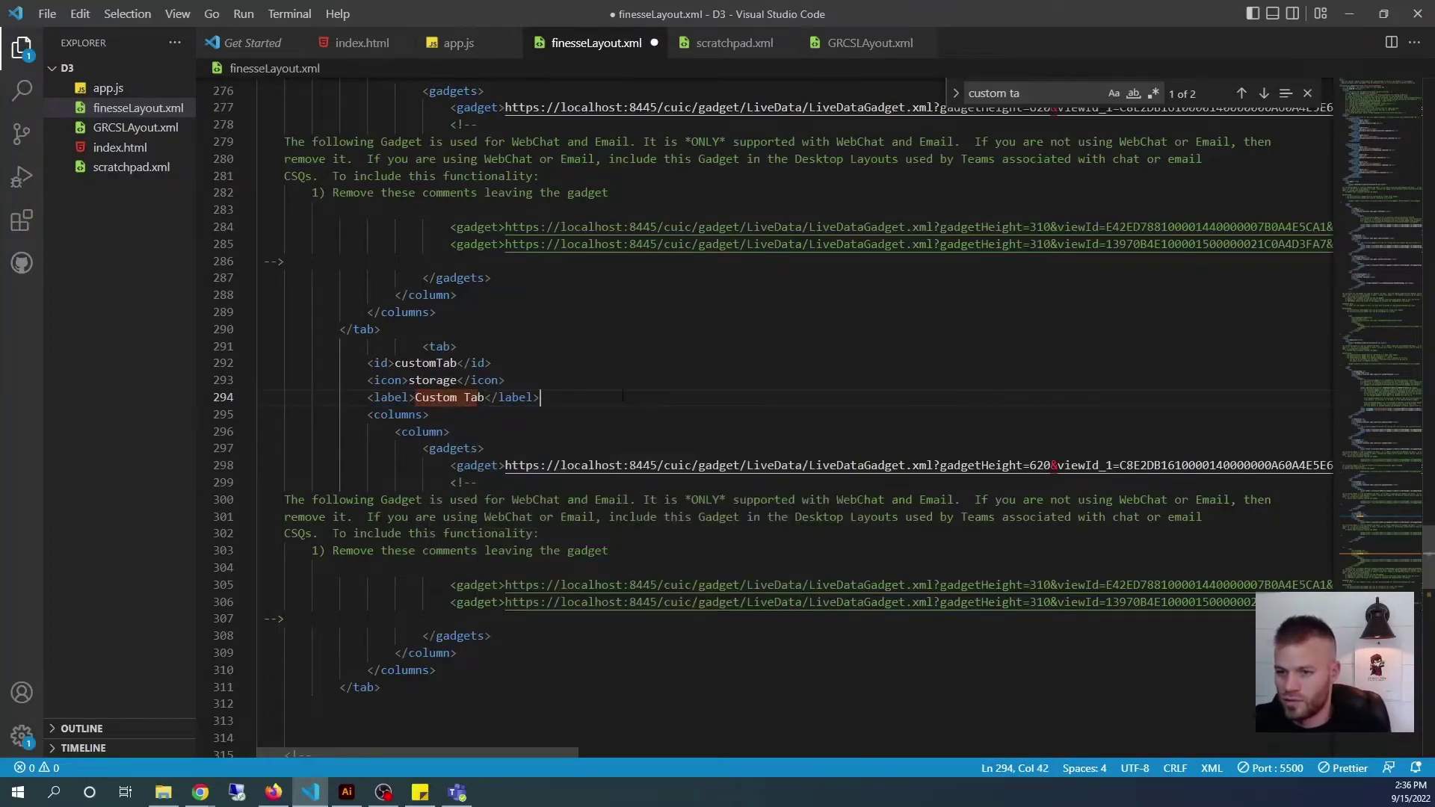
- Delete the LiveData gadget line and the WebChat and Email comment block from the new custom tab, leaving its gadgets element empty
scroll(774, 417, down, 2)
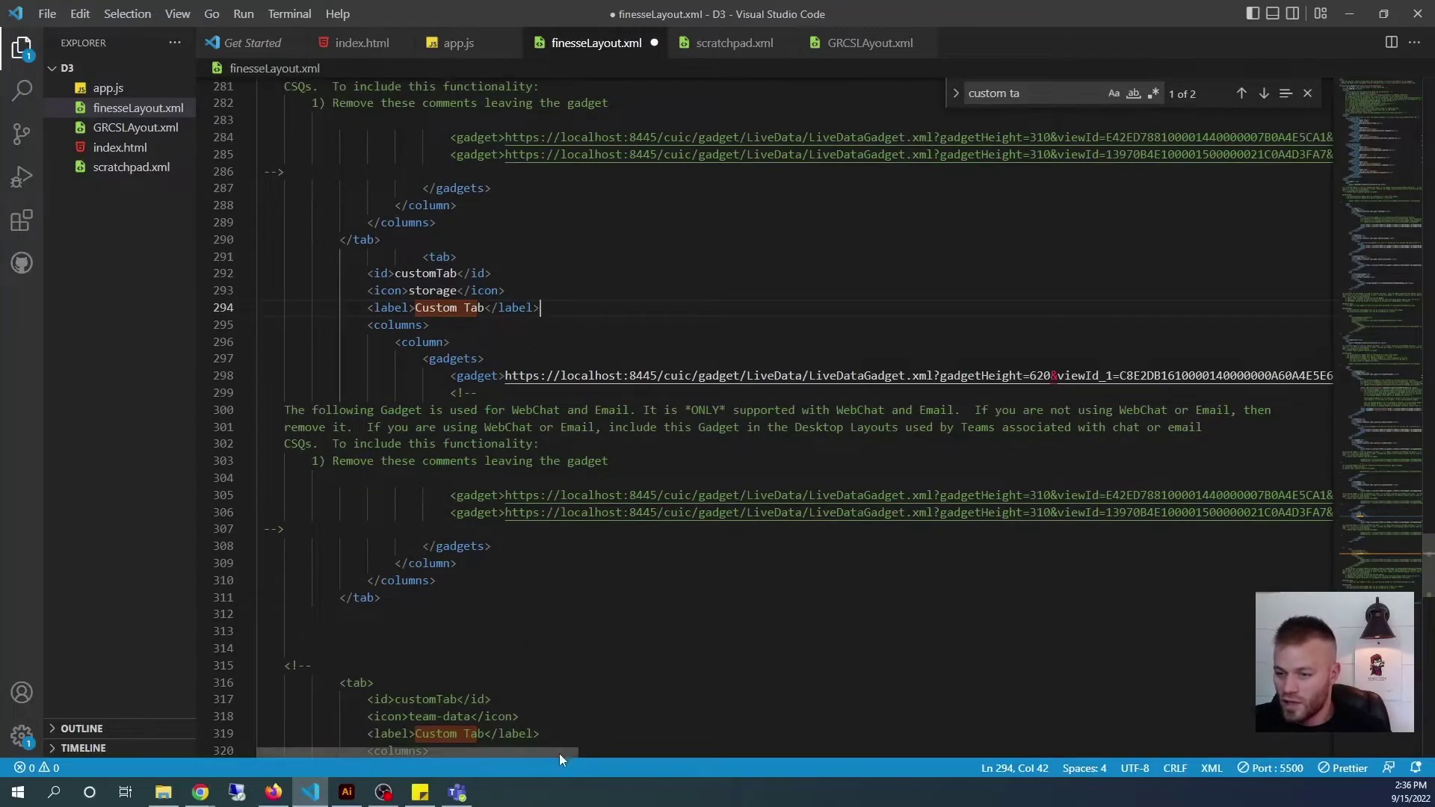
mouse_move(558, 755)
mouse_down()
mouse_move(673, 759)
mouse_move(558, 757)
mouse_up()
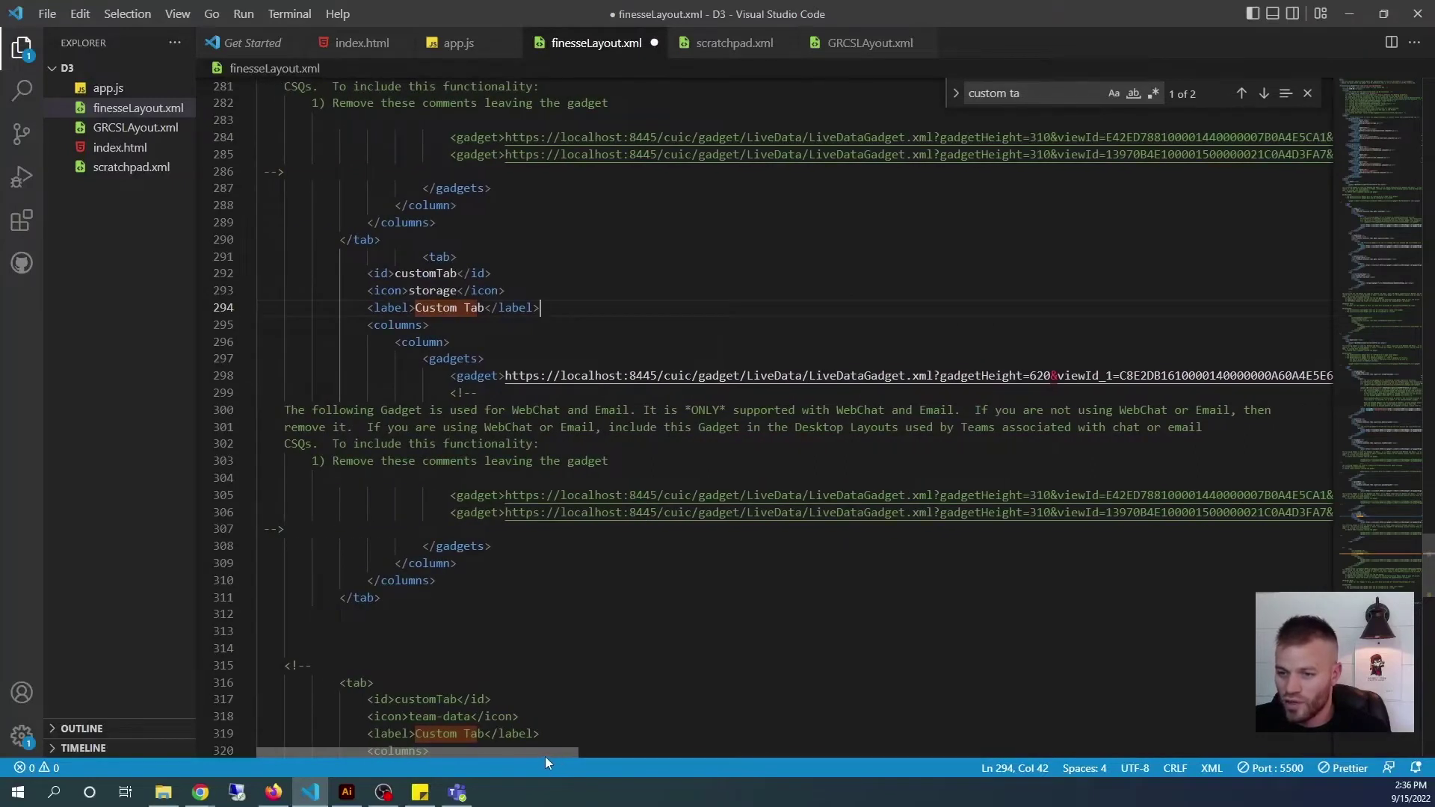
drag(515, 536, 259, 375)
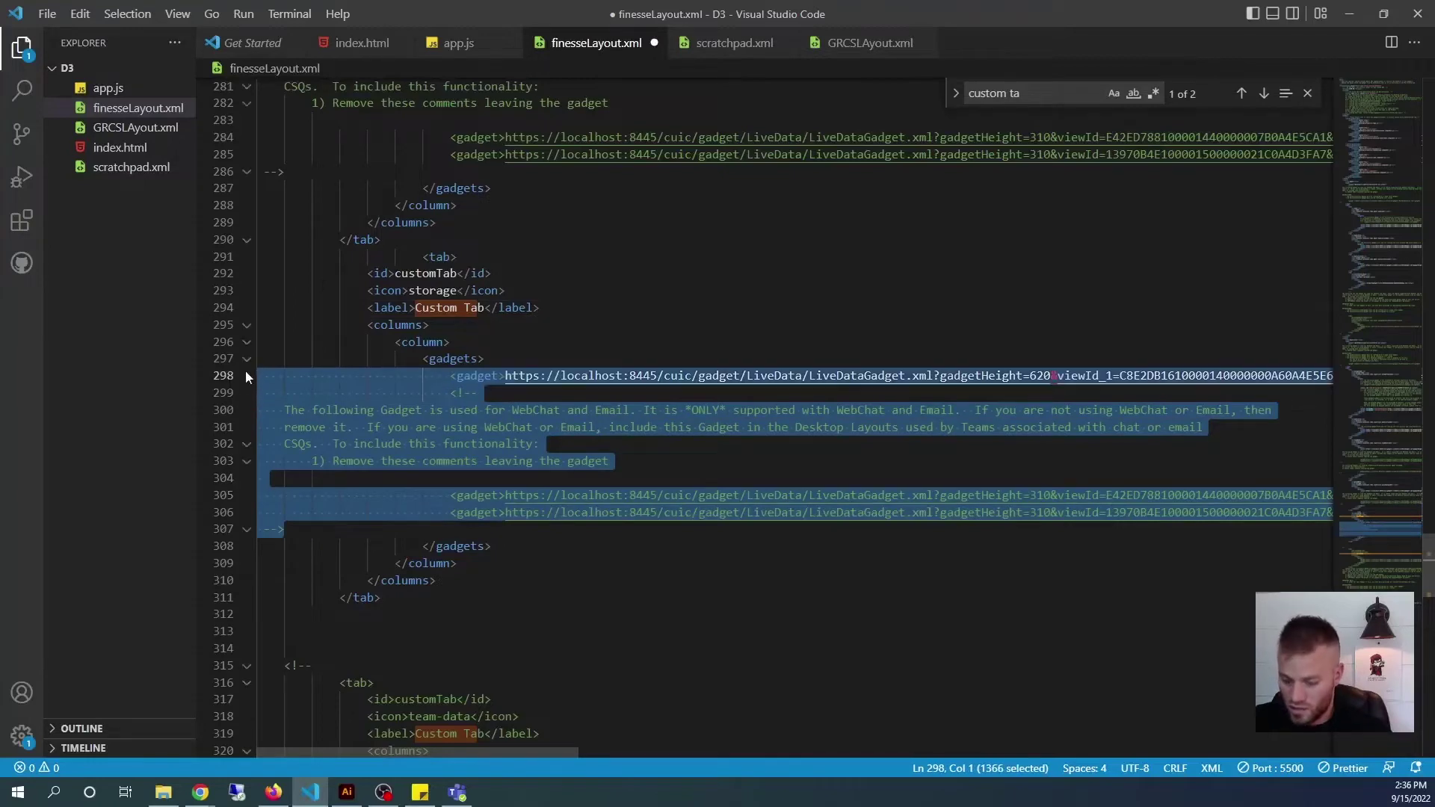
key(BackSpace)
key(BackSpace)
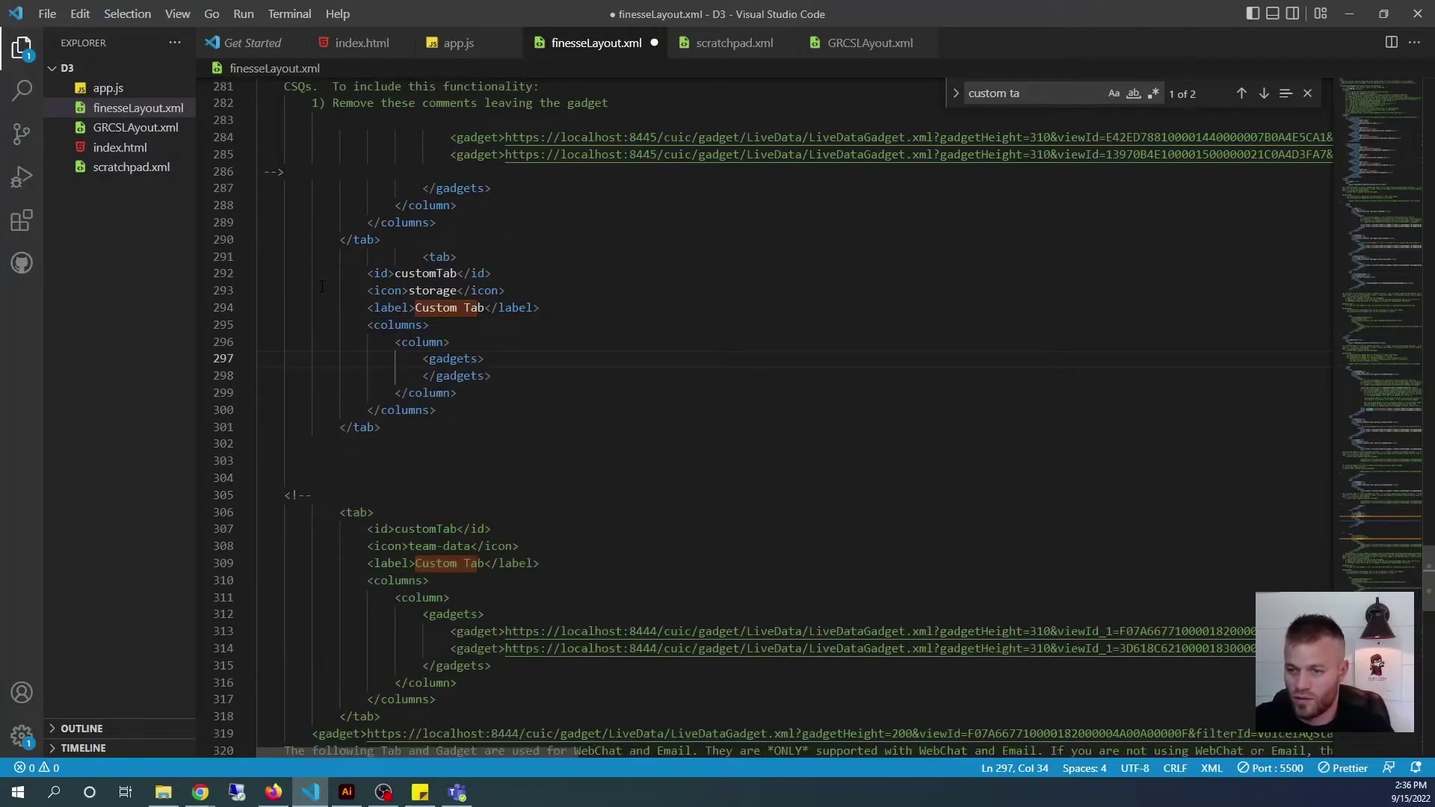
click(368, 495)
scroll(654, 366, up, 1)
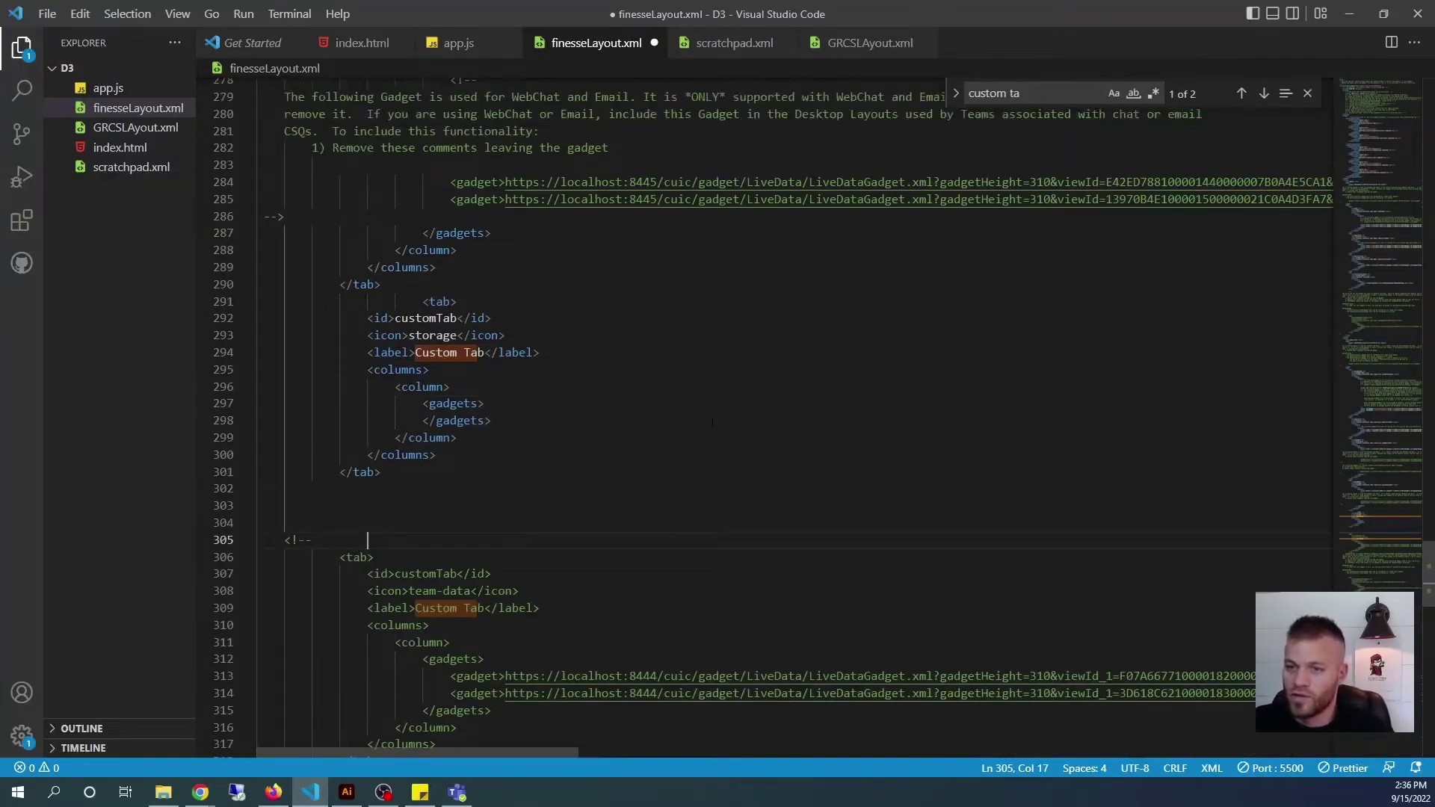
- Copy the entire contents of finesseLayout.xml
key(ctrl+a)
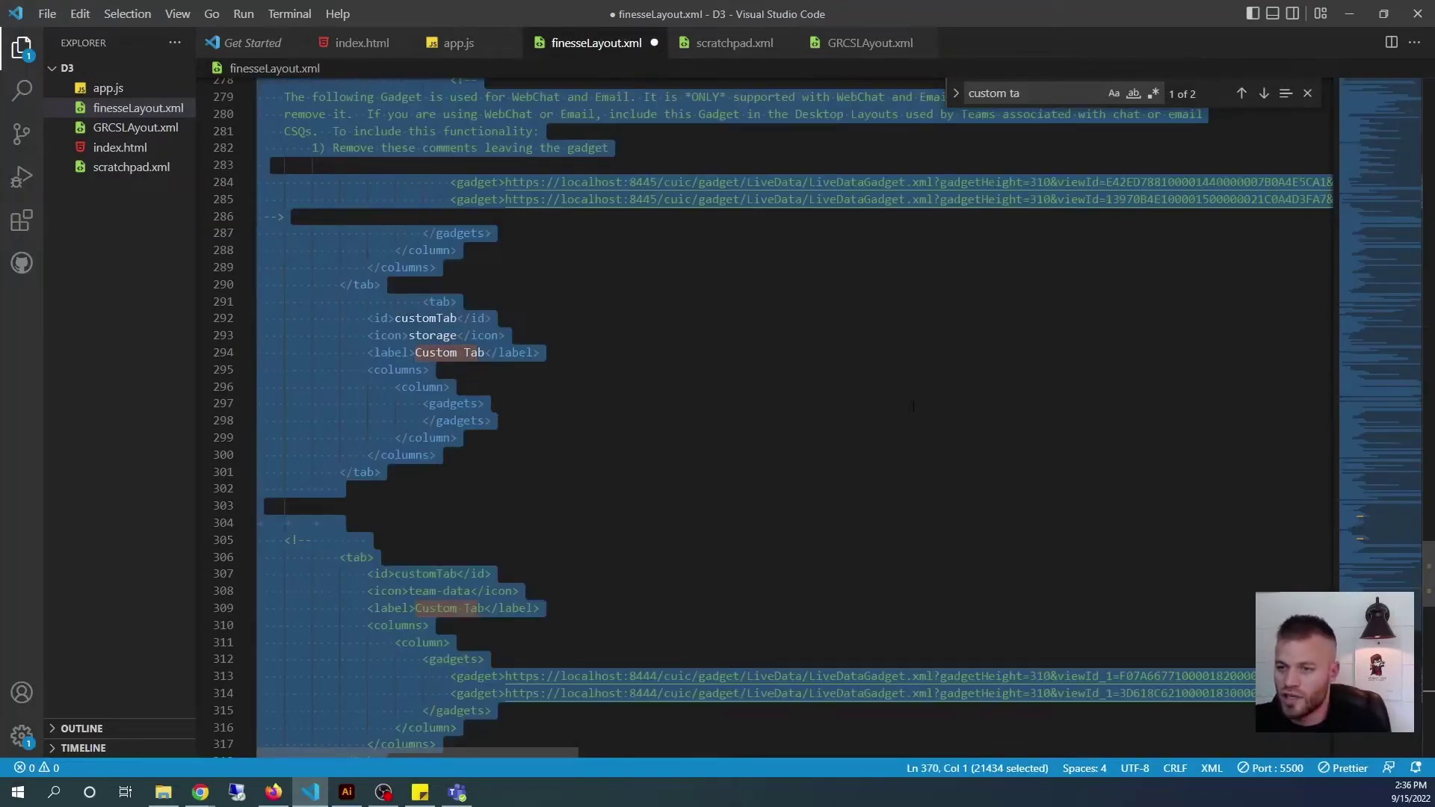
click(913, 406)
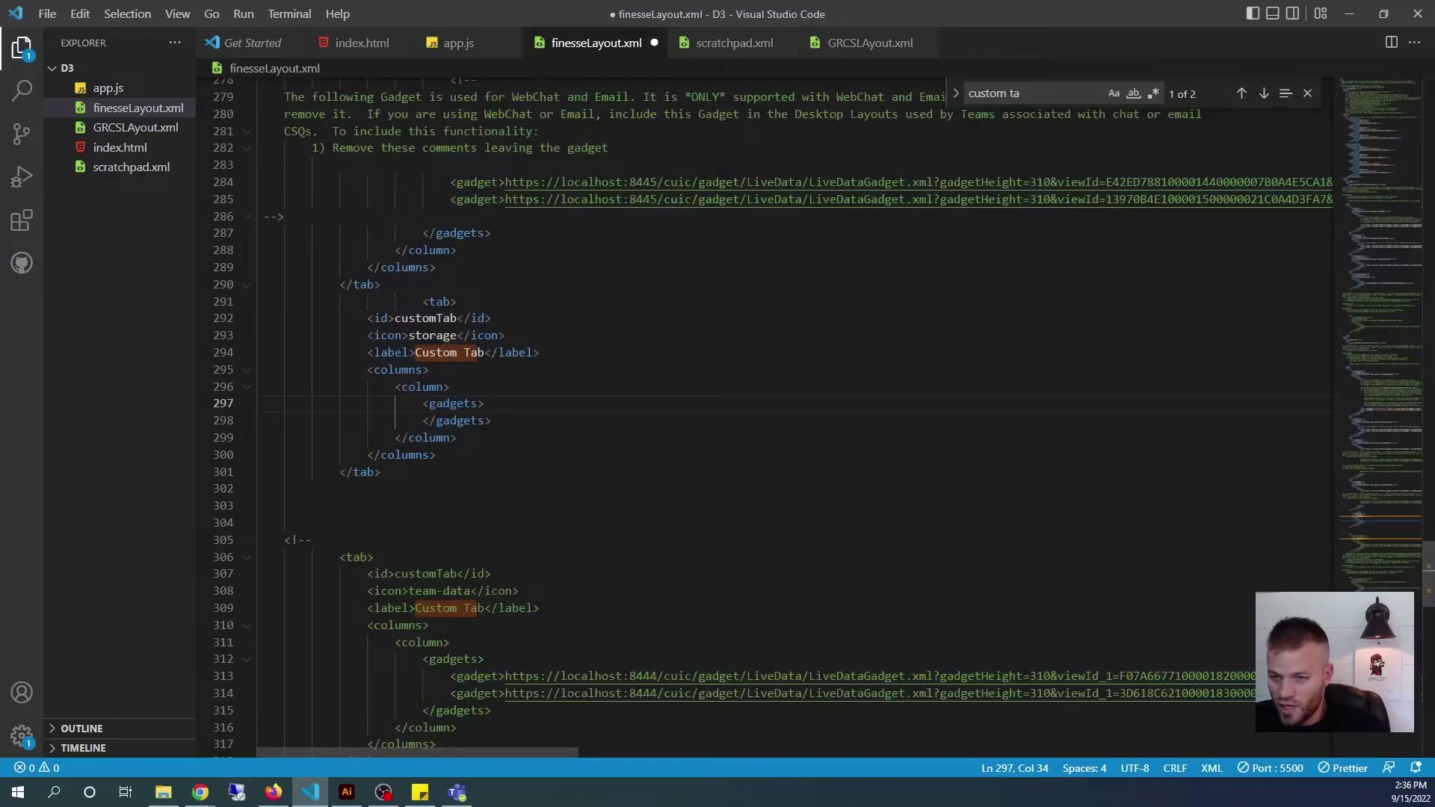
scroll(426, 440, up, 5)
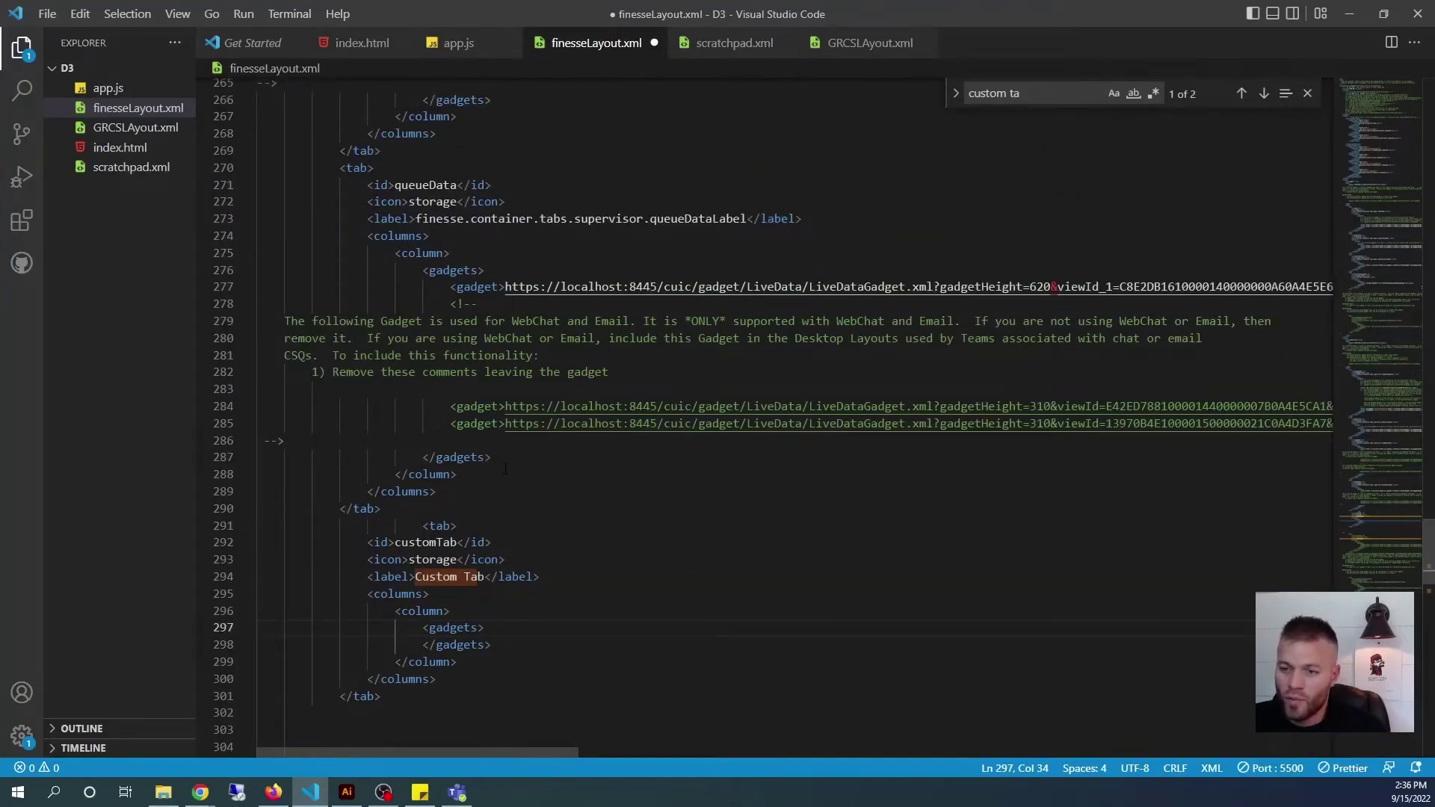
- In Firefox's Cisco Finesse Administration, replace the CustomerService team's whole desktop layout configuration with the copied XML and save it
click(273, 792)
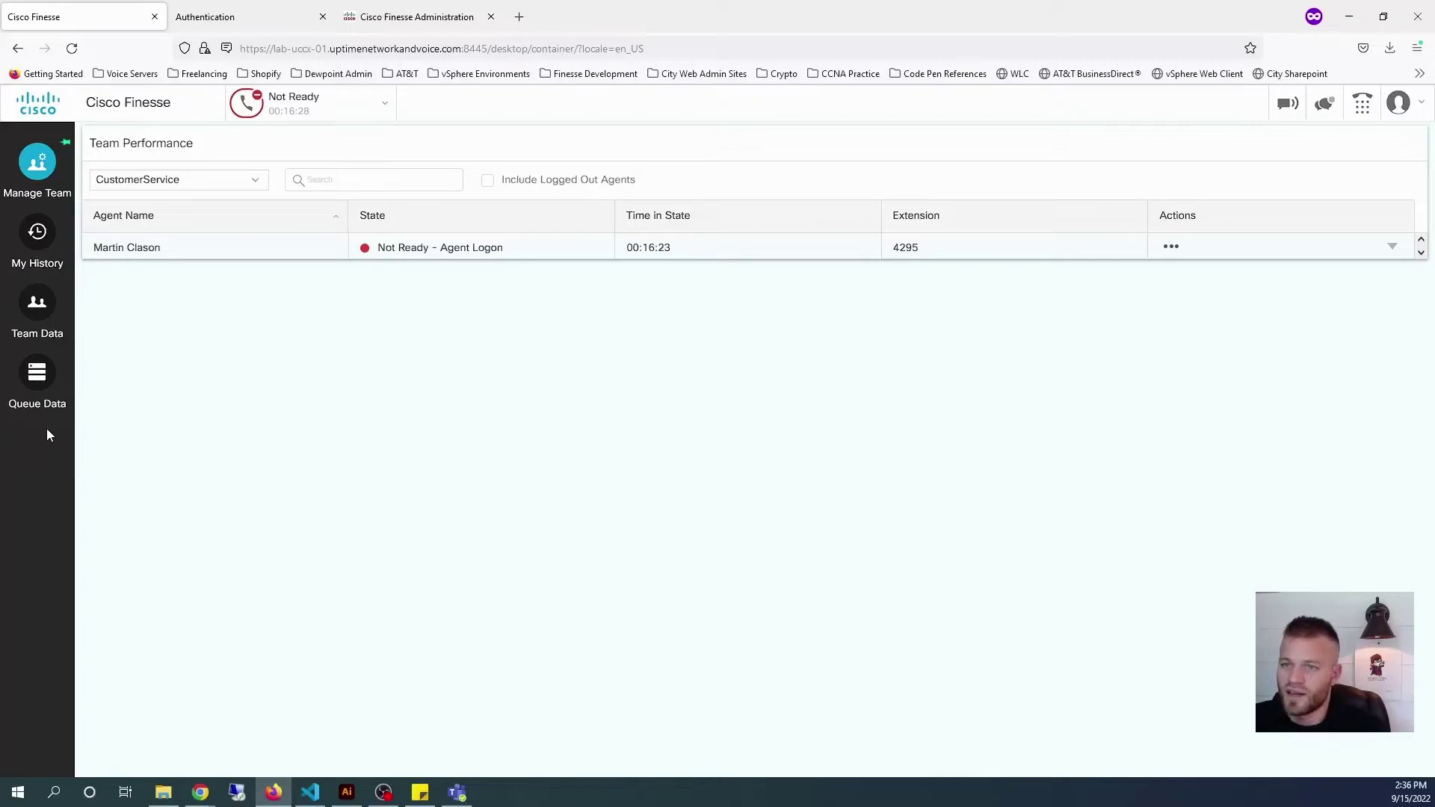
click(408, 17)
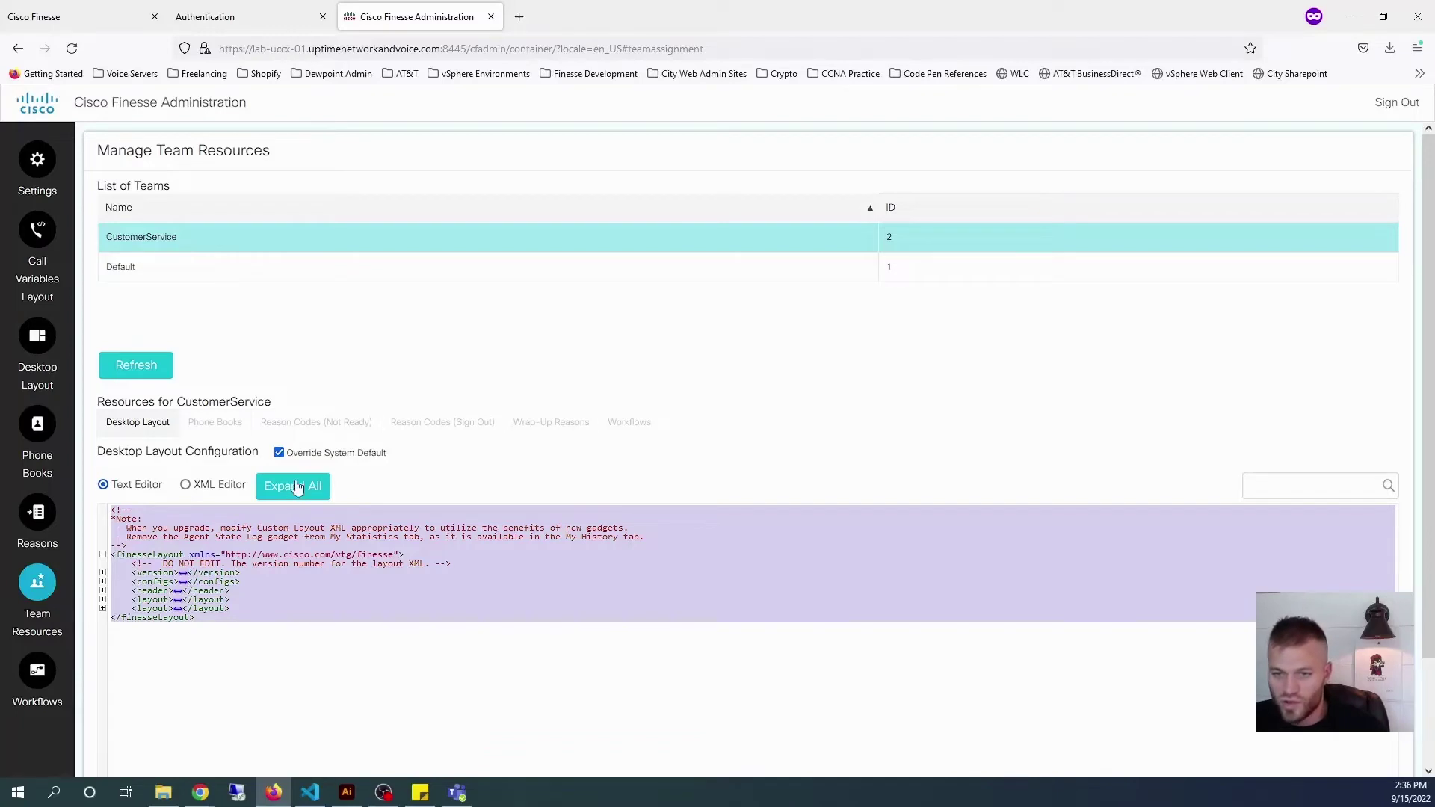
click(350, 640)
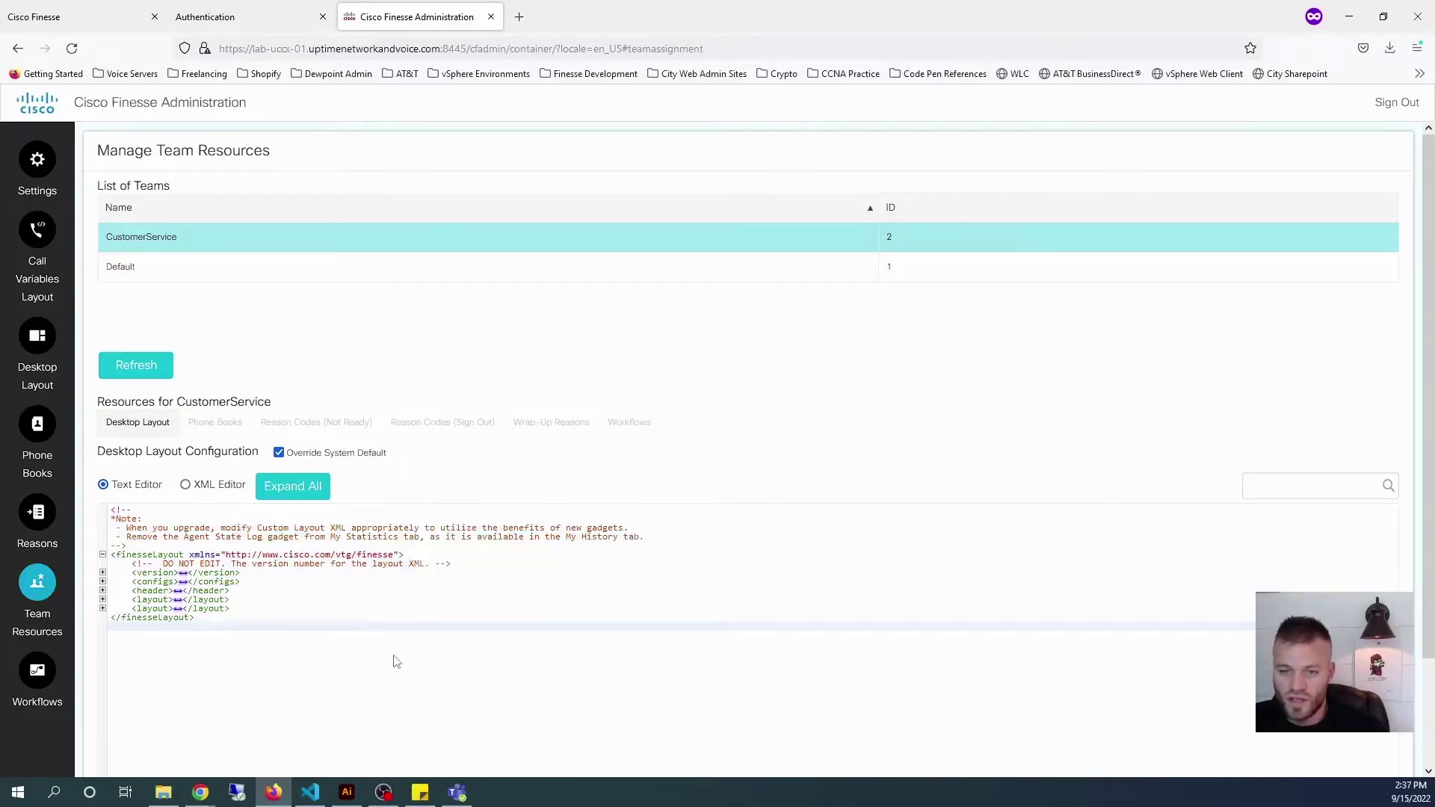
key(ctrl+a)
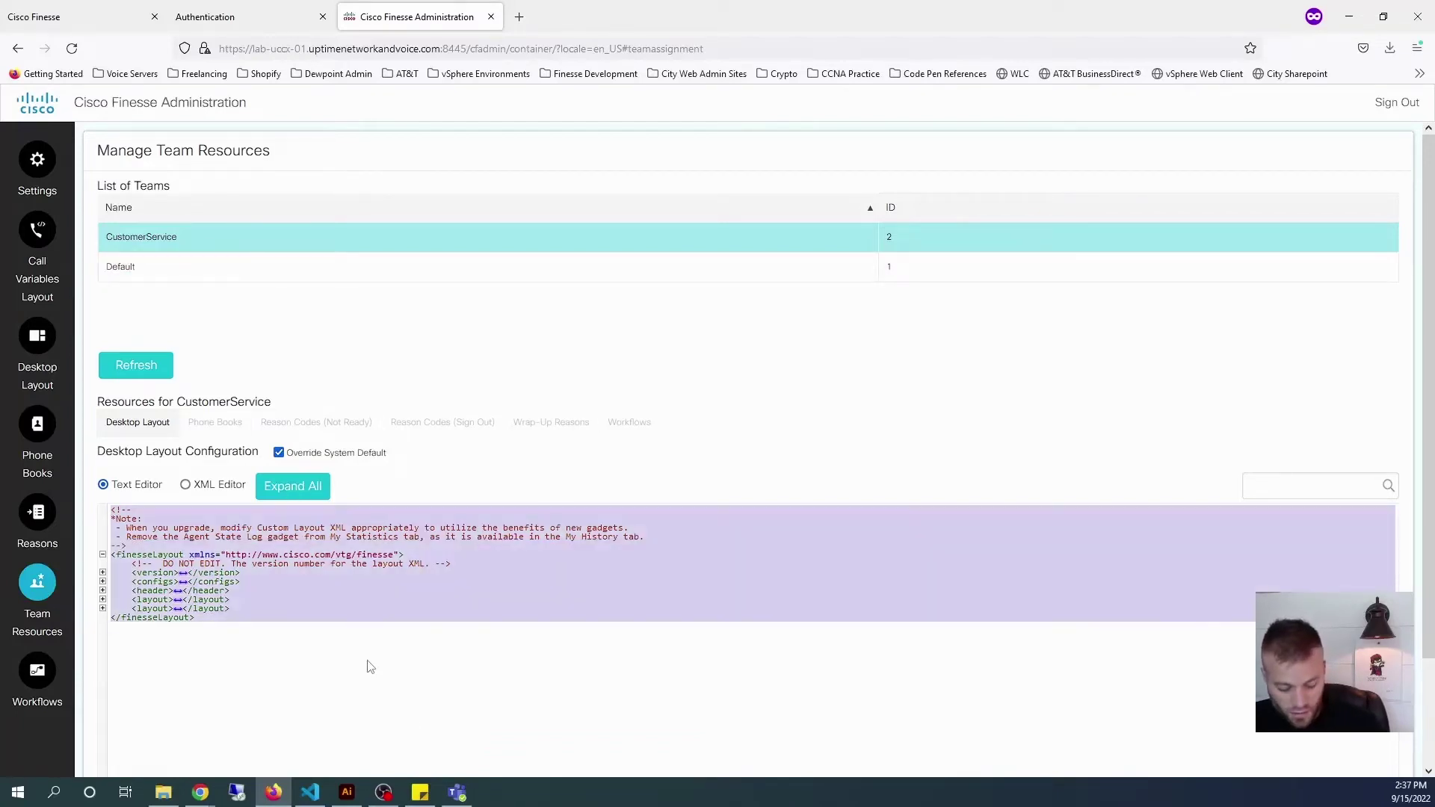
key(ctrl+v)
scroll(545, 416, down, 2)
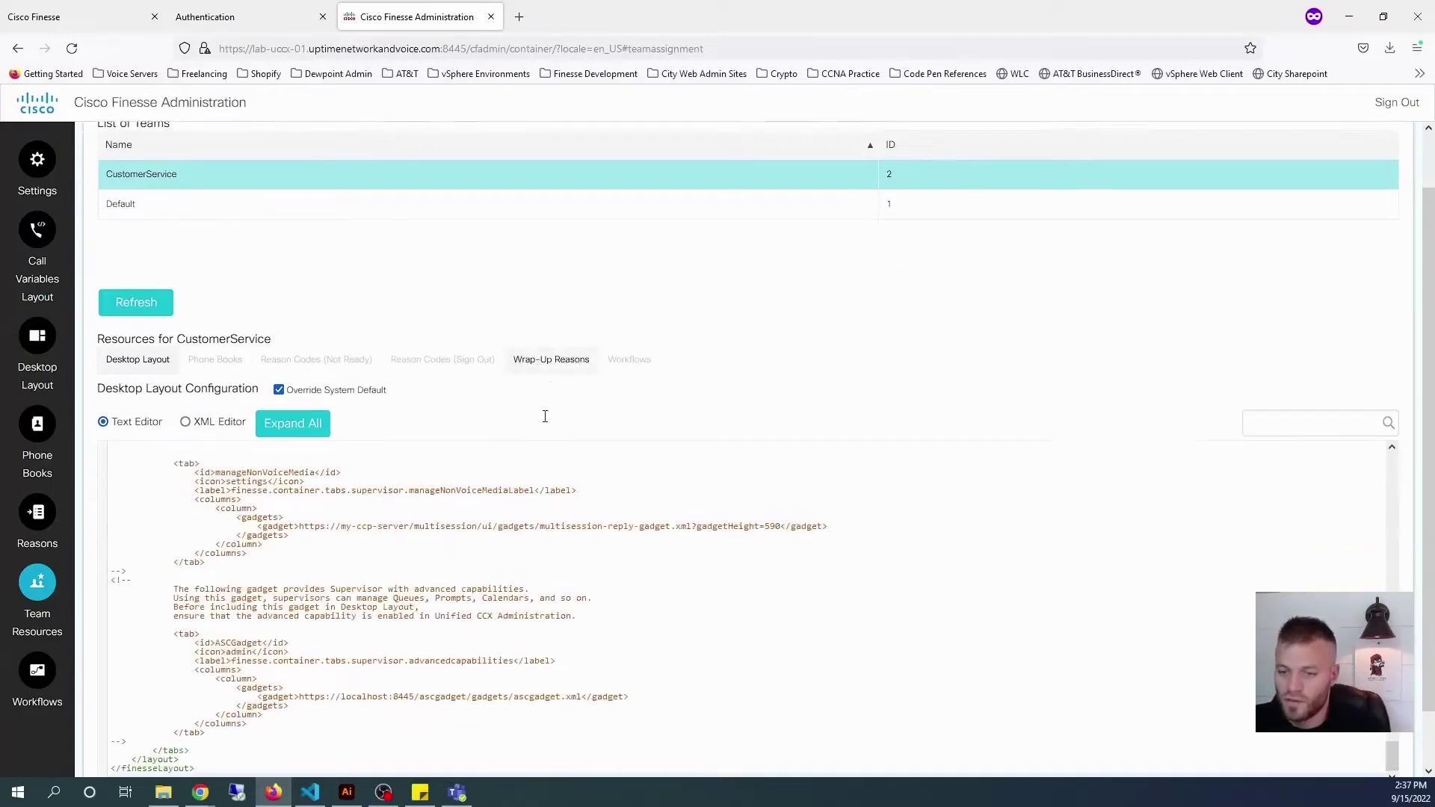
click(136, 746)
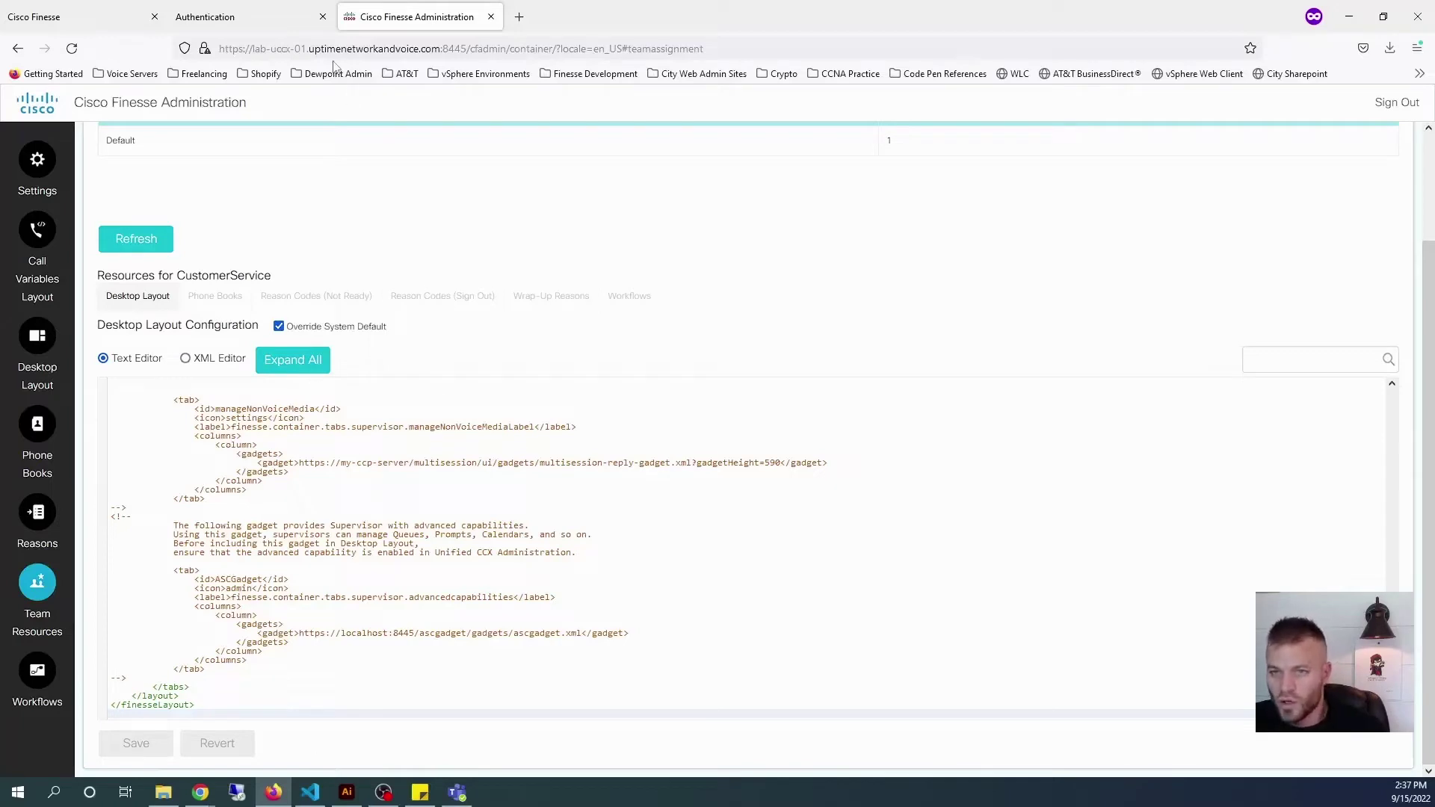
- Reload the supervisor's Cisco Finesse desktop, confirming leaving the page, and open its Custom Tab
click(116, 25)
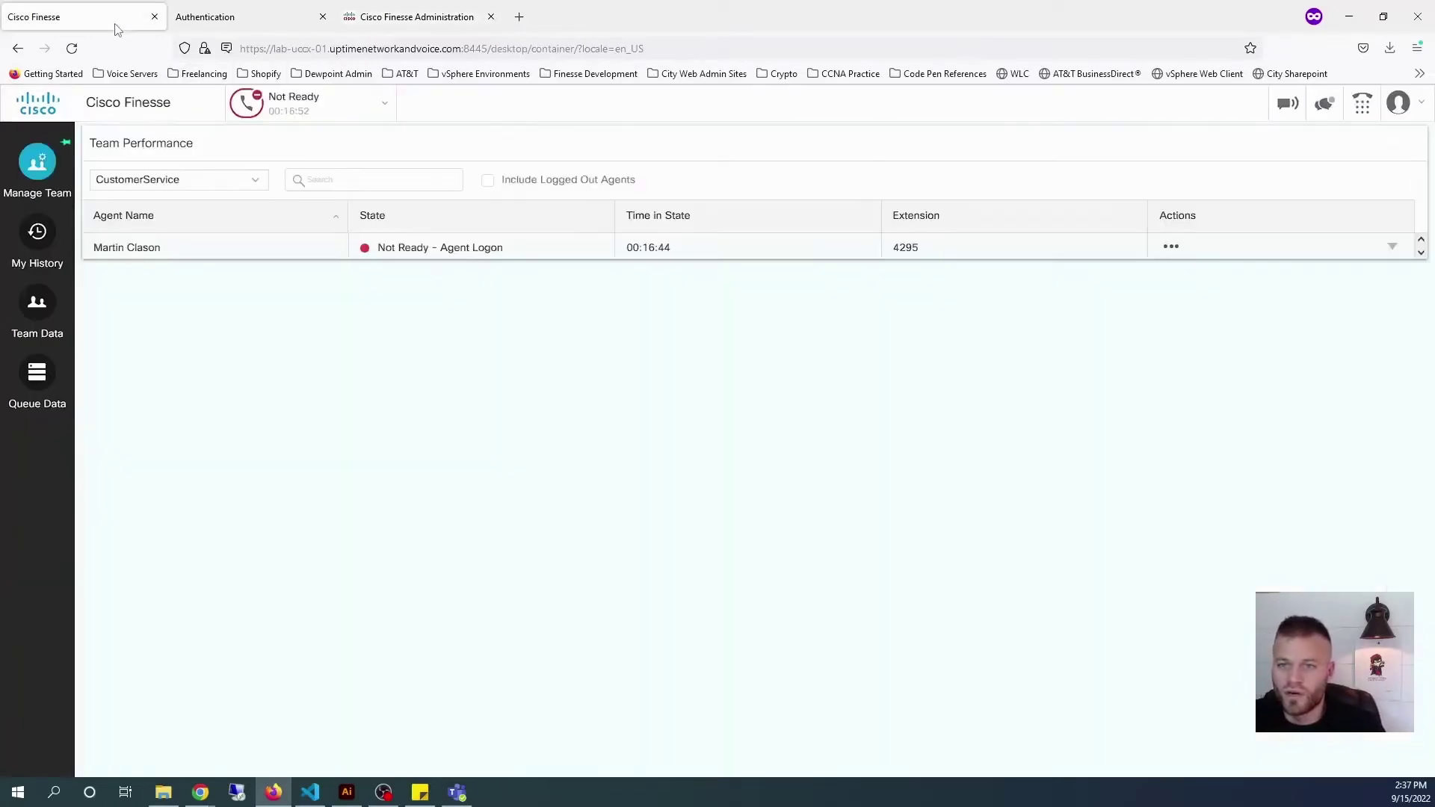
click(72, 48)
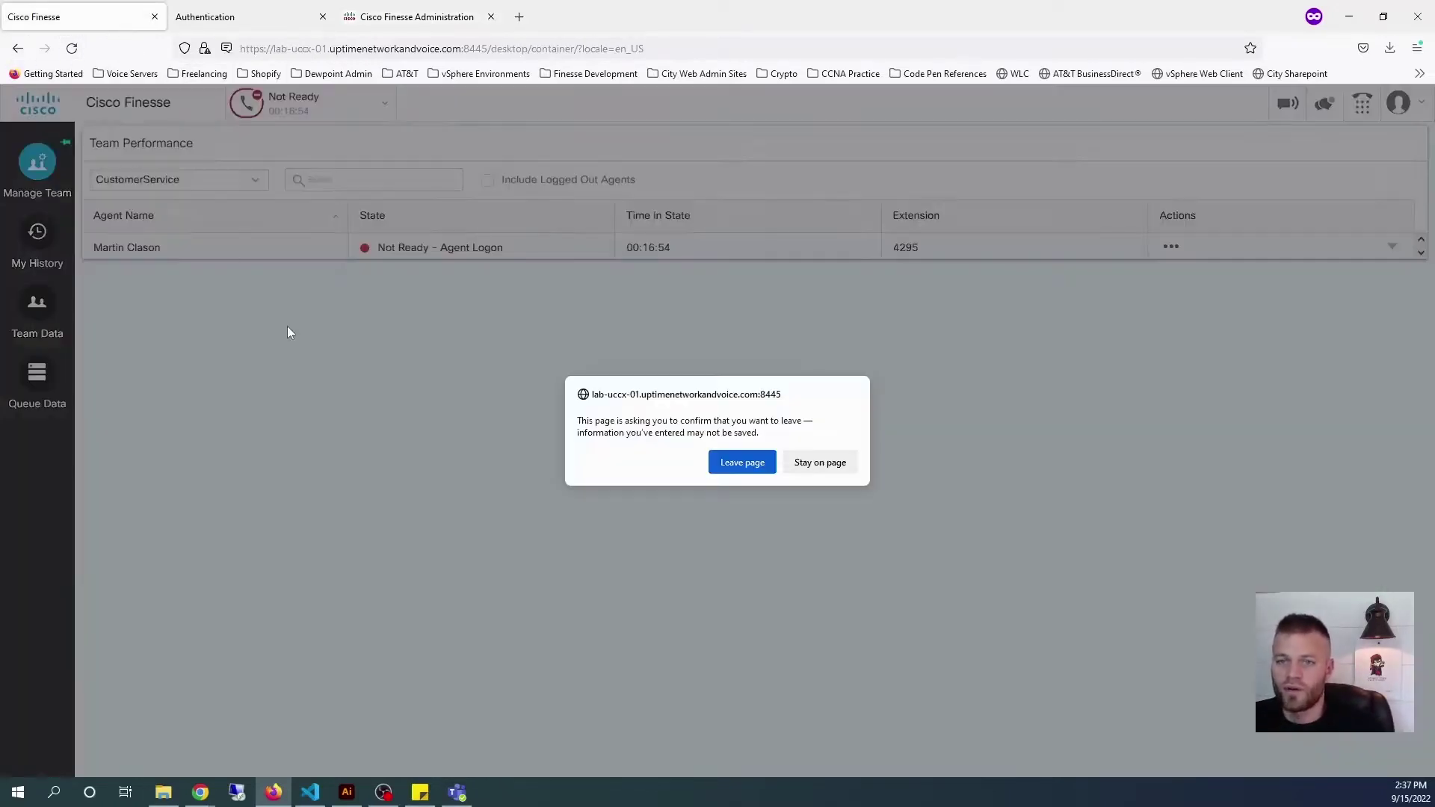
click(747, 468)
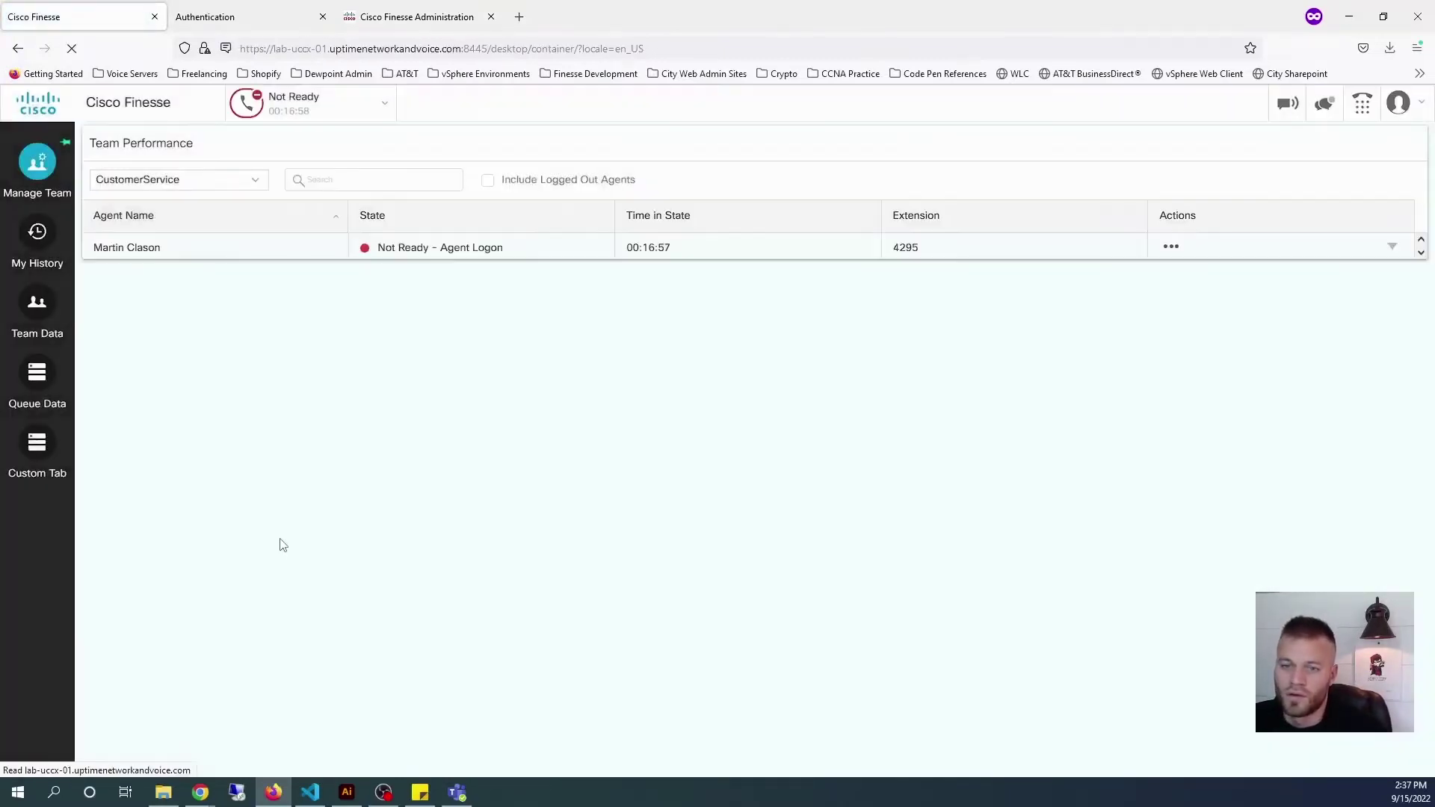
click(51, 454)
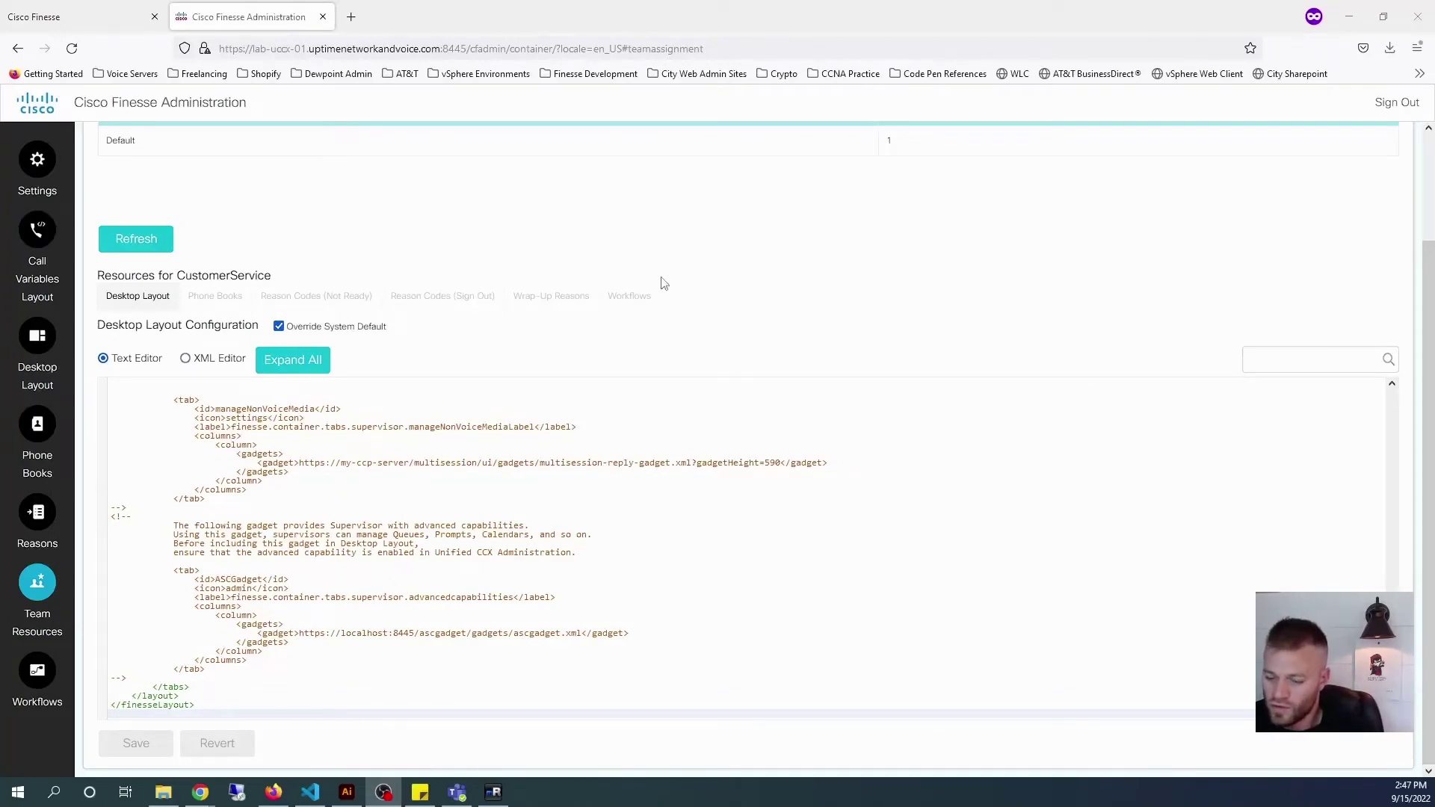
- Load the lab-uccx-01 Contact Center Express server page in a new browser tab and open Cisco Unified Contact Center Express Reporting
click(402, 22)
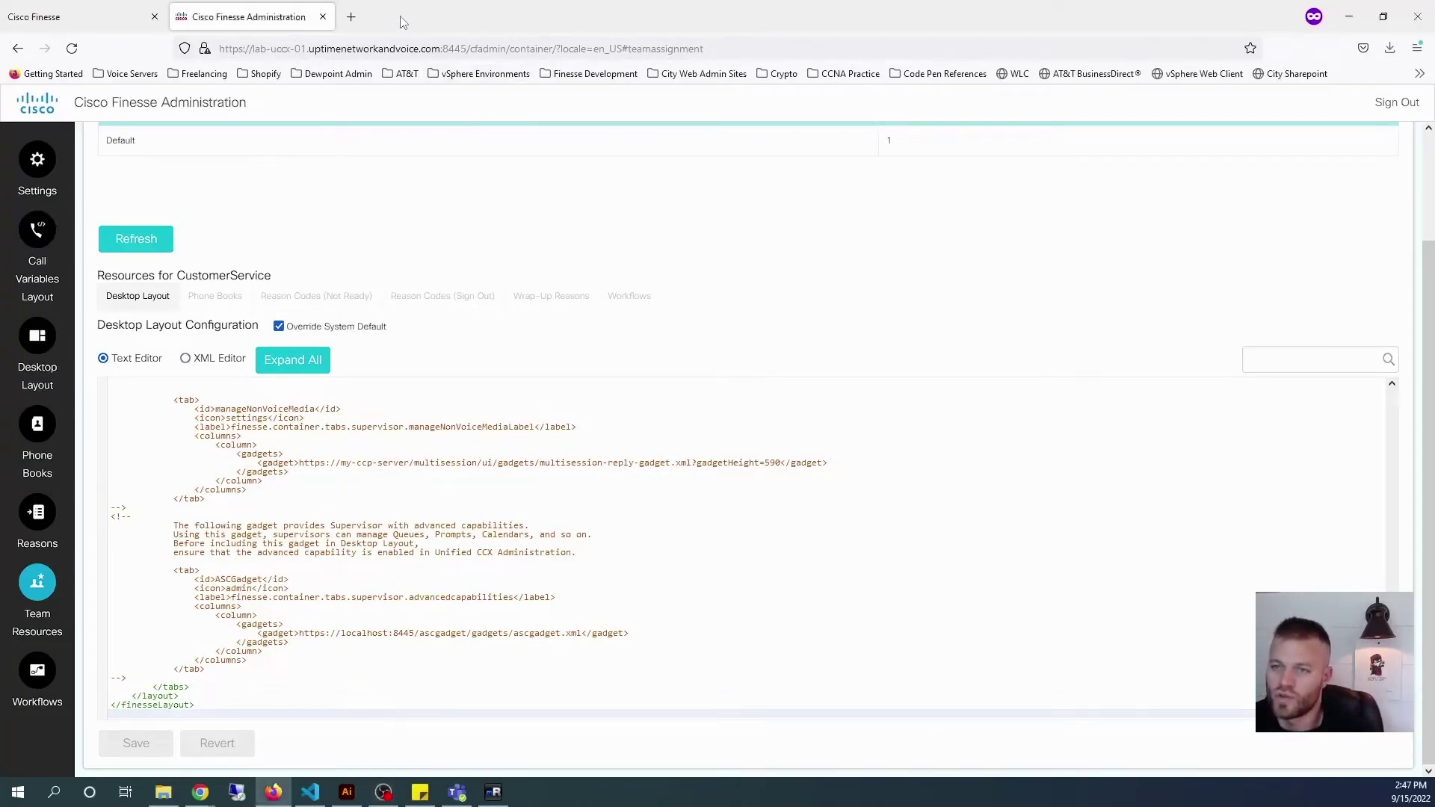
key(ctrl+t)
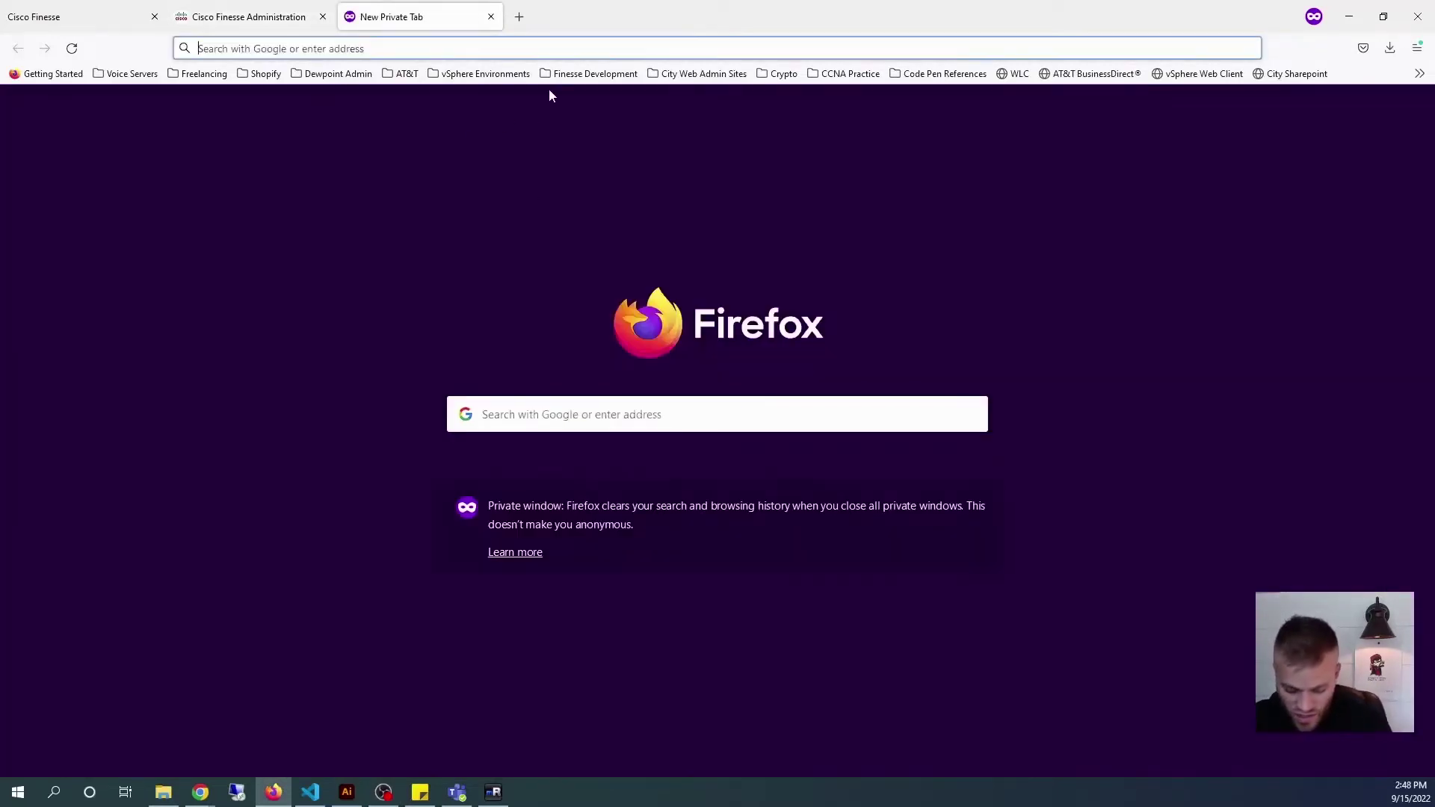
text(10.0.0.1/)
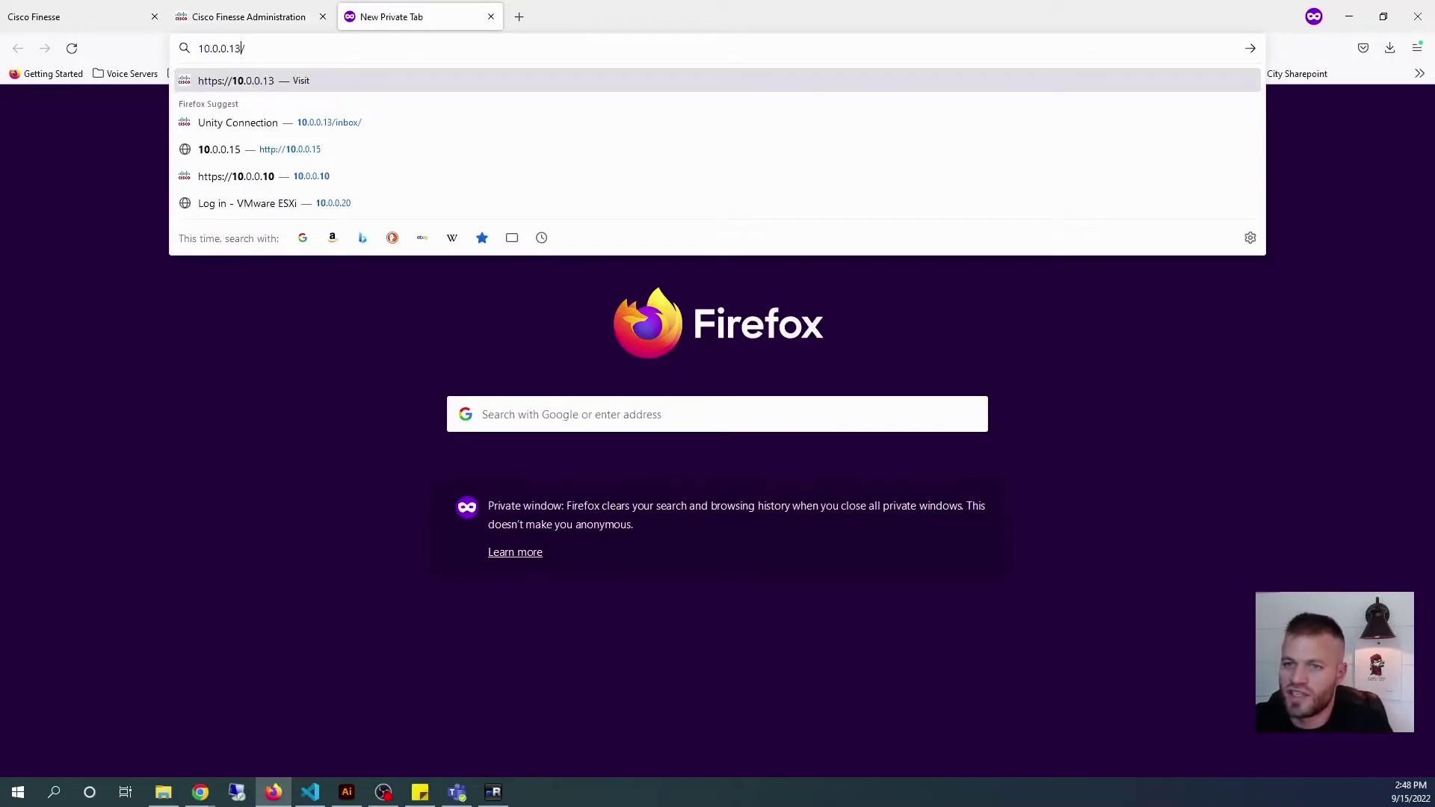
key(Return)
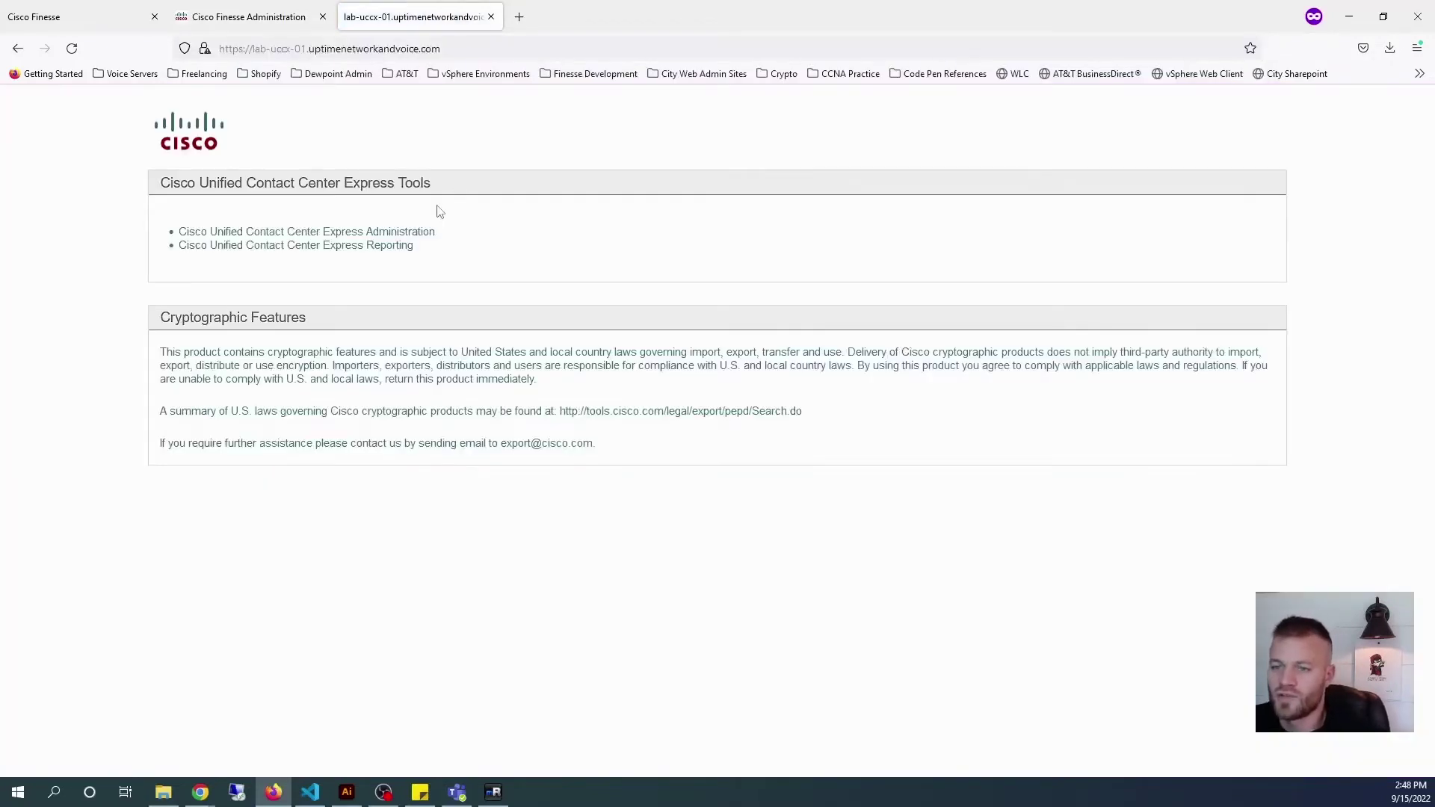
click(377, 248)
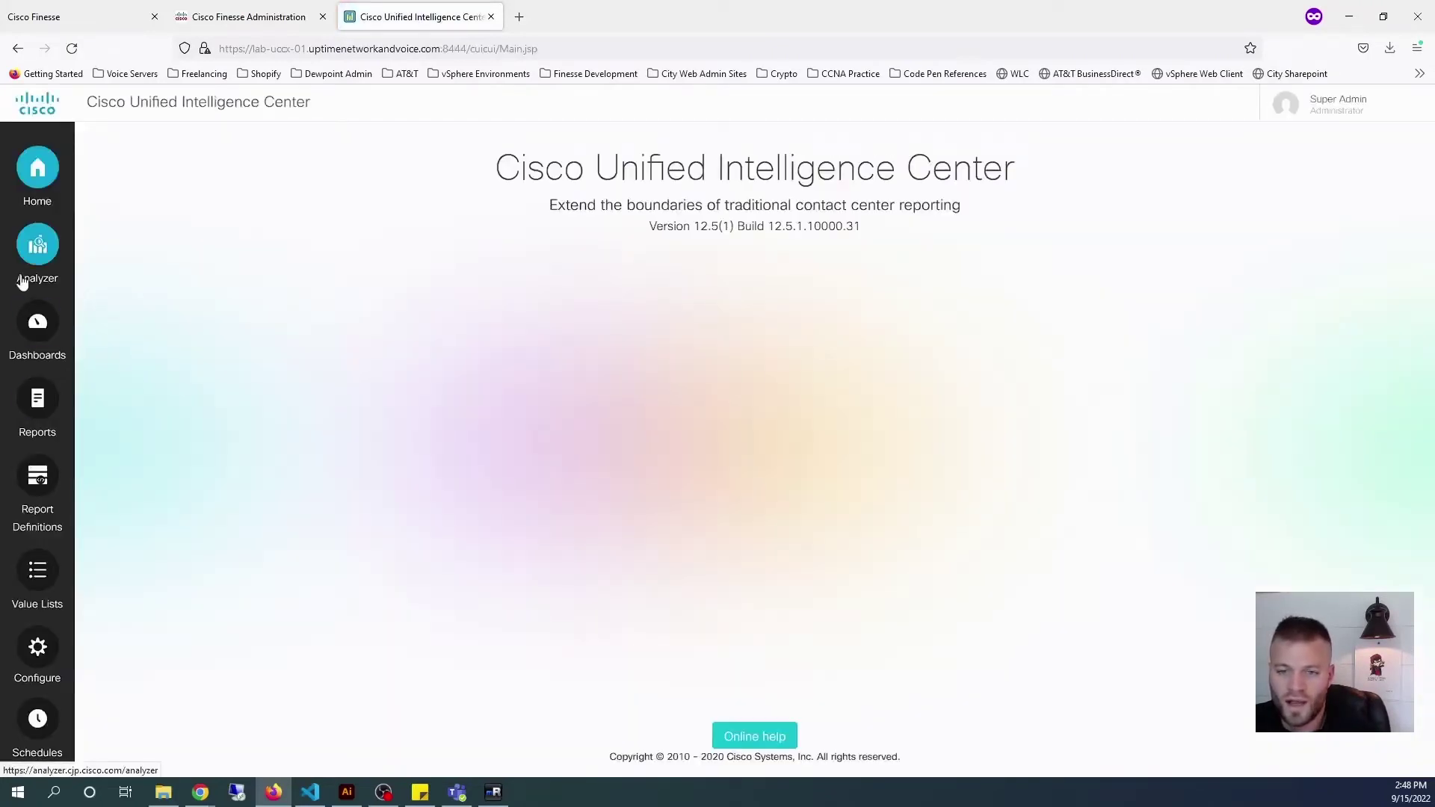
- Browse the reports to the Supervisor folder under Stock > Unified CCX Live Data
click(40, 403)
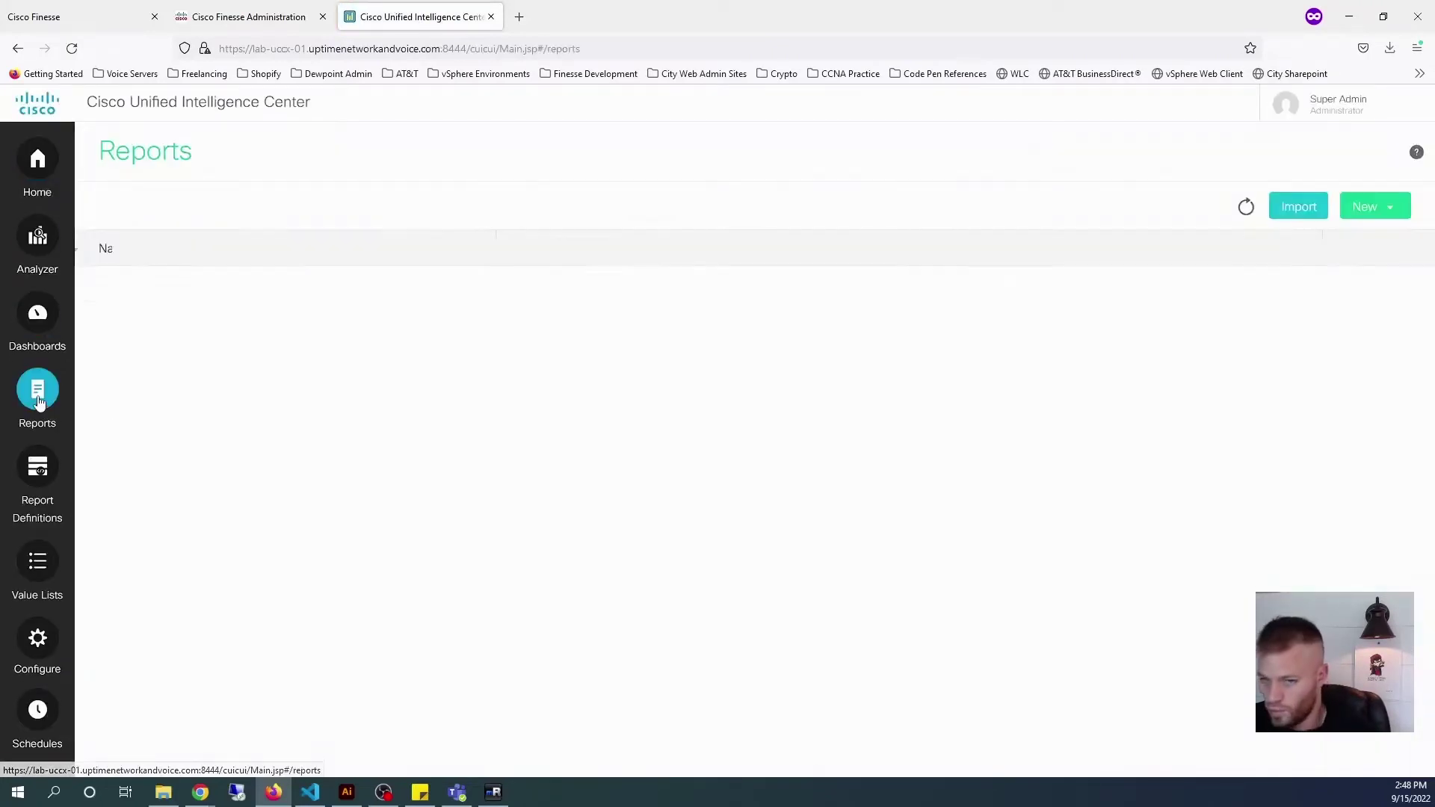
click(129, 288)
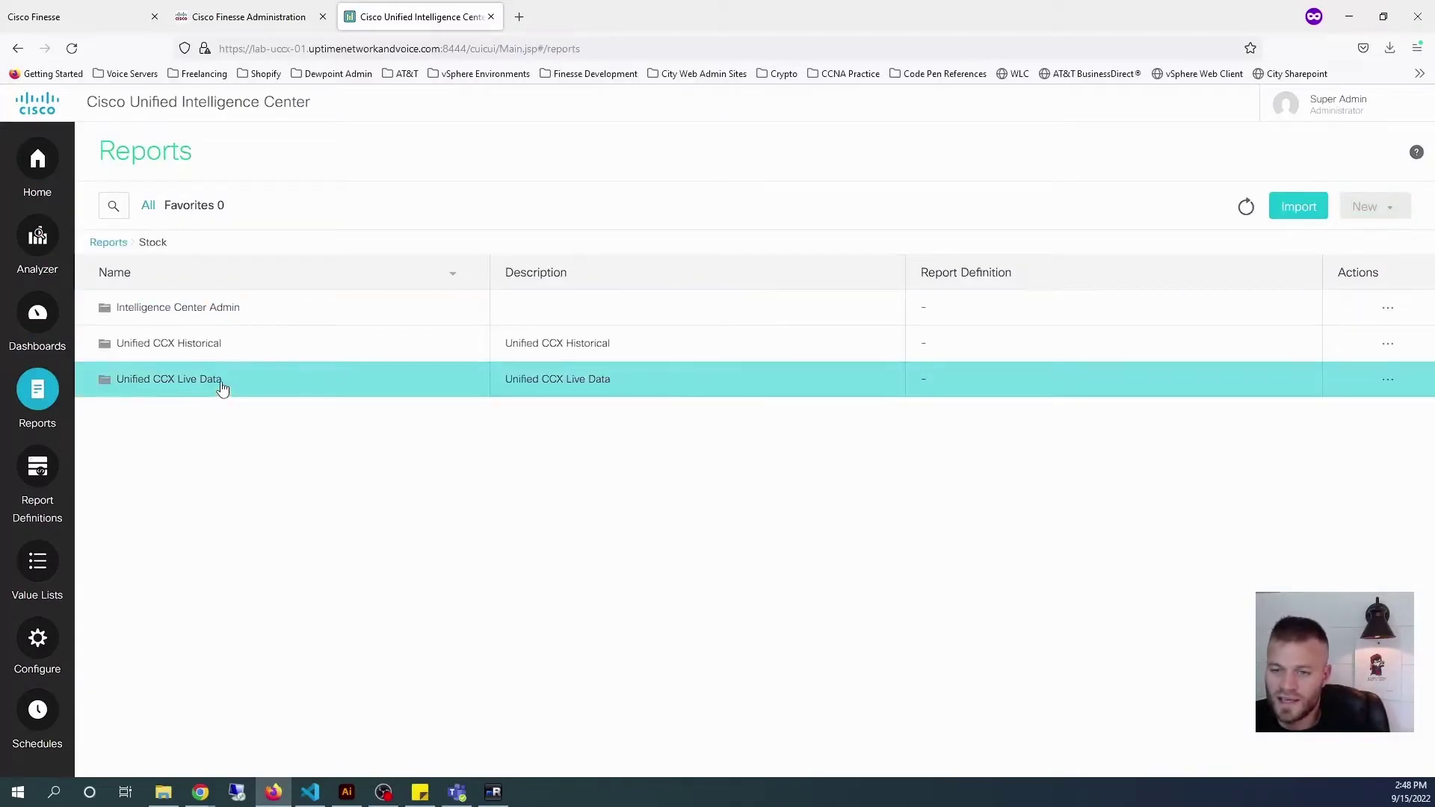
click(224, 385)
click(108, 348)
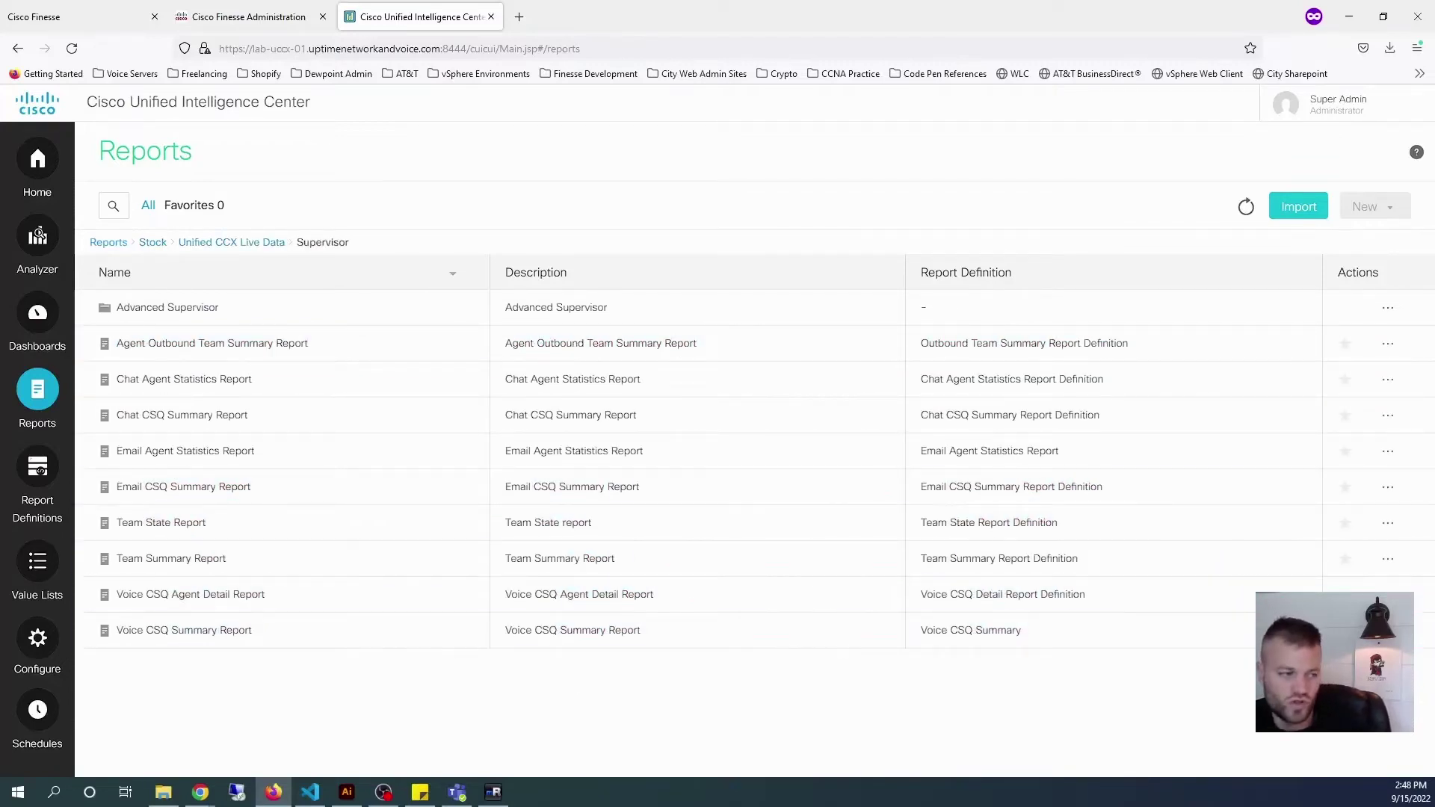
key(alt+Tab)
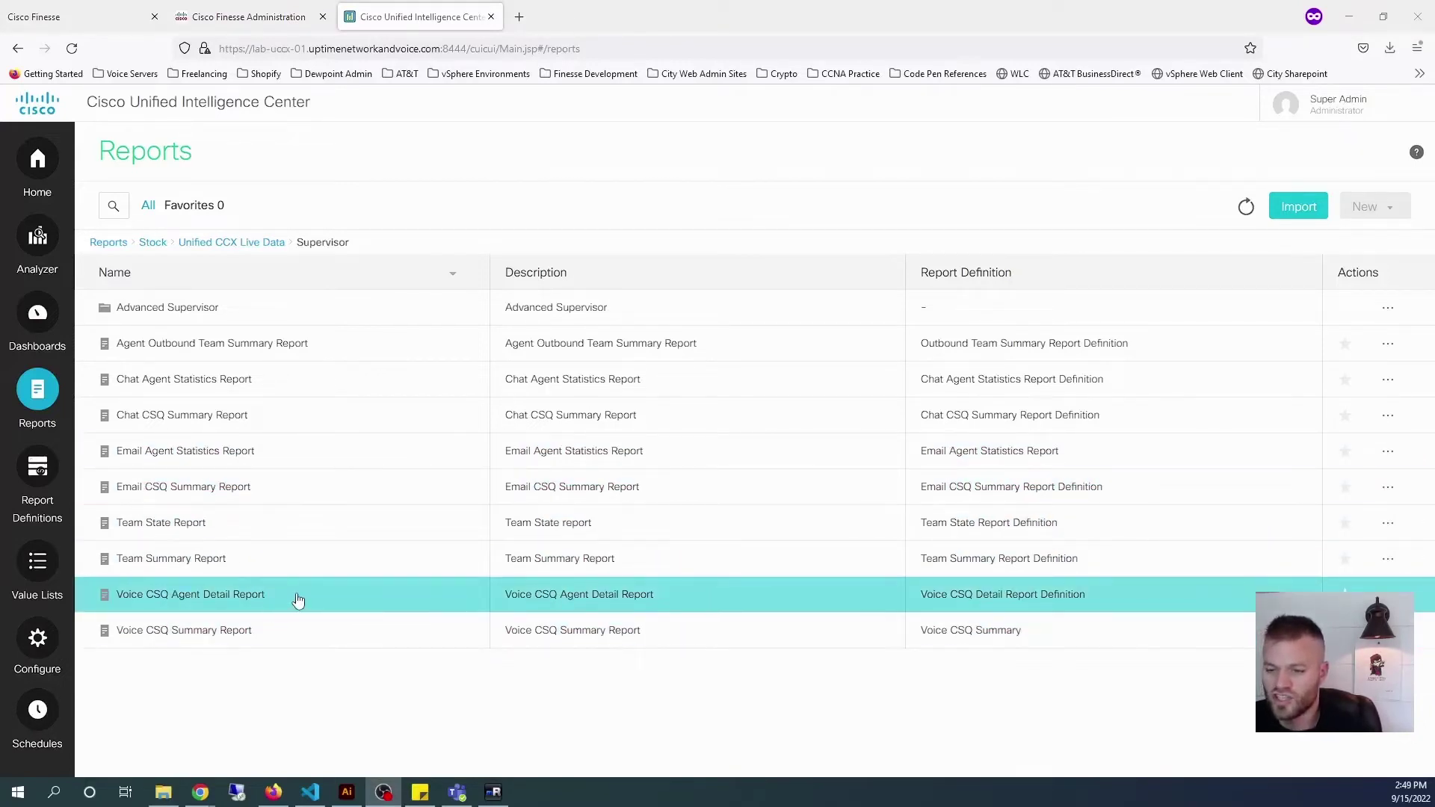
- Run the Voice CSQ Agent Detail Report for all agents of the CustomerService team, without field filters
click(320, 602)
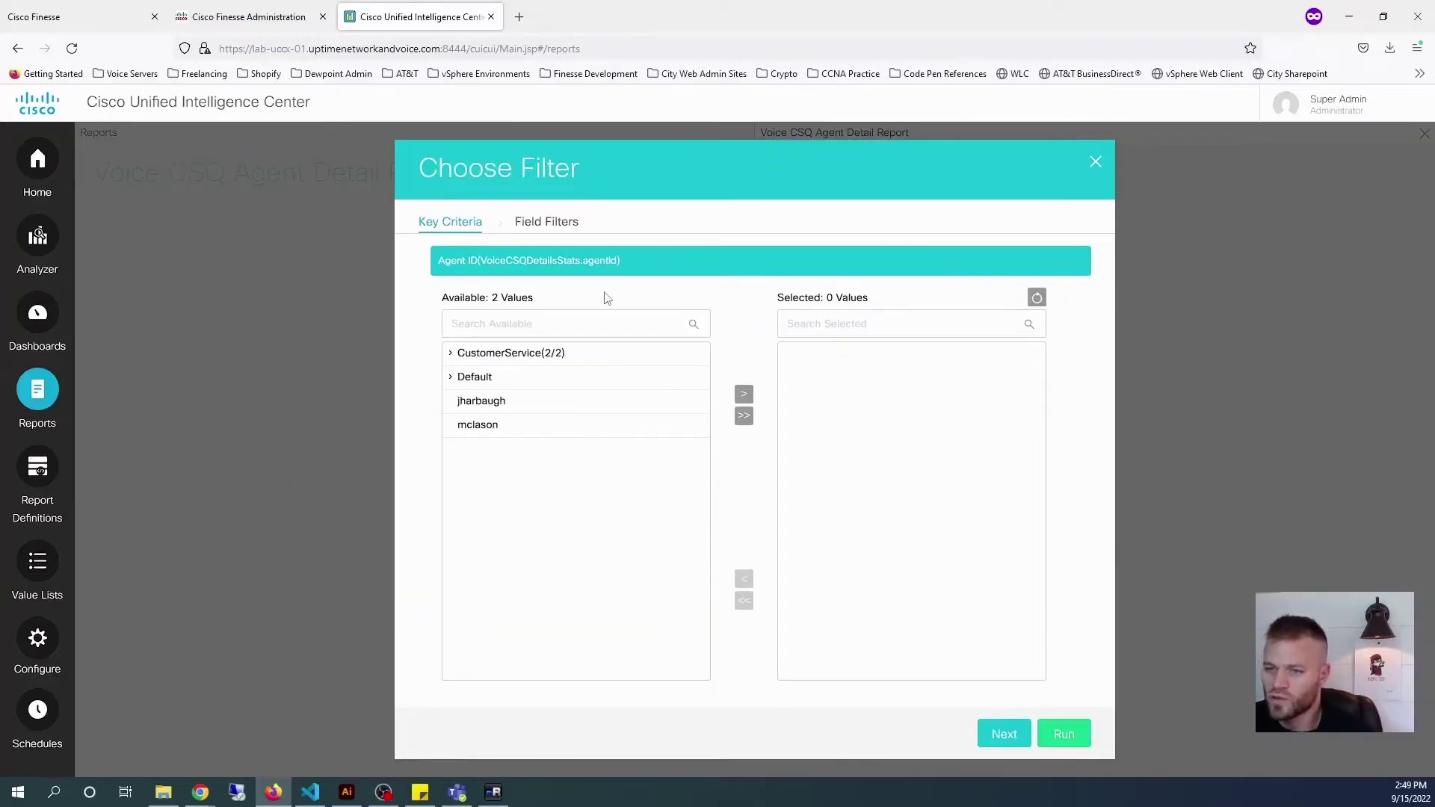
click(648, 353)
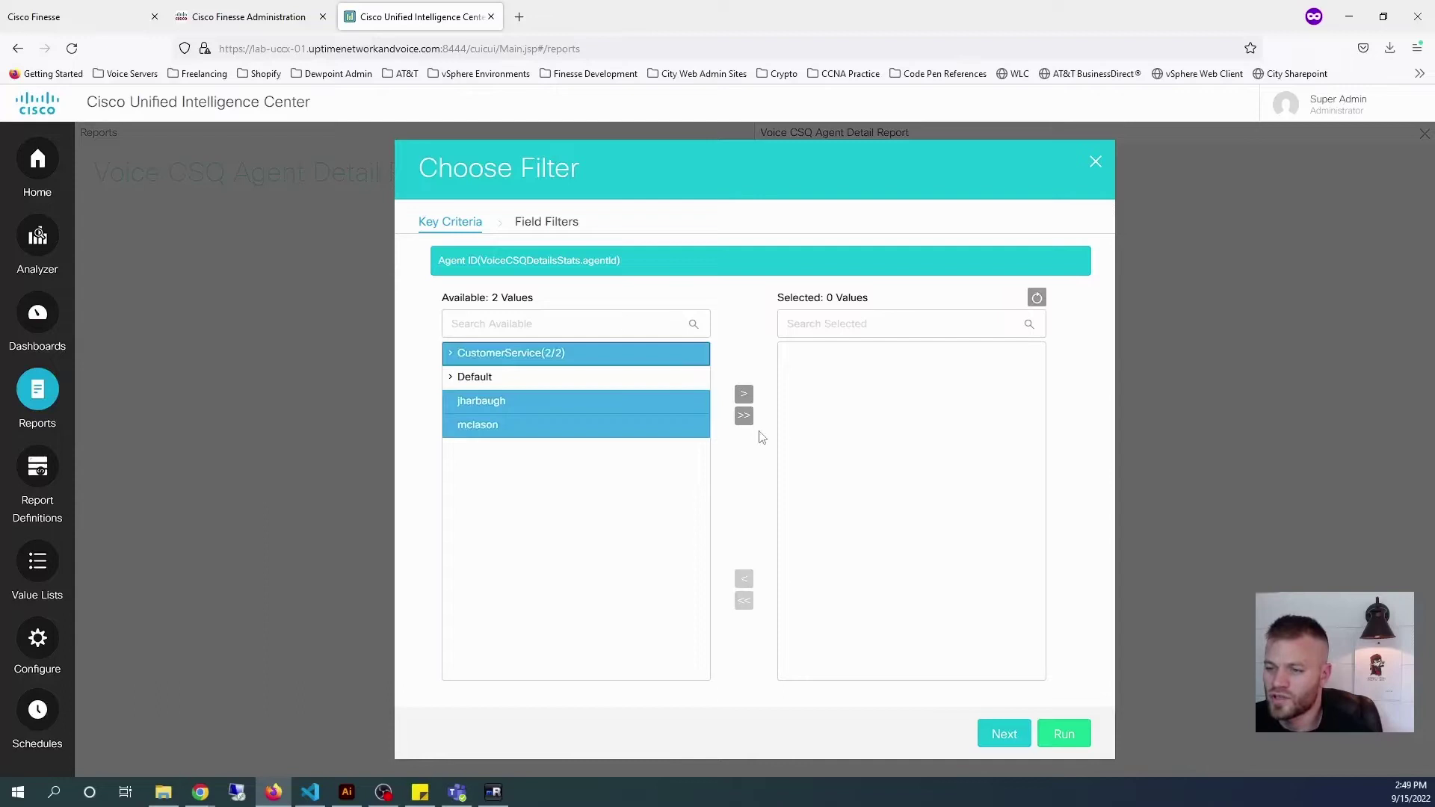
click(744, 394)
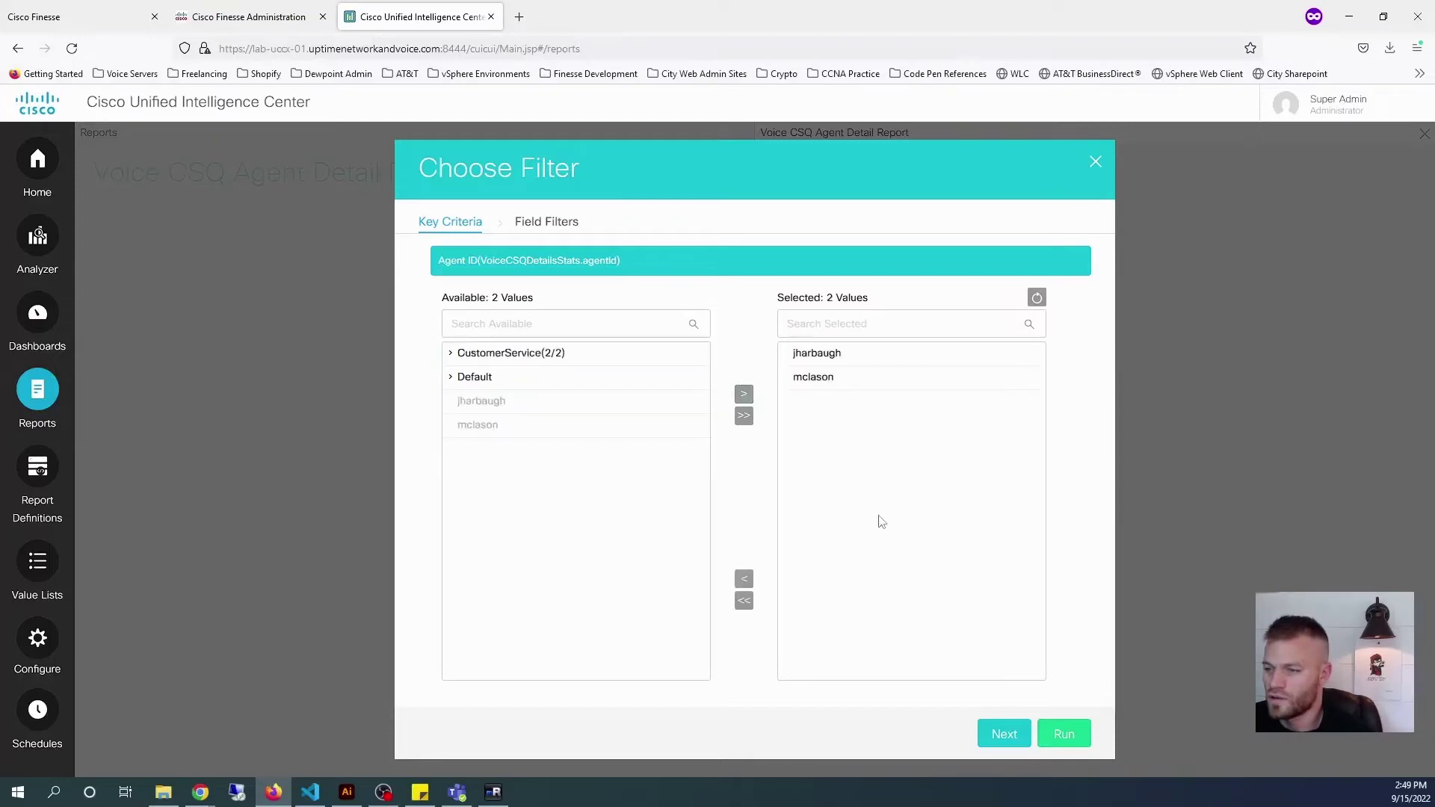
click(1008, 737)
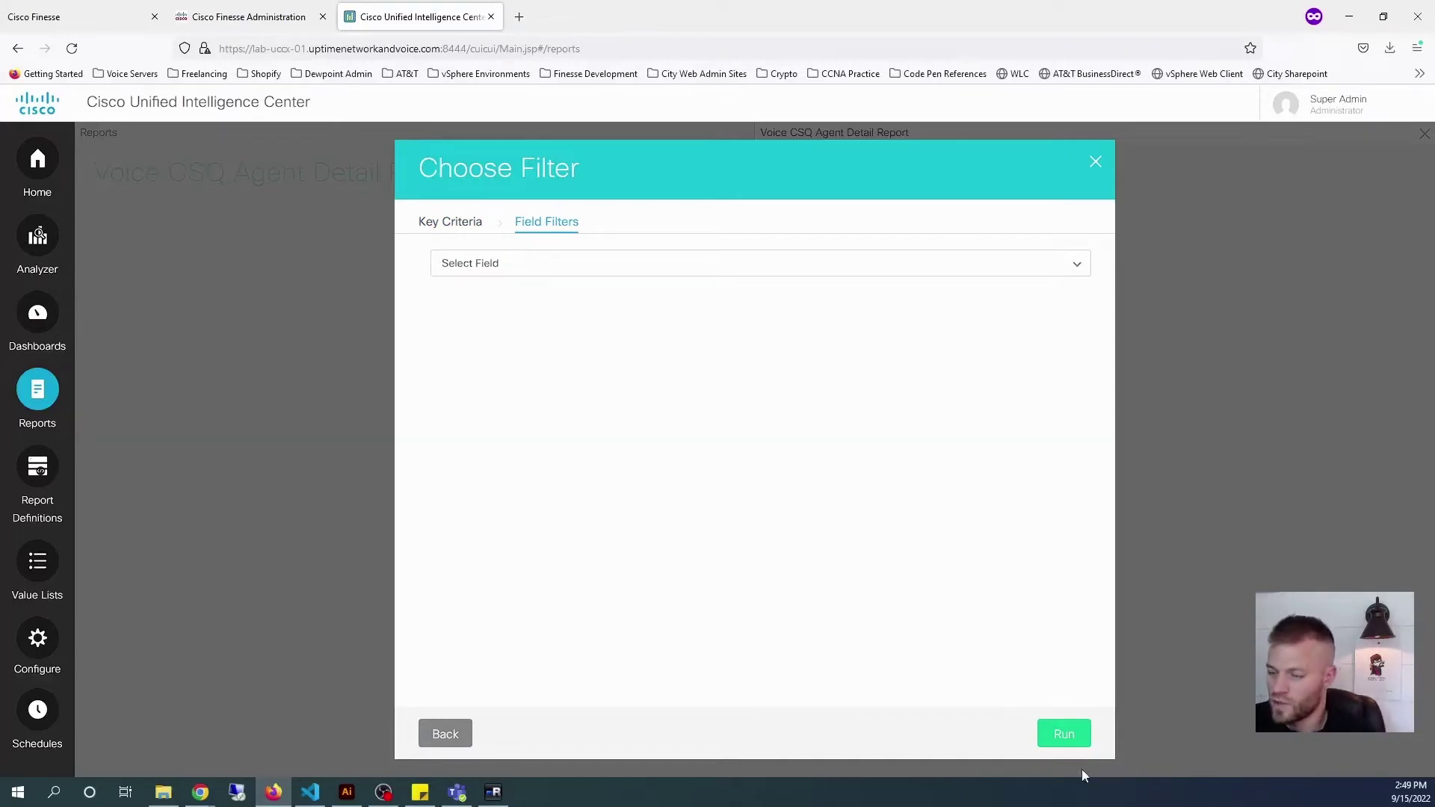
click(1069, 736)
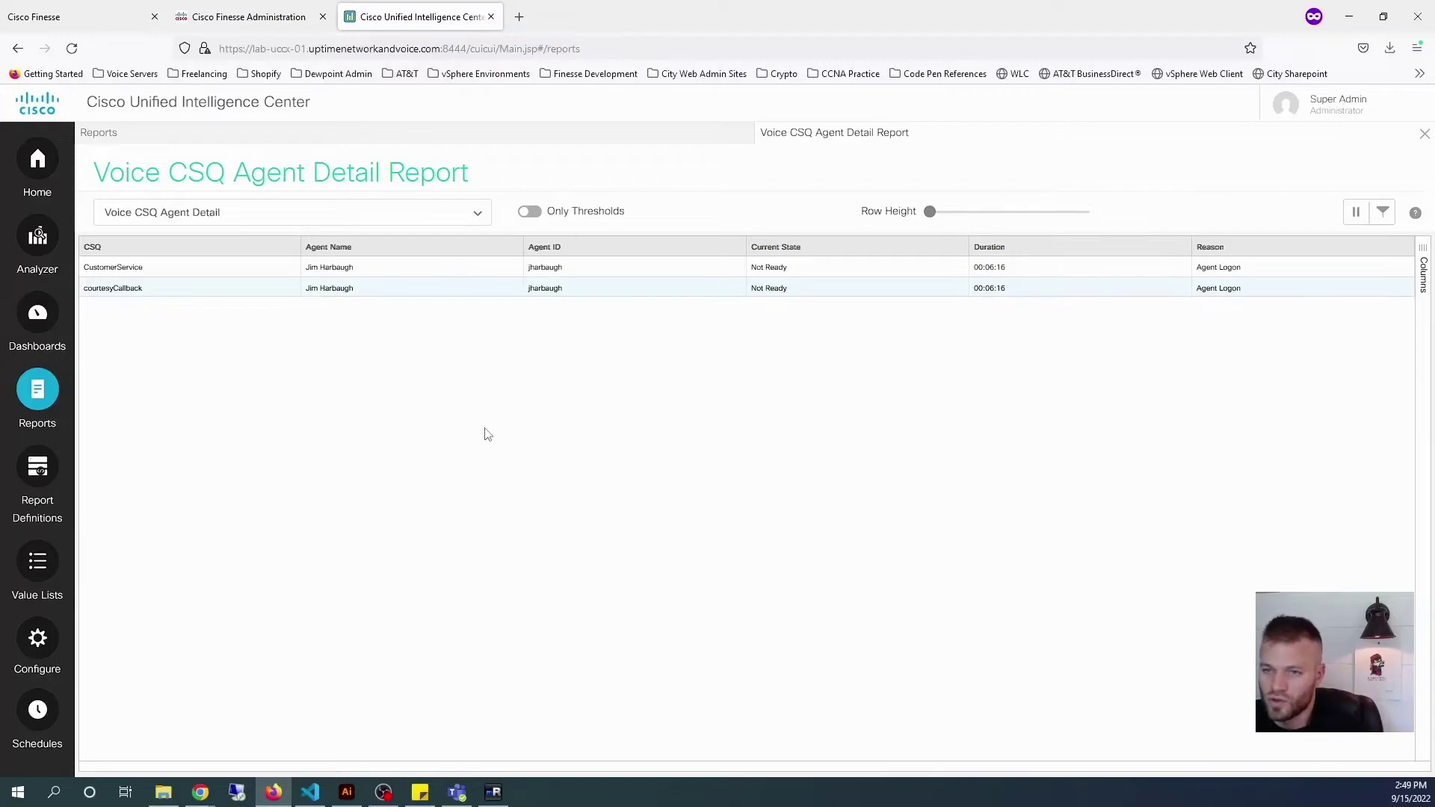
- Refilter the Voice CSQ Agent Detail Report by the CSQ field to courtesyCallback only and run it again
click(1383, 213)
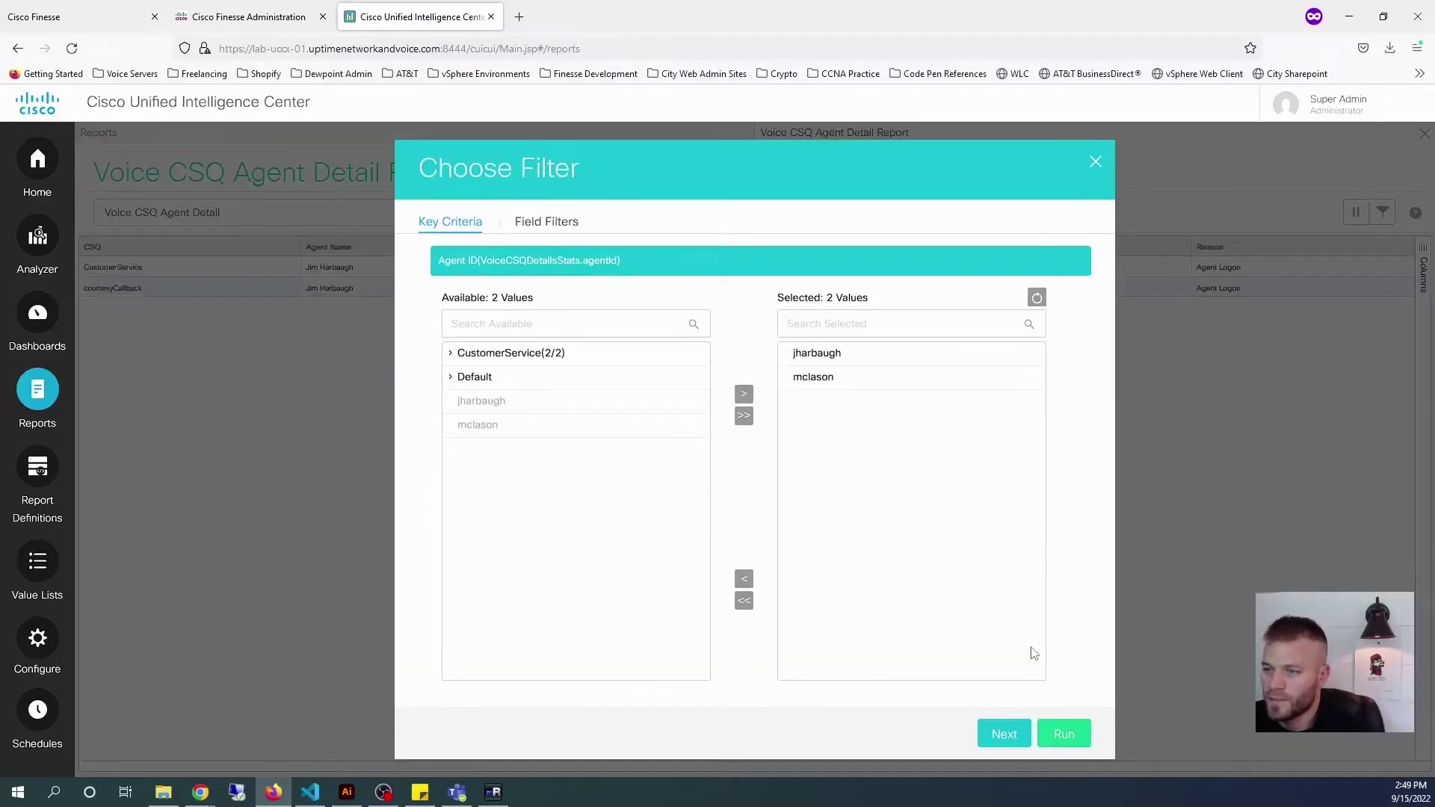
click(1096, 163)
click(1381, 223)
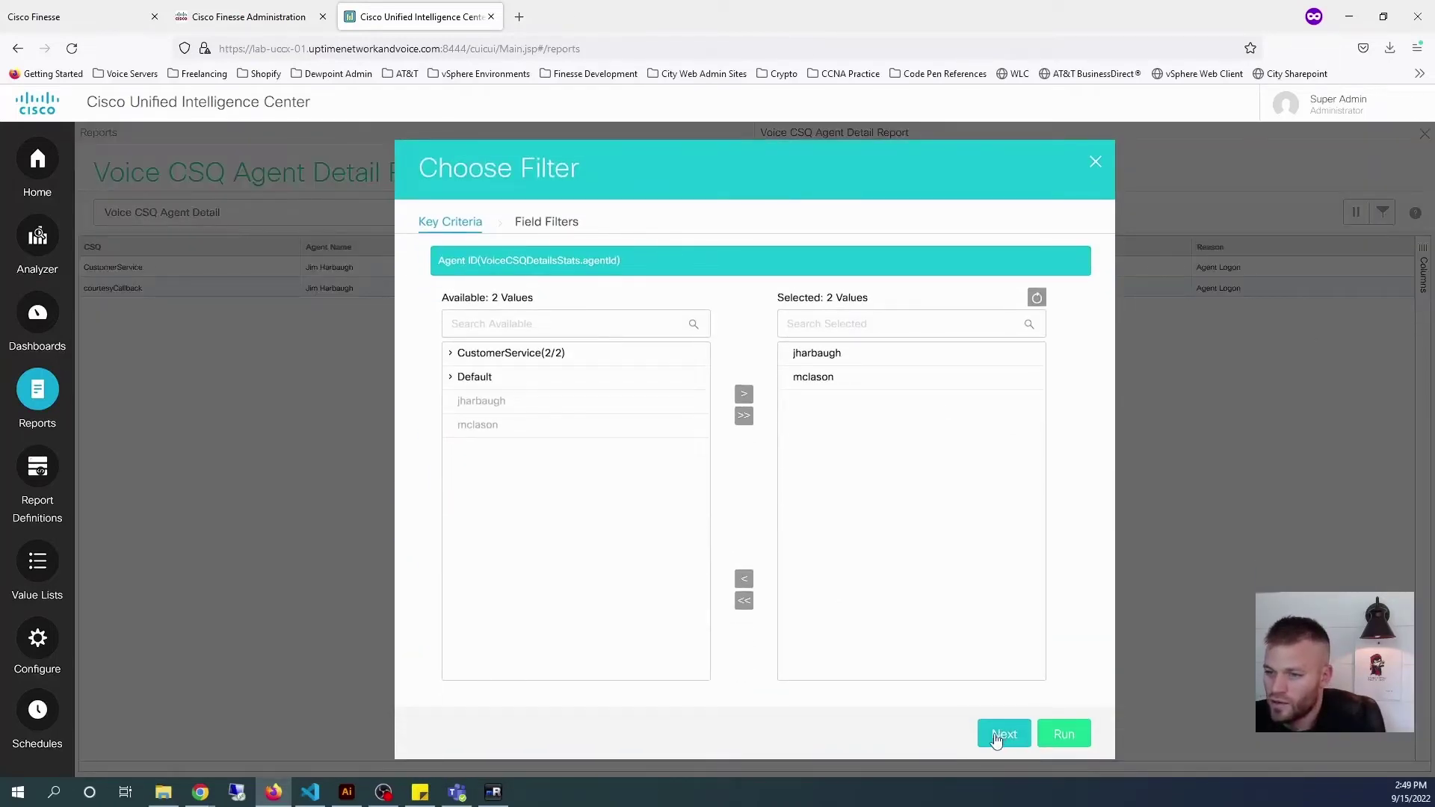
click(1005, 737)
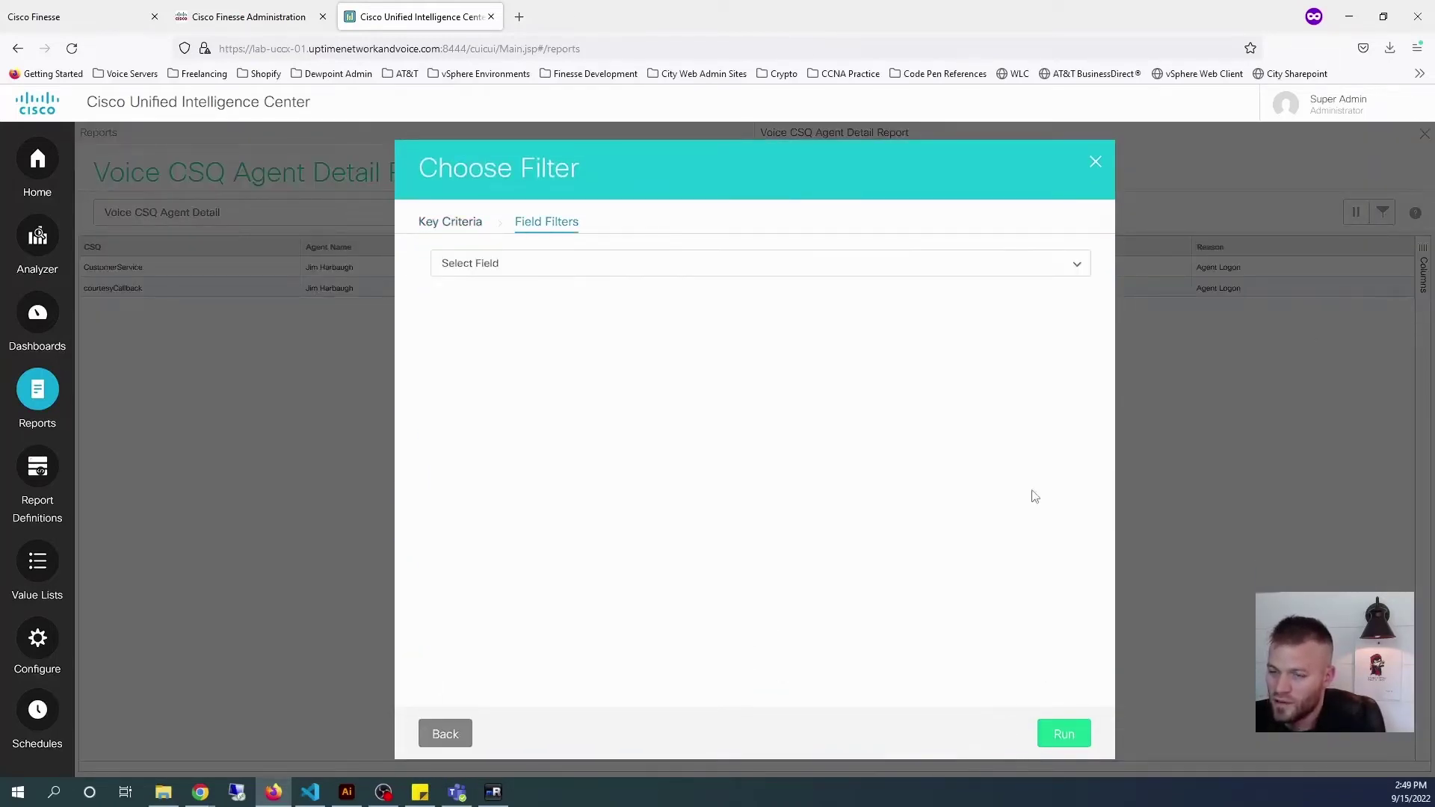
click(1085, 269)
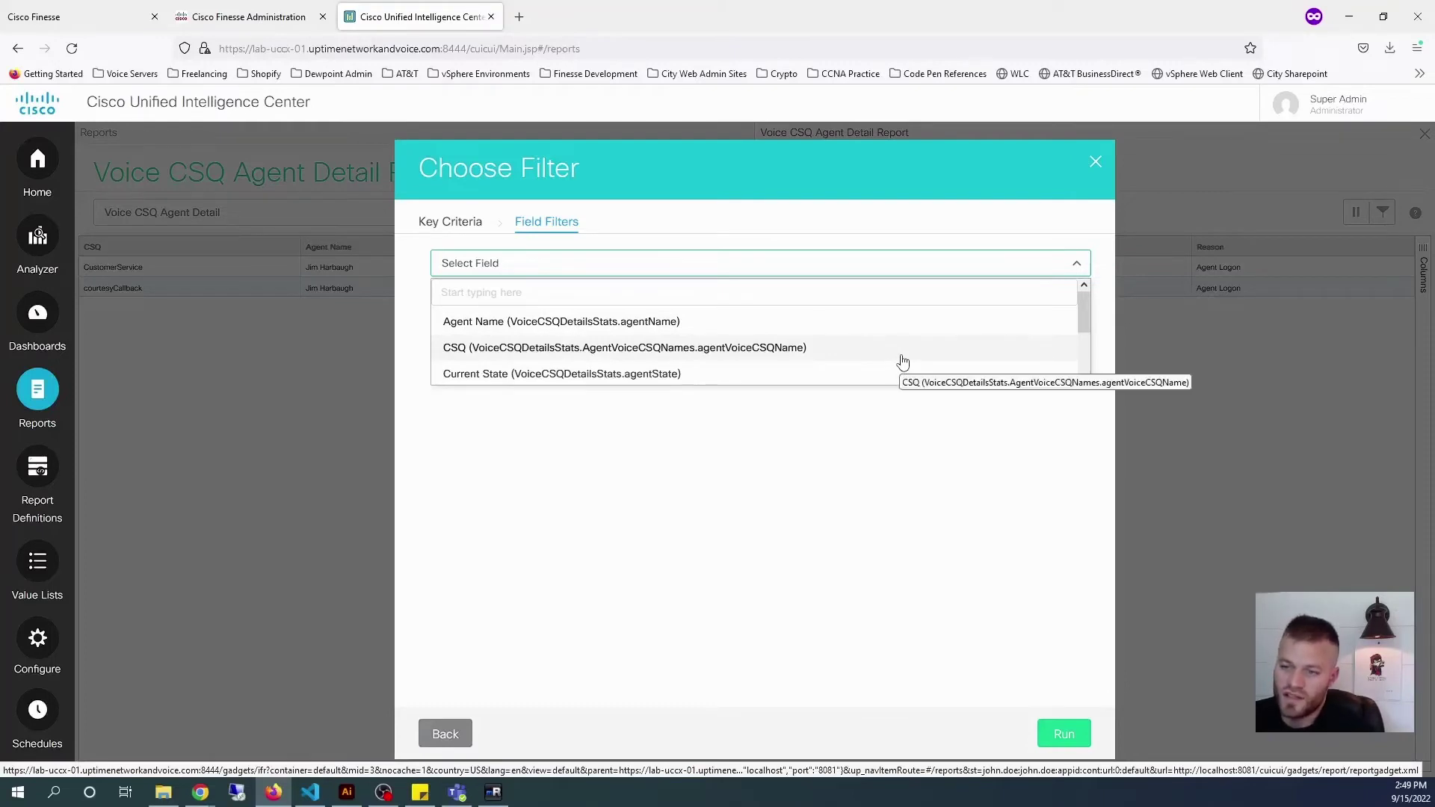
click(827, 348)
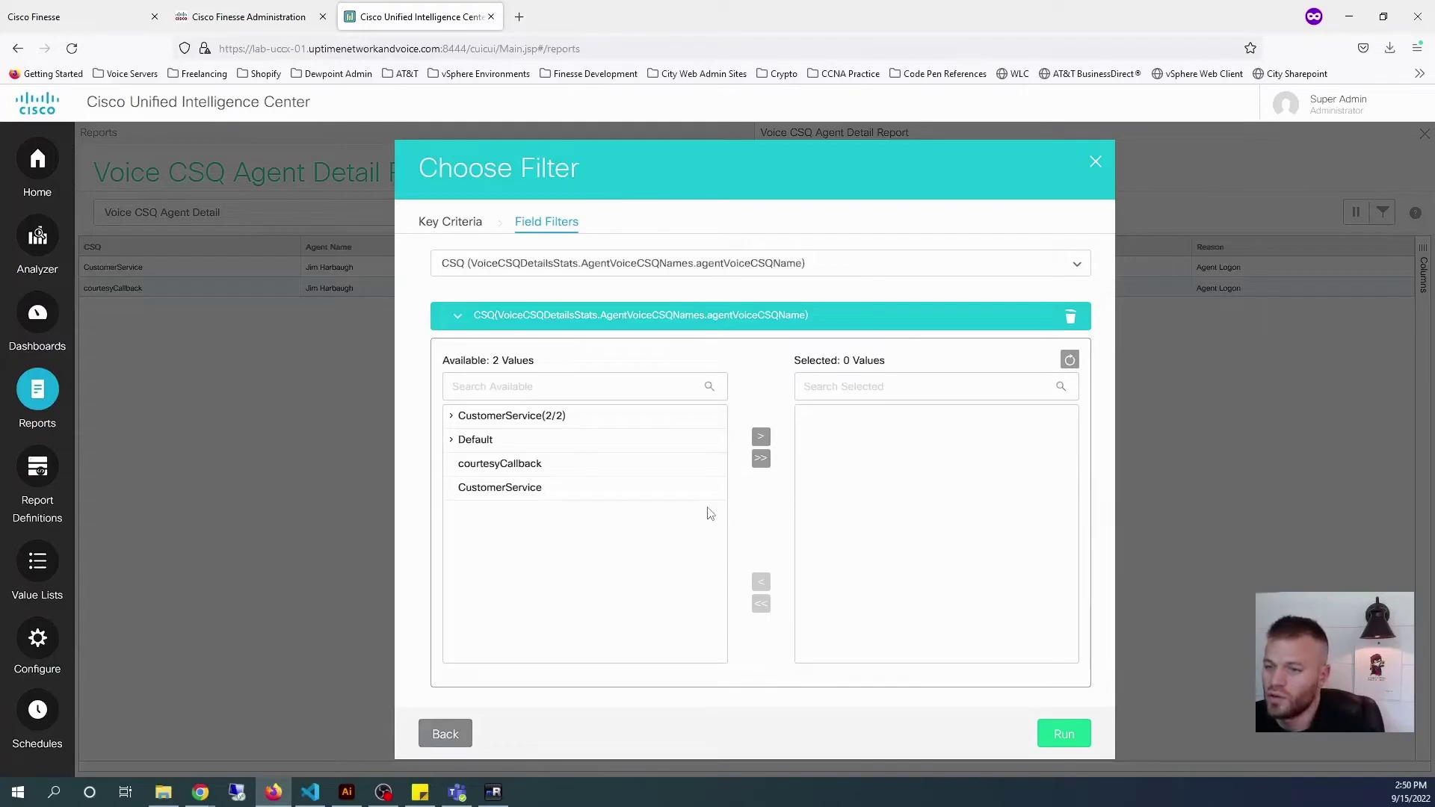
click(626, 471)
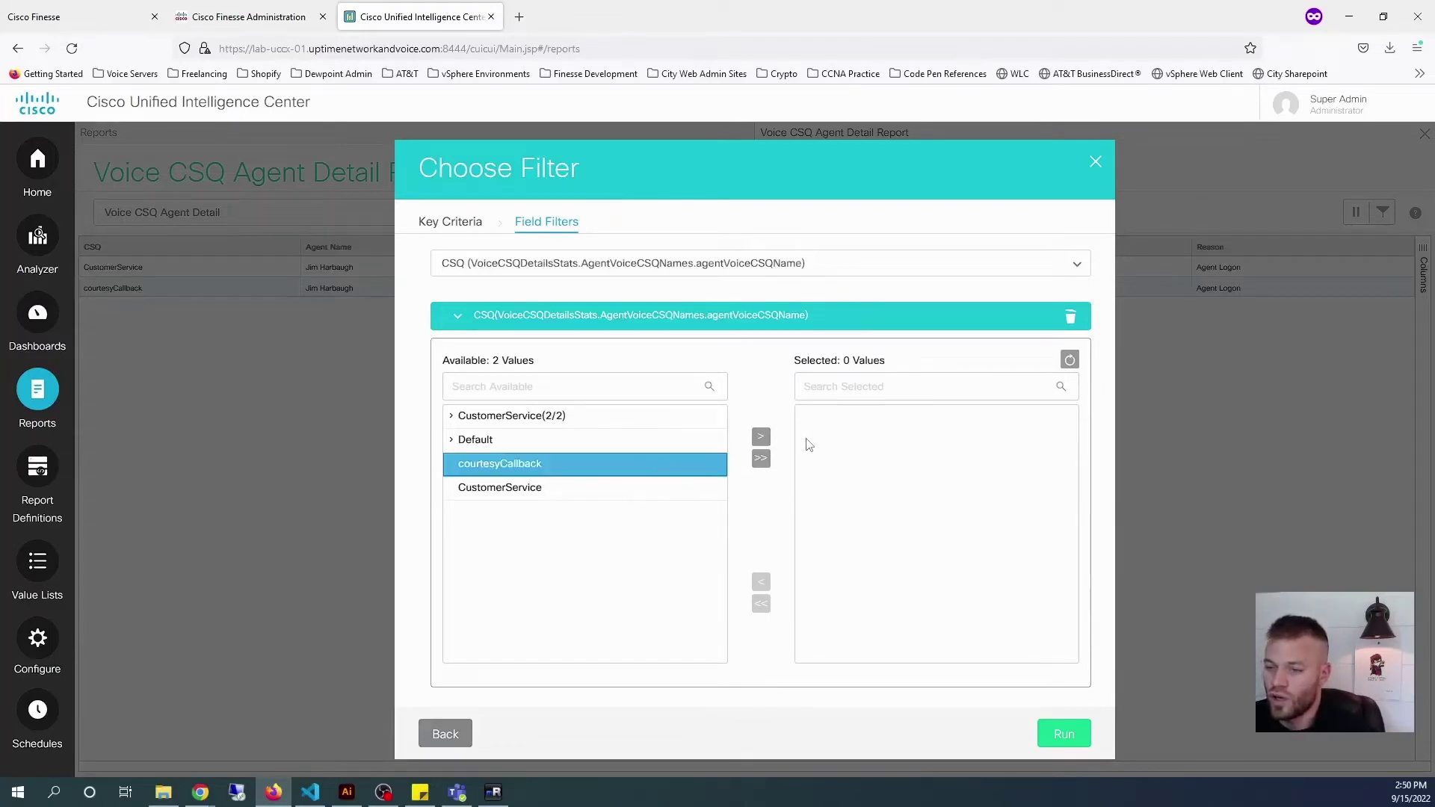
click(761, 437)
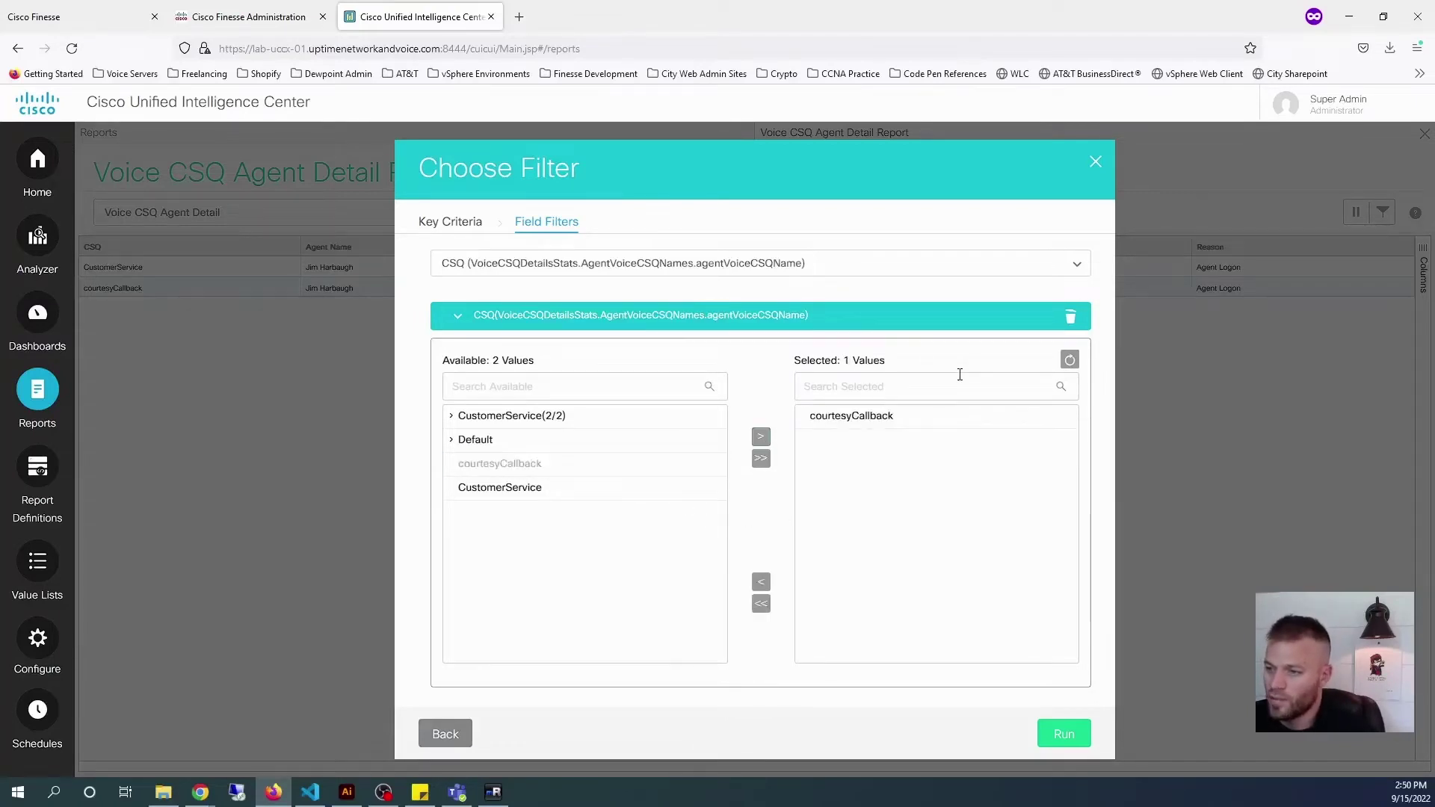
click(1064, 734)
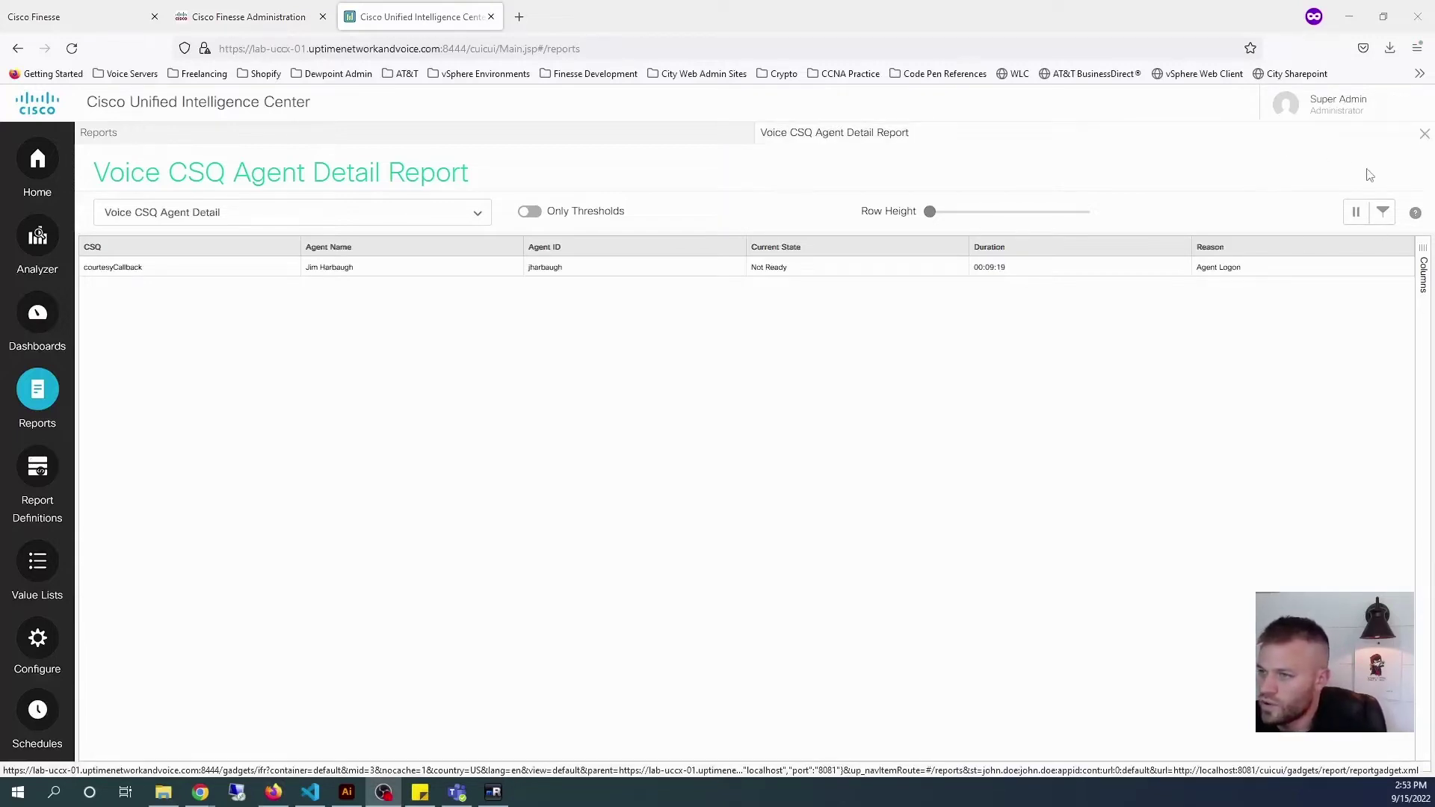
- Close the report and create a folder named Finesse Live Reports at the root of Reports
click(1424, 134)
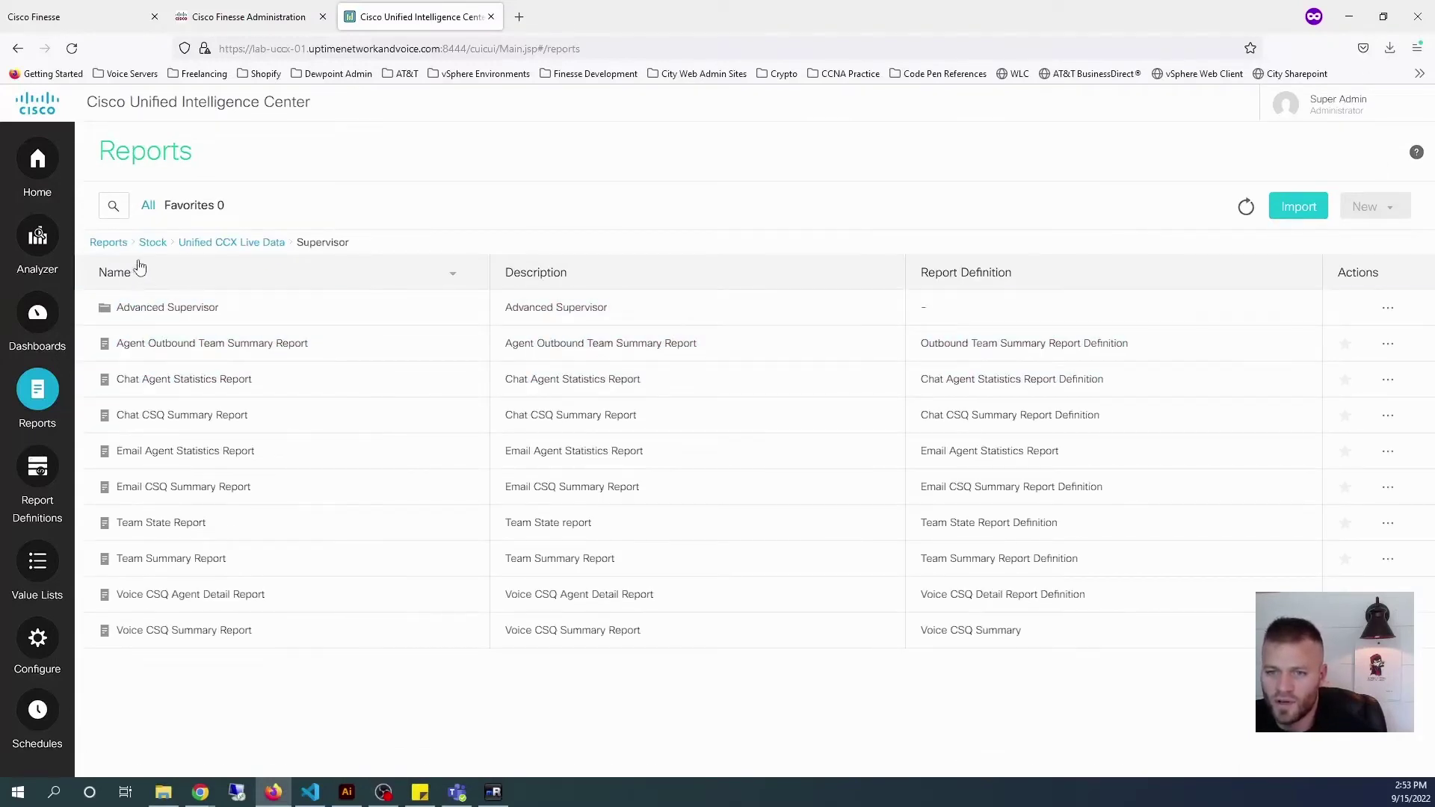
click(111, 243)
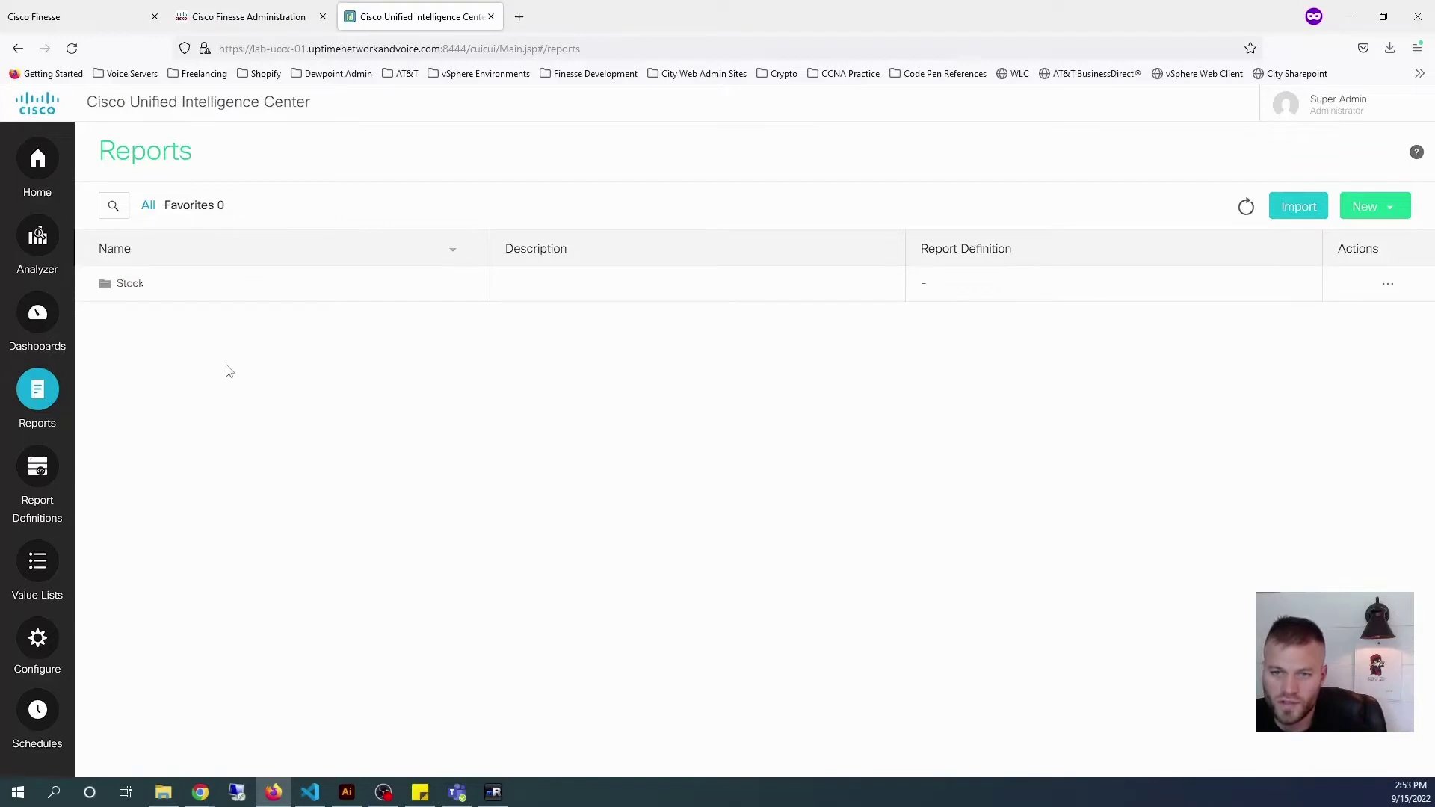
click(1392, 208)
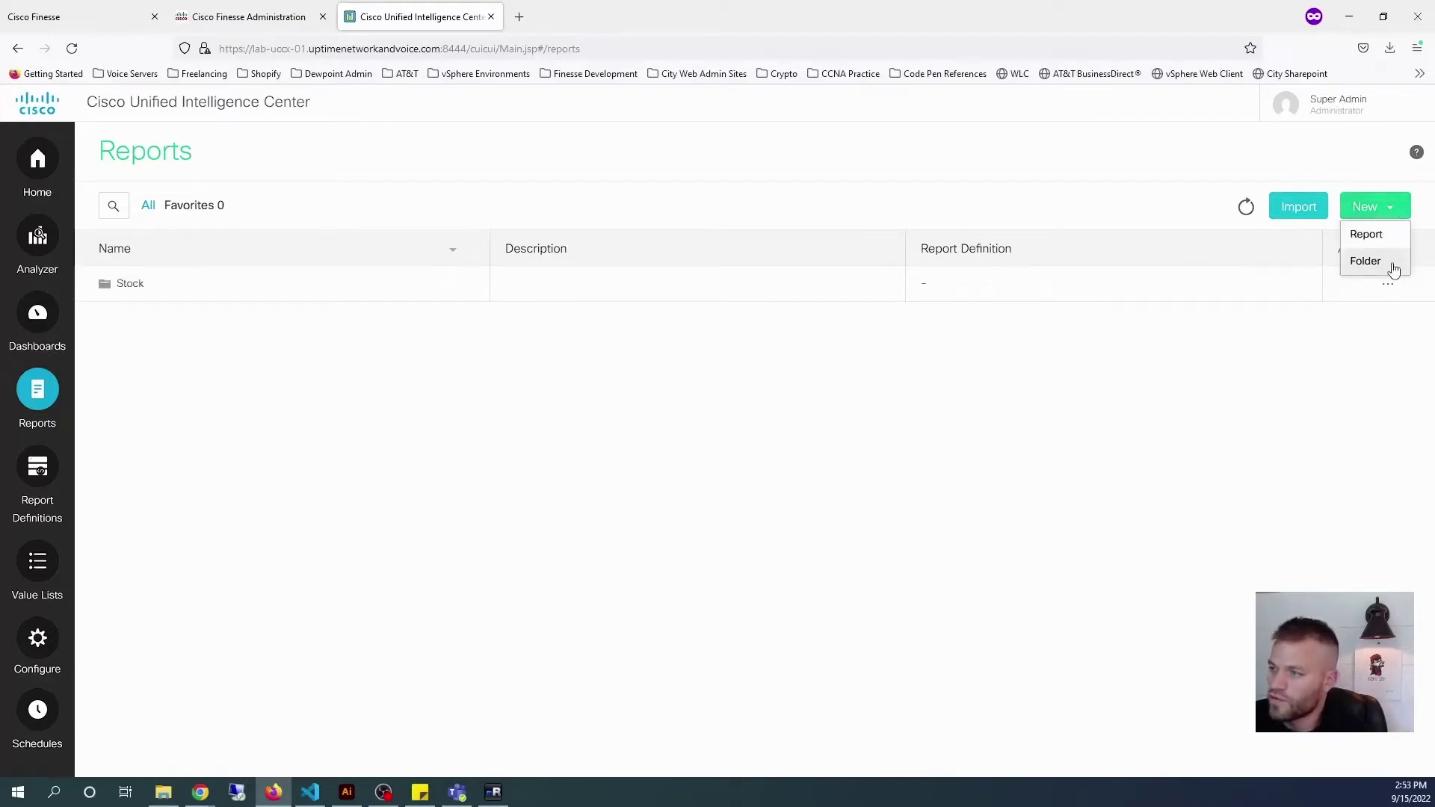
click(1388, 263)
text(Finesse Live Reports)
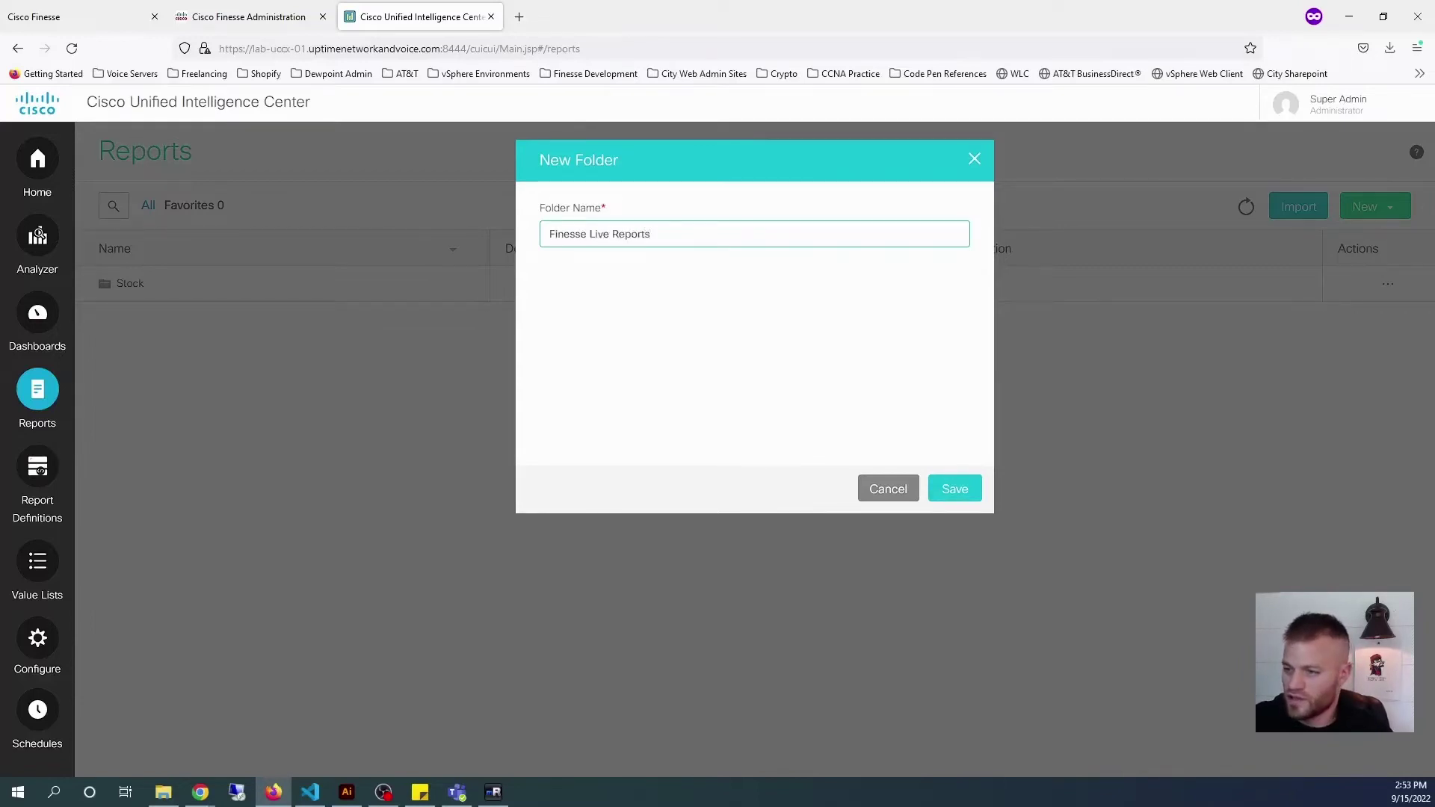
click(955, 487)
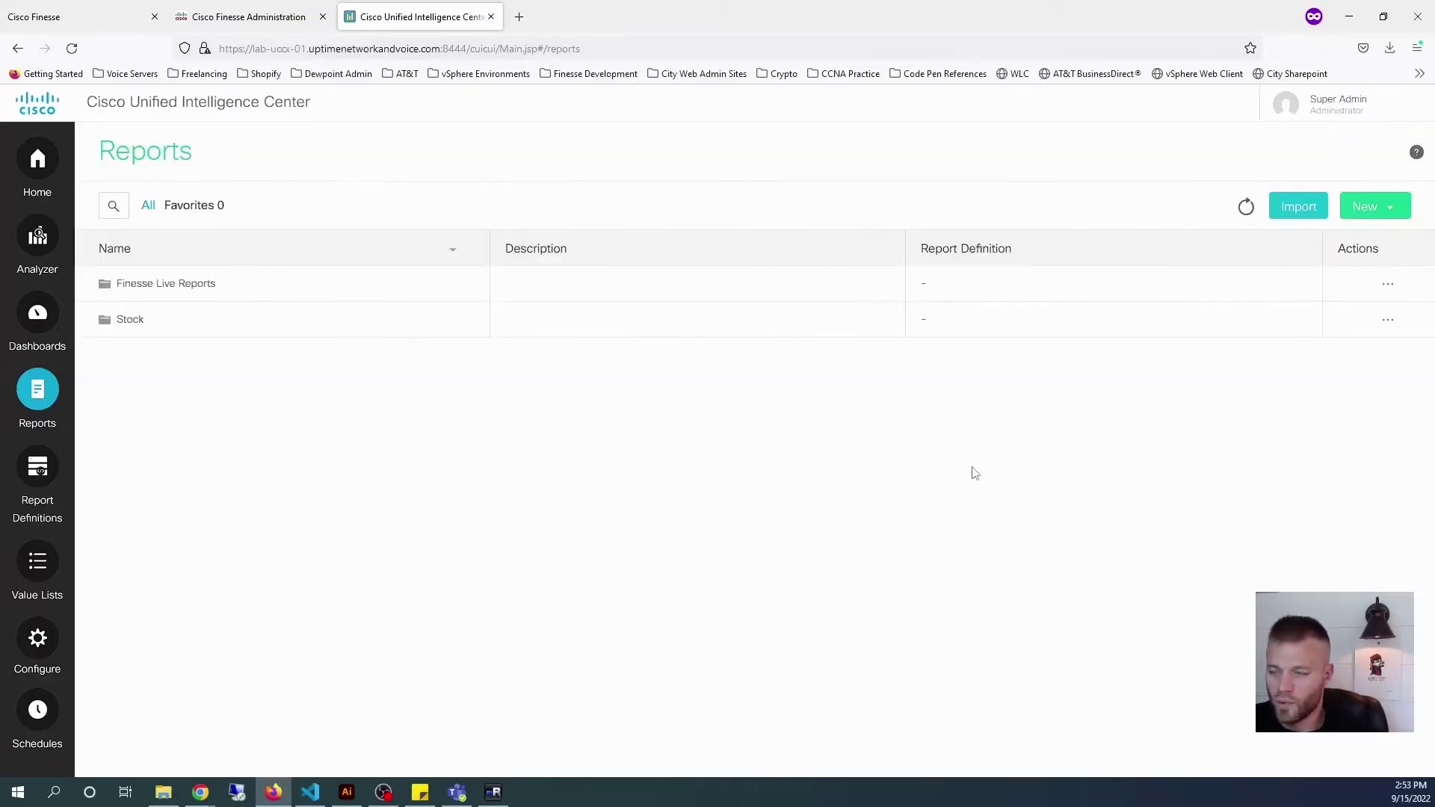
- Save a copy of the stock live-data supervisor Voice CSQ Agent Detail Report as Finesse Agent Detail in the Finesse Live Reports folder
click(134, 320)
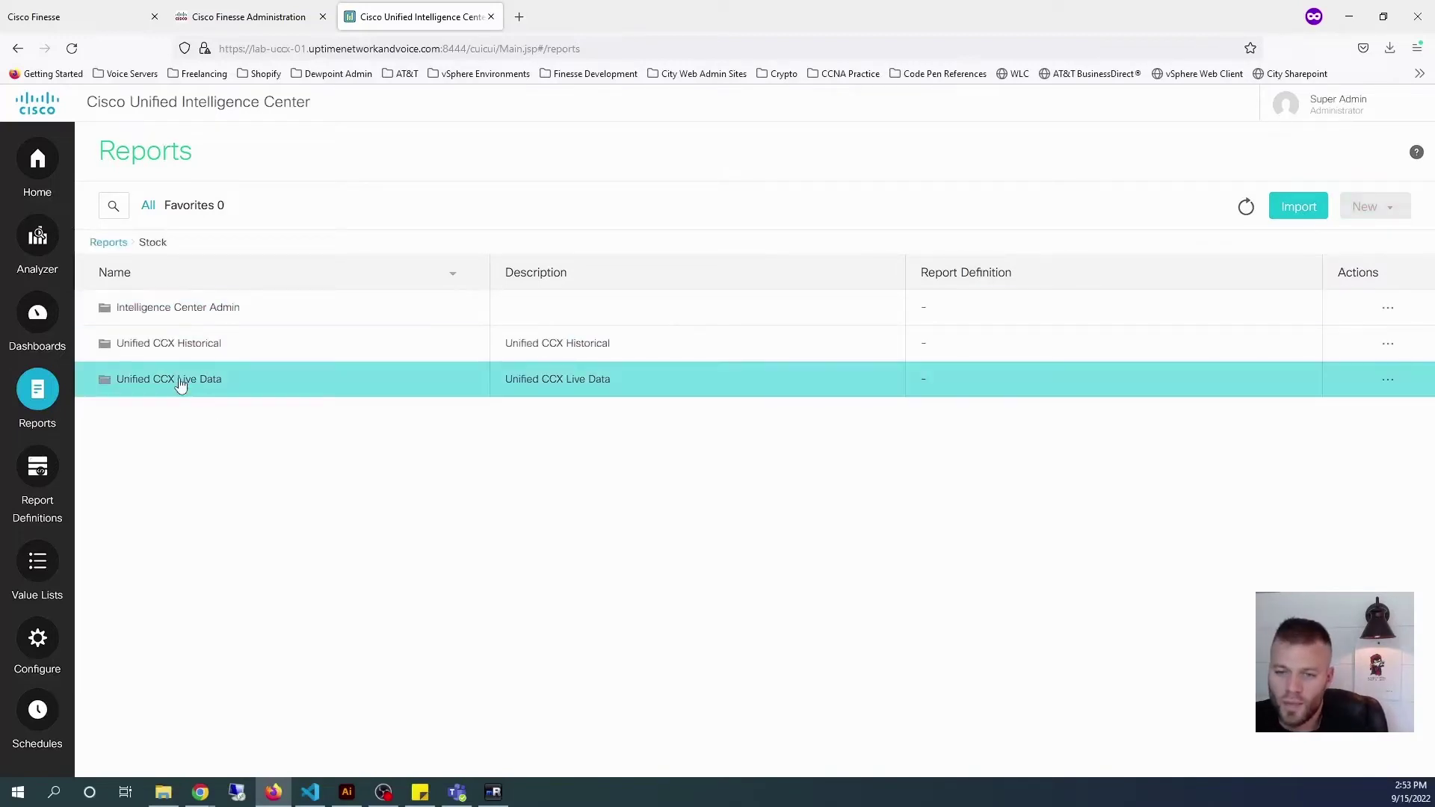
click(220, 388)
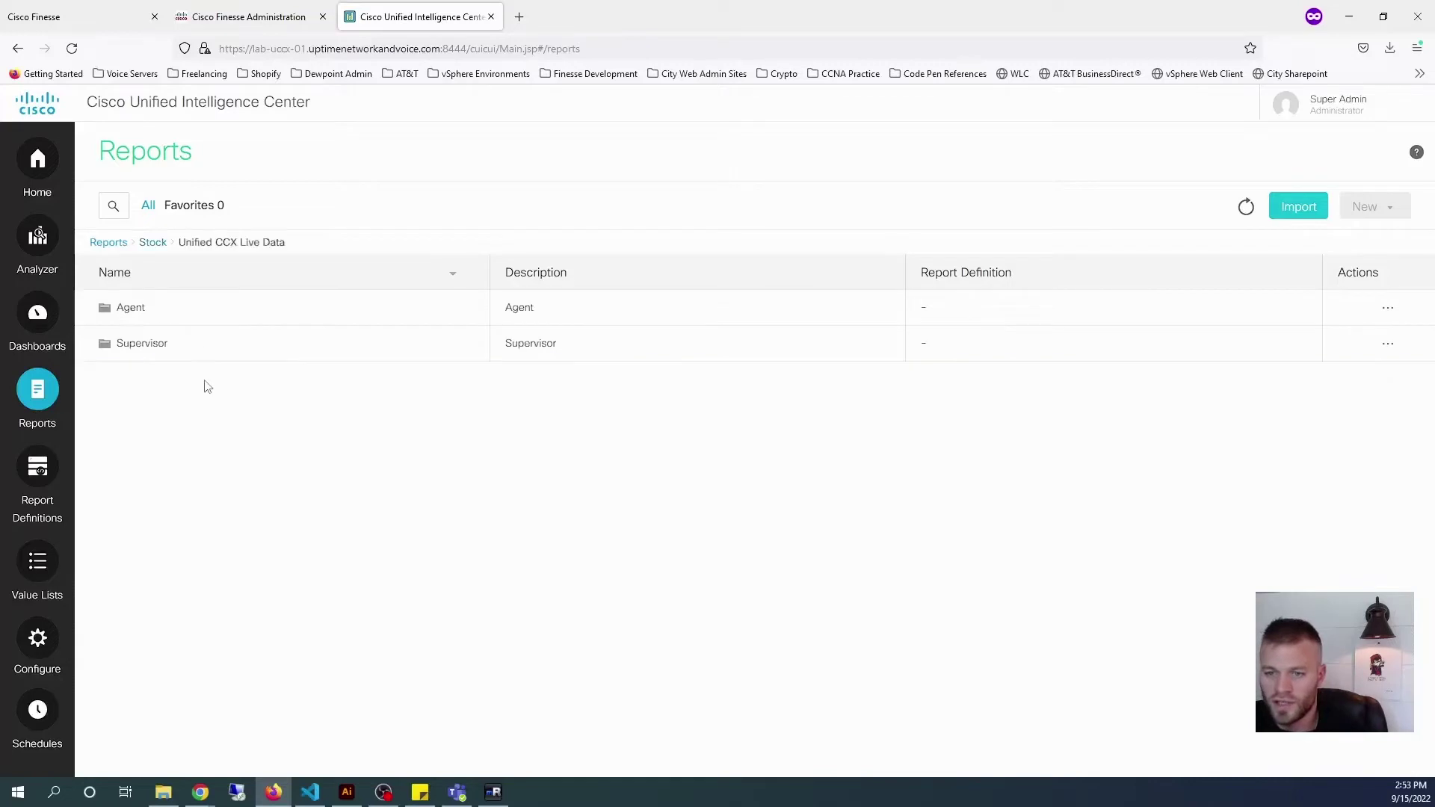
click(167, 350)
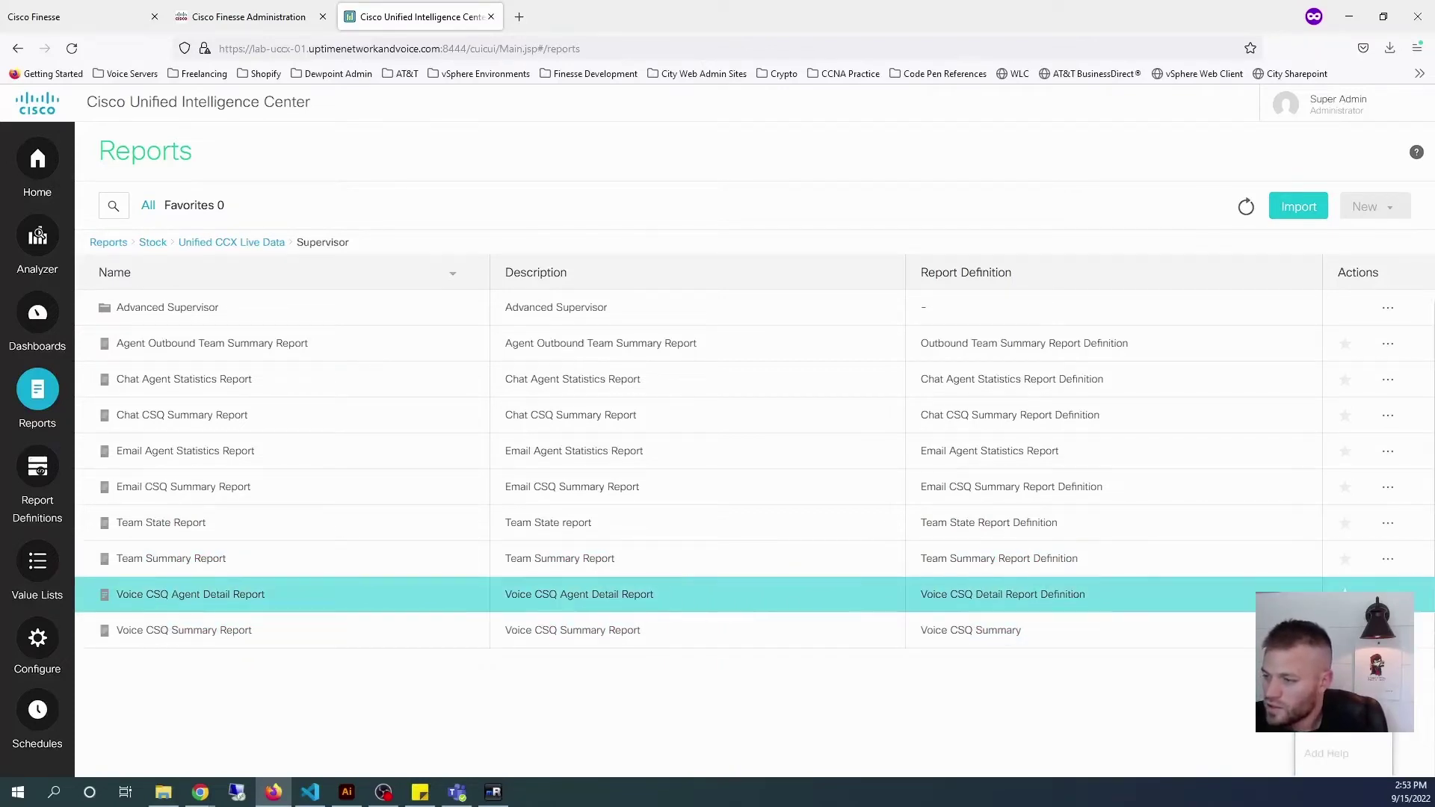
click(1327, 658)
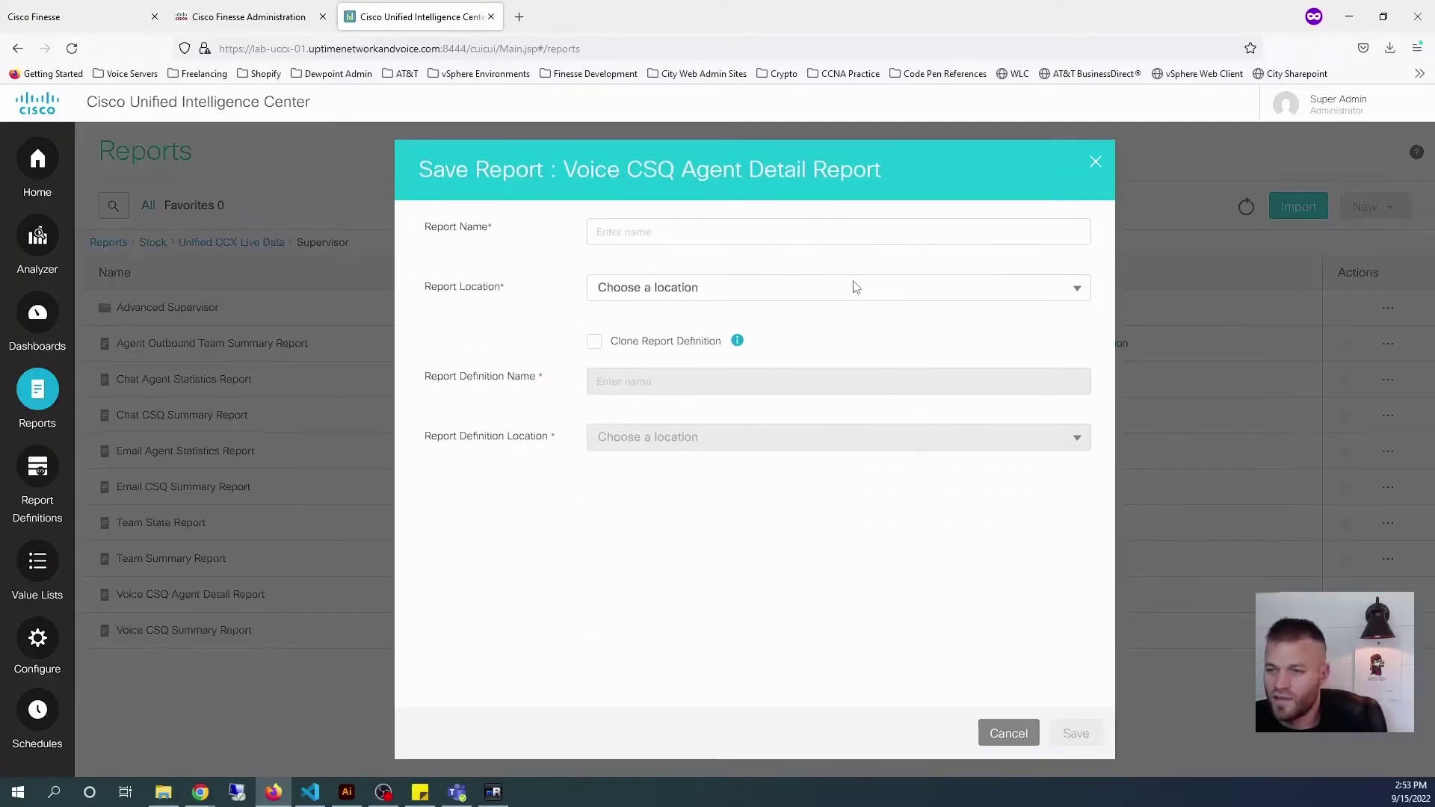
click(952, 227)
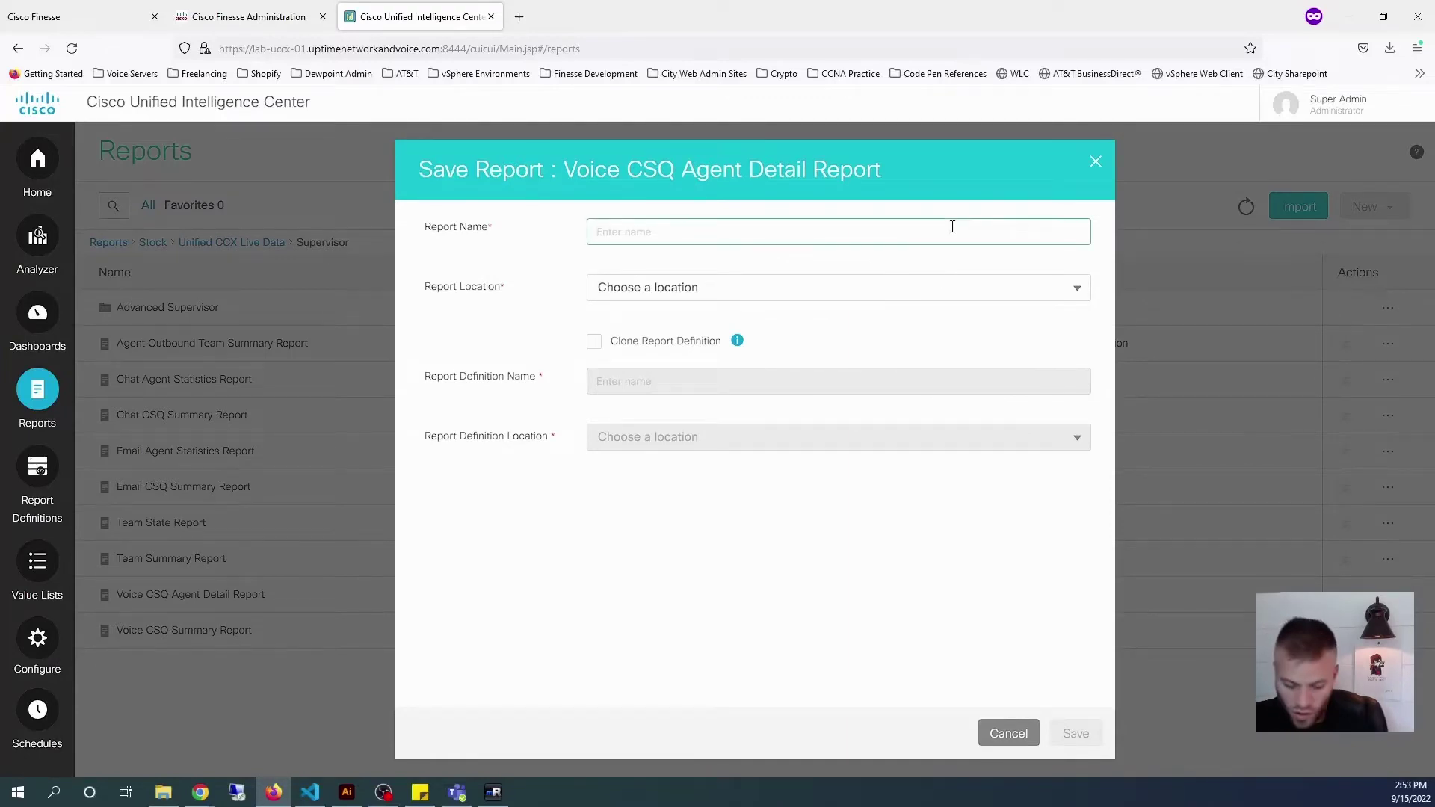
text(Finesse Agent Detail)
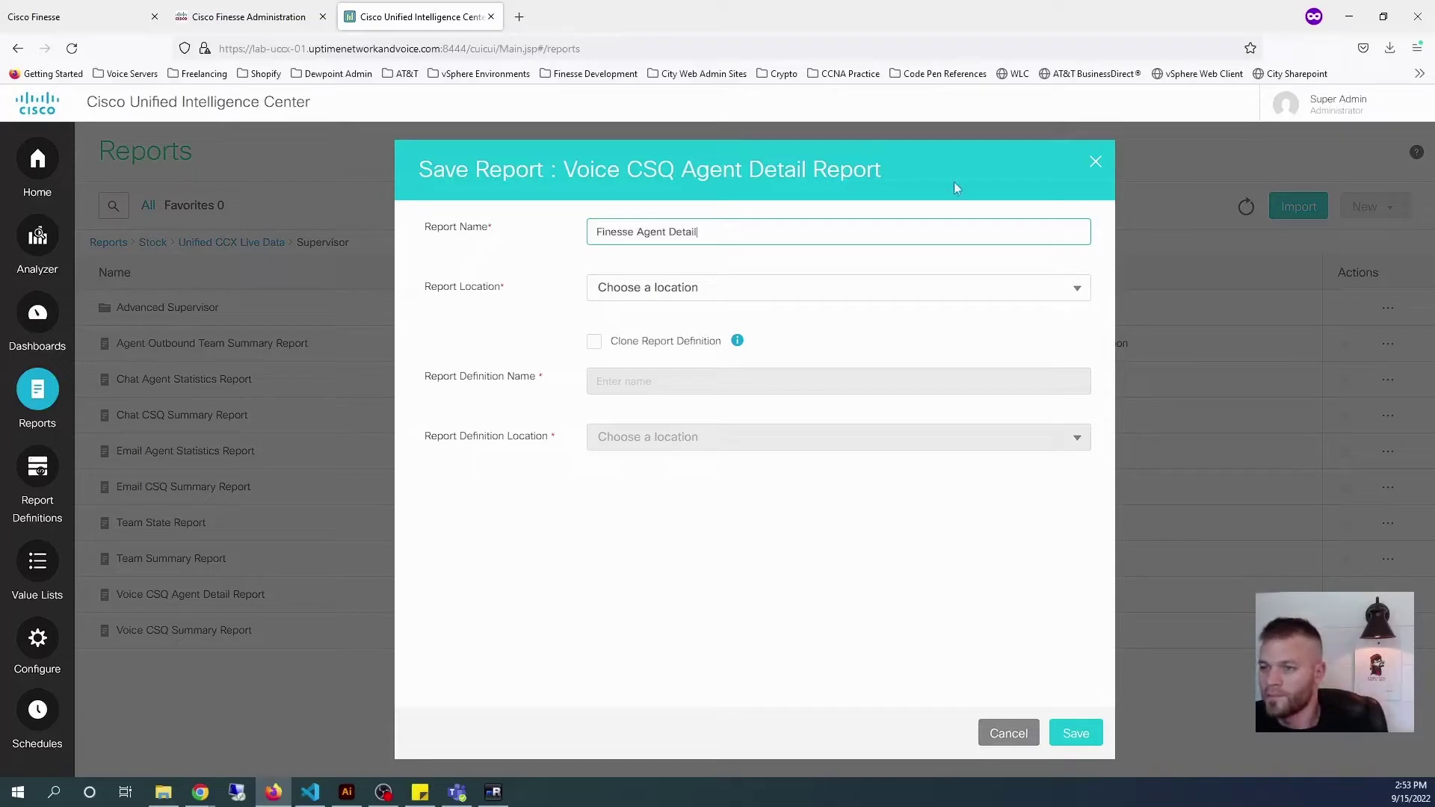
click(1079, 290)
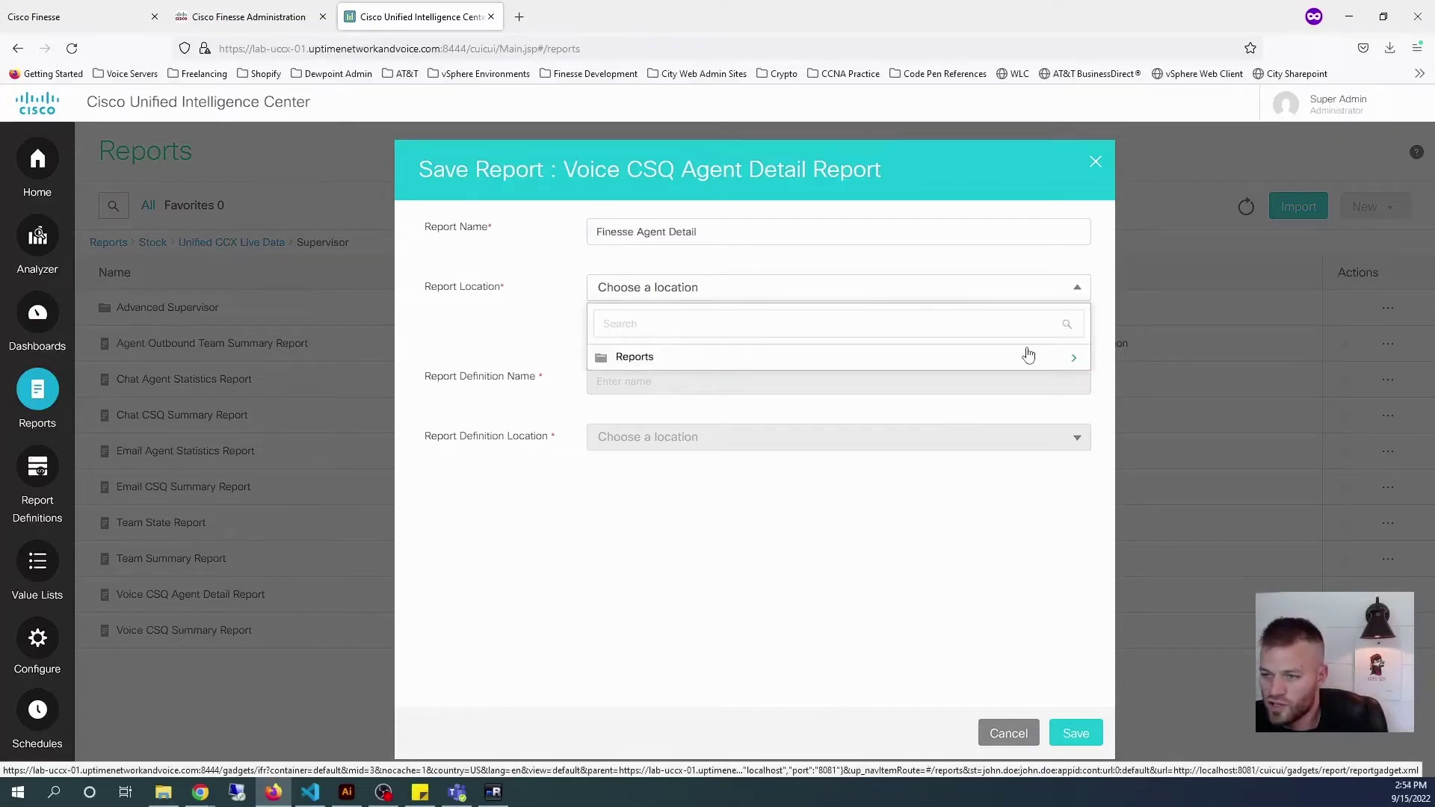
click(1077, 362)
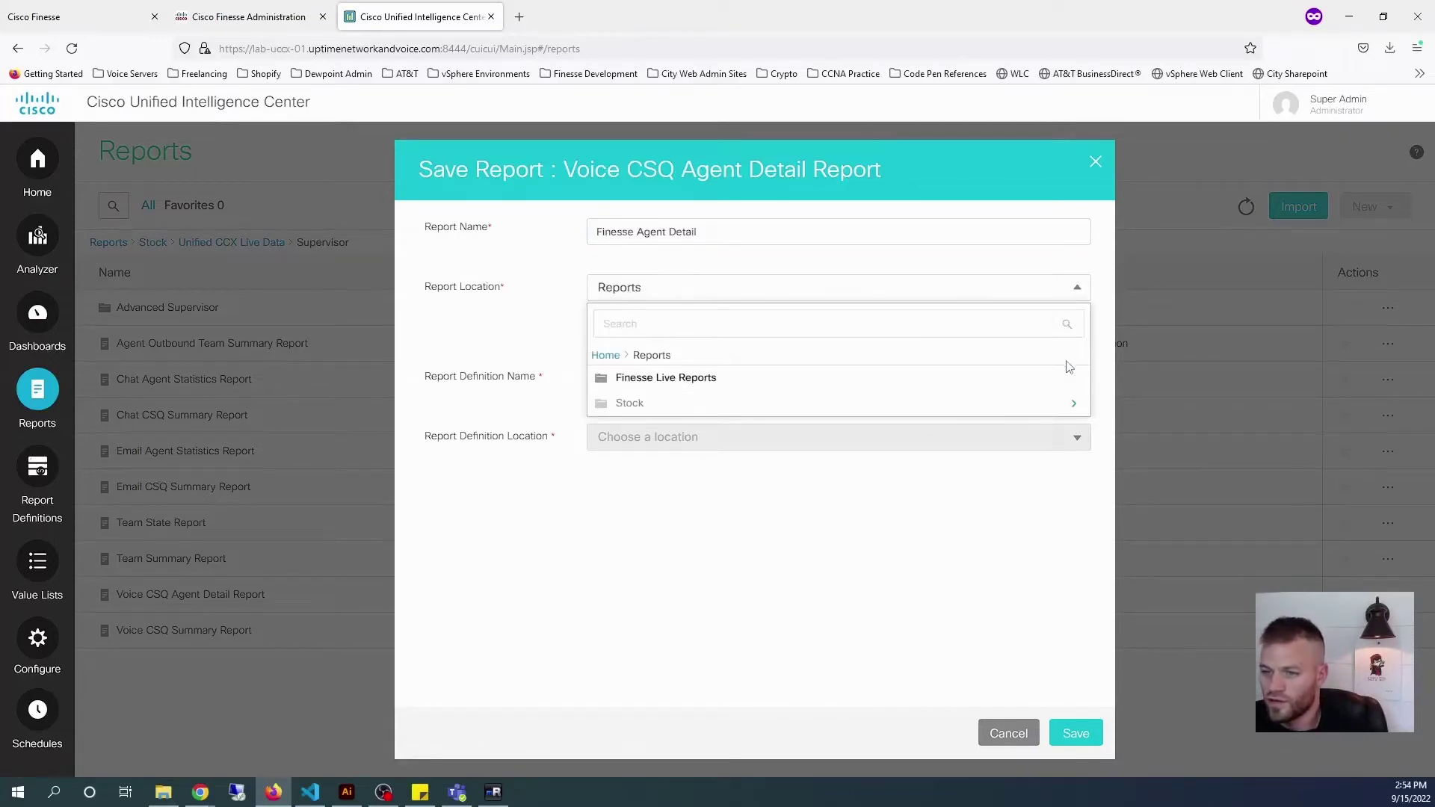
click(942, 383)
click(1077, 733)
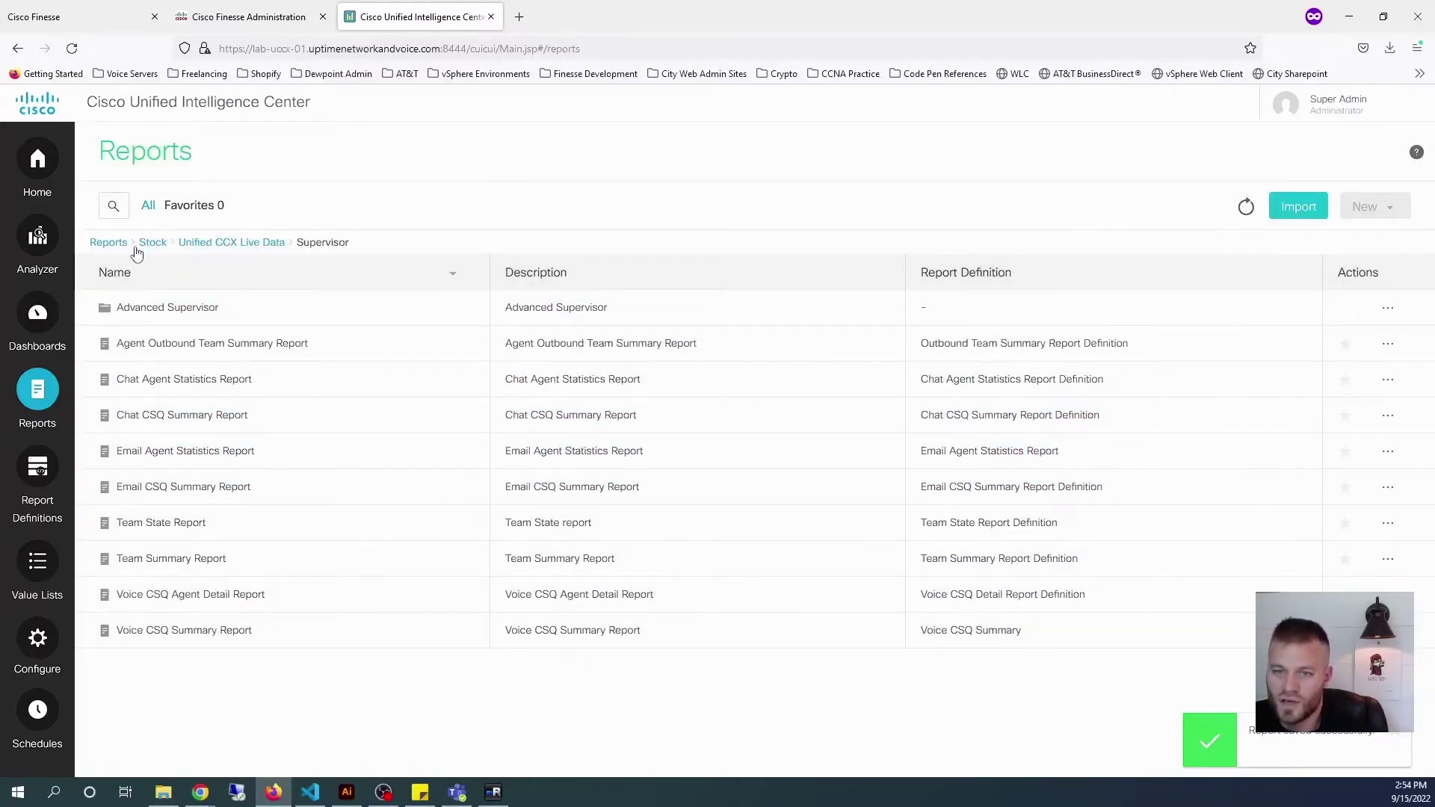
- Open the Finesse Agent Detail report from the Finesse Live Reports folder for editing
click(107, 242)
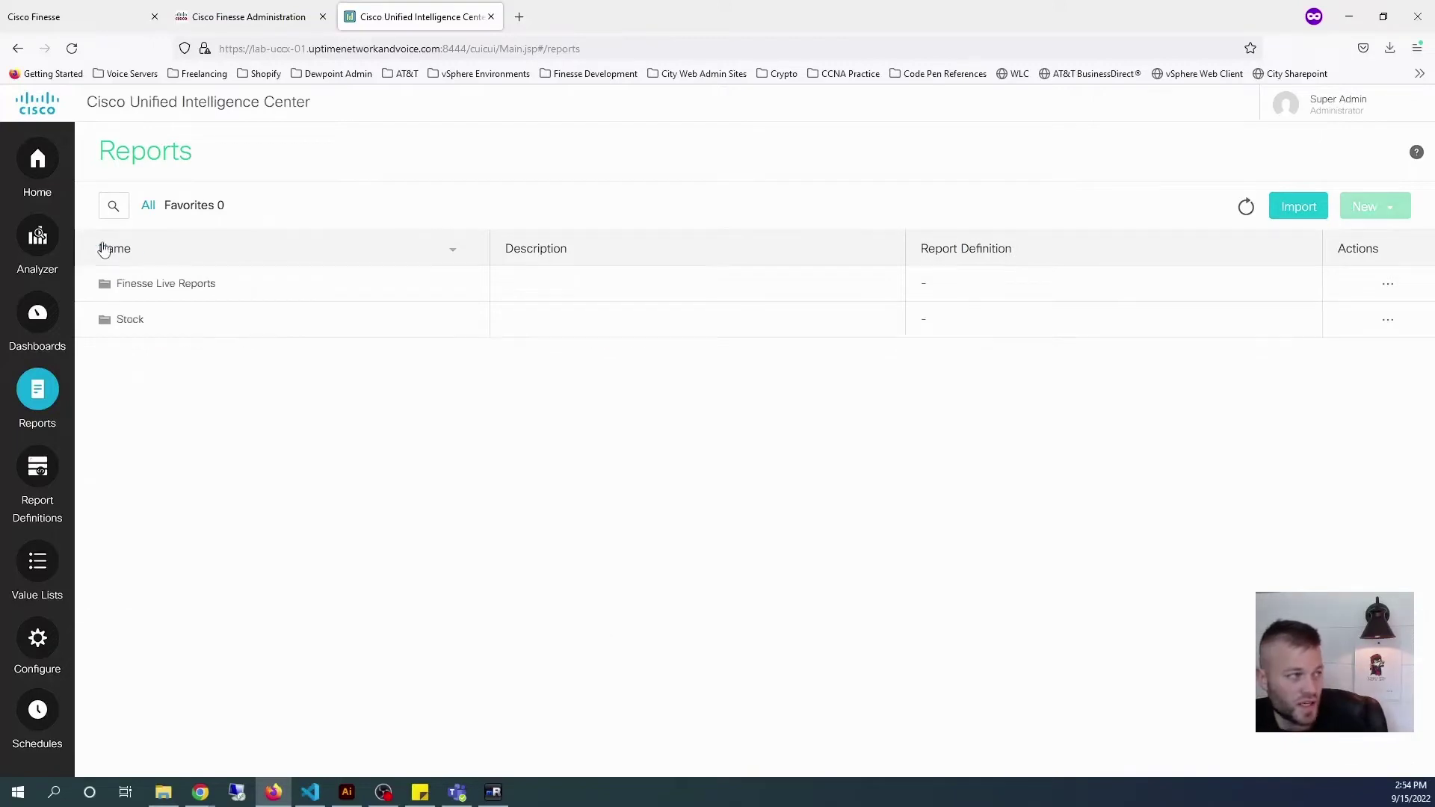
click(201, 290)
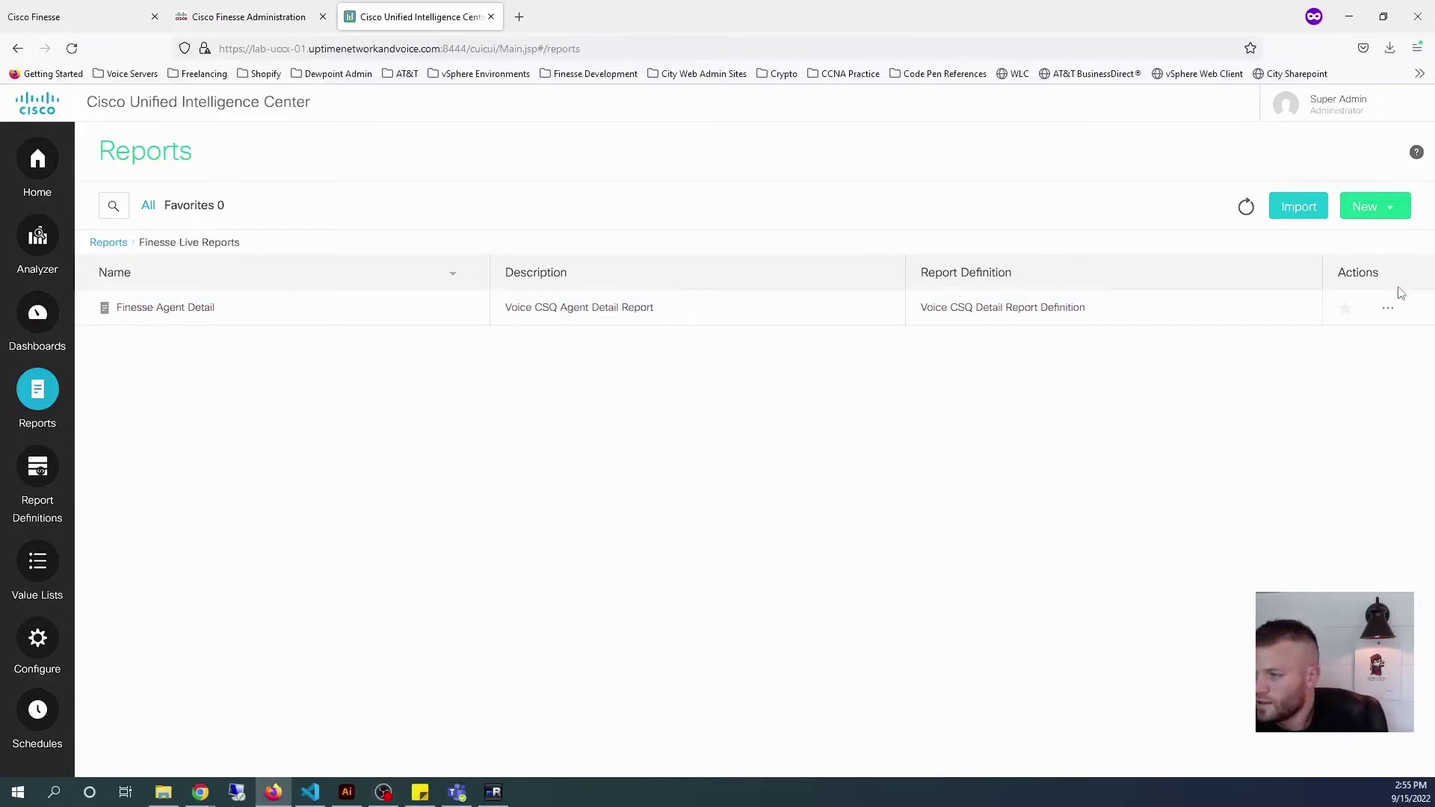
click(1388, 309)
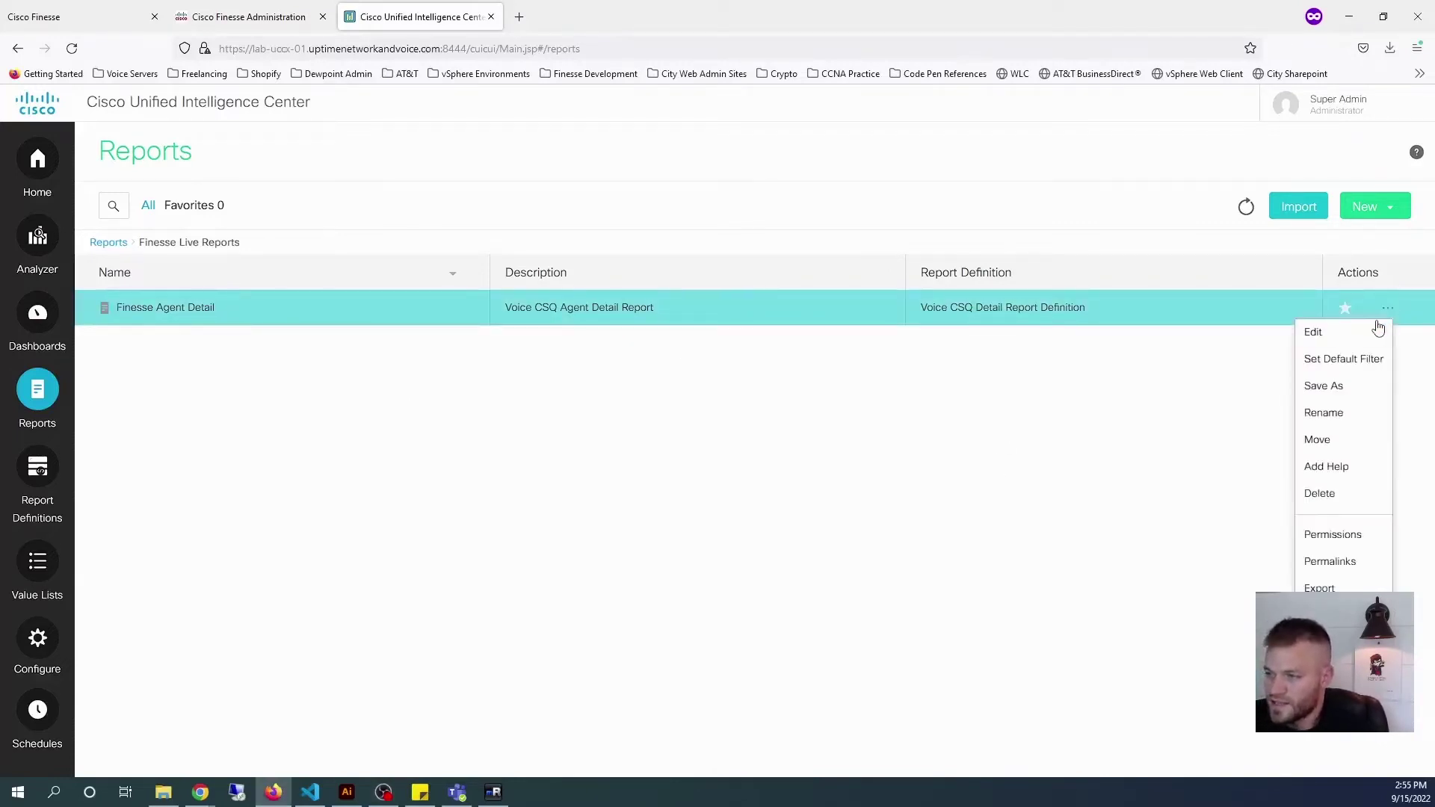
click(1358, 334)
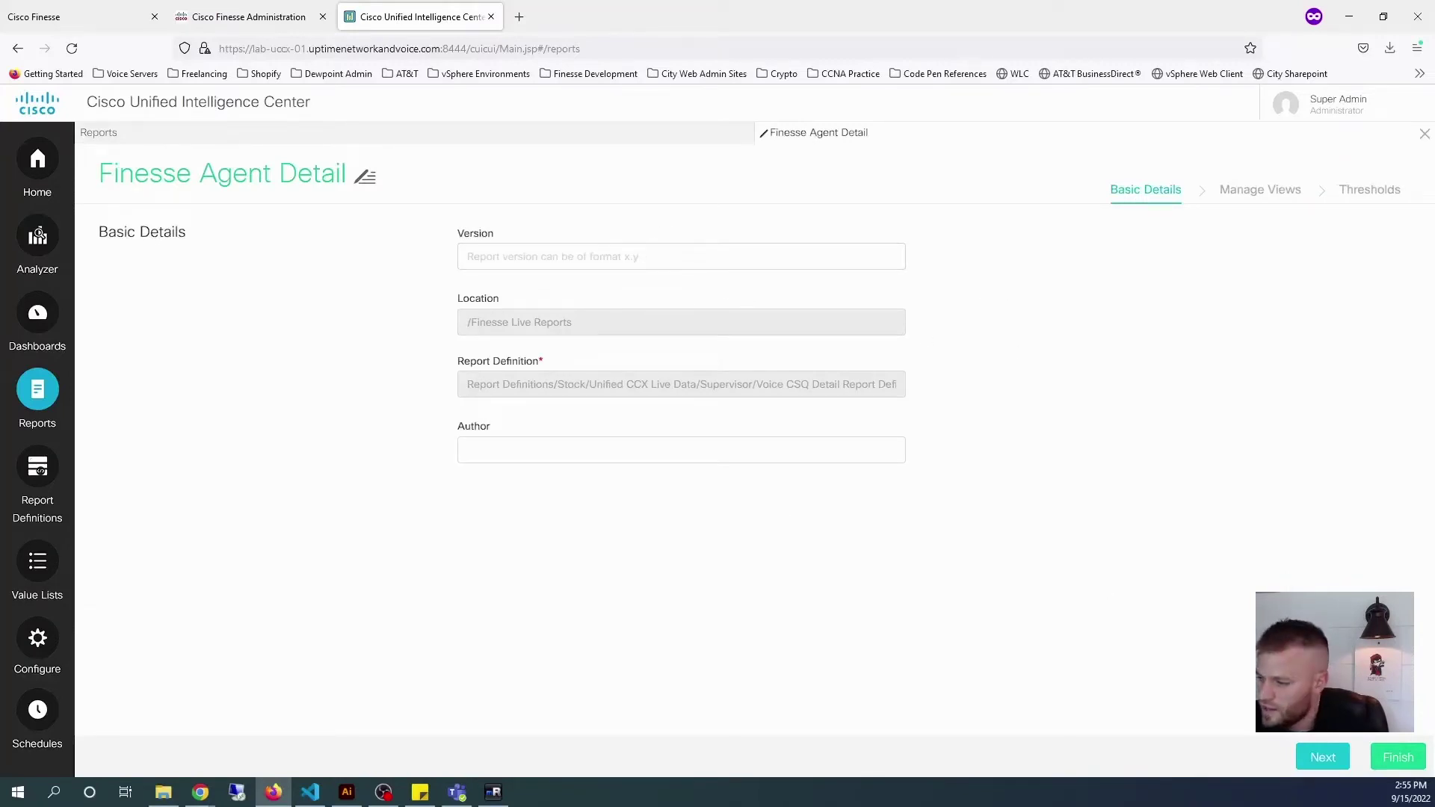
- Review the available and selected fields of the Voice CSQ Agent Detail grid view and save the view
click(1332, 759)
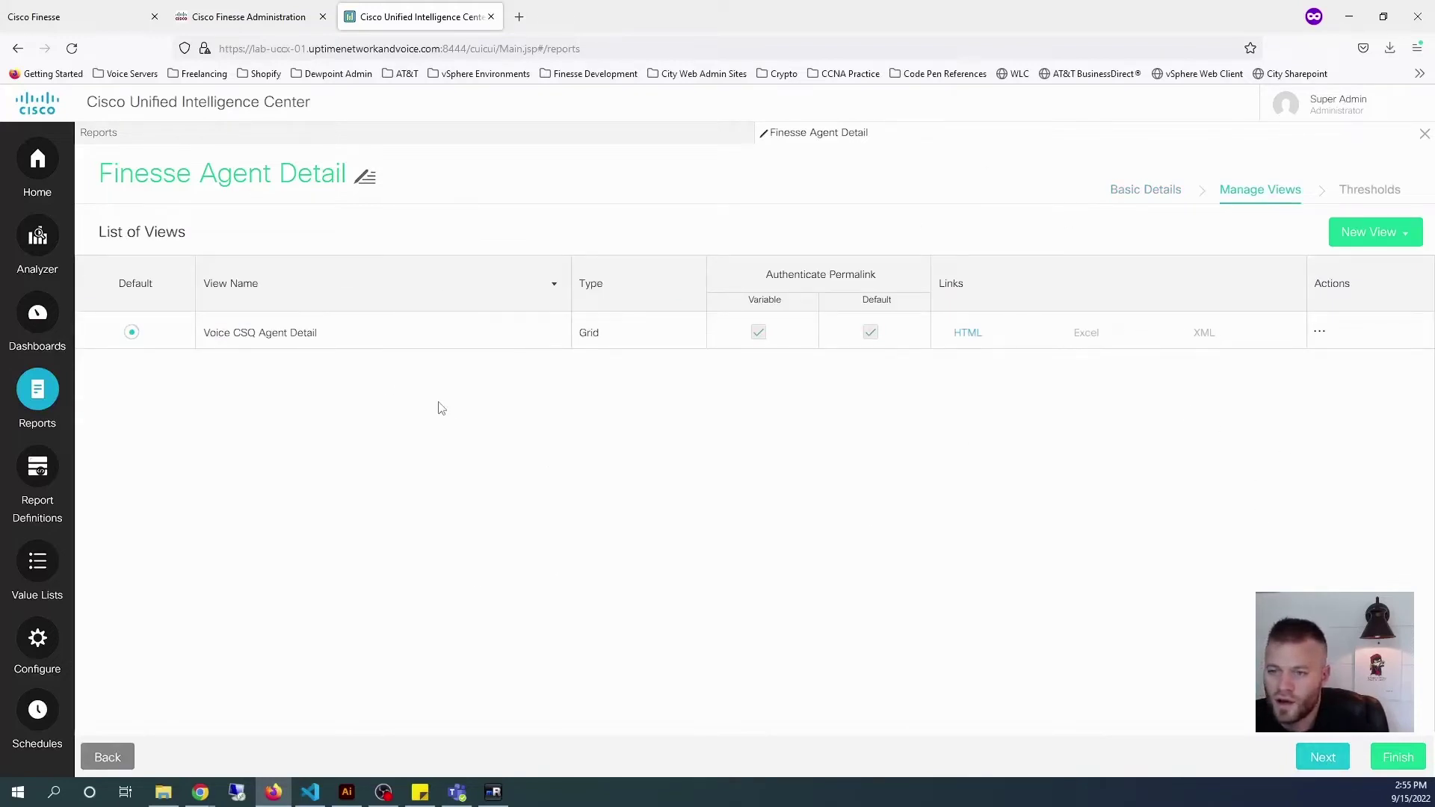
click(1319, 334)
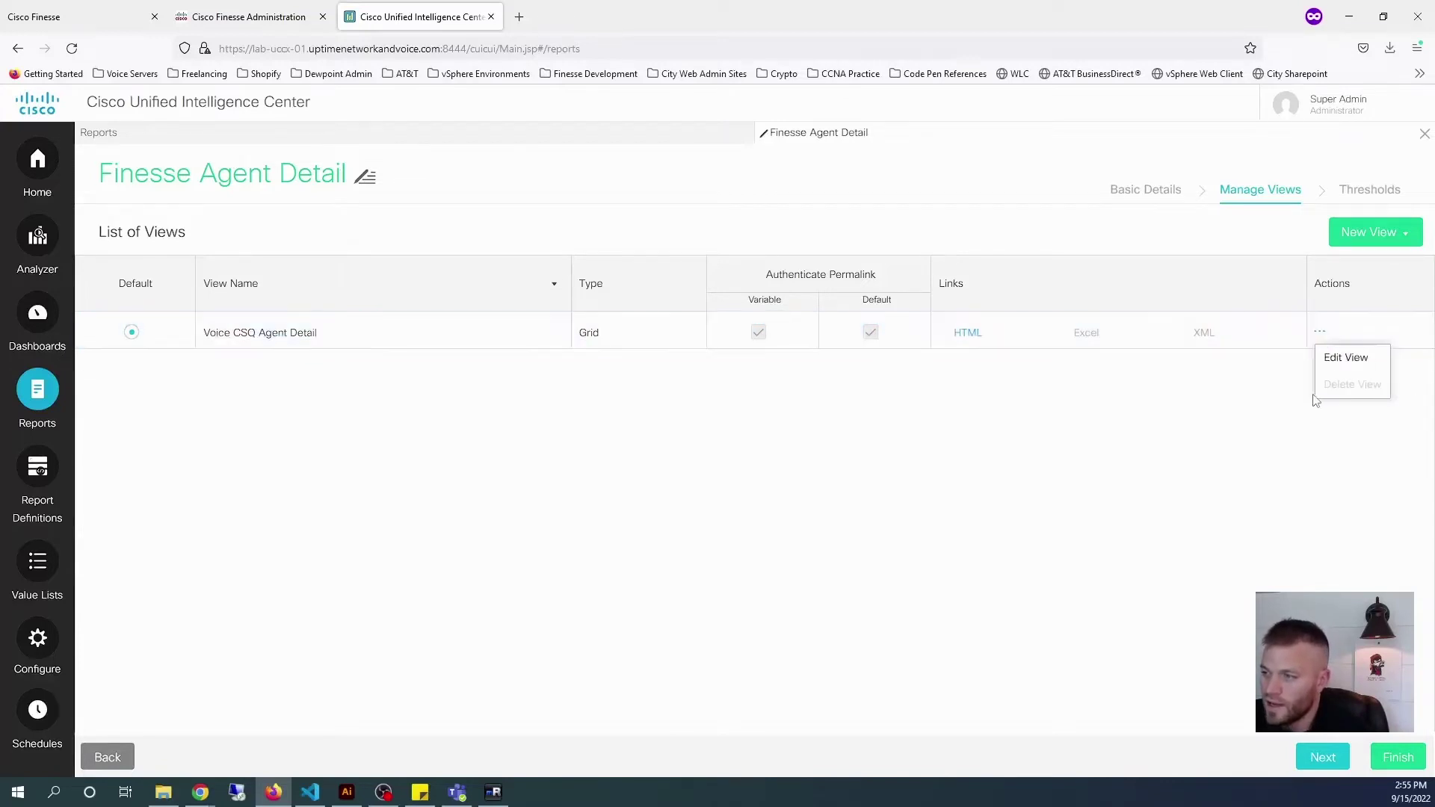
click(1345, 359)
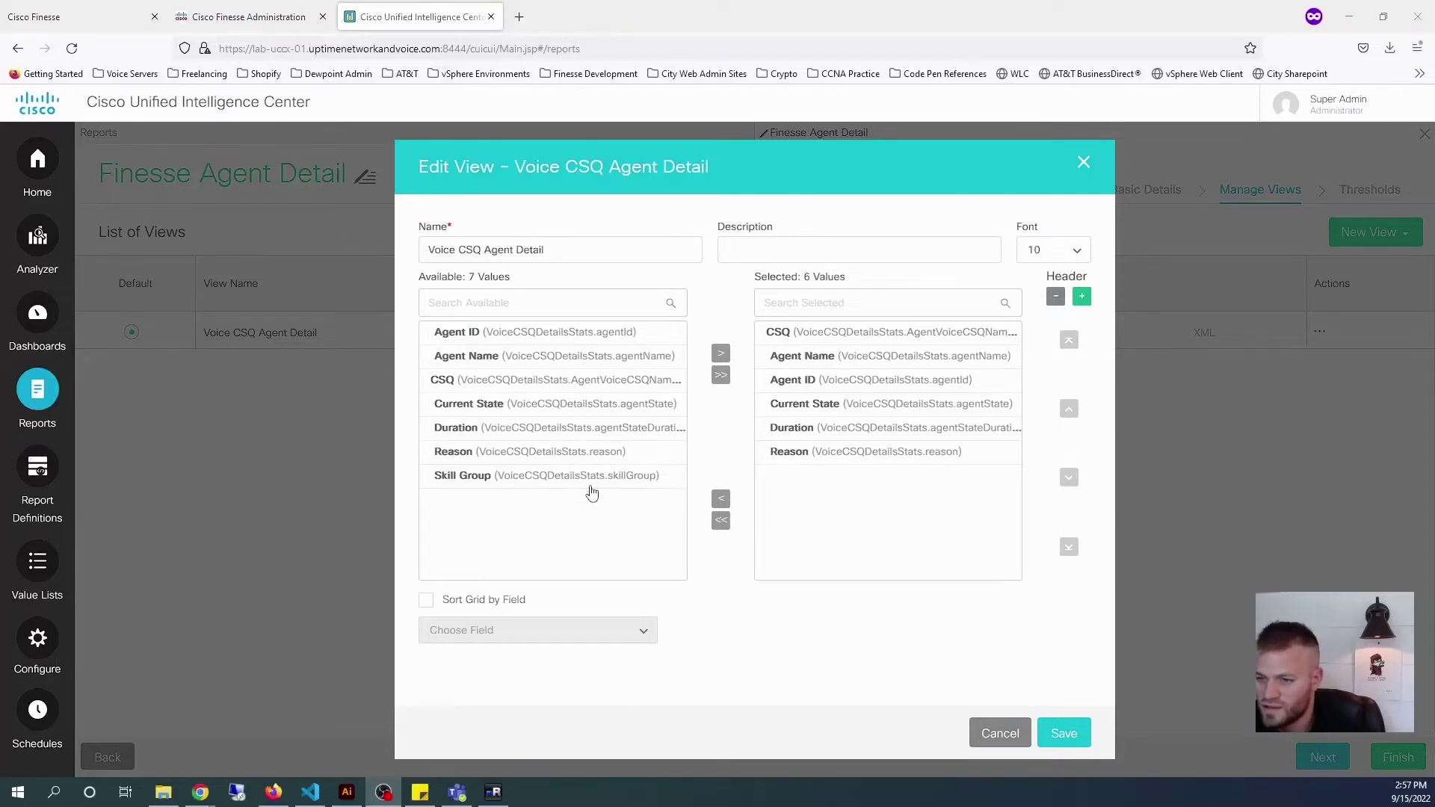
click(1065, 735)
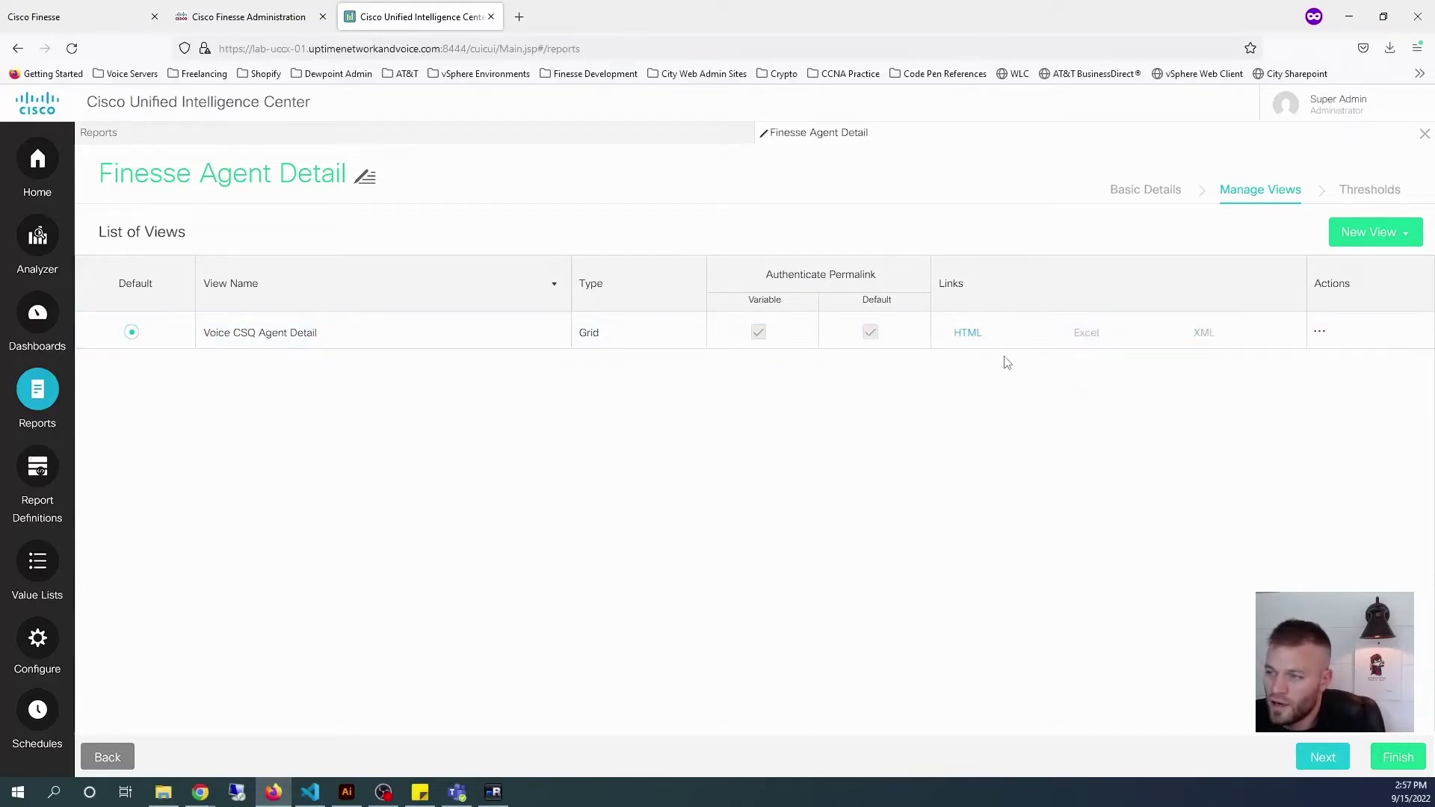
- Copy the Voice CSQ Agent Detail view's HTML permalink and paste it into scratchpad.xml in Visual Studio Code
click(969, 334)
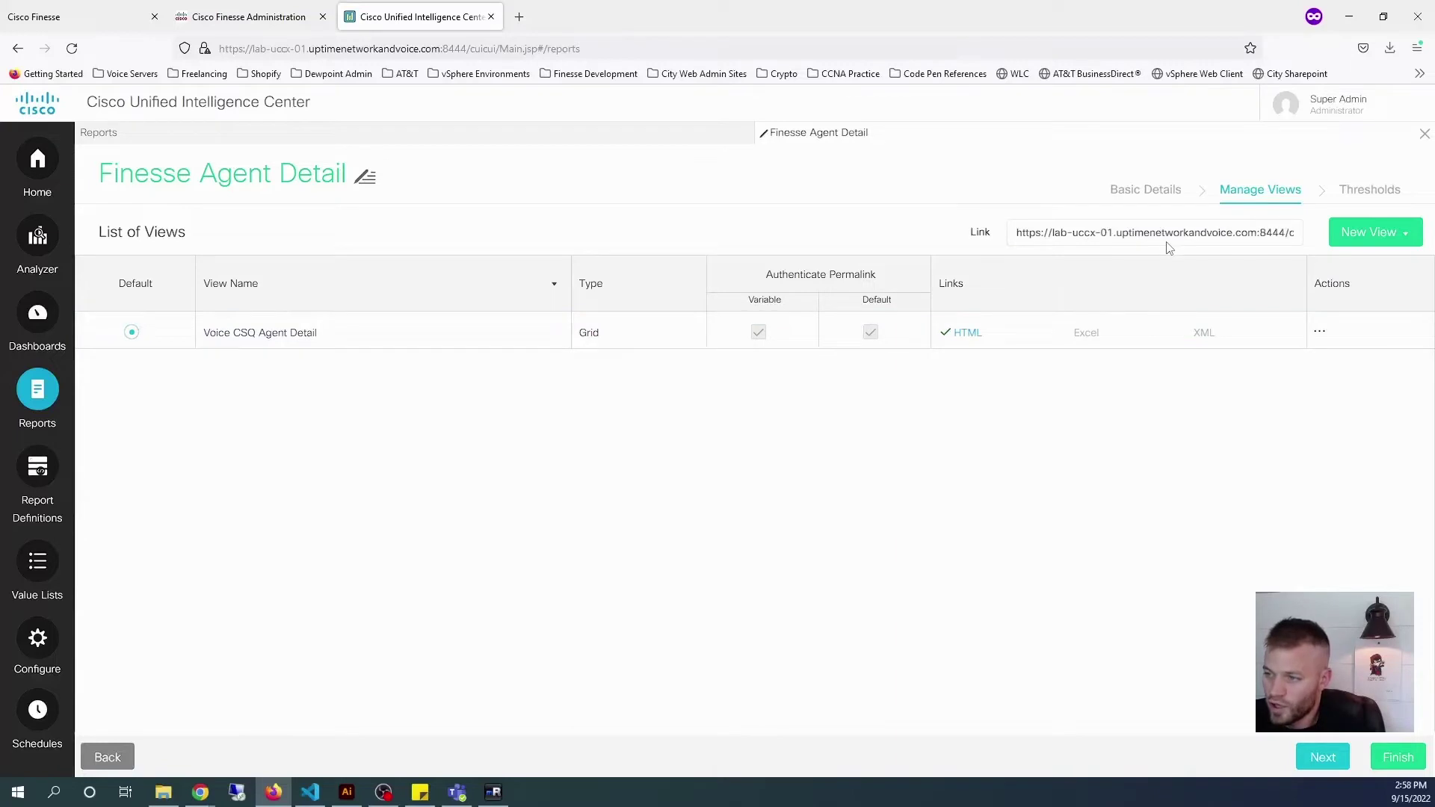
click(1224, 237)
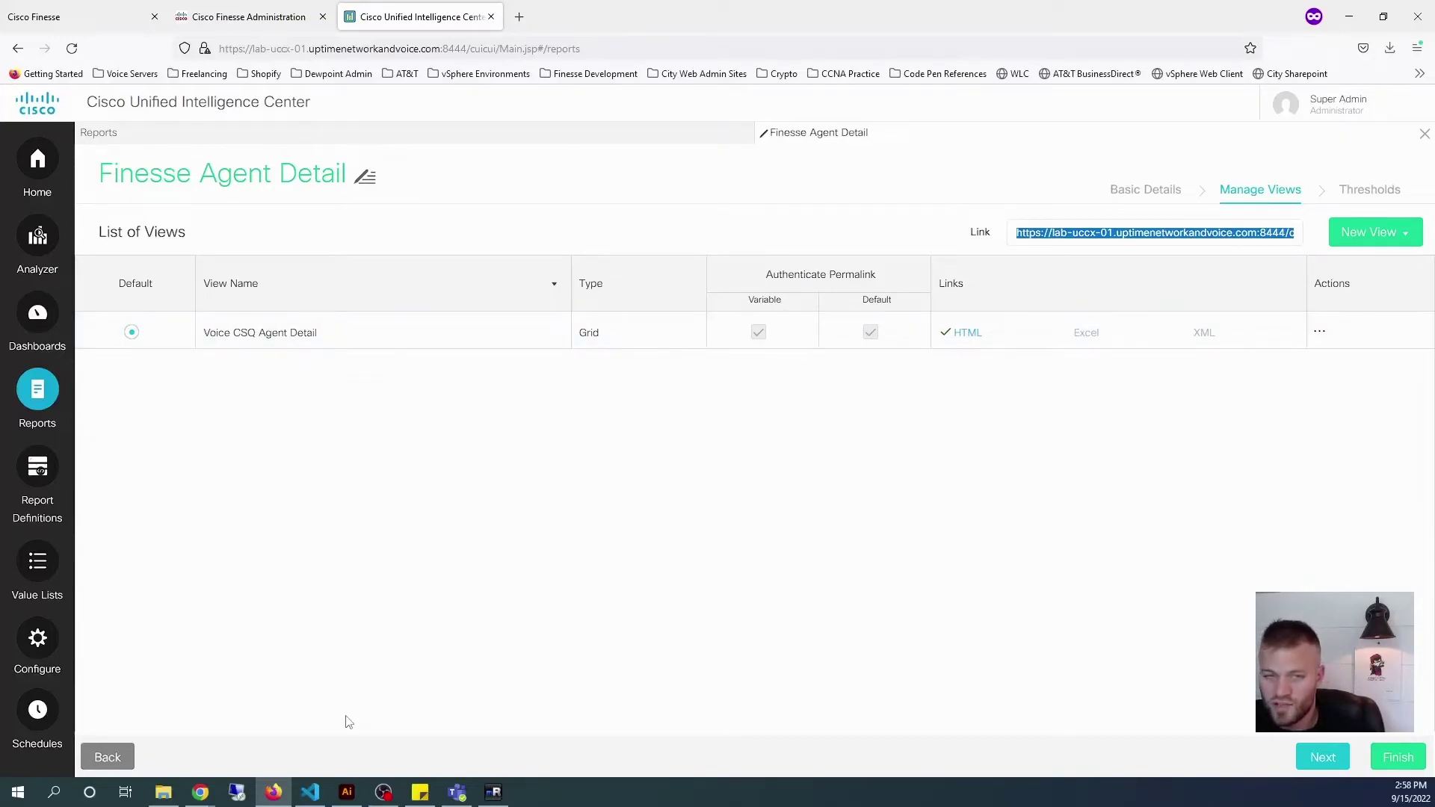
click(310, 793)
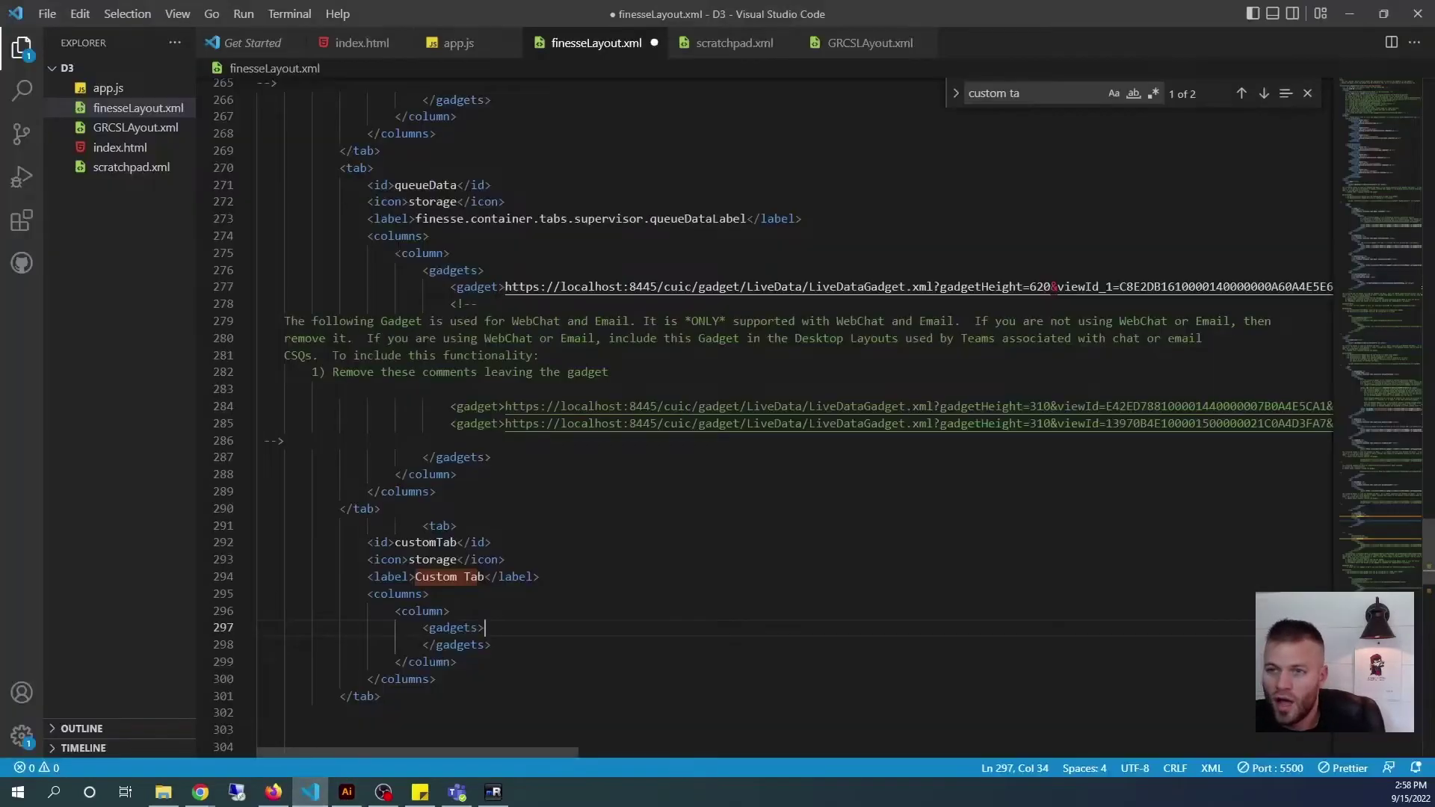
click(731, 43)
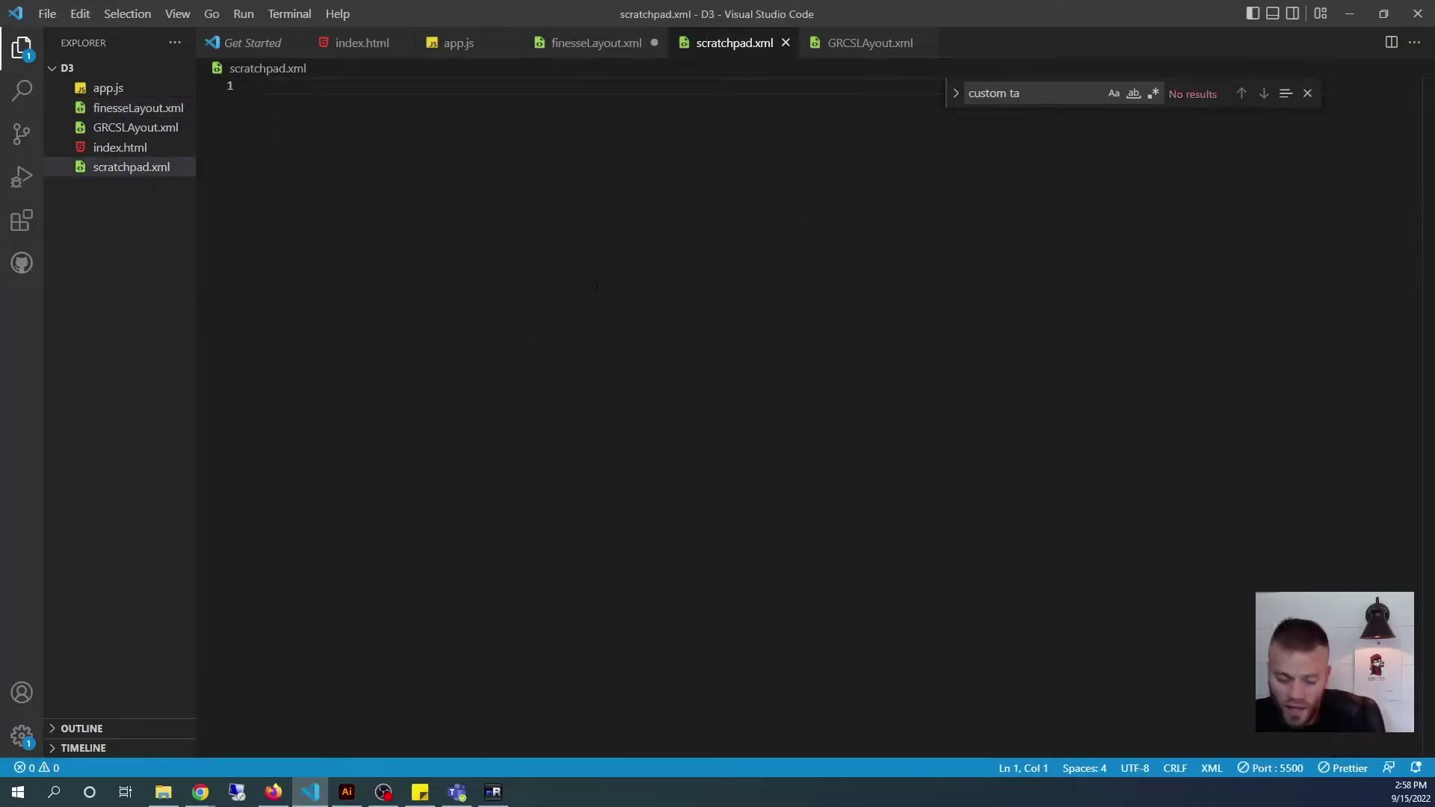
key(ctrl+v)
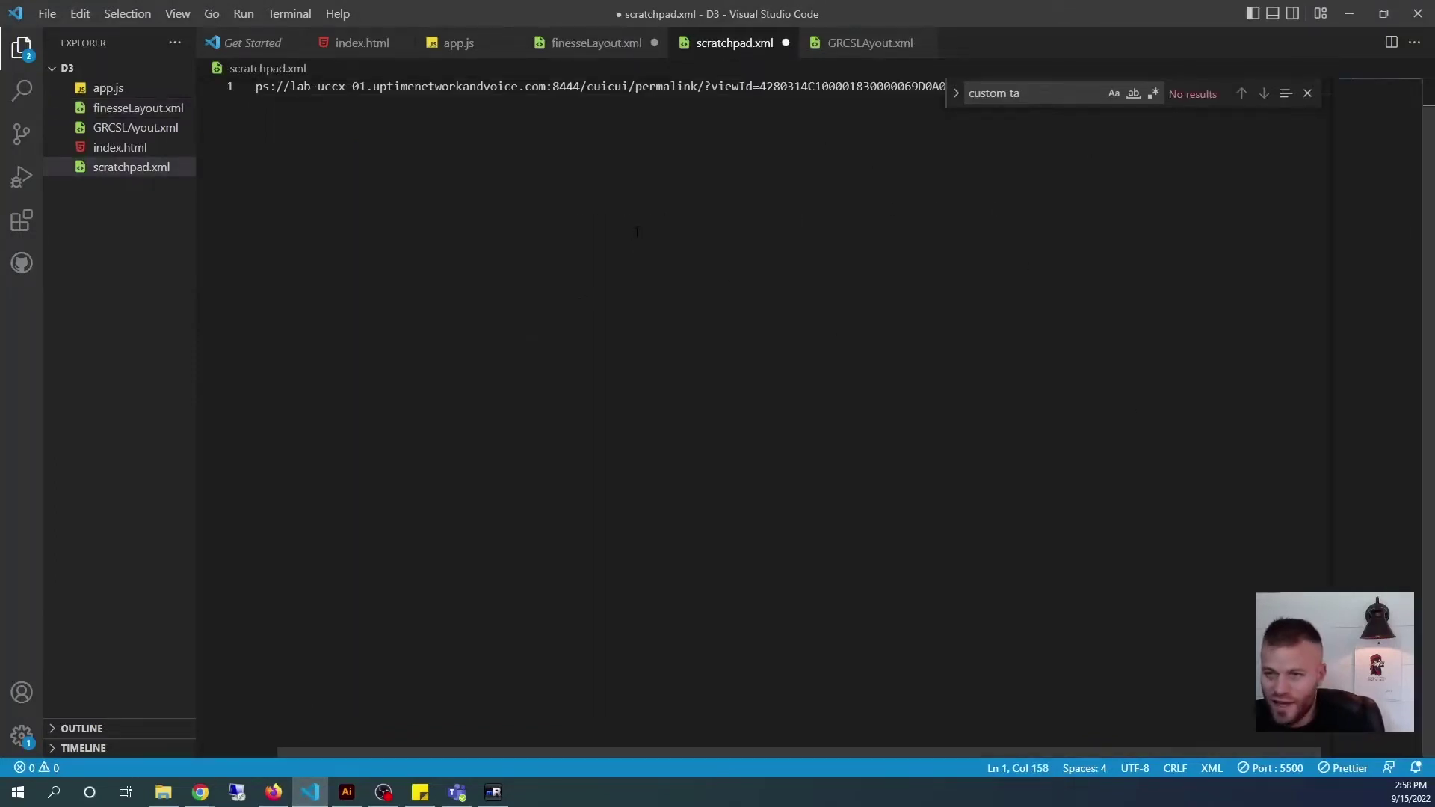
click(1307, 92)
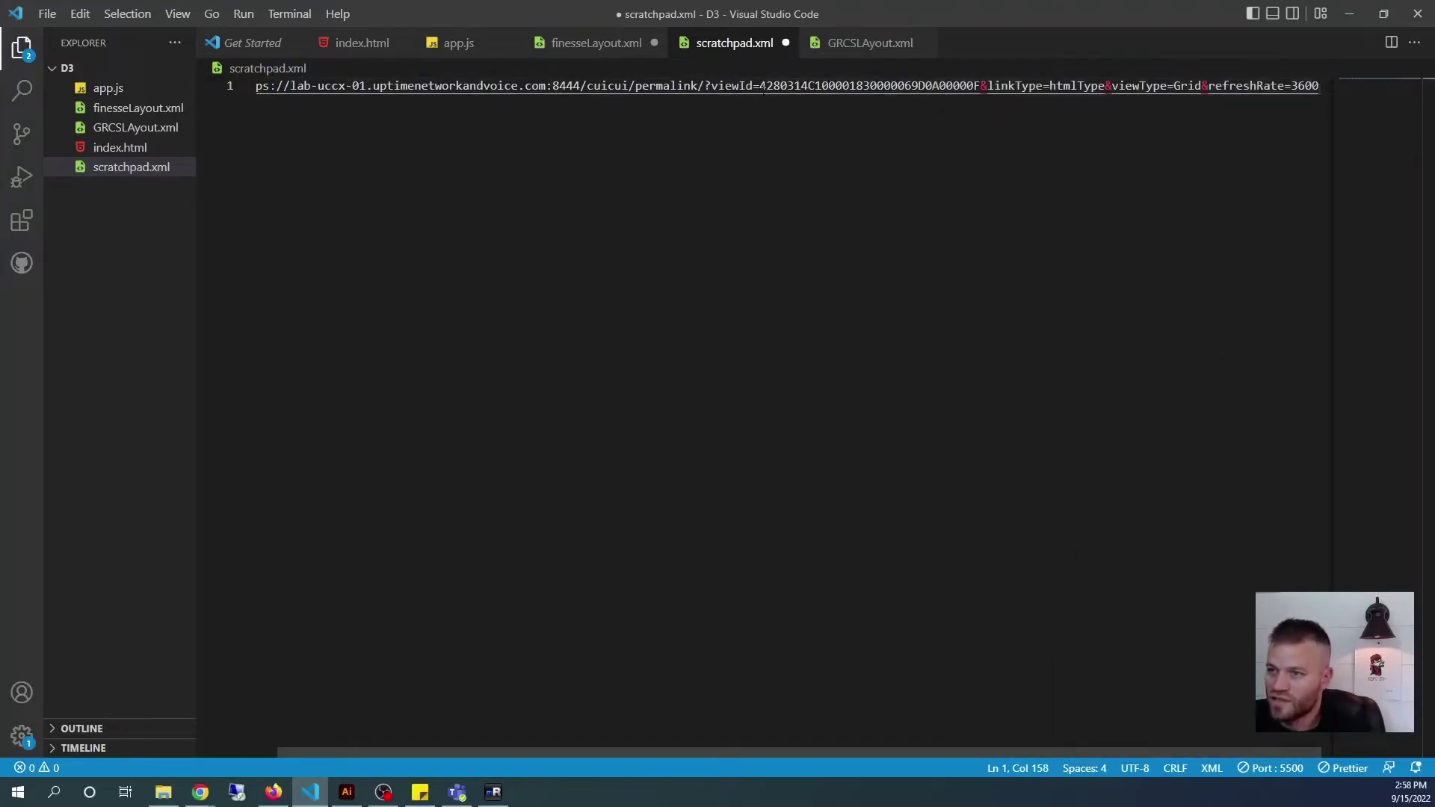
drag(979, 86, 761, 87)
key(ctrl+c)
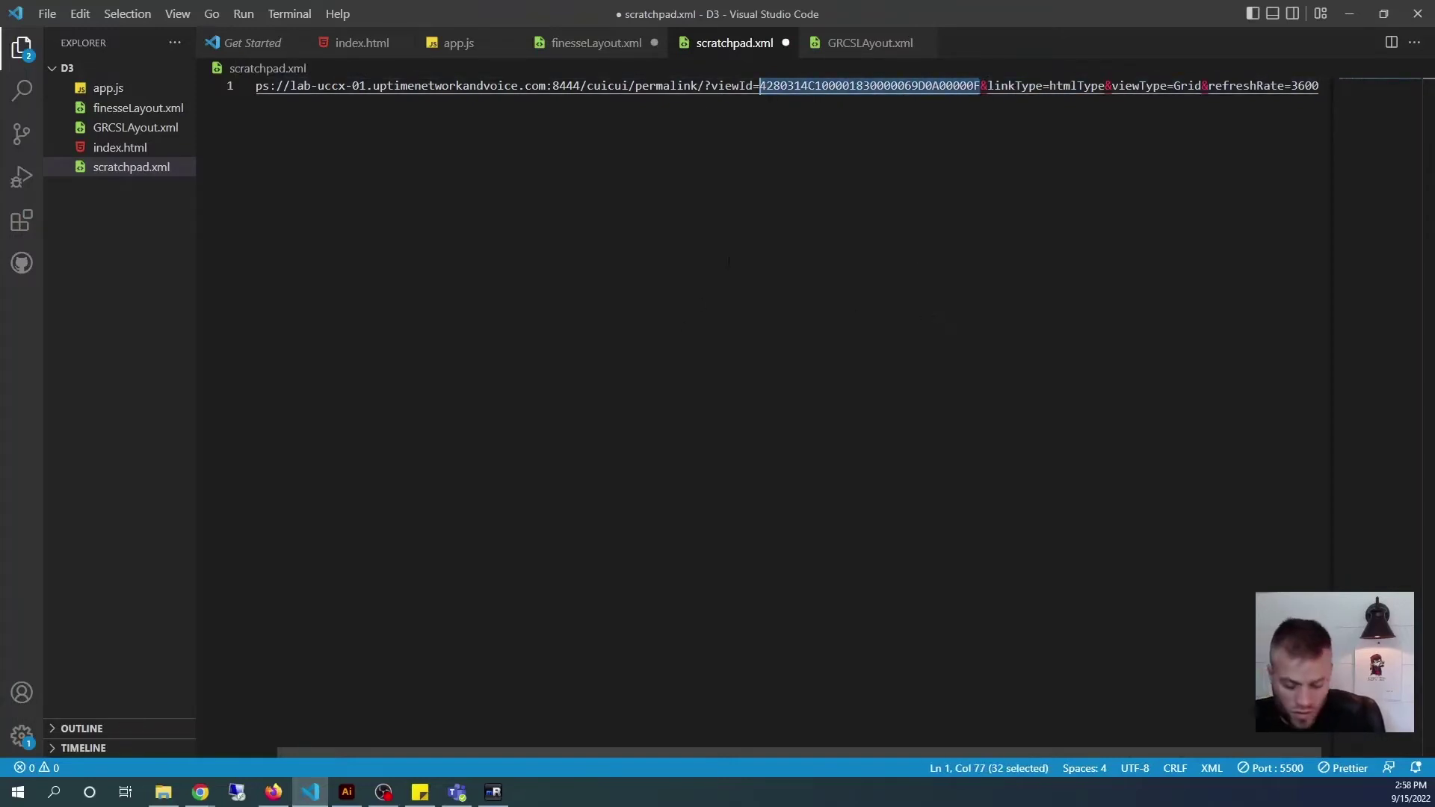
key(ctrl+a)
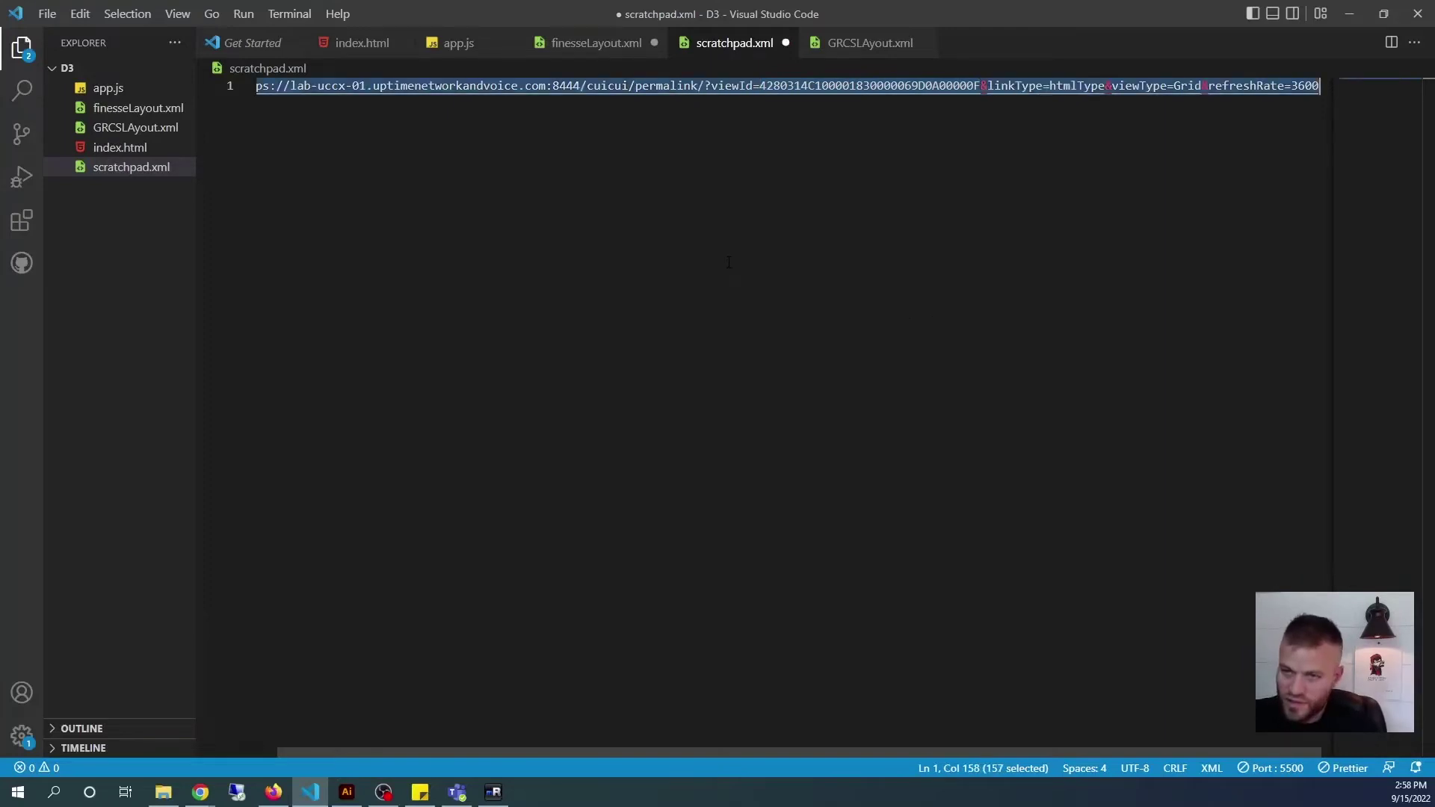
key(BackSpace)
key(ctrl+v)
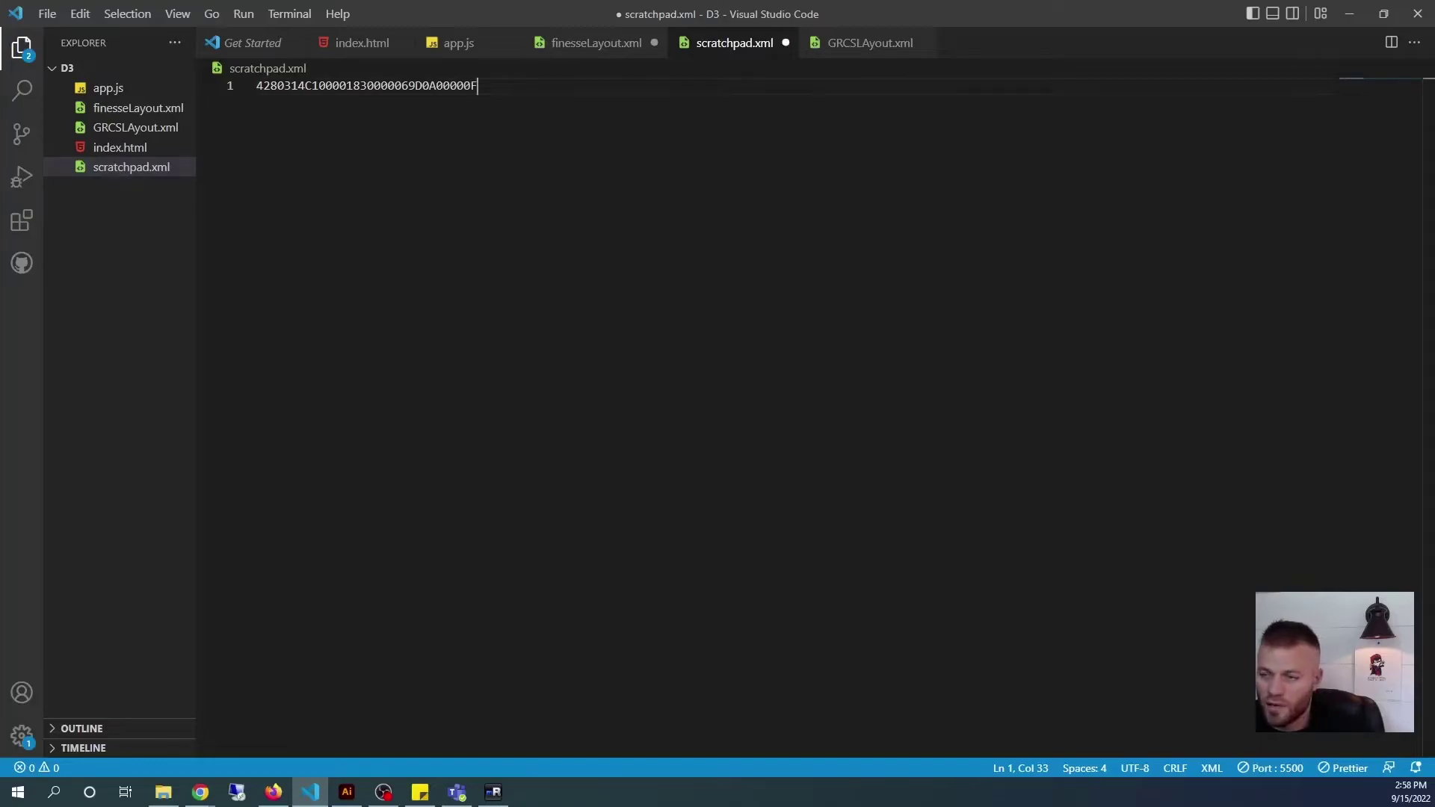
- Switch back to Unified Intelligence Center and finish editing the Finesse Agent Detail report without adding a threshold
key(alt+Tab)
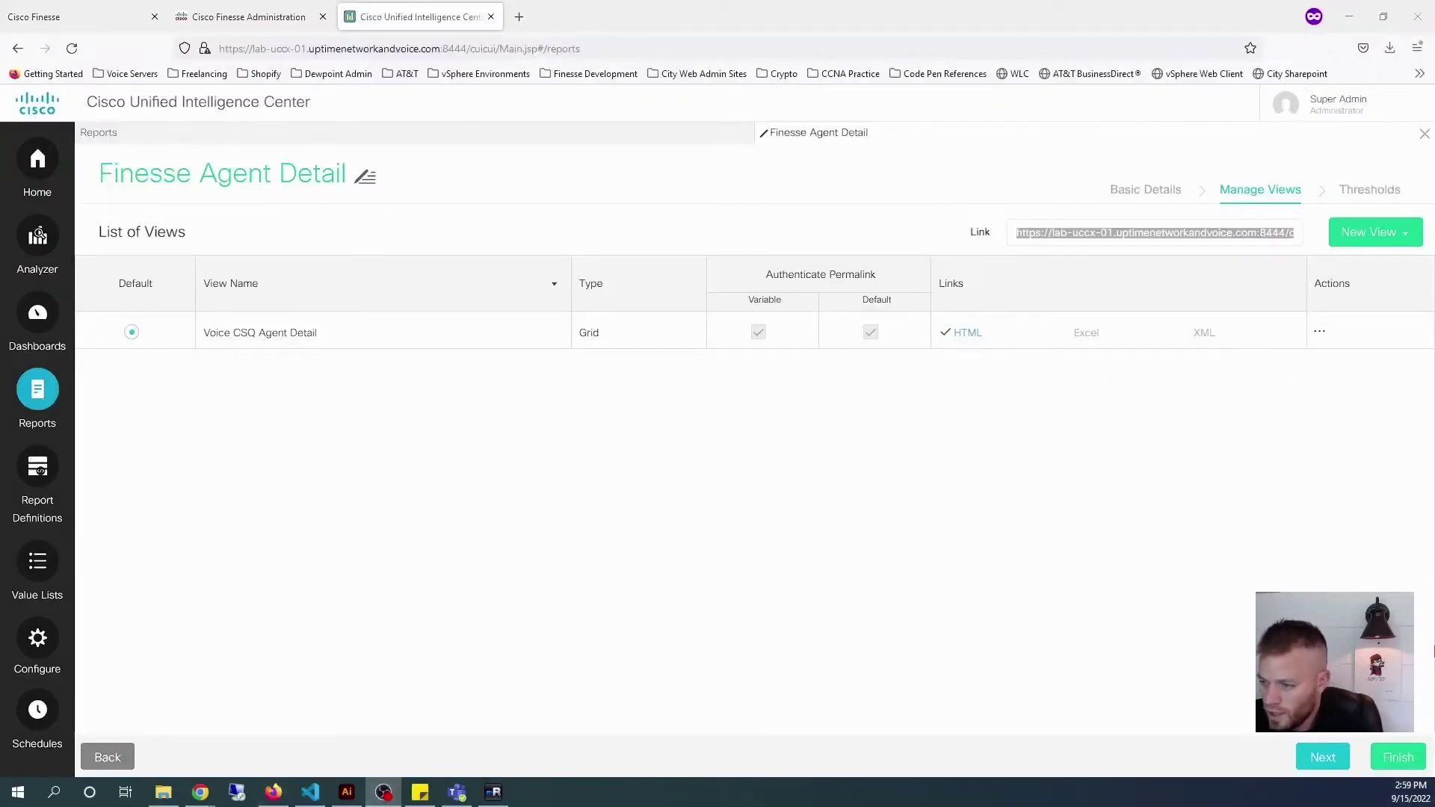
click(1323, 758)
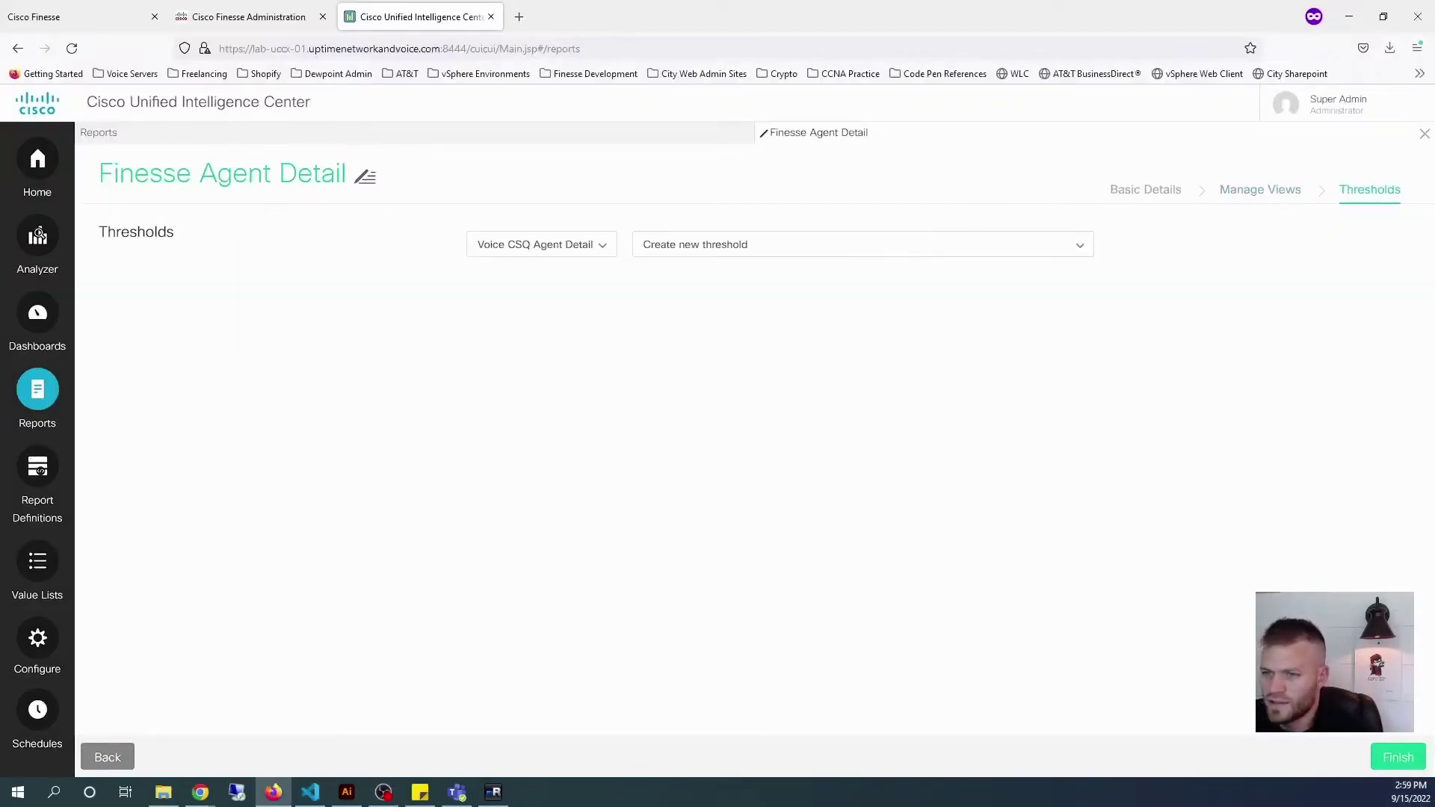
click(1379, 757)
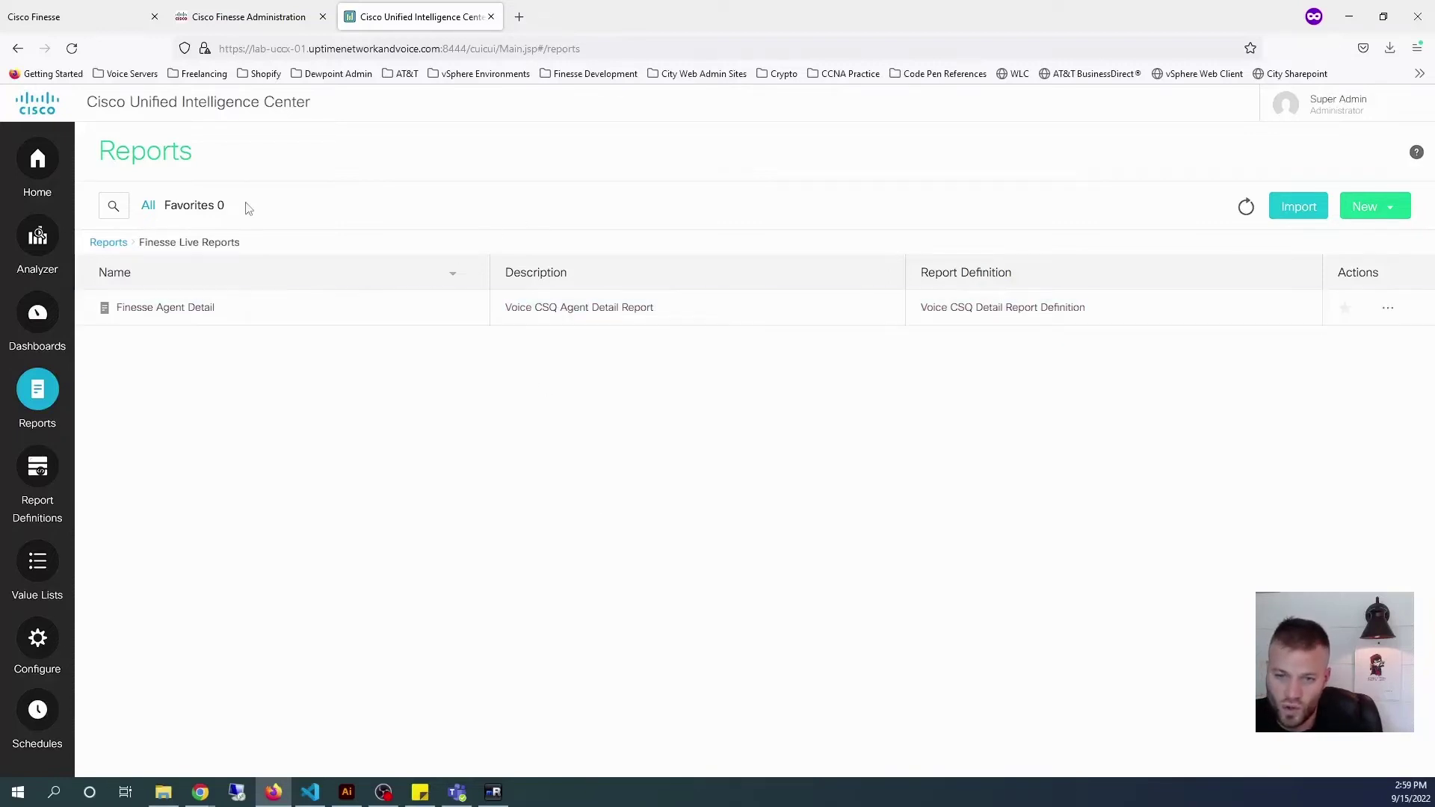
- Open the group permissions for the Finesse Agent Detail report in the Finesse Live Reports folder
click(37, 639)
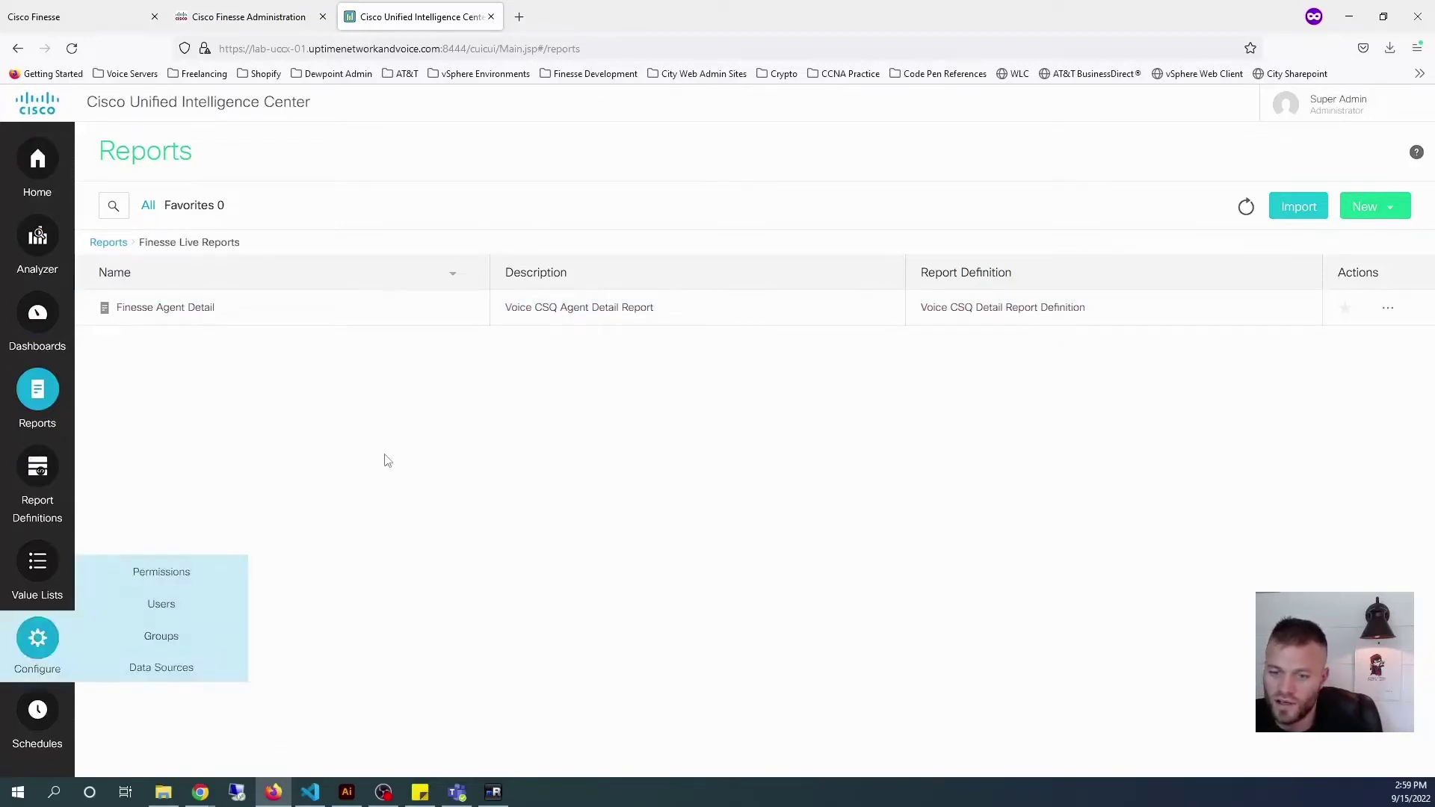
click(181, 579)
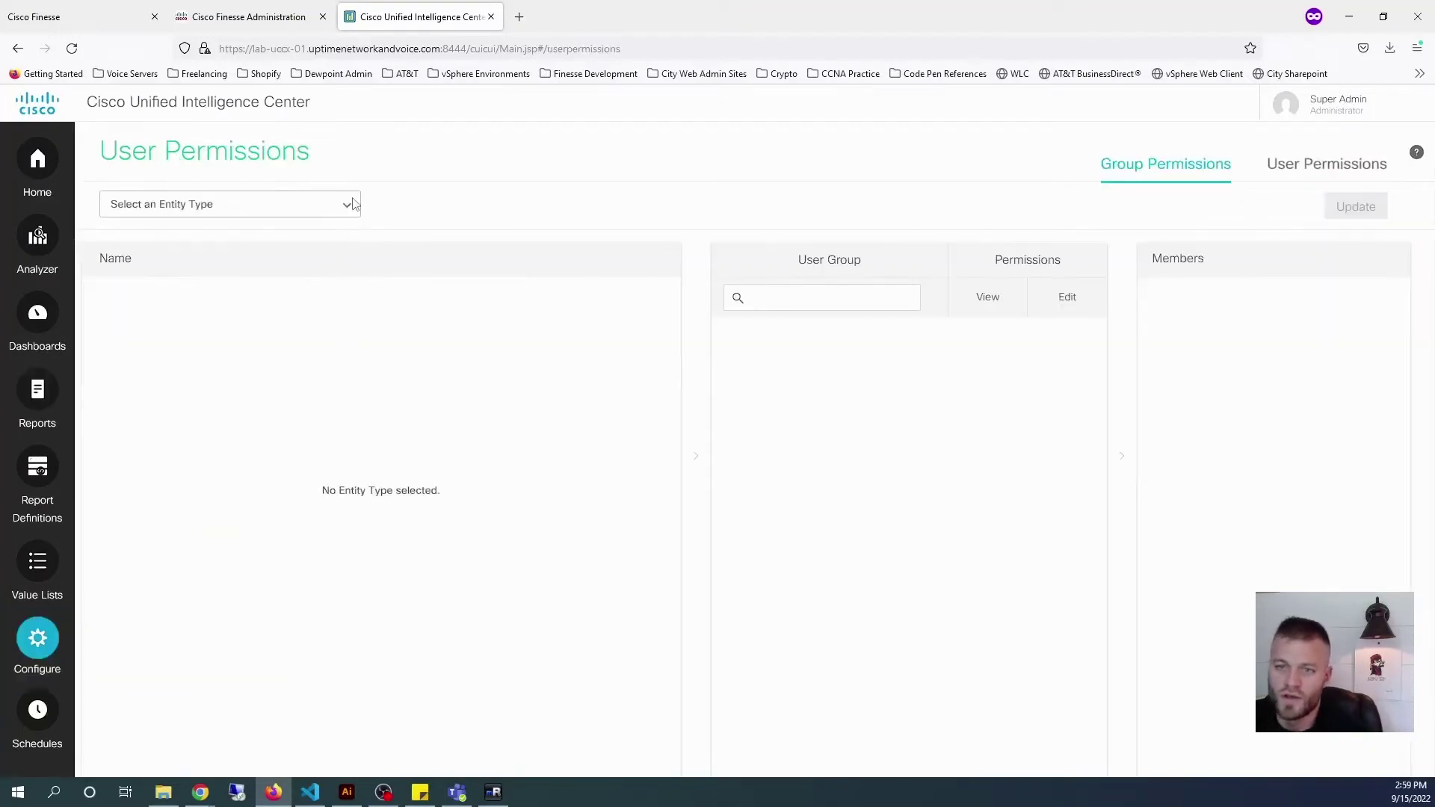
click(354, 207)
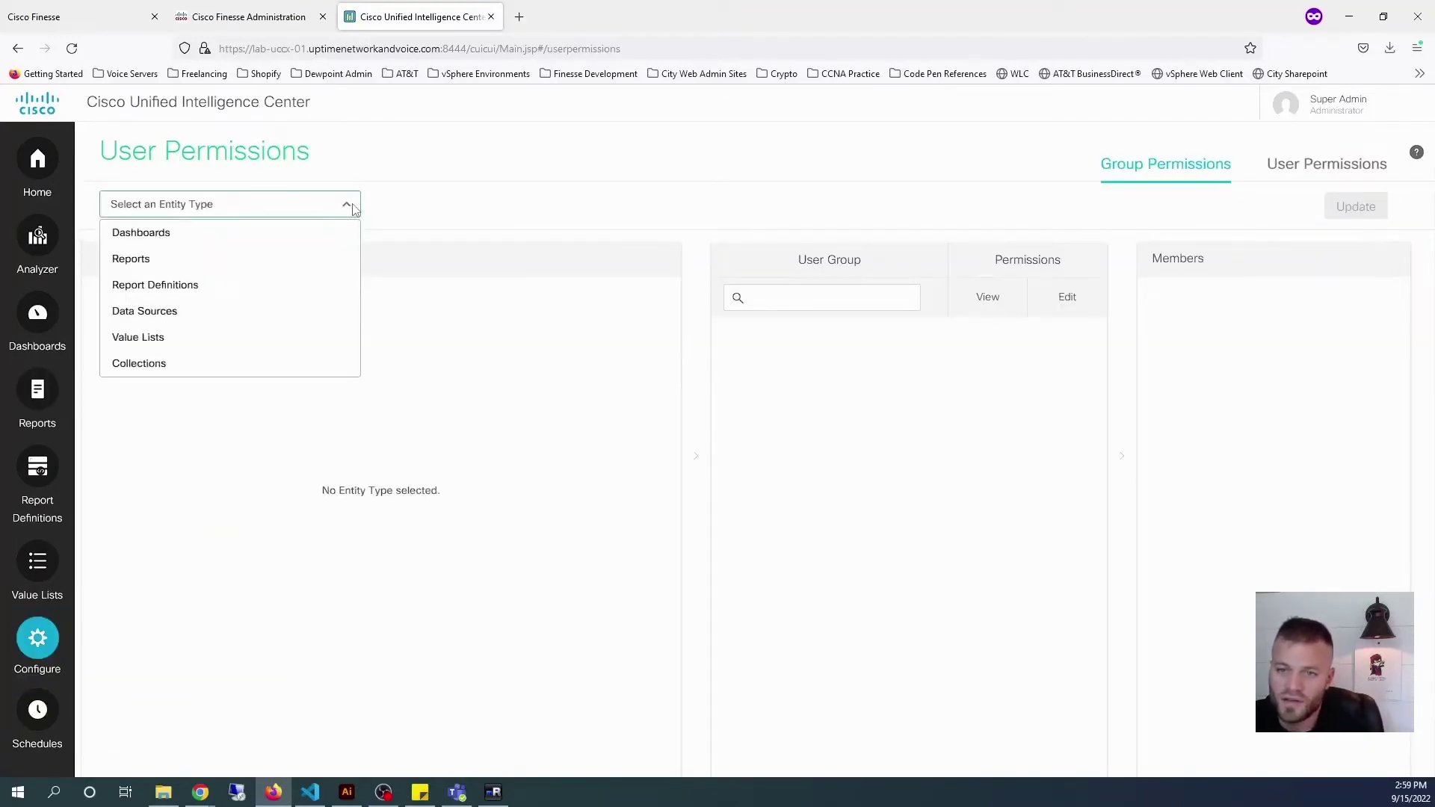
click(244, 260)
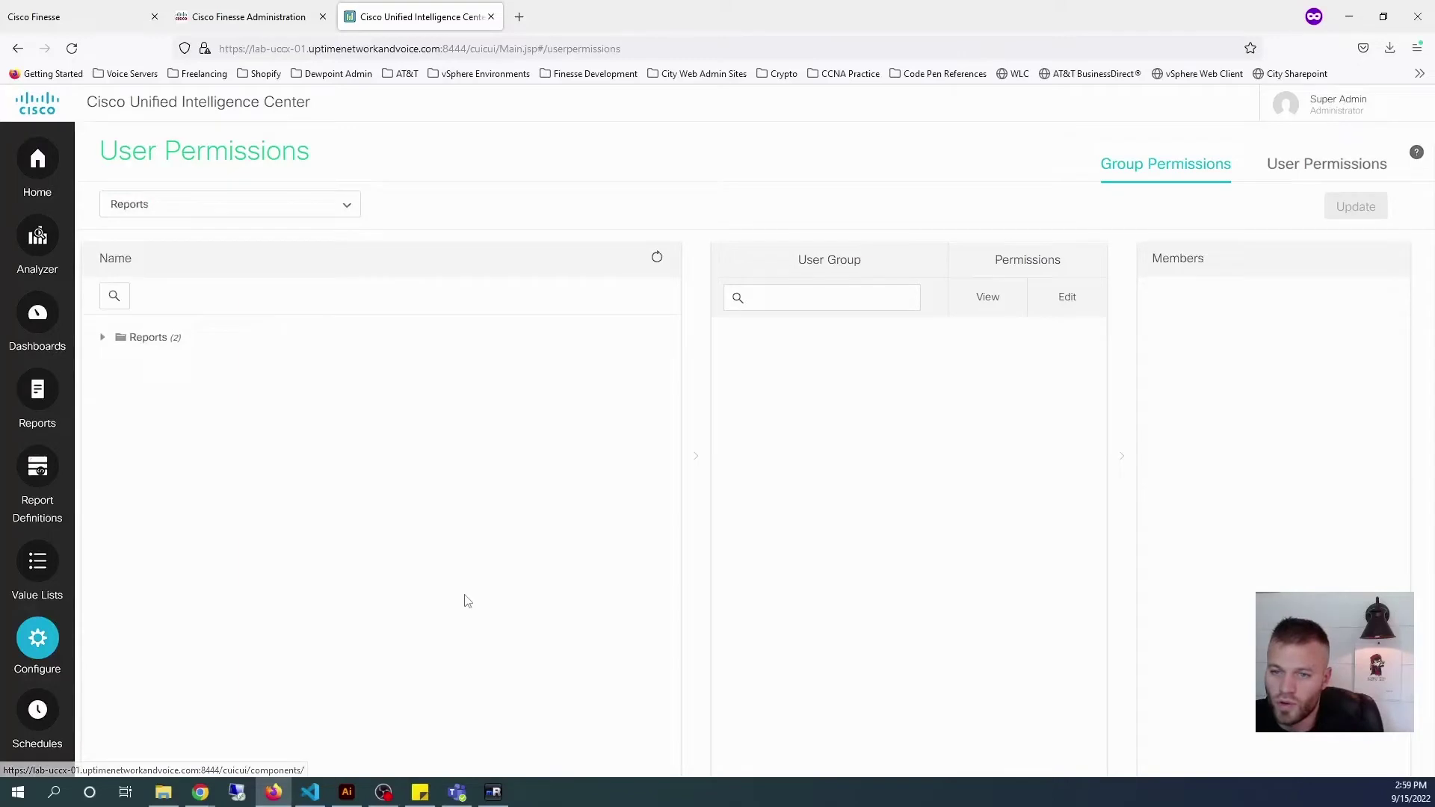
click(103, 338)
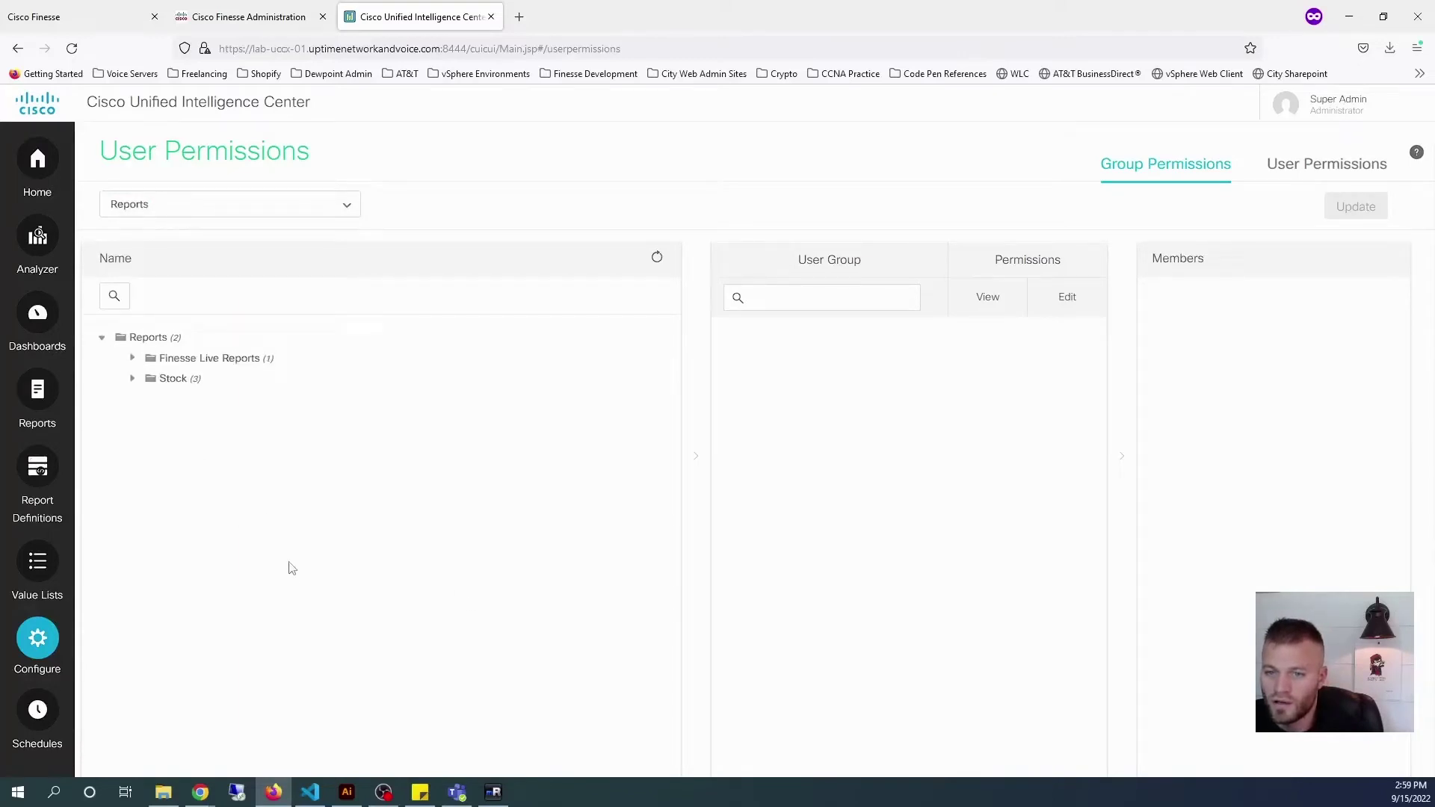
click(132, 359)
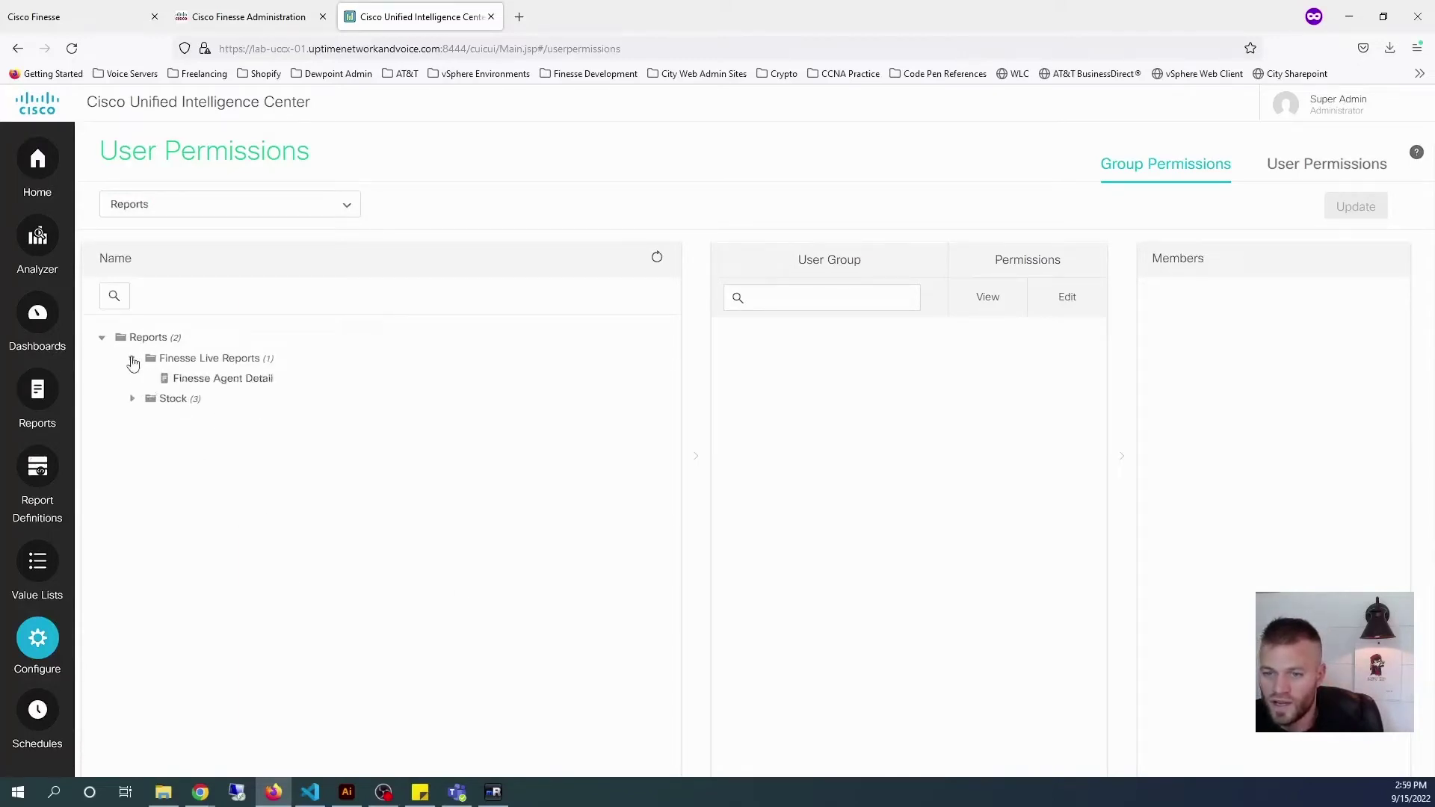
click(257, 381)
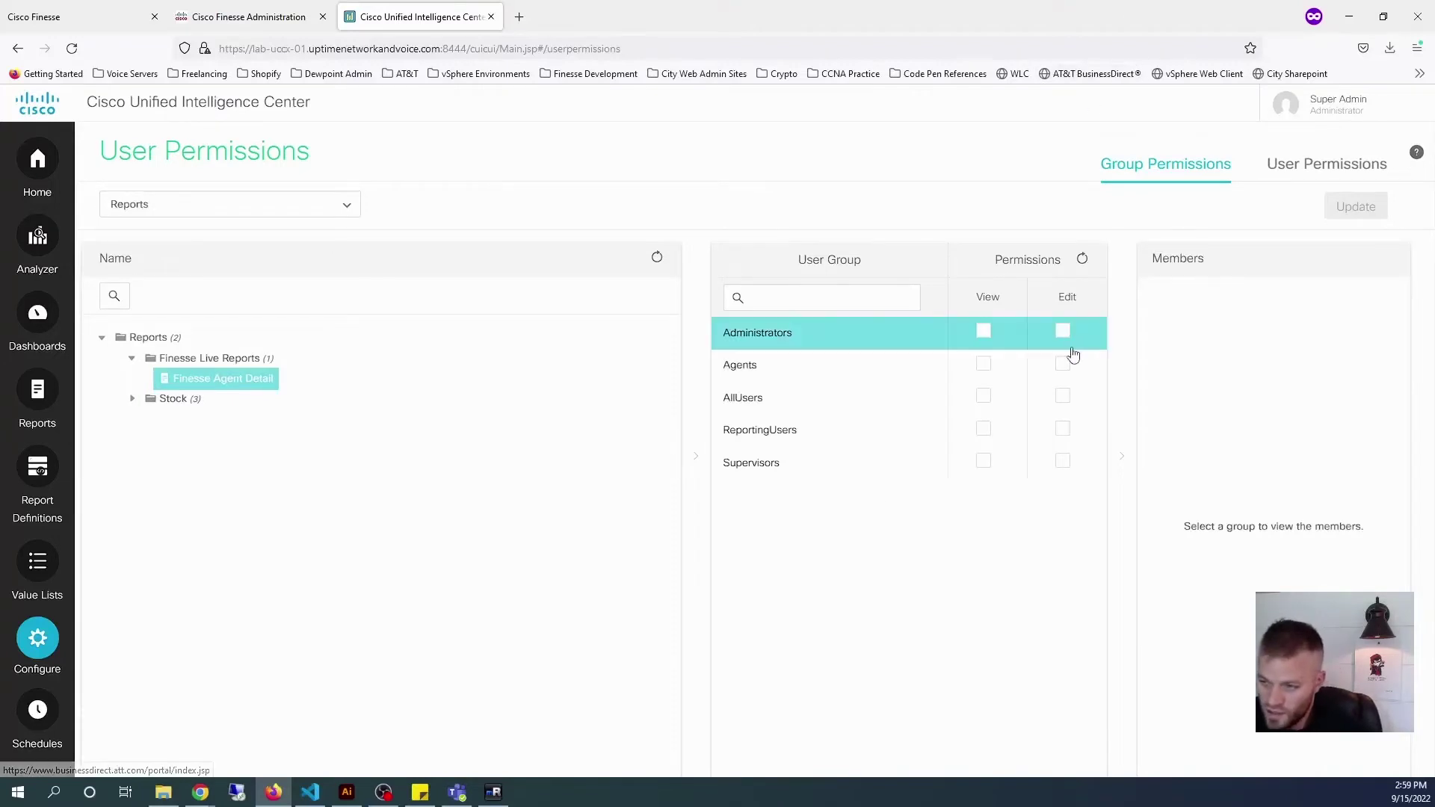
- Grant the Supervisors group View permission on the Finesse Agent Detail report and confirm the update
click(984, 461)
click(1359, 208)
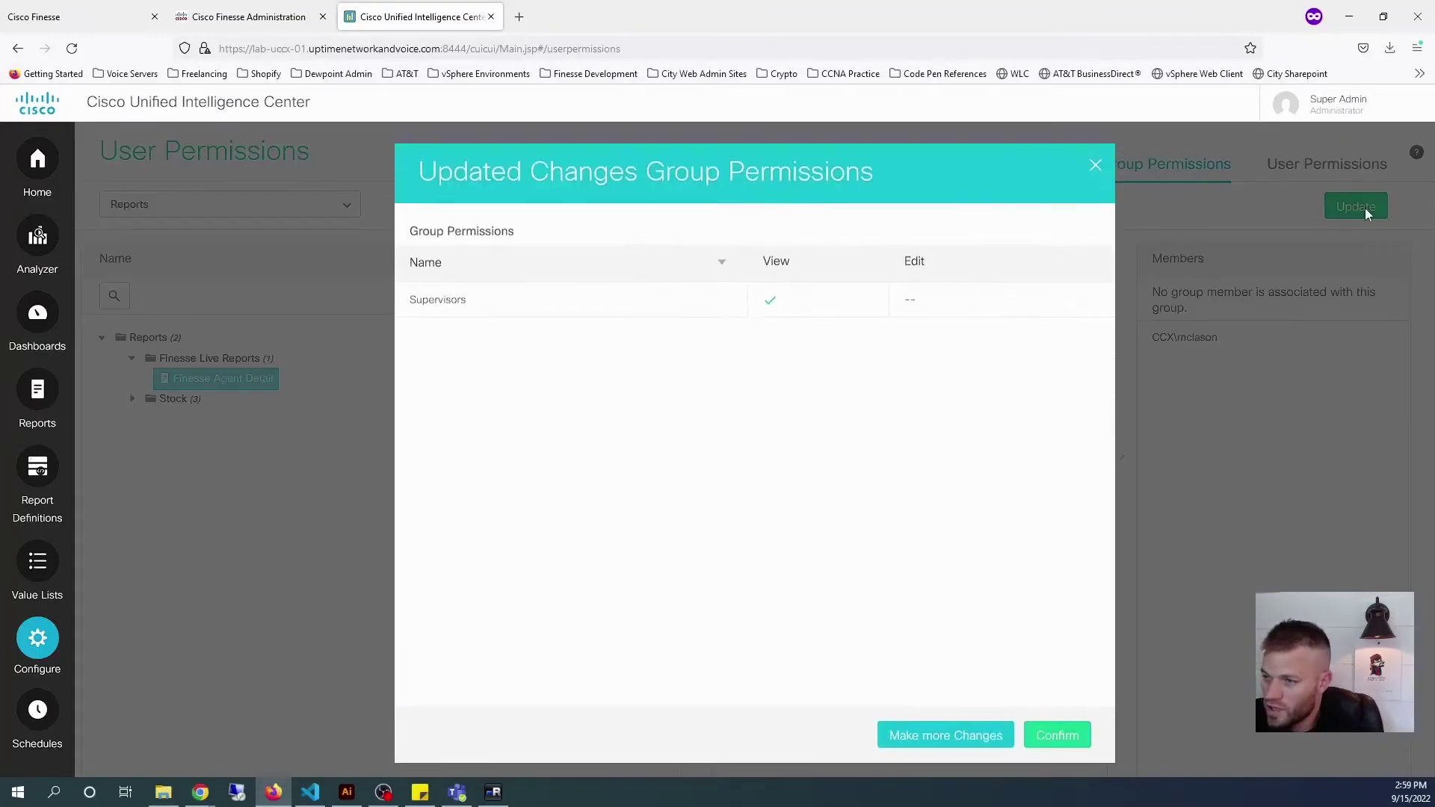
click(1058, 733)
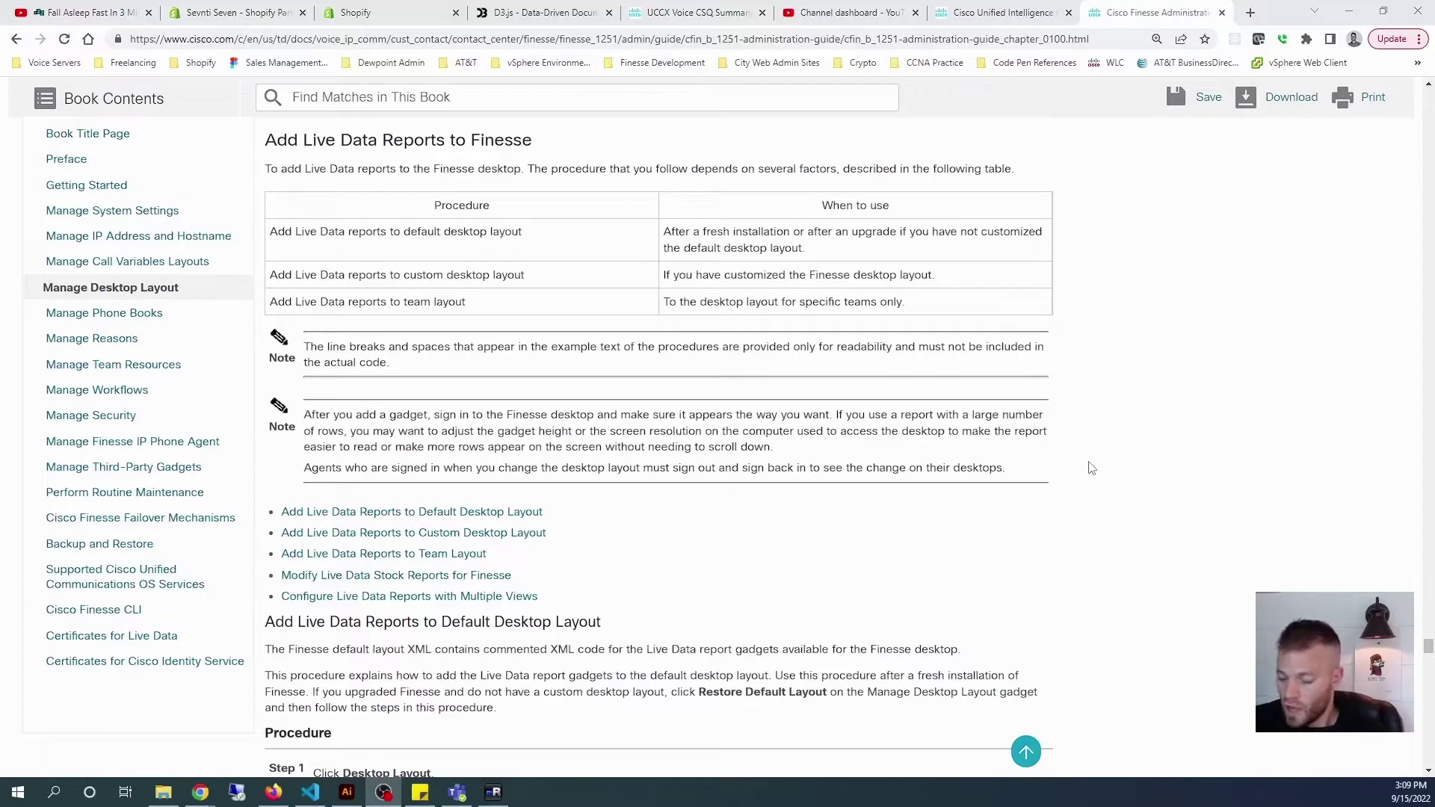
- Read the Add Live Data Reports to Finesse section of Cisco's administration guide, through the default desktop layout procedure and gadget height example
drag(535, 141, 265, 146)
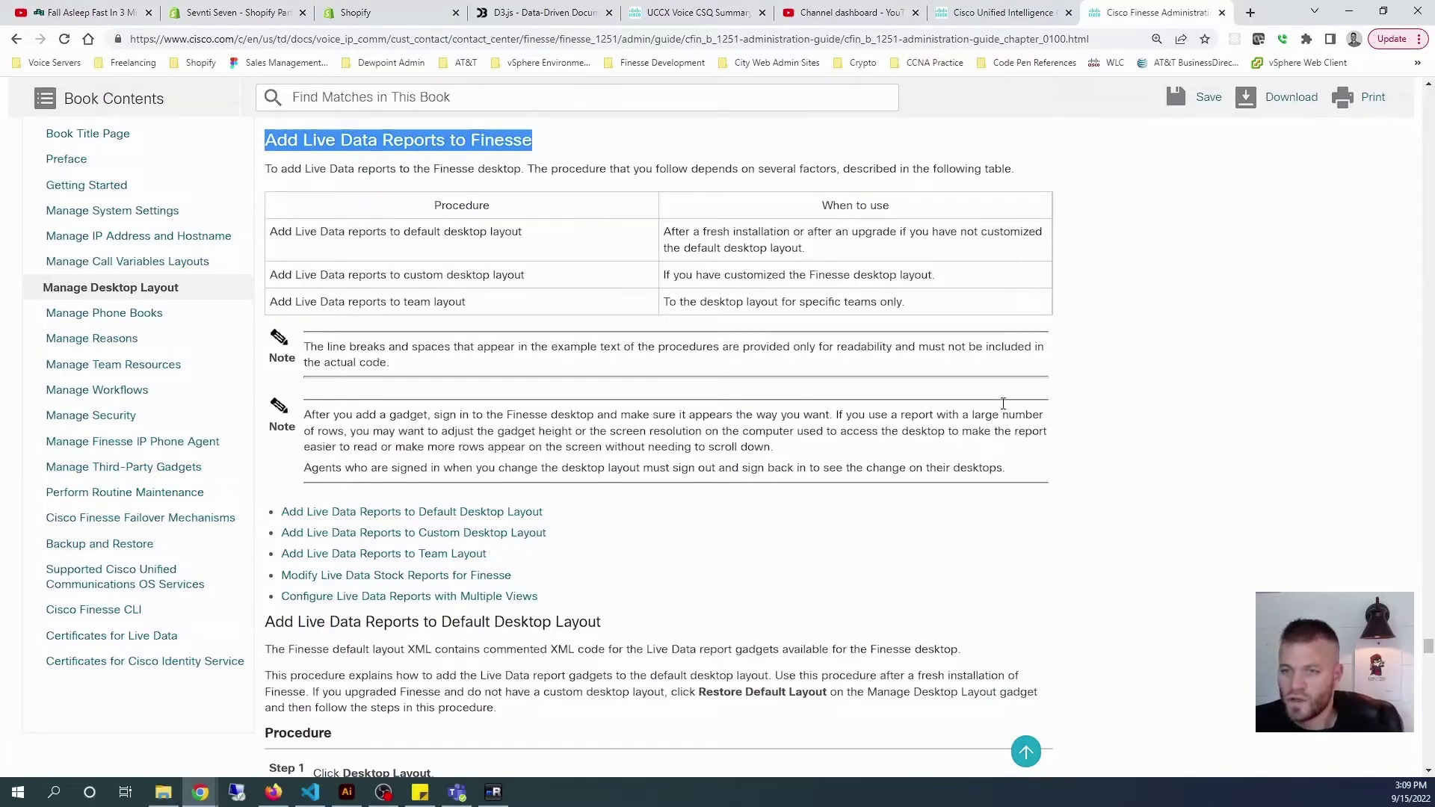
scroll(845, 485, down, 1)
scroll(845, 484, down, 1)
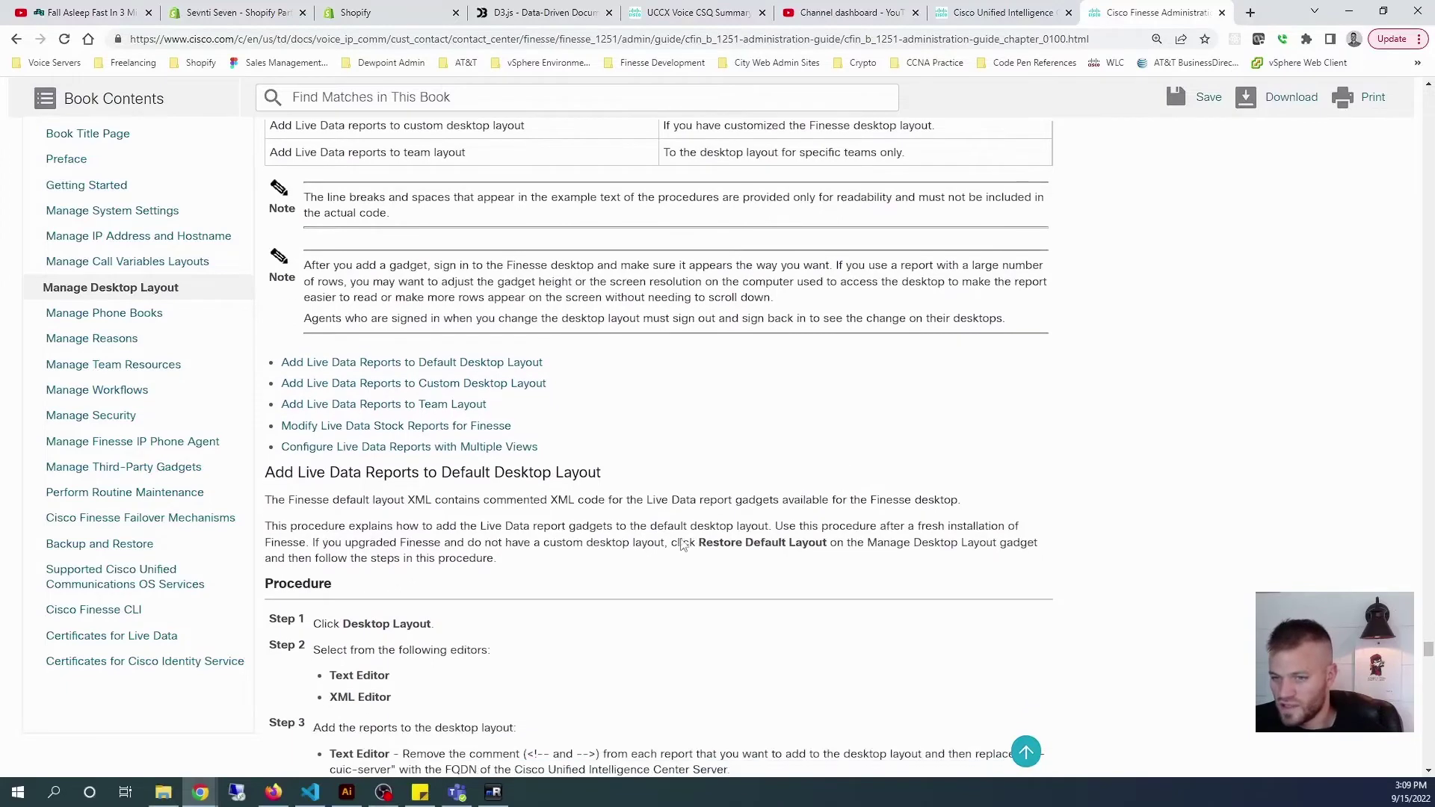
scroll(559, 589, down, 1)
scroll(560, 590, down, 1)
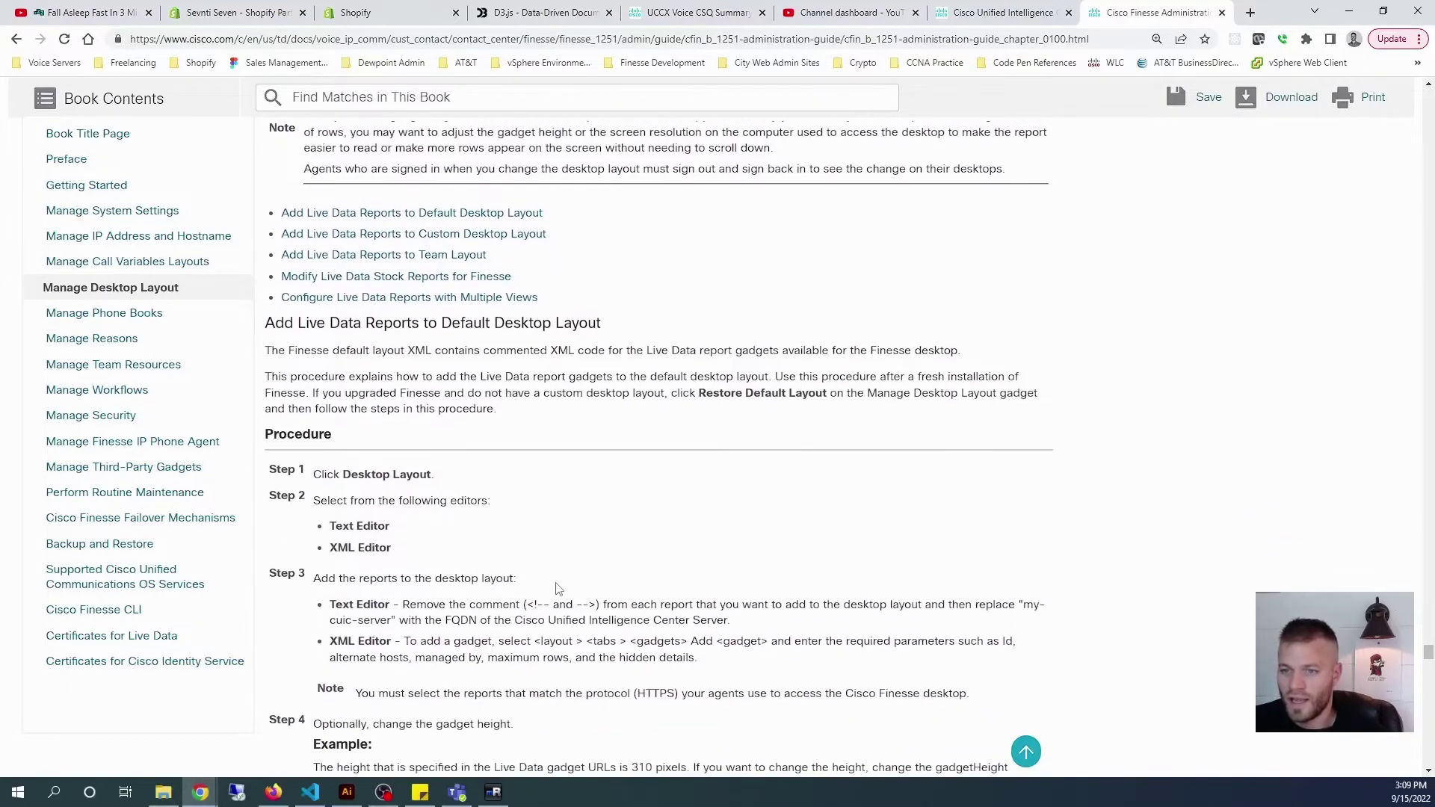
scroll(534, 519, down, 1)
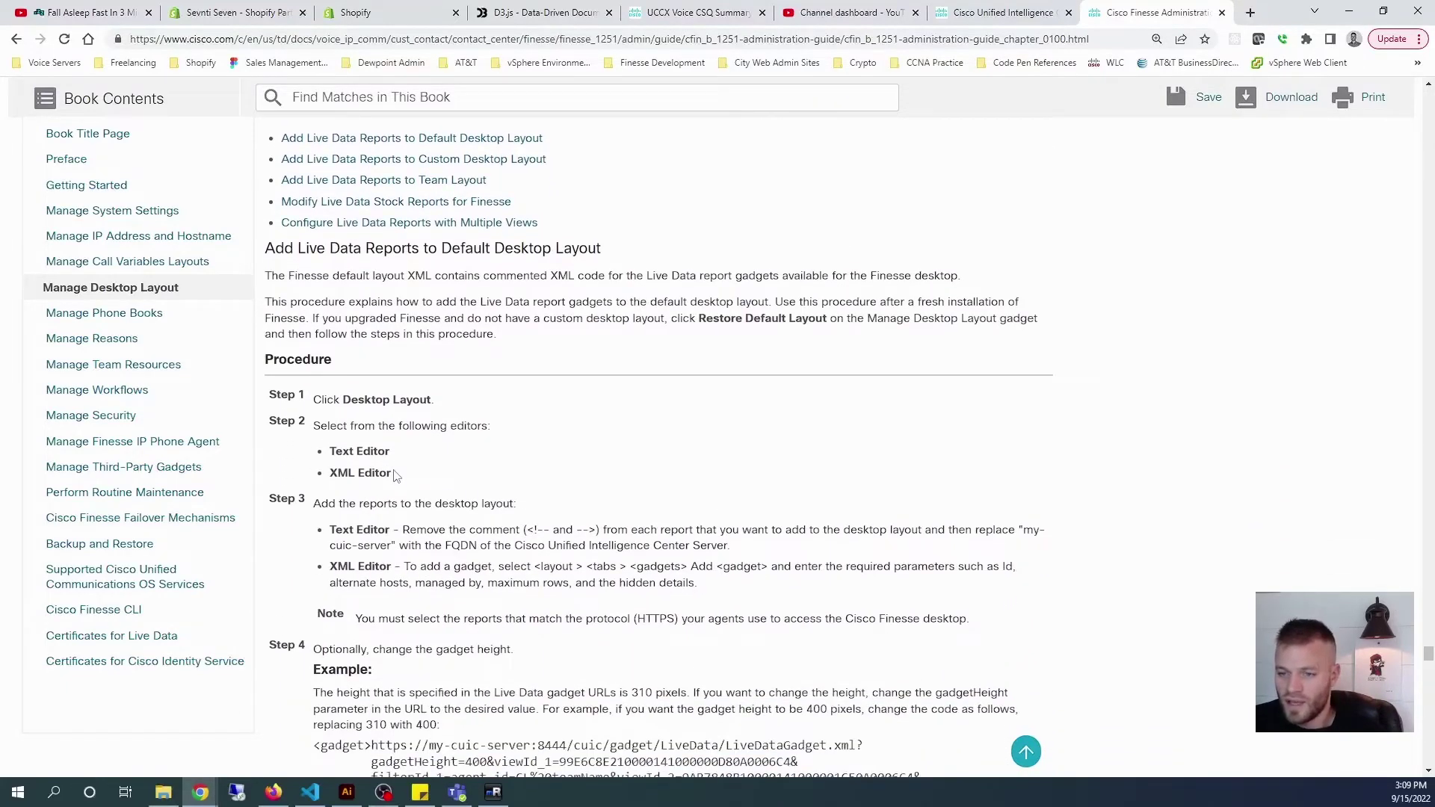
scroll(412, 351, down, 1)
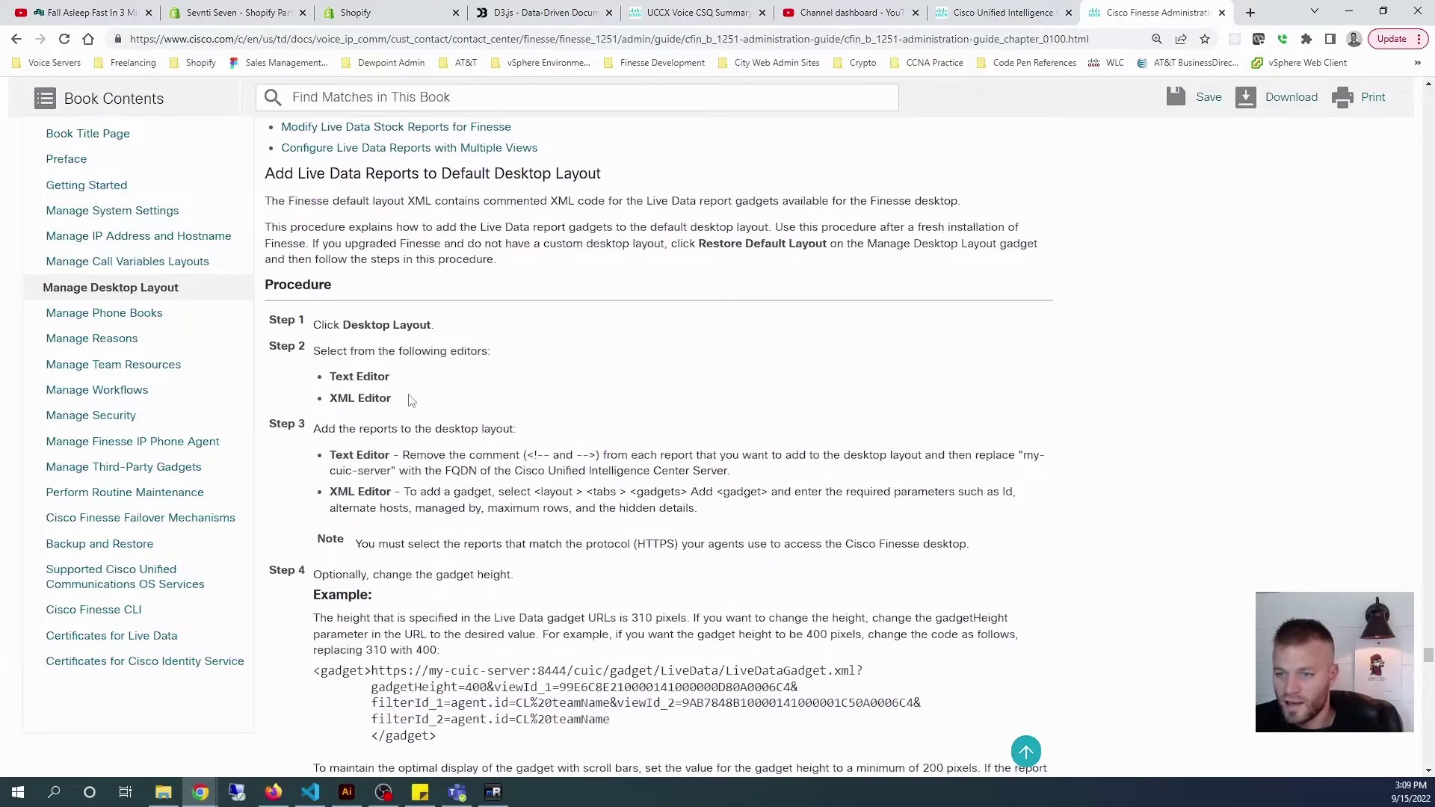
scroll(412, 404, down, 1)
scroll(396, 314, down, 1)
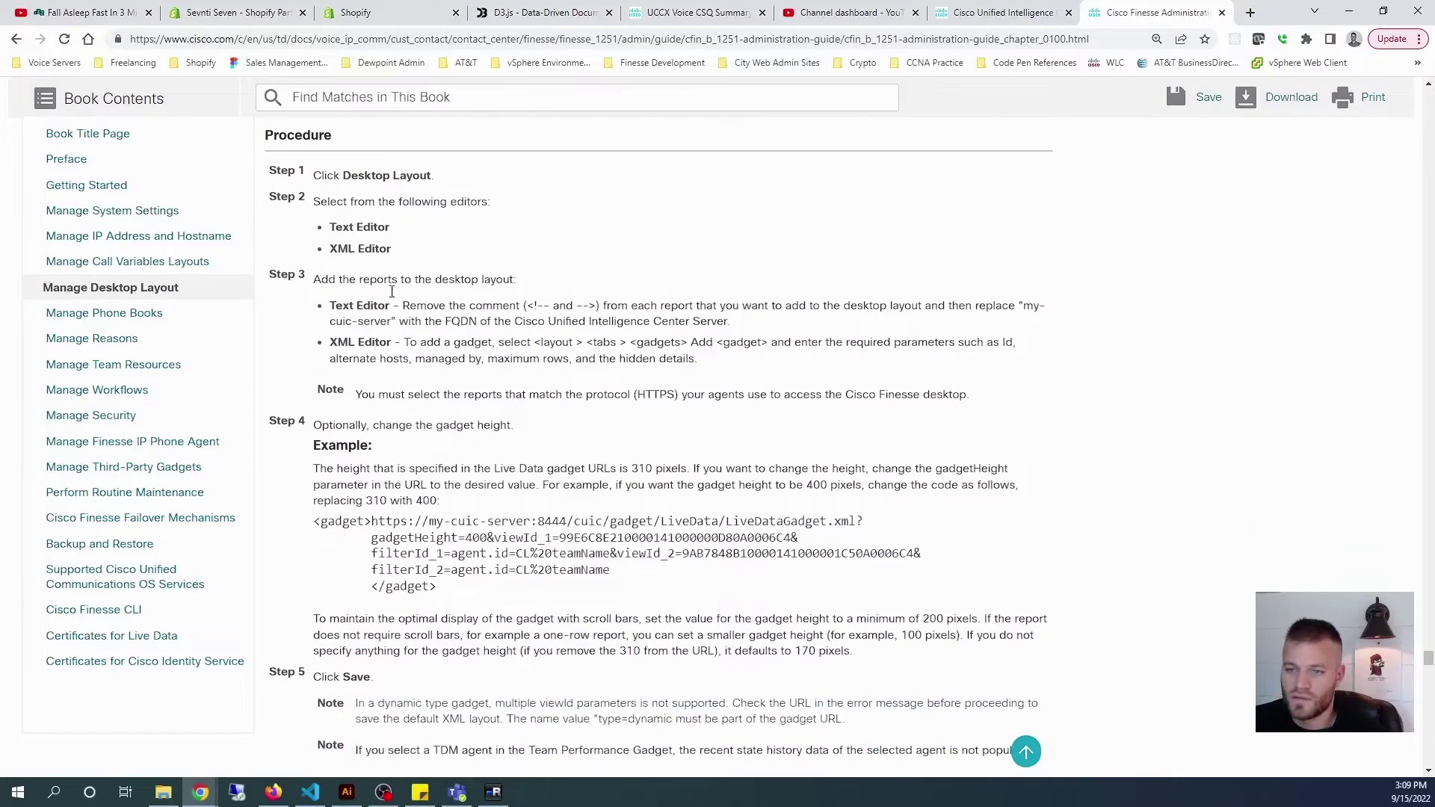
scroll(580, 410, down, 1)
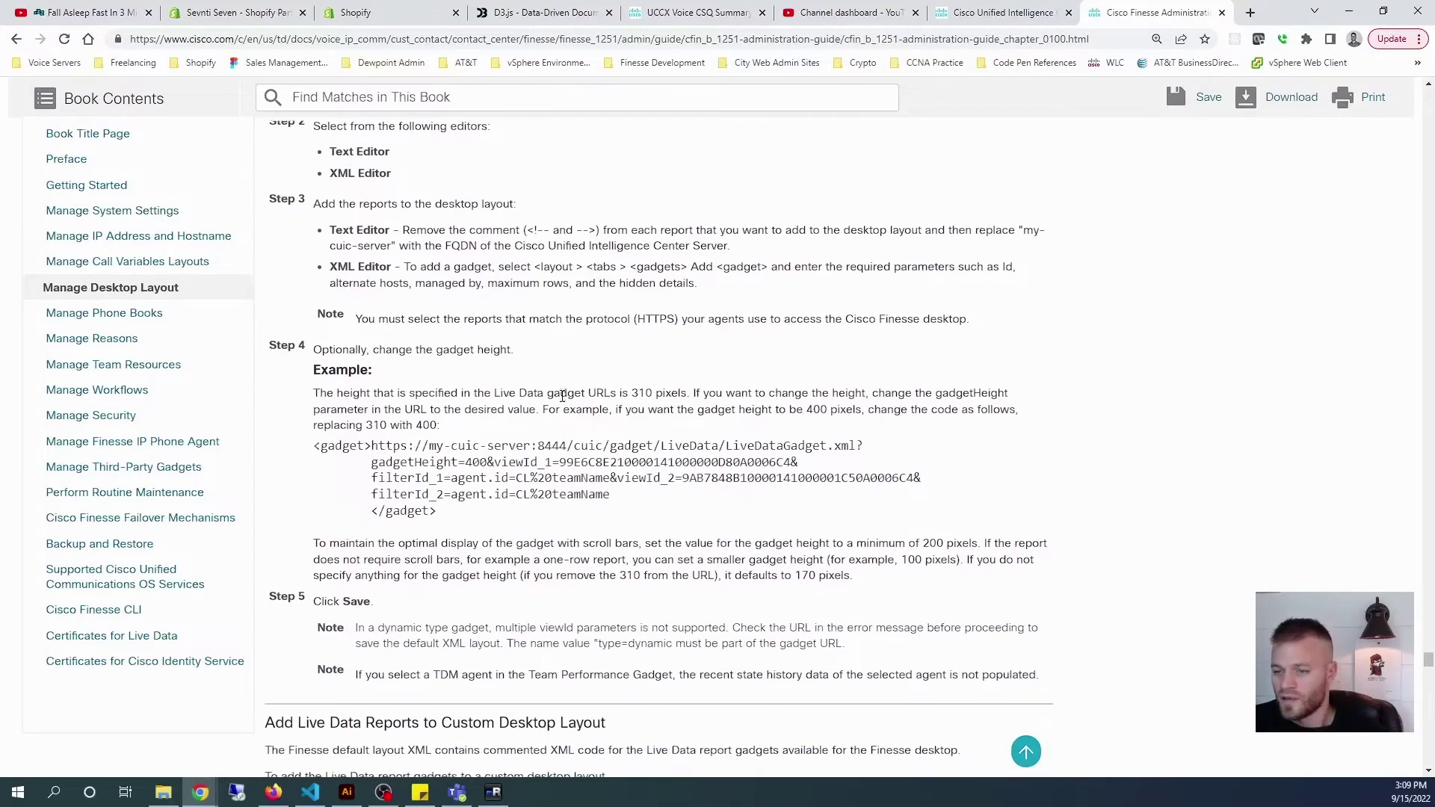
scroll(663, 482, down, 1)
scroll(449, 438, down, 1)
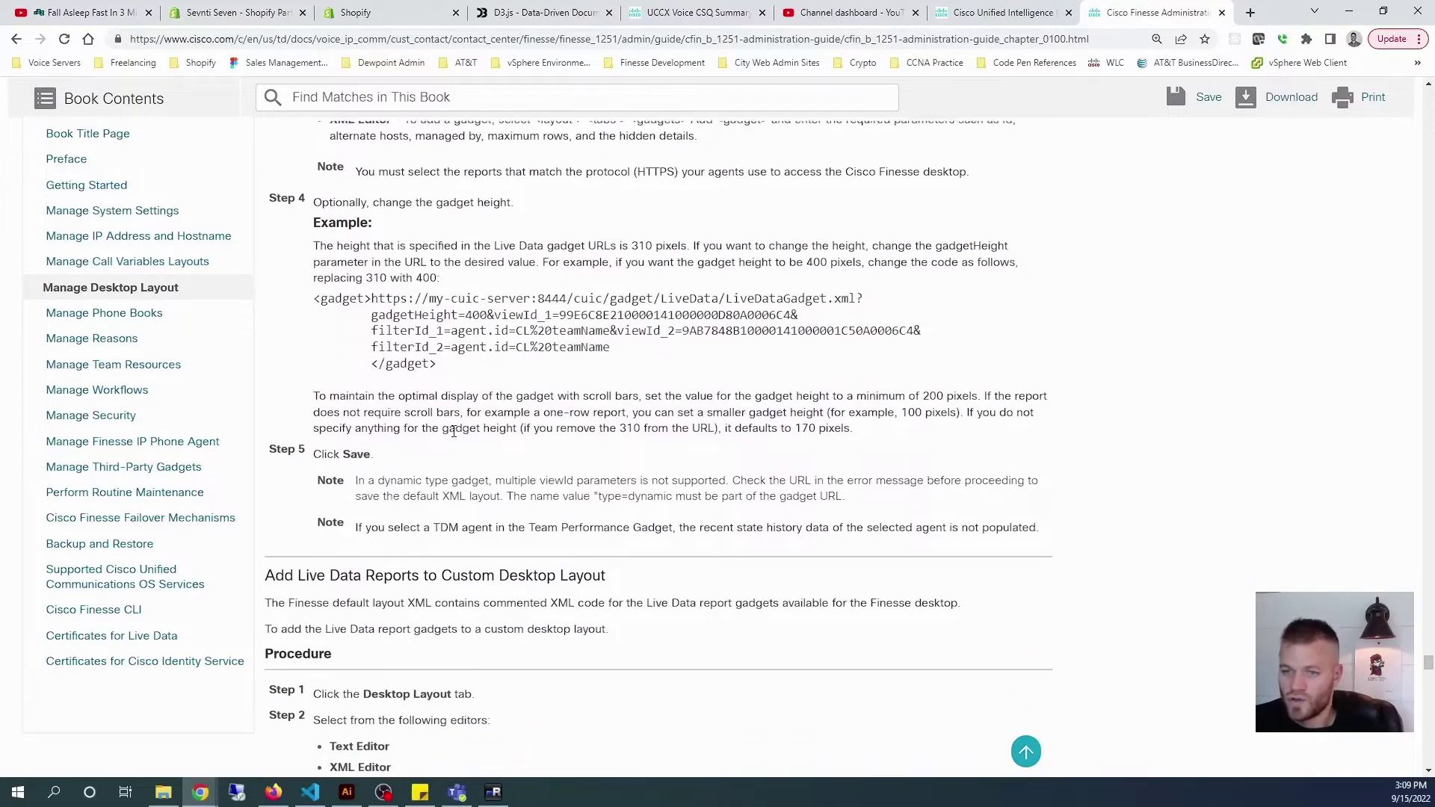
- Copy the complete example gadget element with gadgetHeight=400 from Step 4 of the default desktop layout procedure
drag(438, 363, 313, 299)
right_click(411, 342)
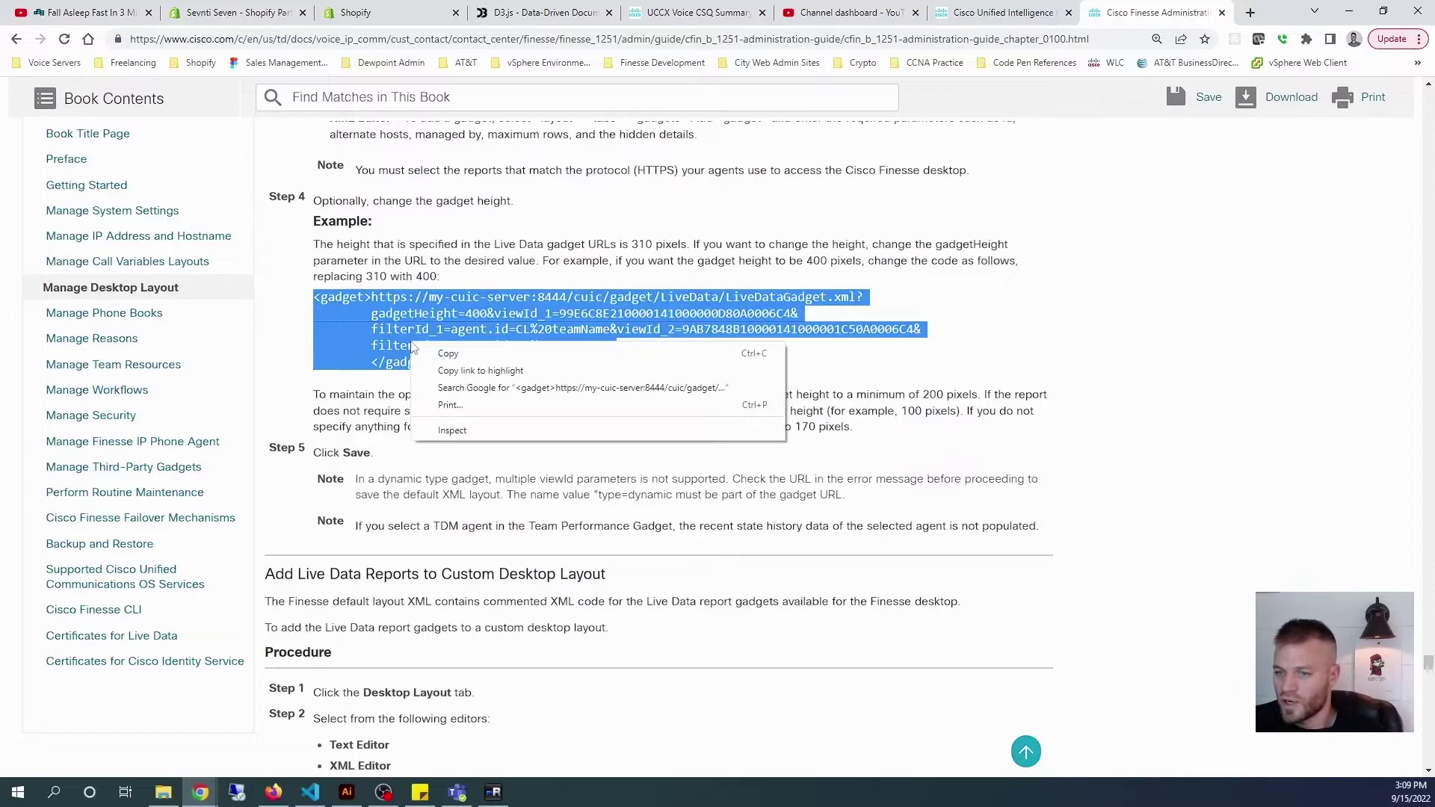
click(497, 353)
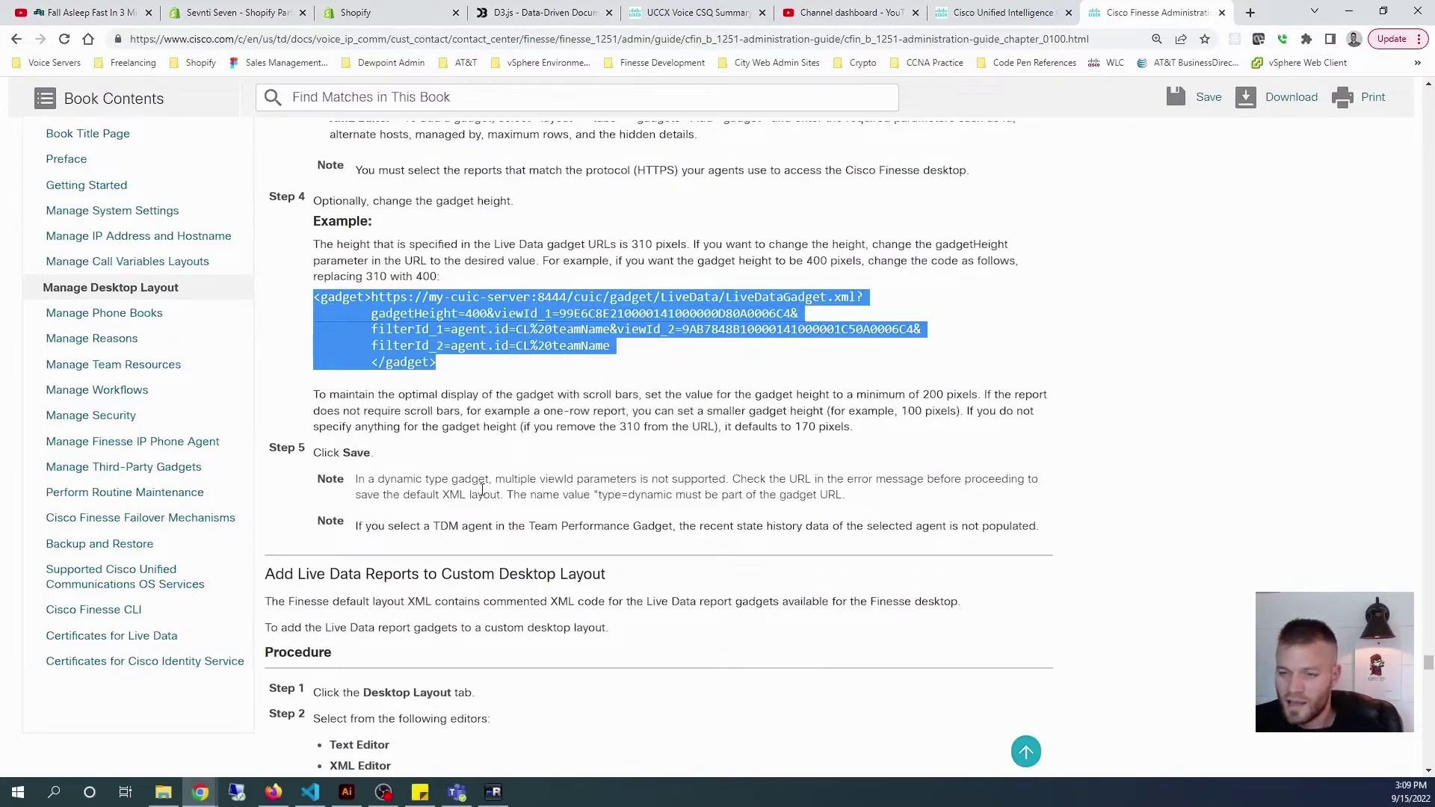
- Switch to Visual Studio Code and paste the copied example gadget element on line 3 of scratchpad.xml, with the editor display enlarged
click(310, 792)
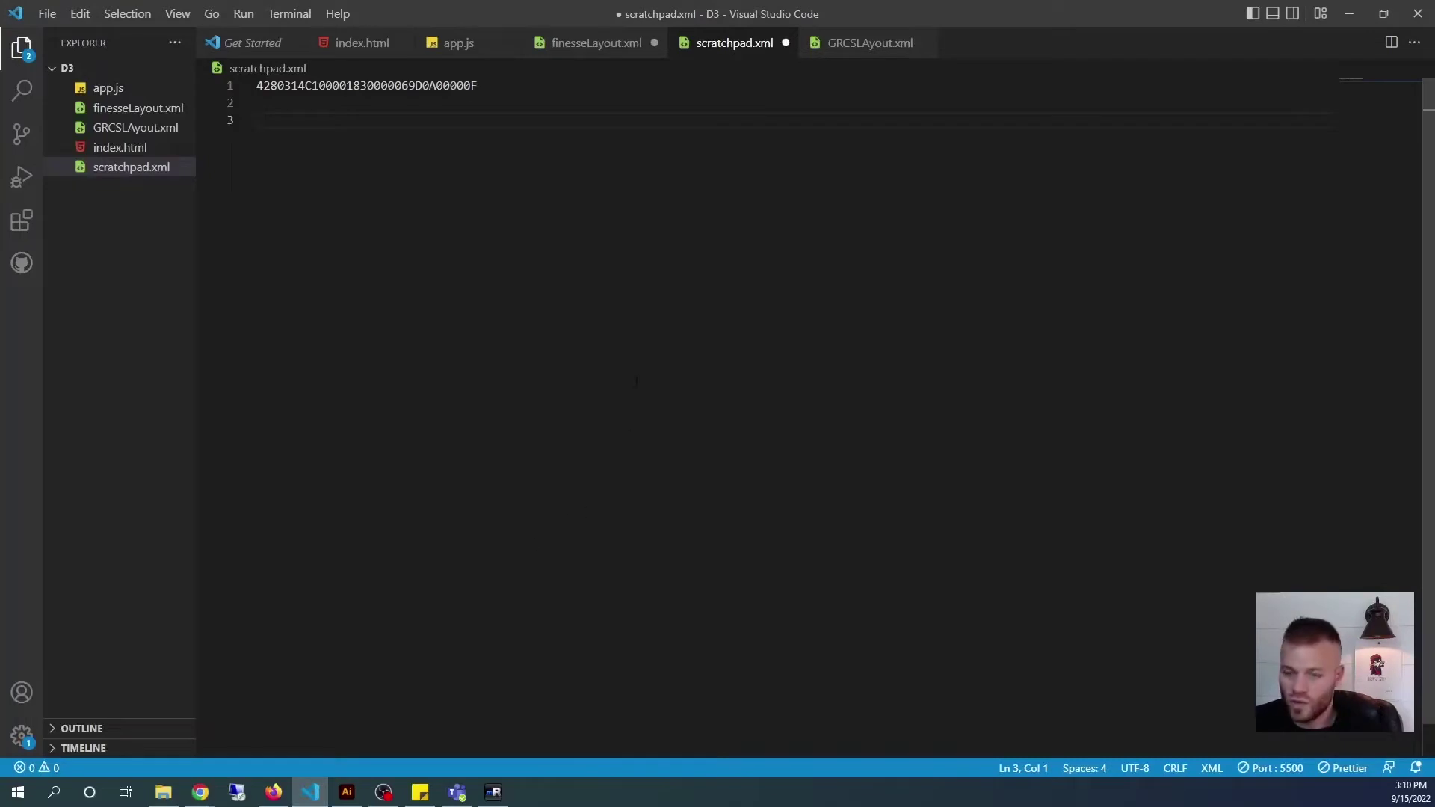
key(ctrl+equal)
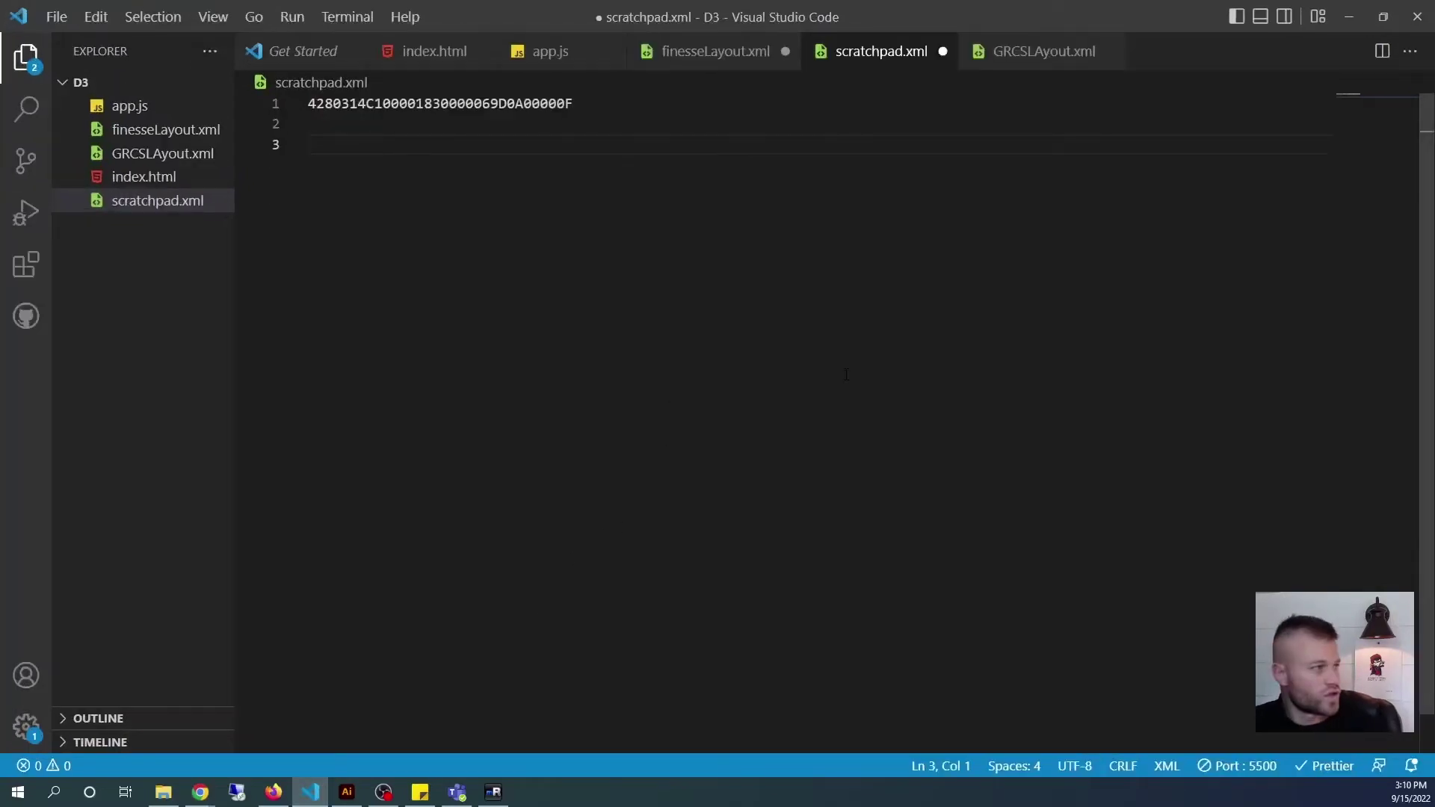
key(ctrl+equal)
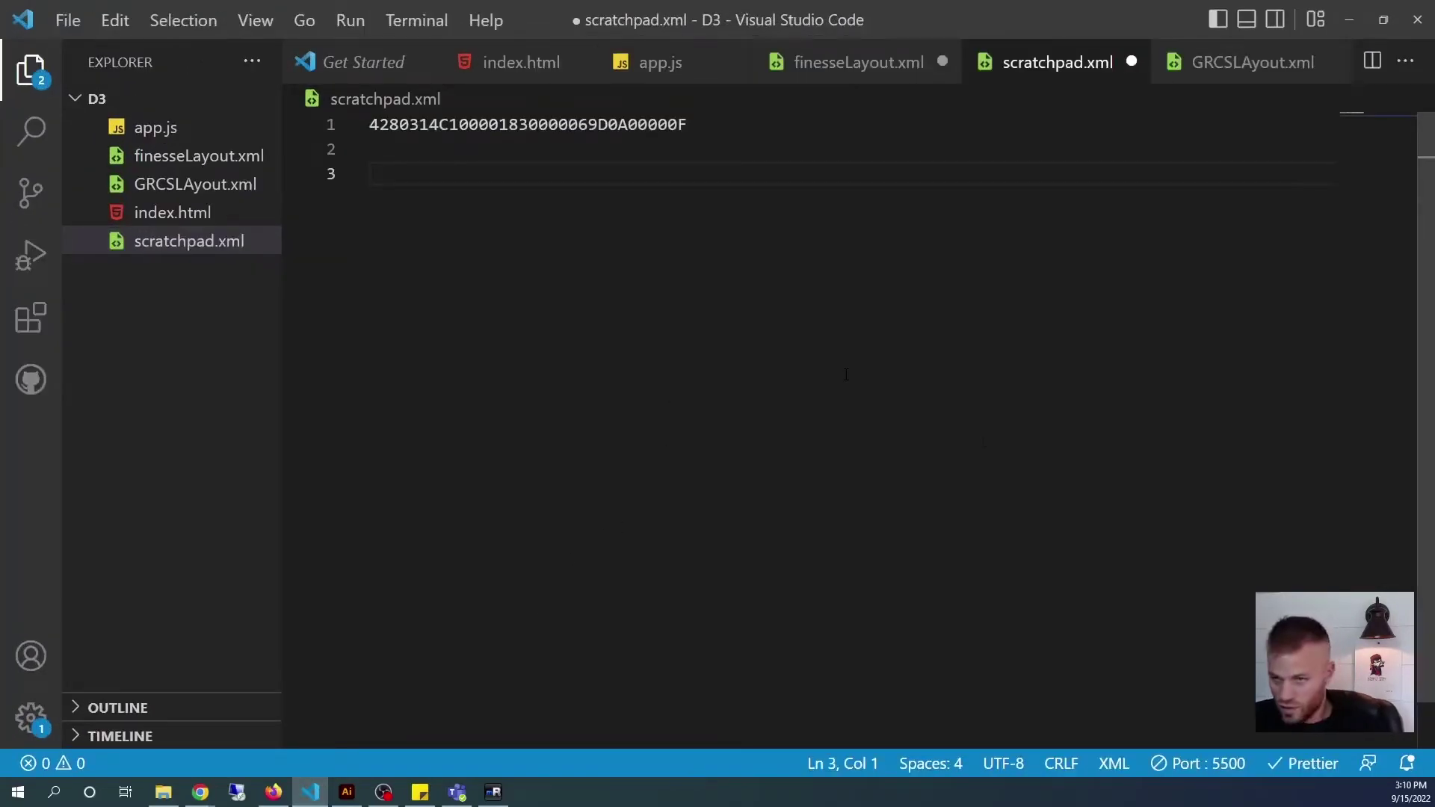
key(ctrl+equal)
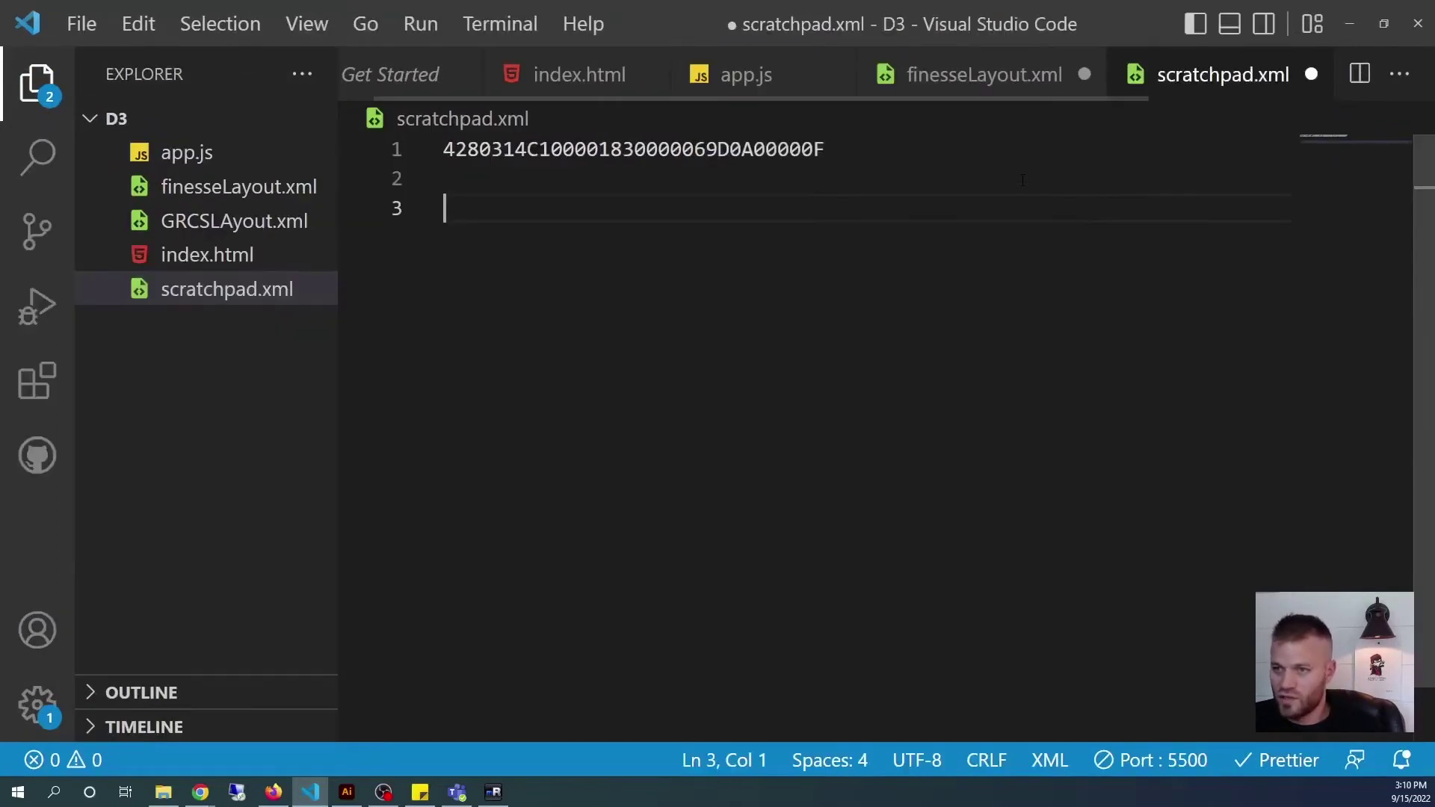
key(ctrl+v)
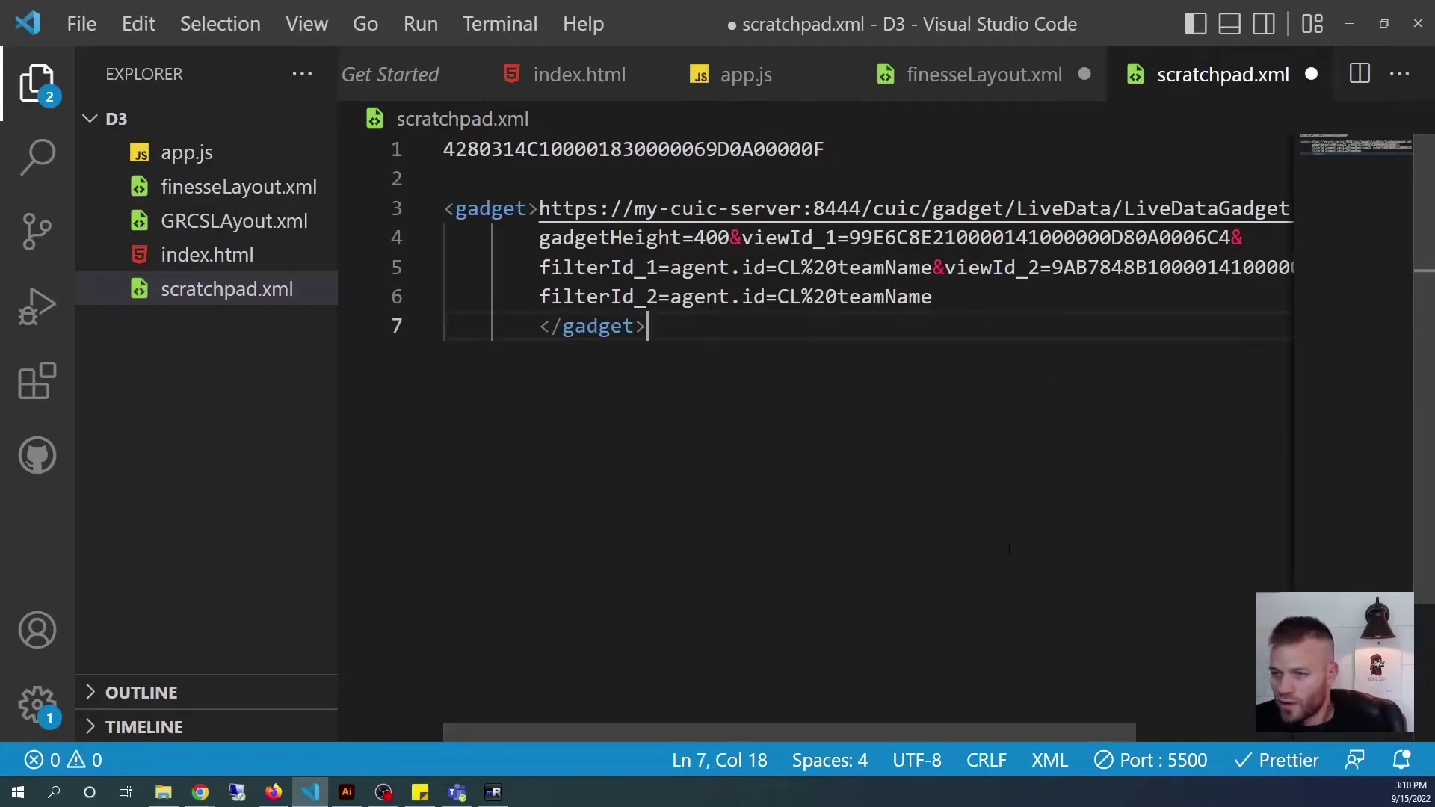
- Replace the my-cuic-server host name in the gadget URL with localhost
drag(801, 209, 647, 214)
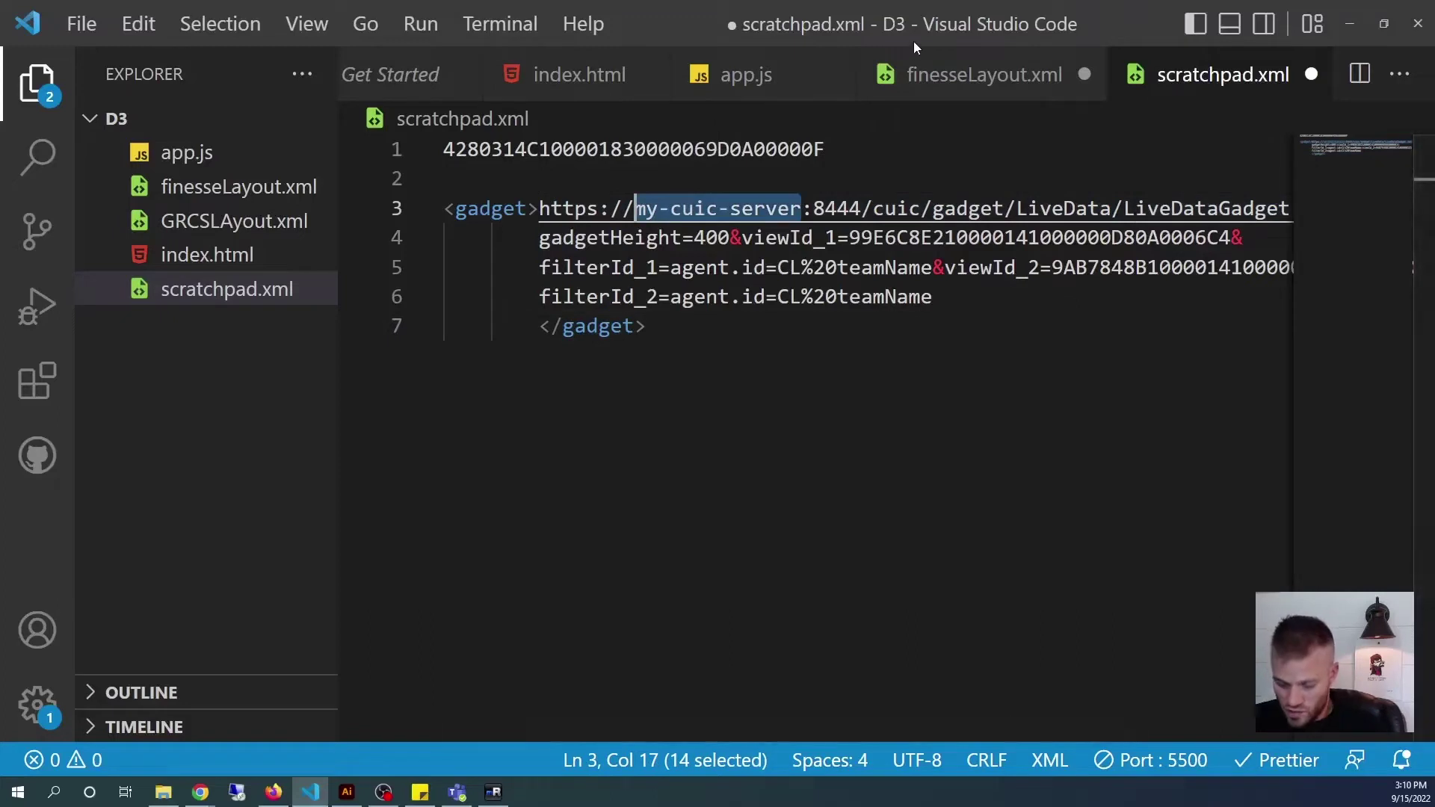
text(local)
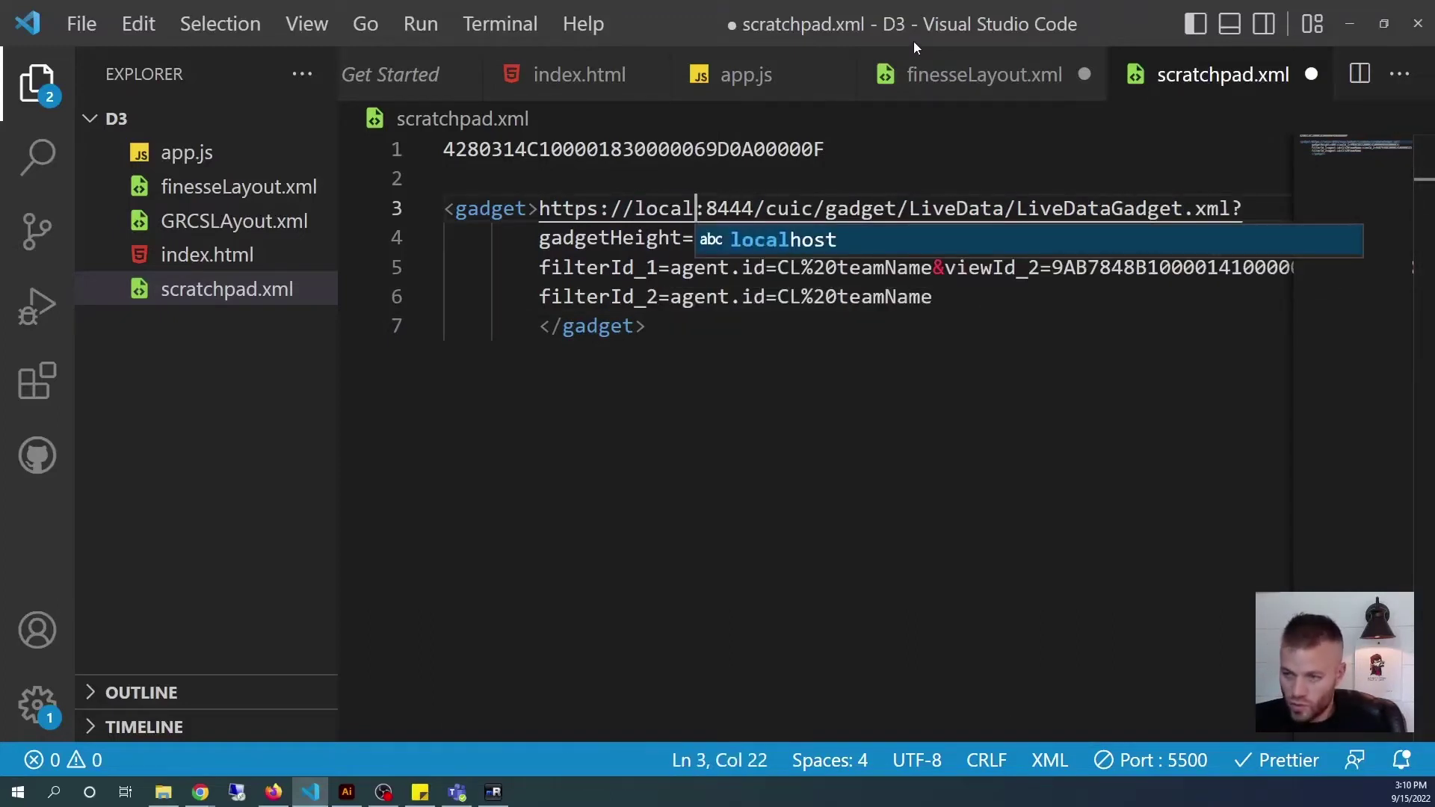
key(Tab)
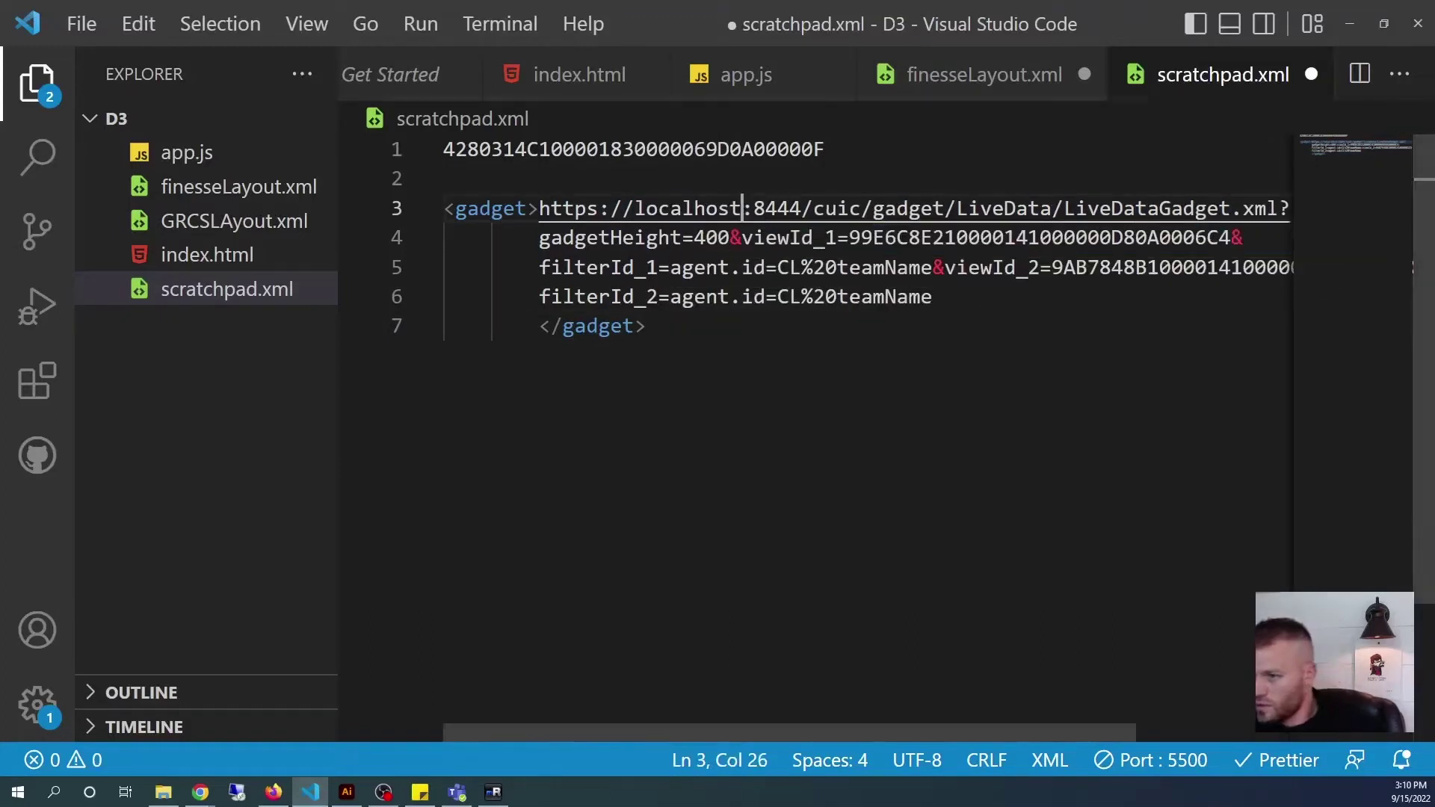
mouse_move(862, 733)
mouse_down()
mouse_move(912, 725)
mouse_move(859, 729)
mouse_up()
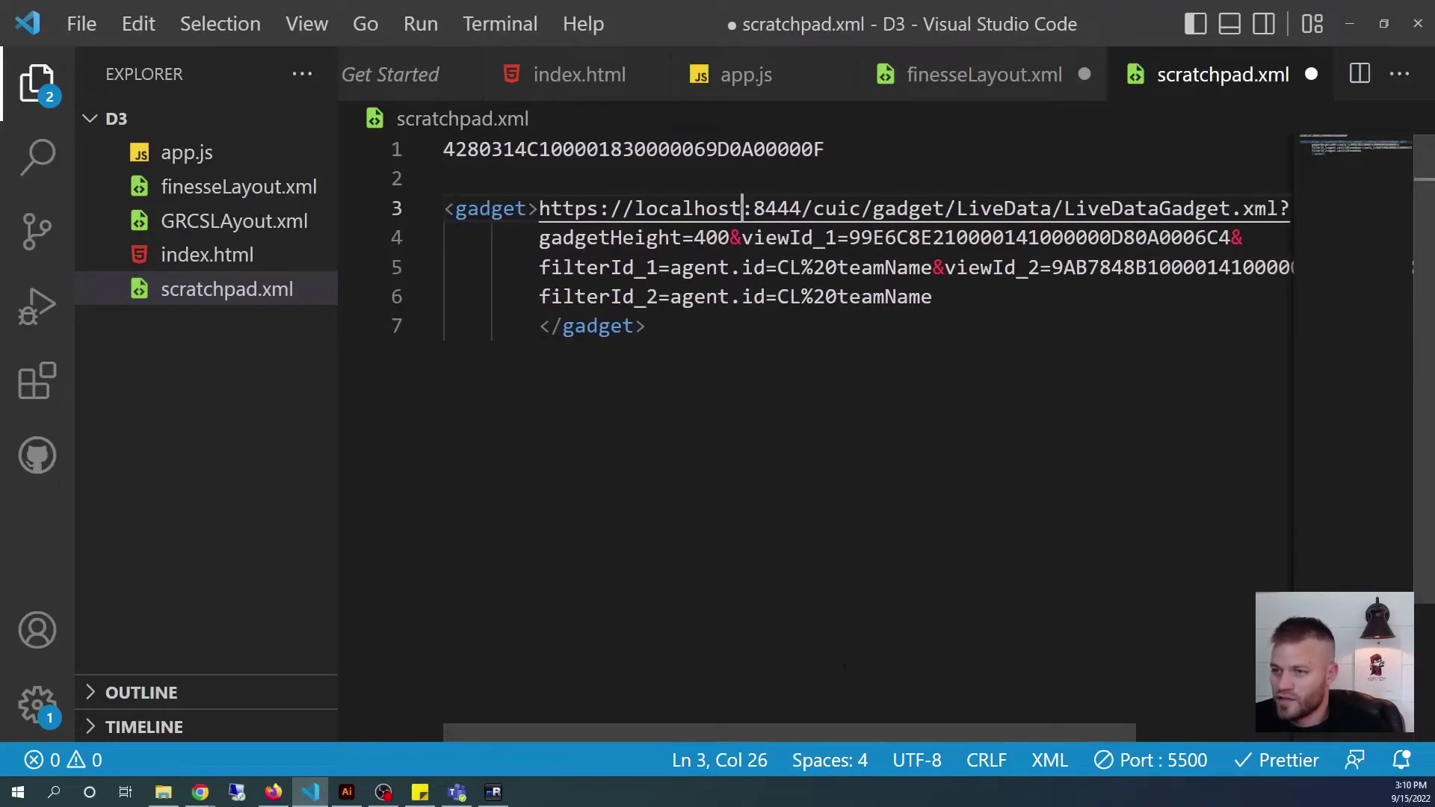
drag(825, 149, 443, 148)
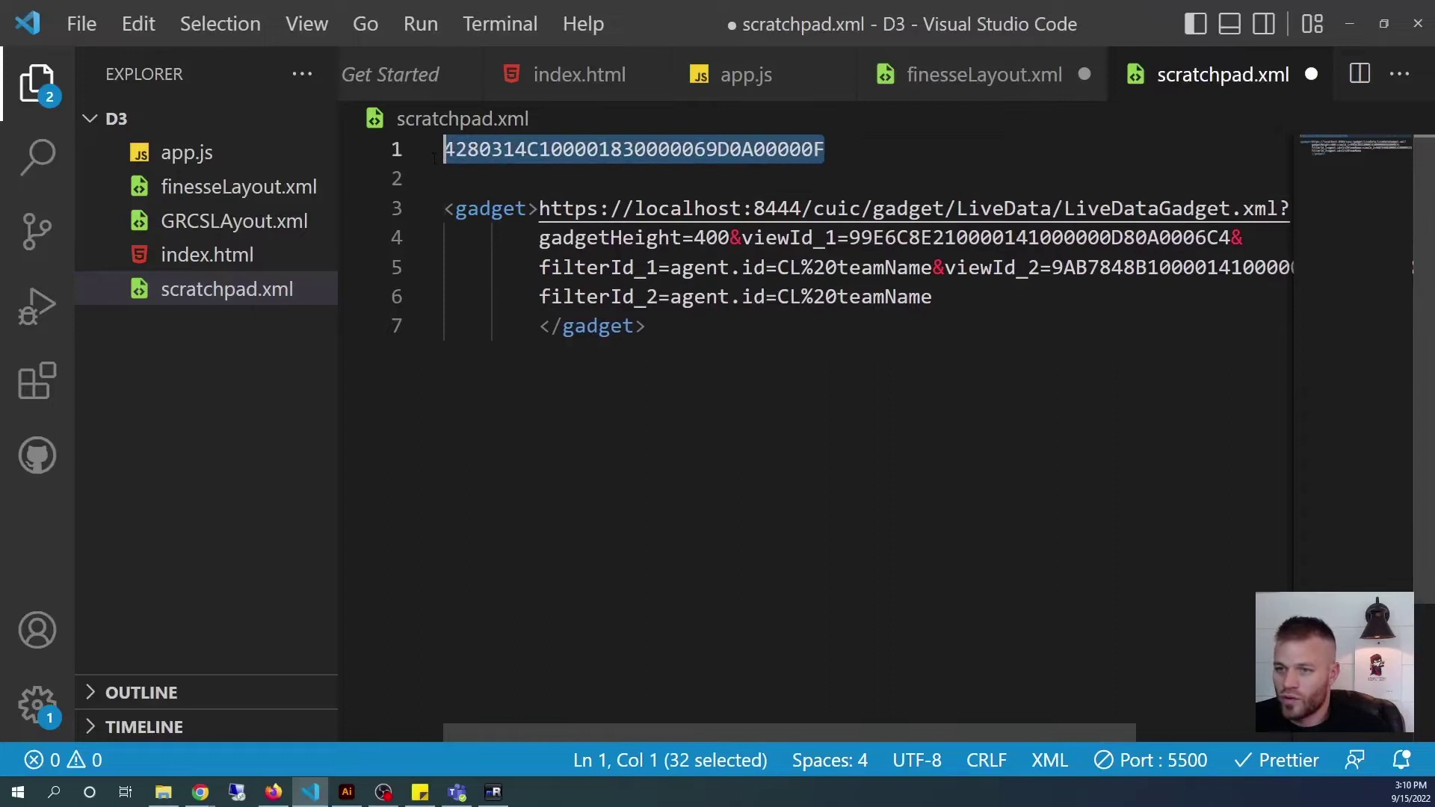
right_click(481, 150)
click(601, 322)
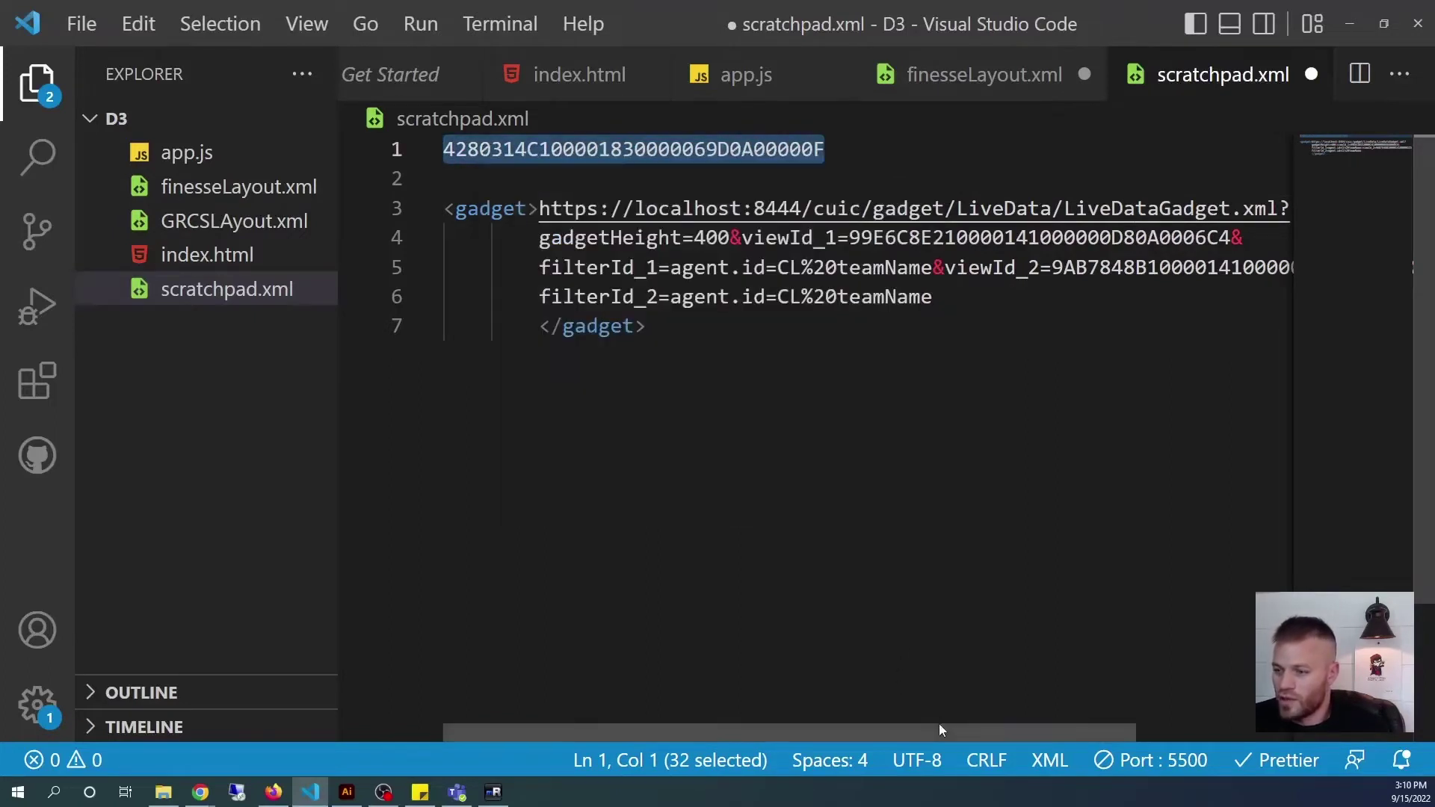
drag(933, 731, 969, 738)
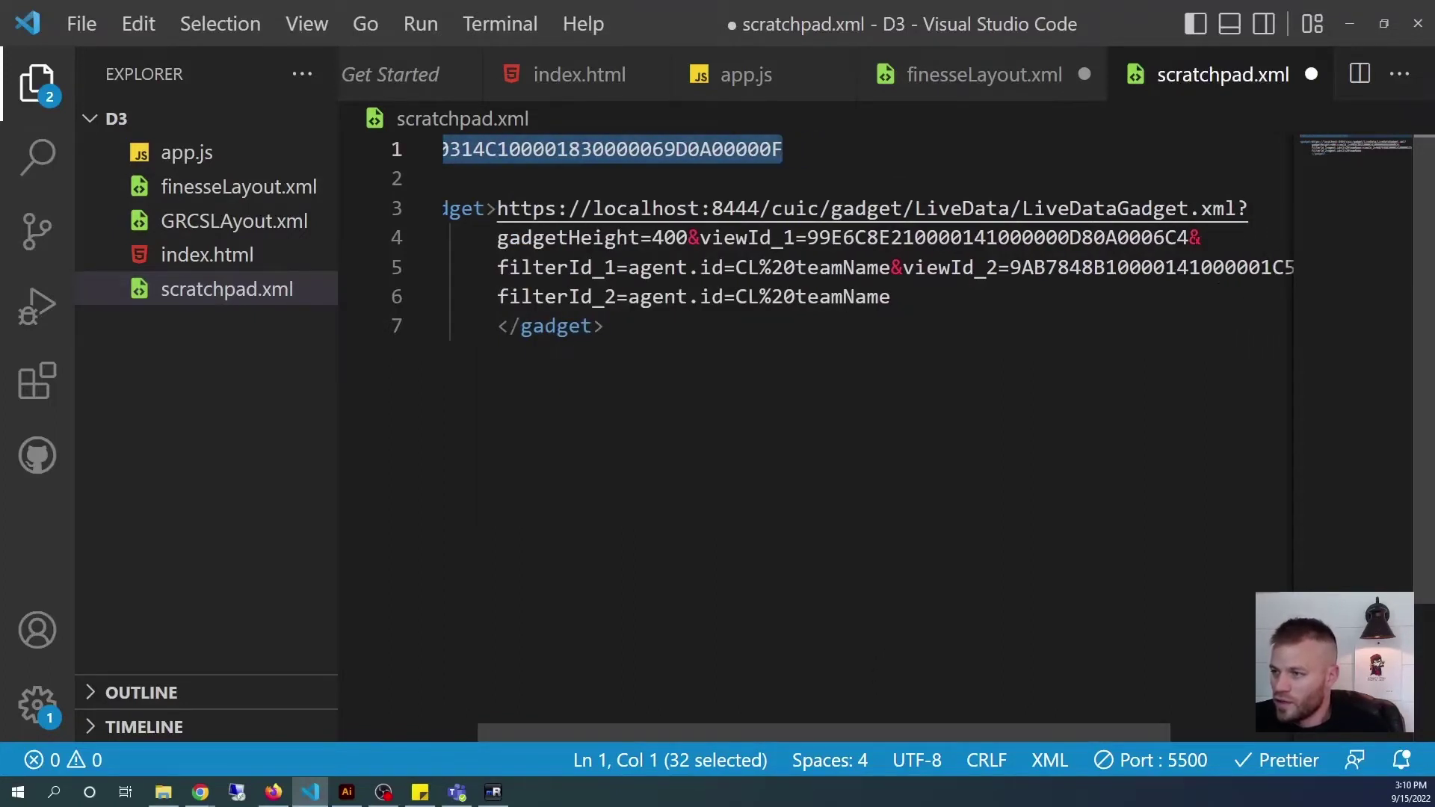
drag(1191, 238, 810, 238)
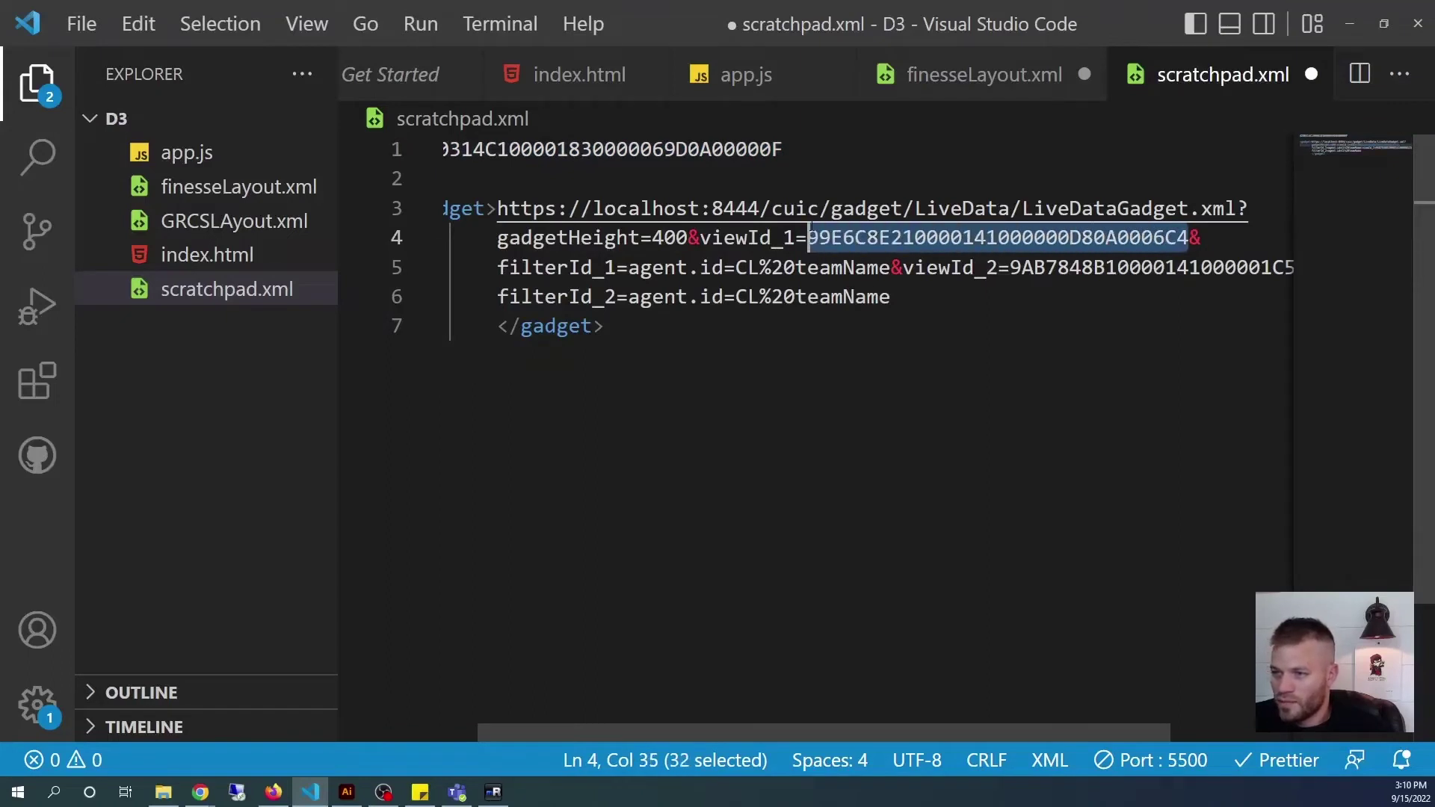
key(ctrl+v)
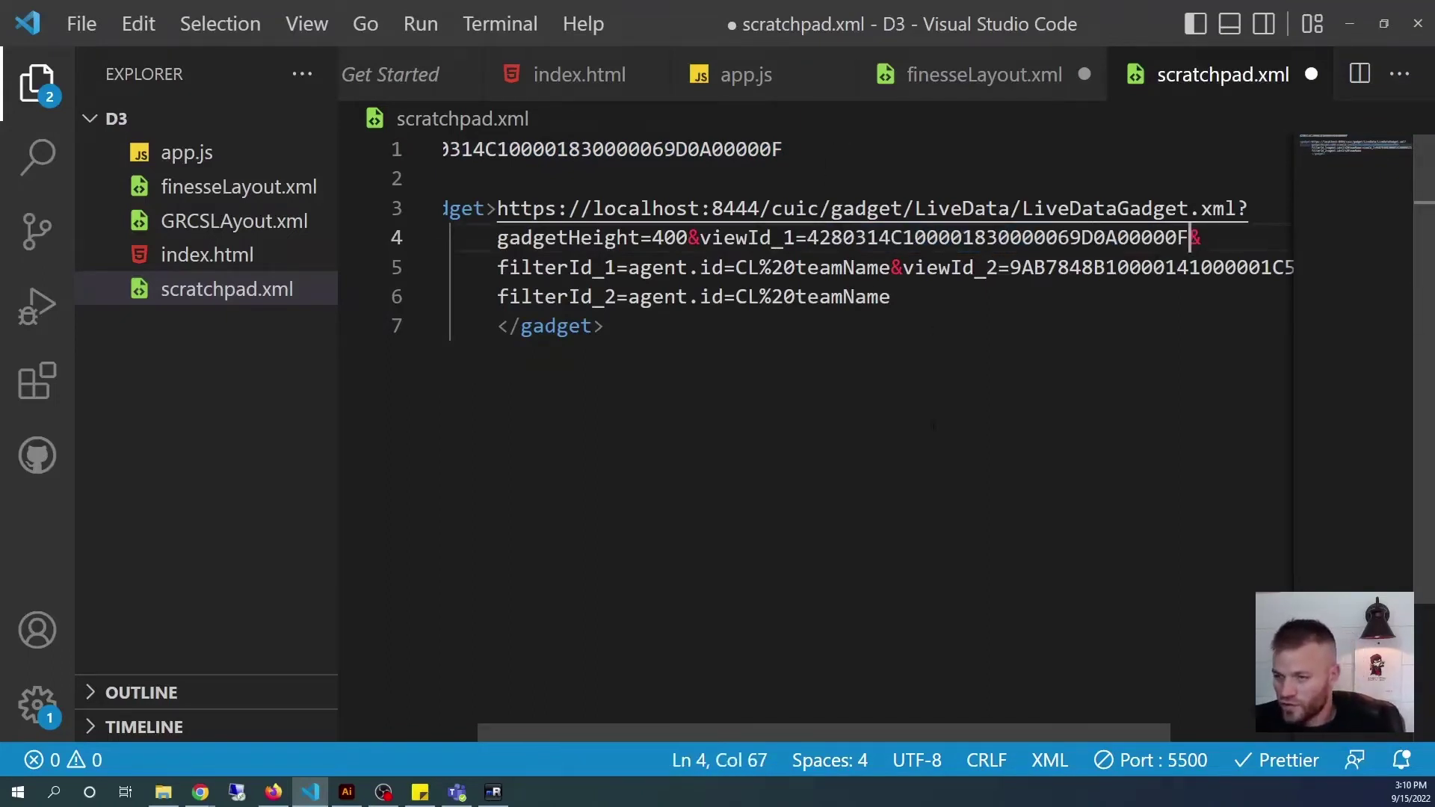
- Delete the filterId_2 parameter and its leftover empty line from the gadget element
click(989, 296)
drag(989, 296, 500, 297)
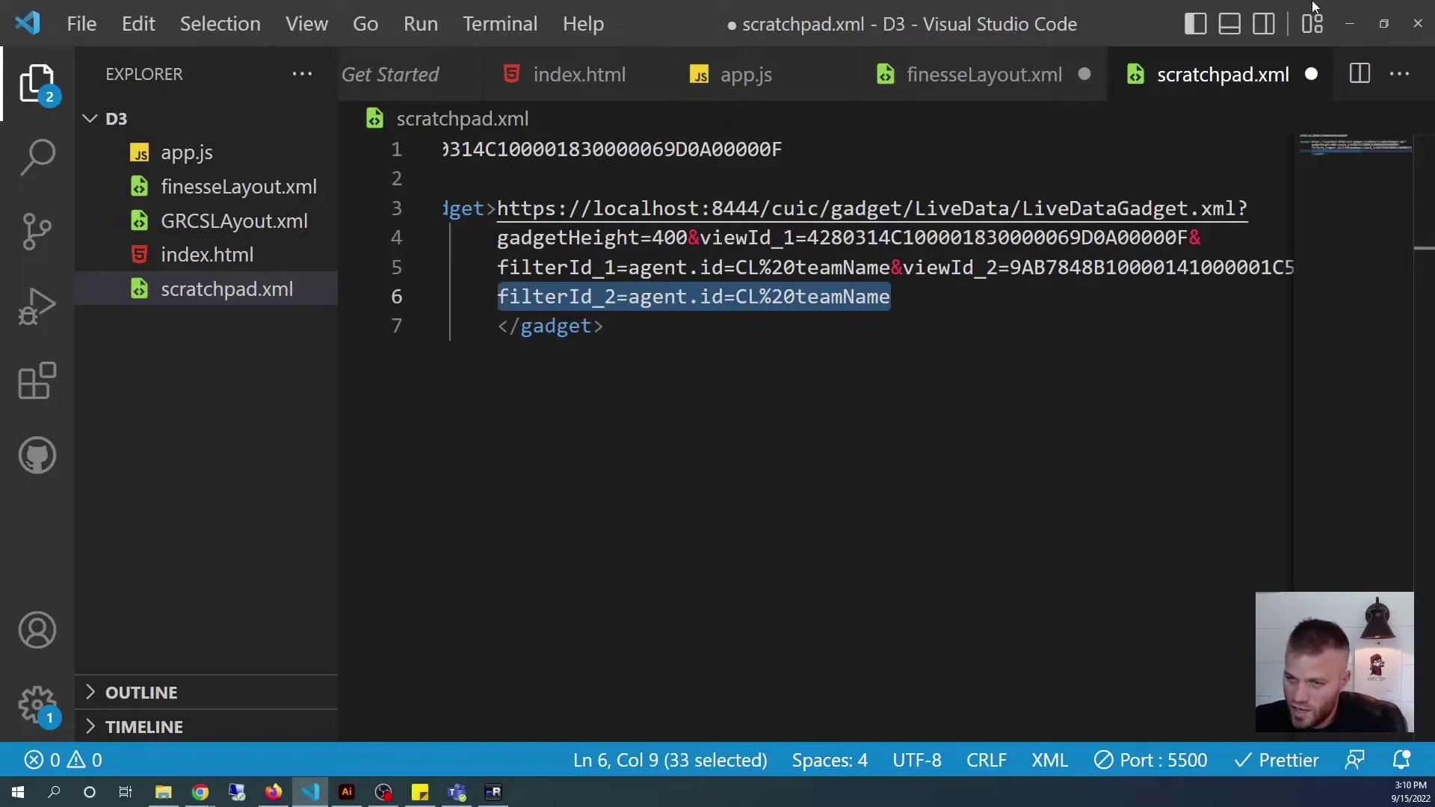
key(BackSpace)
key(BackSpace)
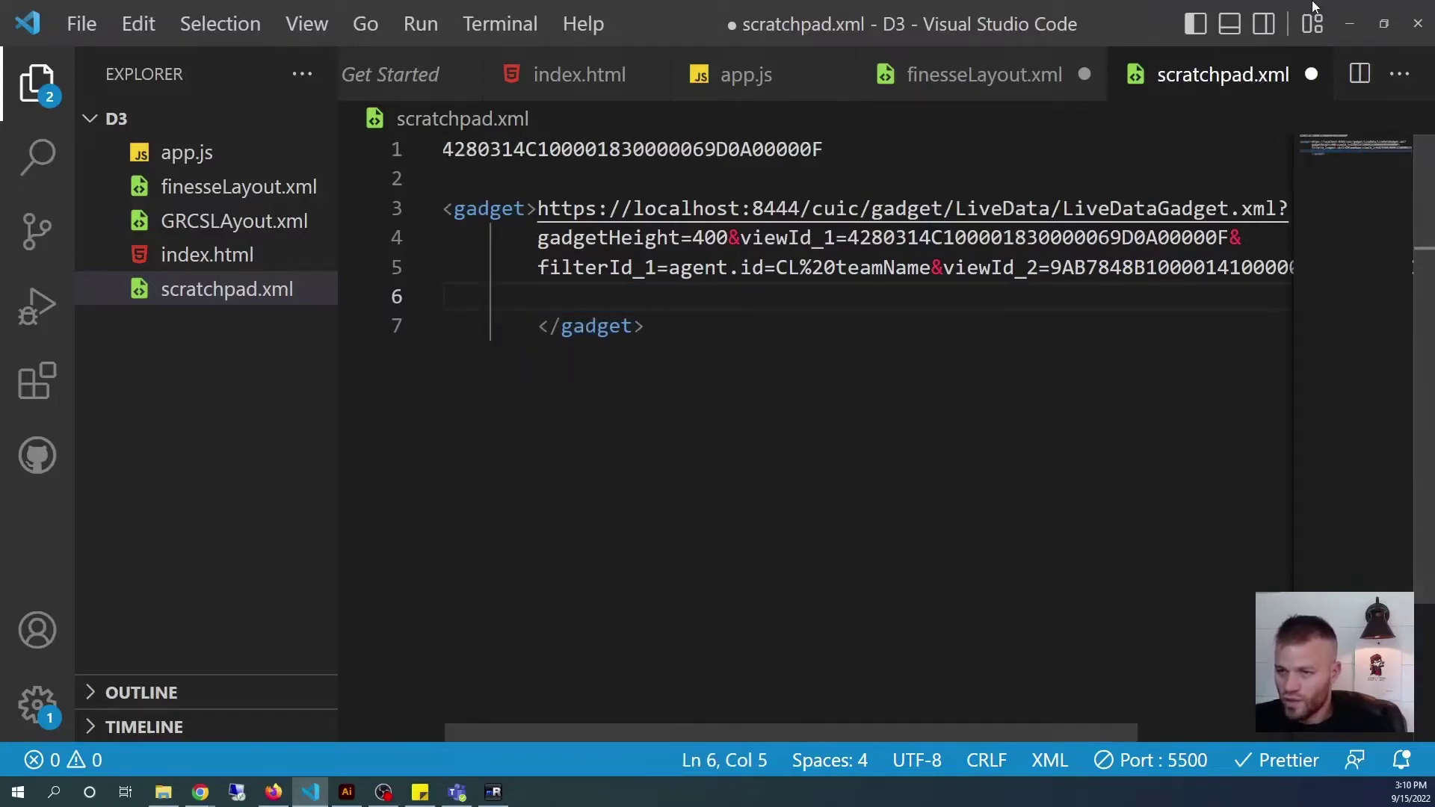
key(BackSpace)
key(BackSpace)
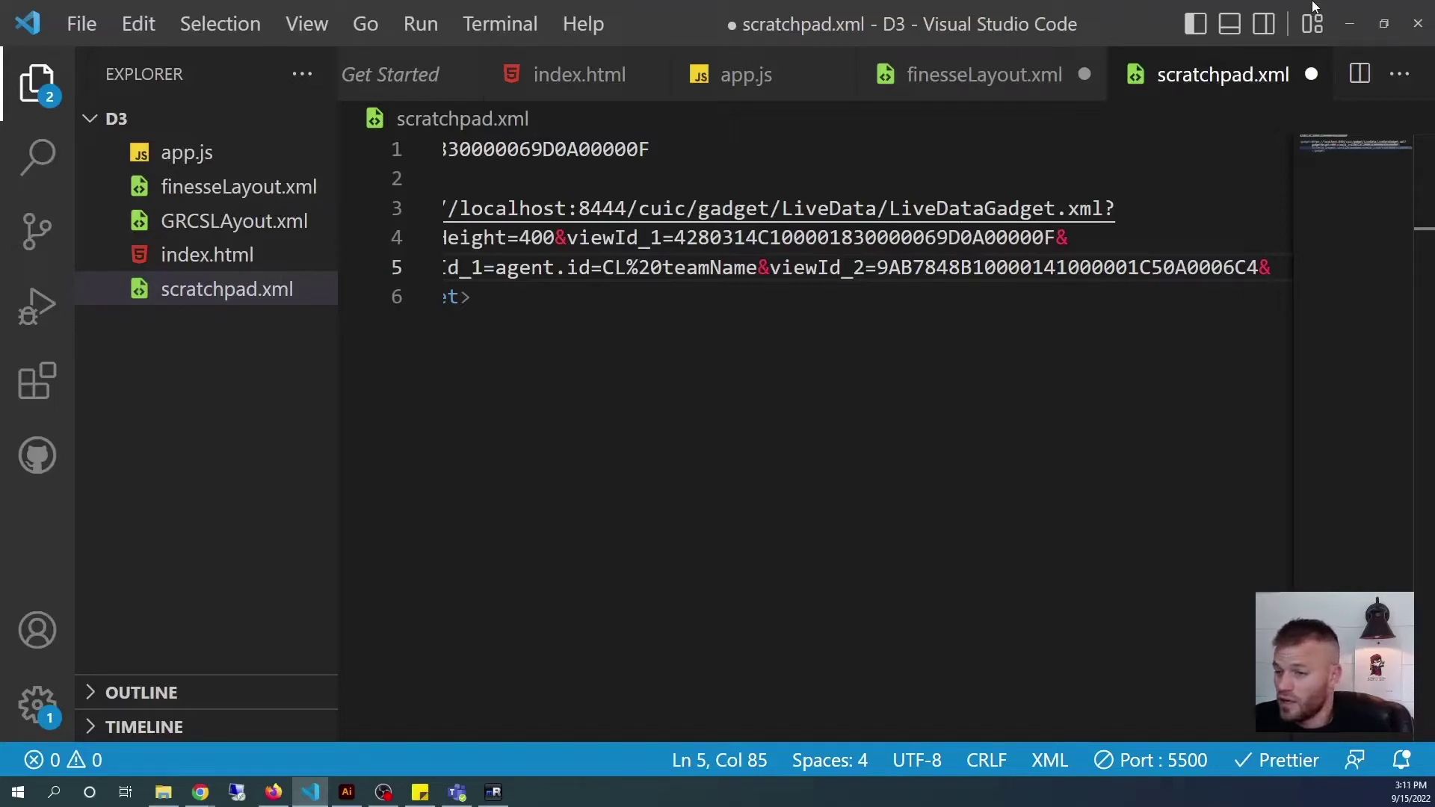
key(Down)
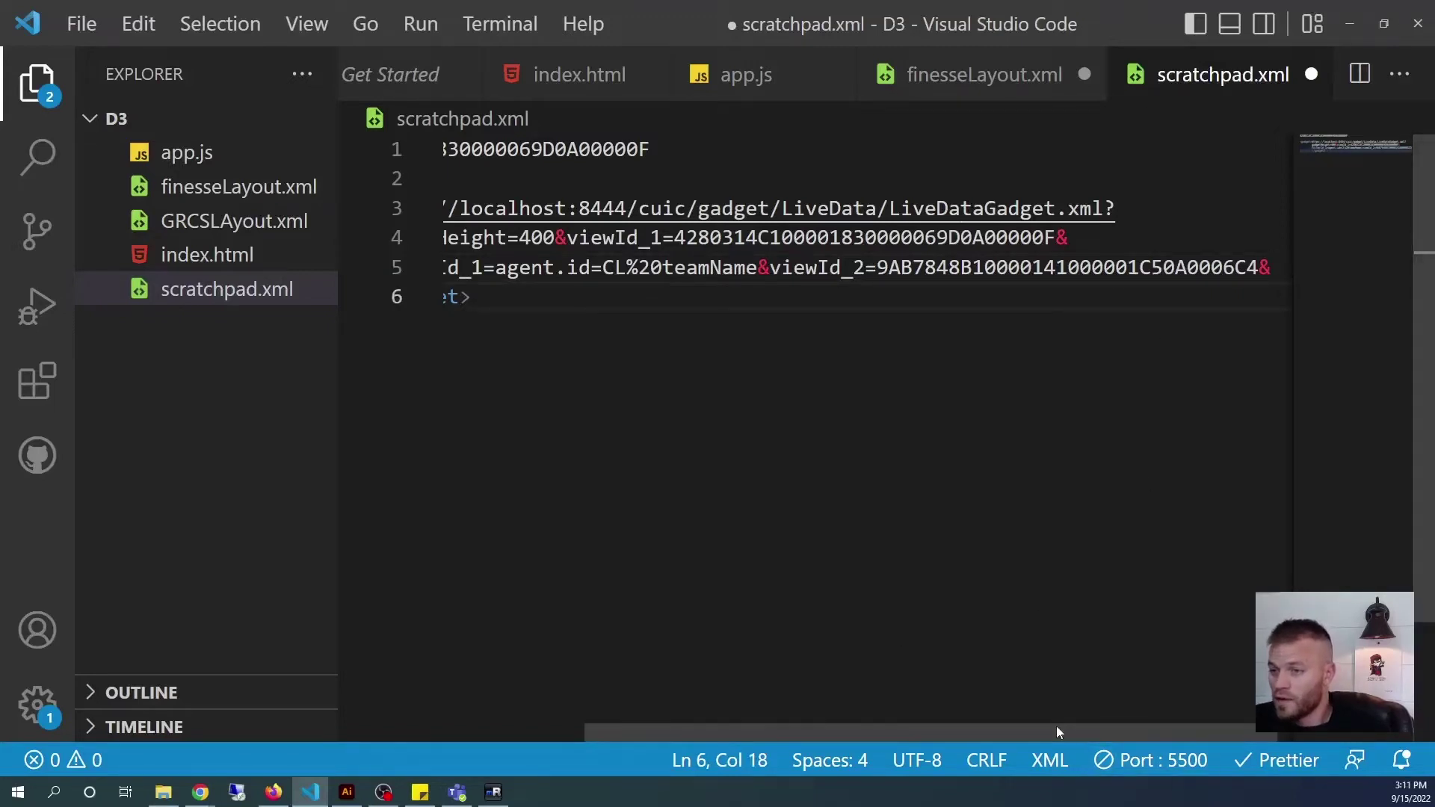
- Replace the teamName placeholder in the filterId_1 parameter with CustomerService
drag(1057, 727, 981, 730)
click(847, 267)
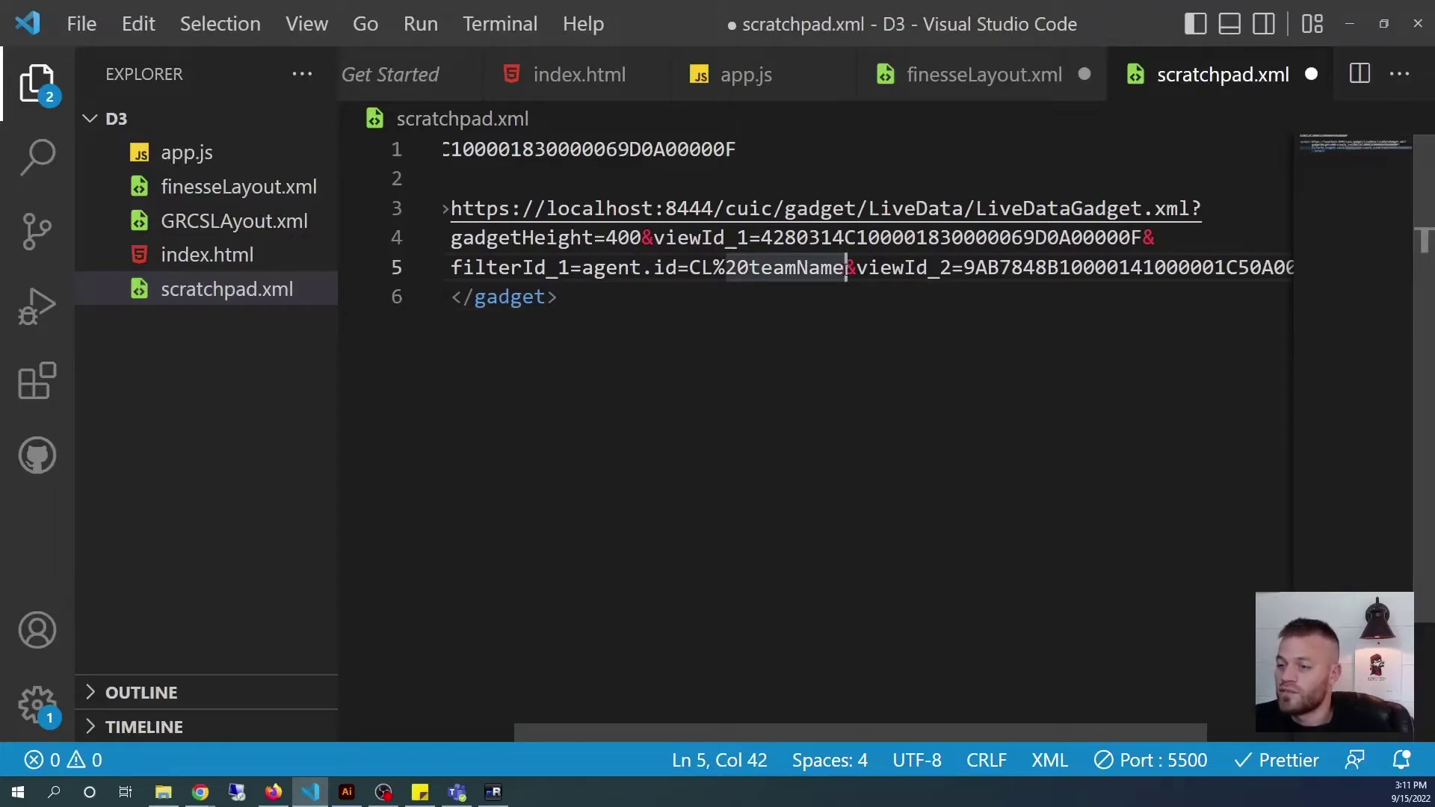
key(shift+Left)
key(shift+Left)
key(shift+Left)
key(shift+Left)
key(shift+Left)
key(shift+Left)
key(shift+Left)
key(shift+Left)
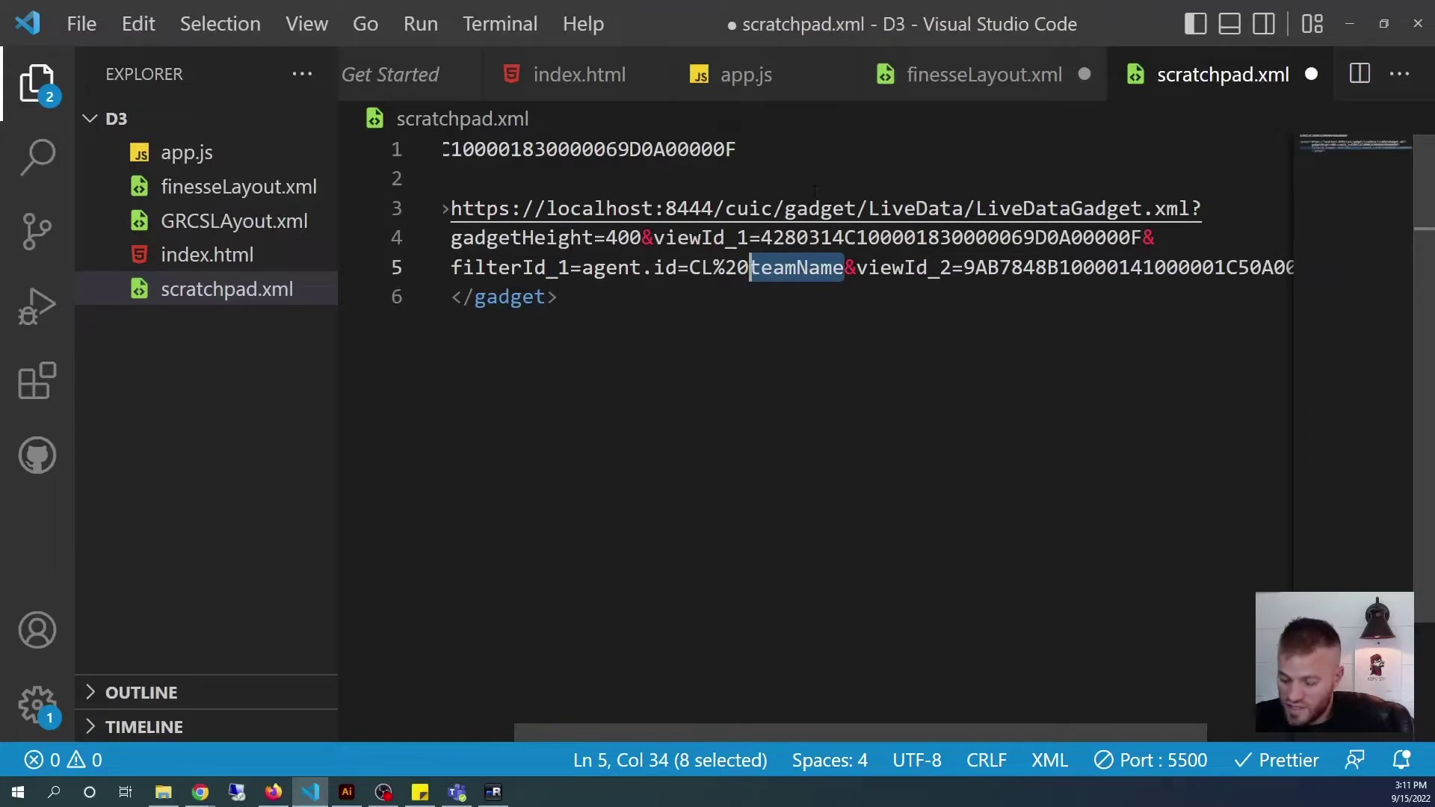
key(BackSpace)
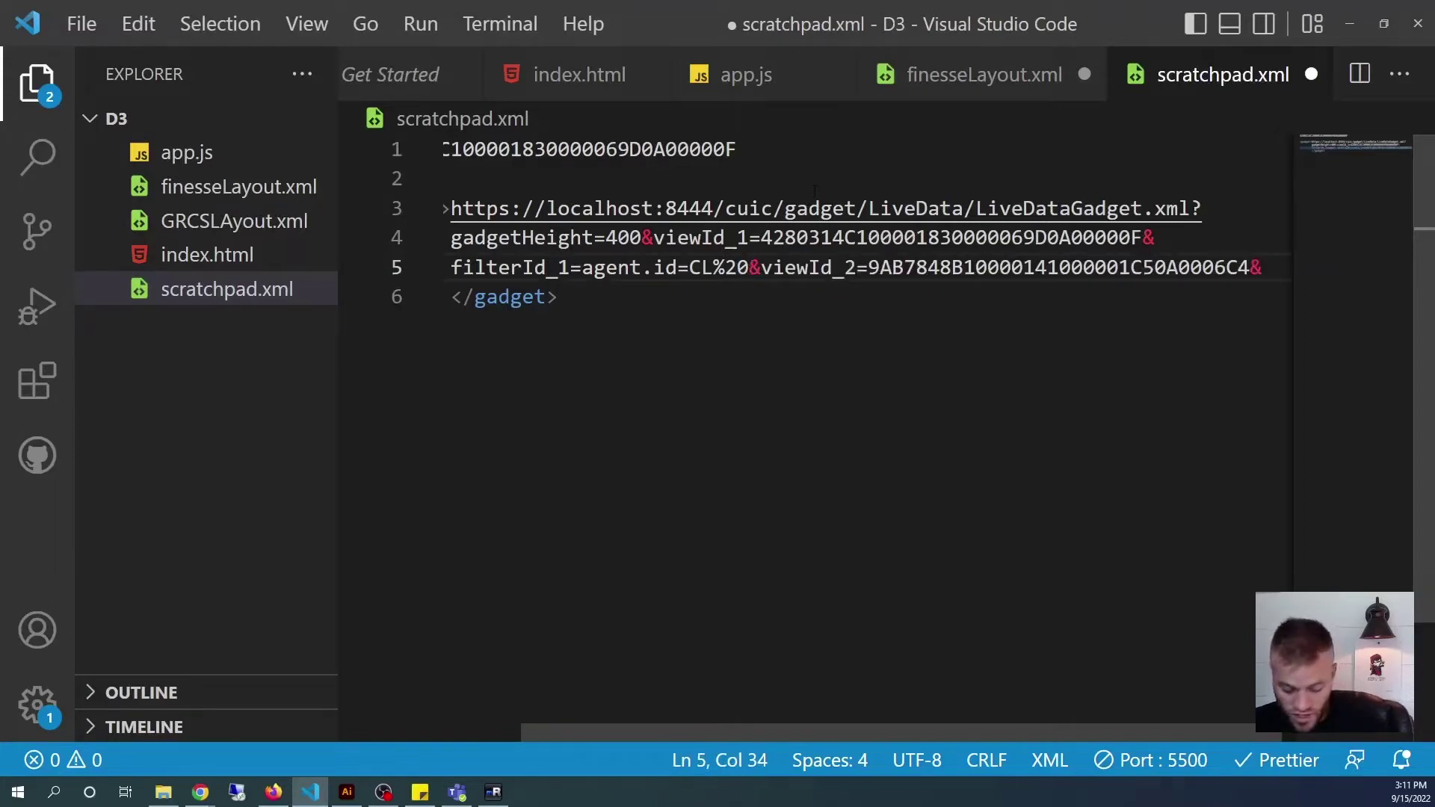
text(Customer)
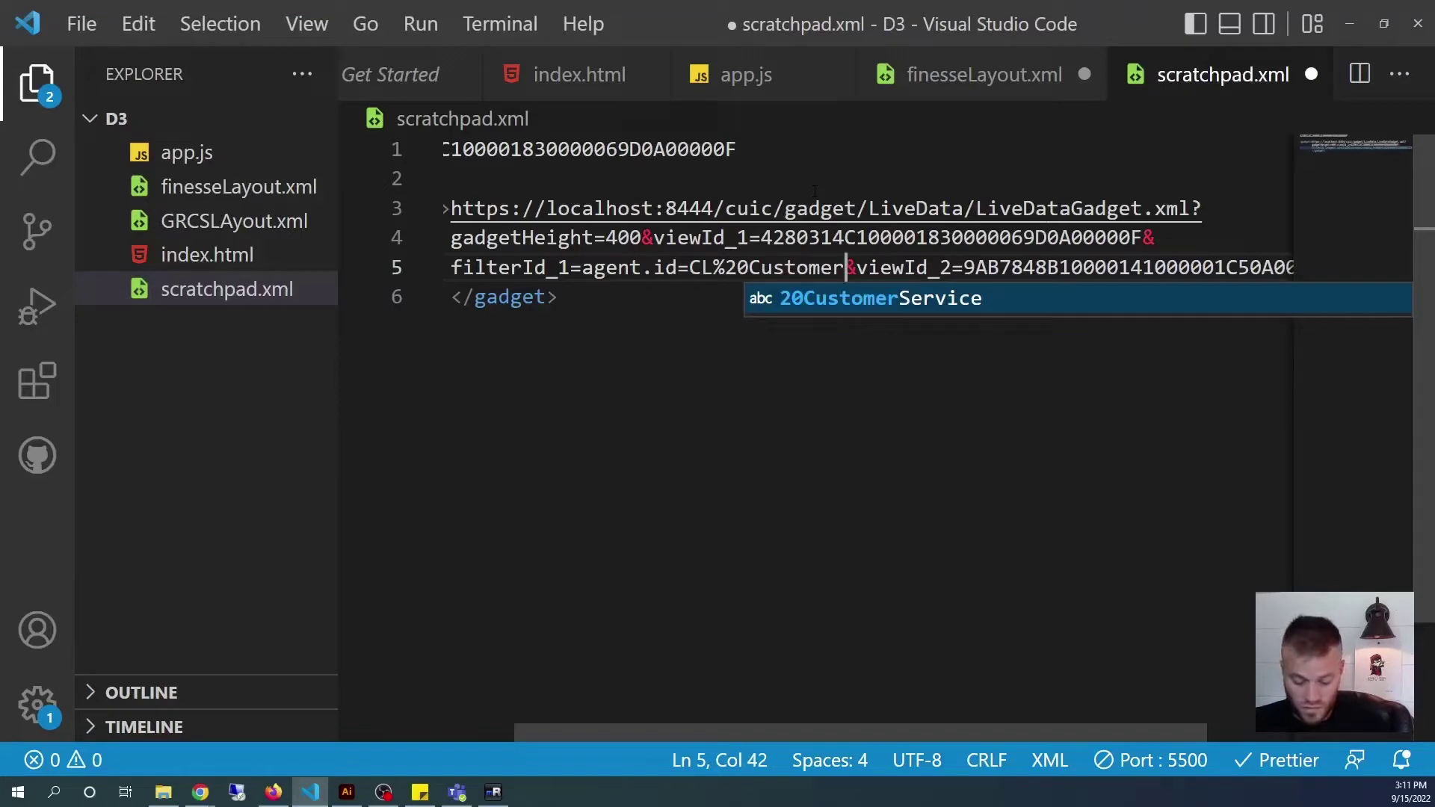
text(Service)
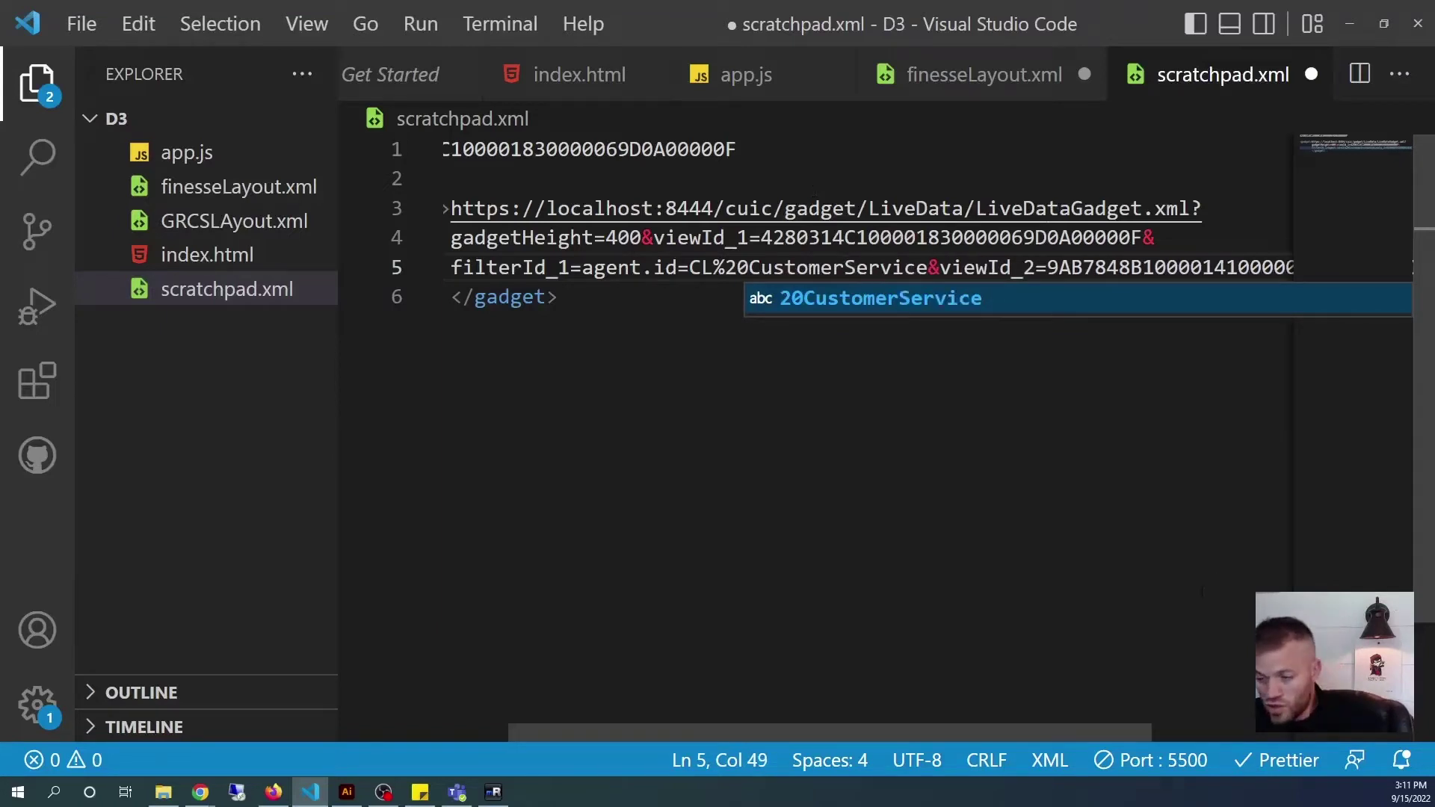
- Remove the viewId_2 parameter and its surrounding ampersands so the gadget URL ends after CustomerService
drag(1039, 733, 1185, 734)
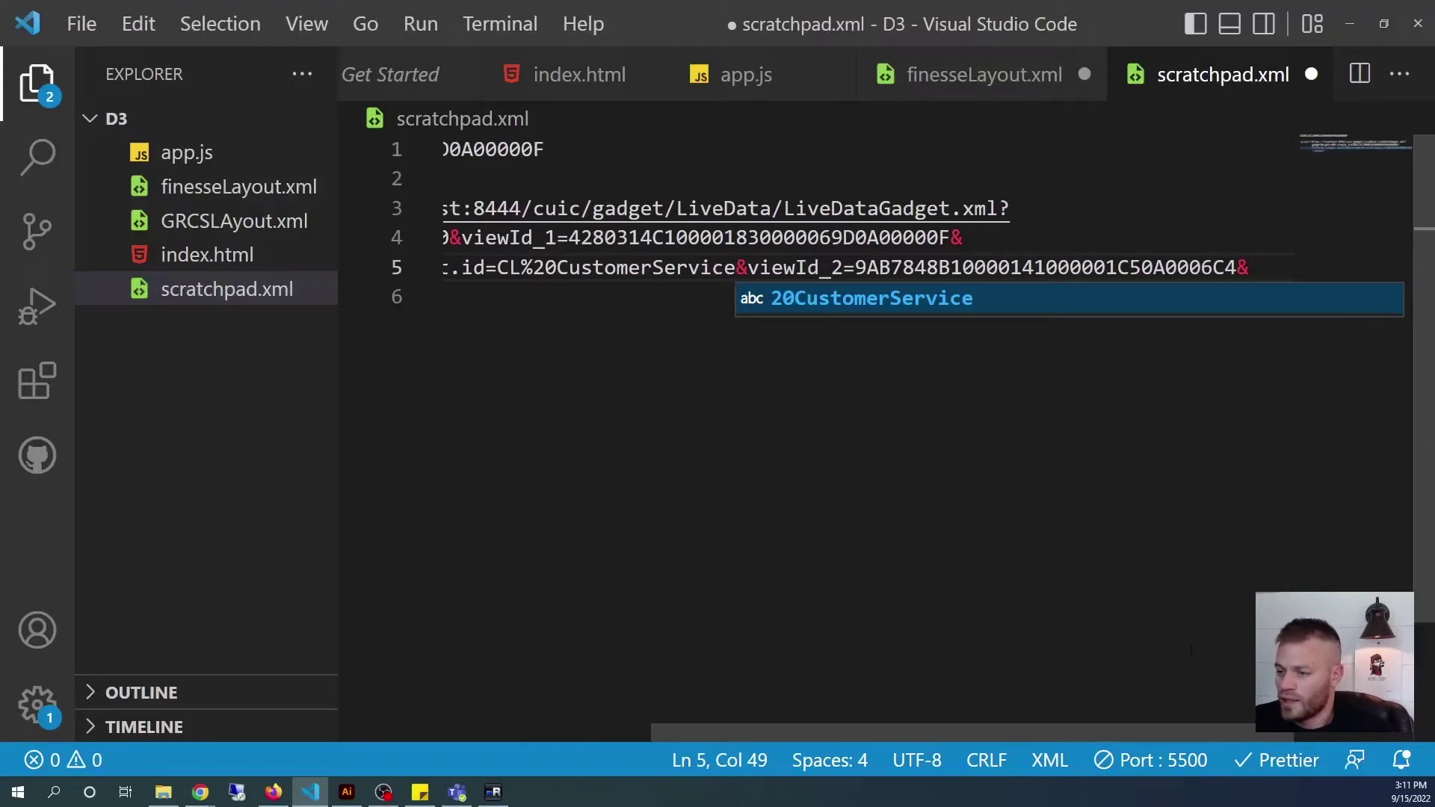
drag(1250, 267, 748, 267)
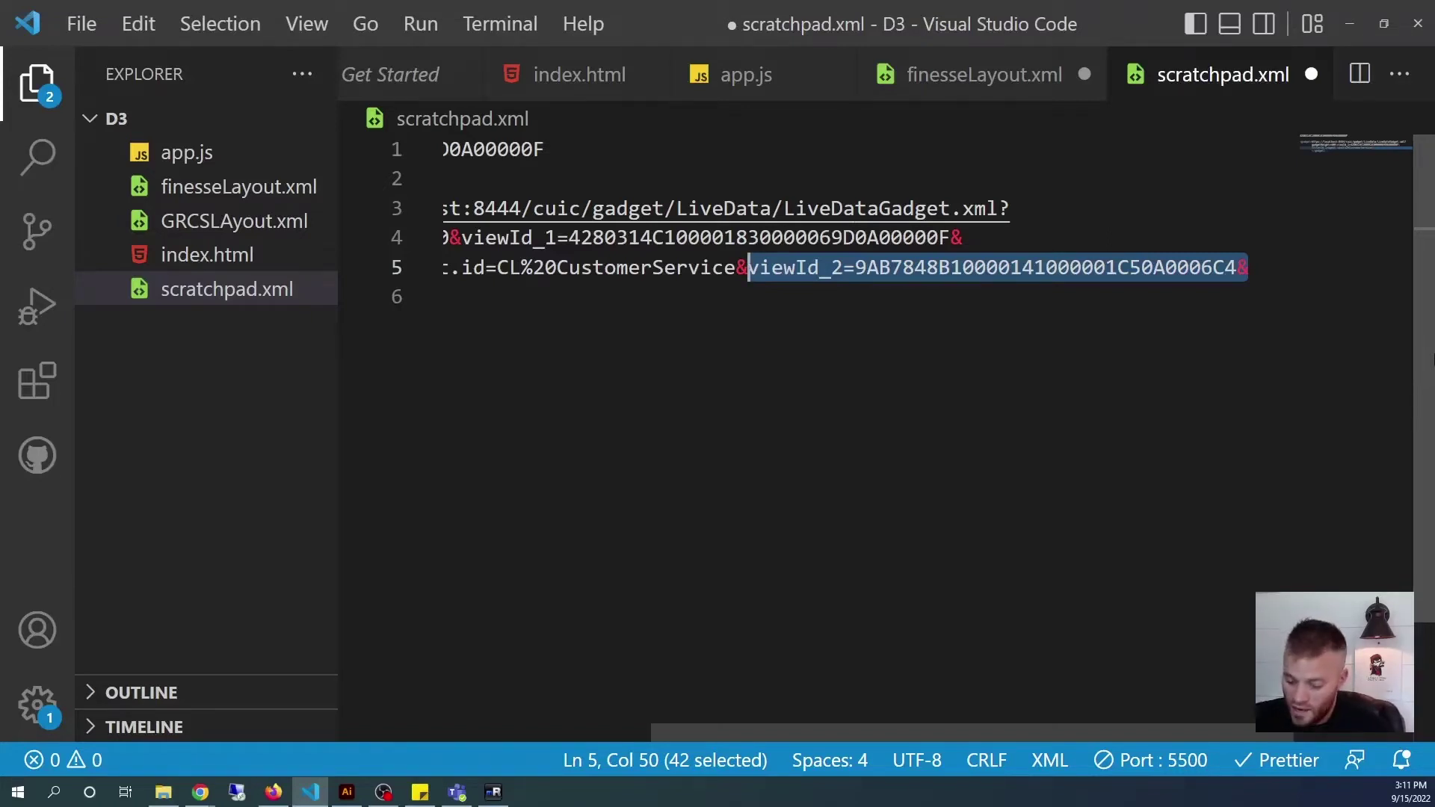
key(BackSpace)
key(BackSpace)
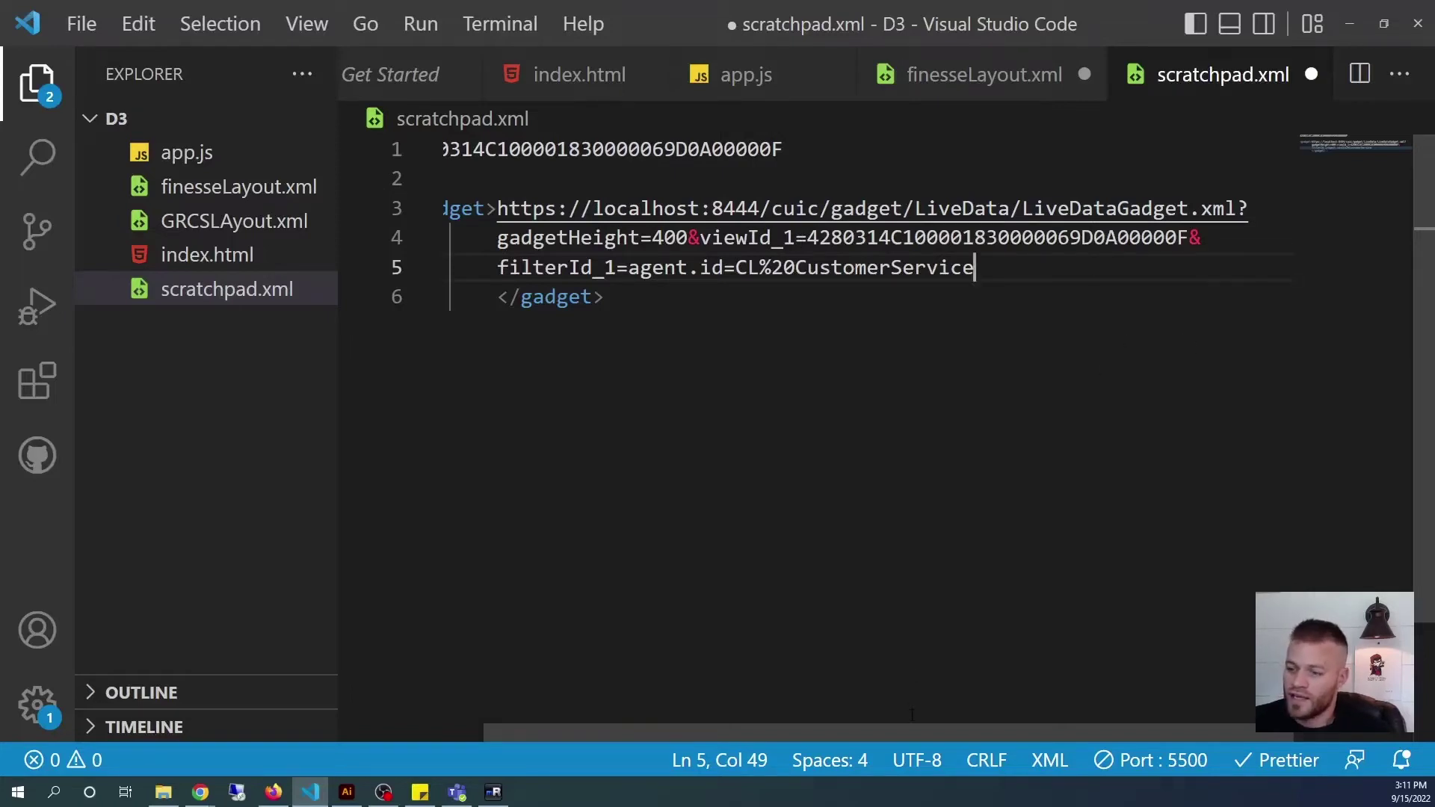
- Select the agent.id field name in the filterId_1 parameter of the gadget URL
scroll(920, 727, left, 1)
key(shift+Left)
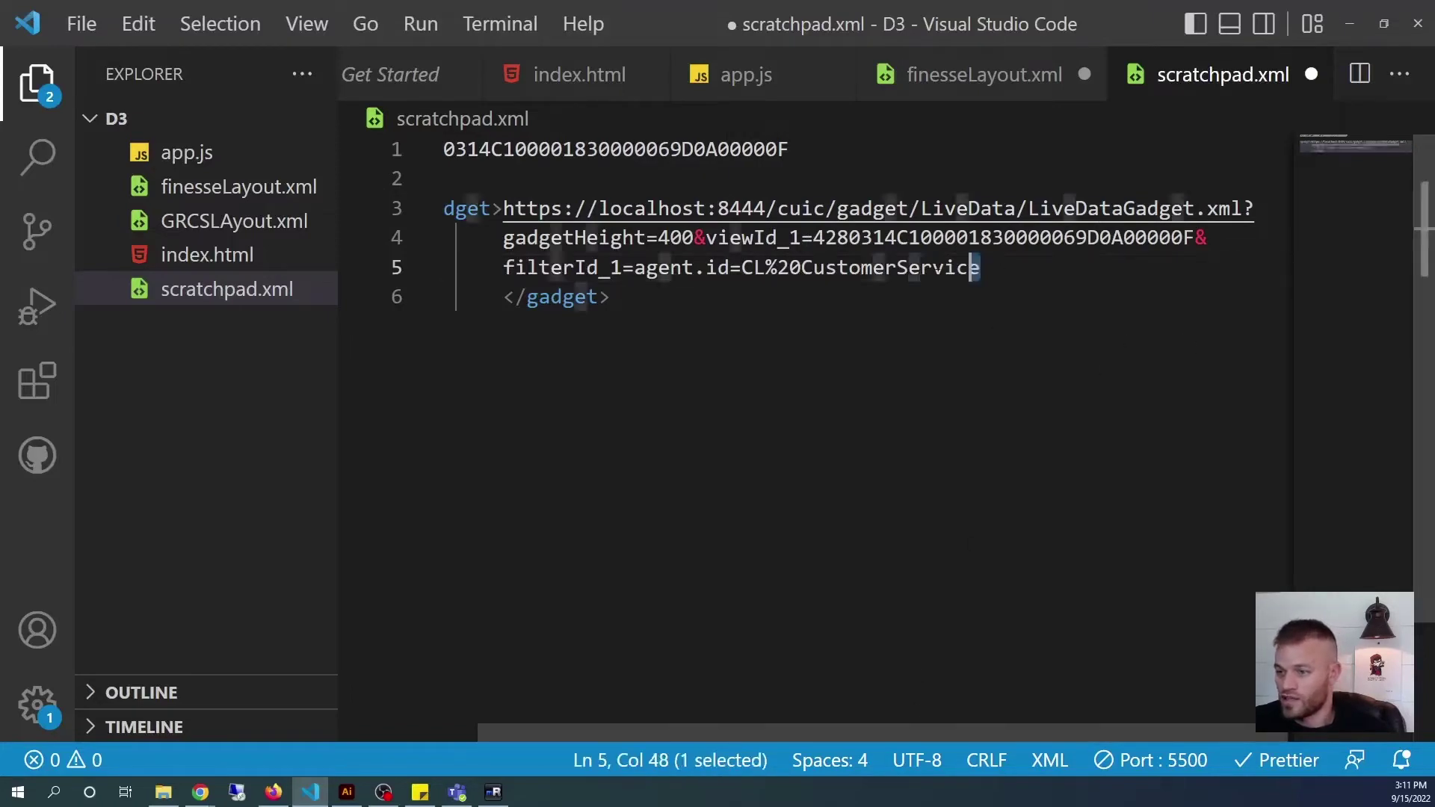
drag(978, 267, 635, 268)
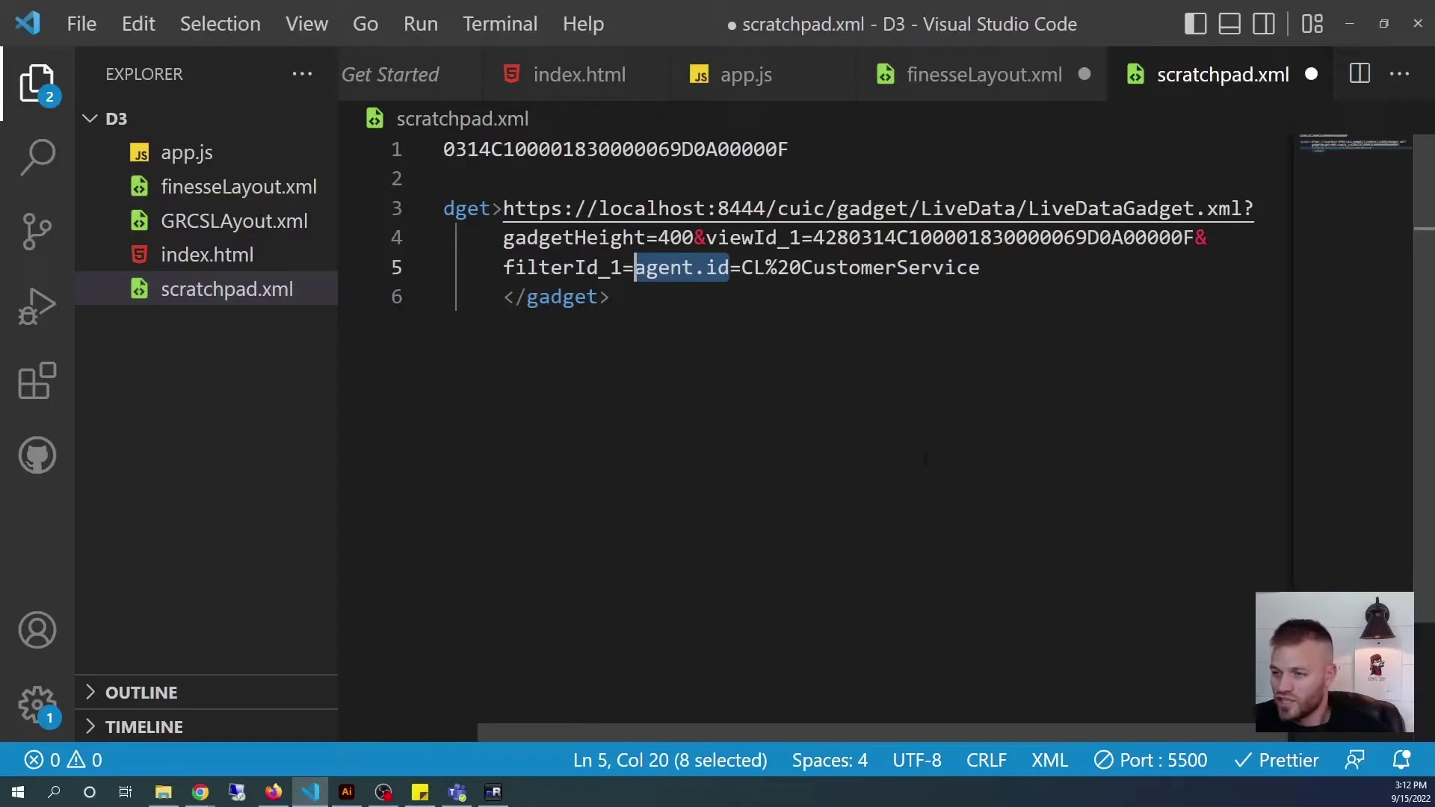
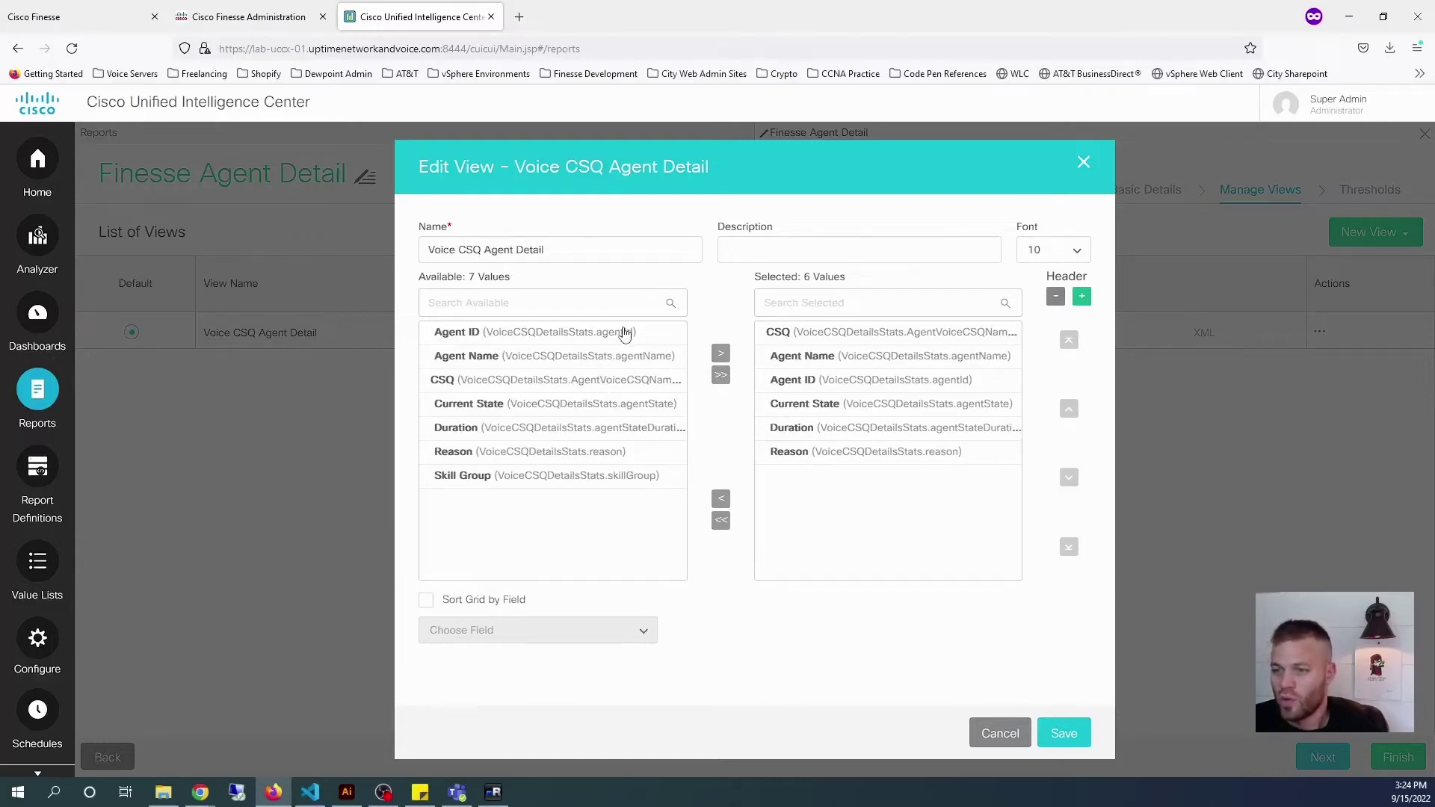
- Identify the report's Agent ID field, copy VoiceCSQDetailsStats.agentId from the sticky note, and return to scratchpad.xml in Visual Studio Code
click(548, 336)
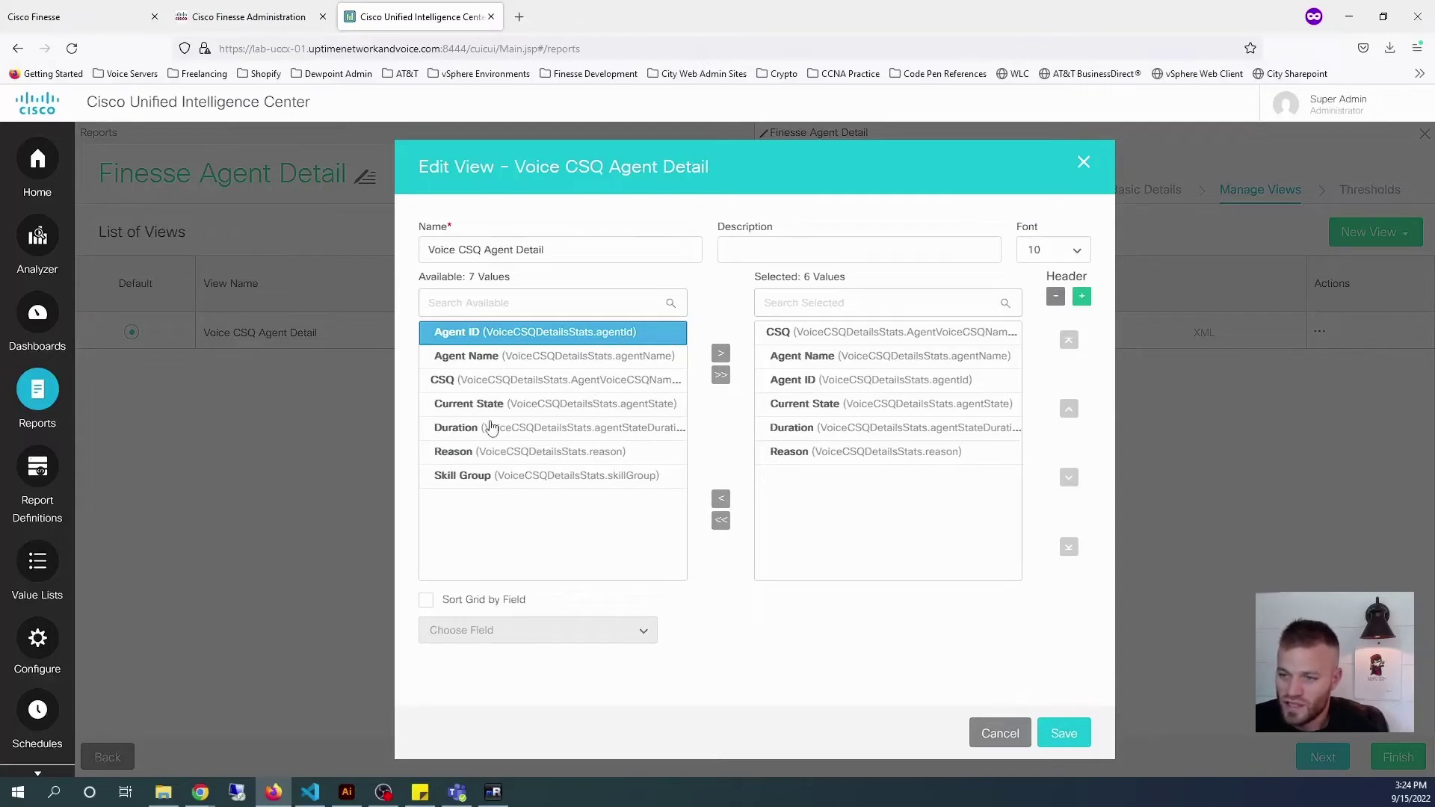
click(420, 792)
click(283, 550)
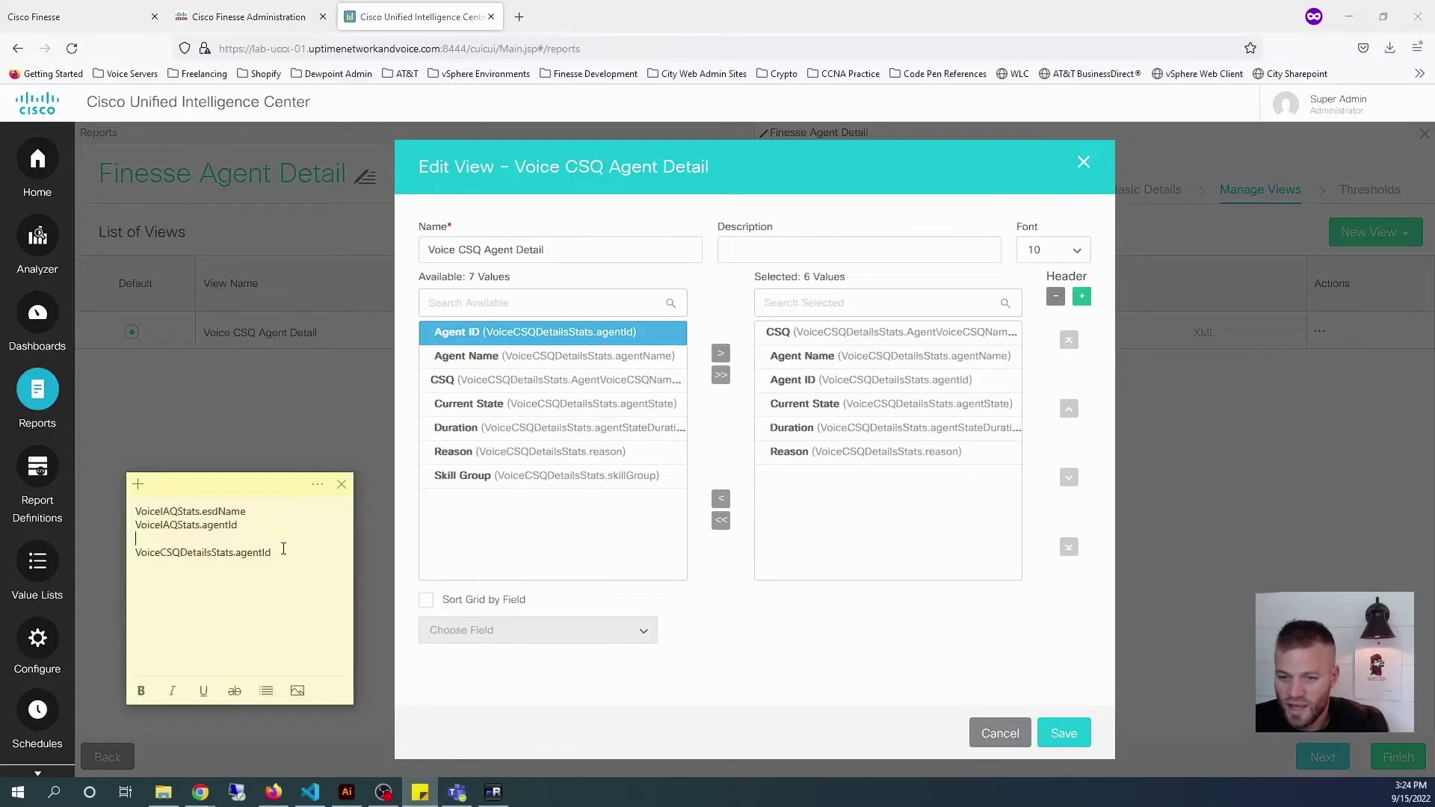
drag(286, 552, 131, 553)
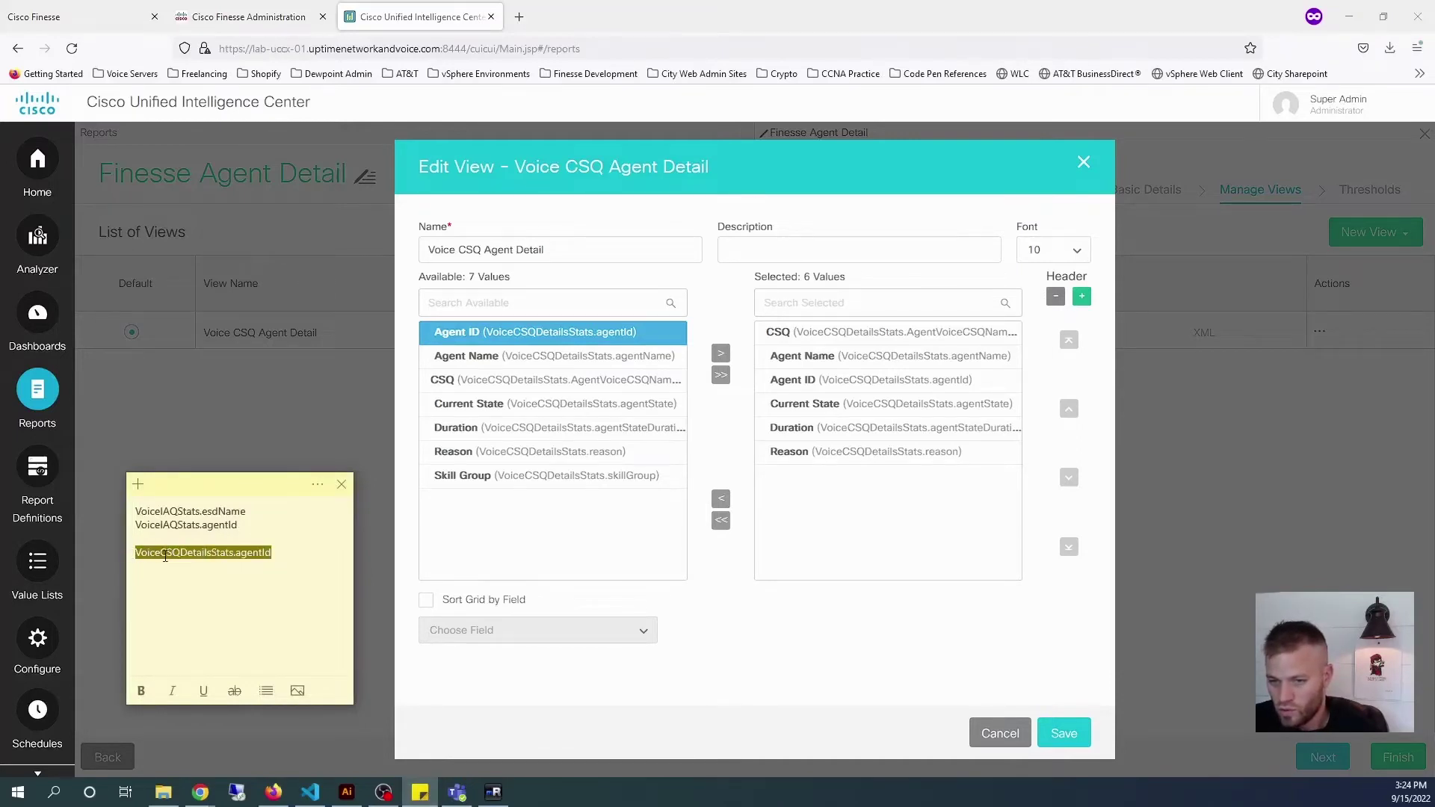
right_click(166, 557)
click(198, 576)
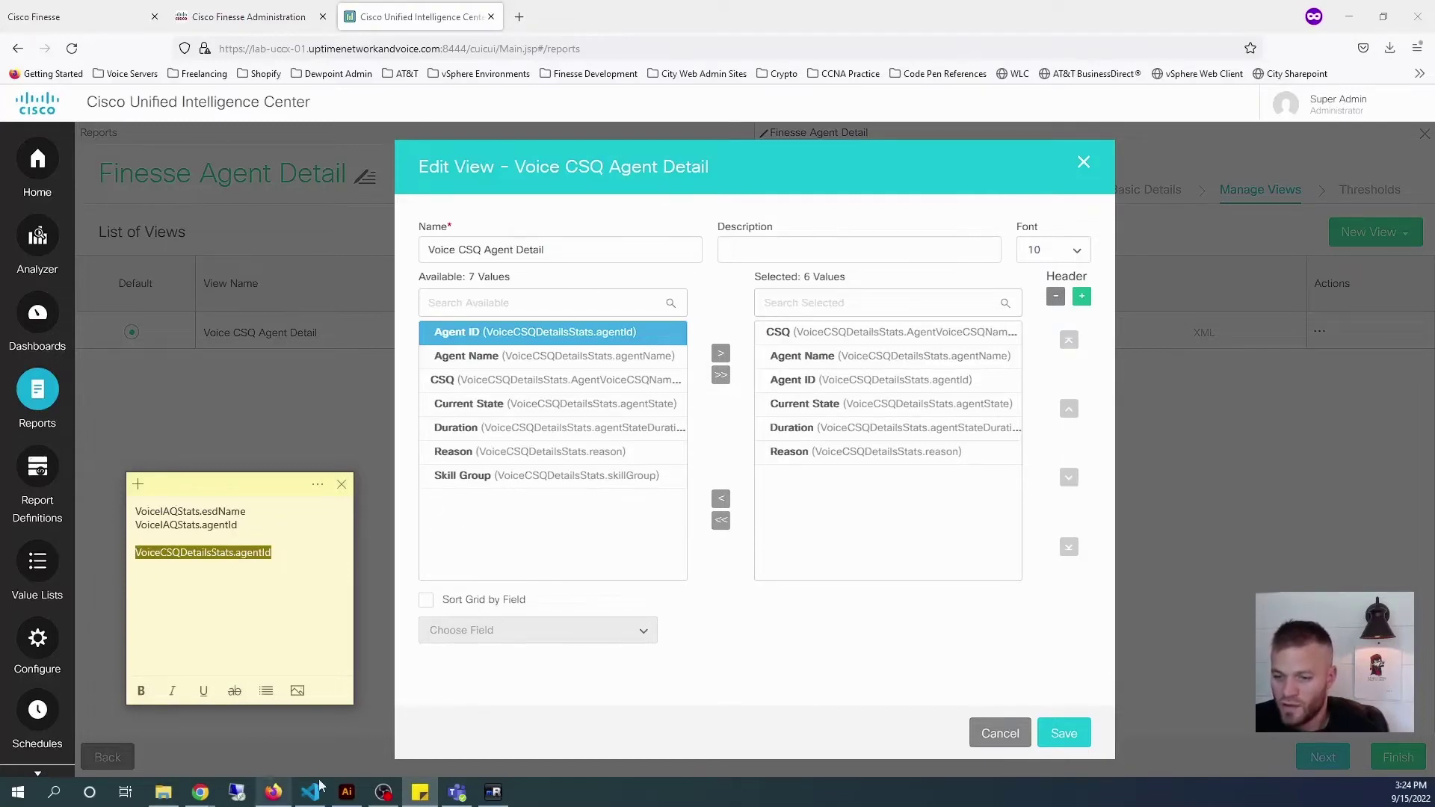
mouse_move(314, 799)
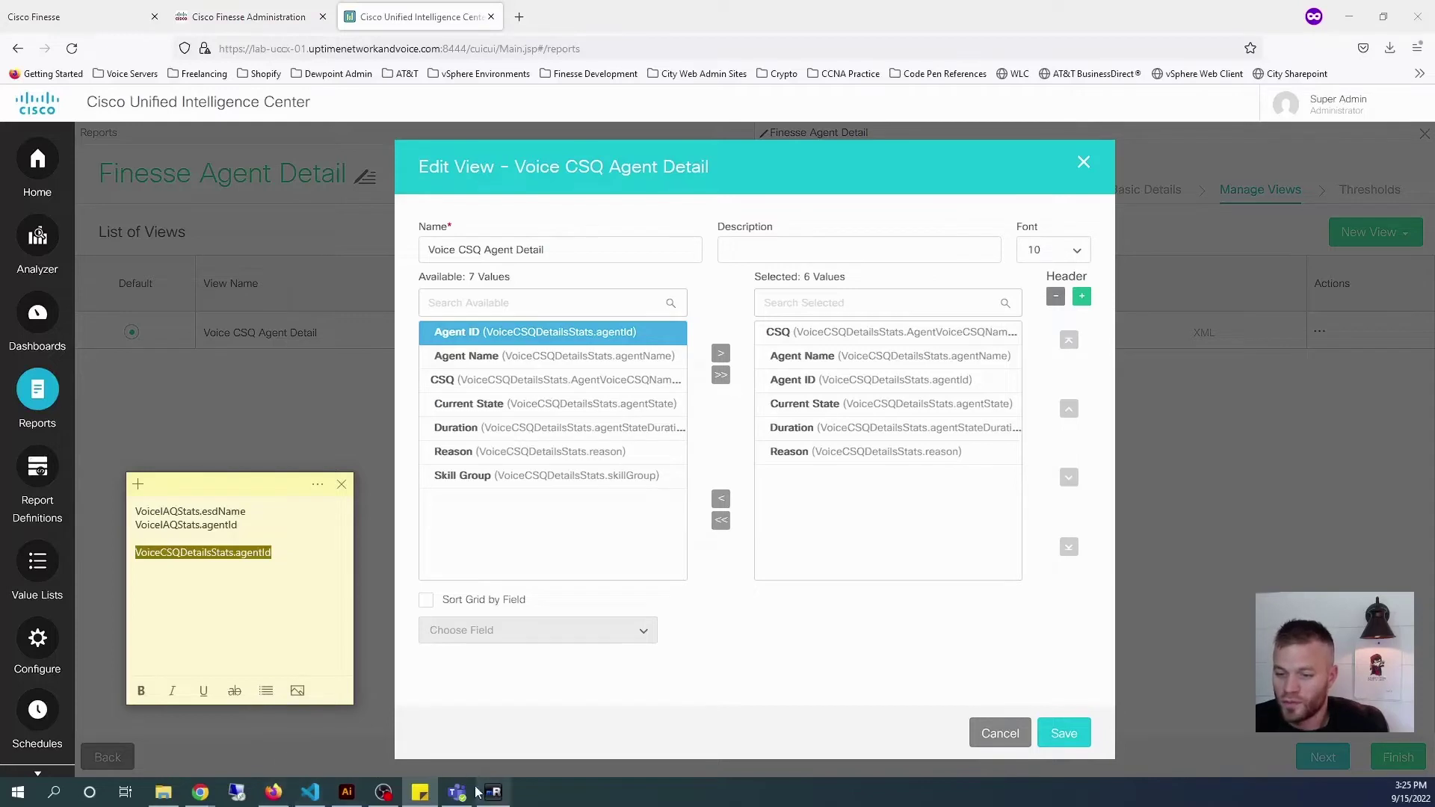
click(313, 794)
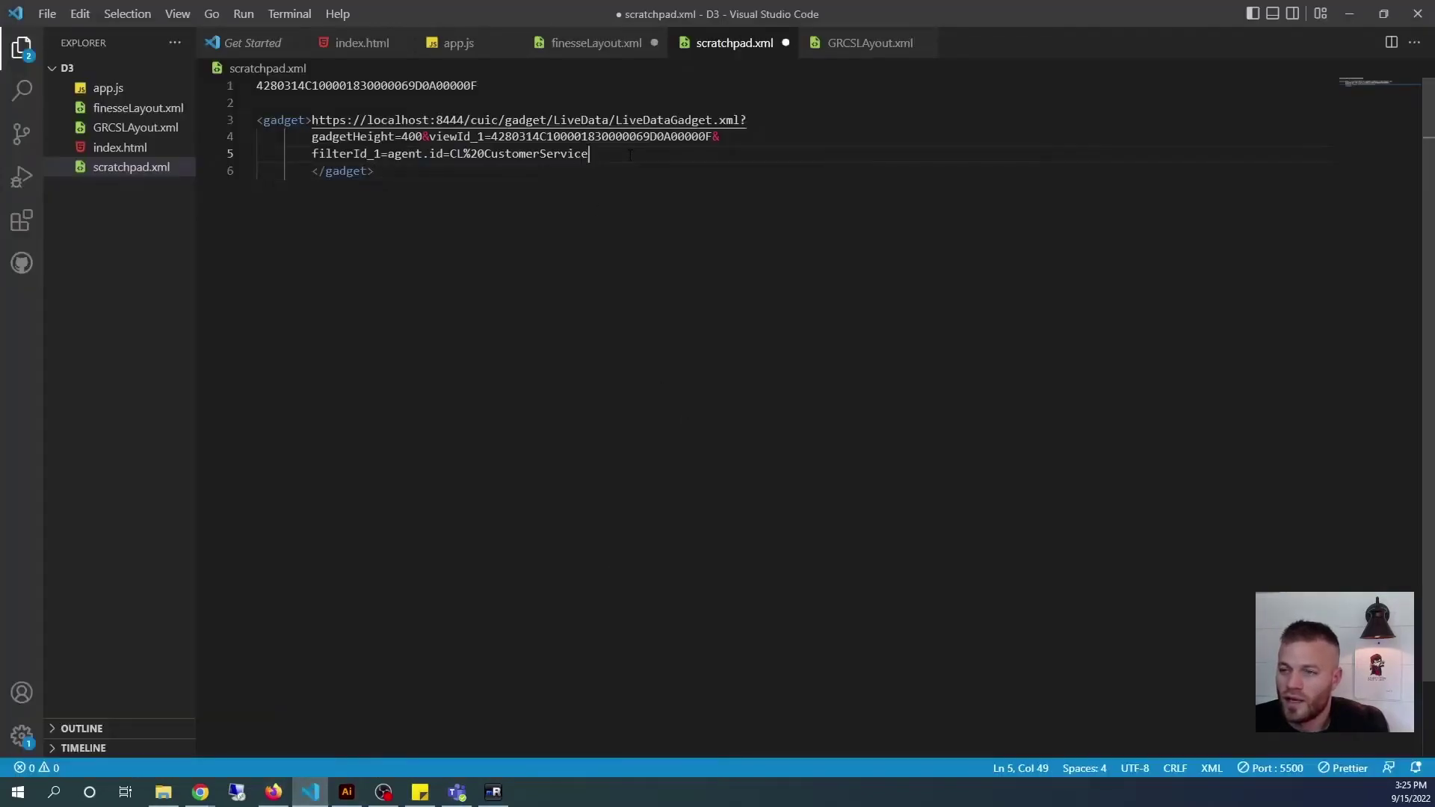
- Replace agent.id in the gadget URL's filterId_1 parameter with the copied field name VoiceCSQDetailsStats.agentId
click(622, 159)
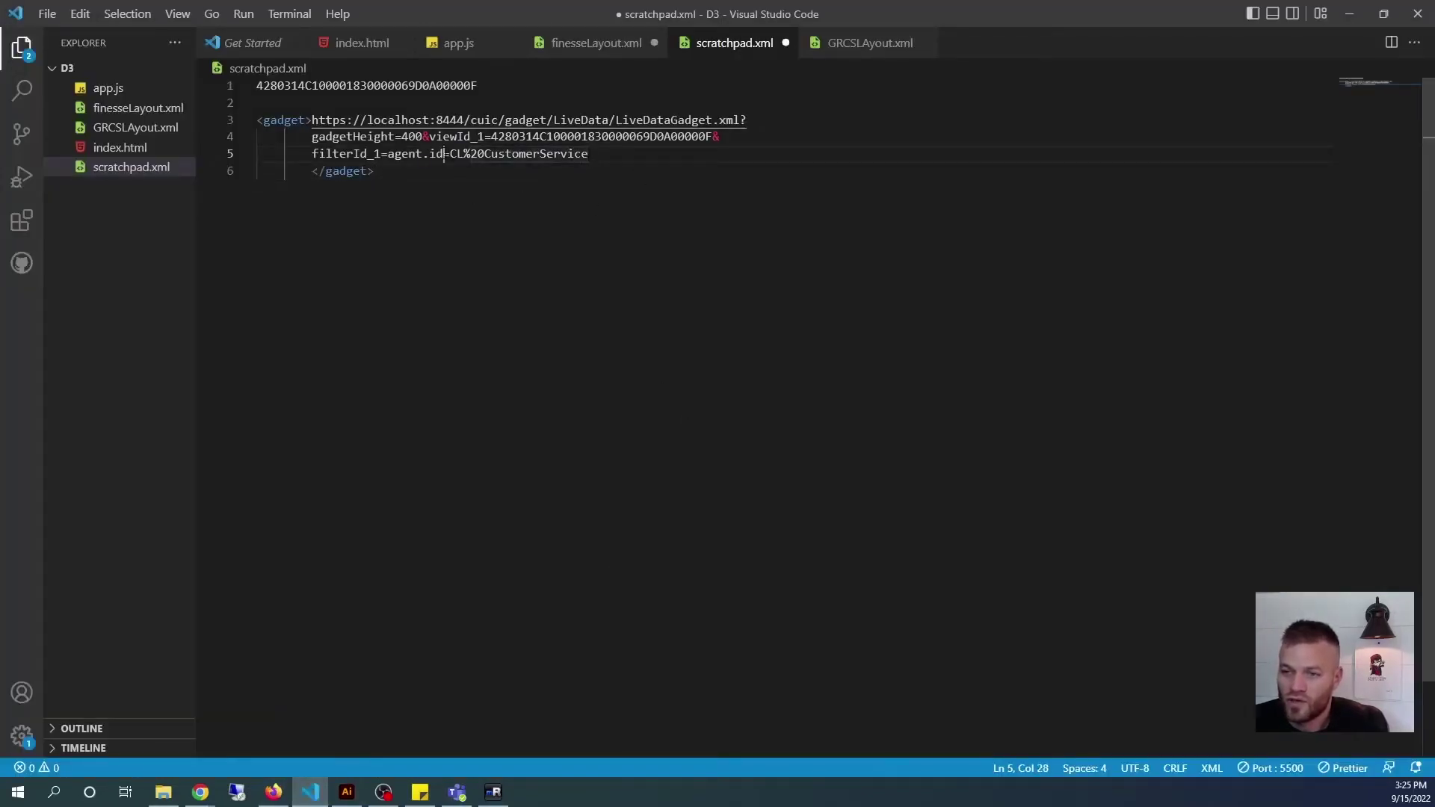
drag(443, 153, 382, 153)
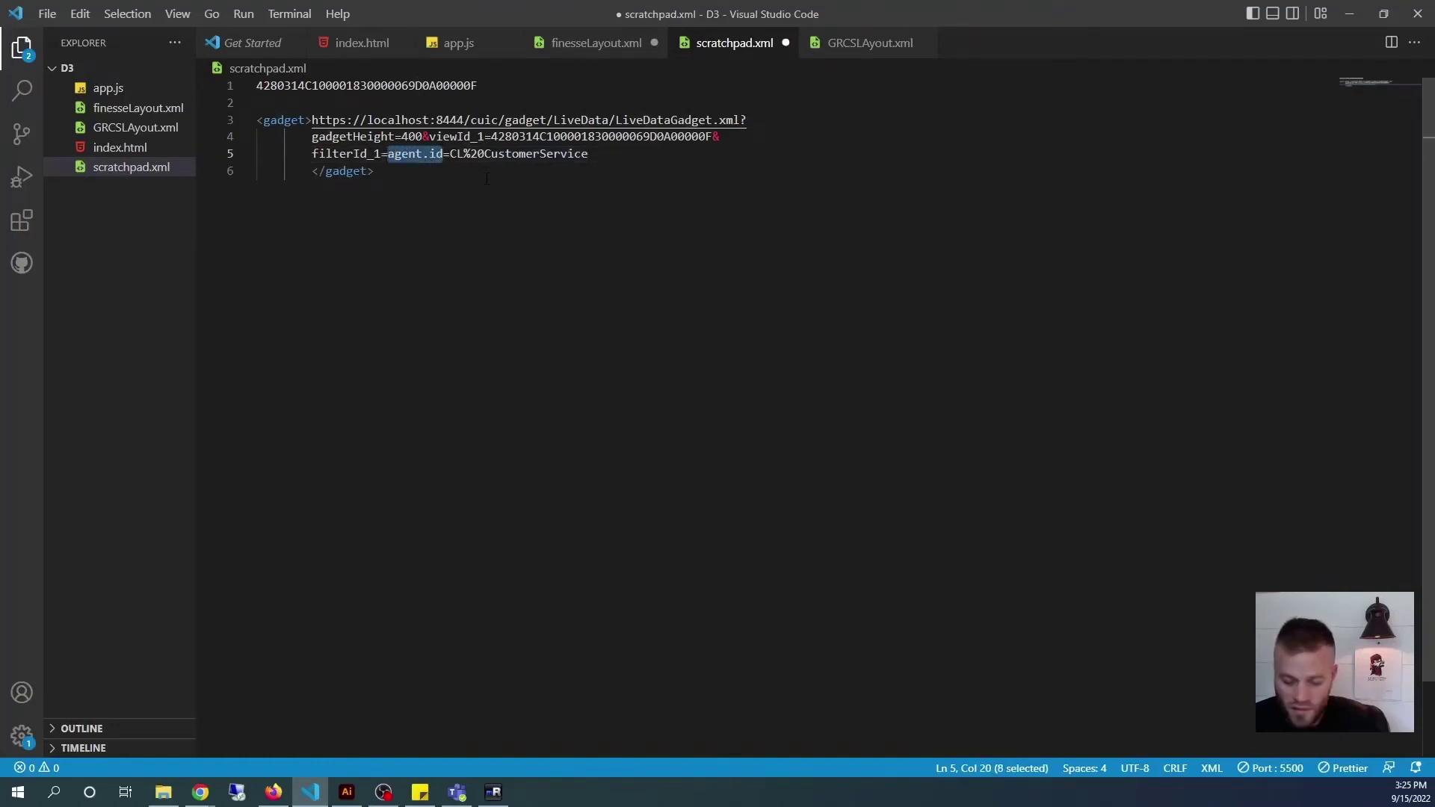
key(ctrl+v)
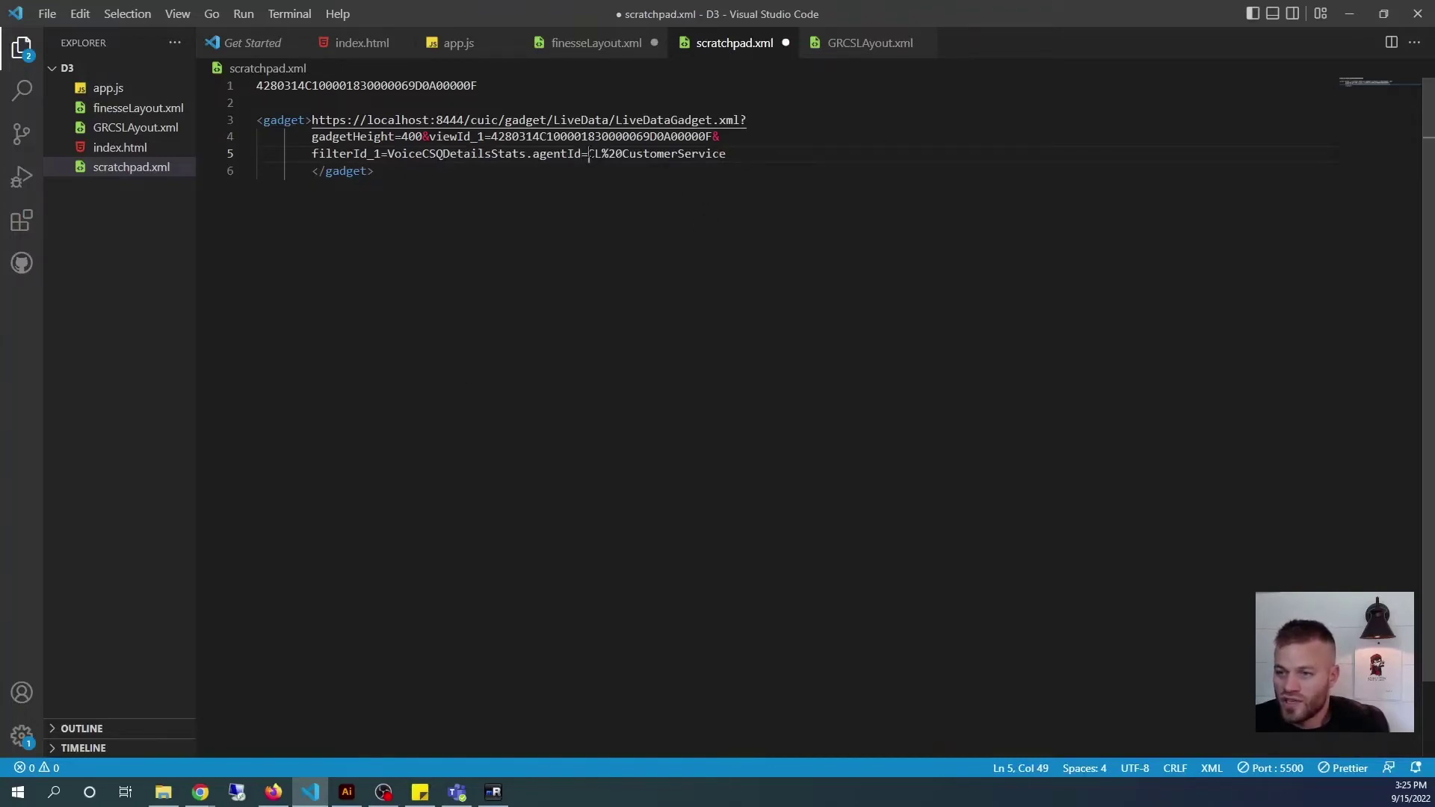
drag(590, 154, 604, 154)
click(739, 158)
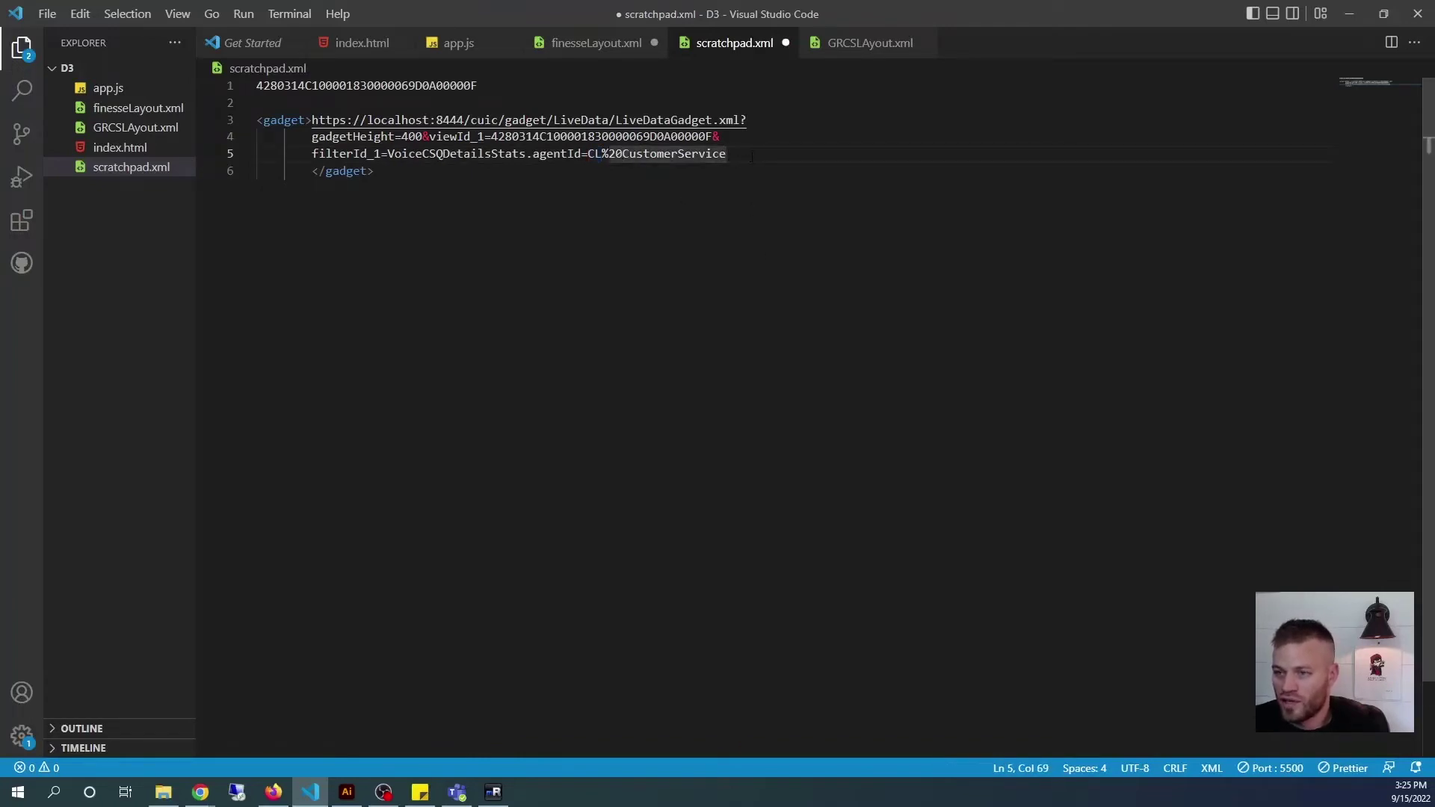
drag(752, 157, 638, 154)
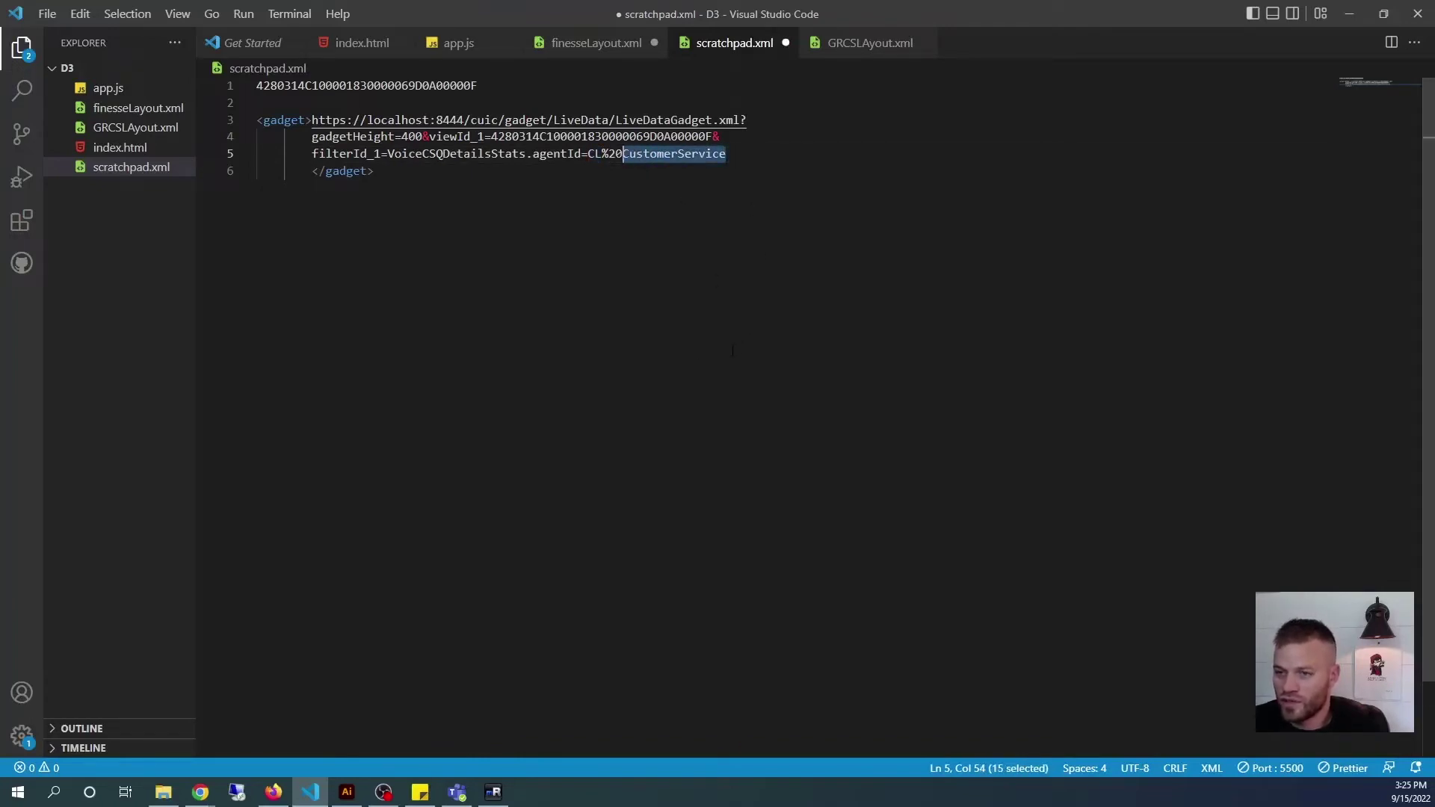
- Copy the complete gadget element from scratchpad.xml into the empty gadgets element of the Custom Tab in finesseLayout.xml
drag(463, 173, 241, 123)
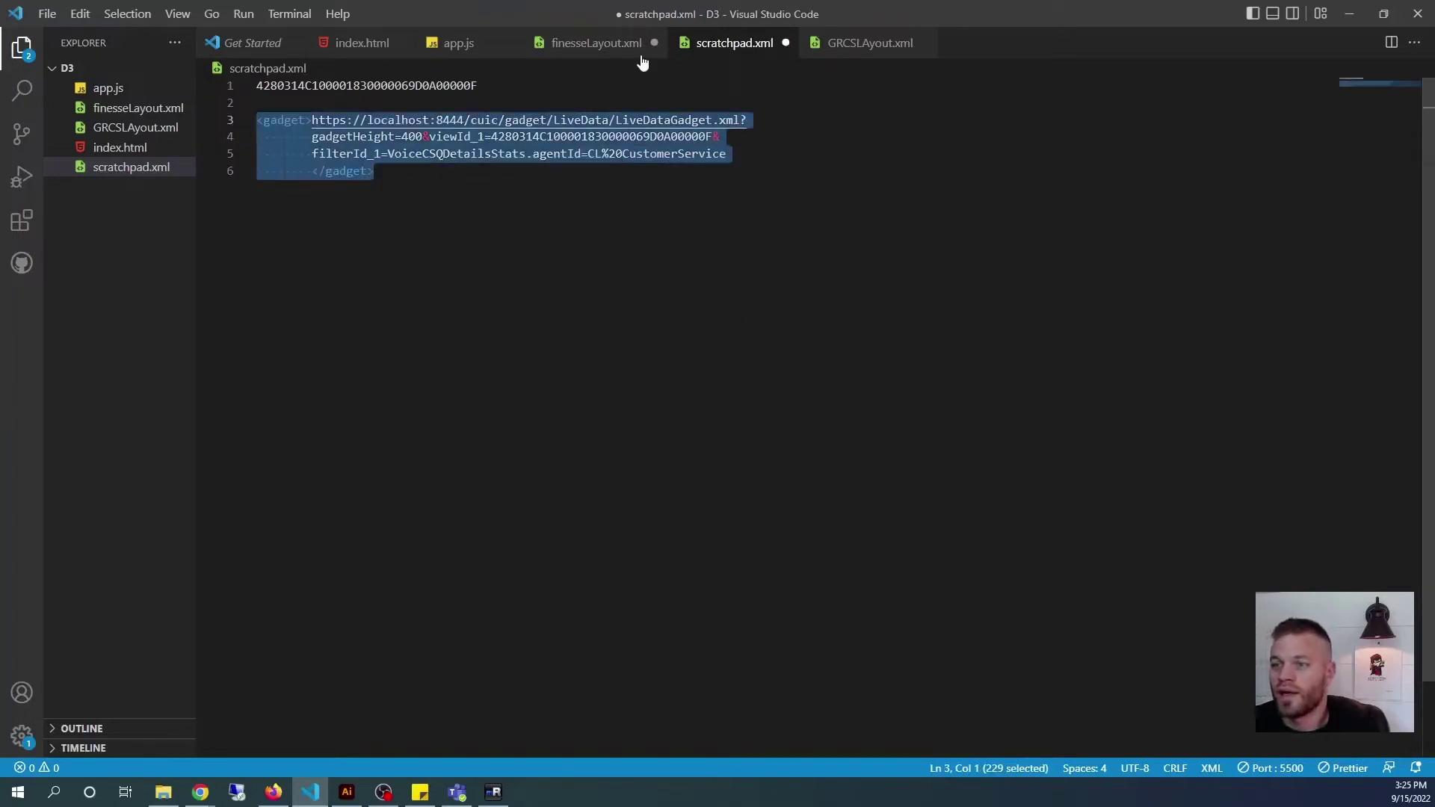
click(607, 45)
click(625, 329)
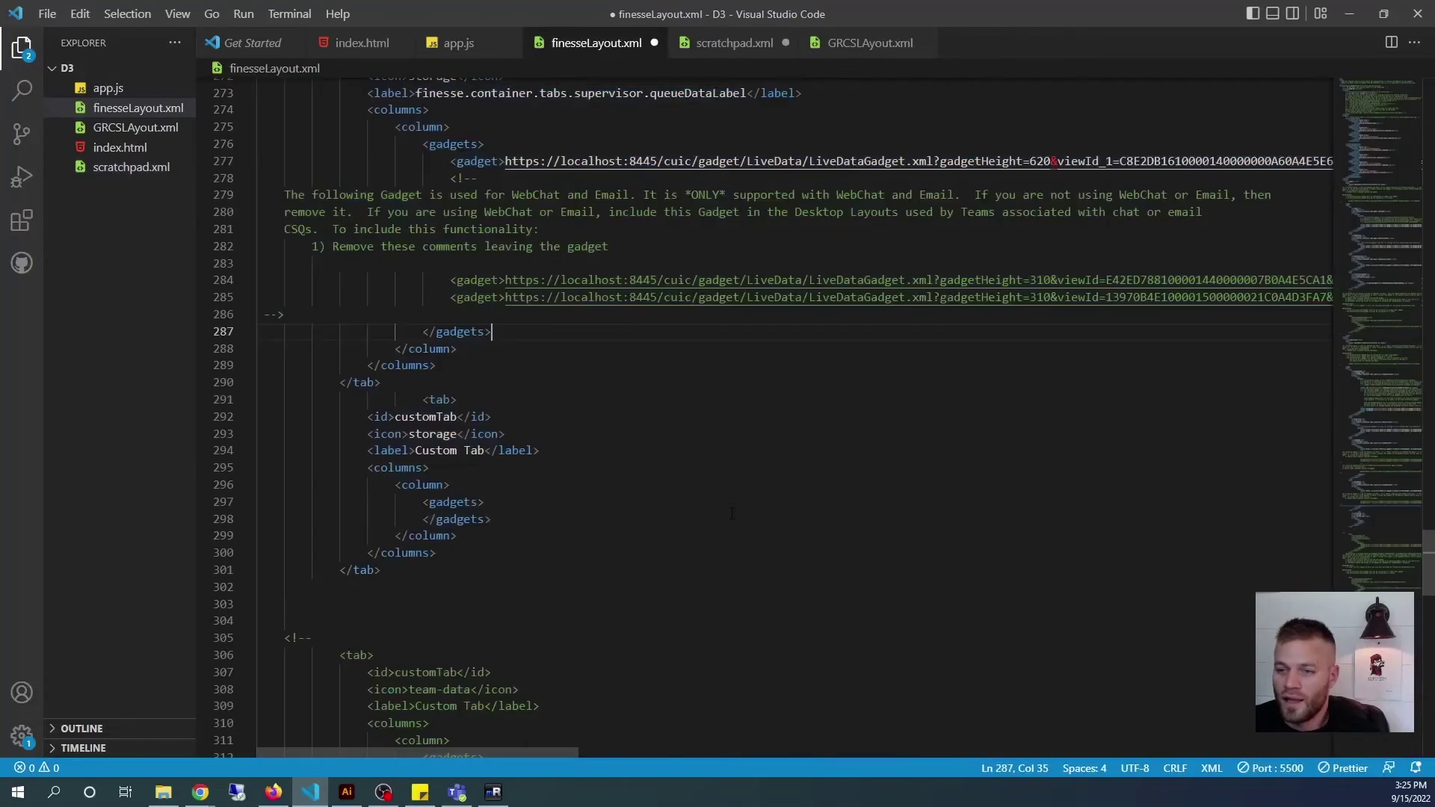
scroll(723, 511, down, 1)
click(566, 453)
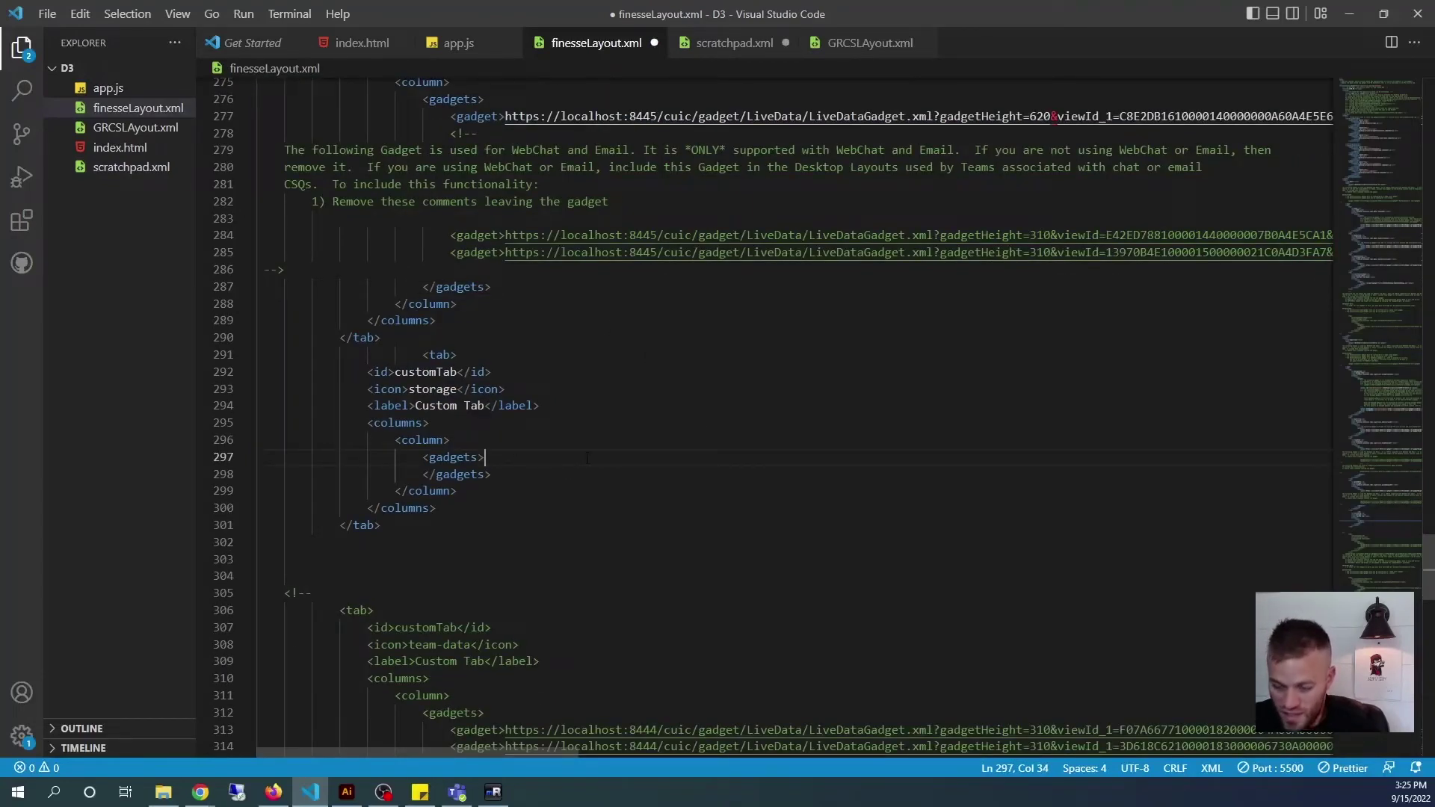
key(Return)
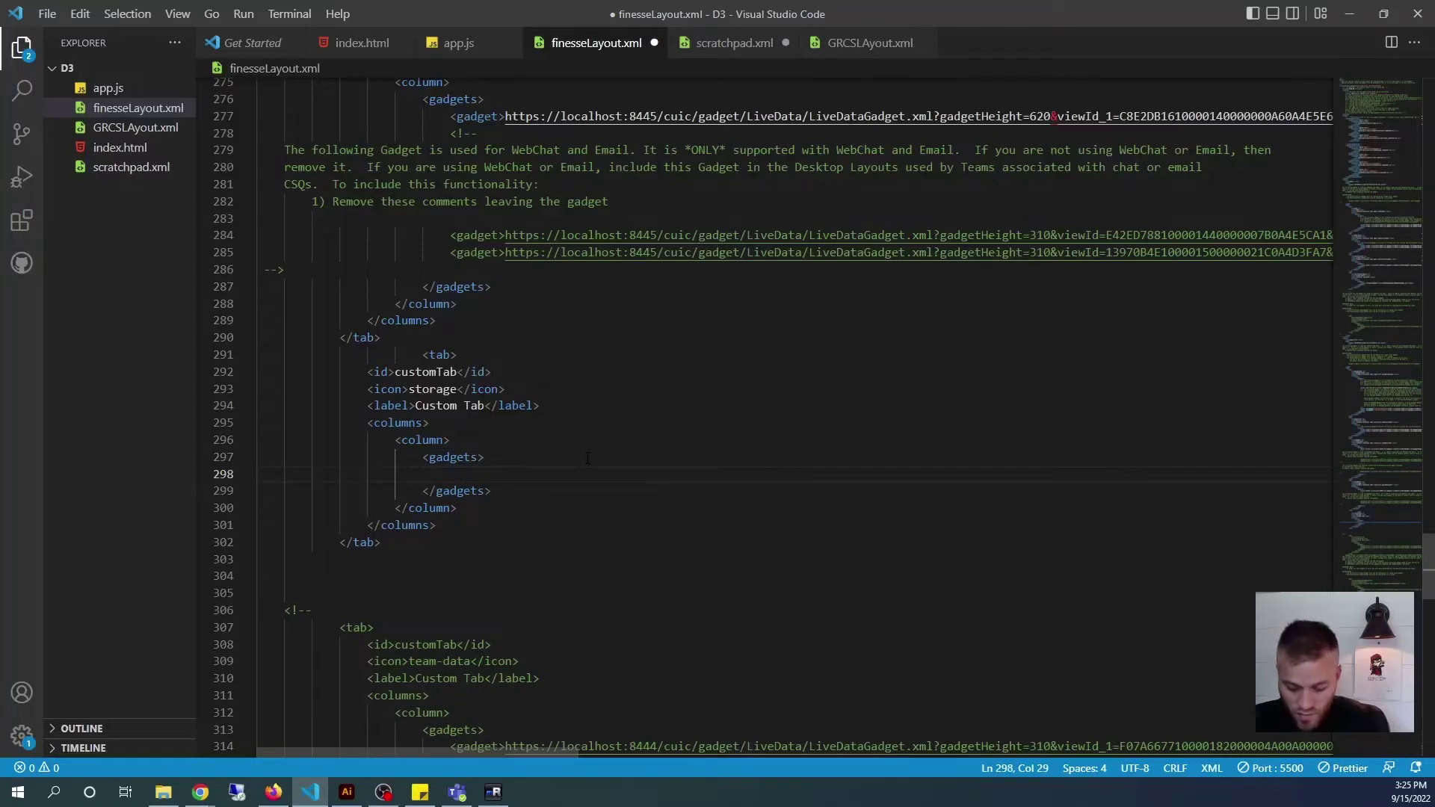
key(ctrl+v)
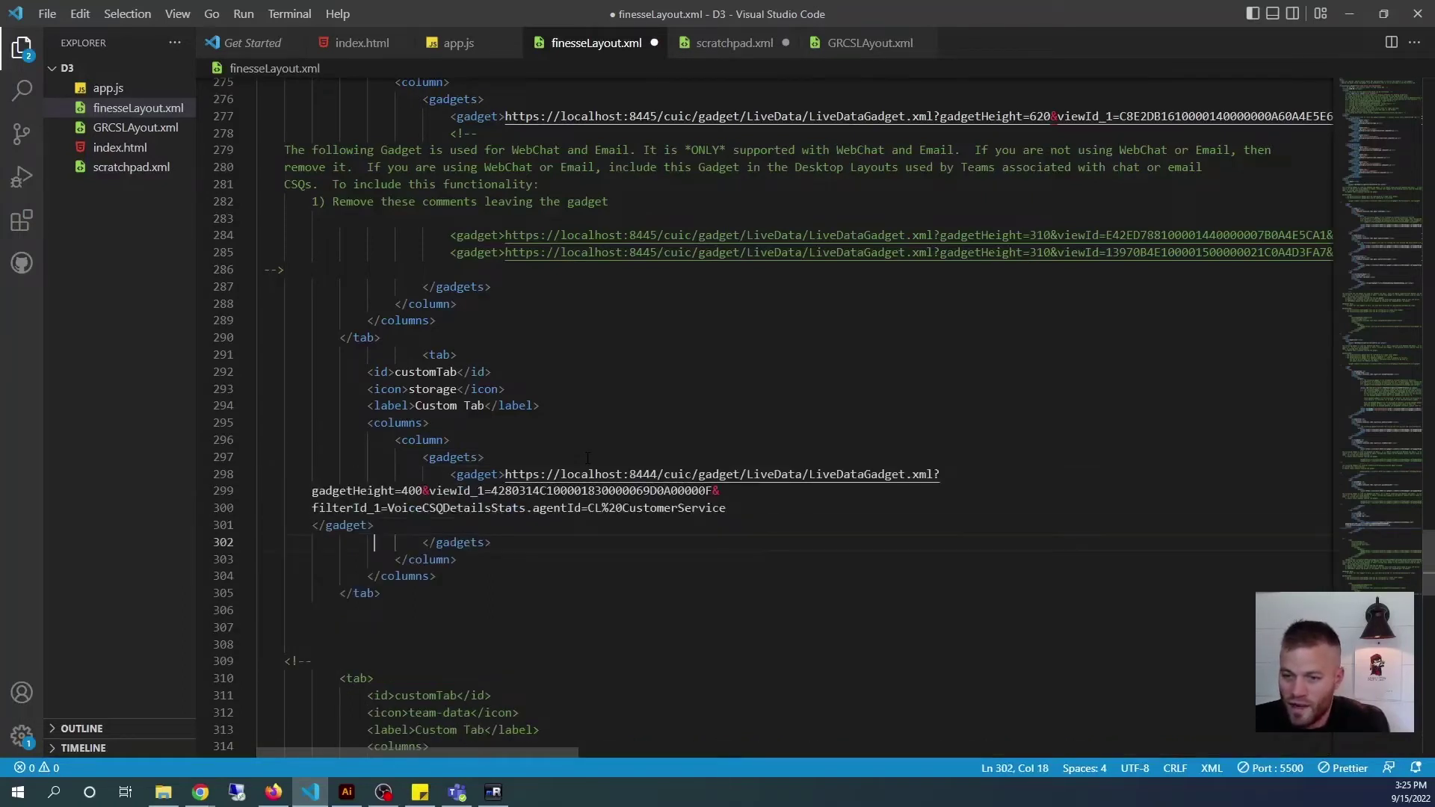
- Remove the line breaks and indentation inside the pasted gadget element so its whole URL and closing tag sit on one line
key(Left)
key(Left)
key(Left)
key(Left)
key(Left)
key(Left)
key(Home)
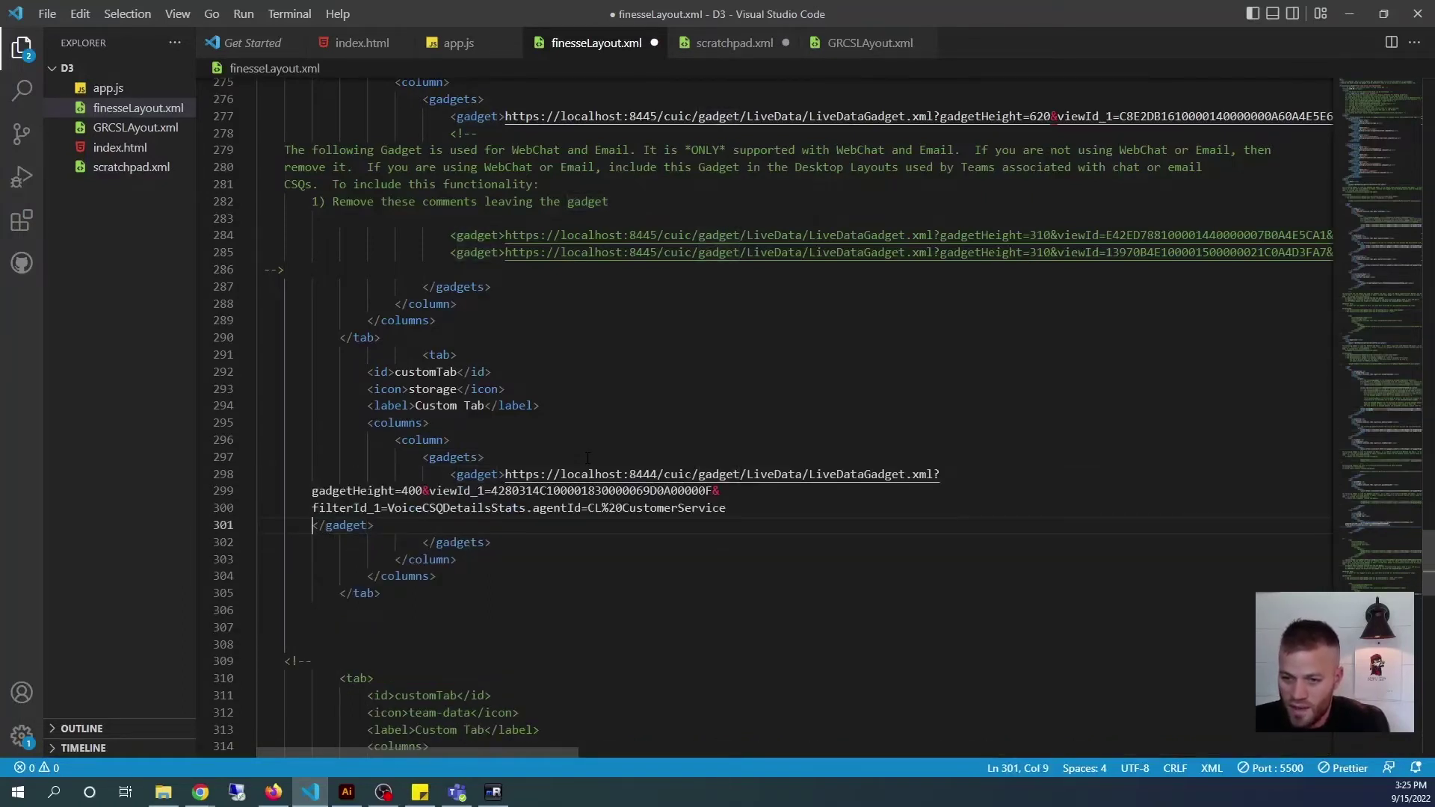
key(BackSpace)
key(BackSpace)
key(BackSpace)
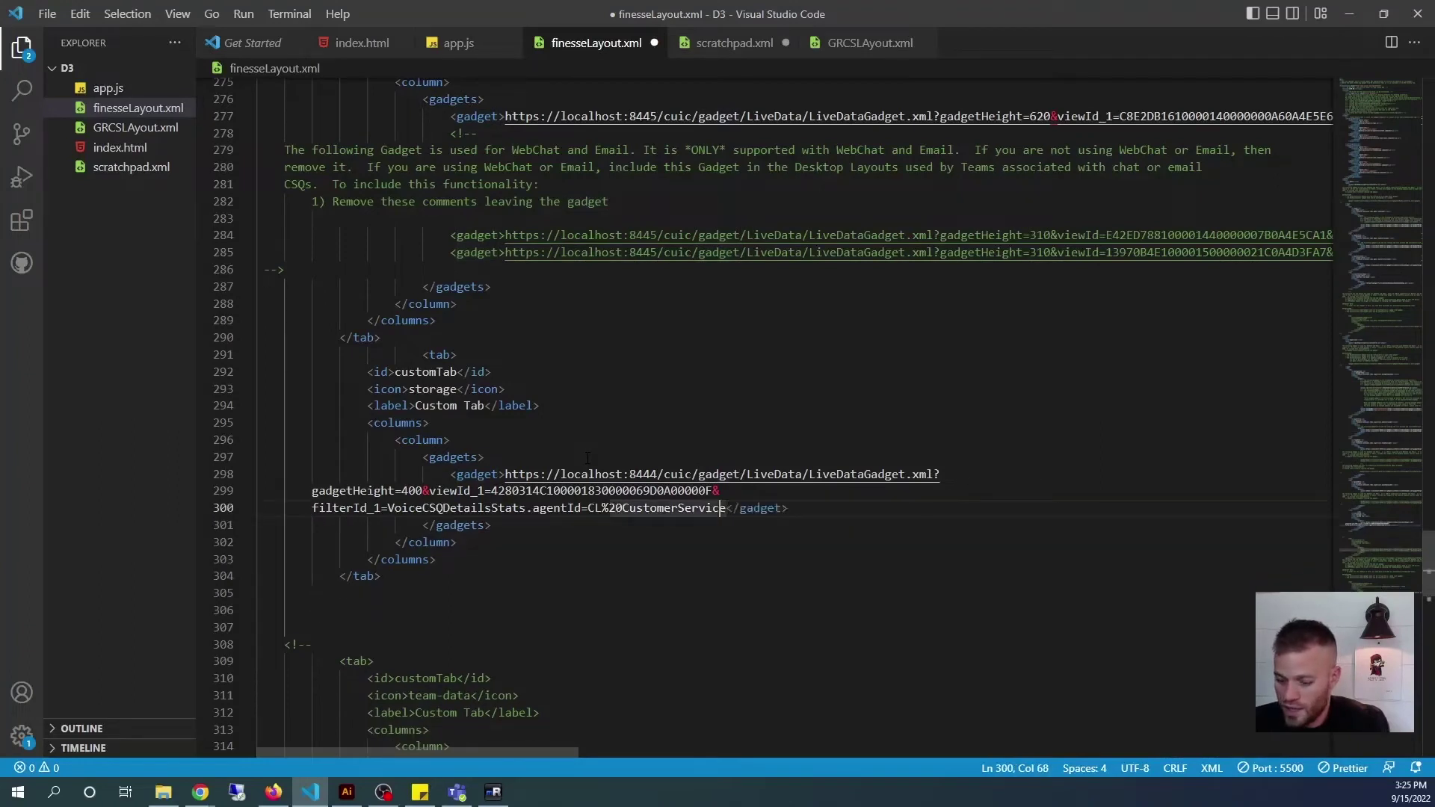
key(Home)
key(BackSpace)
key(BackSpace)
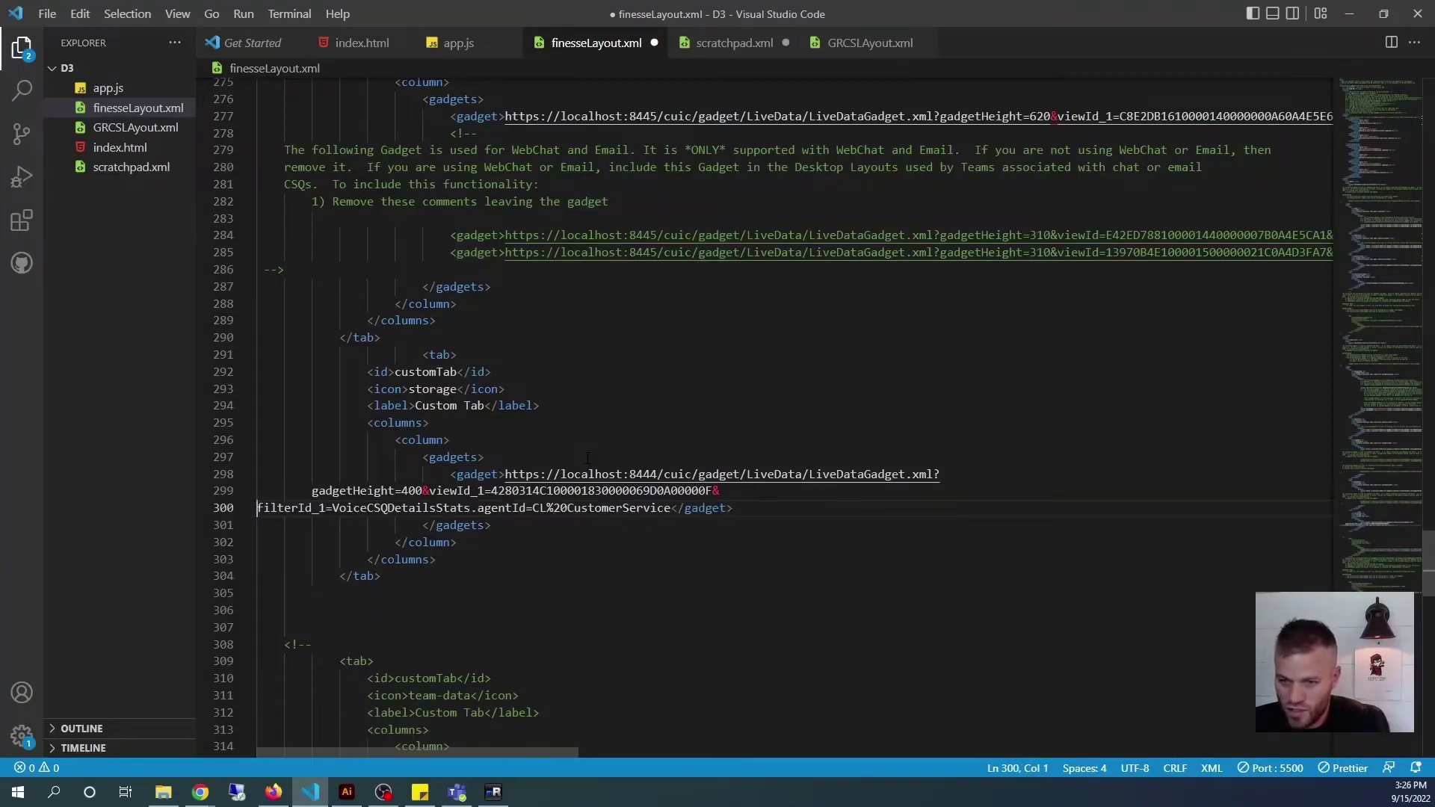
key(BackSpace)
key(Home)
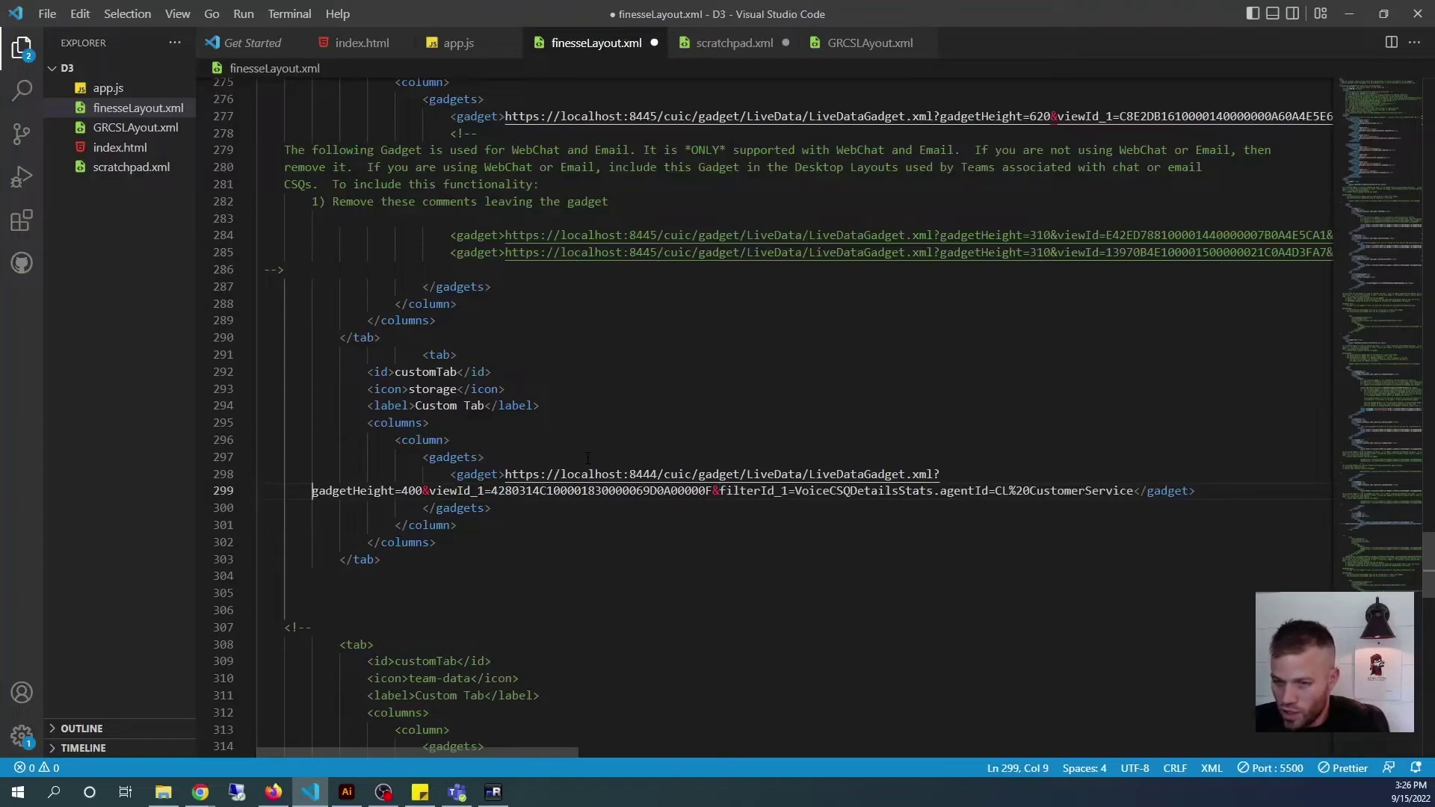
key(BackSpace)
key(BackSpace)
key(BackSpace)
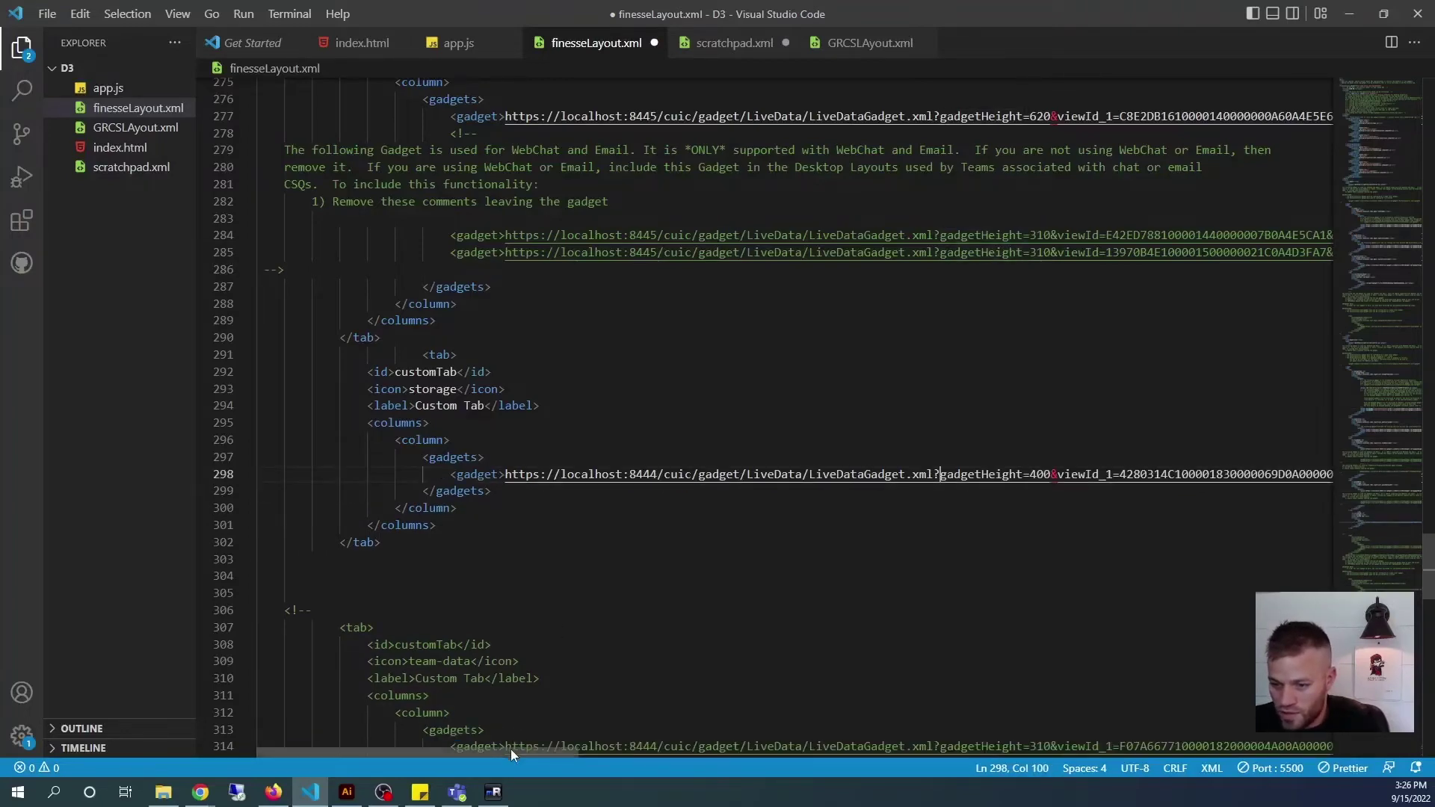
mouse_move(510, 749)
mouse_down()
mouse_move(739, 748)
mouse_move(495, 737)
mouse_up()
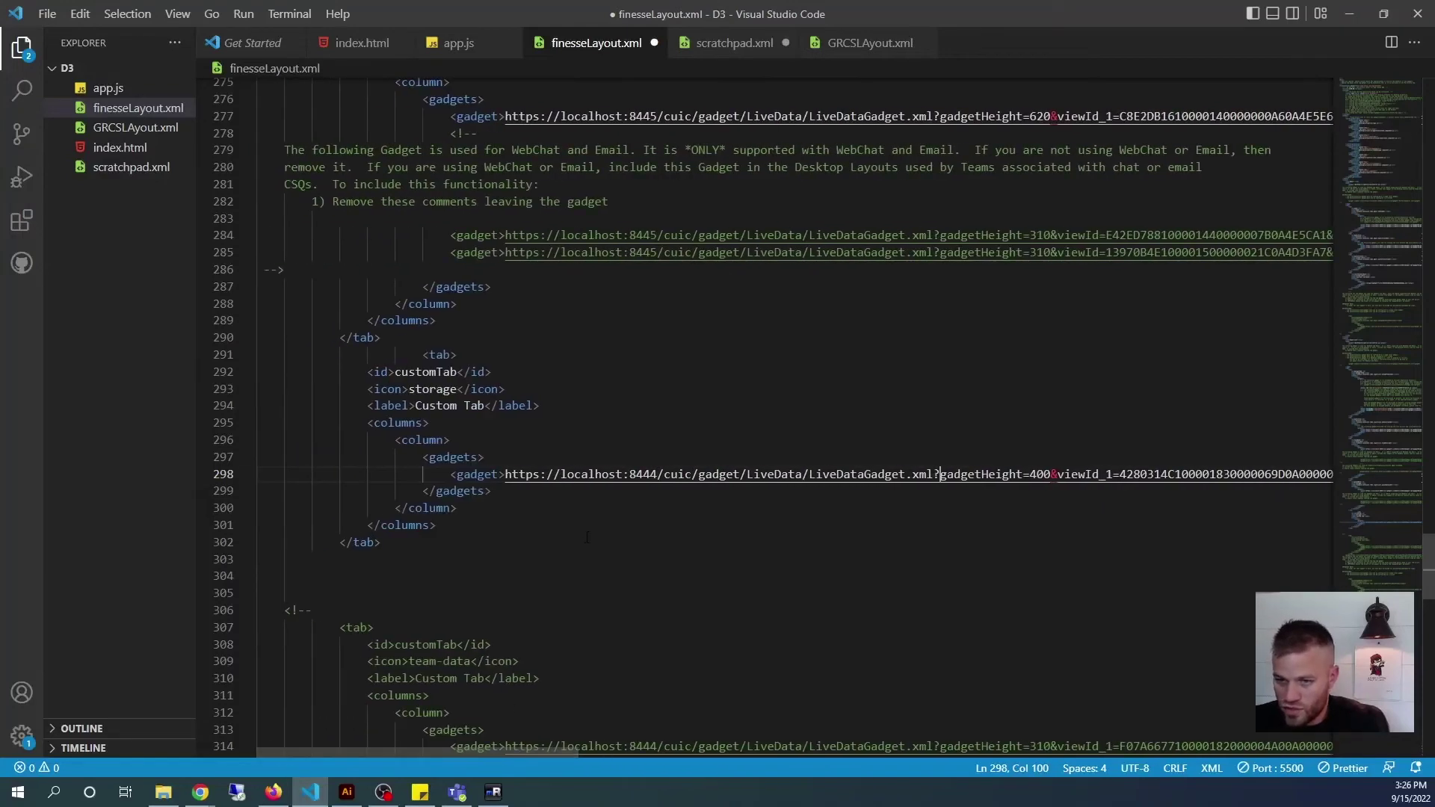
- Copy all of finesseLayout.xml, switch to Cisco Finesse Administration in Firefox, replace the CustomerService desktop layout with it and save
click(588, 514)
key(ctrl+a)
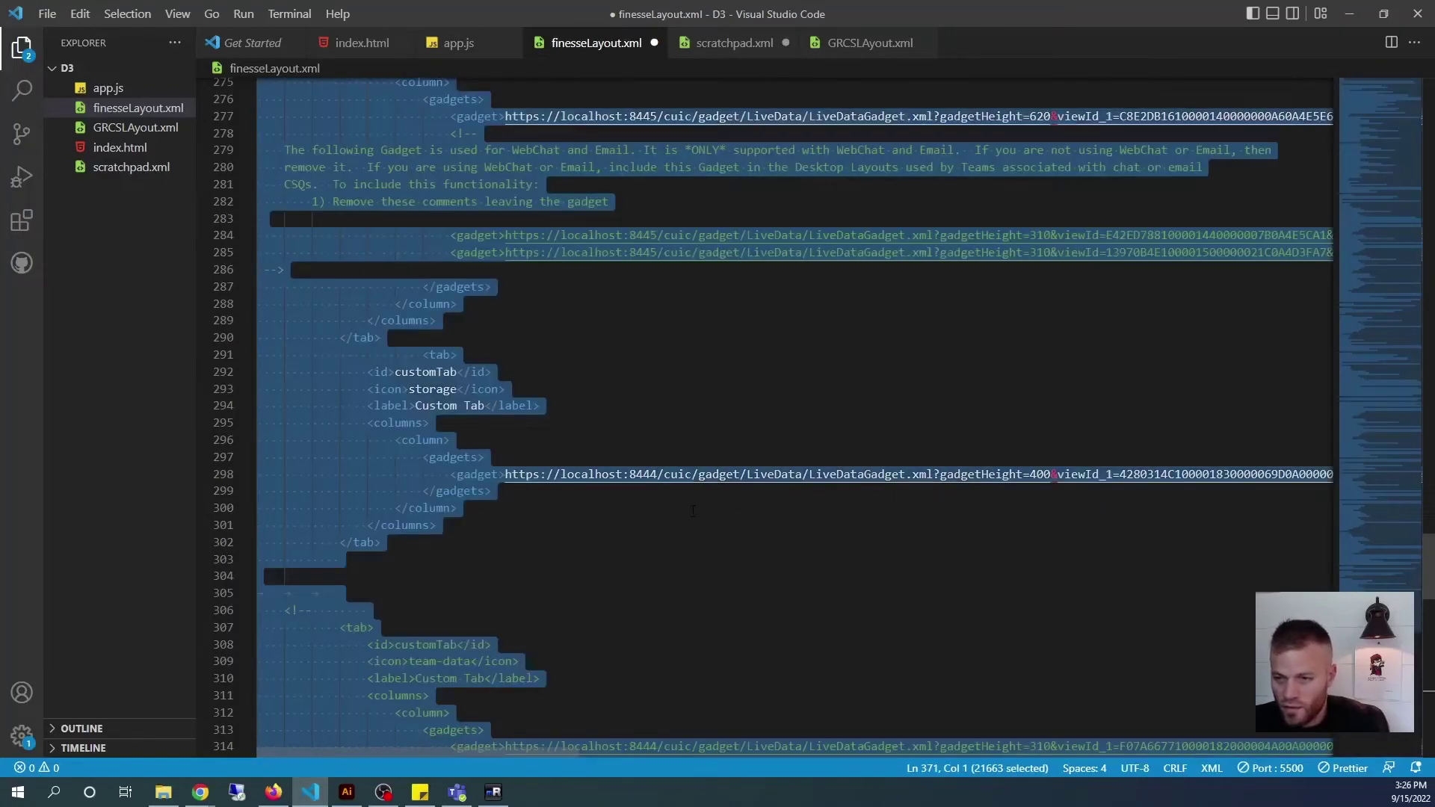
key(alt+Tab)
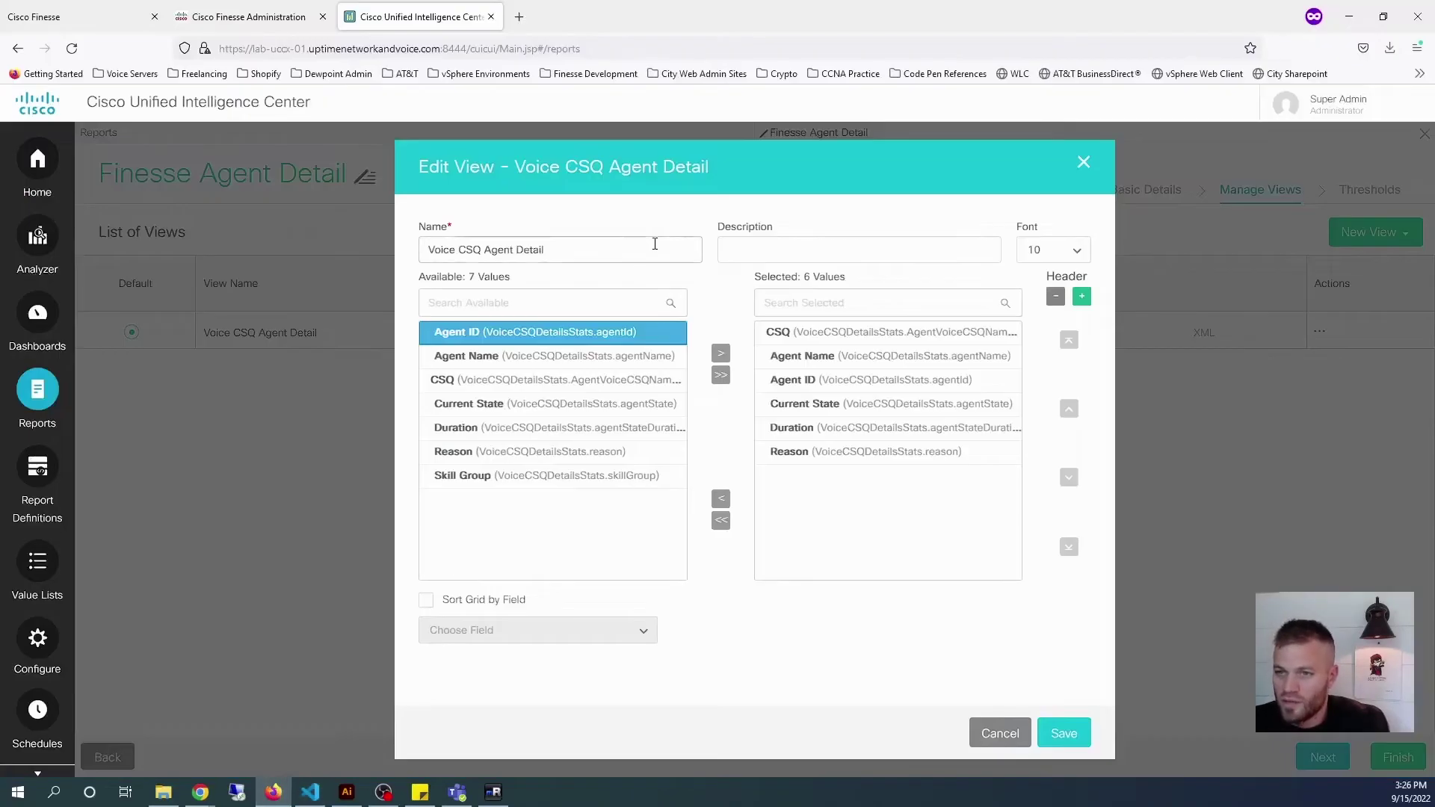
click(253, 18)
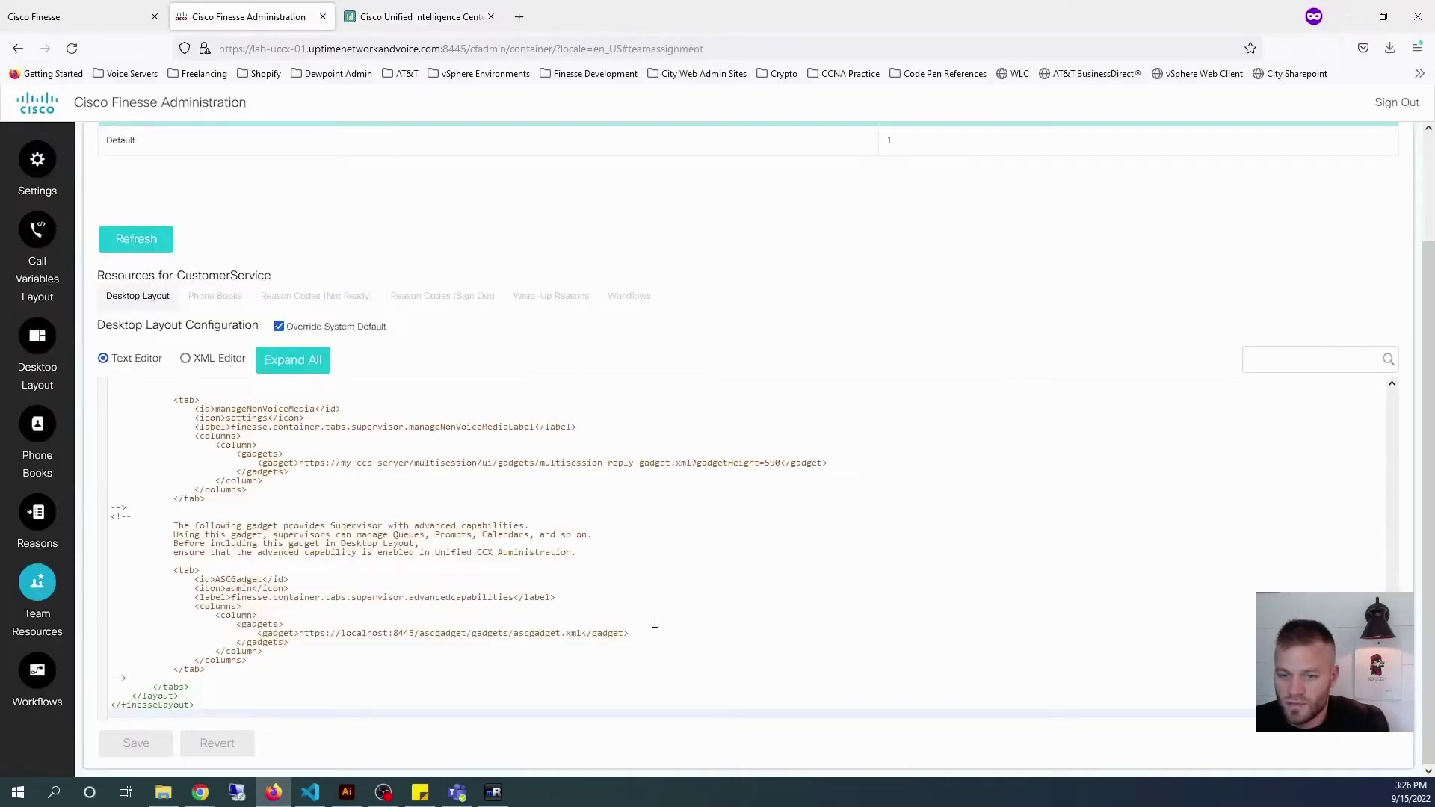
click(662, 583)
key(ctrl+a)
key(ctrl+v)
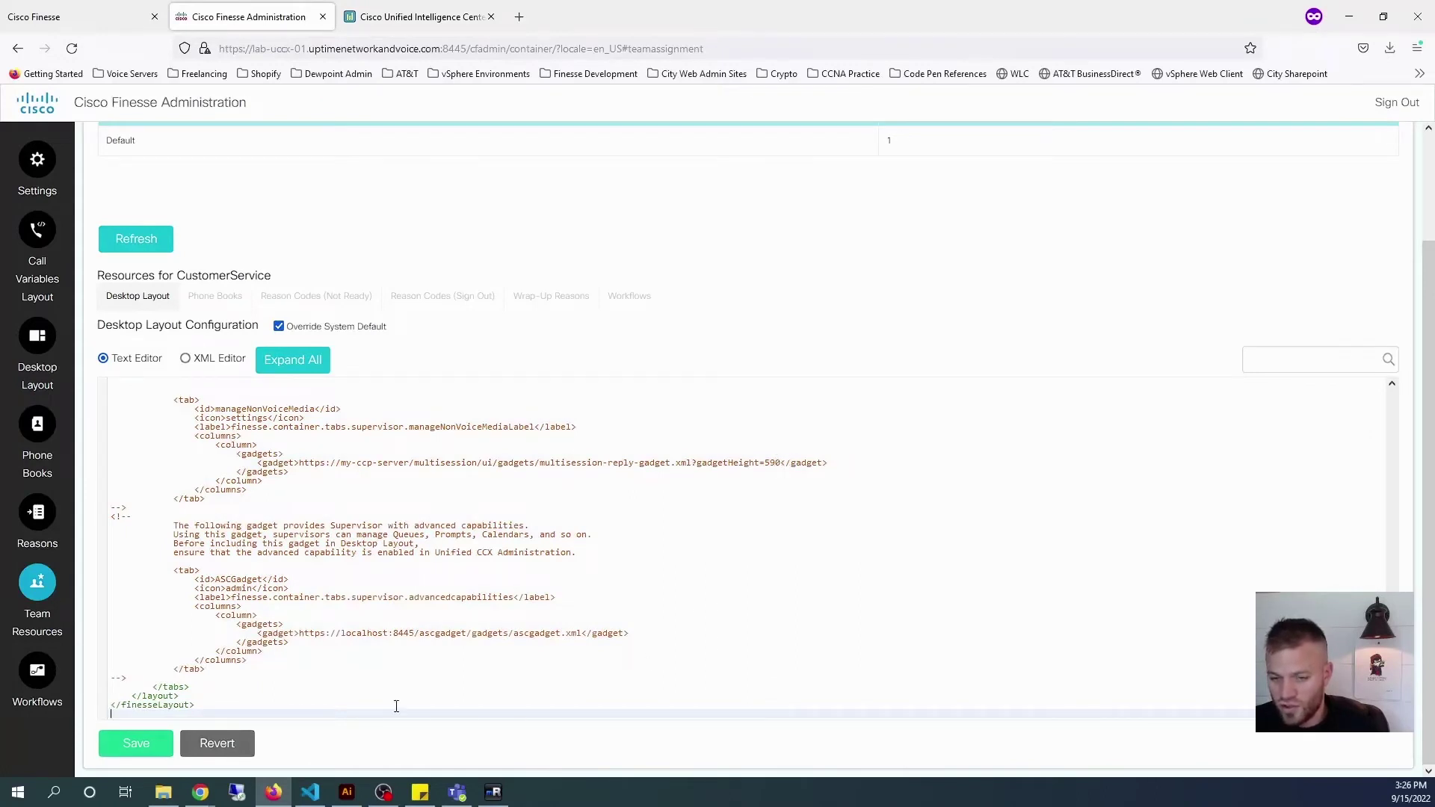
click(154, 758)
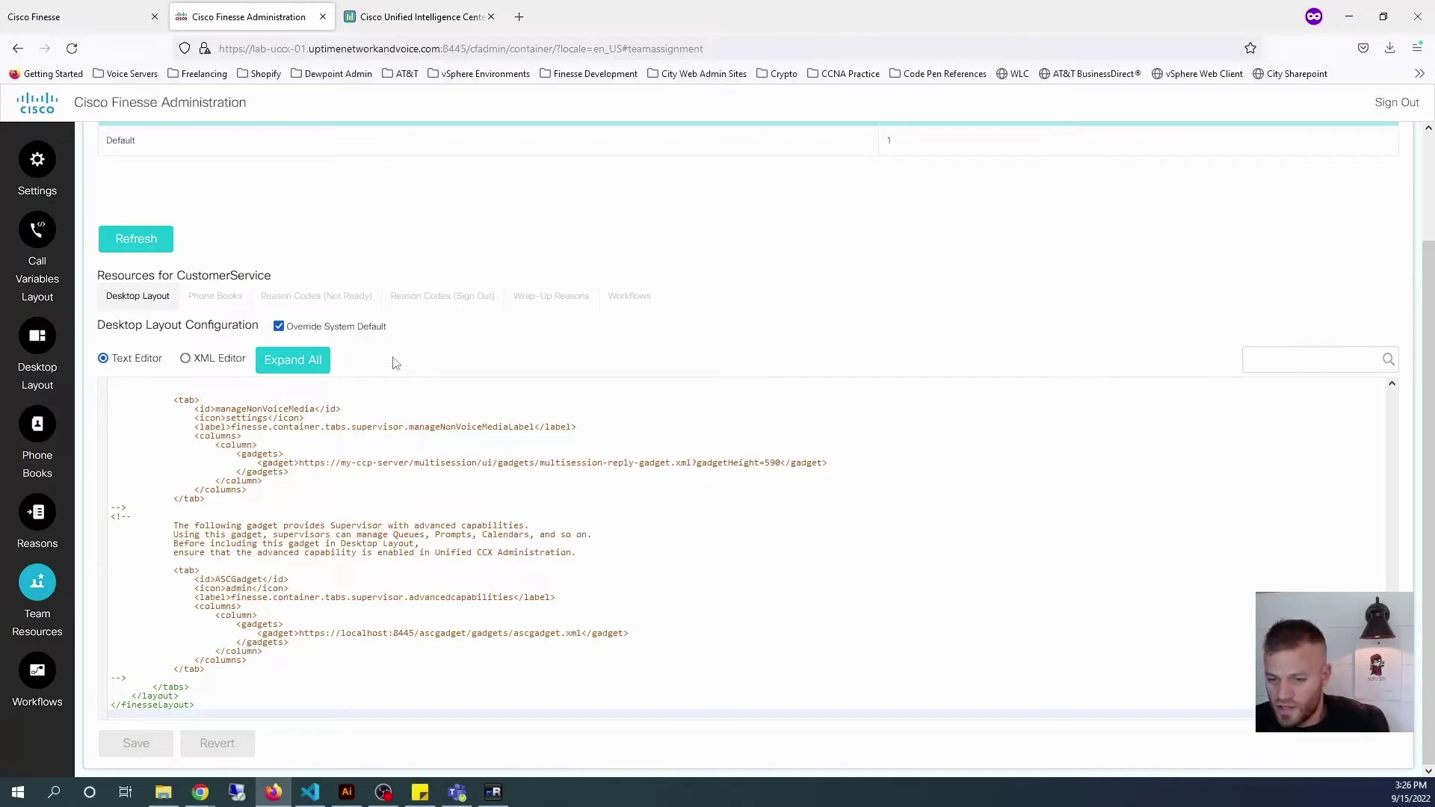
- Reload the Cisco Finesse supervisor desktop, agreeing to leave the page, to load the updated custom tab
key(ctrl+shift+Tab)
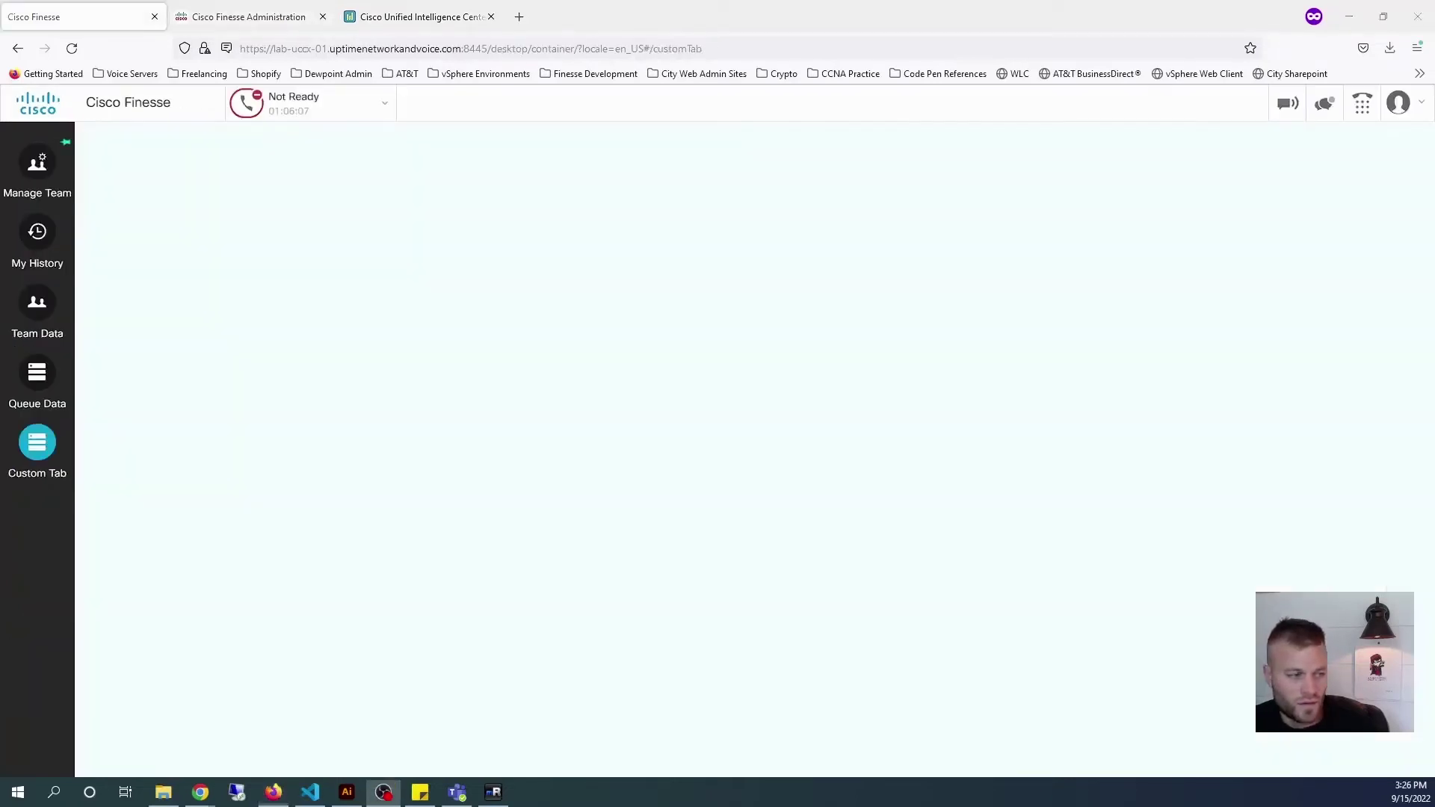
click(72, 49)
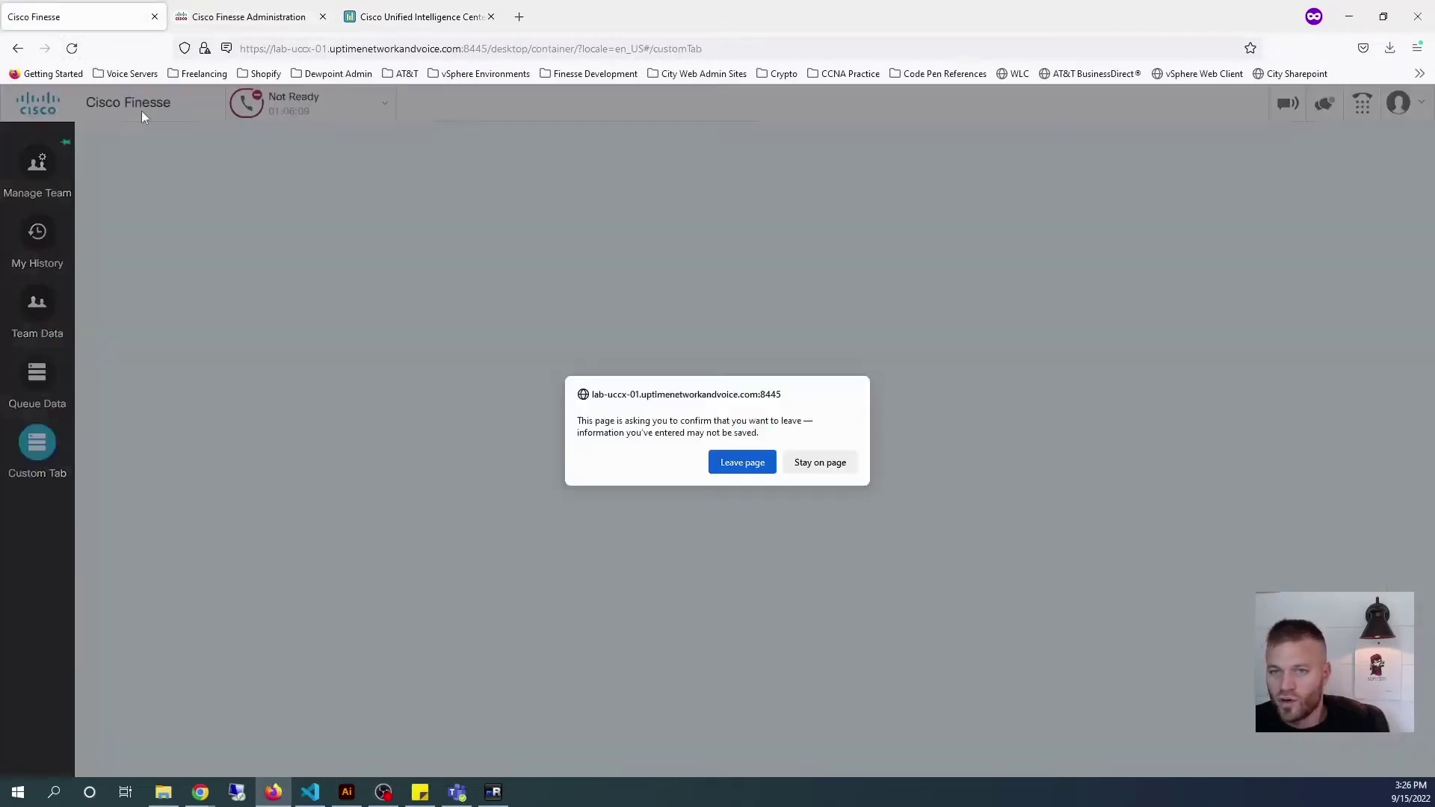
click(767, 460)
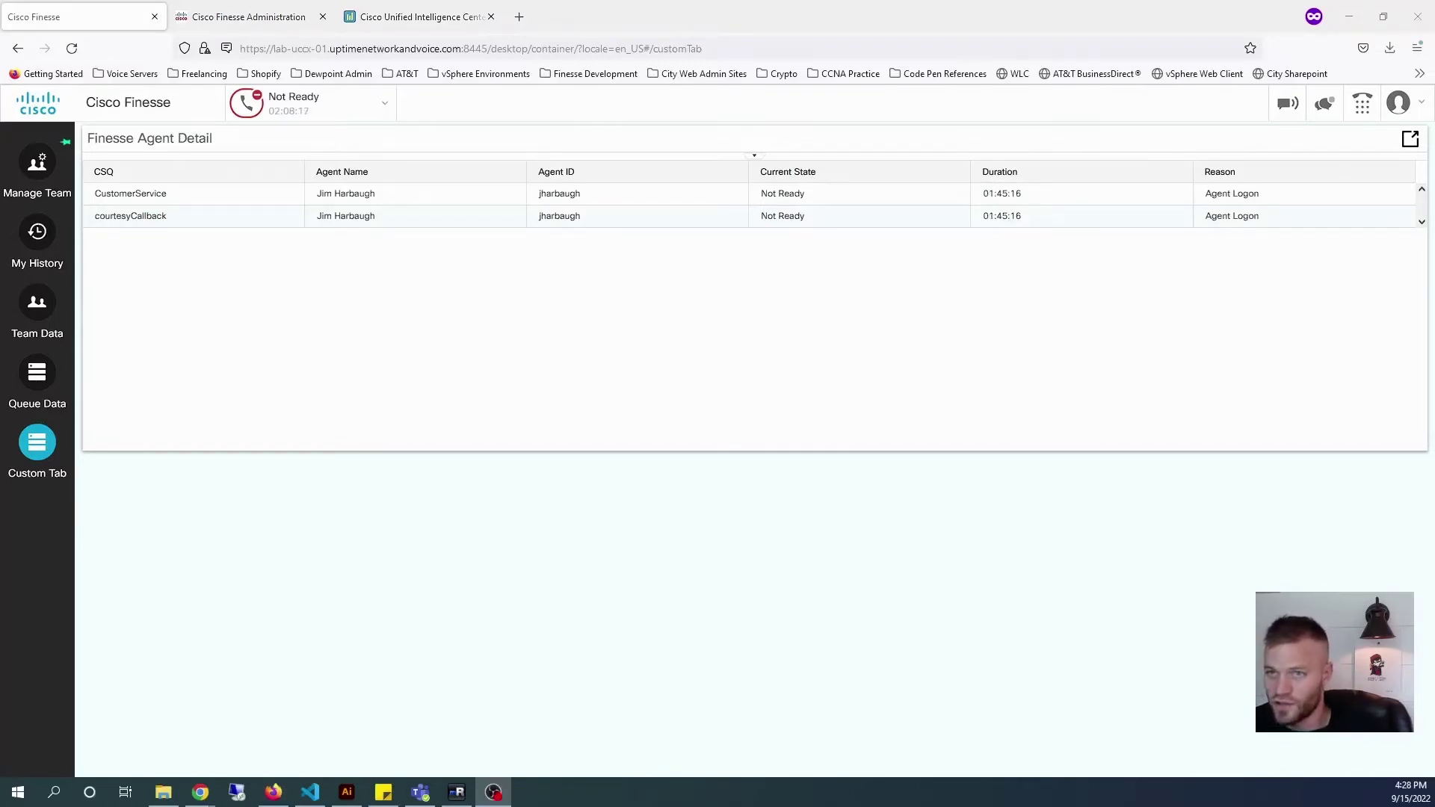
- In Cisco Unified Intelligence Center, close the report editor, open the Finesse Agent Detail report and delete its existing CSQ field filter
click(434, 16)
click(1425, 133)
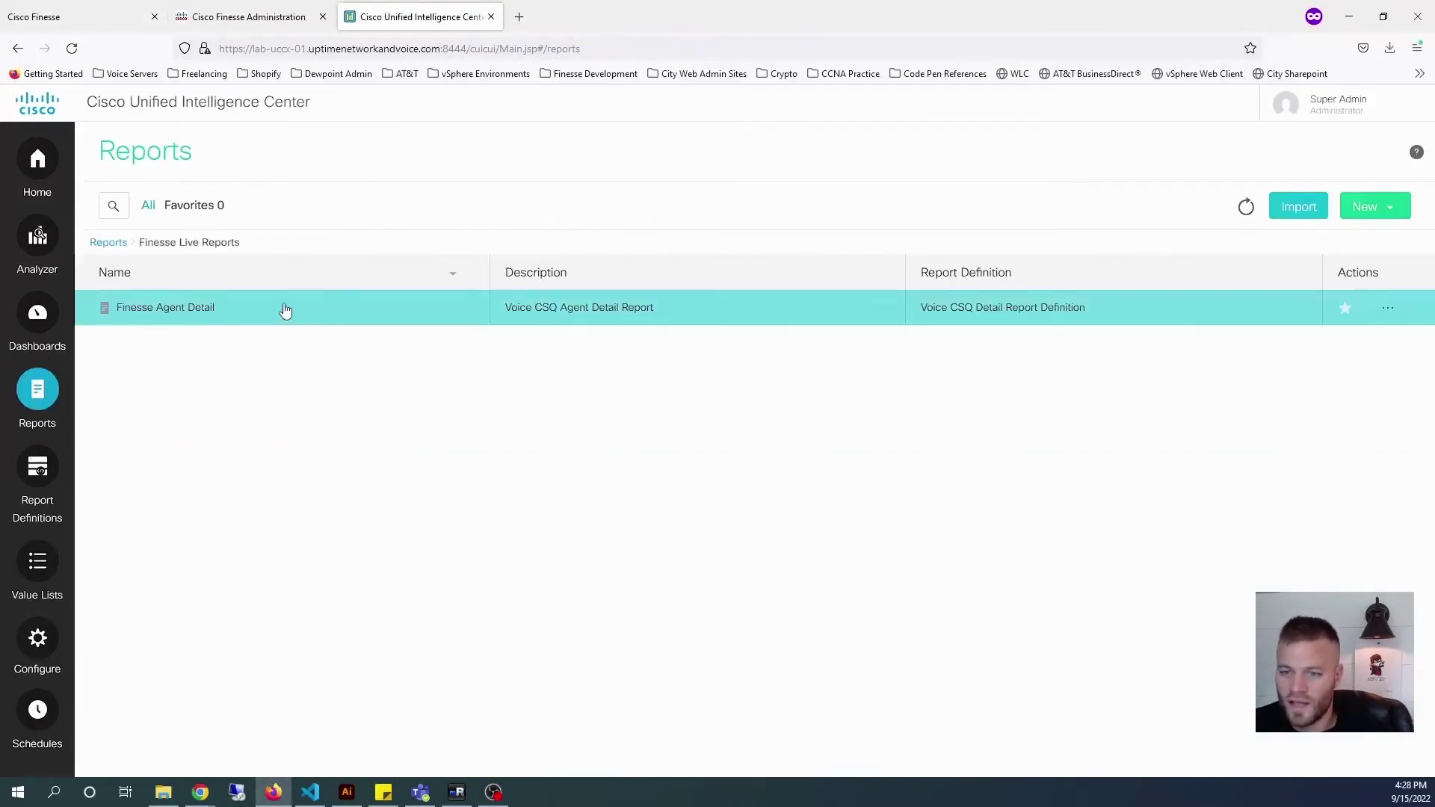
click(341, 311)
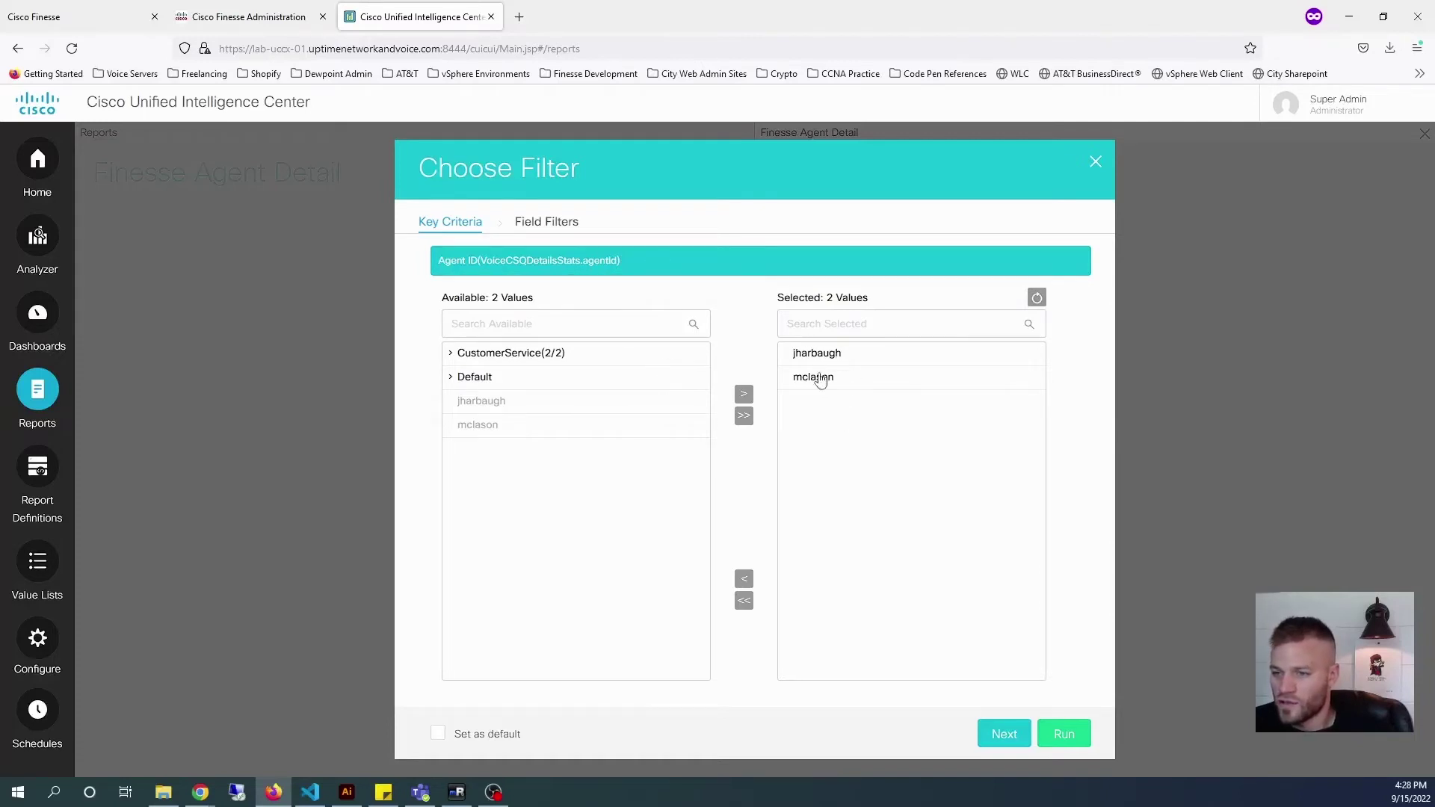
click(1003, 736)
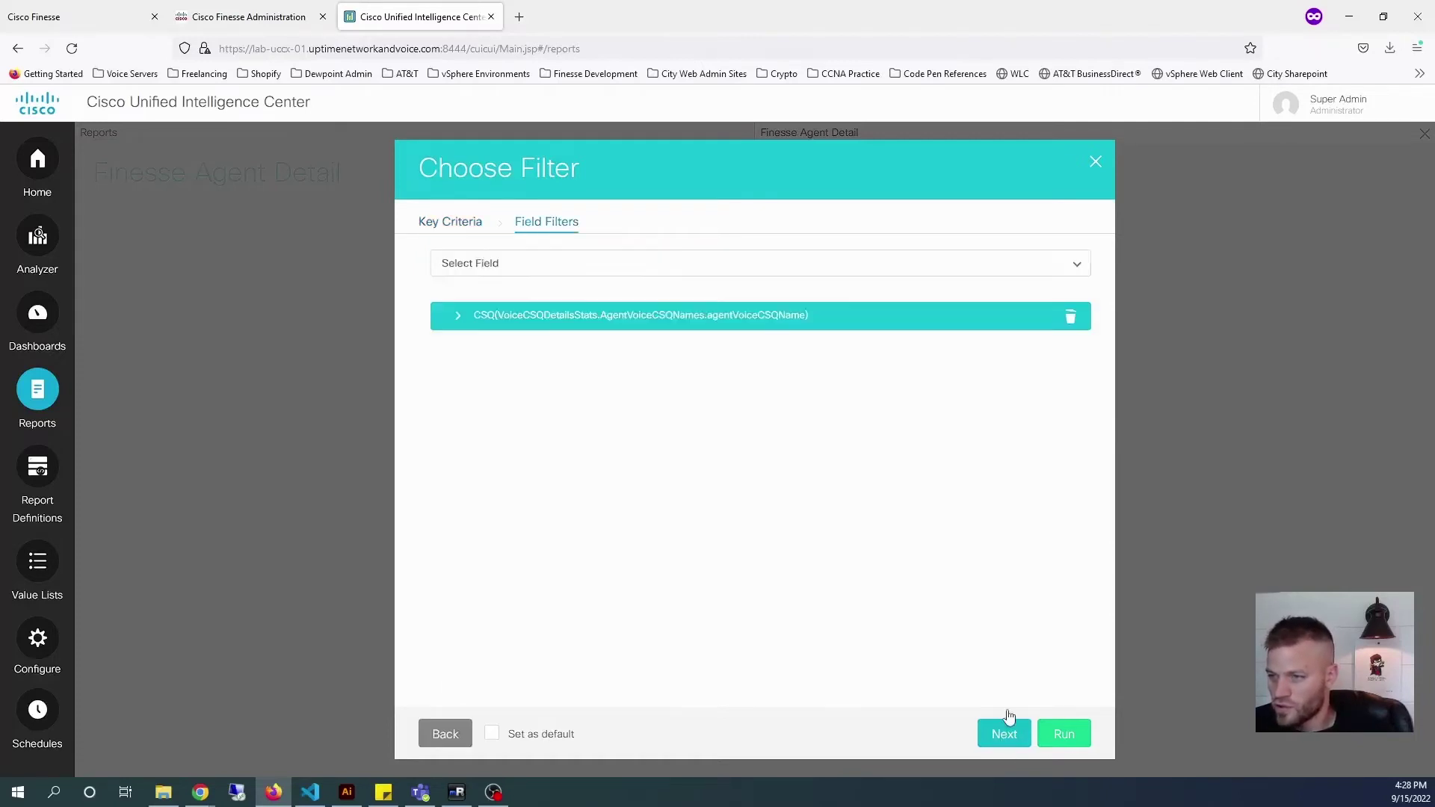
click(1066, 320)
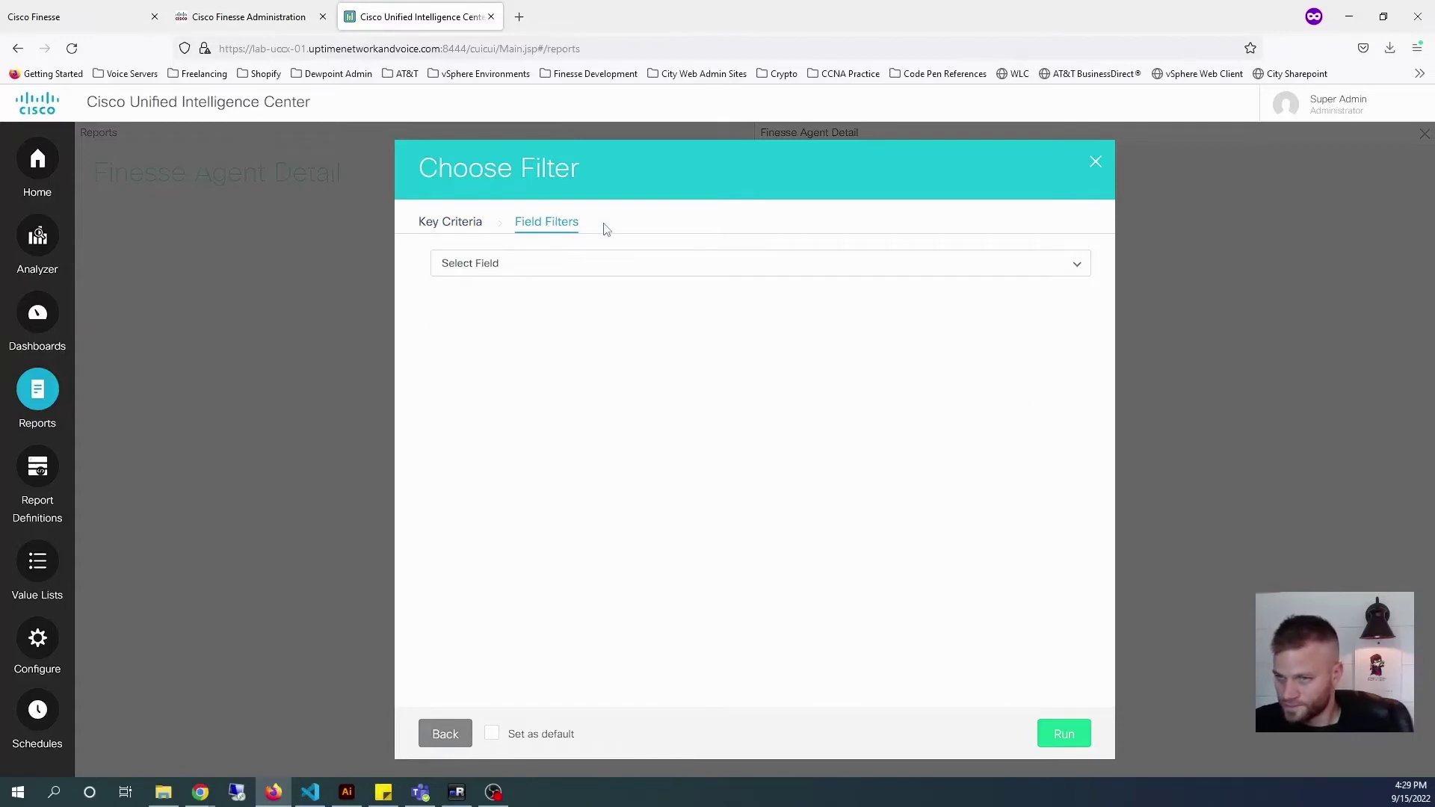
drag(605, 225, 520, 217)
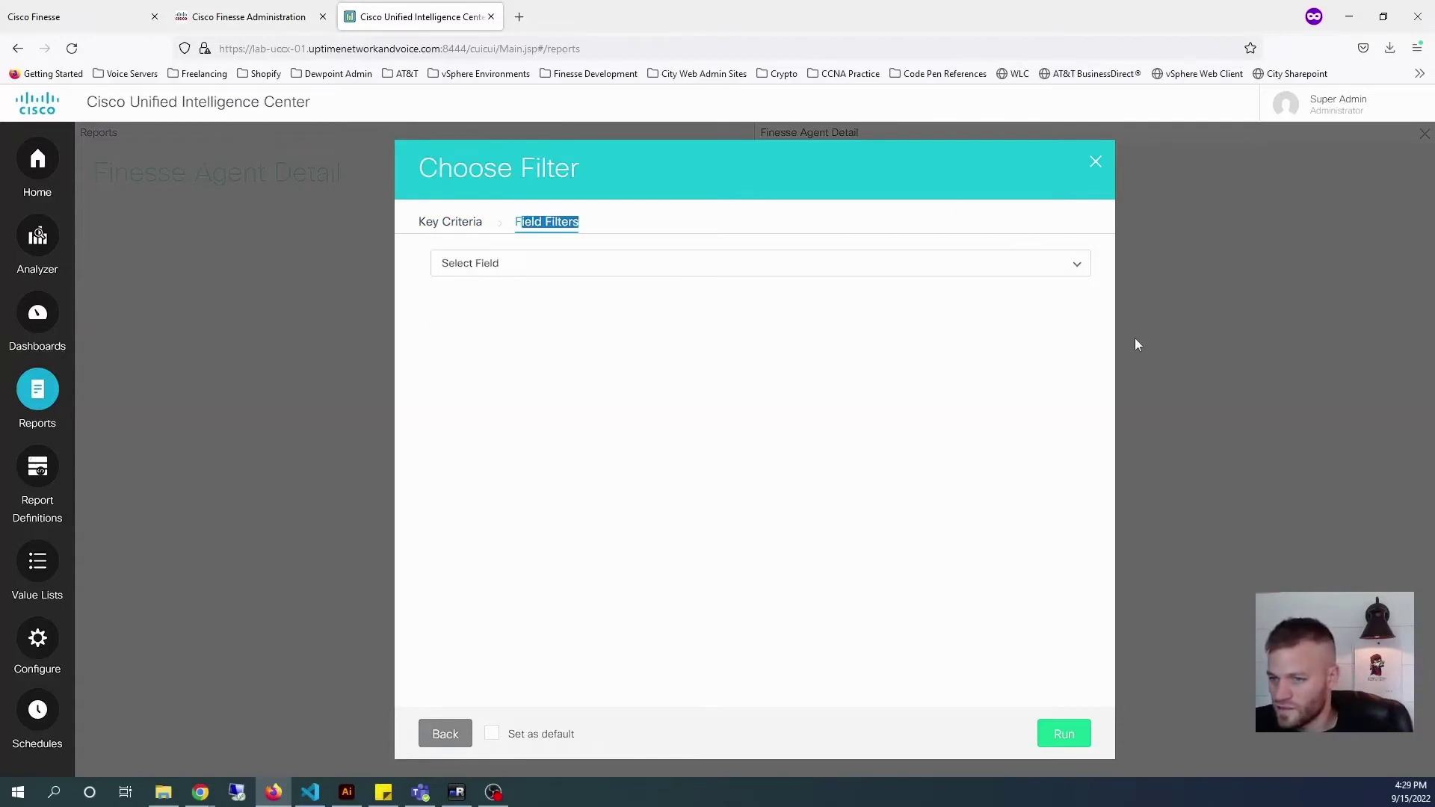
- Add a field filter on CSQ with courtesyCallback as the selected value and run the Finesse Agent Detail report
click(1077, 263)
click(1081, 265)
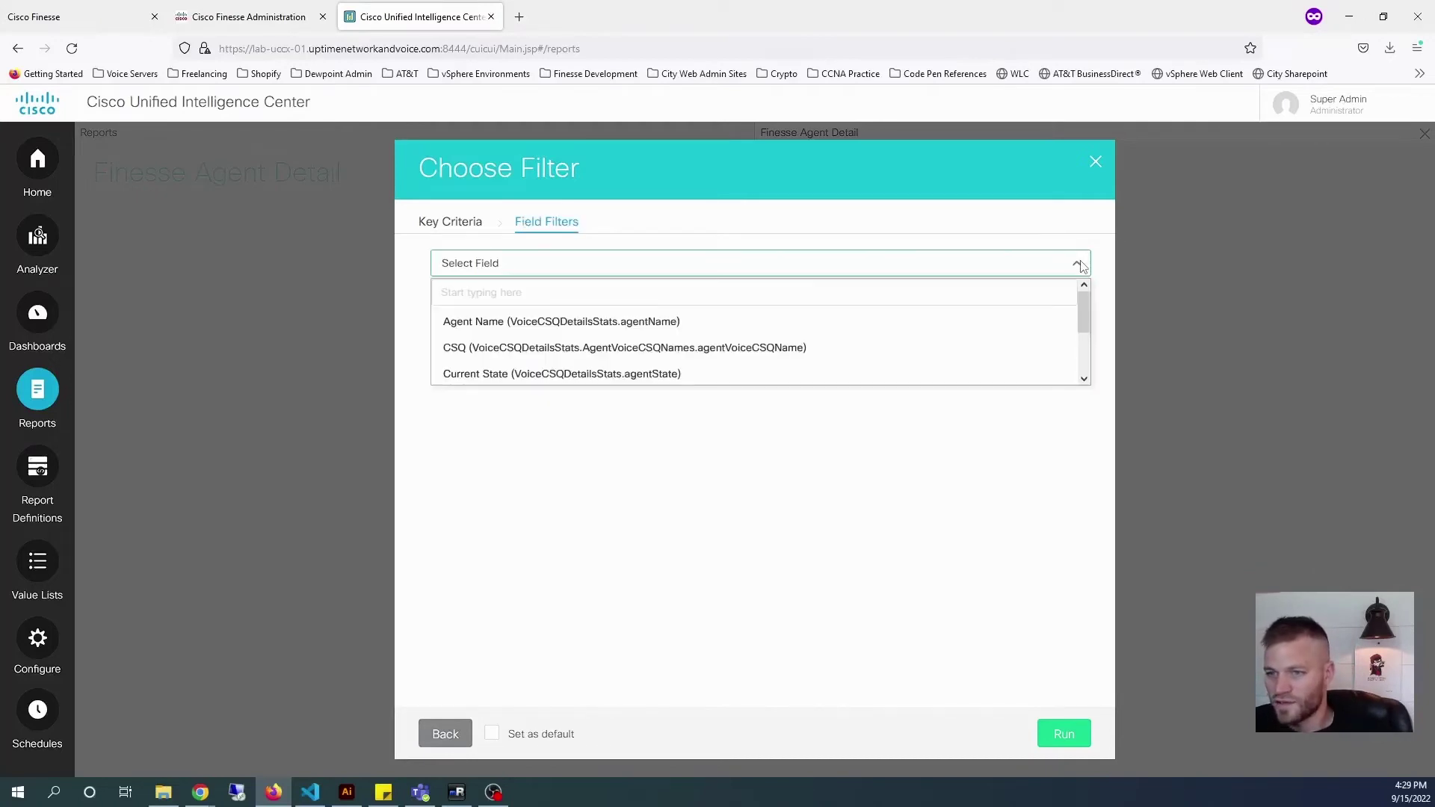
click(789, 356)
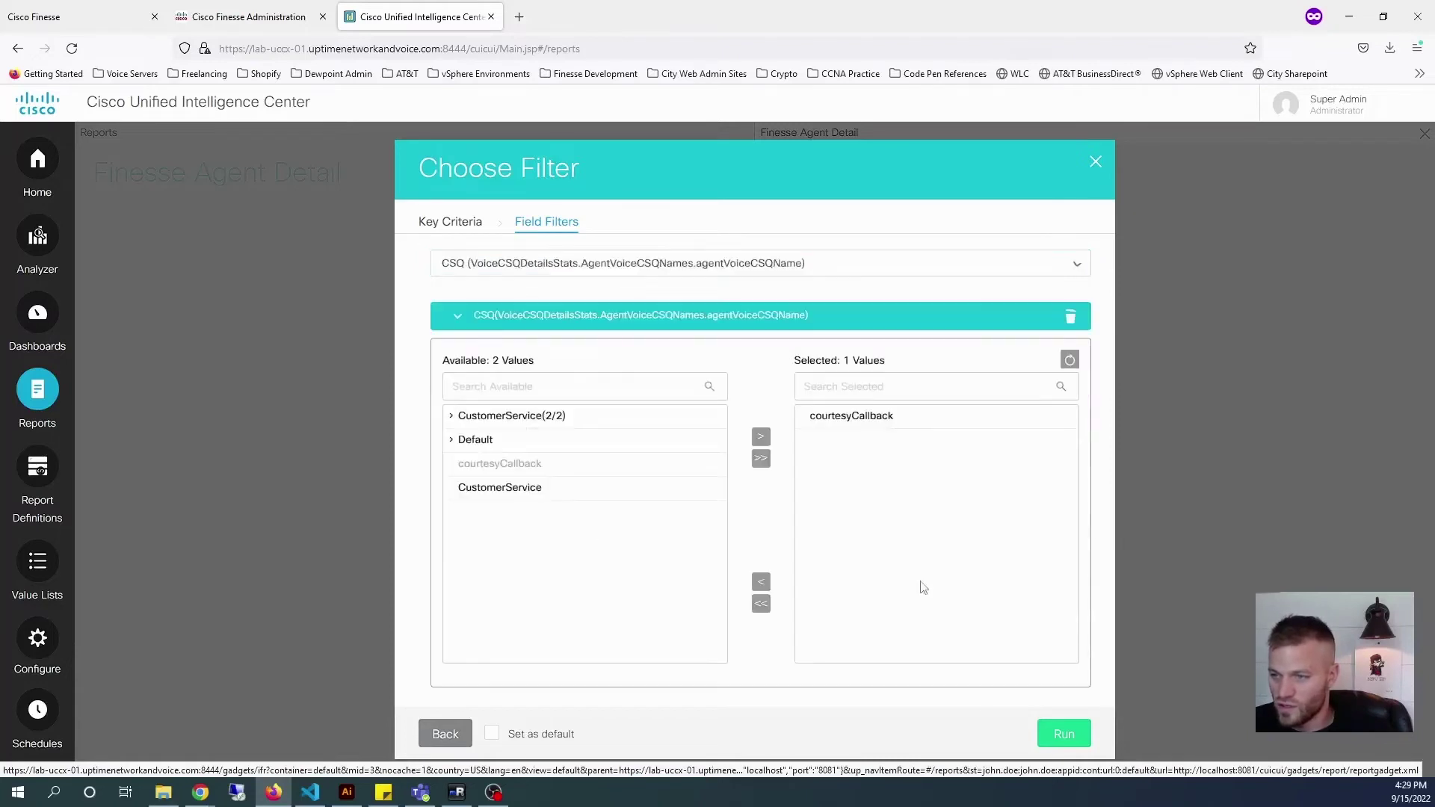
click(849, 418)
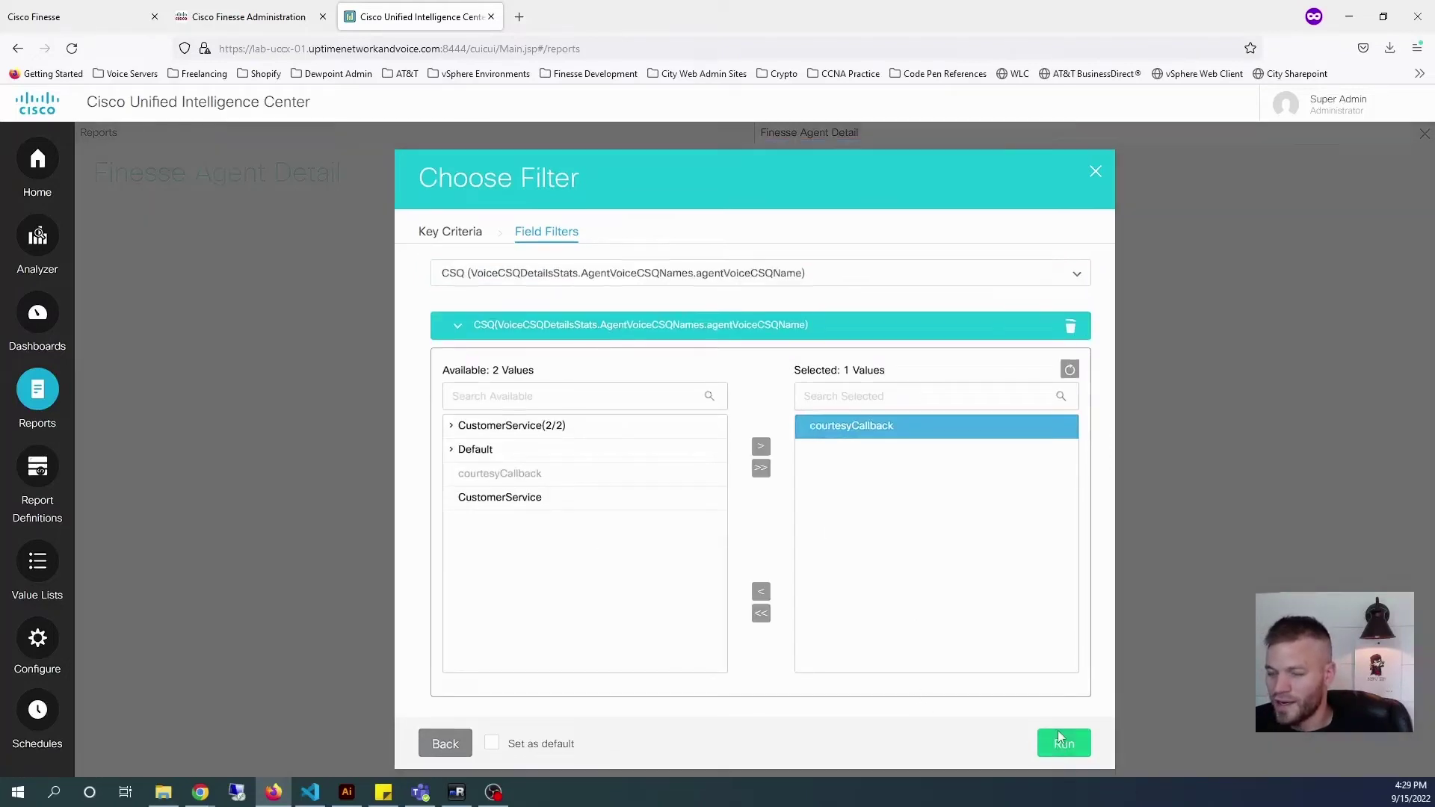
click(1059, 739)
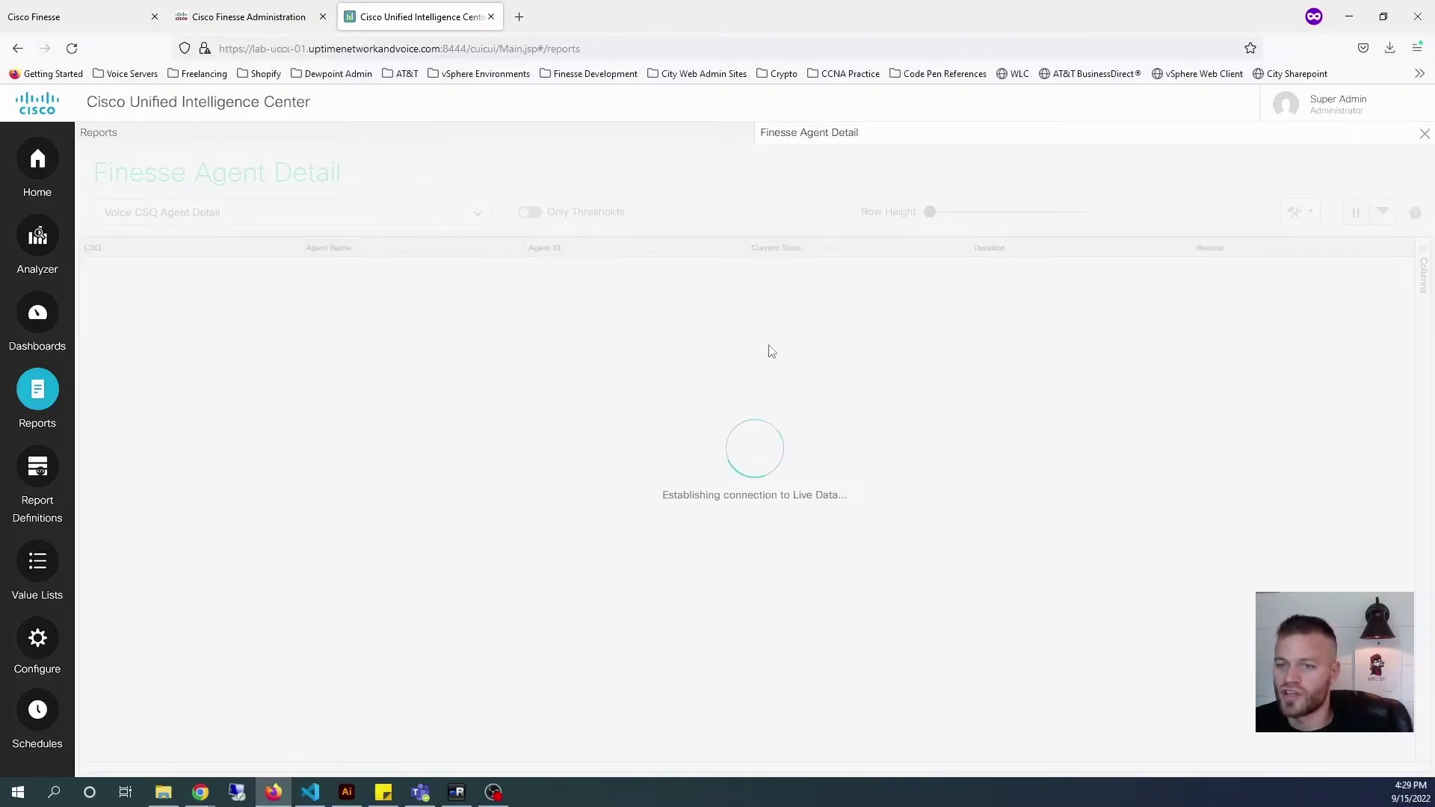
click(73, 48)
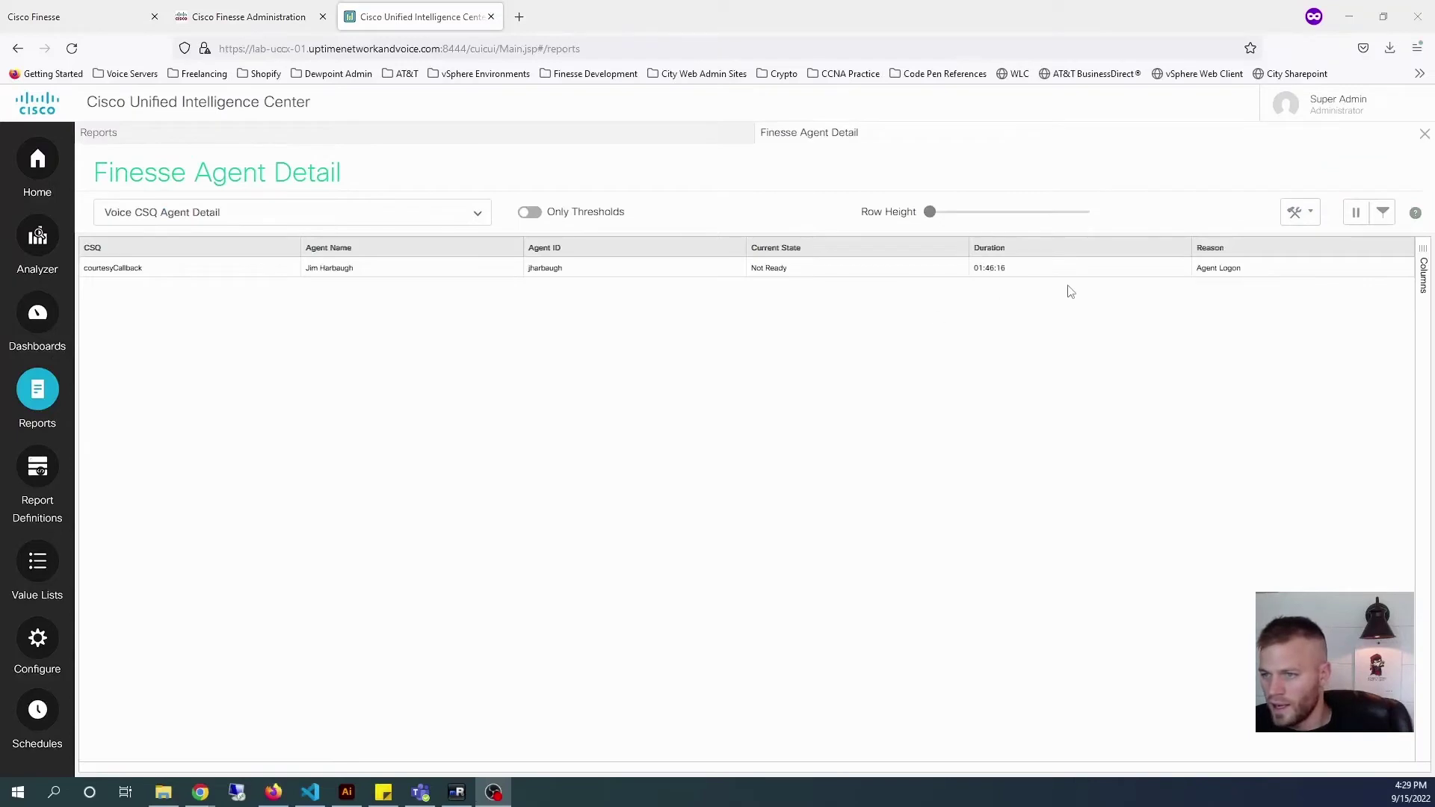
click(904, 276)
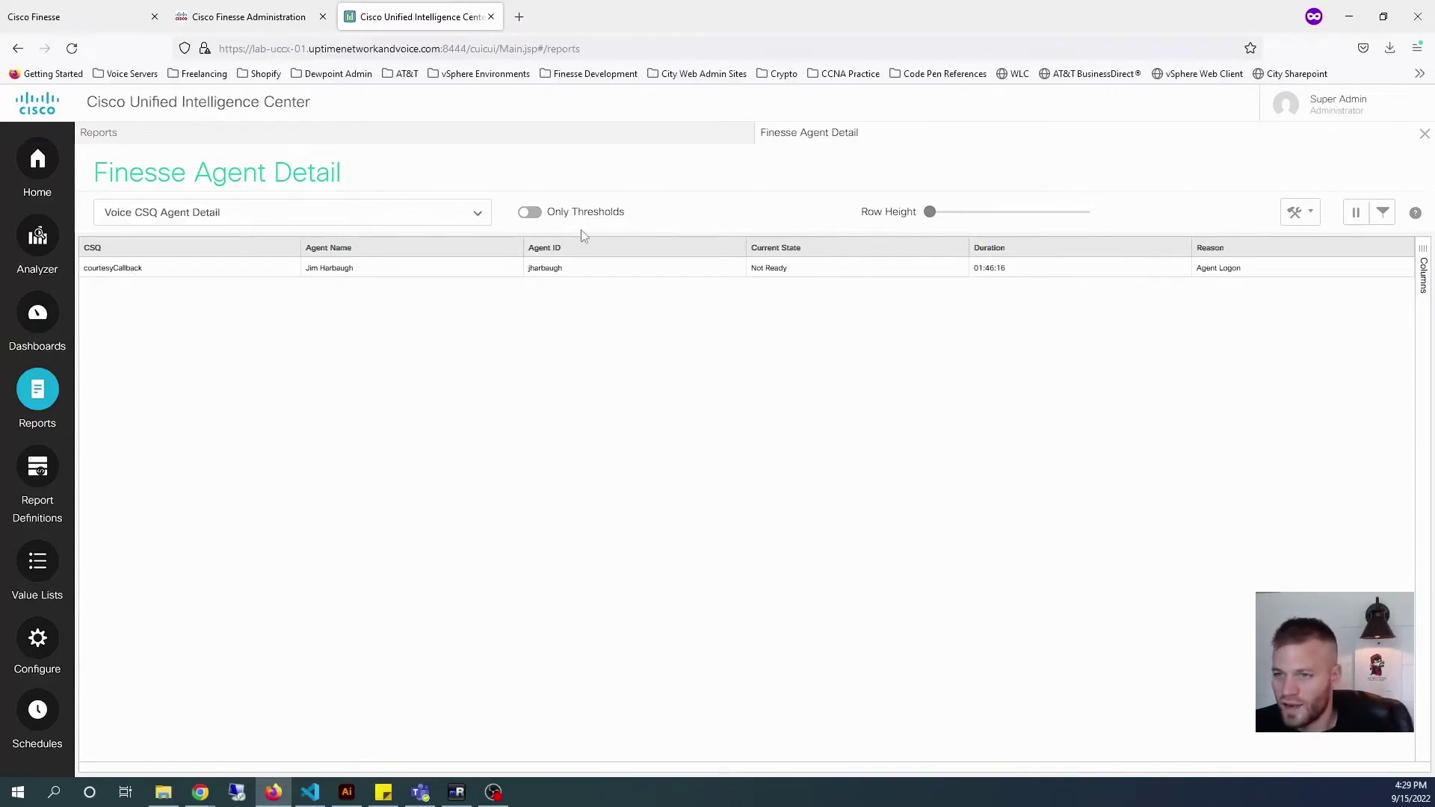
- Reopen the report's field filters and copy the CSQ field name VoiceCSQDetailsStats.AgentVoiceCSQNames.agentVoiceCSQName
click(1383, 214)
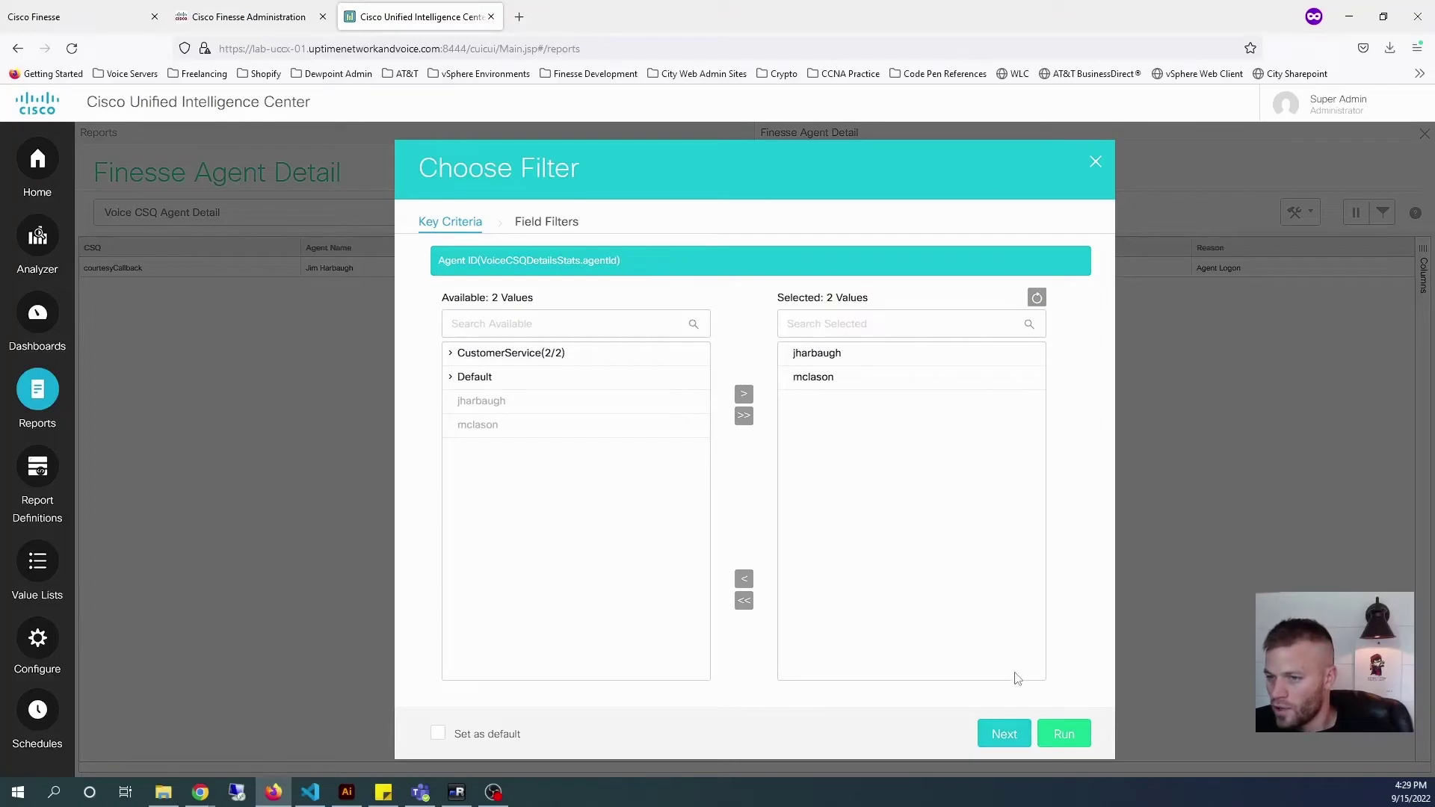
click(1001, 739)
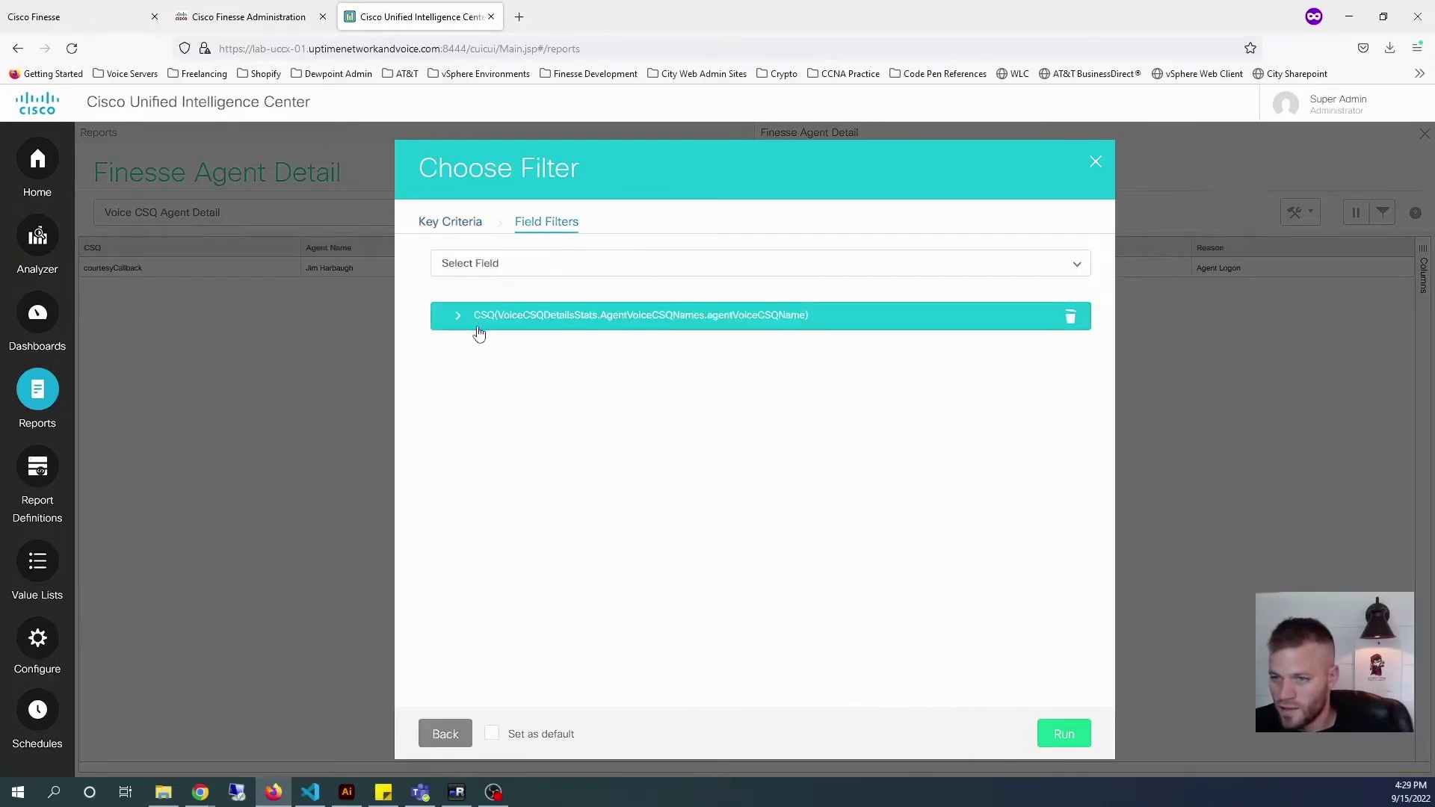
drag(499, 327, 795, 324)
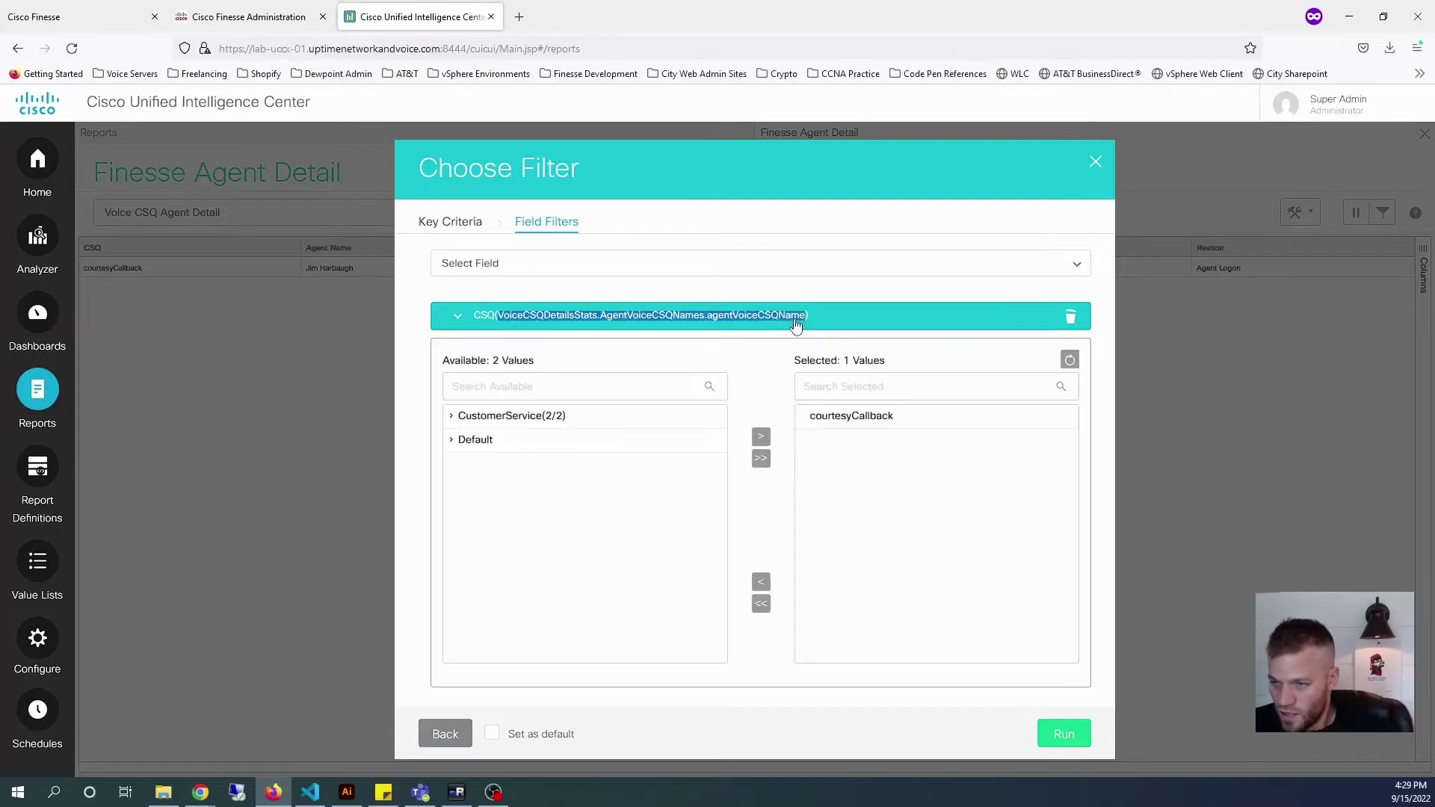
key(ctrl+c)
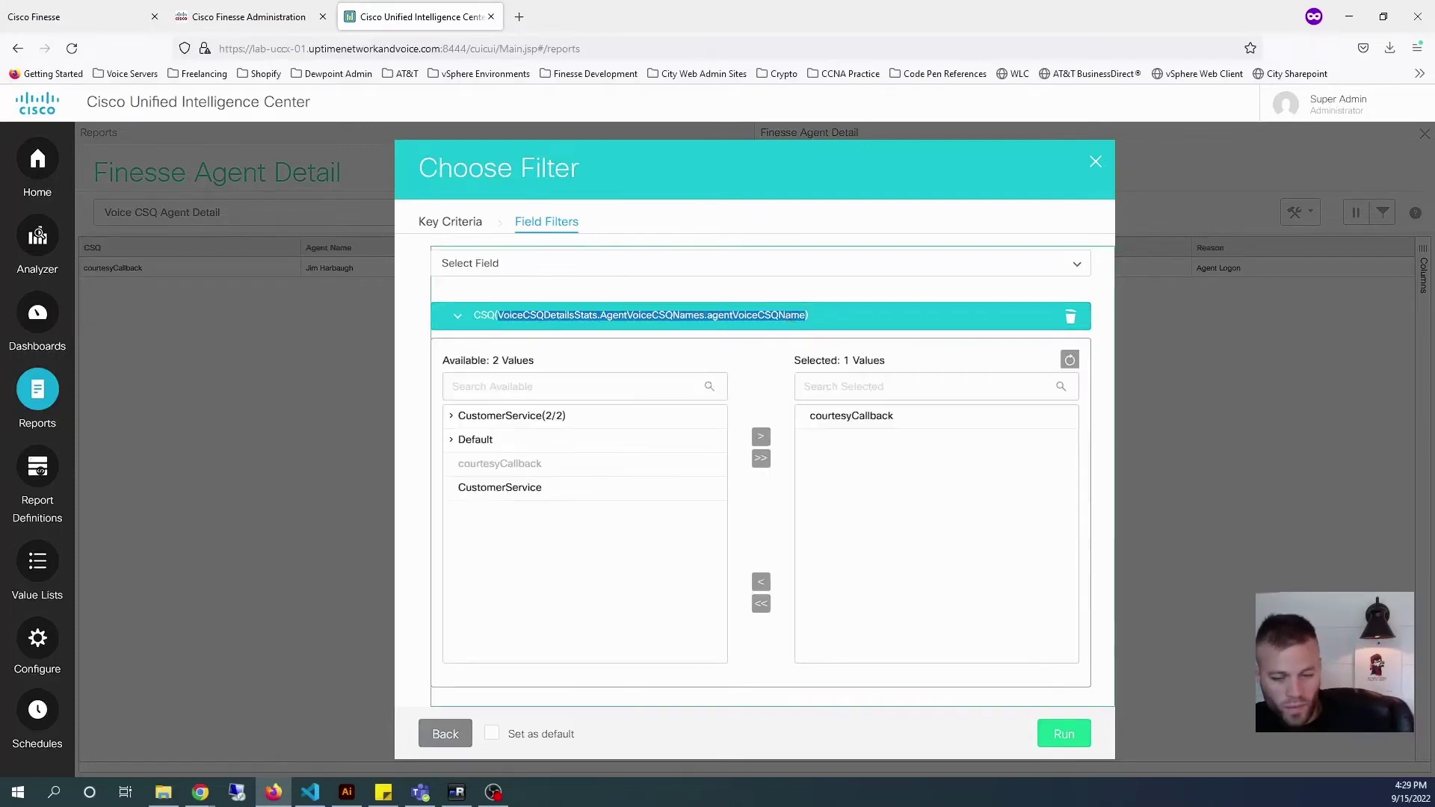
- Switch to Visual Studio Code and paste the copied CSQ field filter name on a new line below the view ID in scratchpad.xml
click(312, 795)
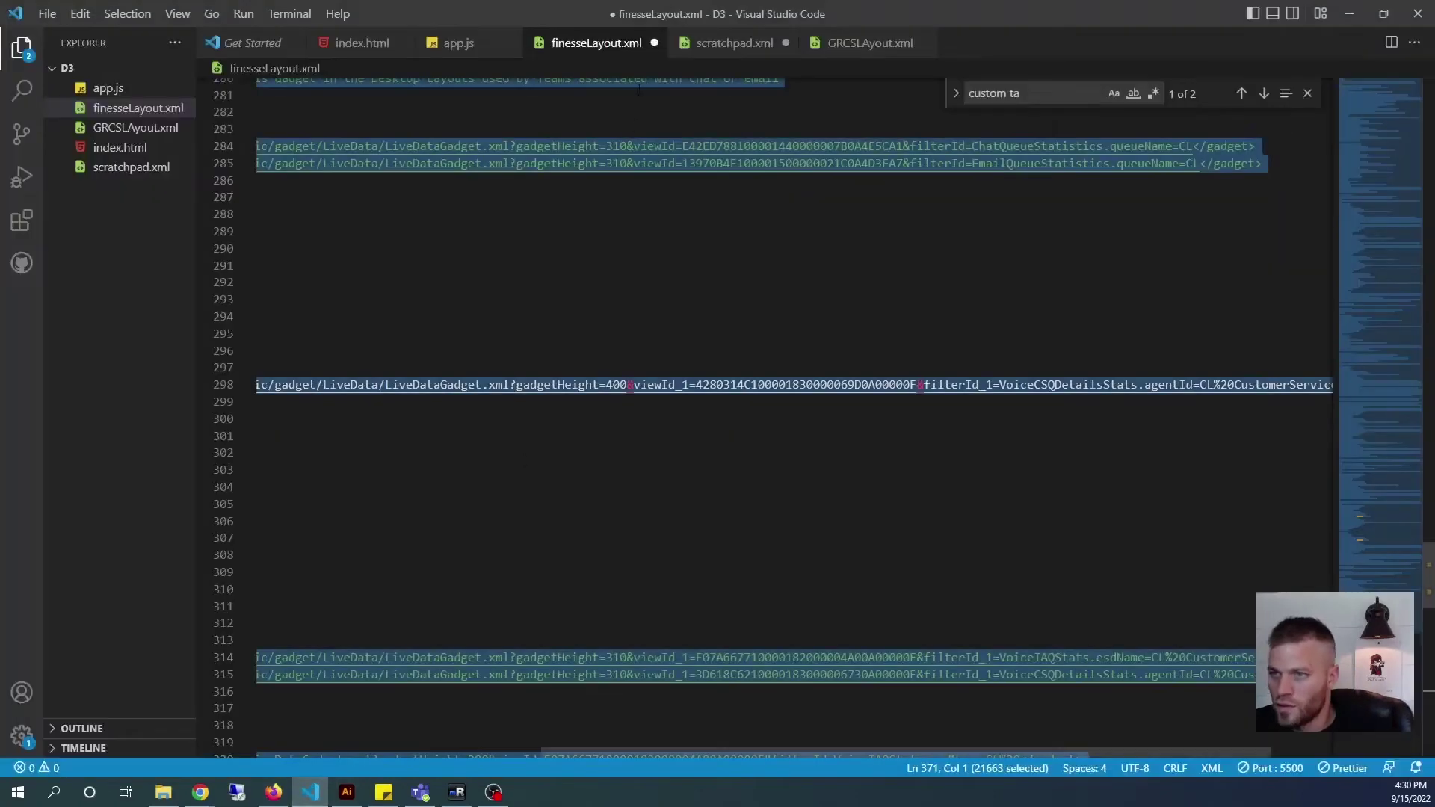
click(763, 43)
click(482, 116)
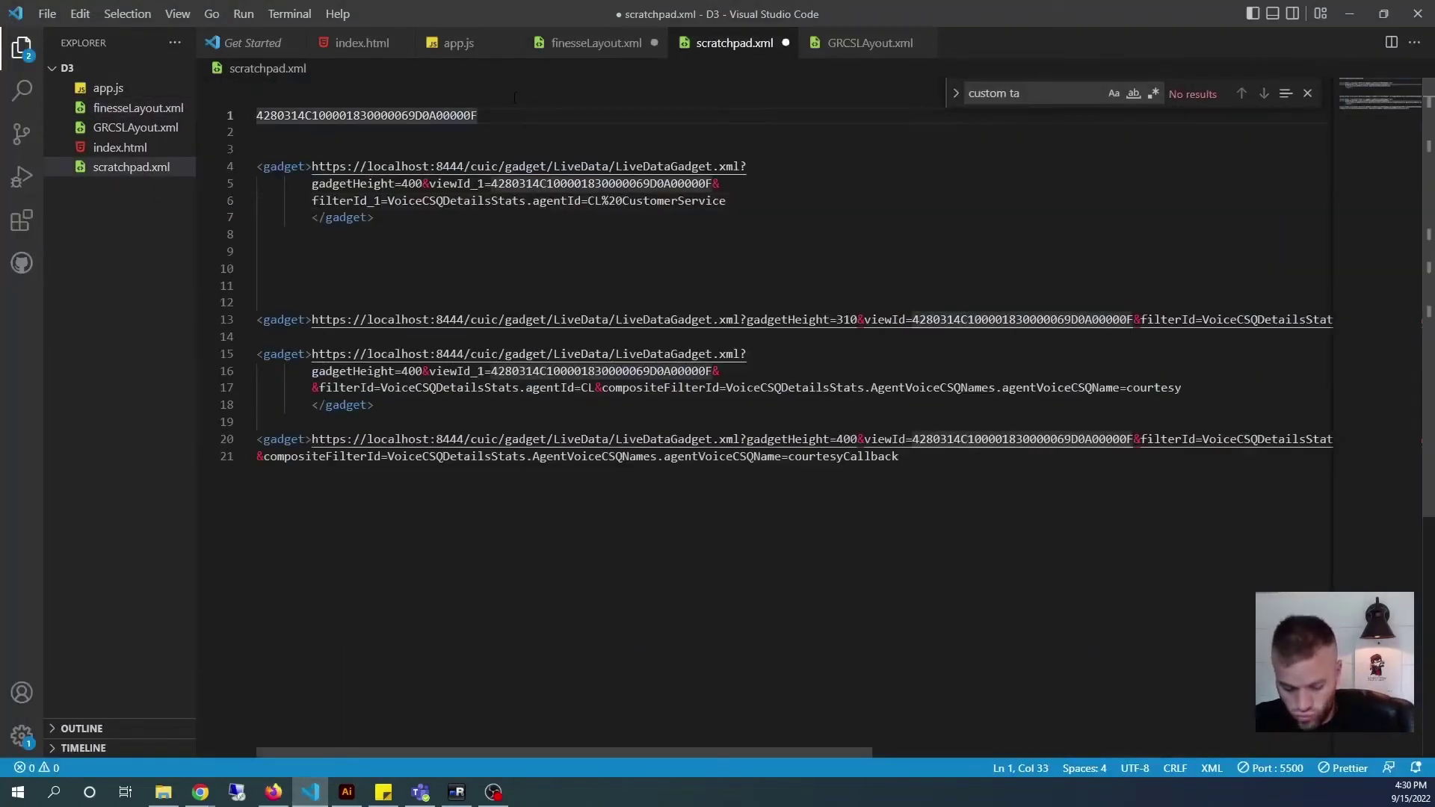
key(Return)
key(ctrl+v)
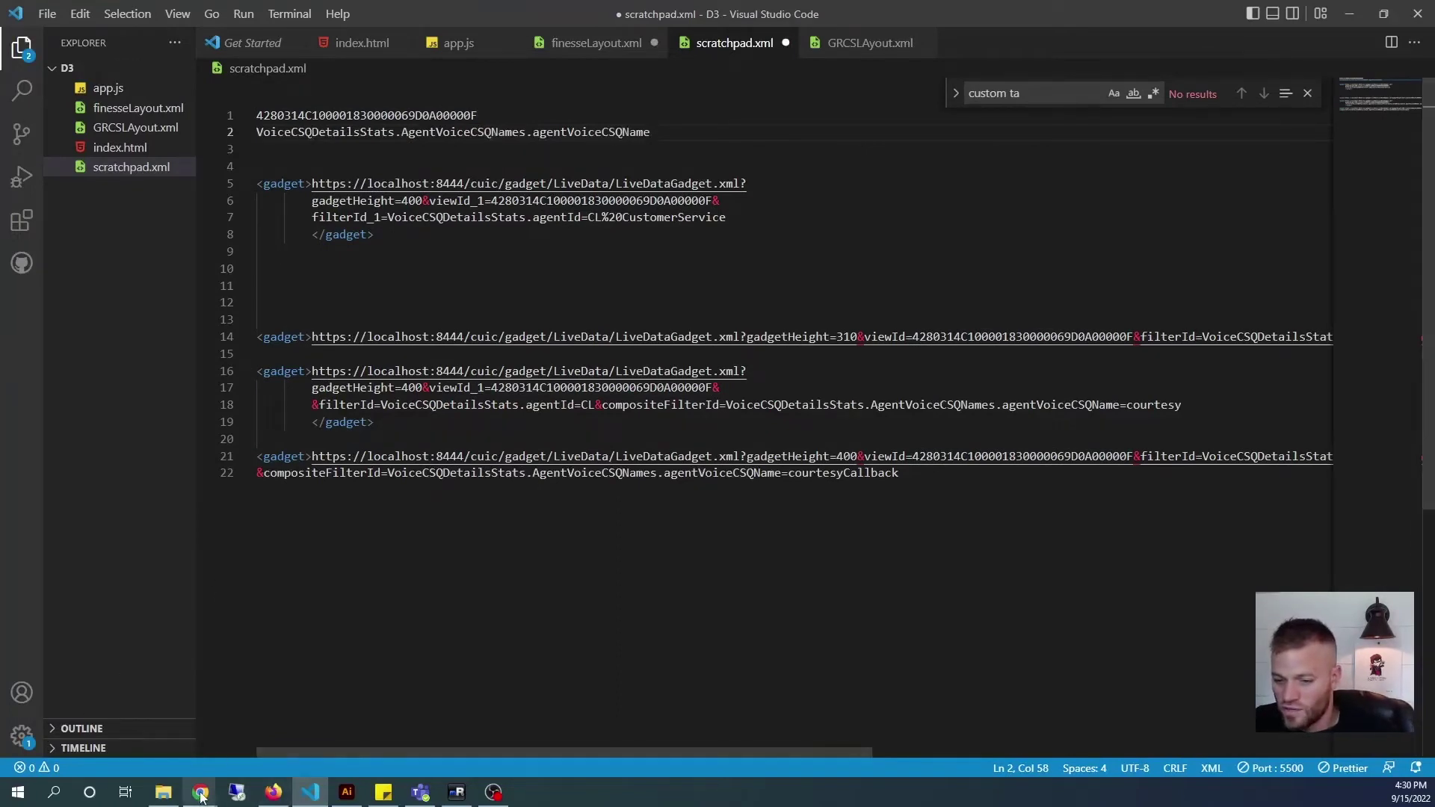
- Switch to Chrome and examine the Cisco guide's compositeFilterId procedure, comparing the filterId and compositeFilterId parts of the example gadget URLs
mouse_move(200, 796)
click(171, 750)
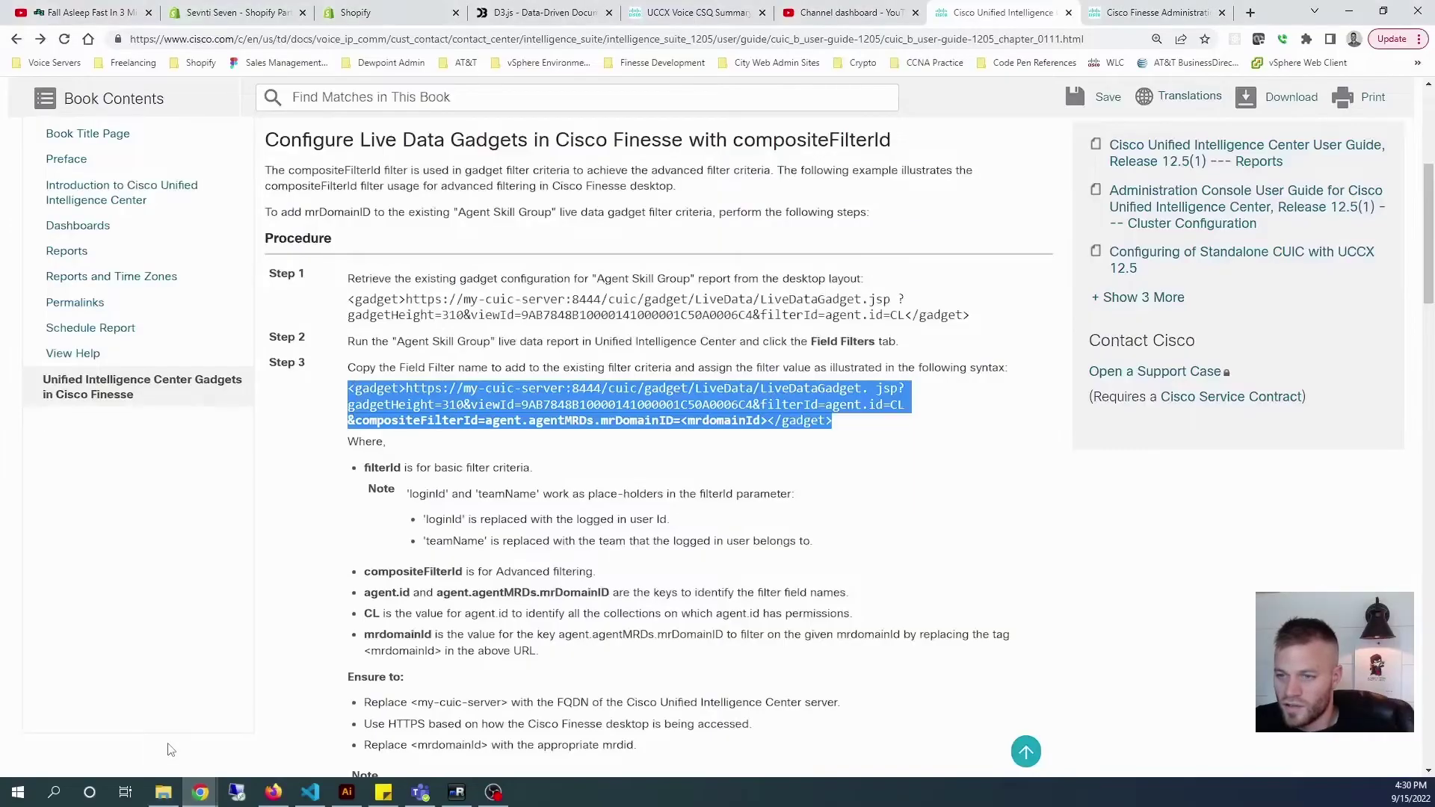
click(918, 154)
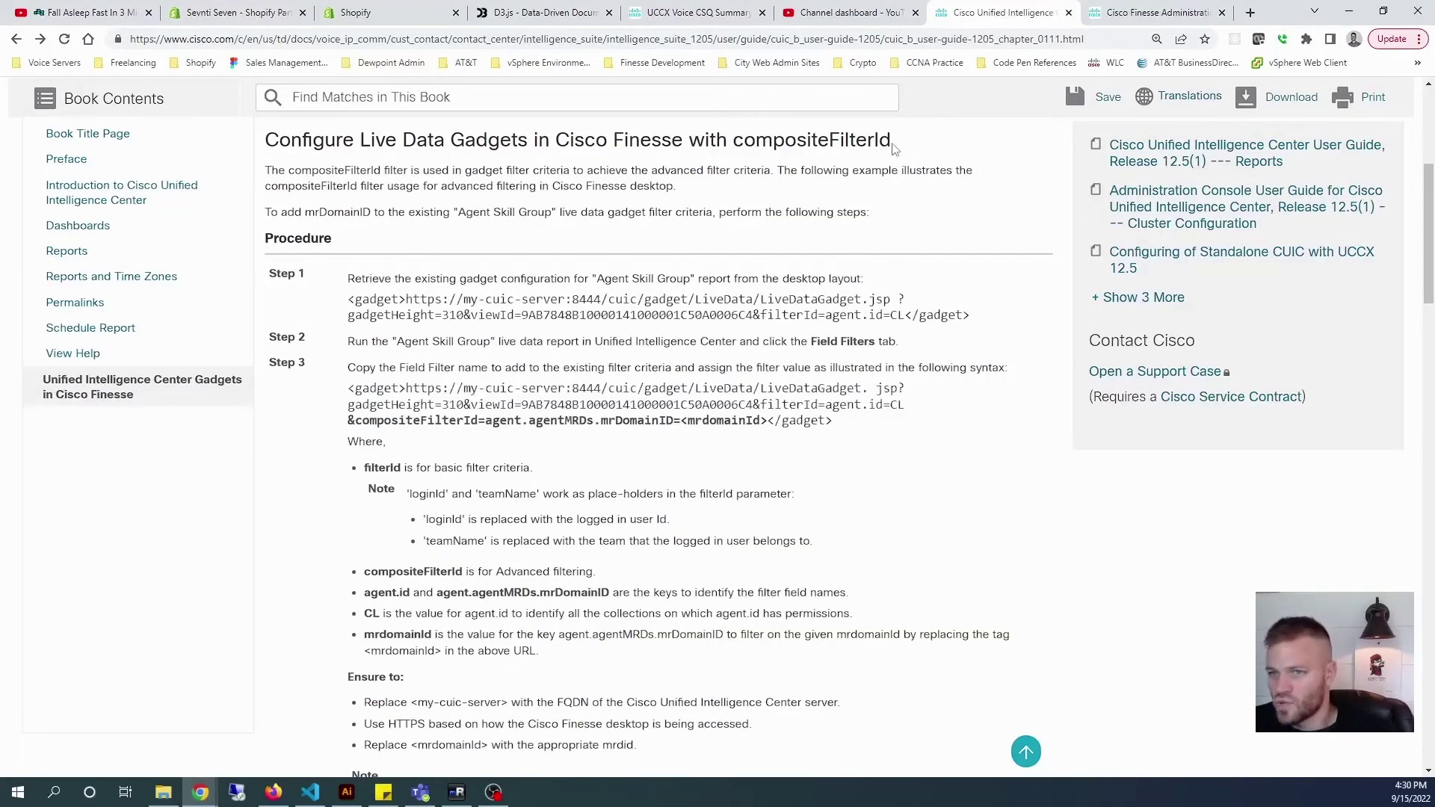
drag(893, 142, 290, 144)
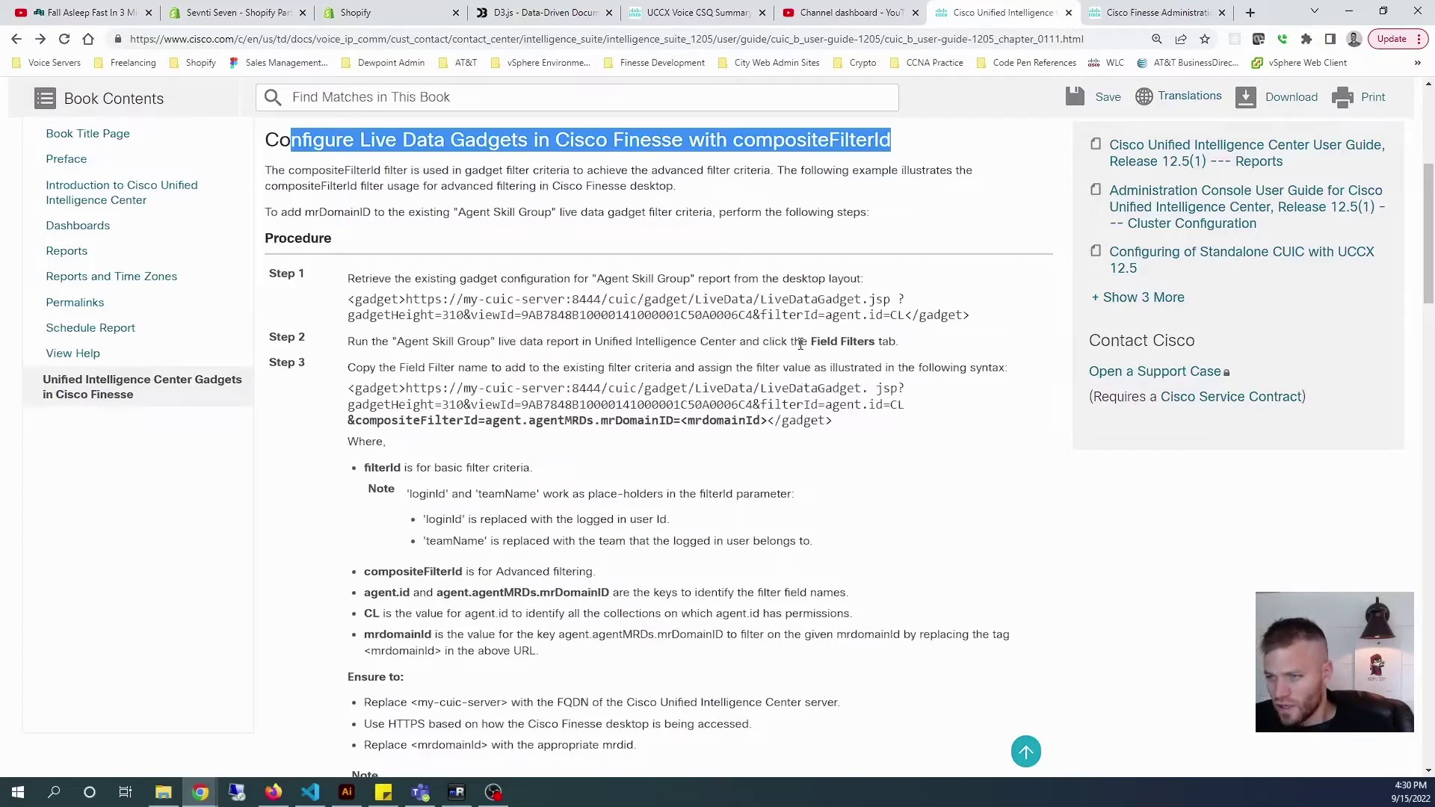
drag(820, 314, 764, 314)
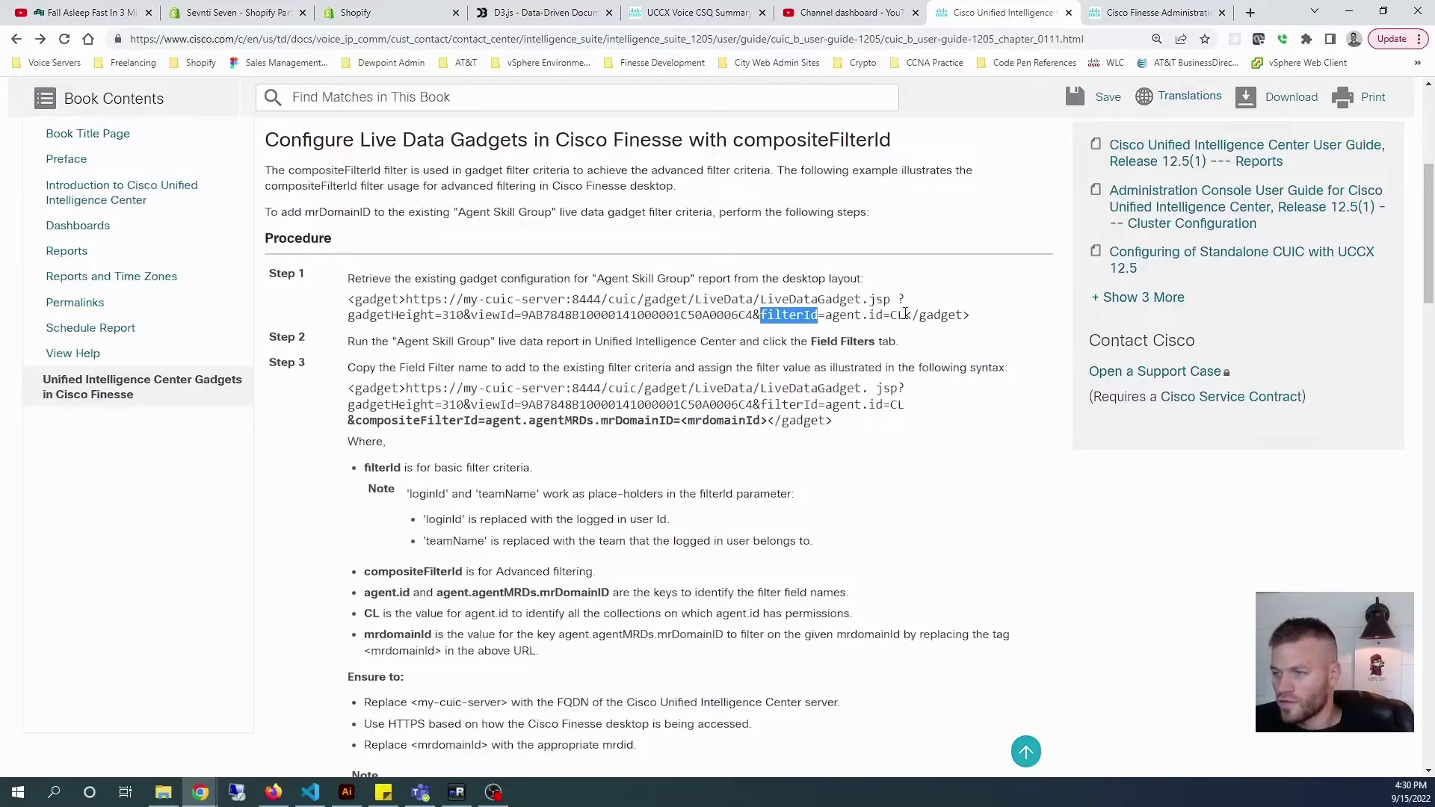
drag(905, 314, 840, 315)
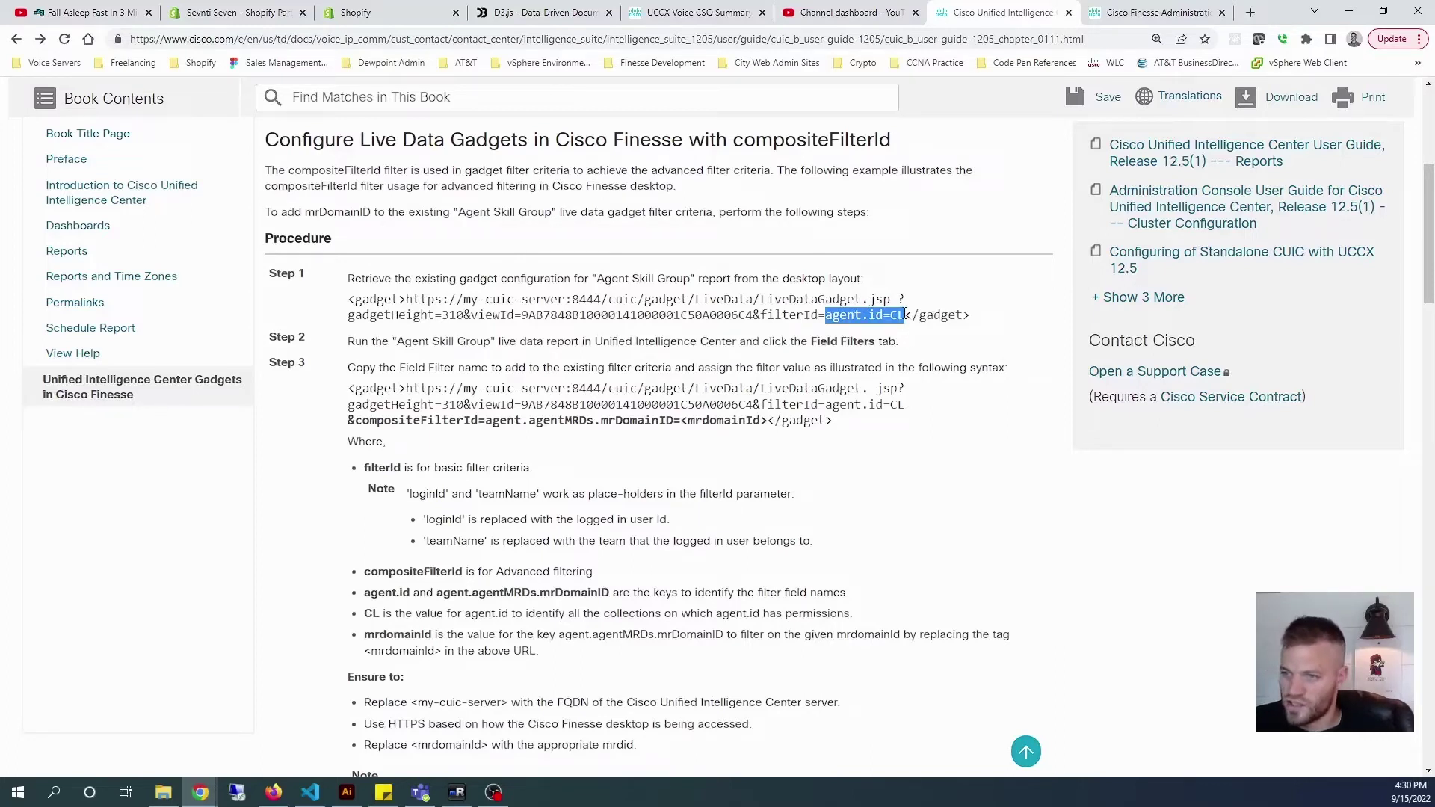
click(906, 315)
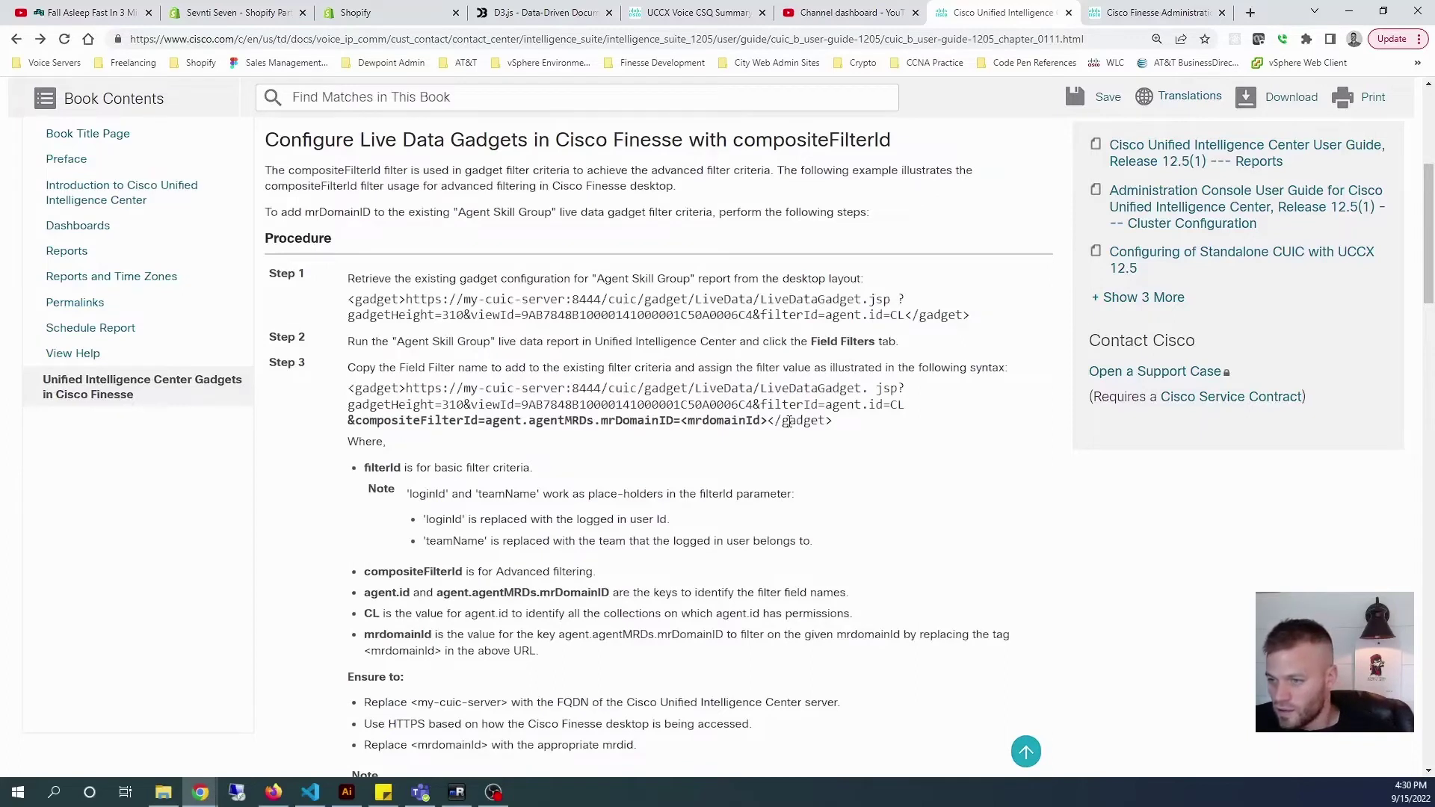
scroll(837, 424, down, 1)
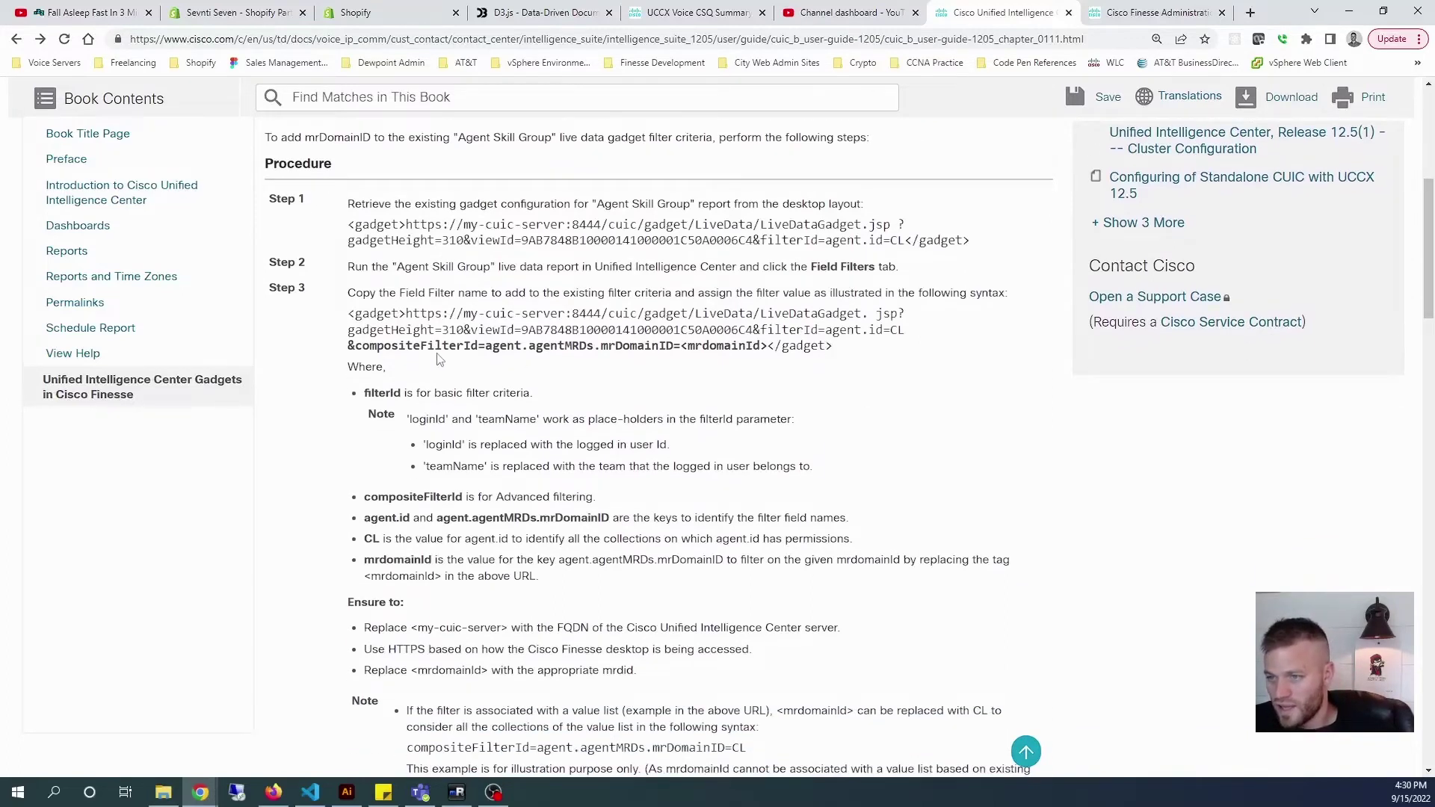
drag(903, 329, 761, 330)
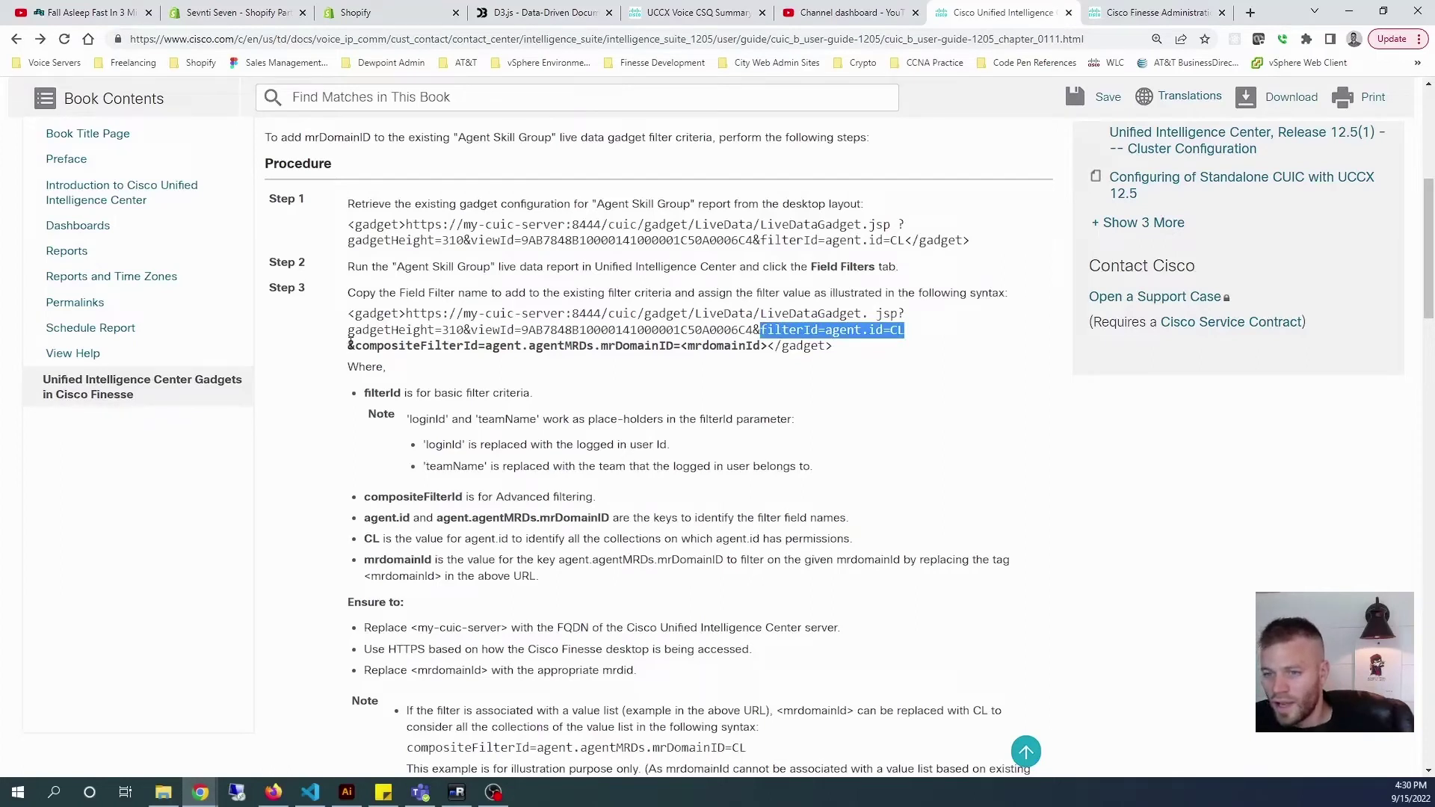
drag(351, 342, 487, 359)
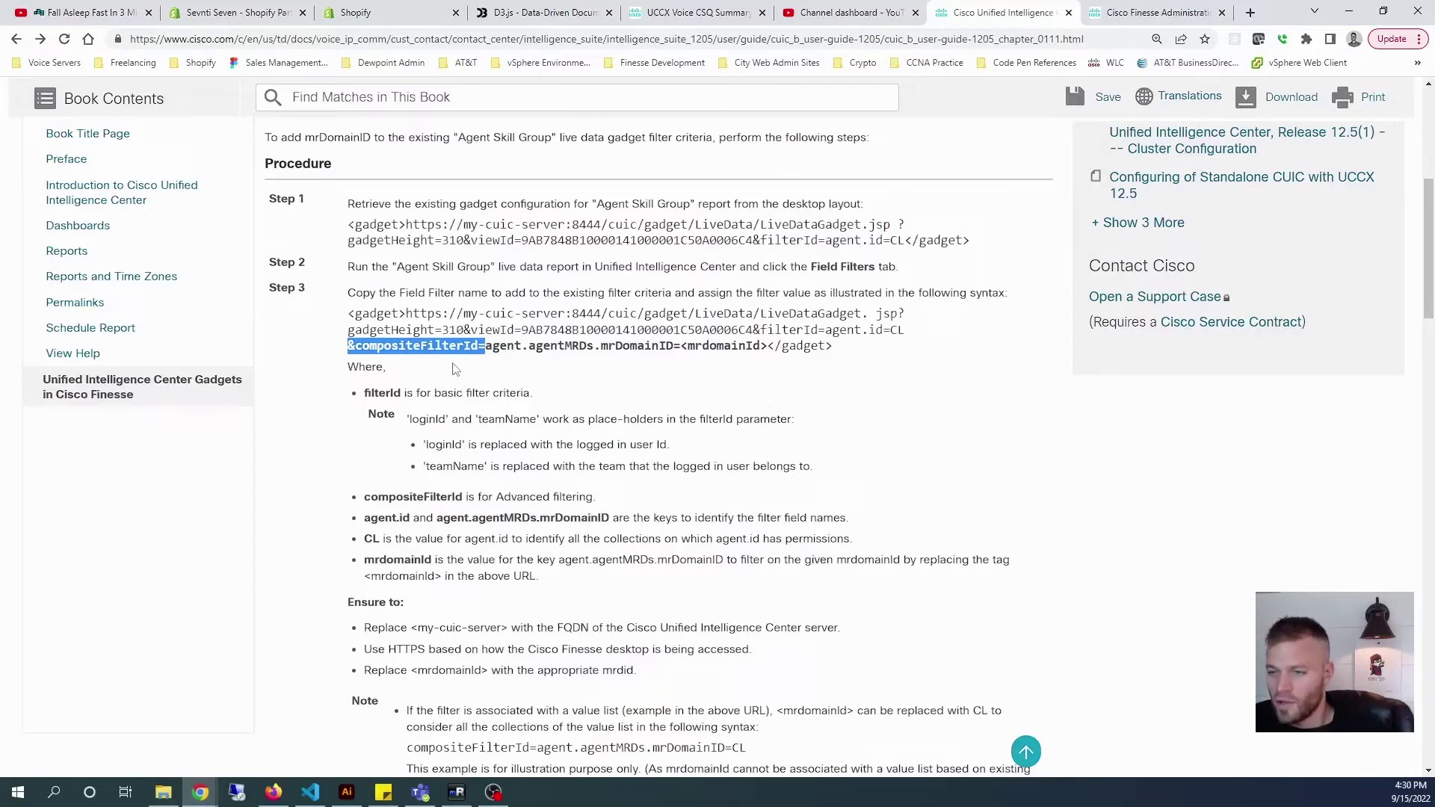
click(487, 352)
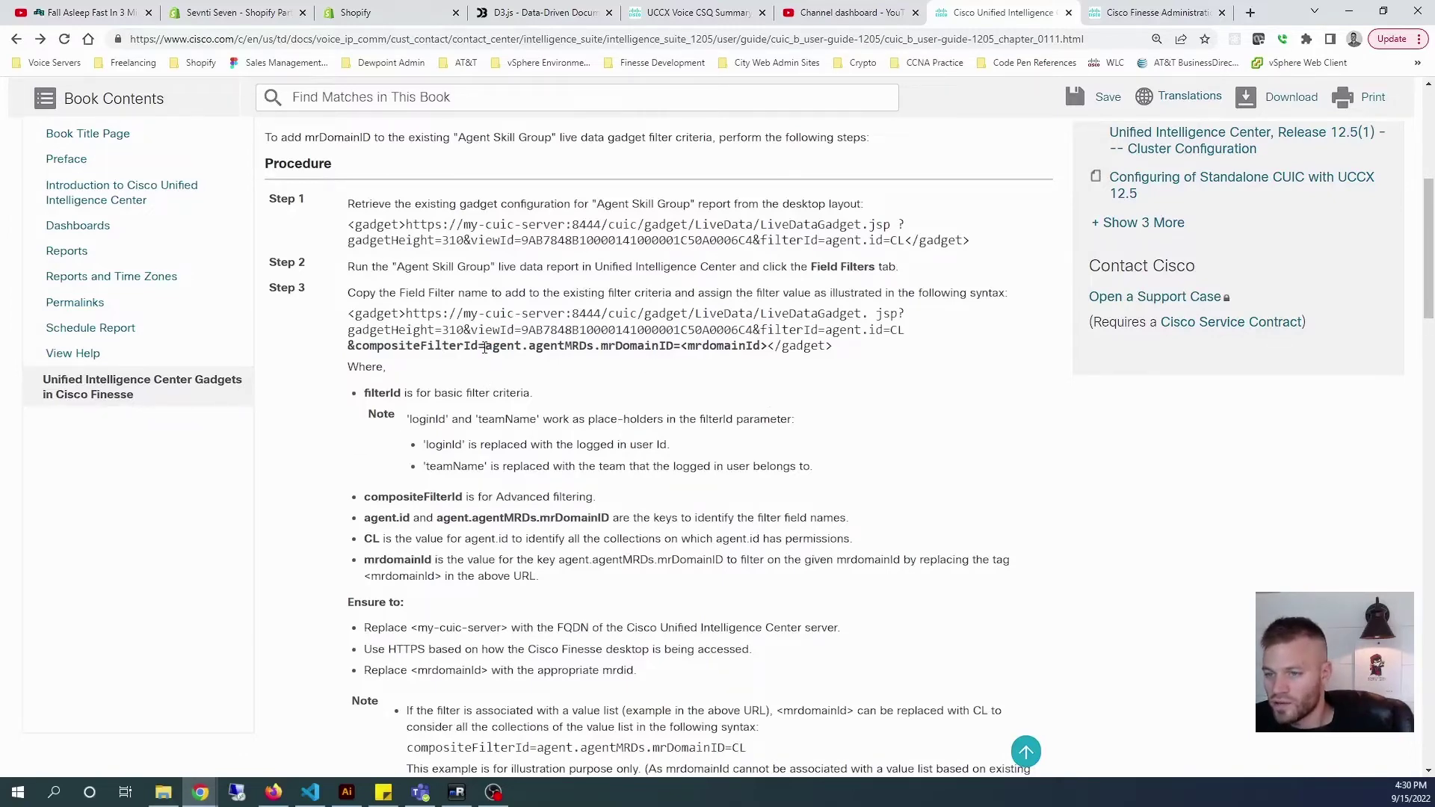
- Copy "&compositeFilterId=" from the guide's Step 3 example and paste it before the CSQ filter name on line 2 of scratchpad.xml
drag(485, 348, 349, 348)
right_click(362, 348)
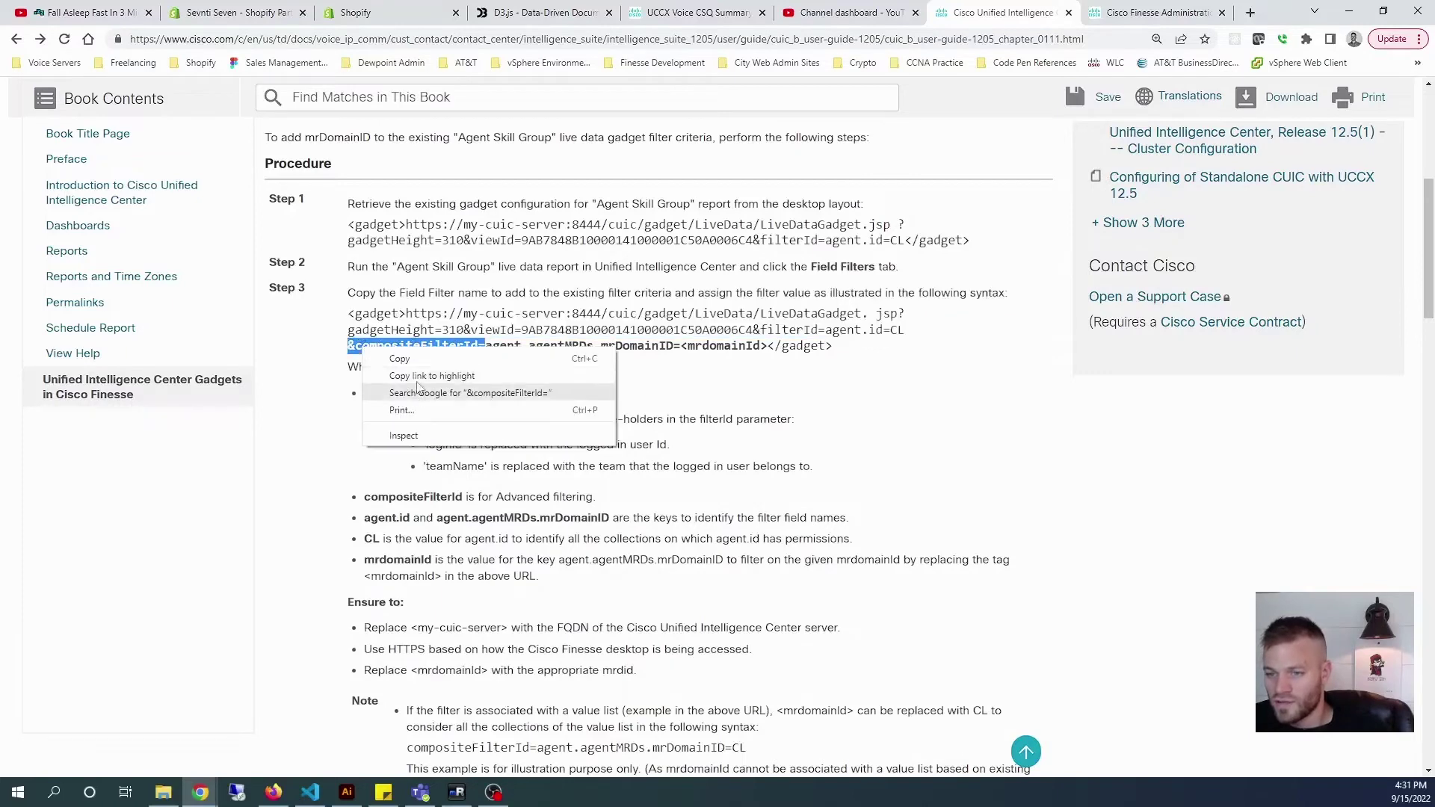
click(419, 364)
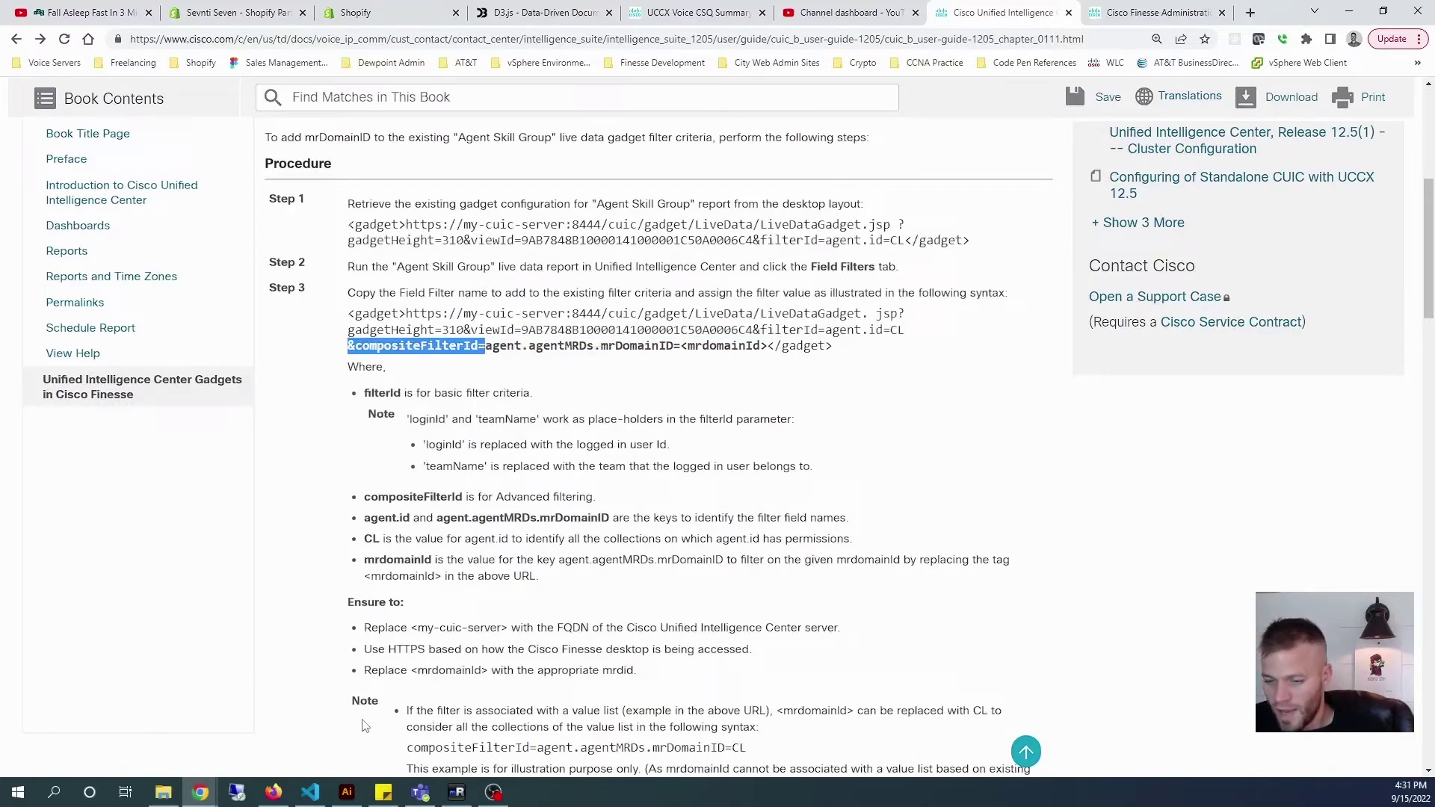
click(310, 793)
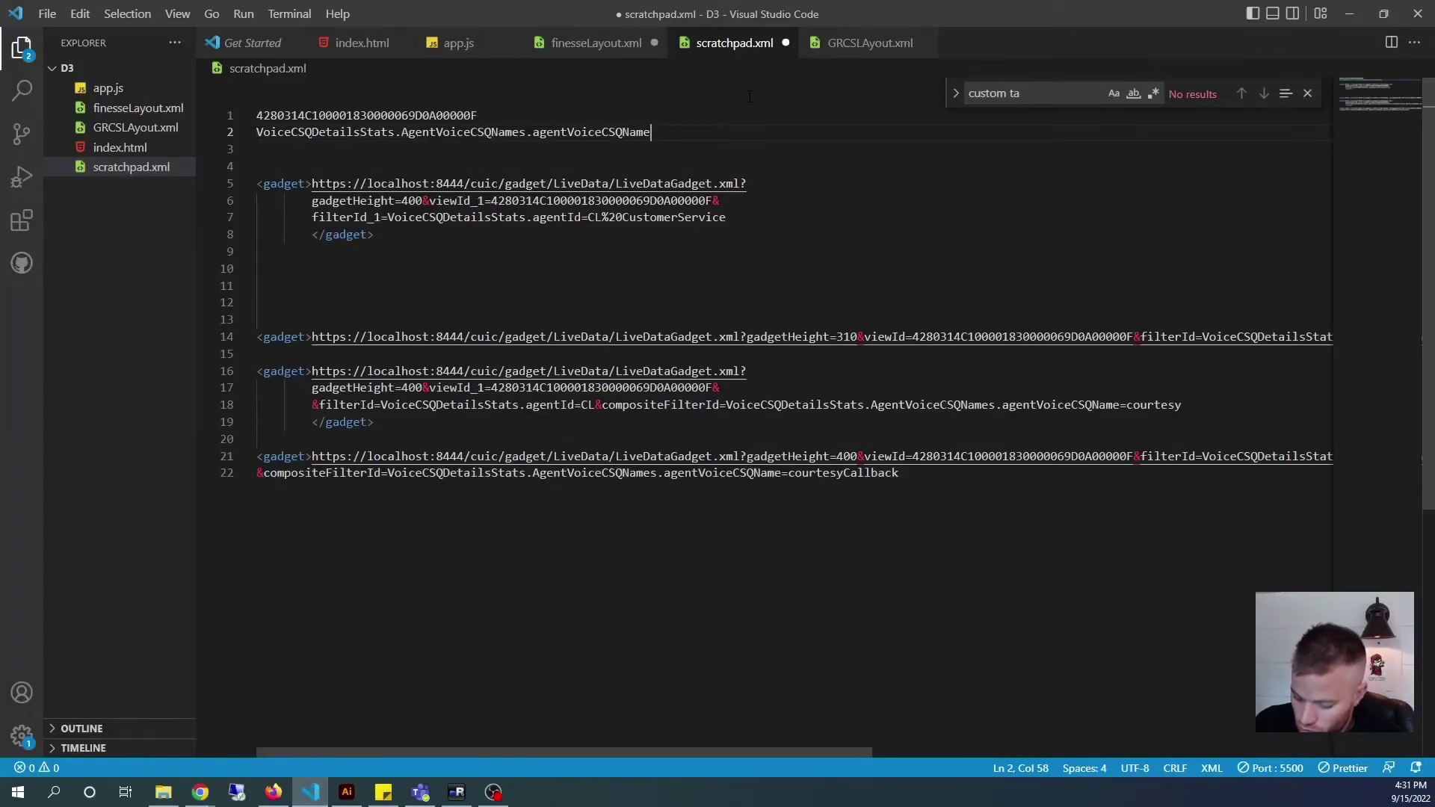
key(Home)
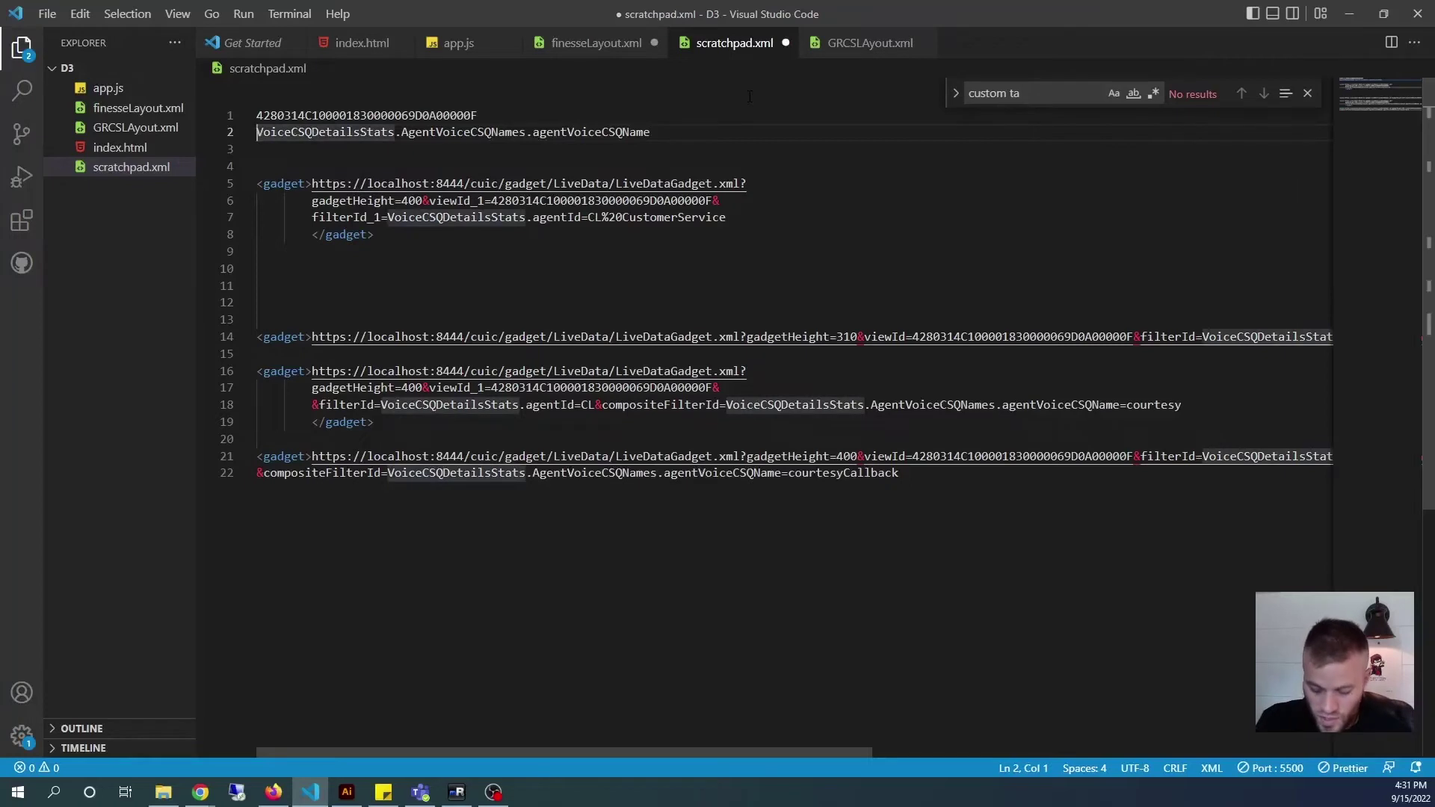
key(ctrl+v)
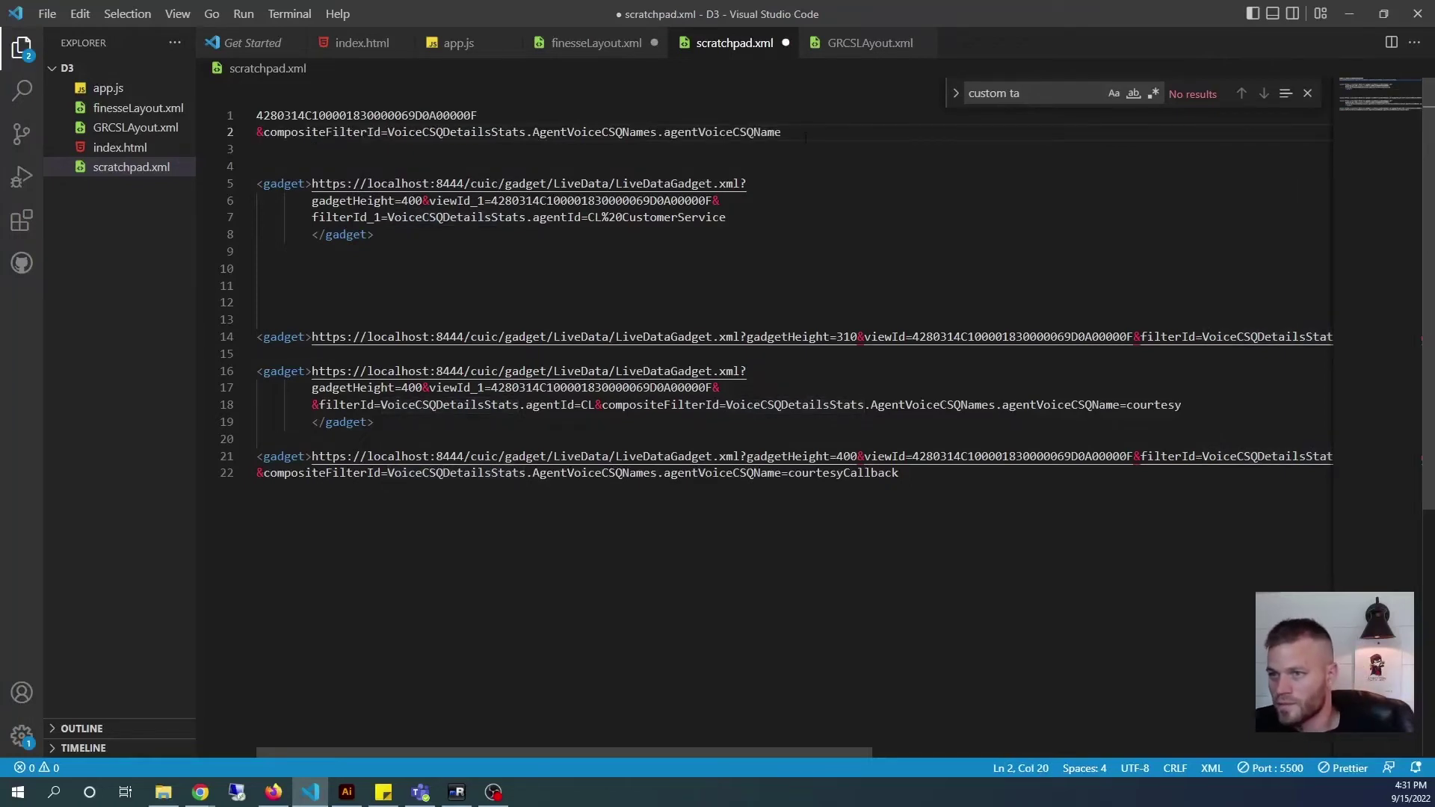
- Append "=courtesyCallback" to the end of the composite filter string on line 2
click(789, 129)
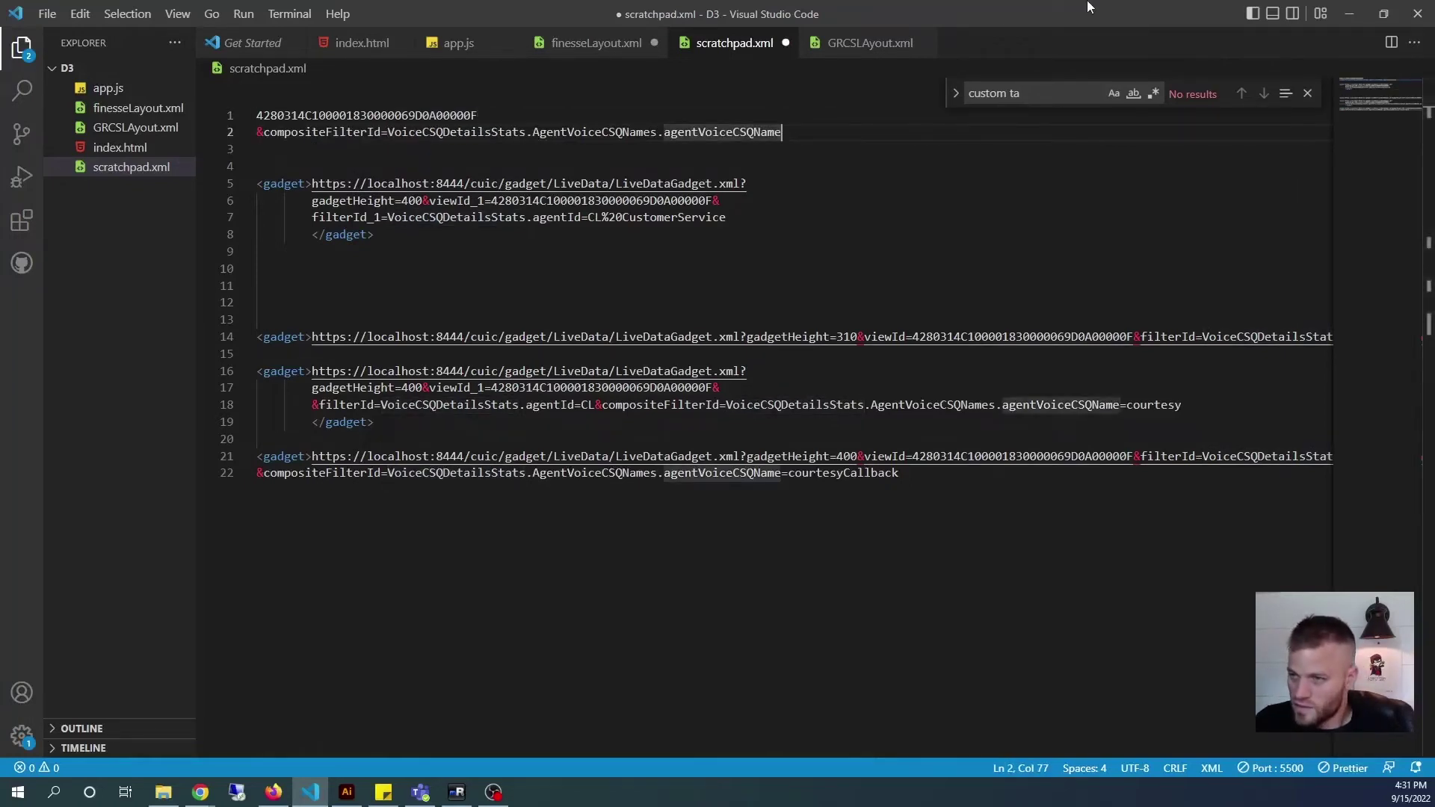
text(=)
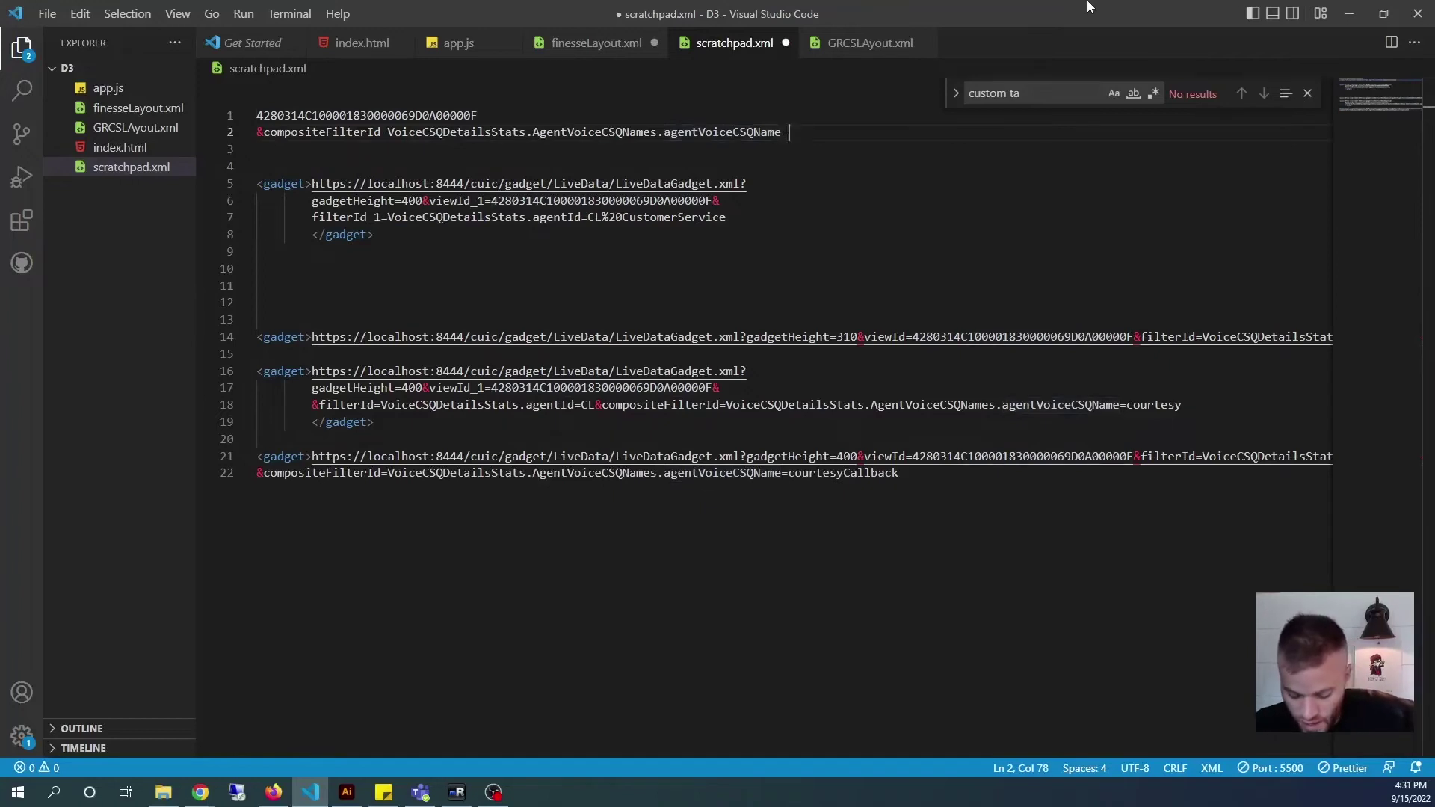
text(courtesyCa)
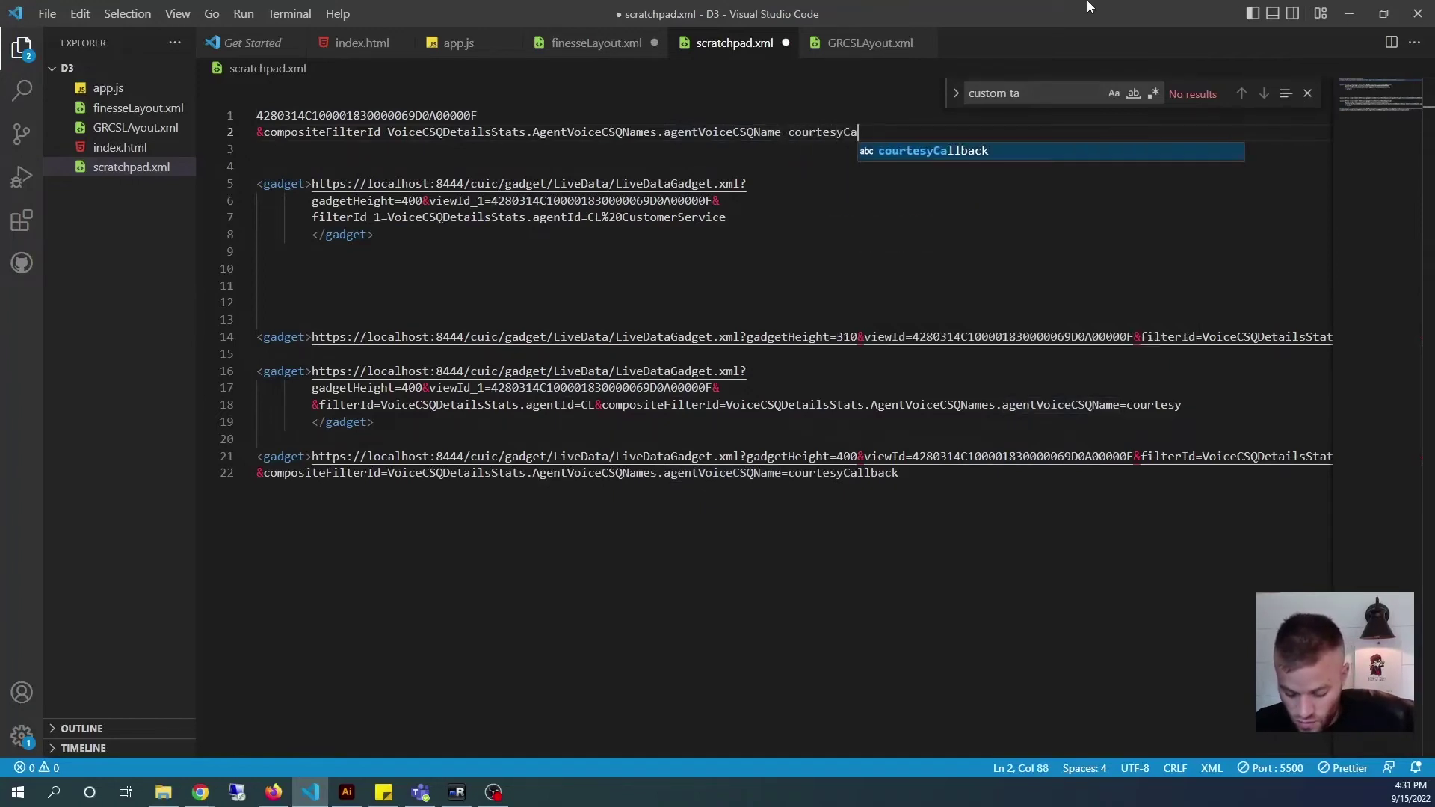
text(llback)
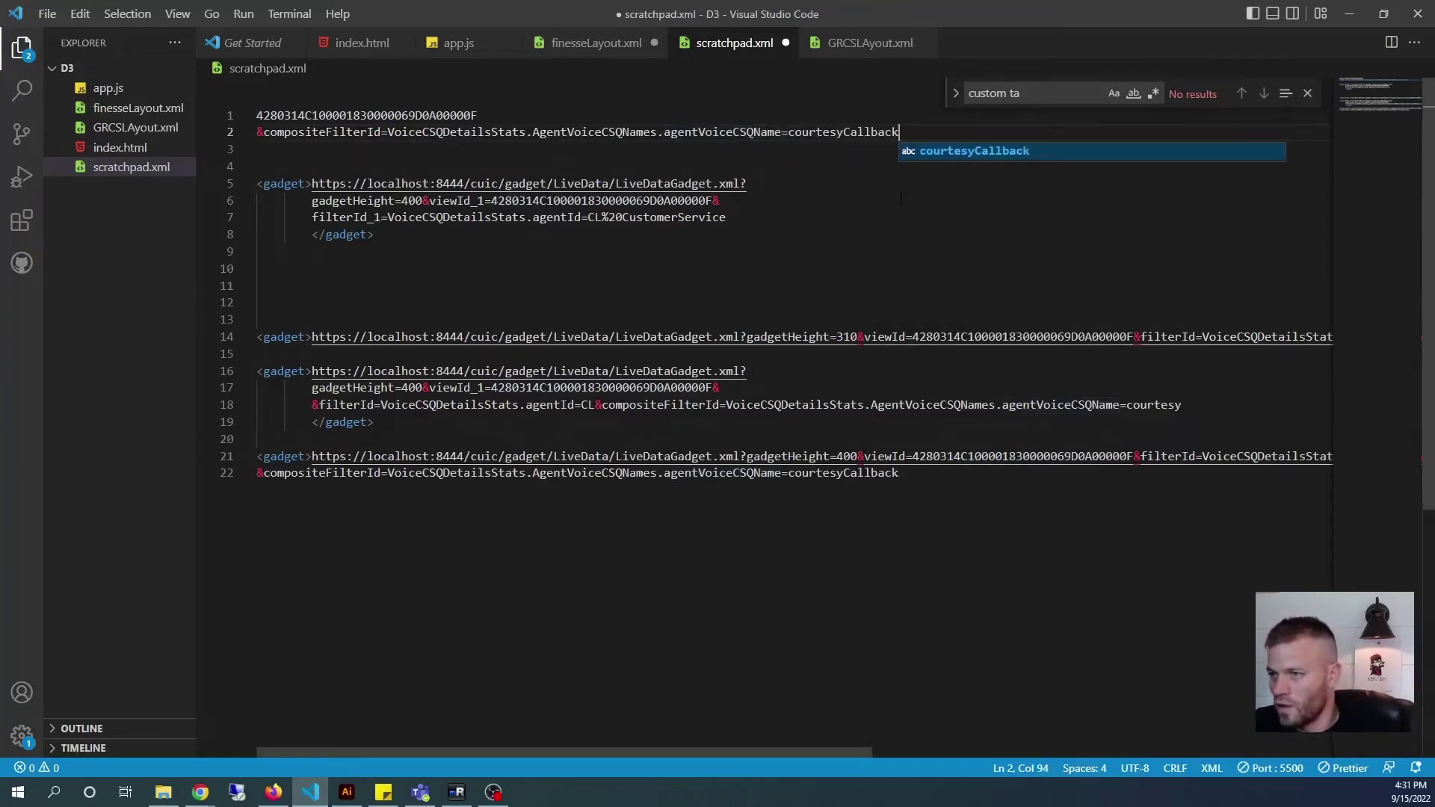
click(720, 200)
click(913, 138)
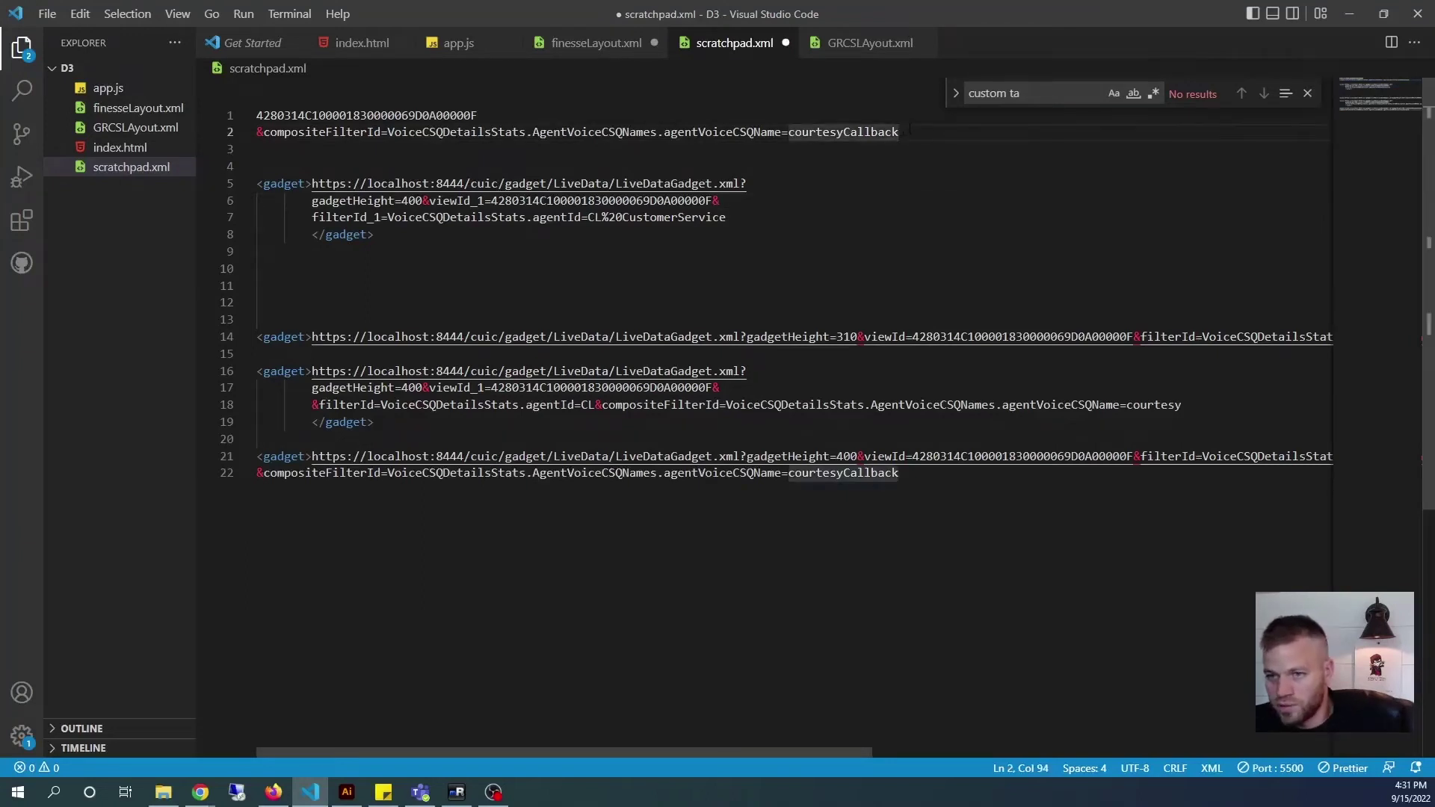
triple_click(910, 127)
click(917, 134)
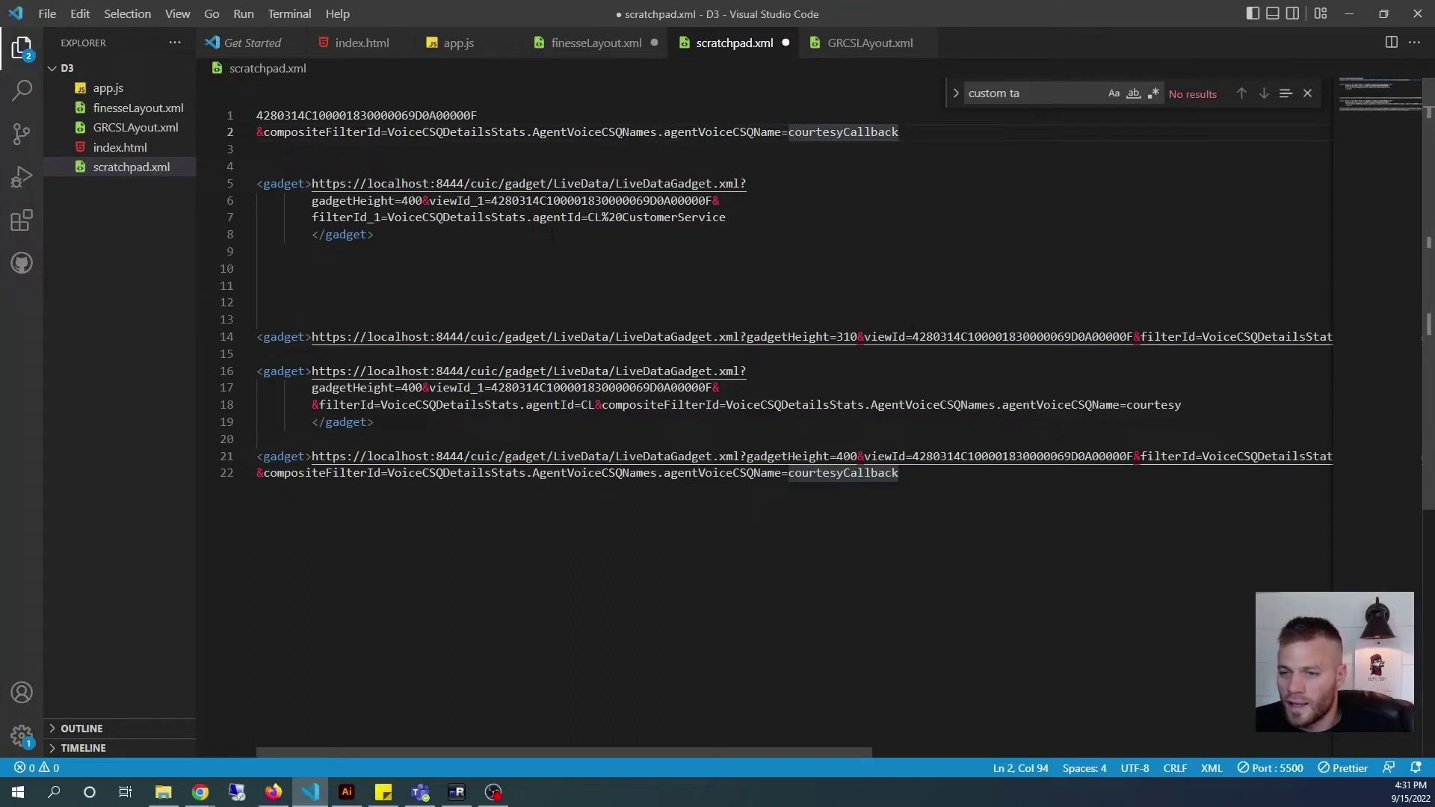
- In the first gadget block, rename filterId_1 to filterId and remove "%20CustomerService" so the agentId value is CL
click(376, 217)
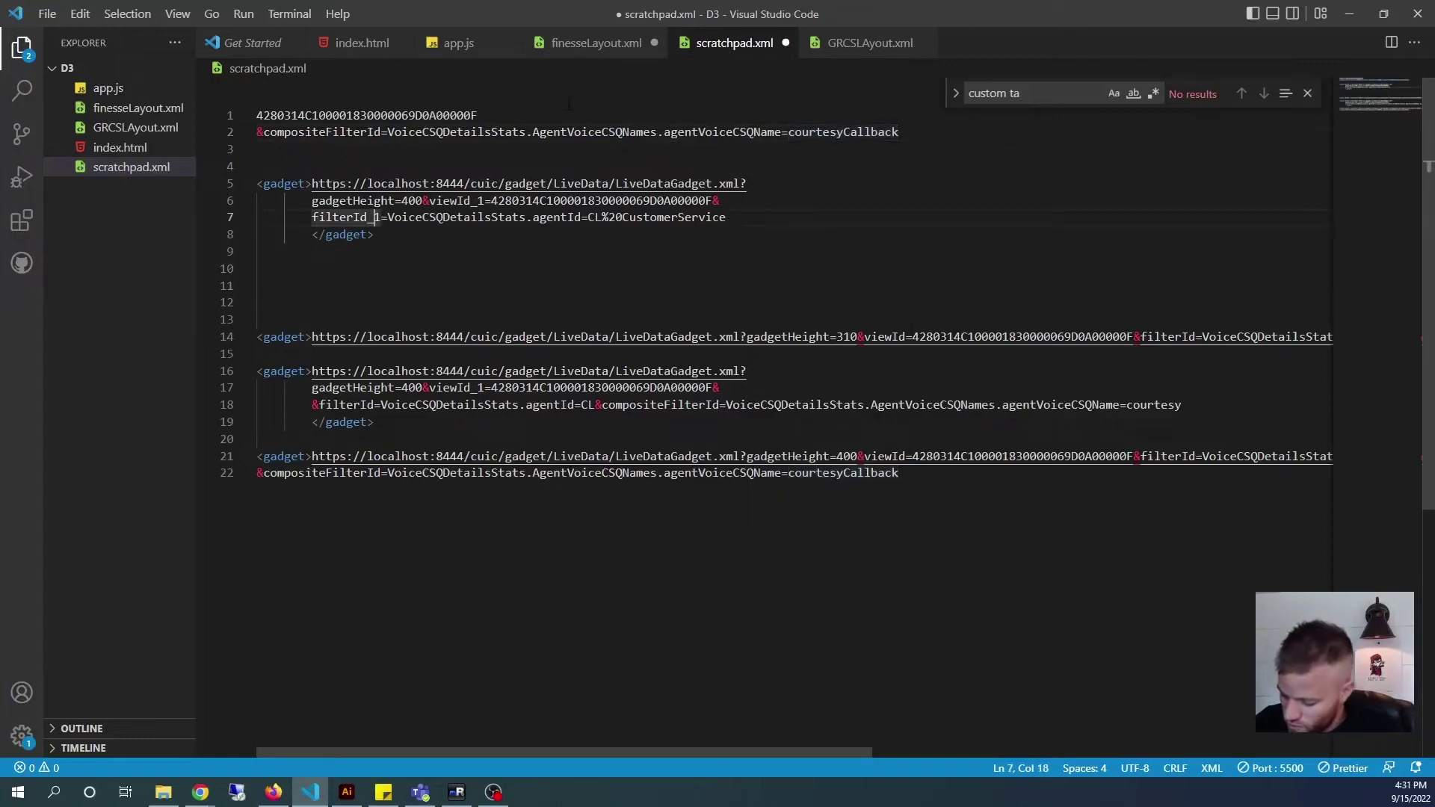
key(BackSpace)
key(BackSpace)
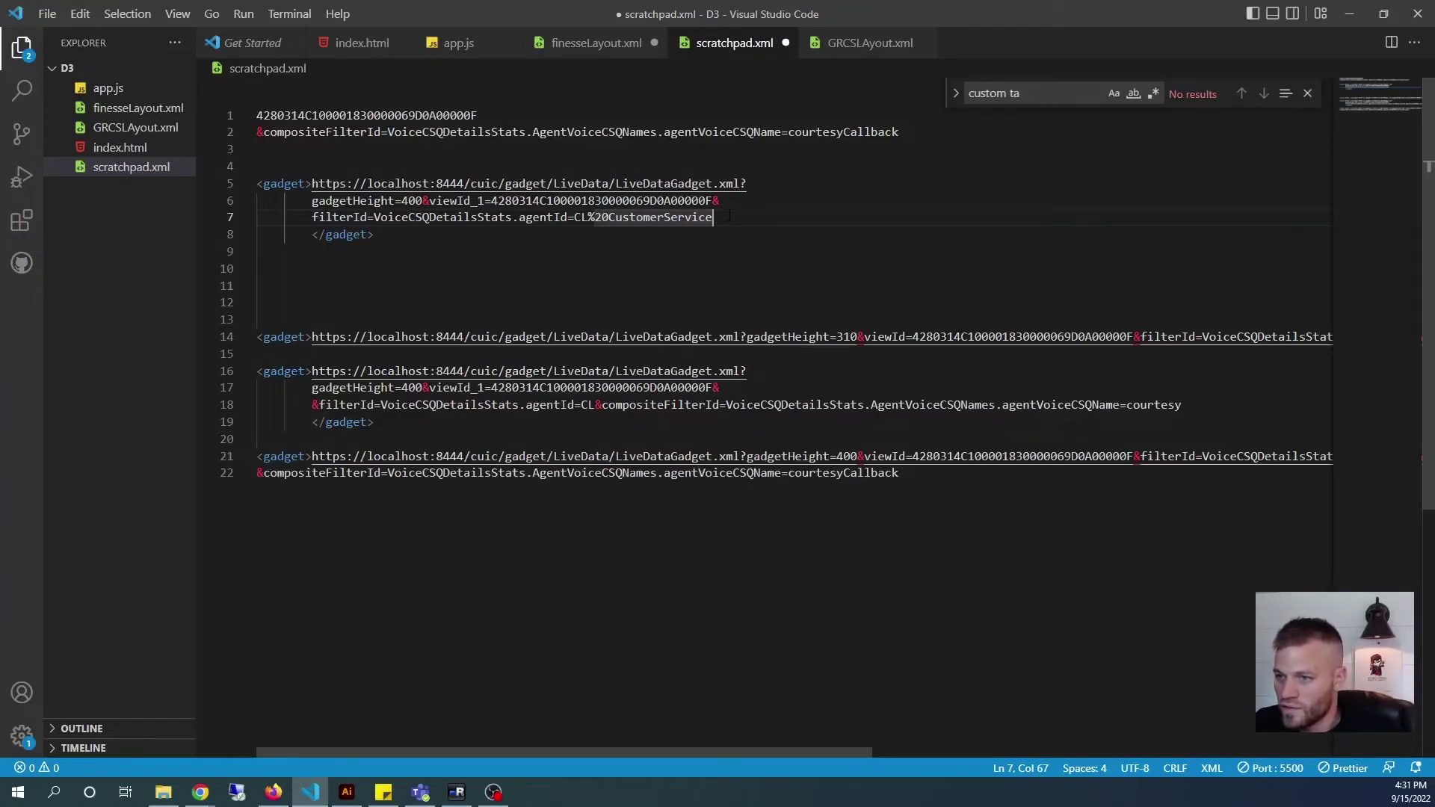
drag(729, 216, 590, 217)
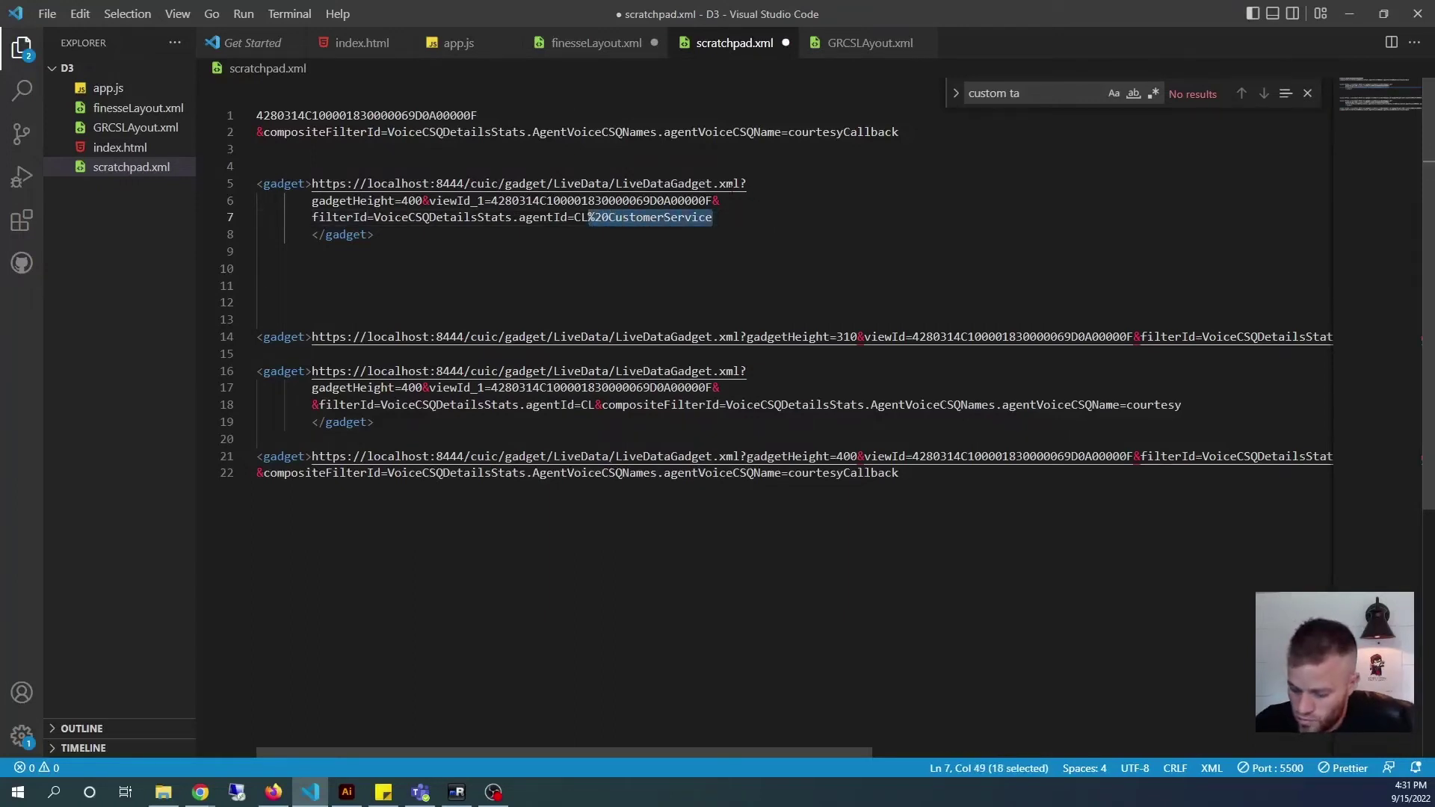
key(BackSpace)
key(ctrl+space)
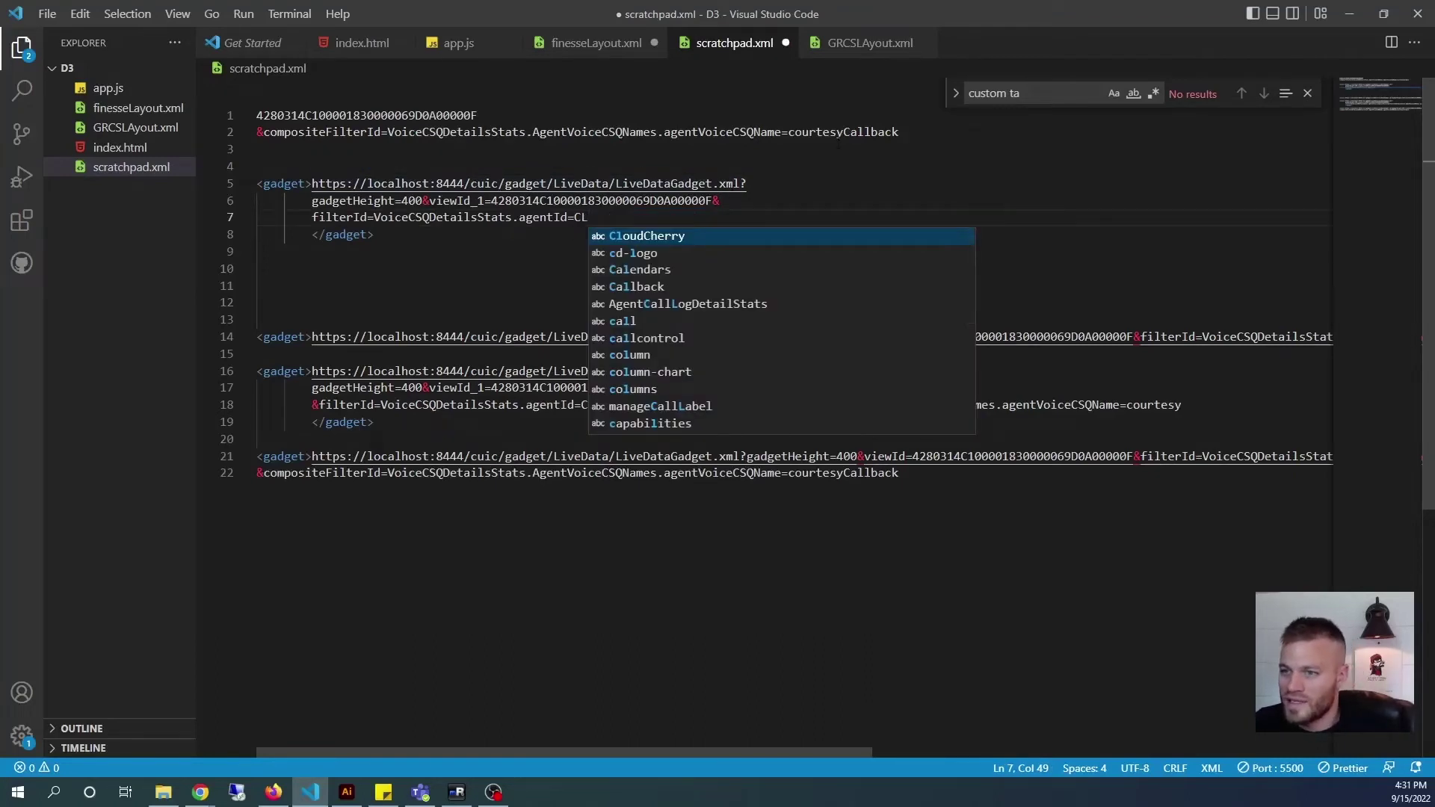
- Copy the full compositeFilterId string from line 2 and paste it directly after "agentId=CL" in the first gadget block
click(900, 131)
shift+click(259, 131)
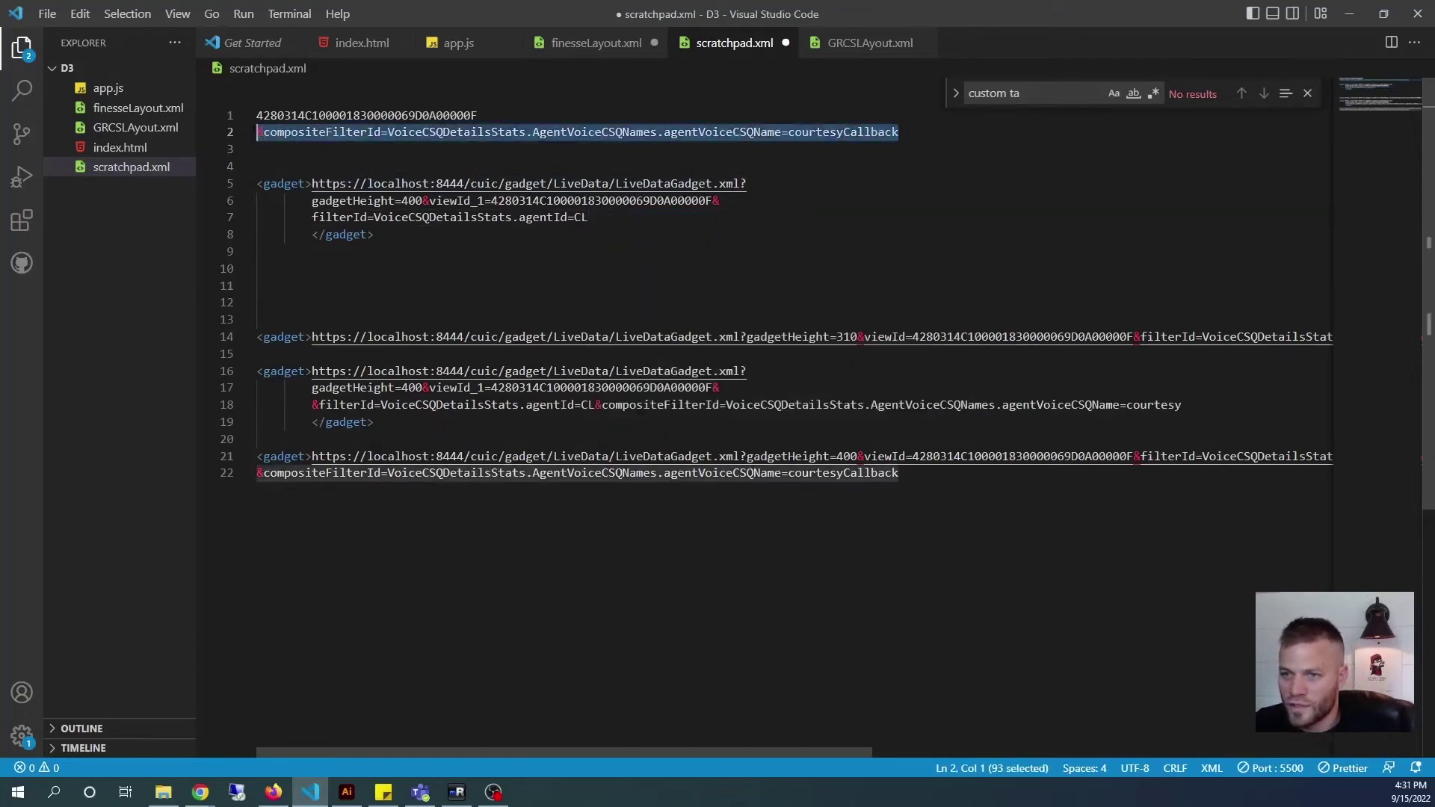
right_click(281, 130)
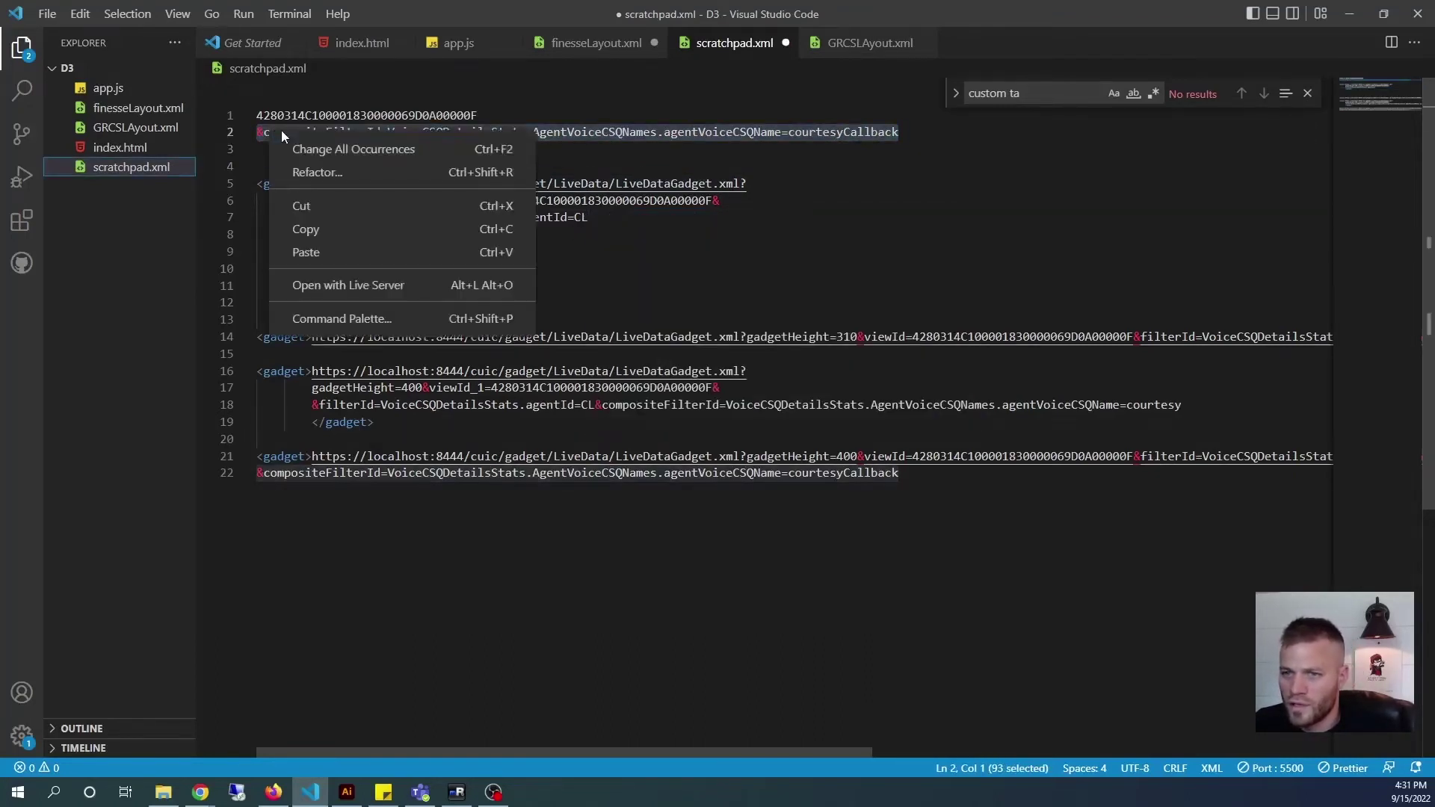
click(333, 229)
click(915, 215)
key(ctrl+v)
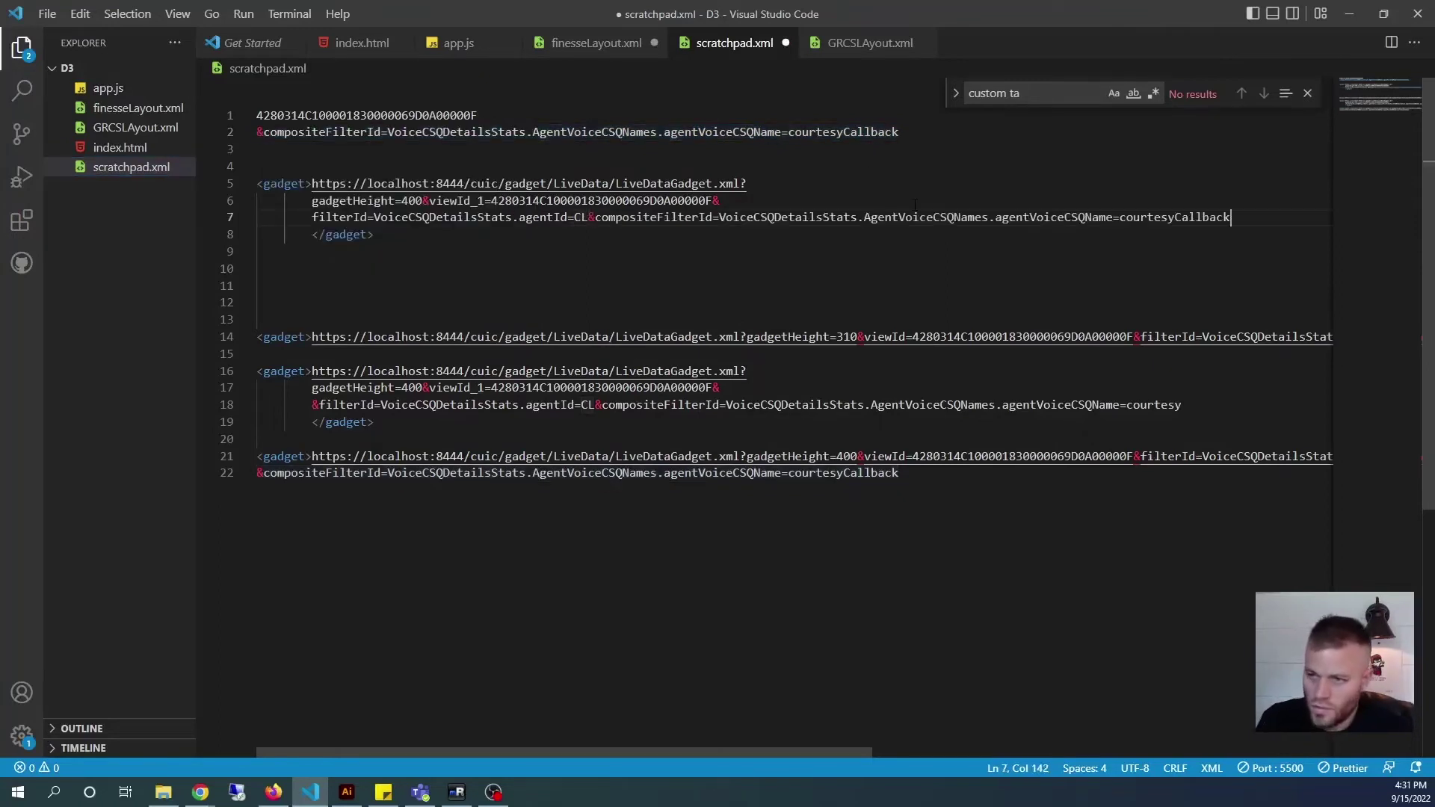
- Copy the first gadget block from scratchpad.xml and paste it over the existing gadget line of the Custom Tab in finesseLayout.xml
drag(374, 235, 249, 187)
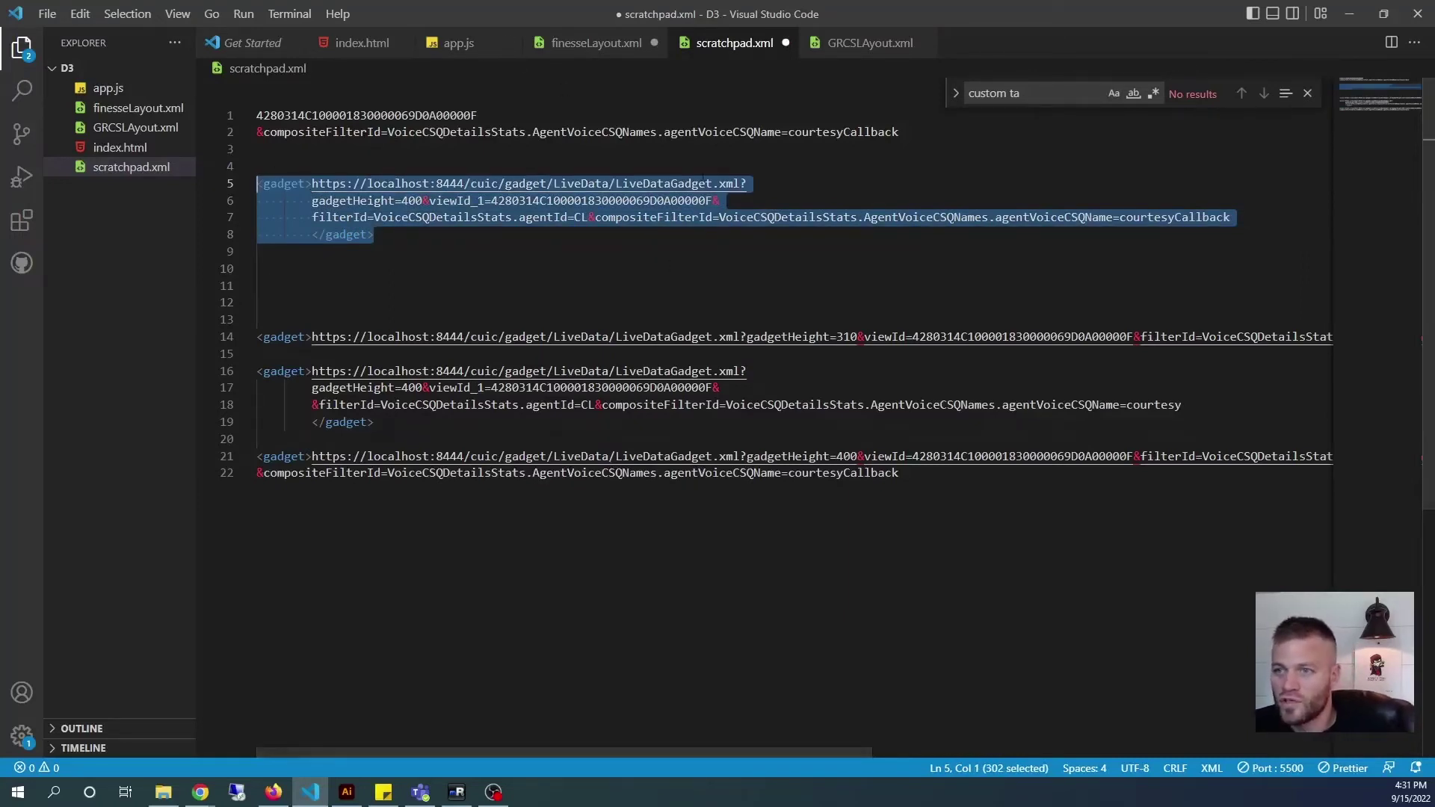
click(594, 43)
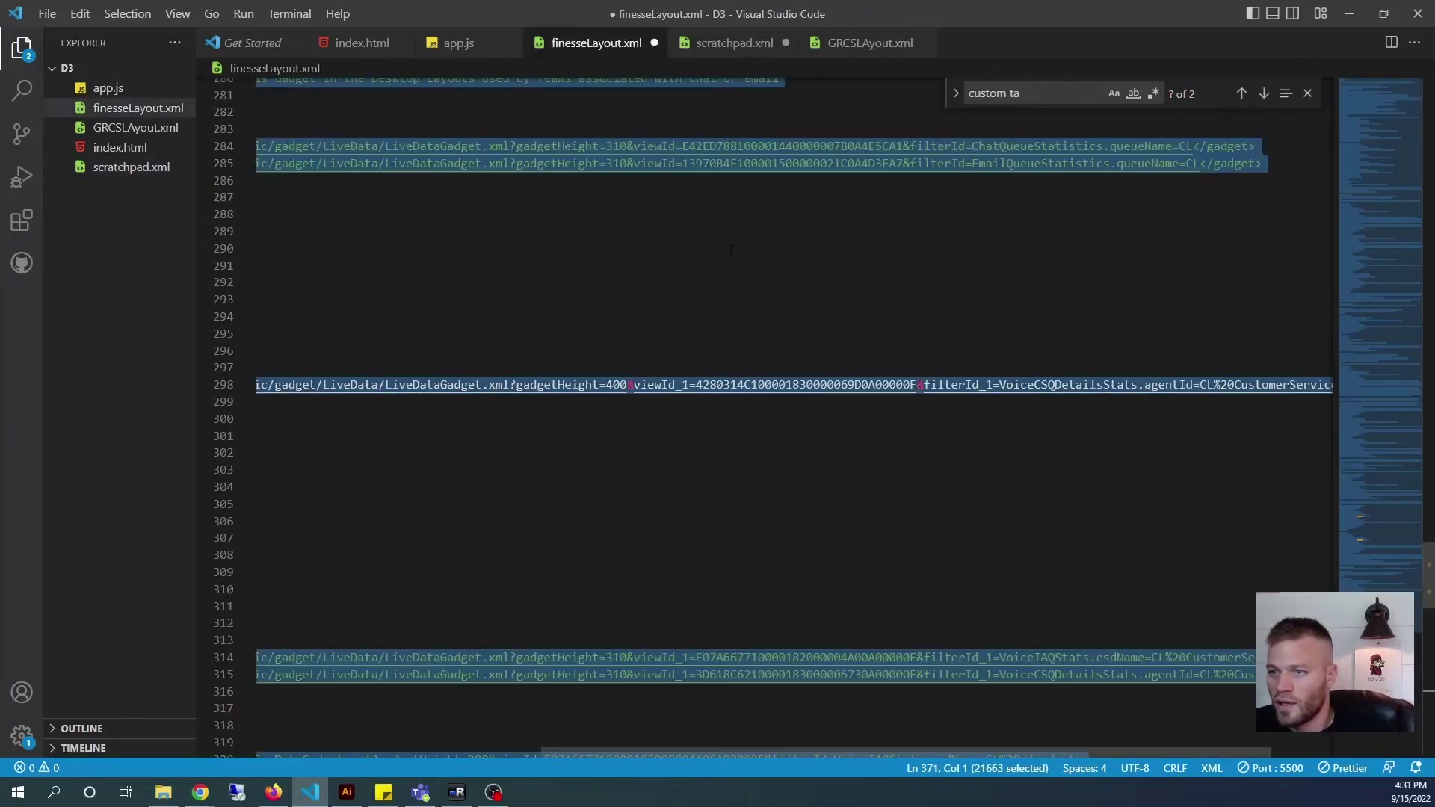
click(748, 753)
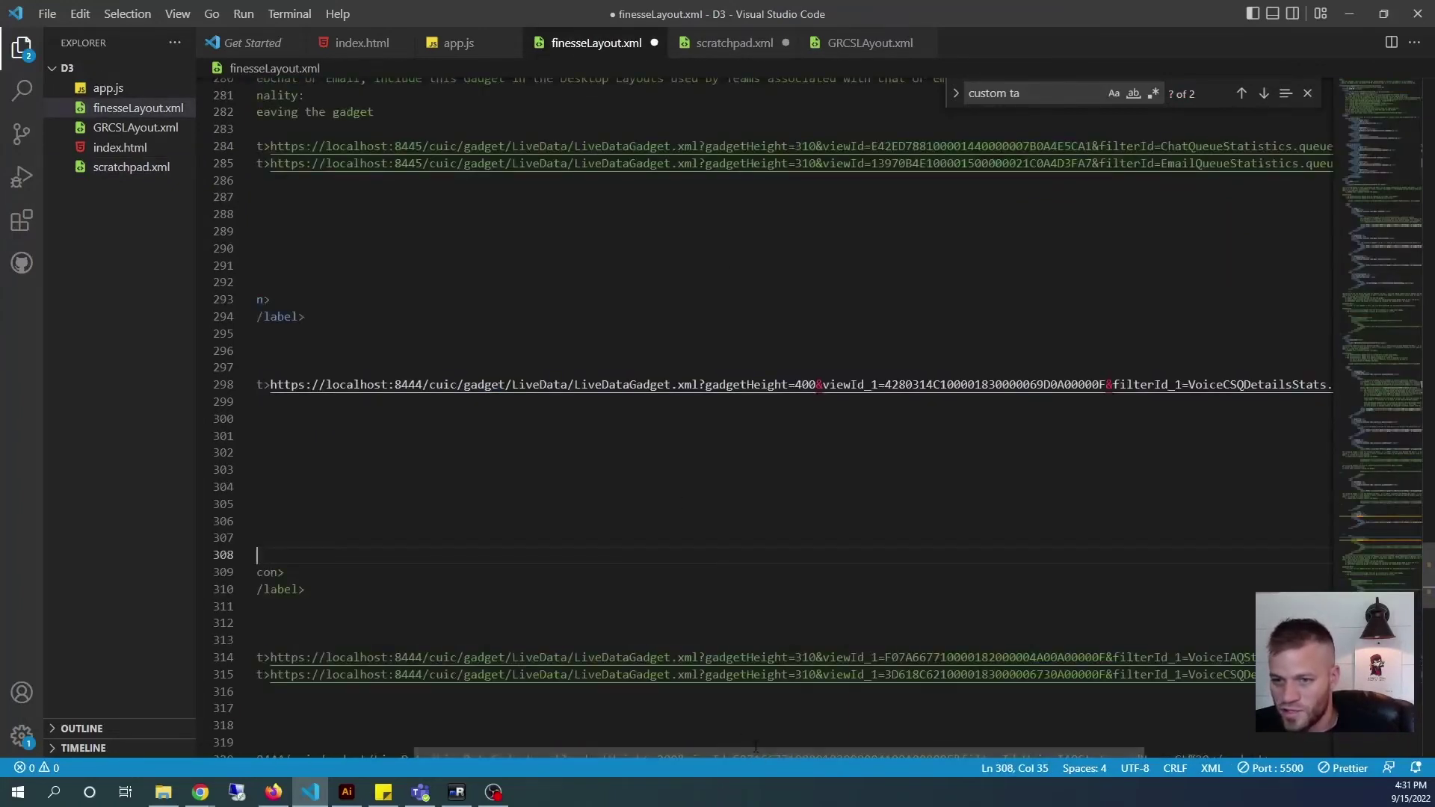
click(722, 743)
scroll(604, 752, right, 5)
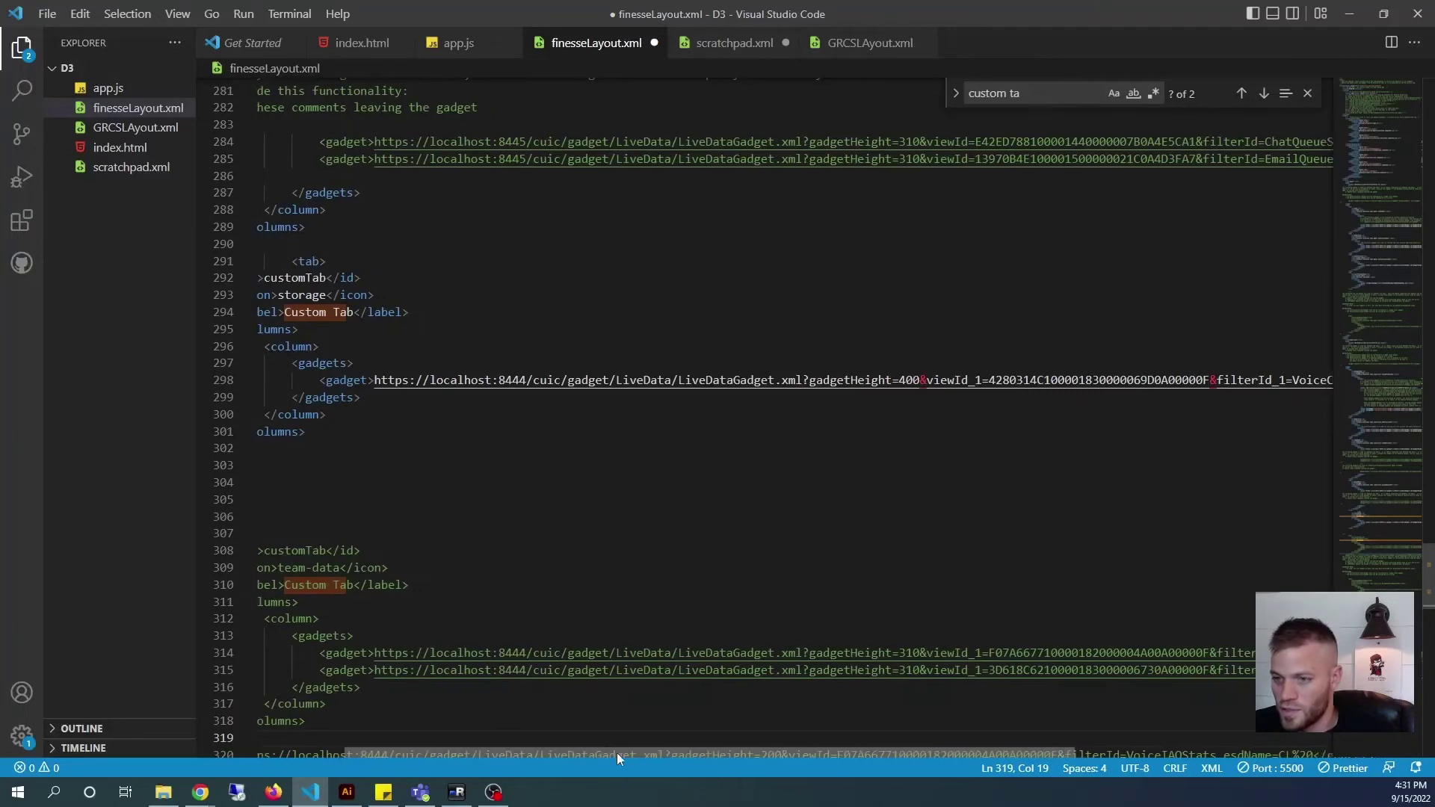
drag(1313, 385, 278, 382)
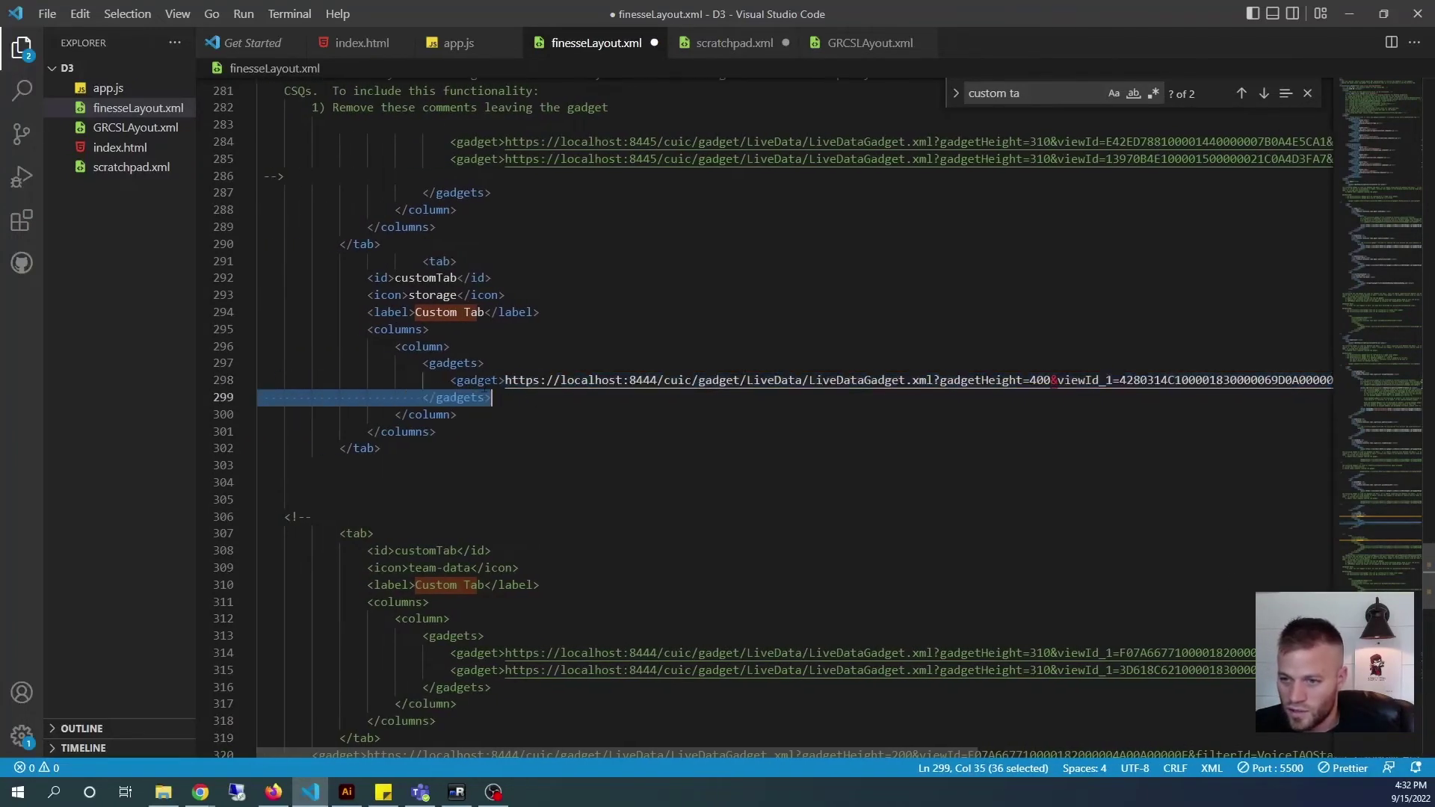
key(shift+Home)
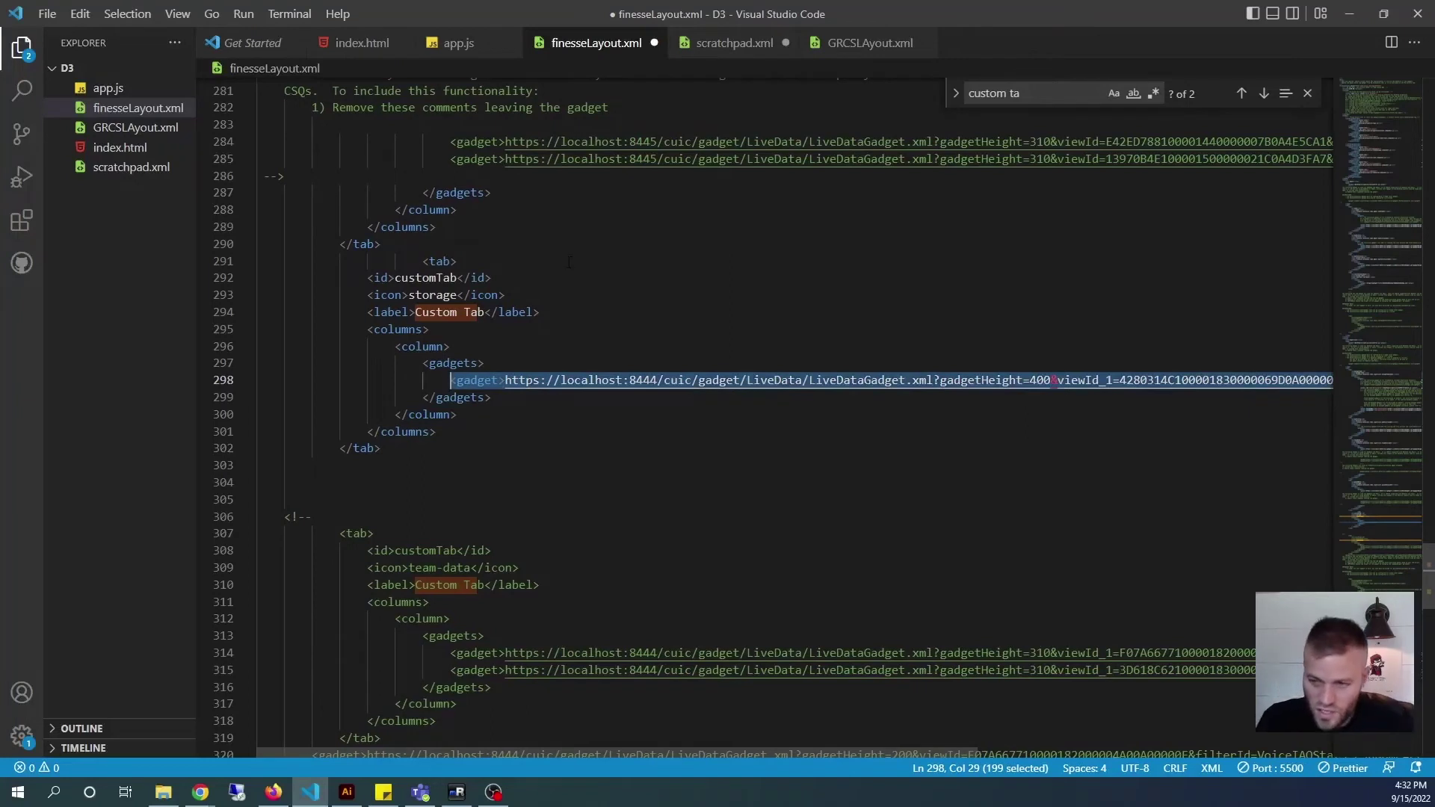
key(ctrl+v)
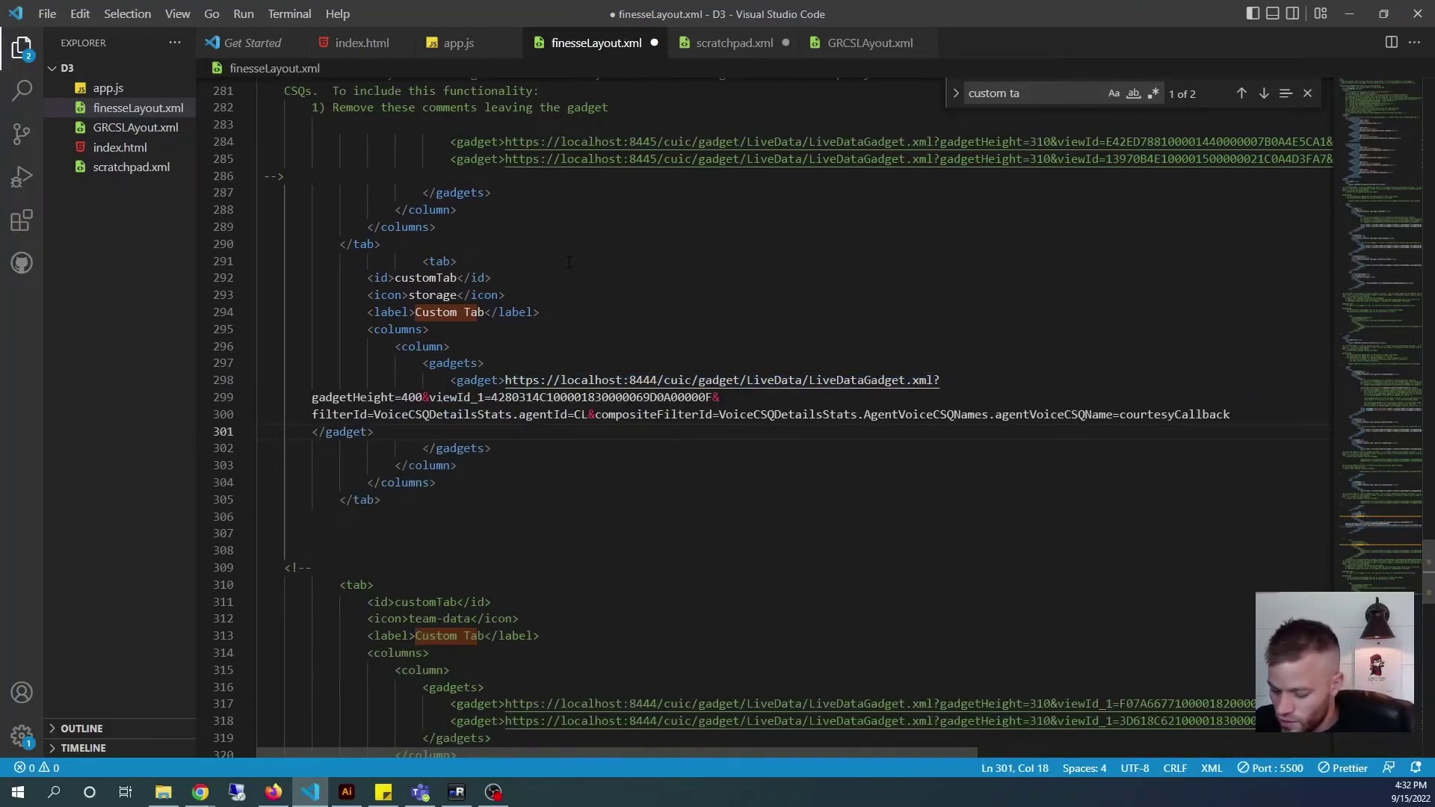
- Remove the line breaks and indentation inside the pasted Custom Tab gadget so its whole URL and closing tag sit on one line
key(BackSpace)
key(BackSpace)
key(BackSpace)
key(BackSpace)
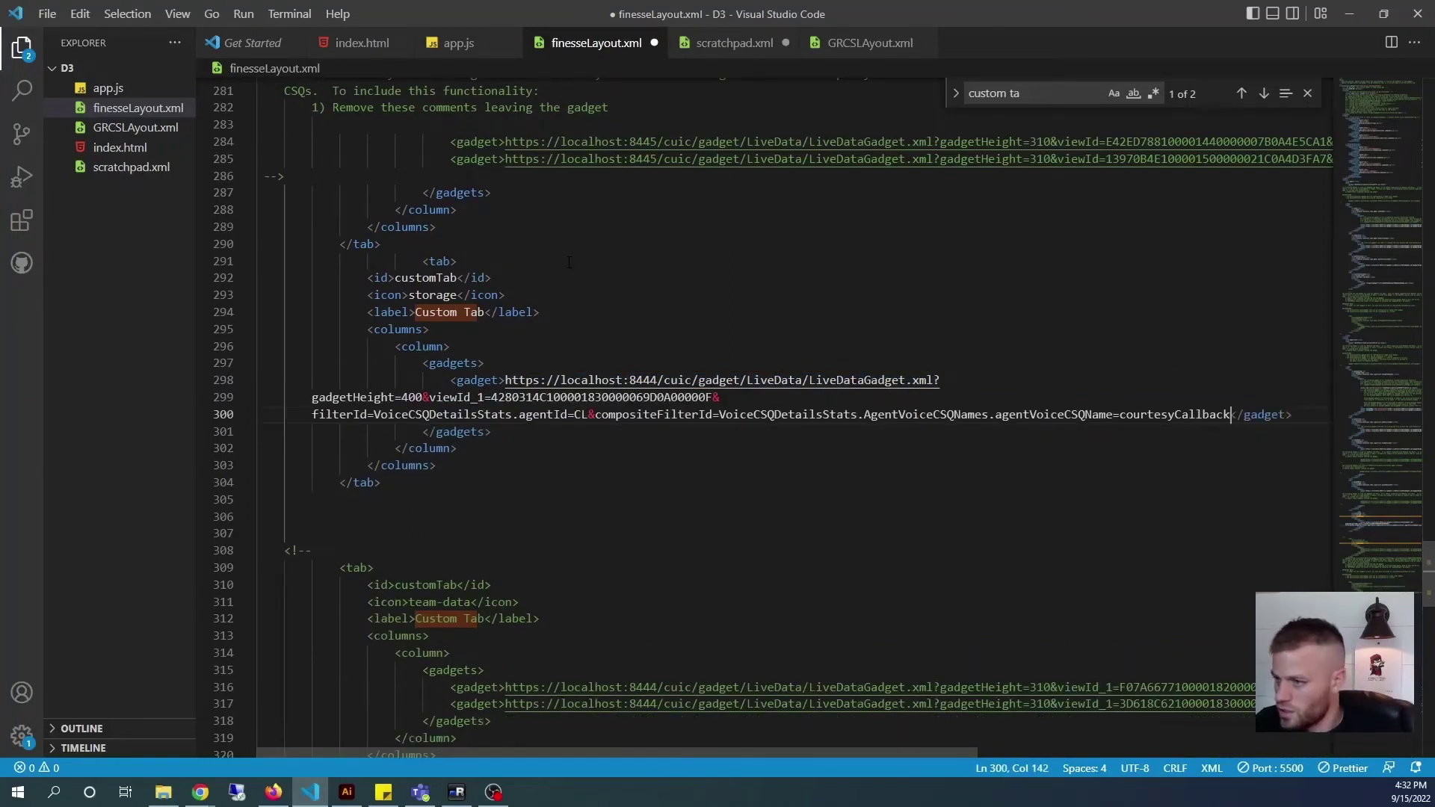
key(Home)
key(BackSpace)
key(BackSpace)
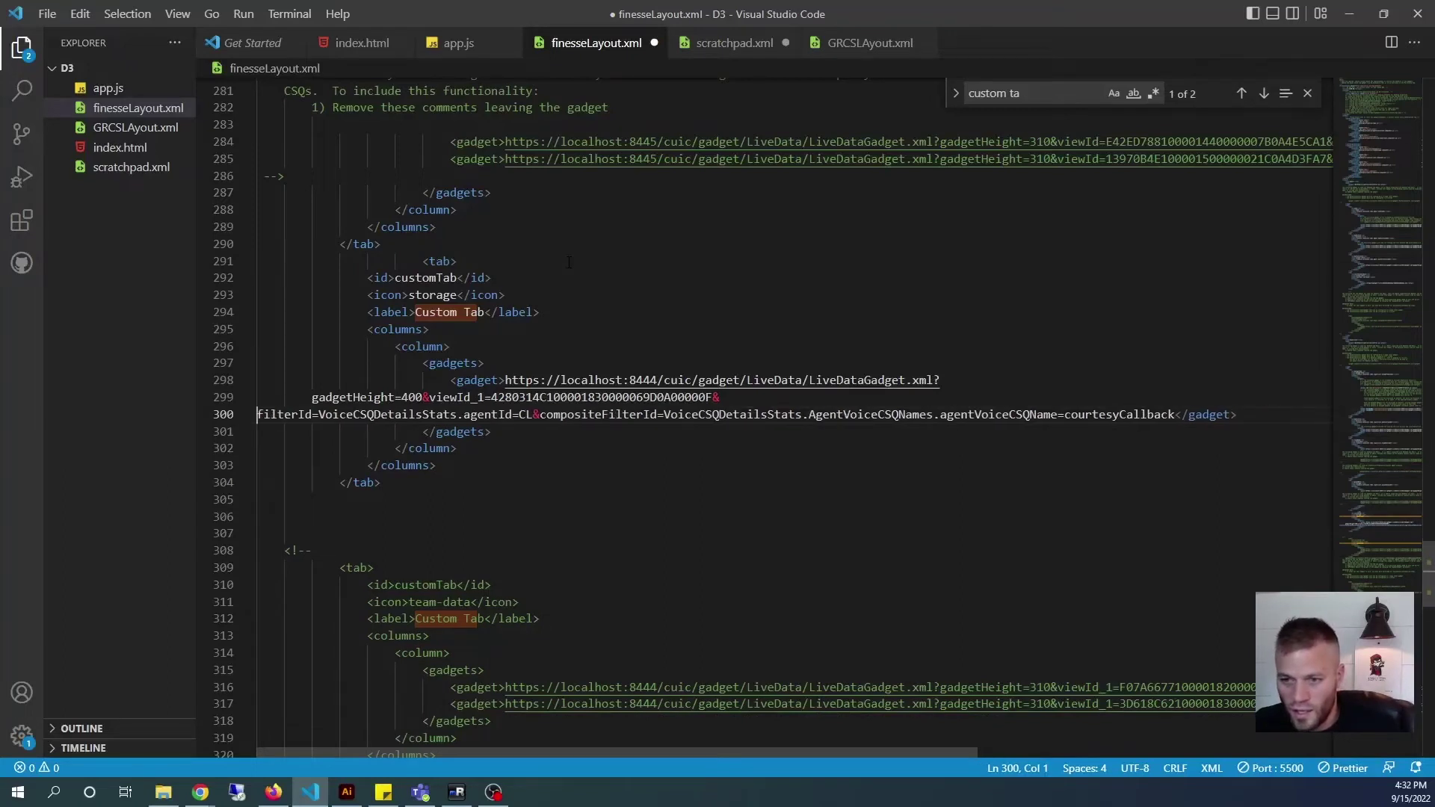
key(BackSpace)
key(Home)
key(BackSpace)
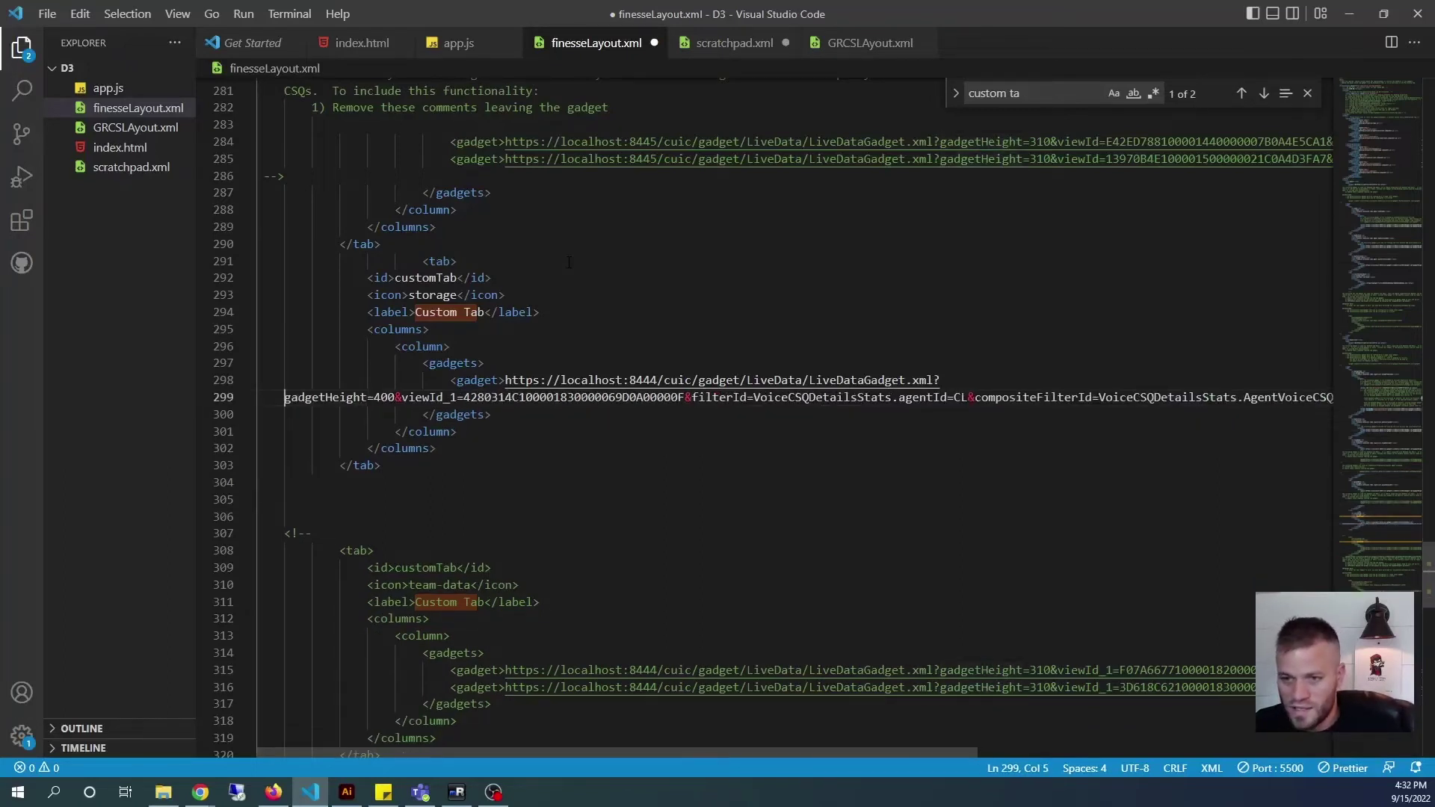
key(BackSpace)
key(BackSpace)
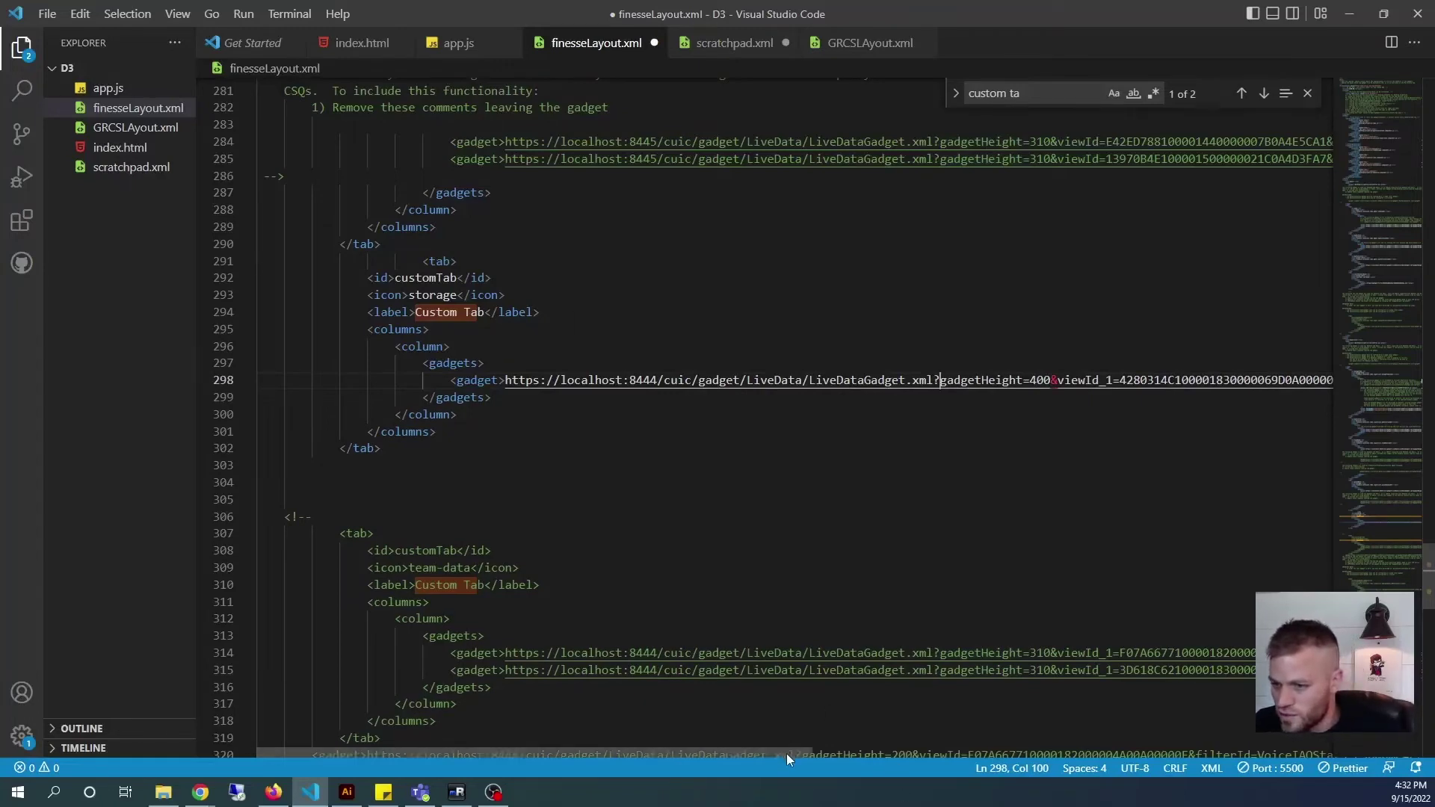
drag(786, 753, 1331, 767)
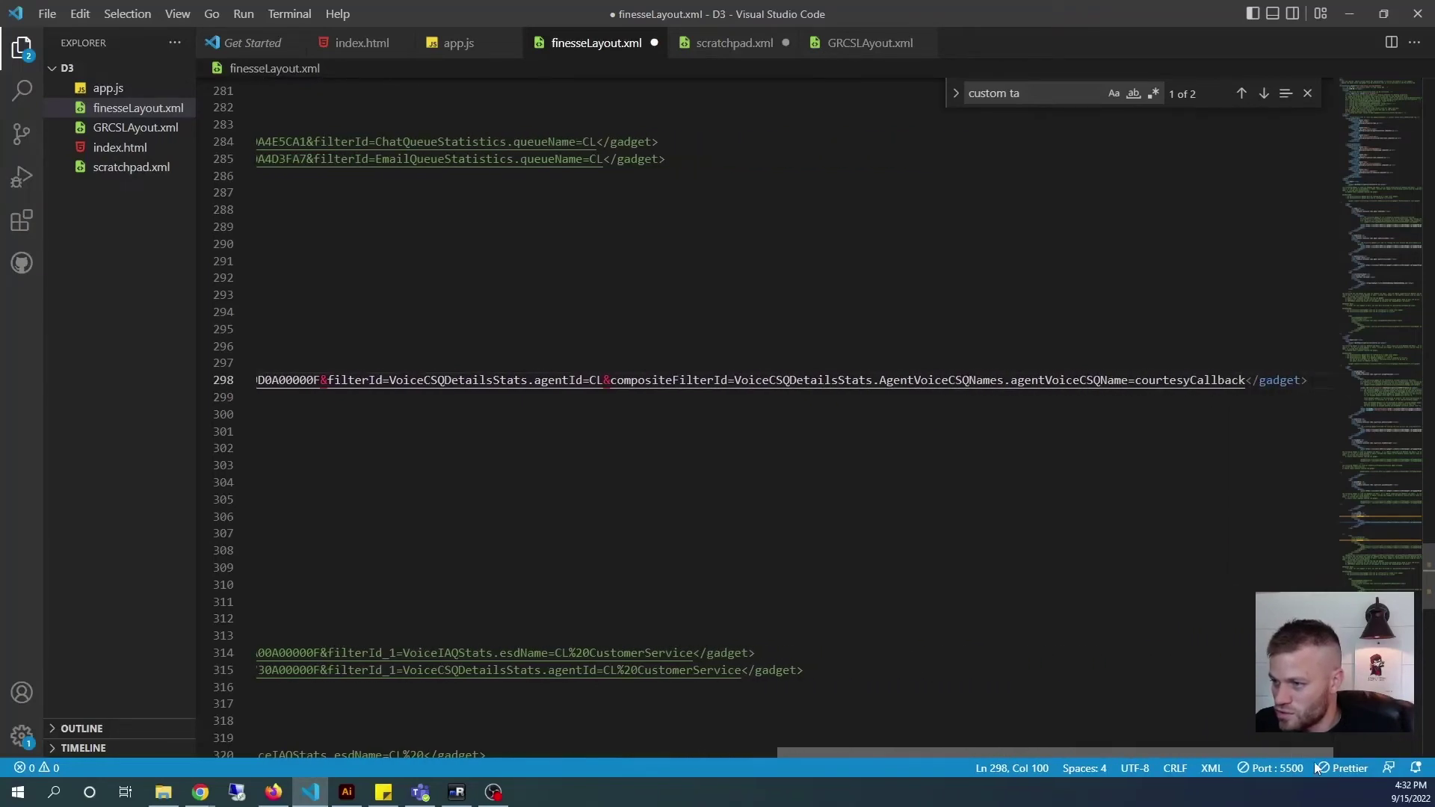
click(748, 448)
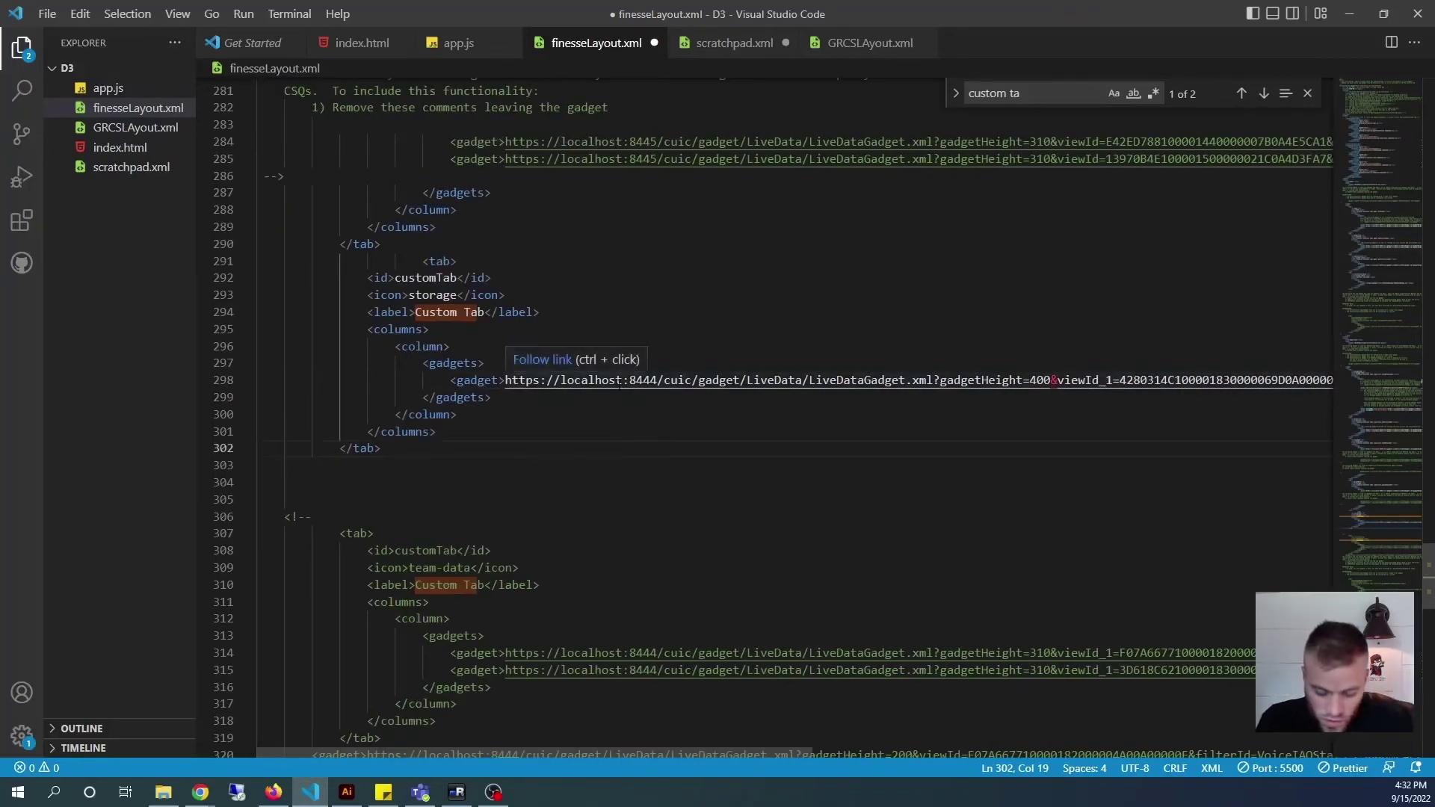
- Replace the CustomerService team's desktop layout in Finesse Administration with the full contents of finesseLayout.xml and save it
key(ctrl+a)
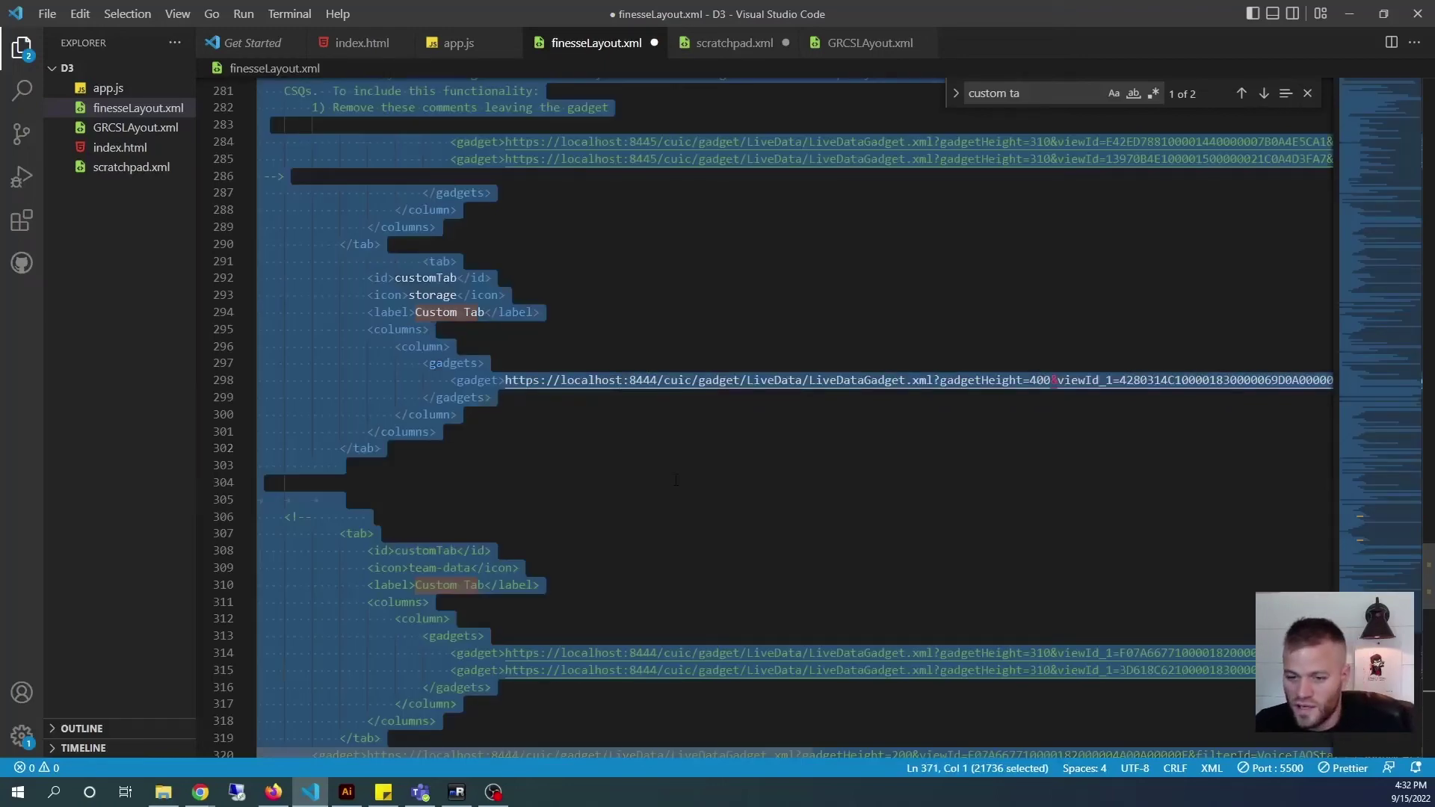
click(274, 792)
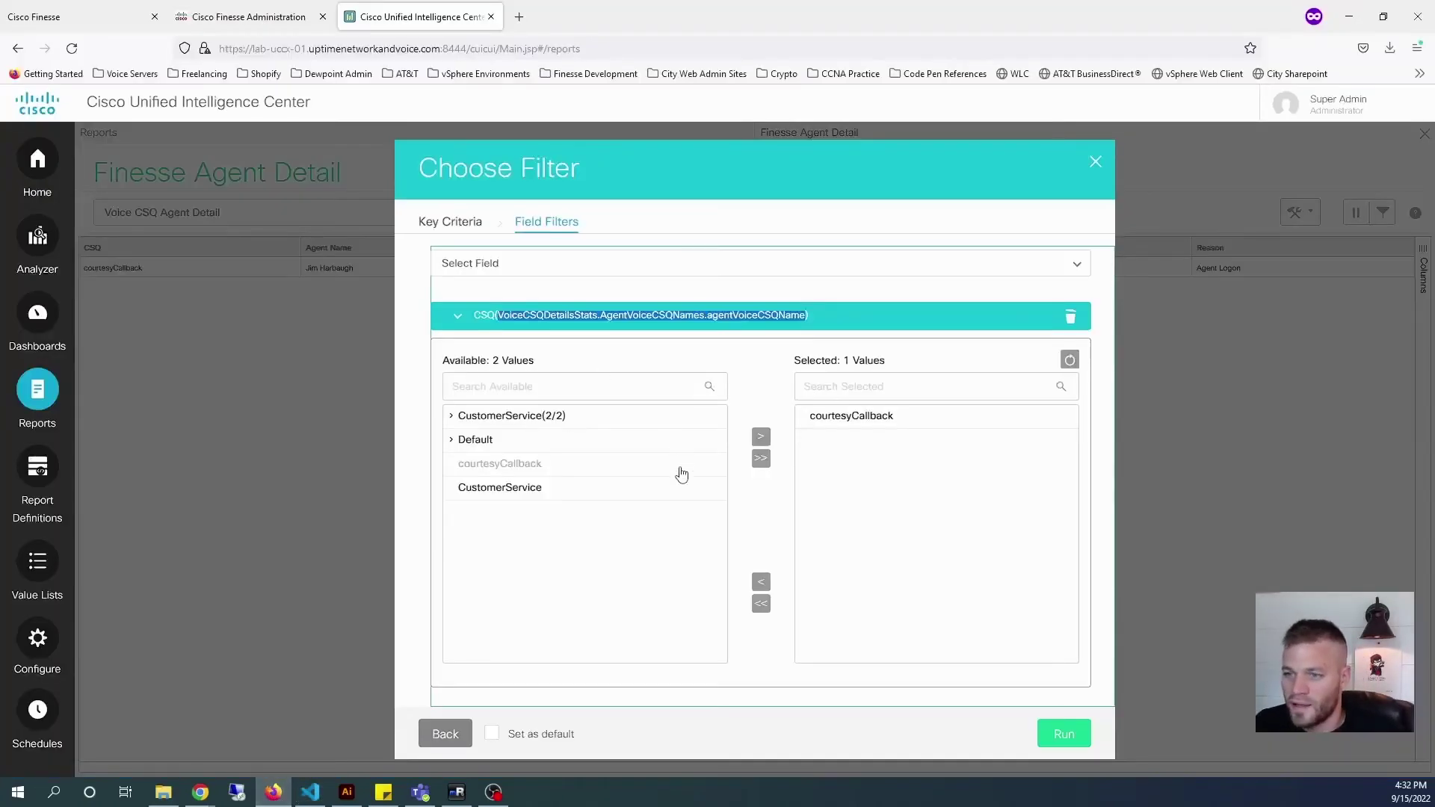
click(288, 15)
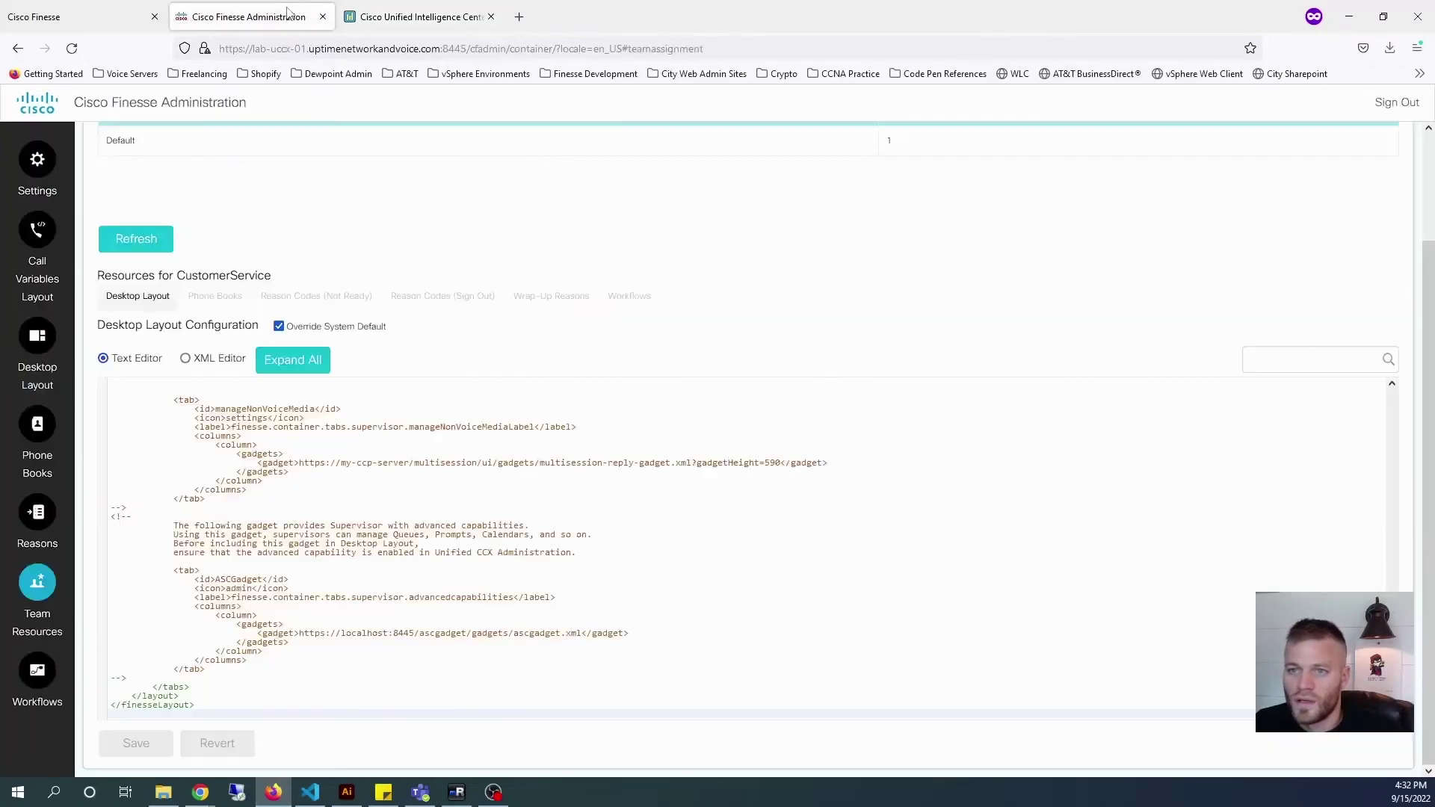
click(798, 561)
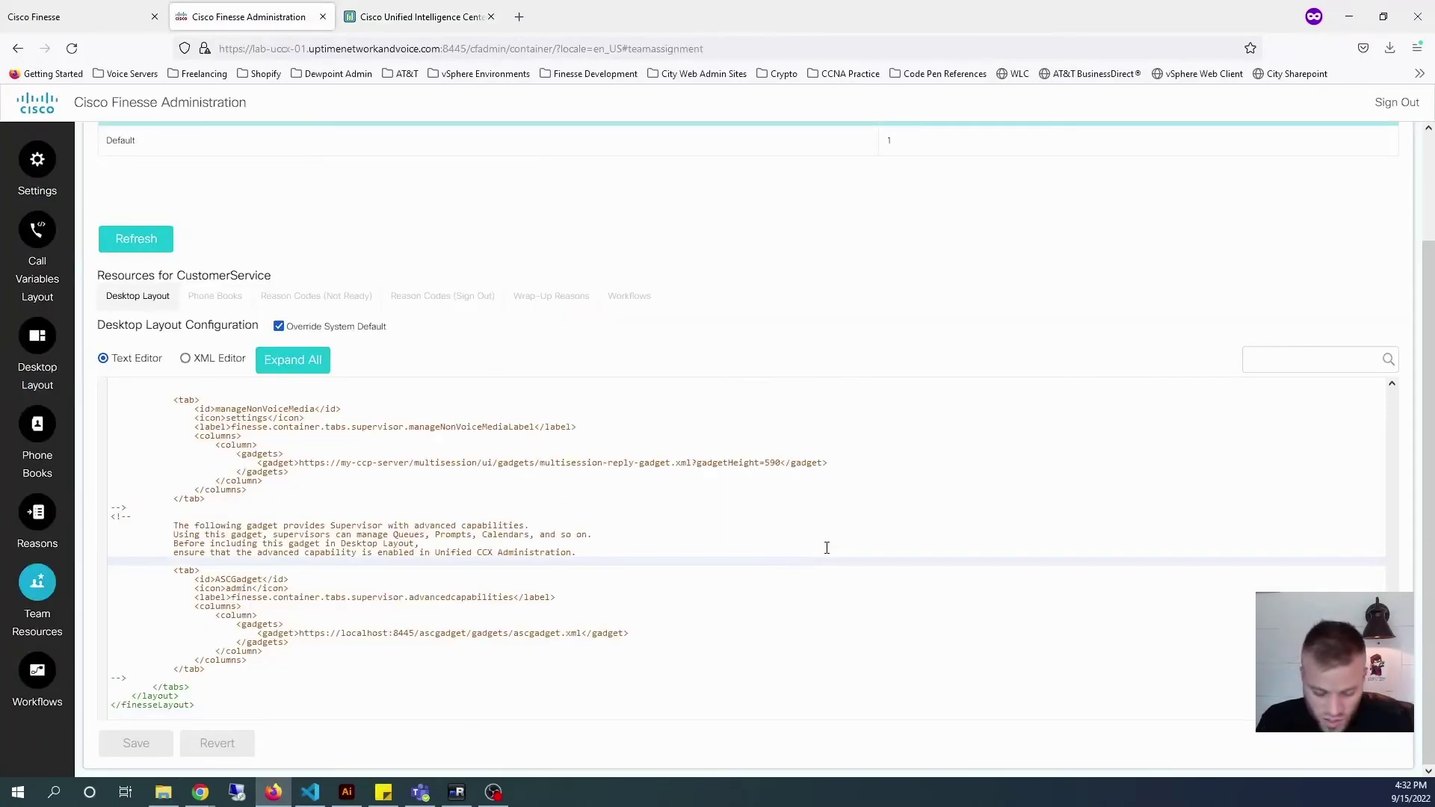
key(ctrl+a)
key(ctrl+v)
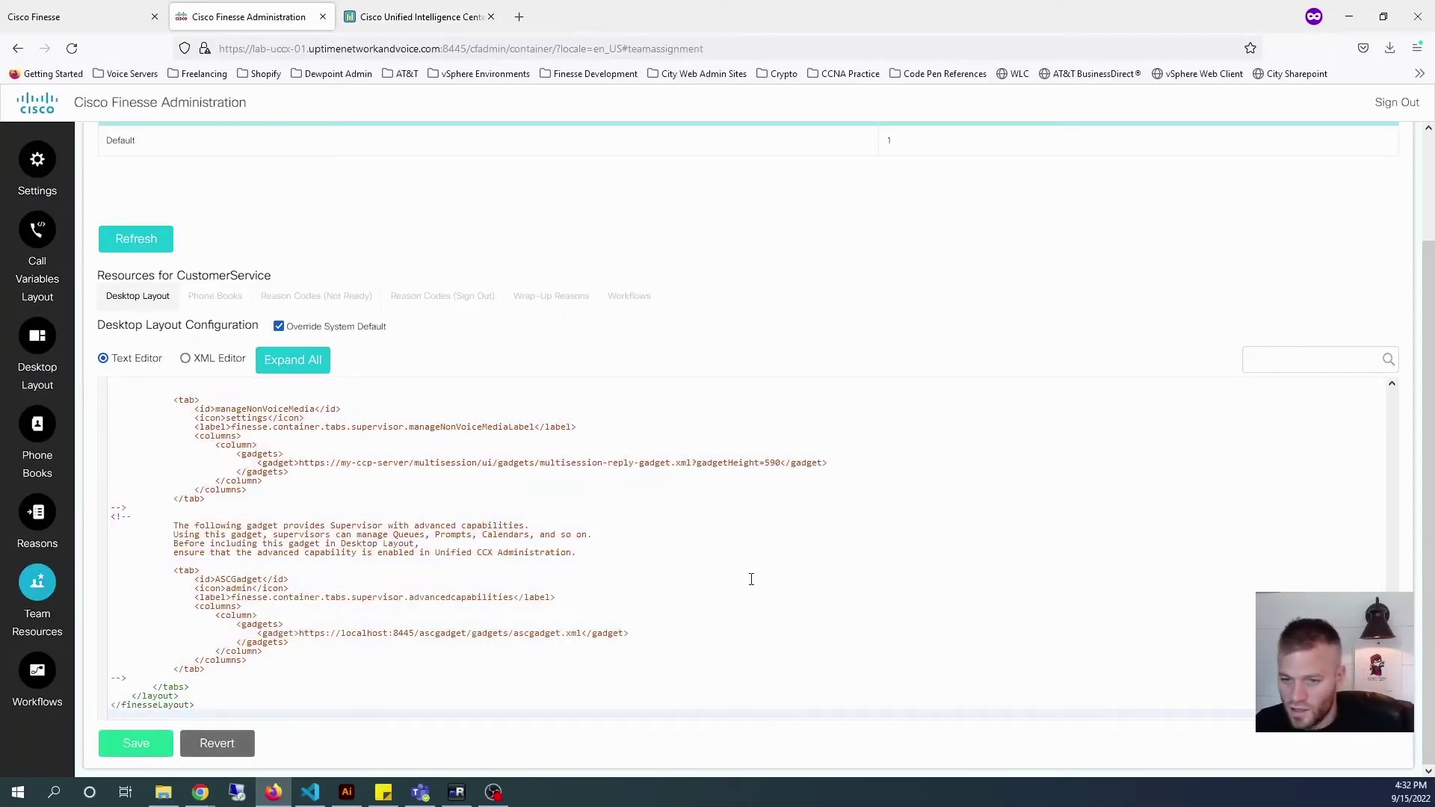
click(135, 744)
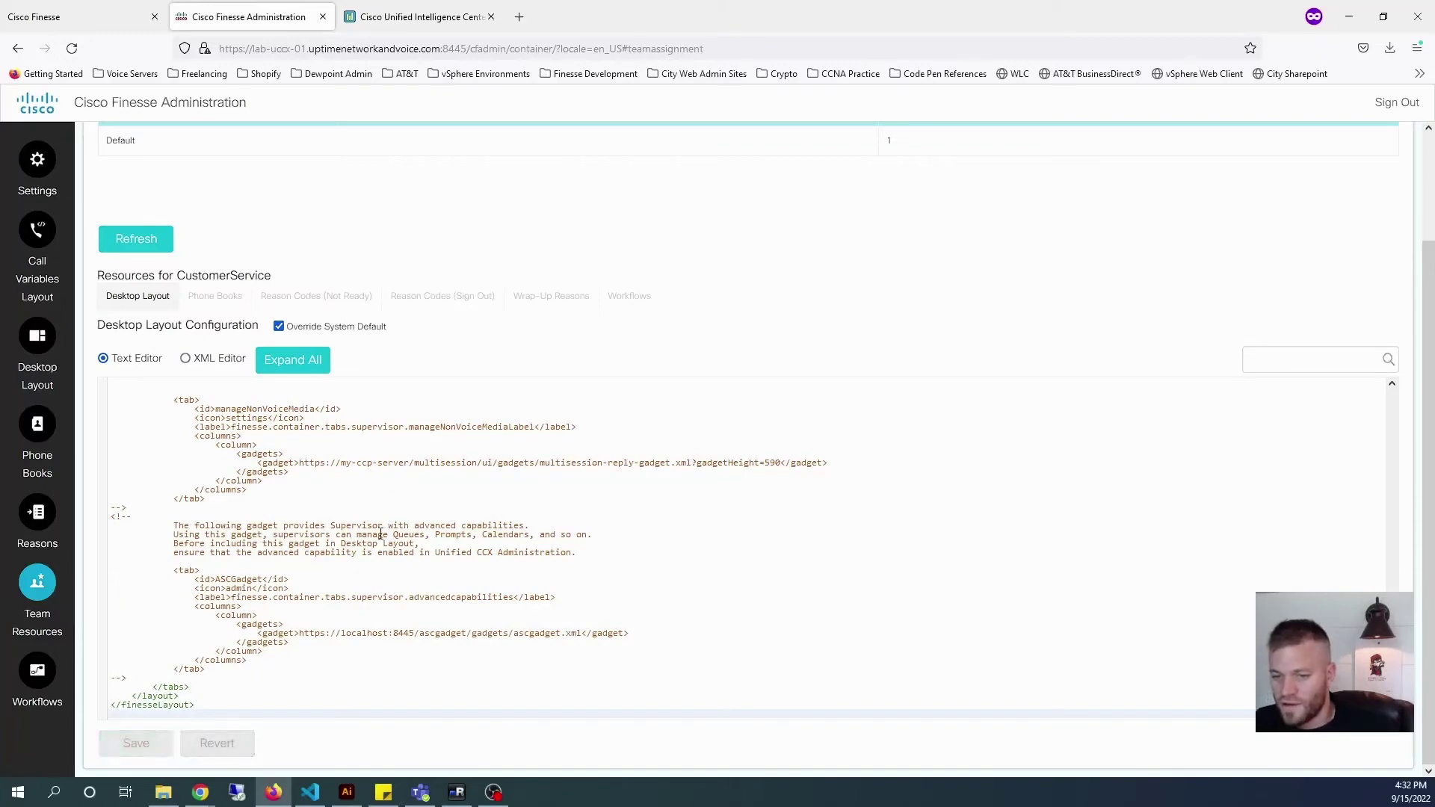
- Reload the Cisco Finesse desktop to check the Finesse Agent Detail gadget on the Custom Tab
click(83, 16)
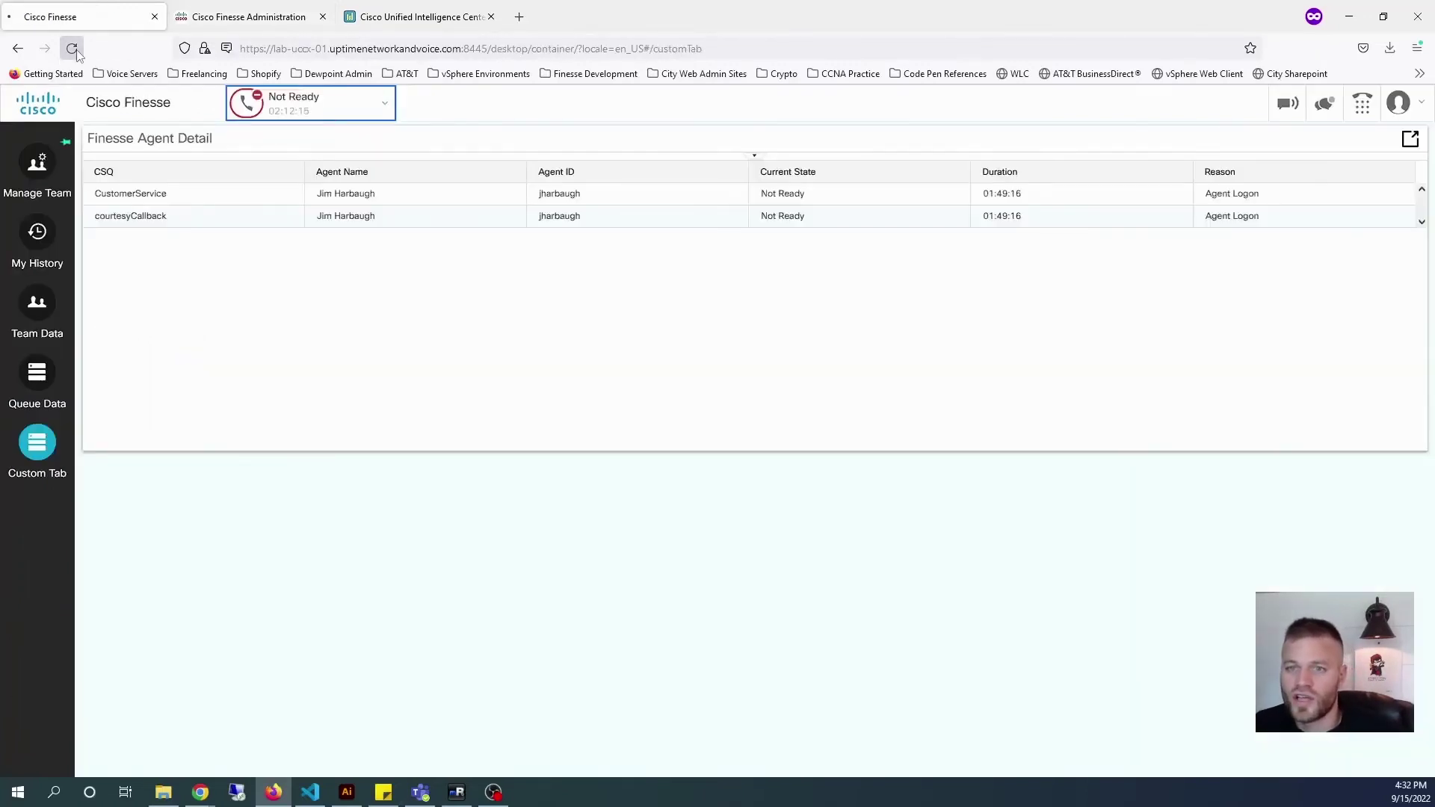
click(72, 48)
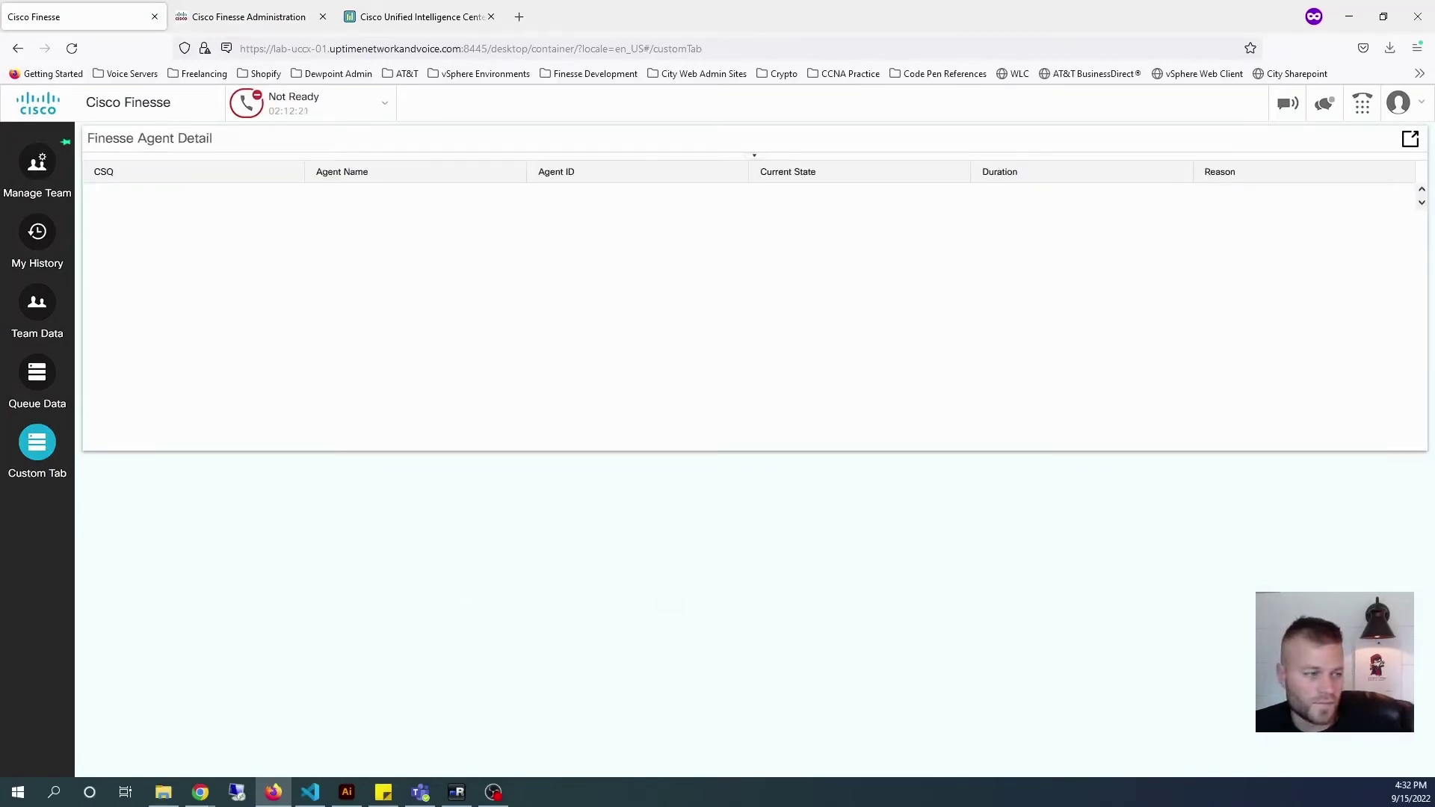
- Switch back to Visual Studio Code and rename viewId_1 to viewId in the first gadget block of scratchpad.xml
key(alt+Tab)
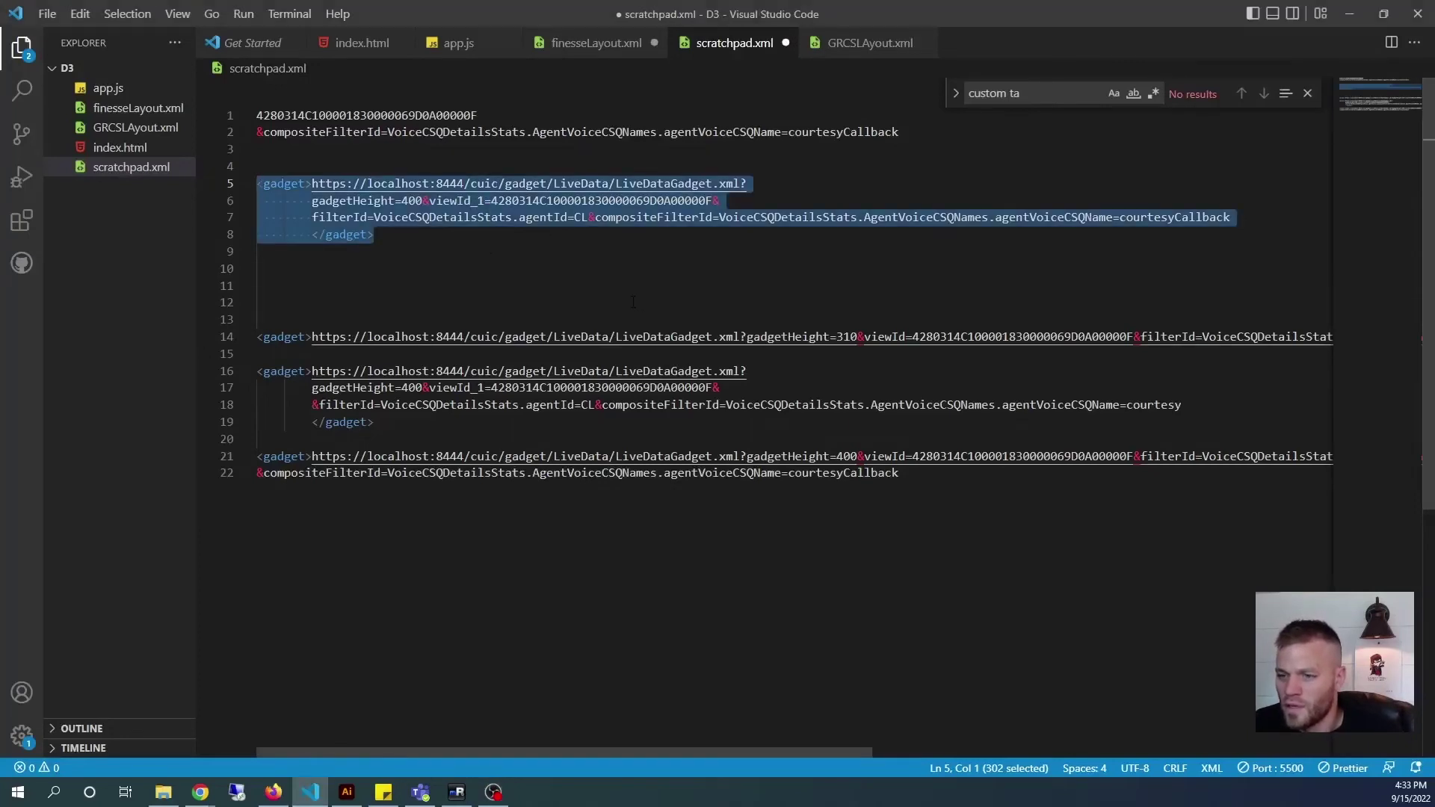
click(484, 201)
key(BackSpace)
key(BackSpace)
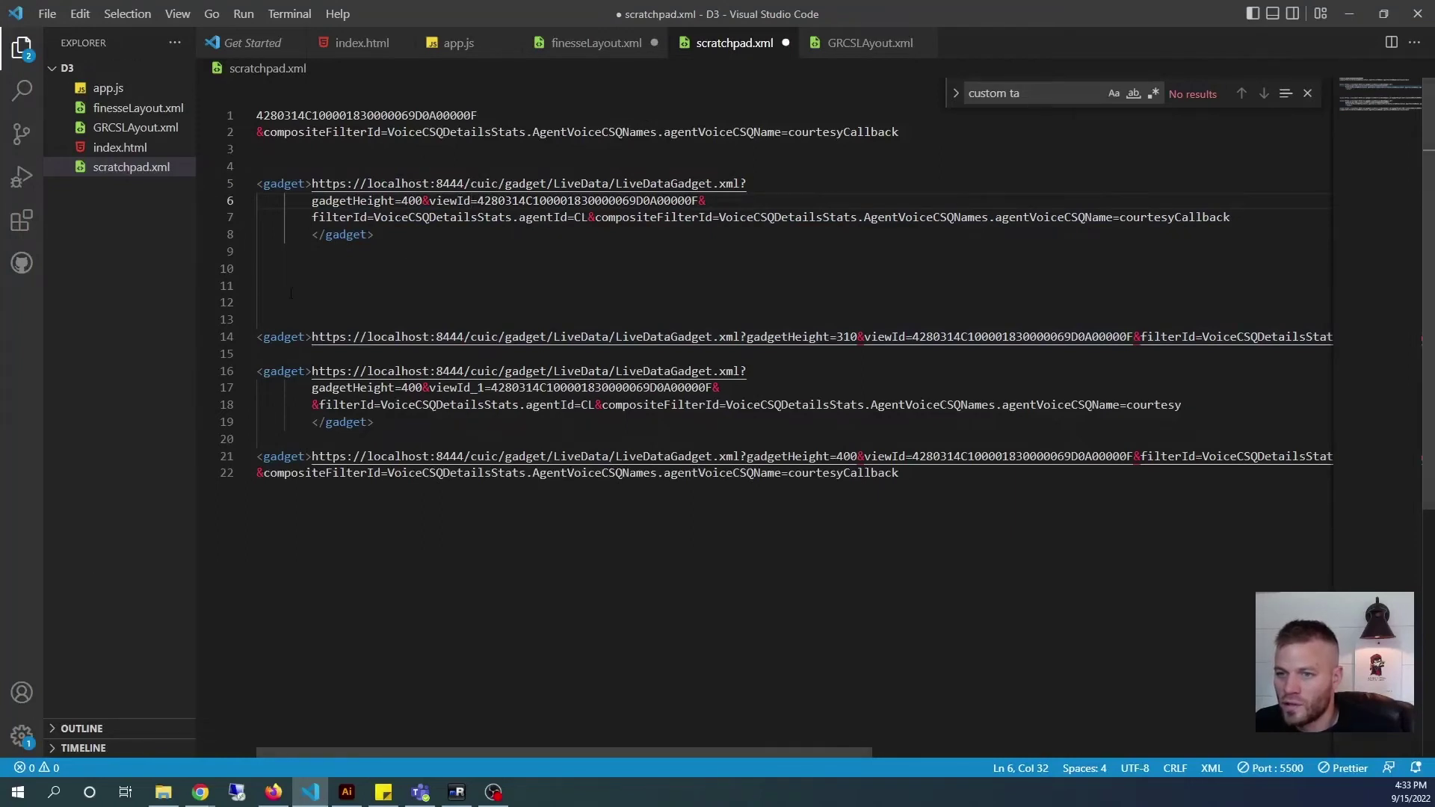
click(374, 217)
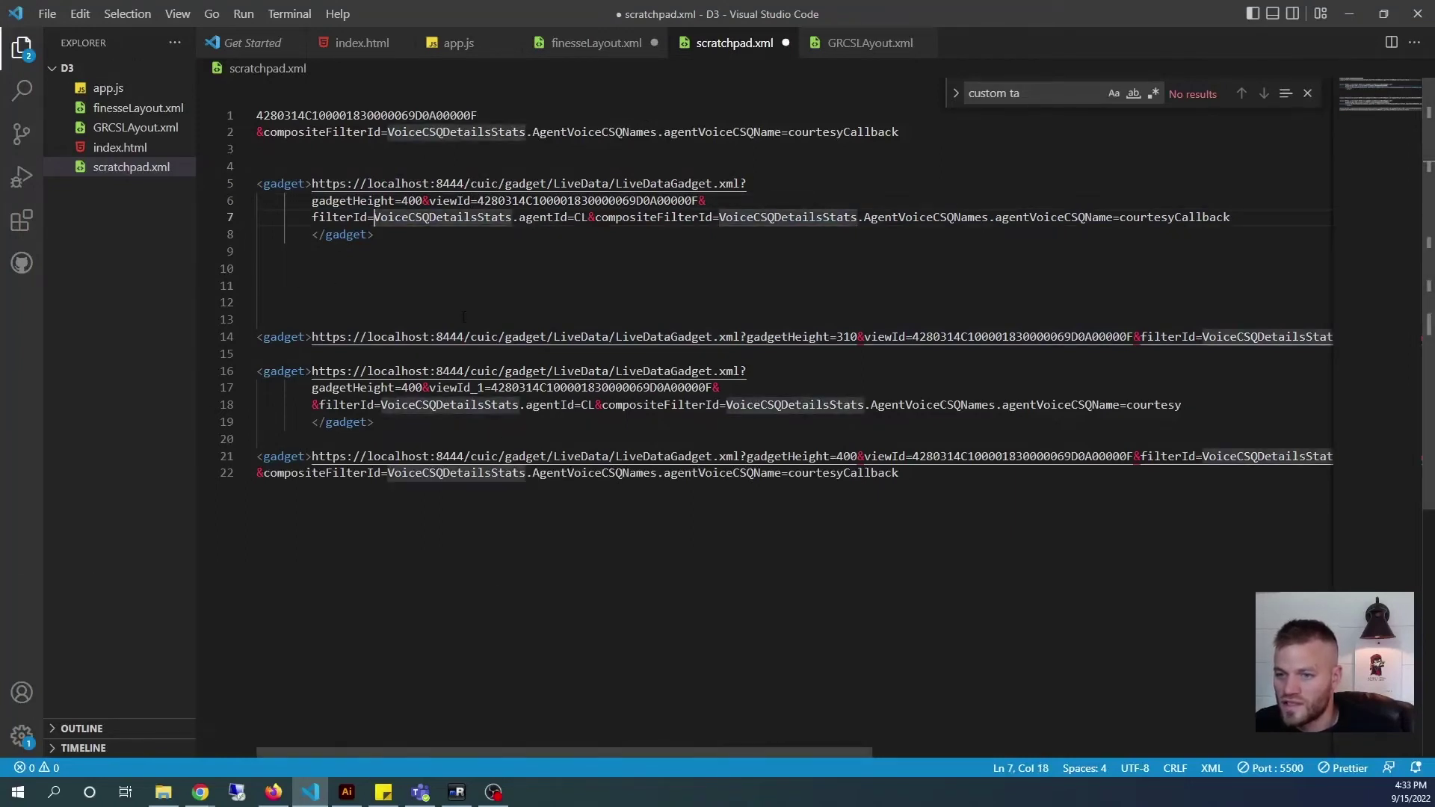
click(399, 232)
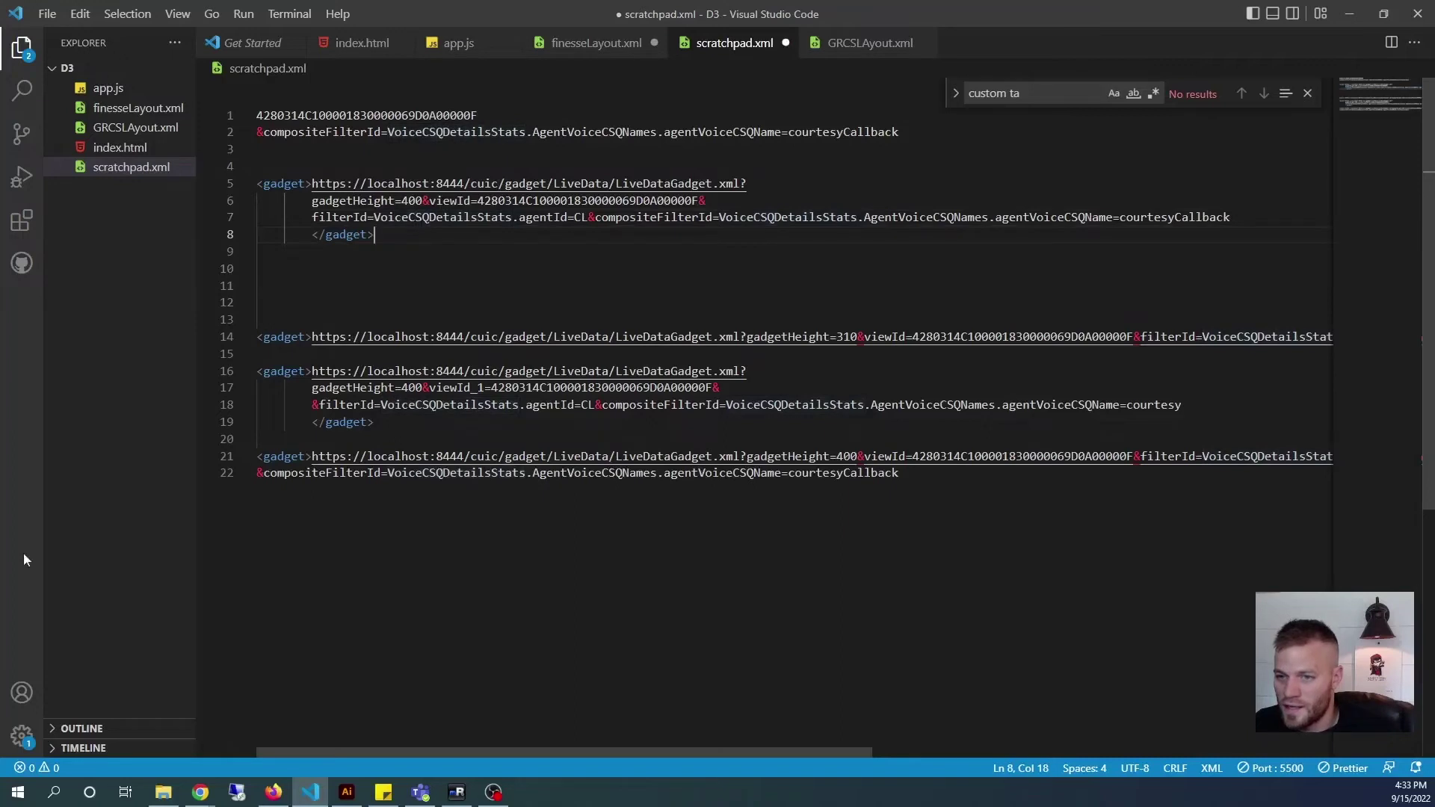
- Copy the revised first gadget block from scratchpad.xml
key(alt+Tab)
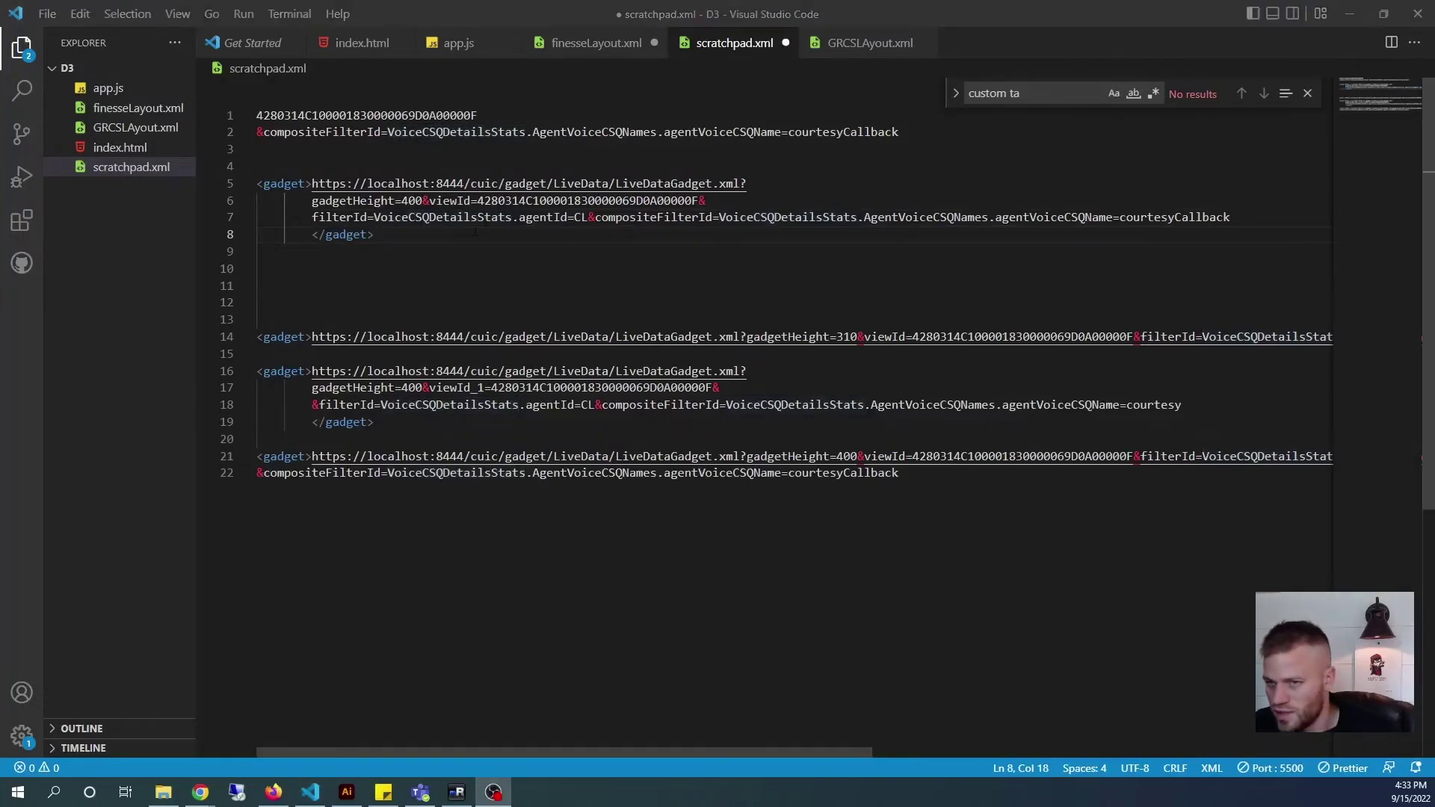
drag(475, 232, 256, 183)
right_click(314, 197)
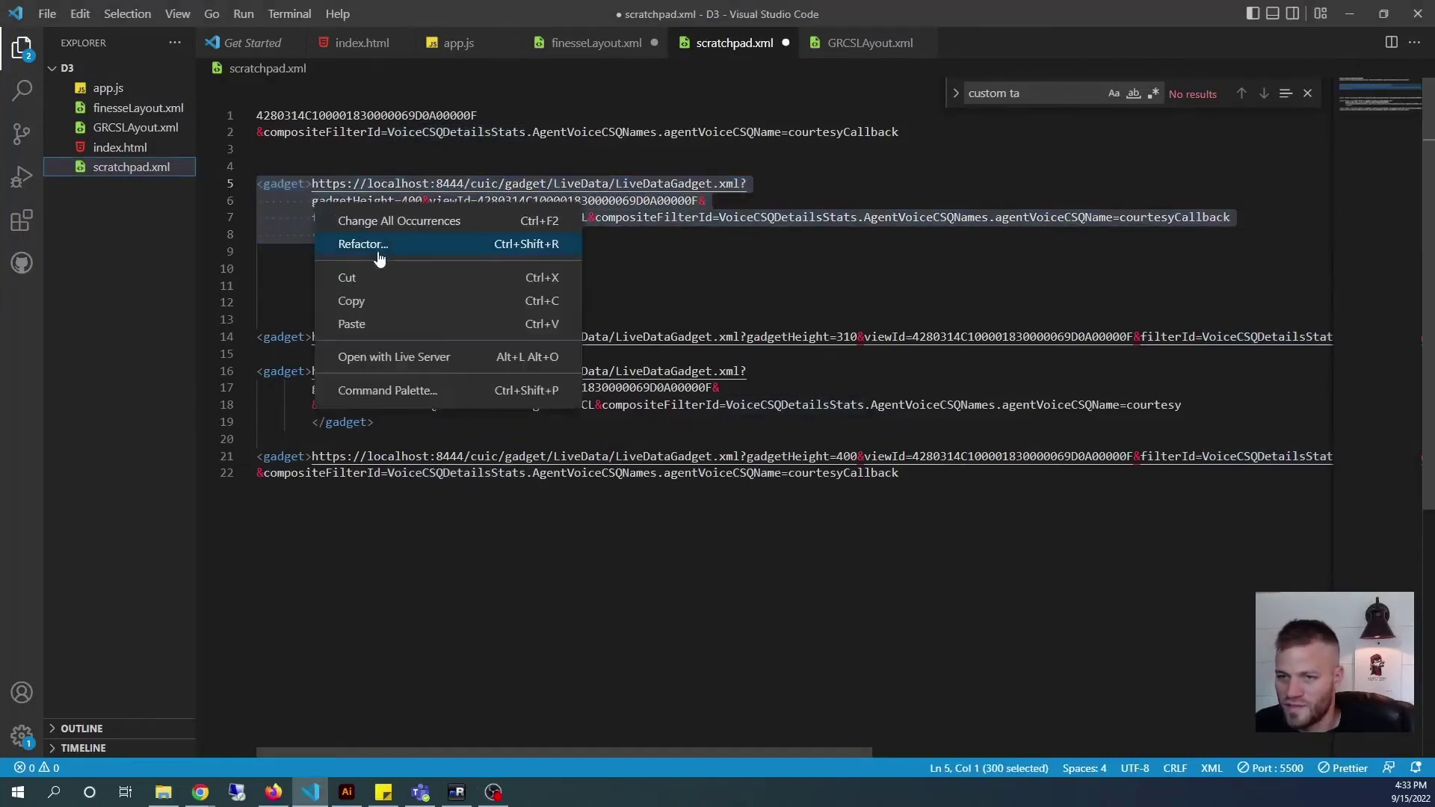
click(388, 301)
- In finesseLayout.xml, rename viewId_1 to viewId in the gadget URL of the Custom Tab
click(596, 43)
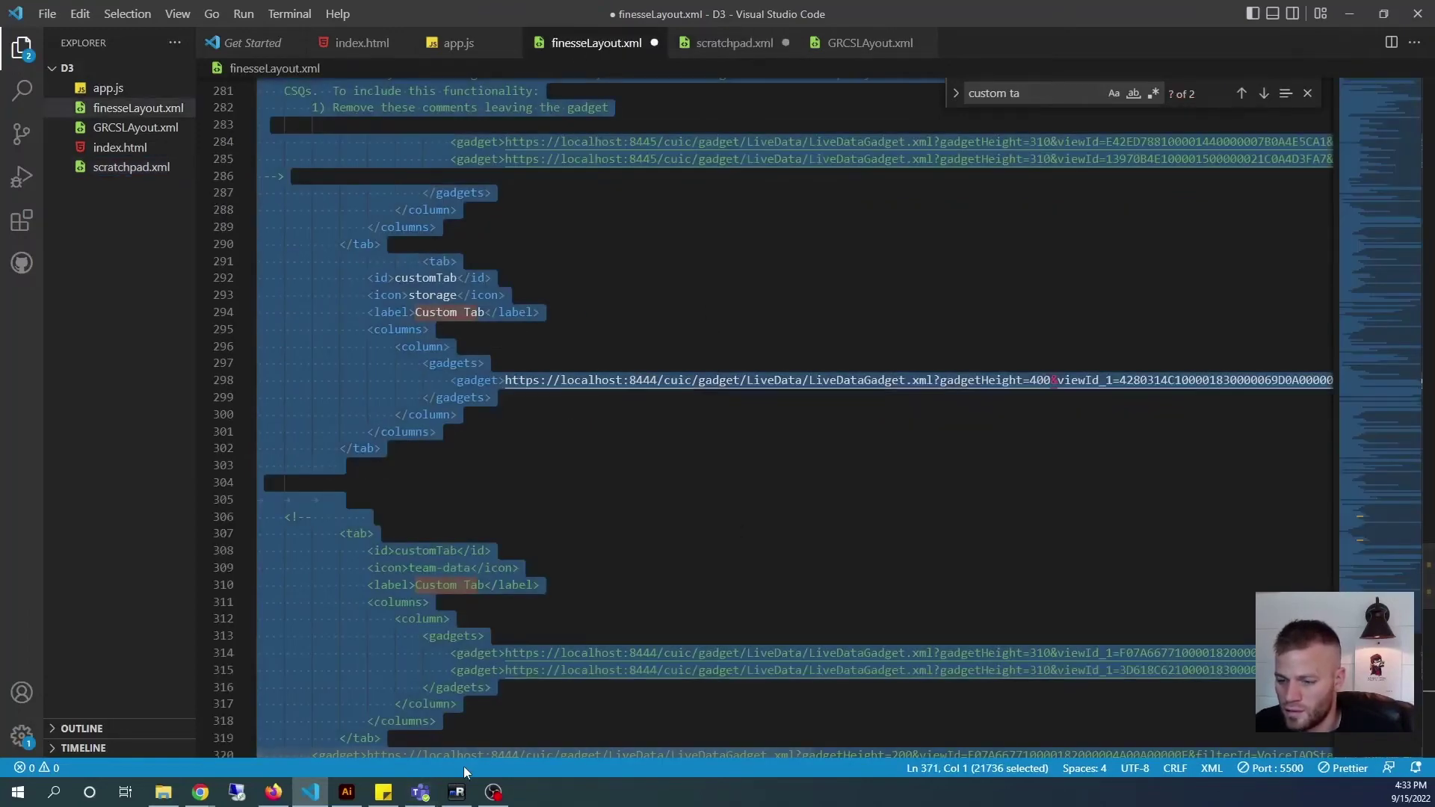
click(493, 792)
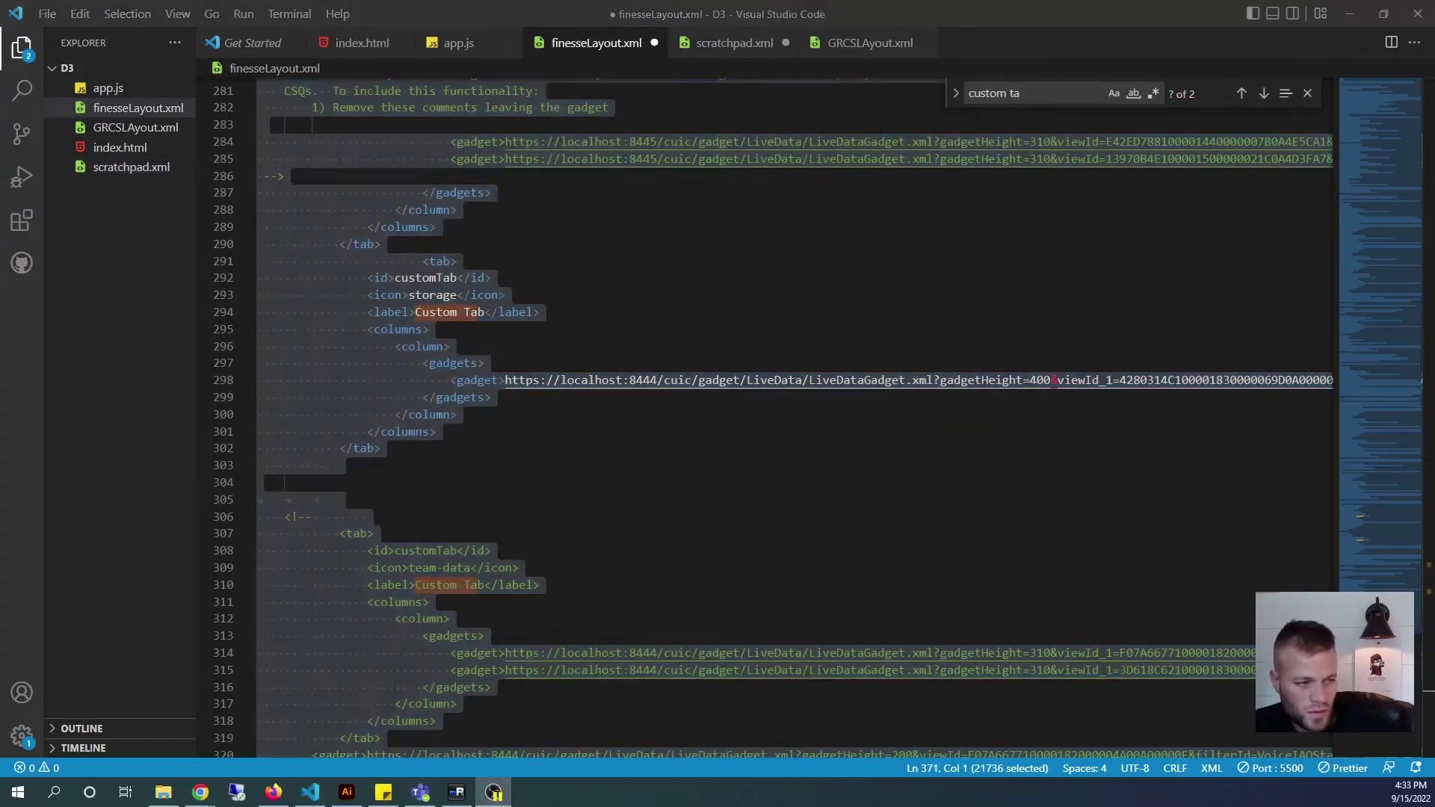
click(486, 619)
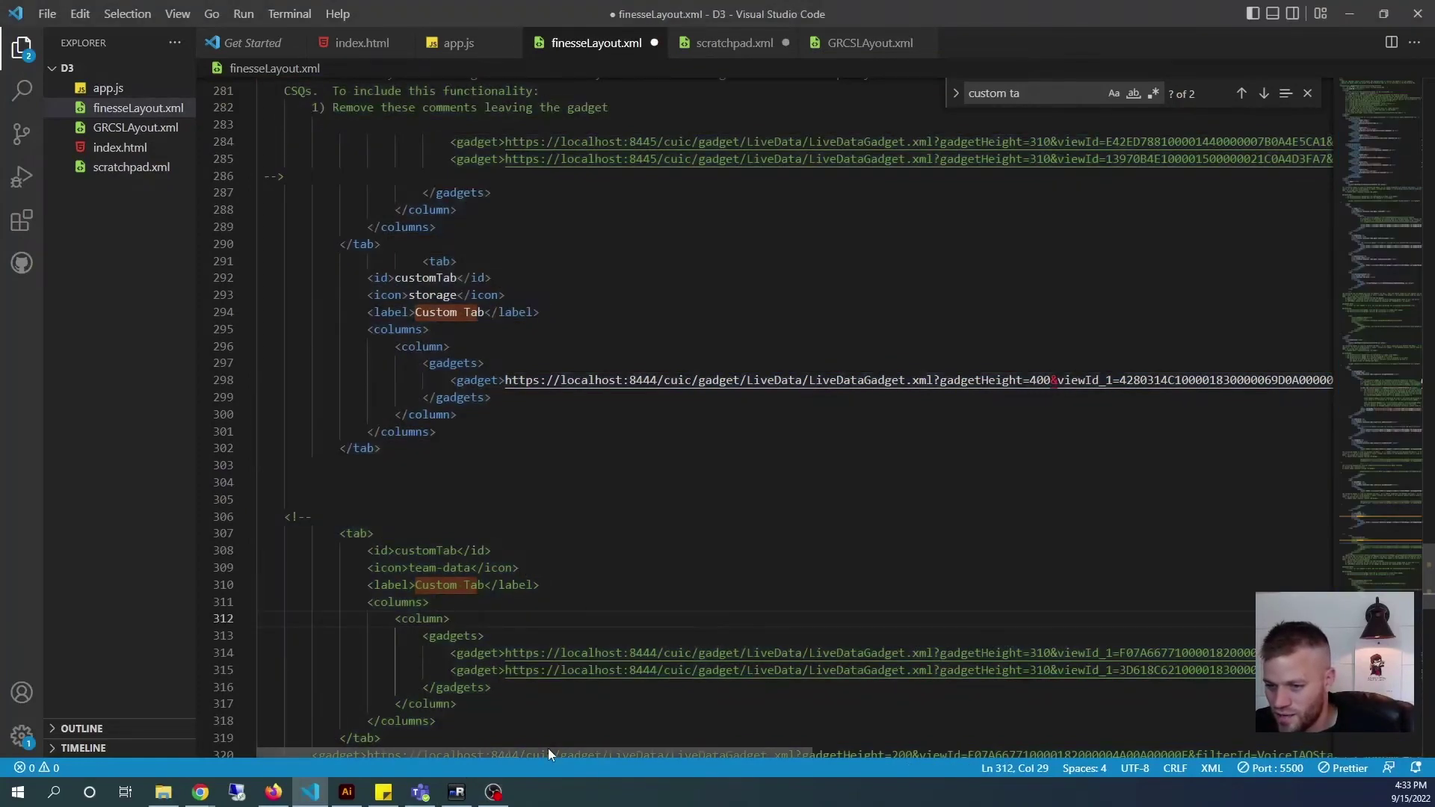
drag(549, 747, 672, 751)
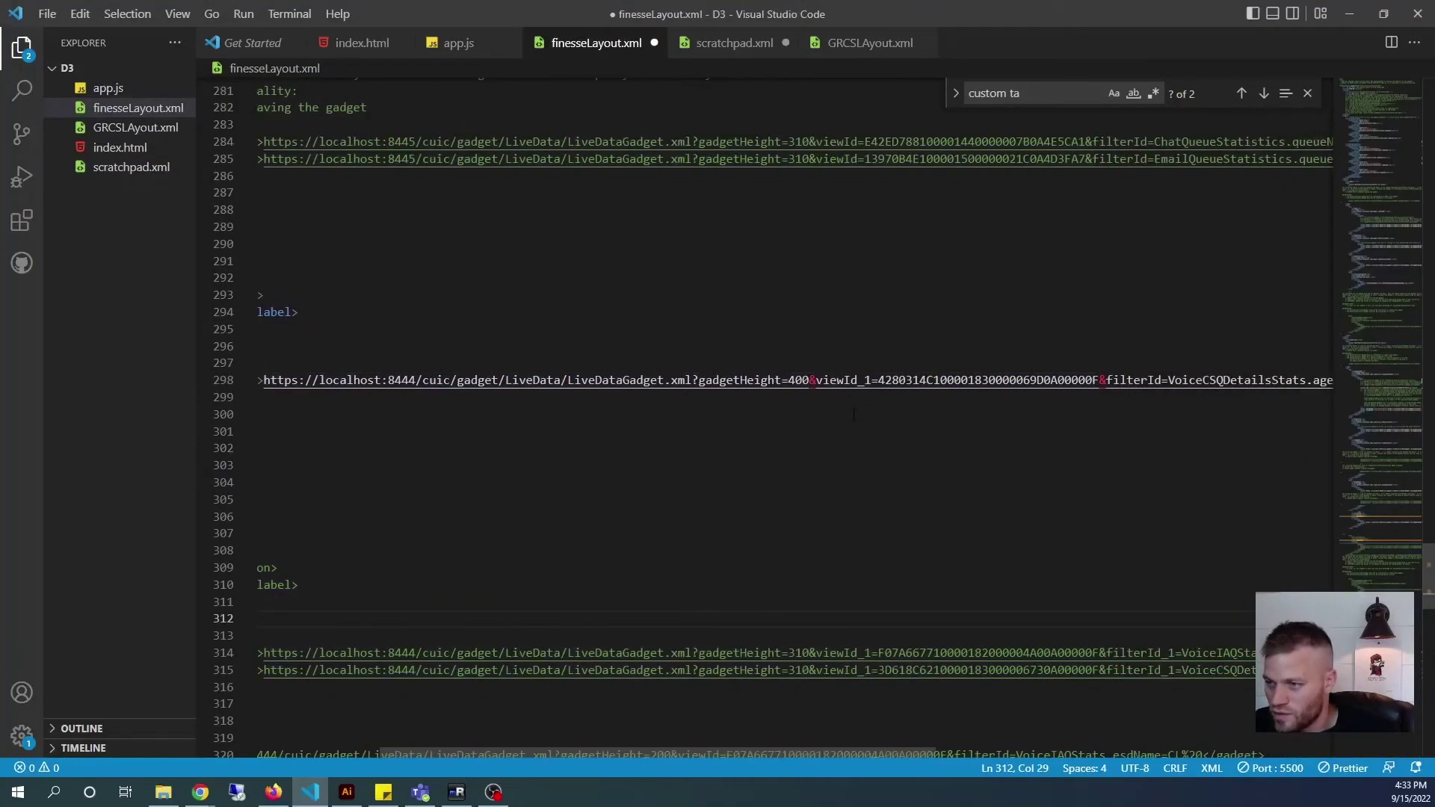
click(874, 378)
key(BackSpace)
key(BackSpace)
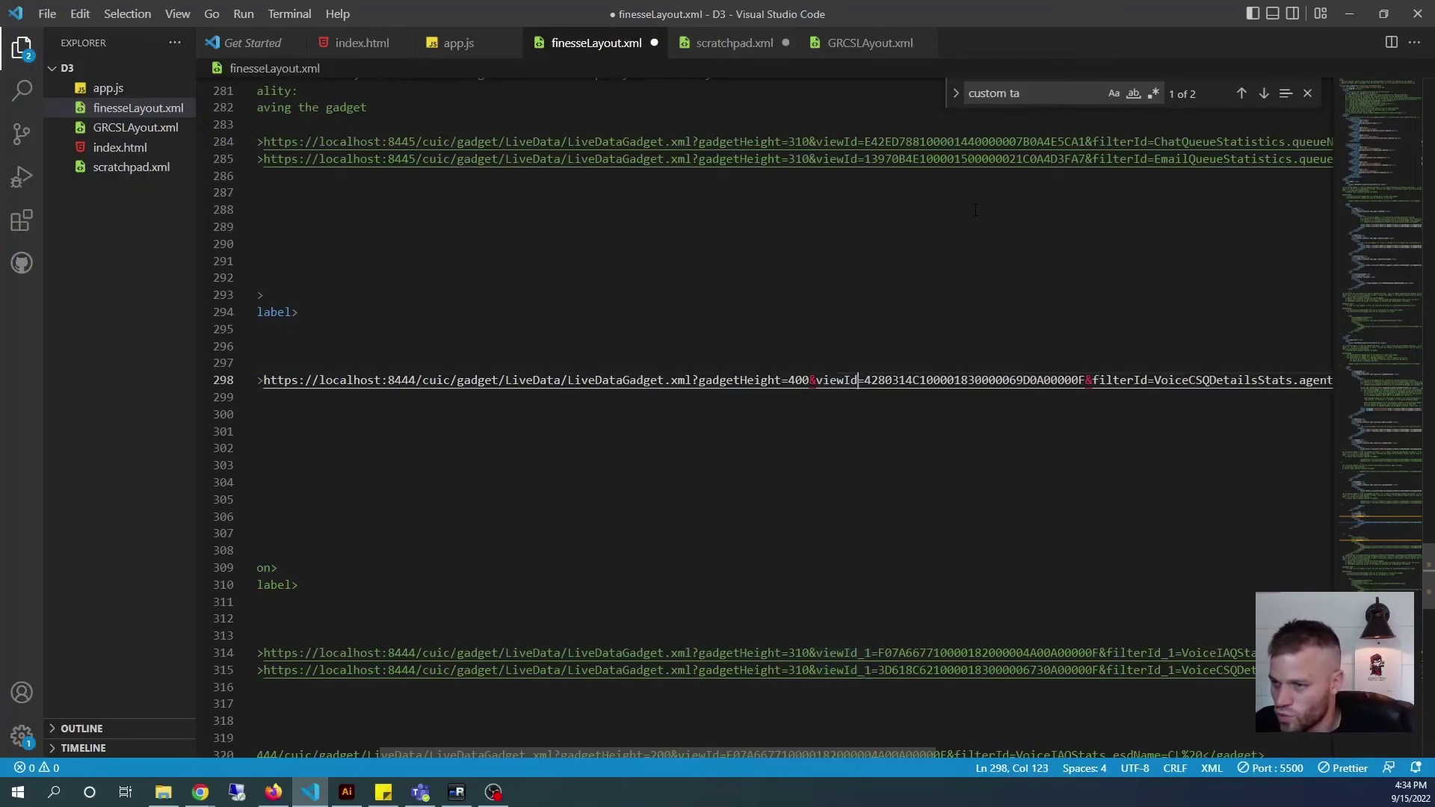
- Copy the full finesseLayout.xml text, switch to Firefox, and save it as the CustomerService desktop layout in Cisco Finesse Administration, replacing the existing text
click(977, 468)
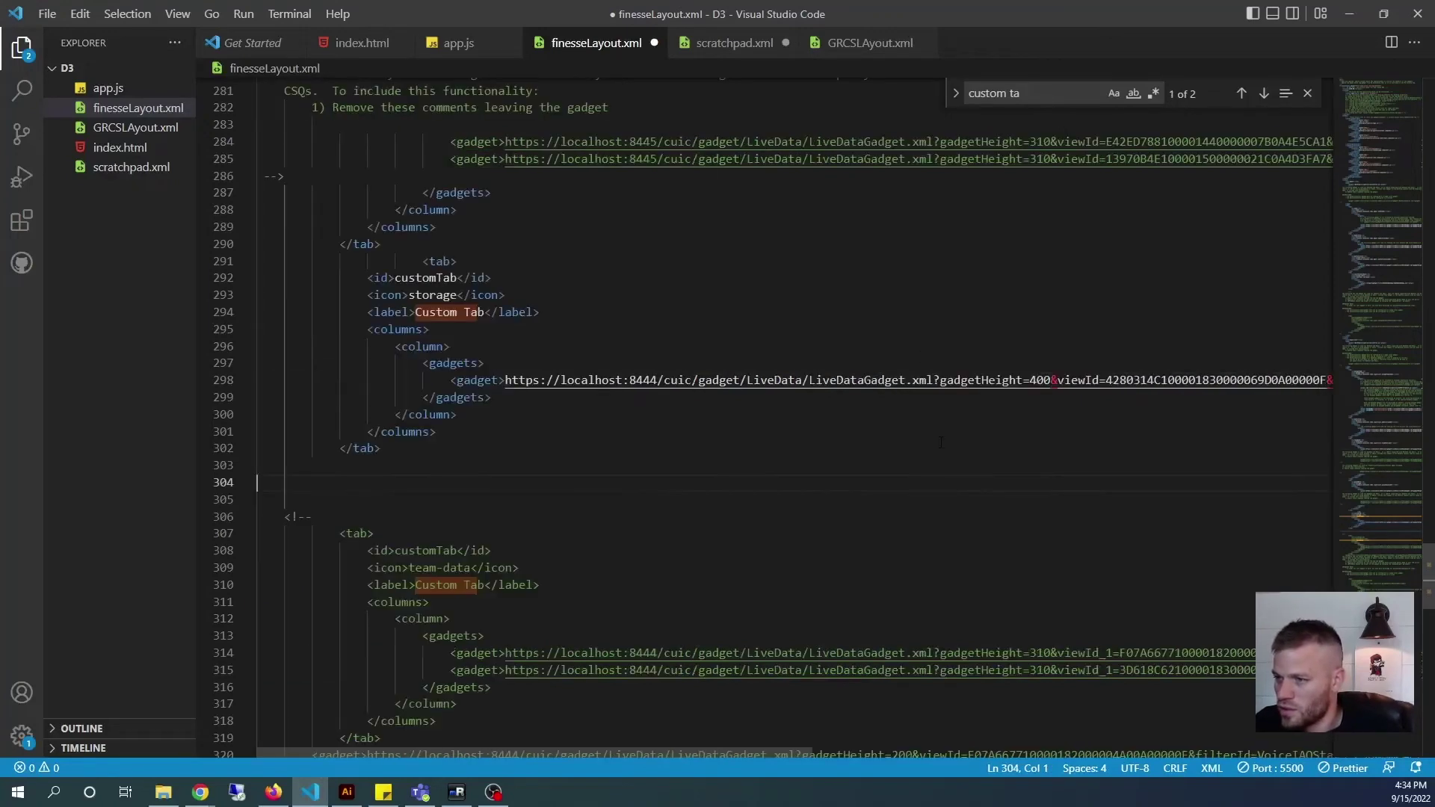
key(ctrl+a)
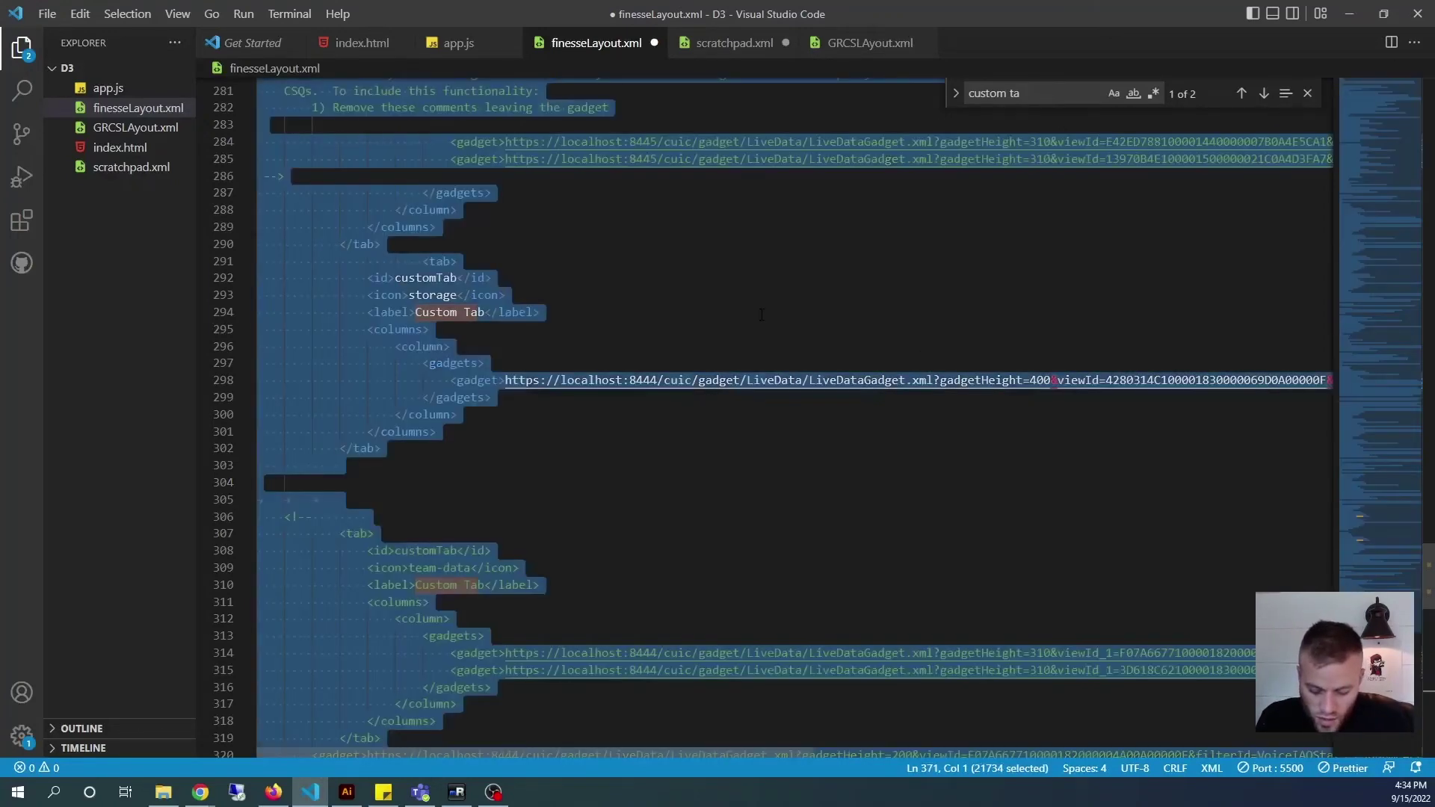
click(272, 792)
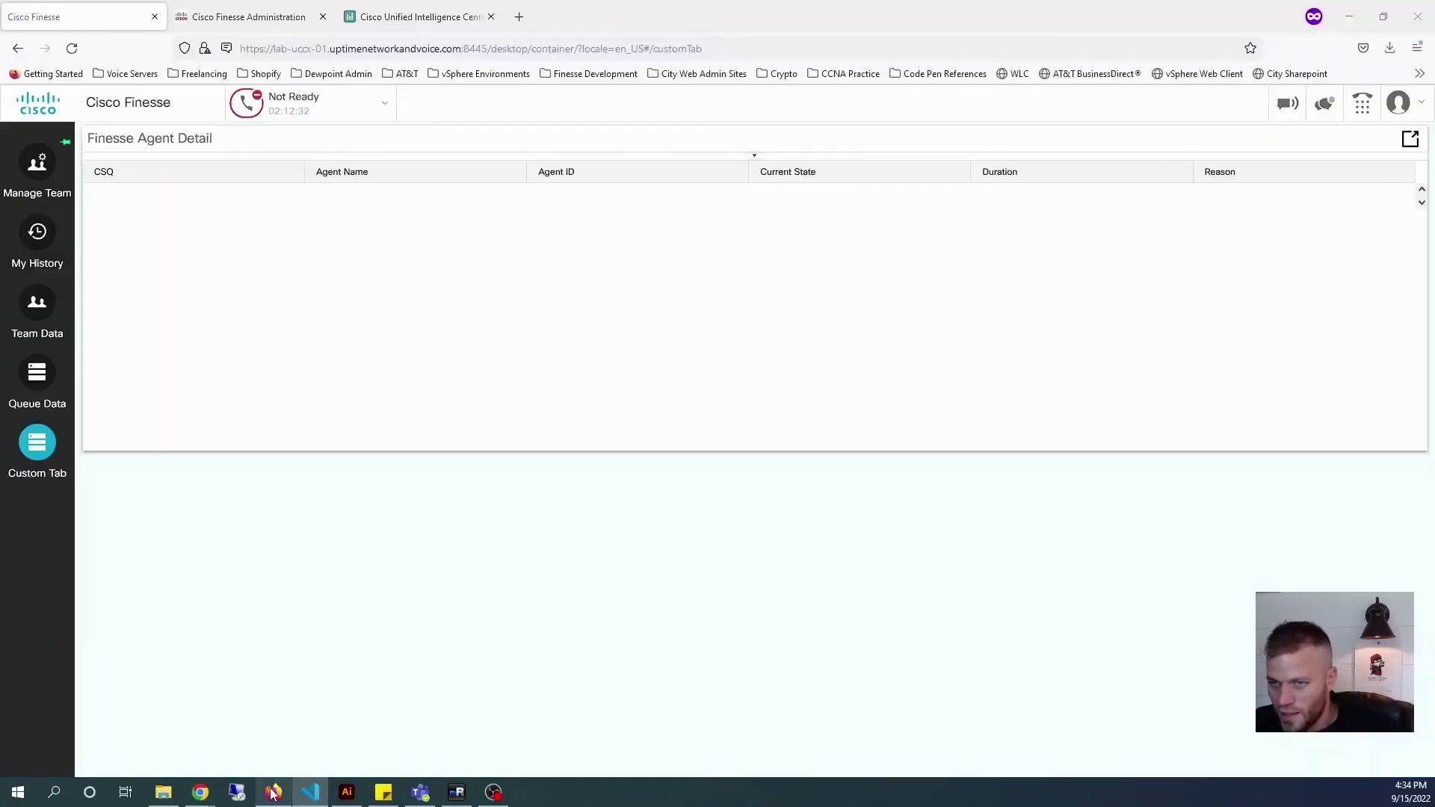
click(271, 17)
click(586, 458)
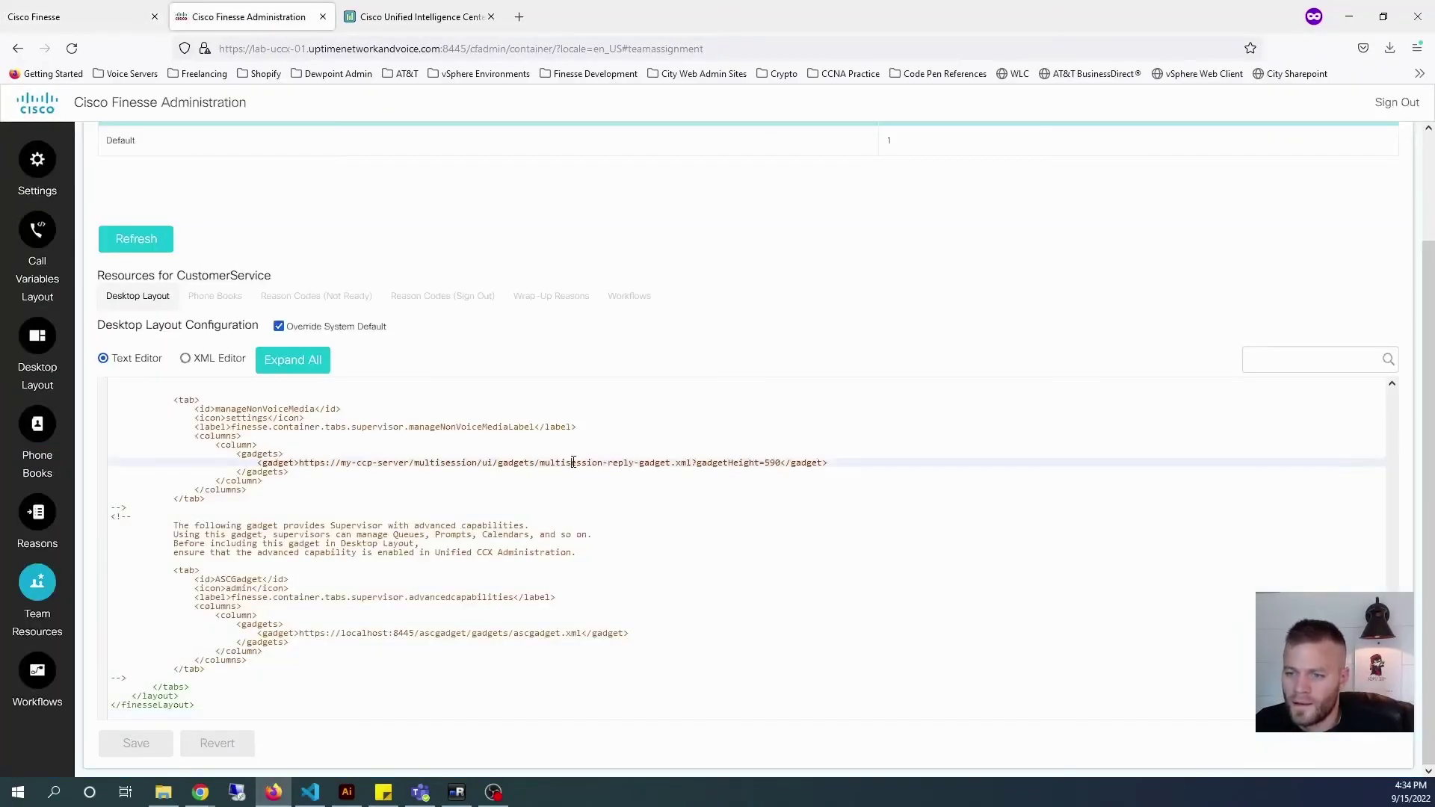
key(ctrl+a)
key(ctrl+v)
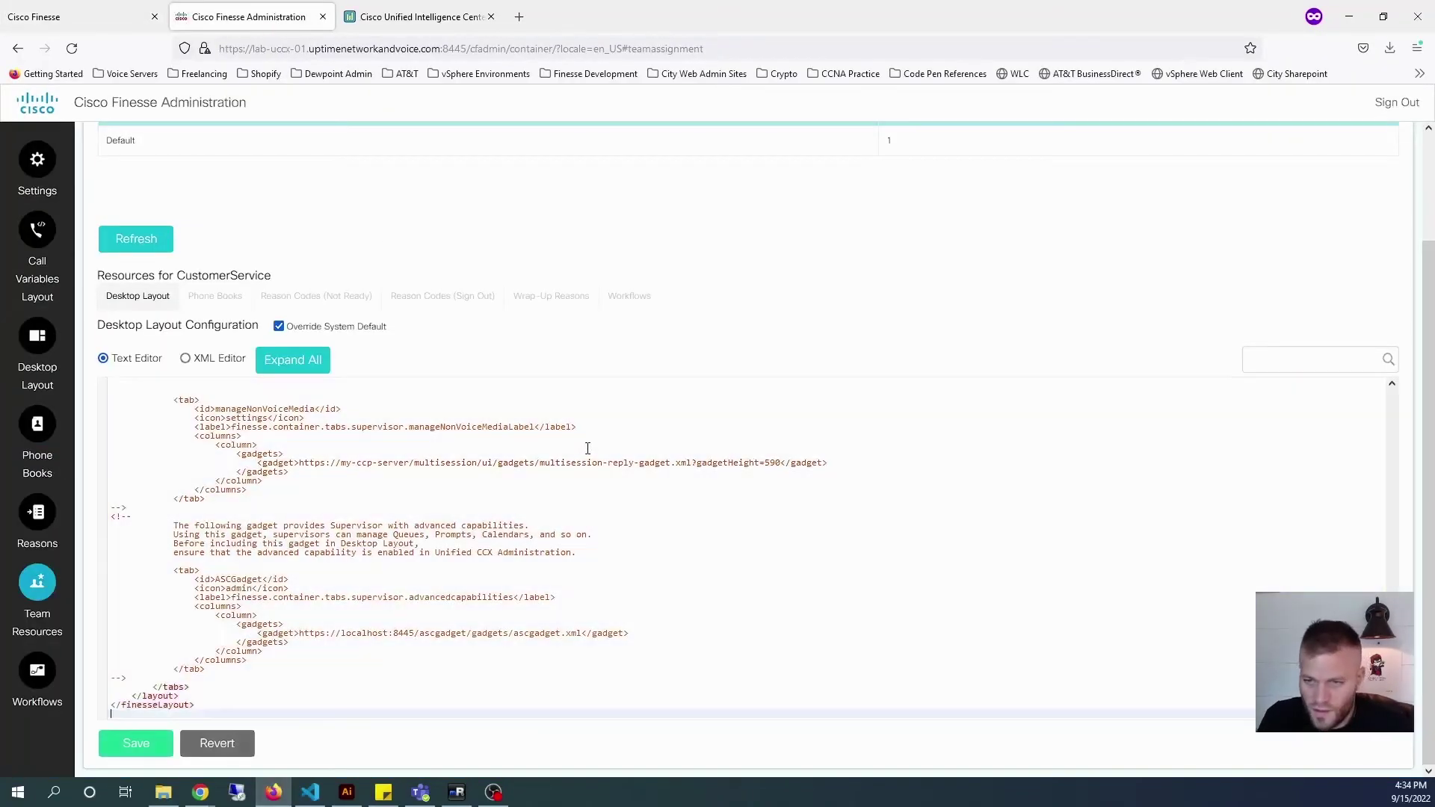
click(113, 754)
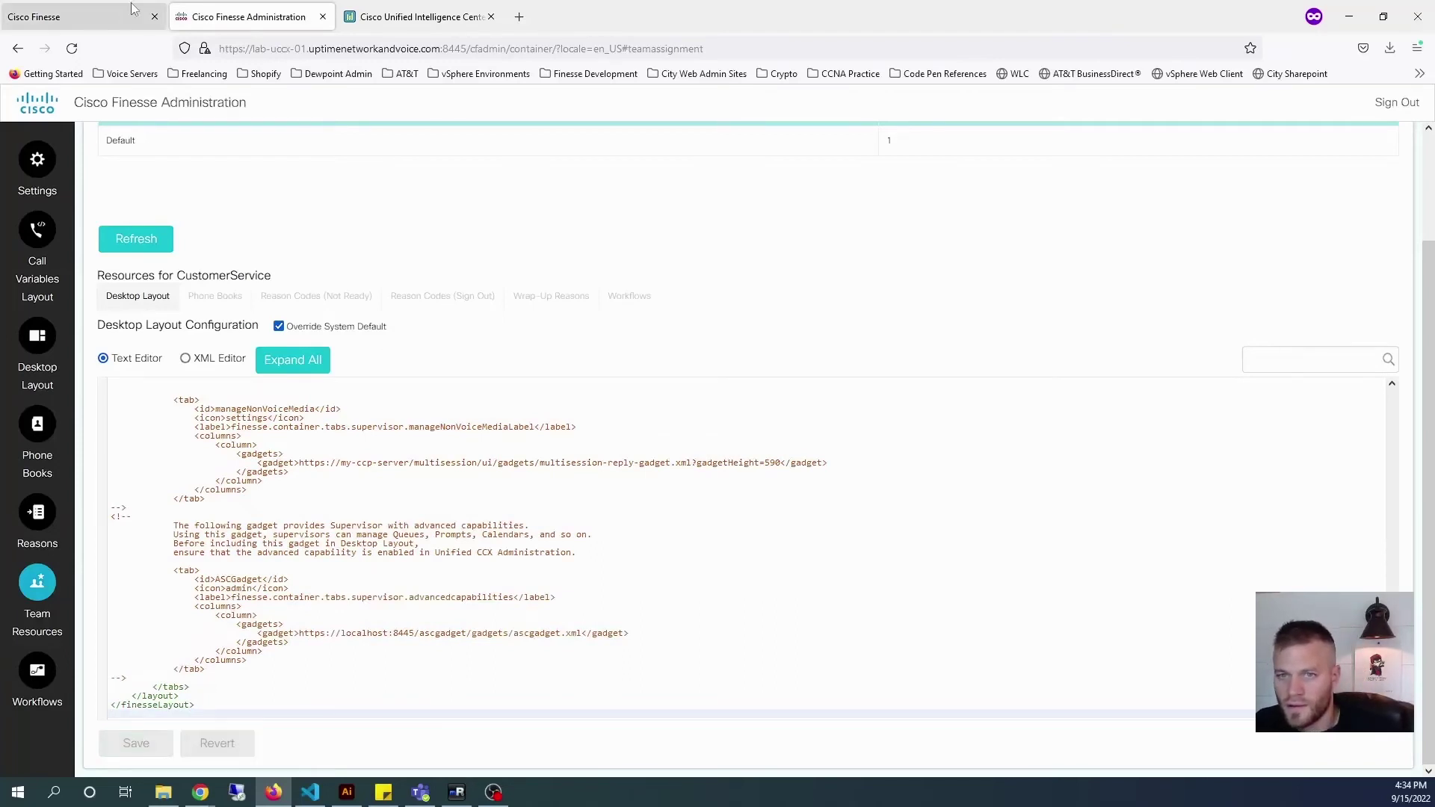
- Reload the Cisco Finesse desktop and compare the agent states in Manage Team with the Finesse Agent Detail gadget on the Custom Tab
click(45, 17)
click(72, 48)
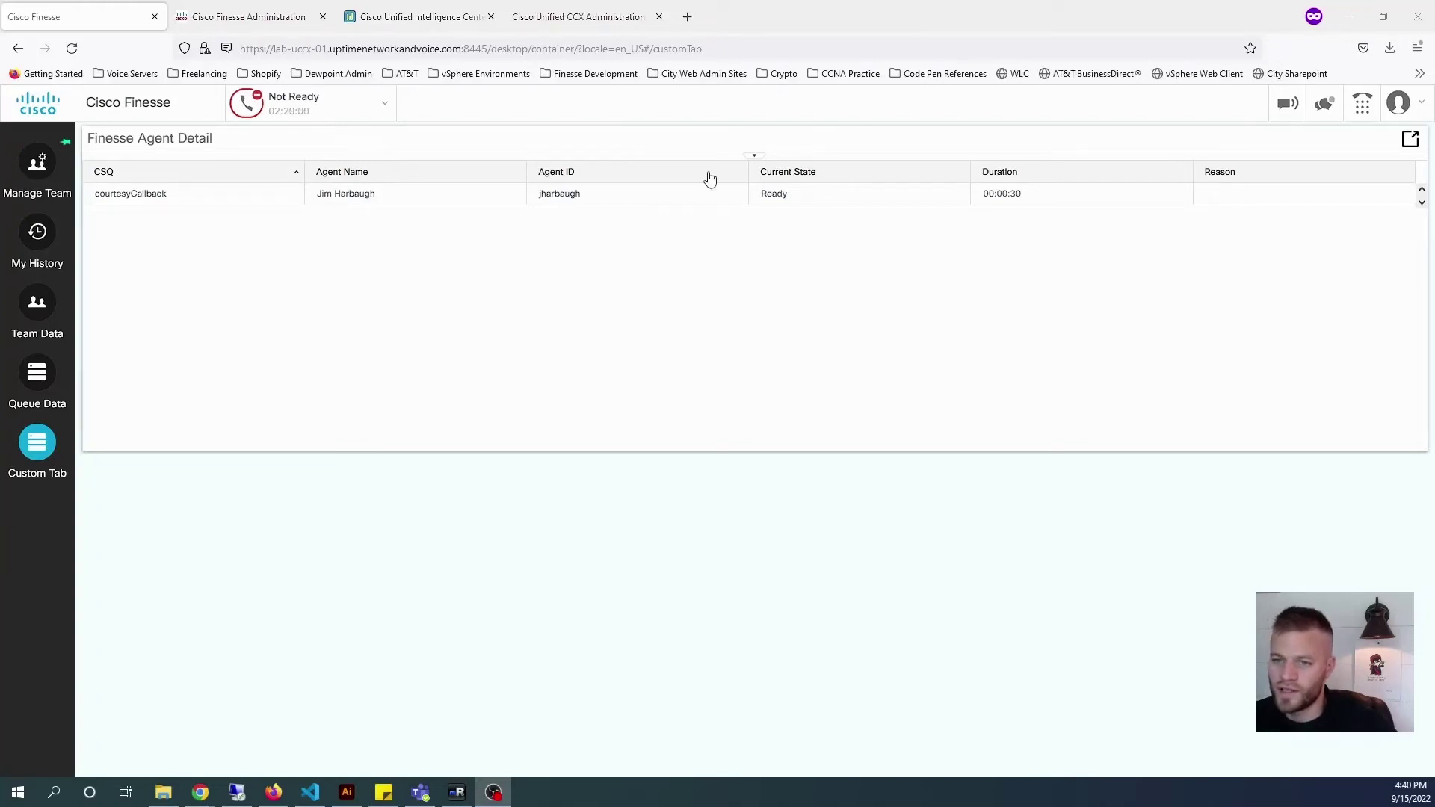
click(39, 176)
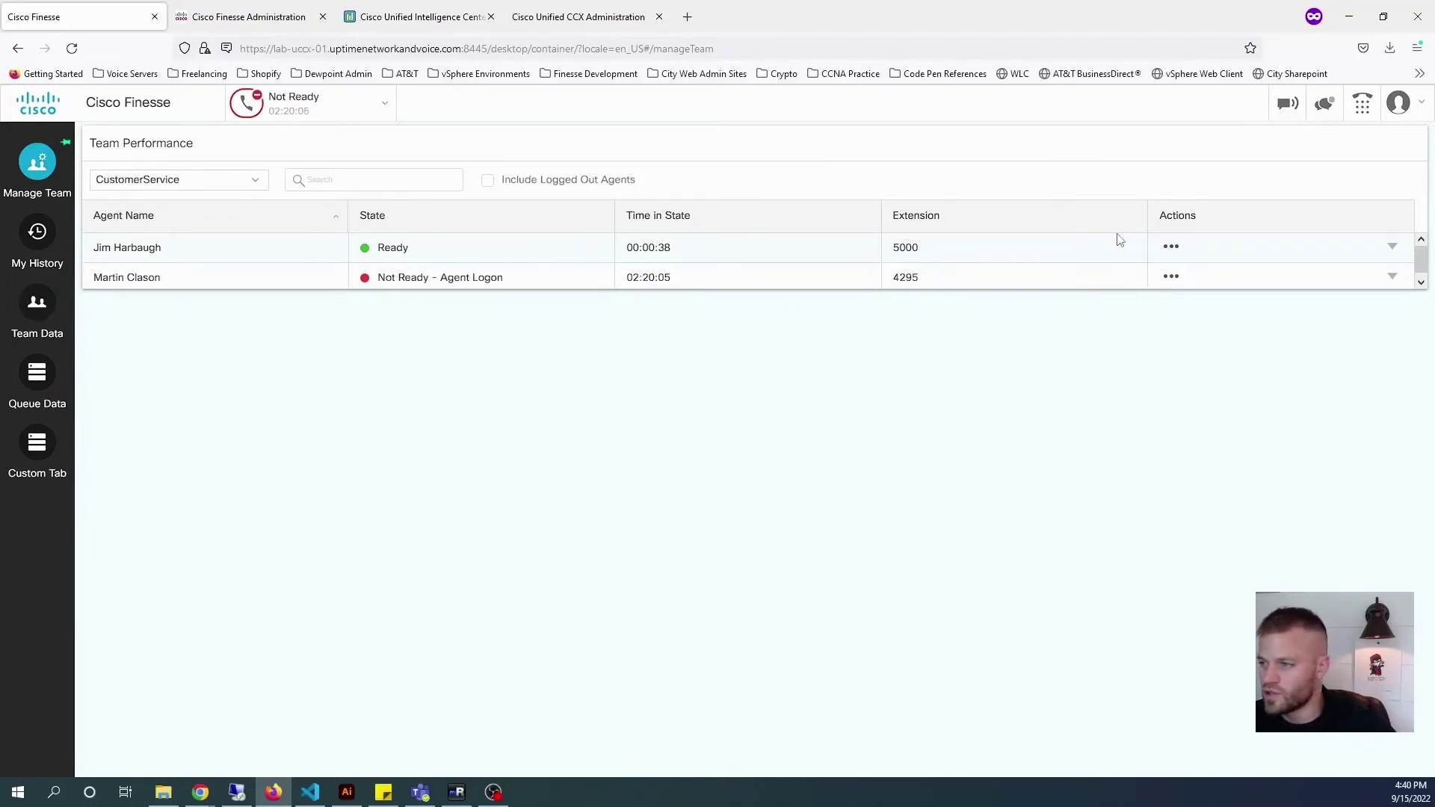
click(39, 447)
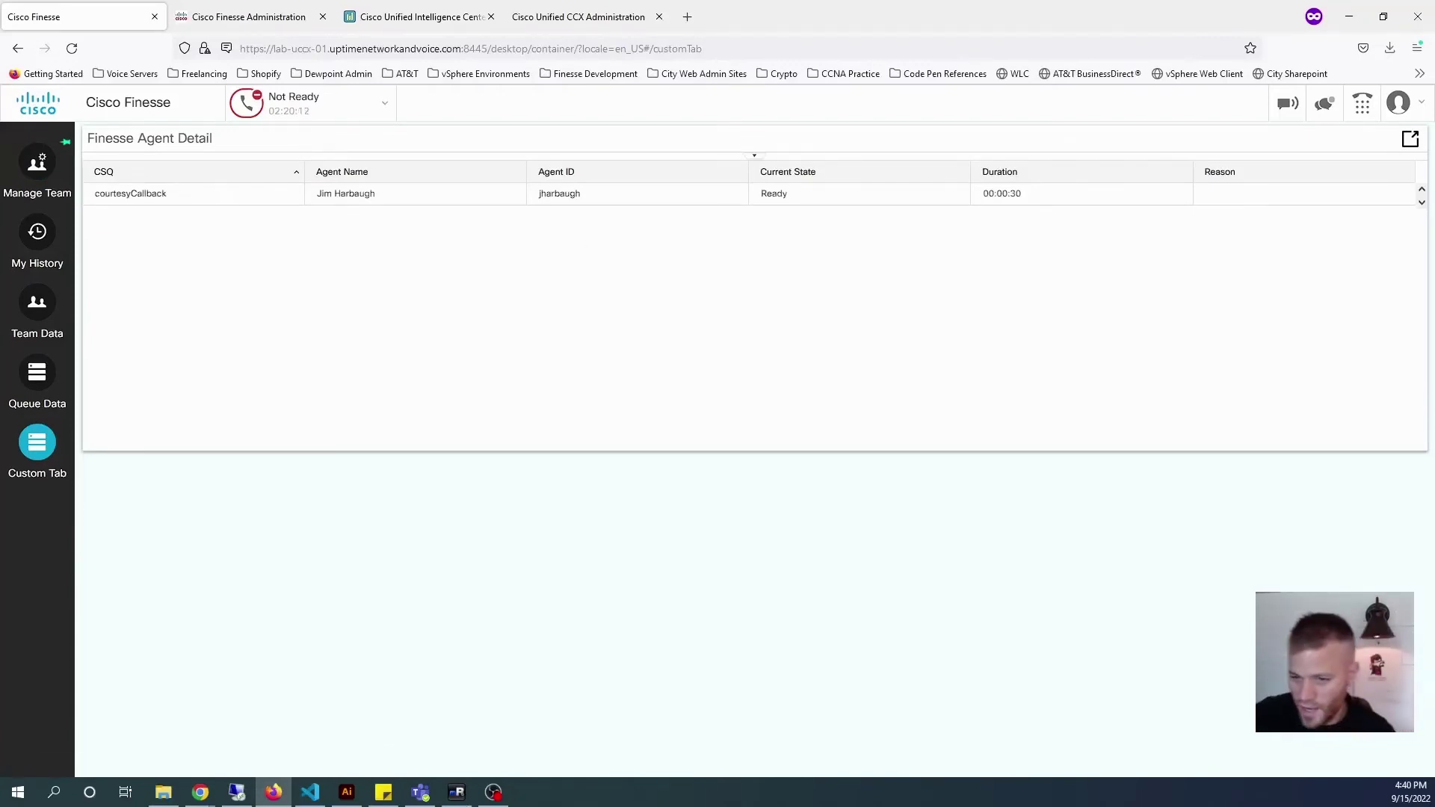
- Switch to the WIN-10-WORKSTATION session in mRemoteNG, answer the incoming call as the agent, and return to the Custom Tab in Firefox
click(459, 793)
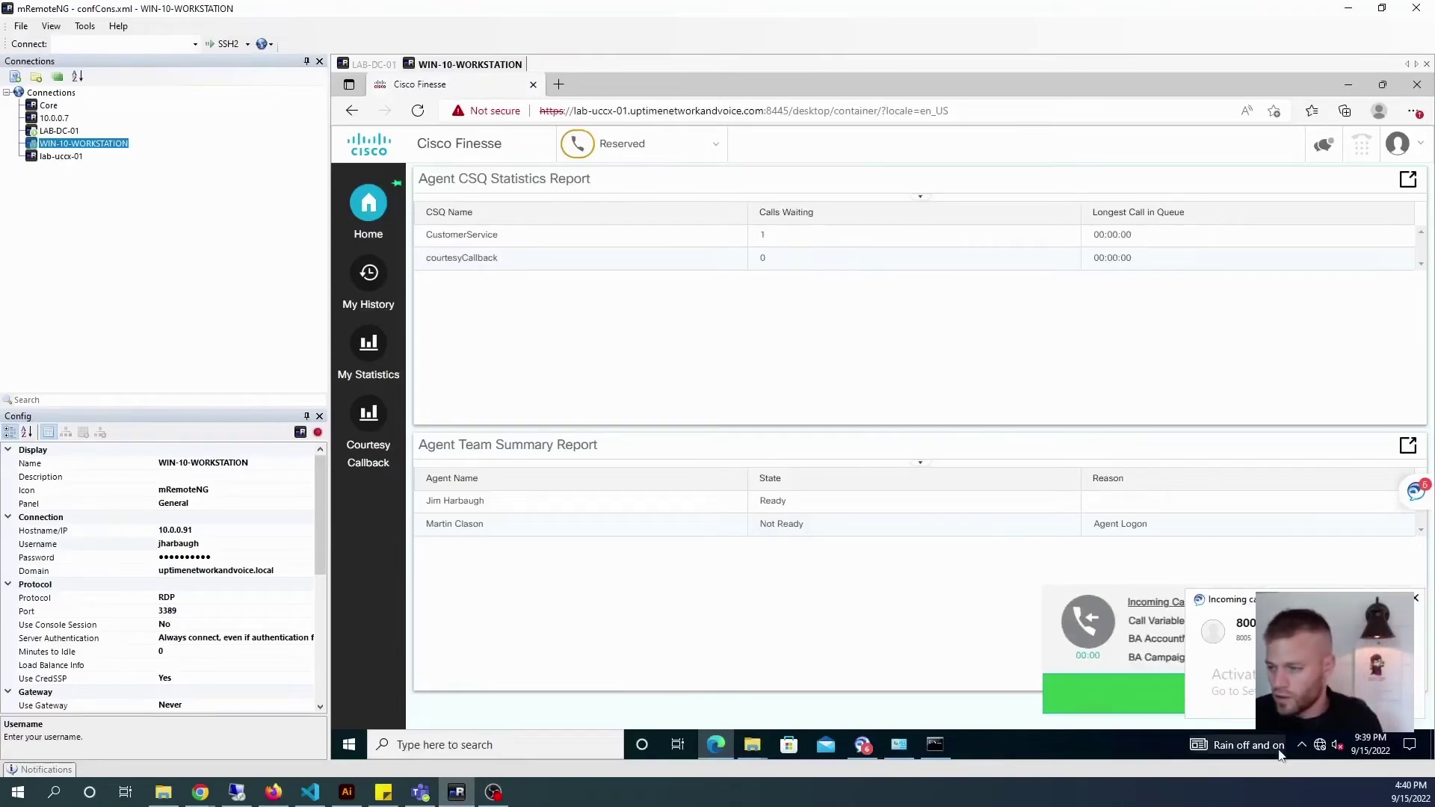
click(1142, 690)
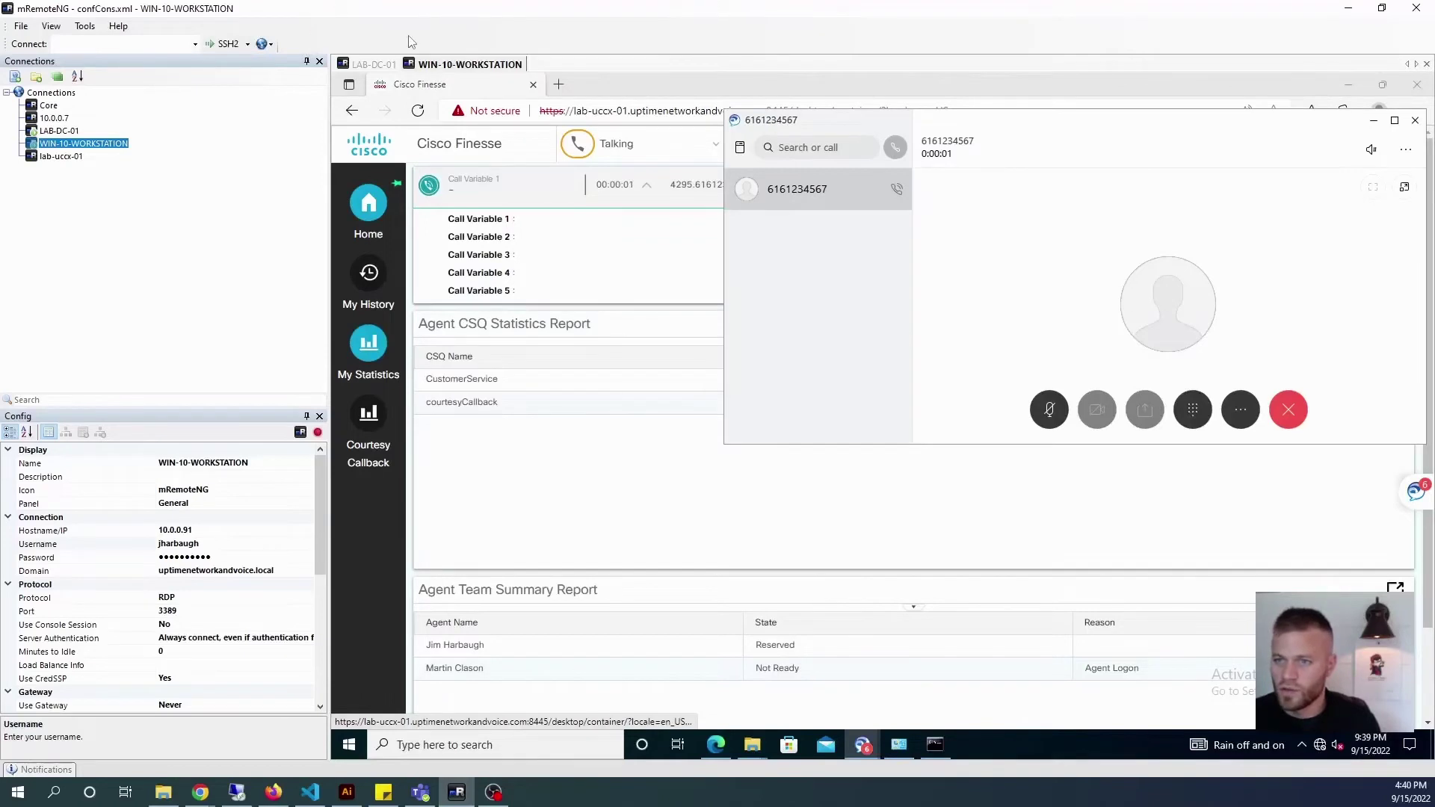
click(269, 794)
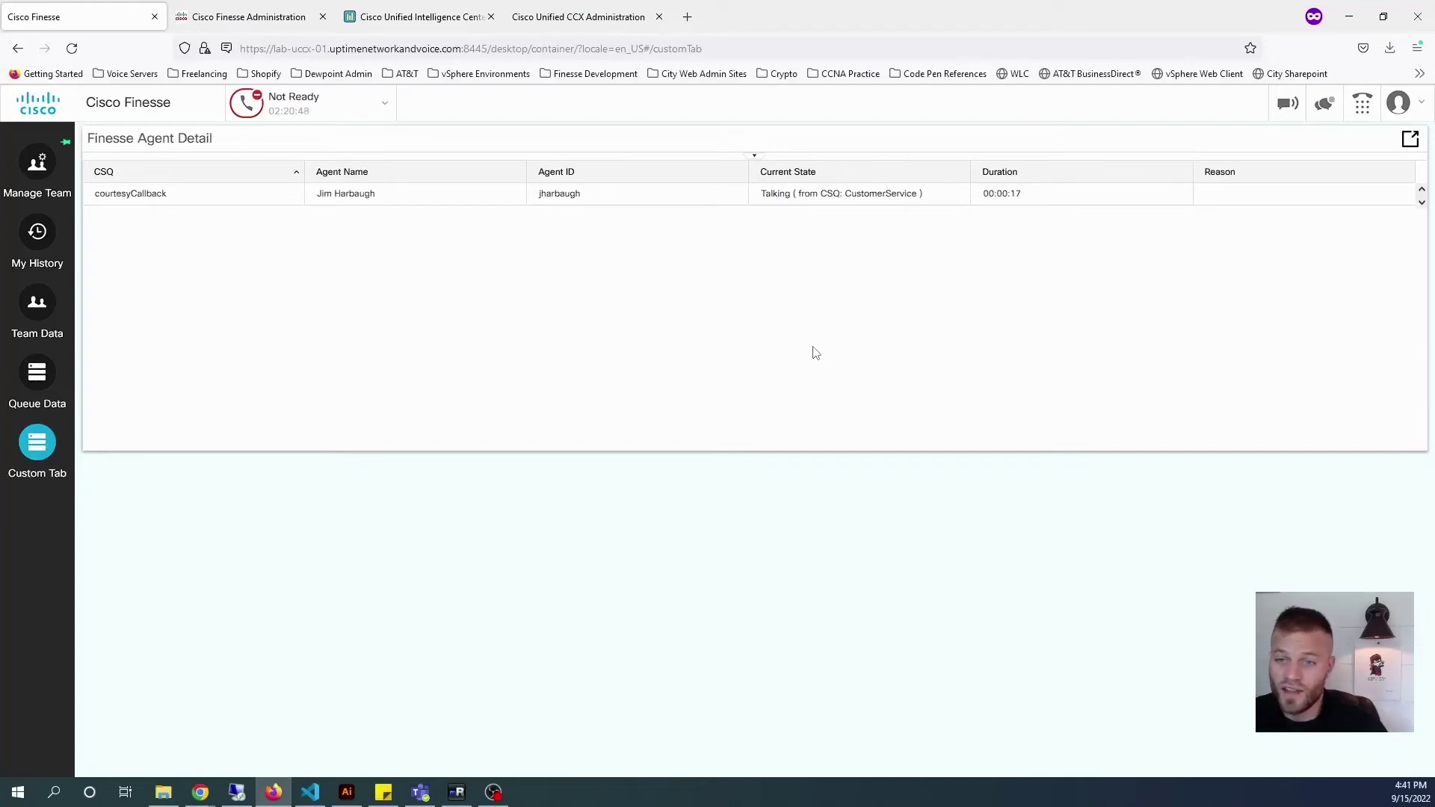
- Switch to Visual Studio Code, replace courtesyCallback with generic in the first gadget block of scratchpad.xml, and return to the Finesse desktop
click(310, 792)
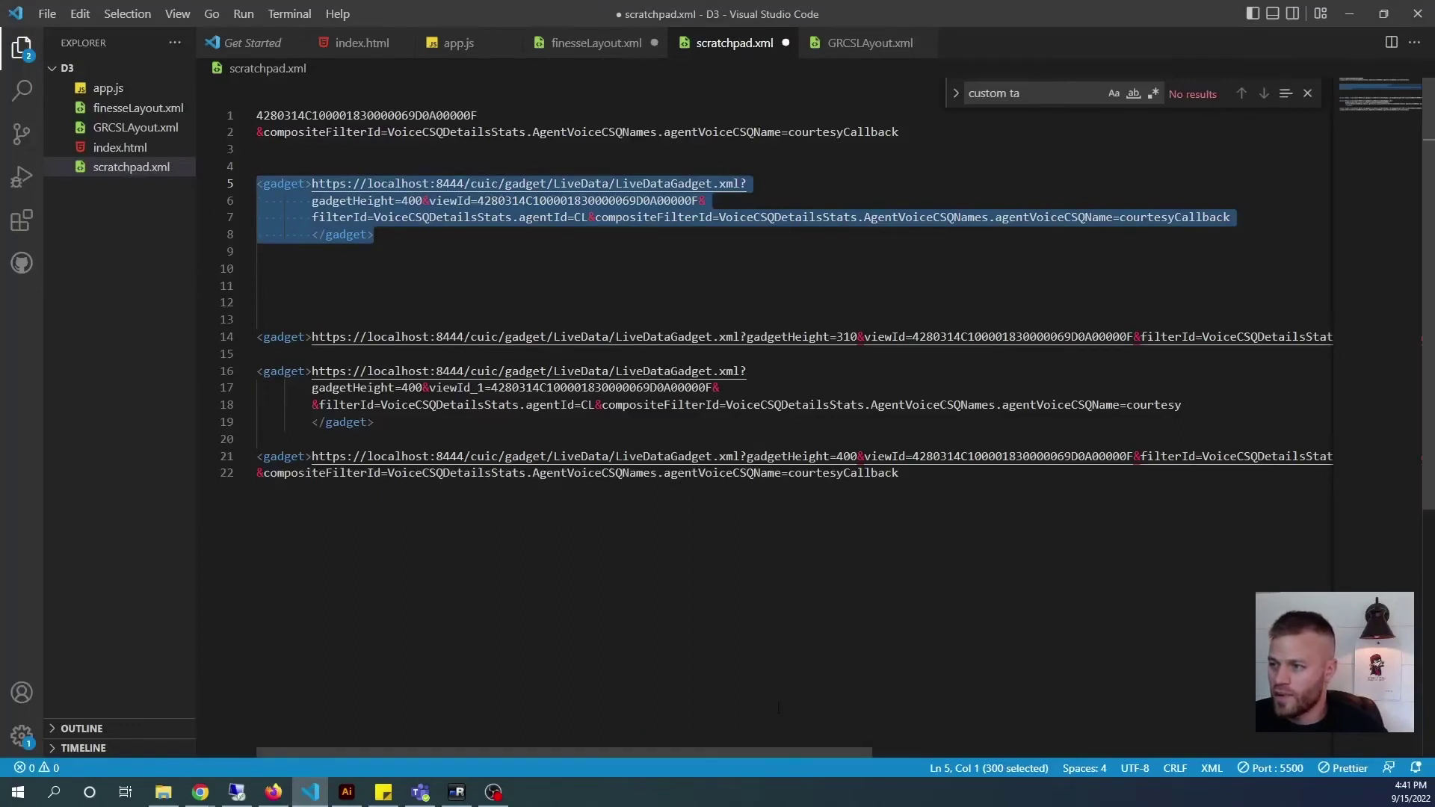
click(1232, 217)
drag(1232, 217, 1120, 217)
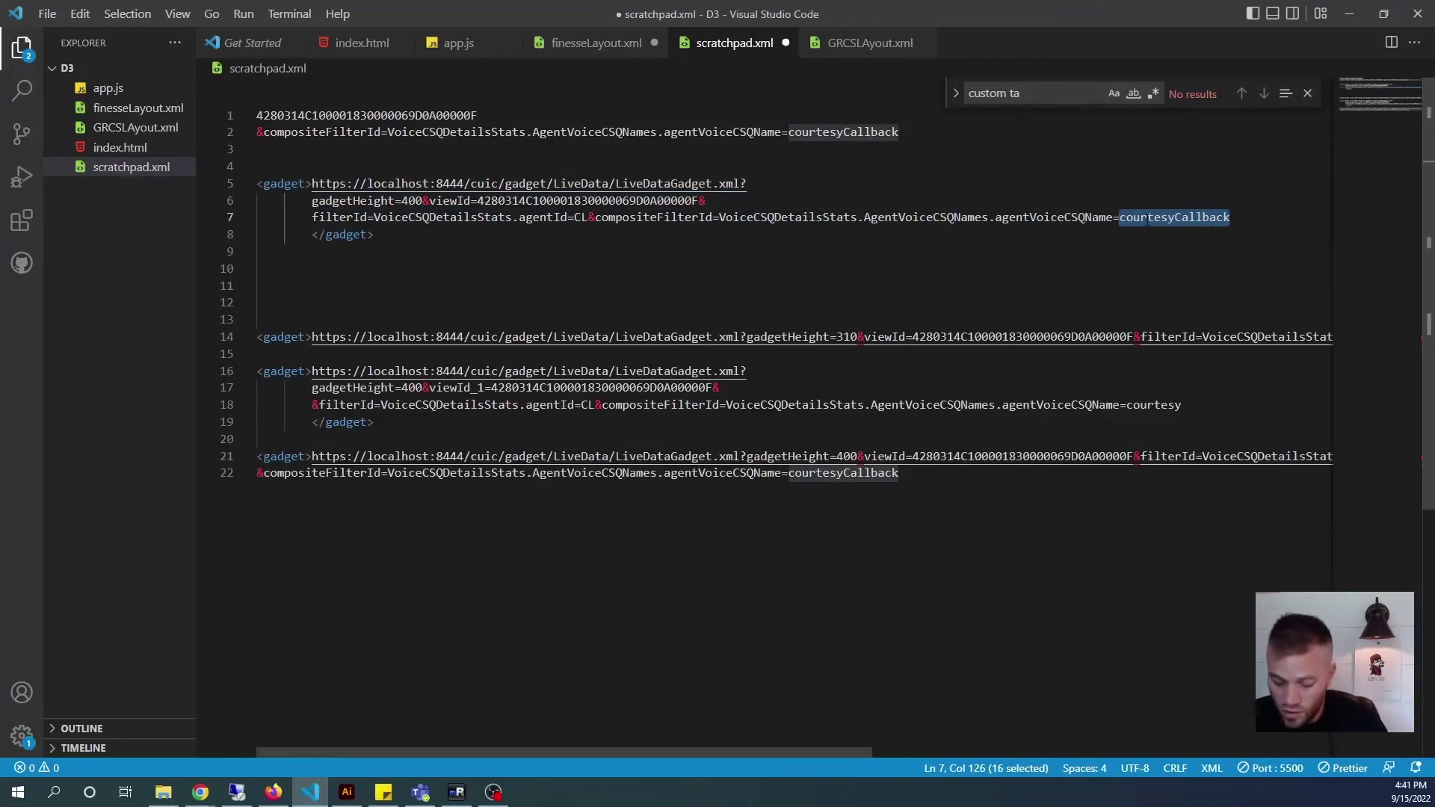
text(generi)
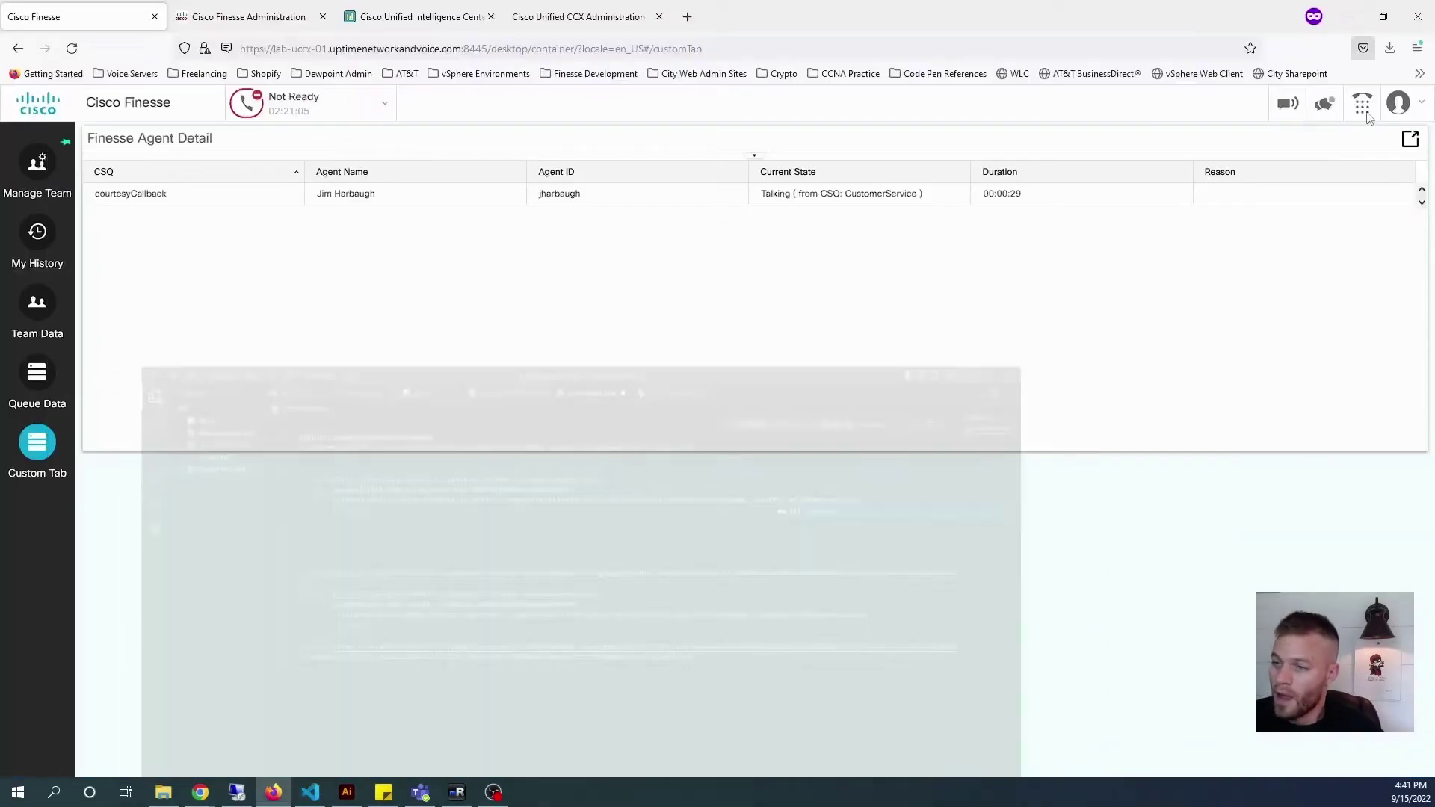
click(1350, 13)
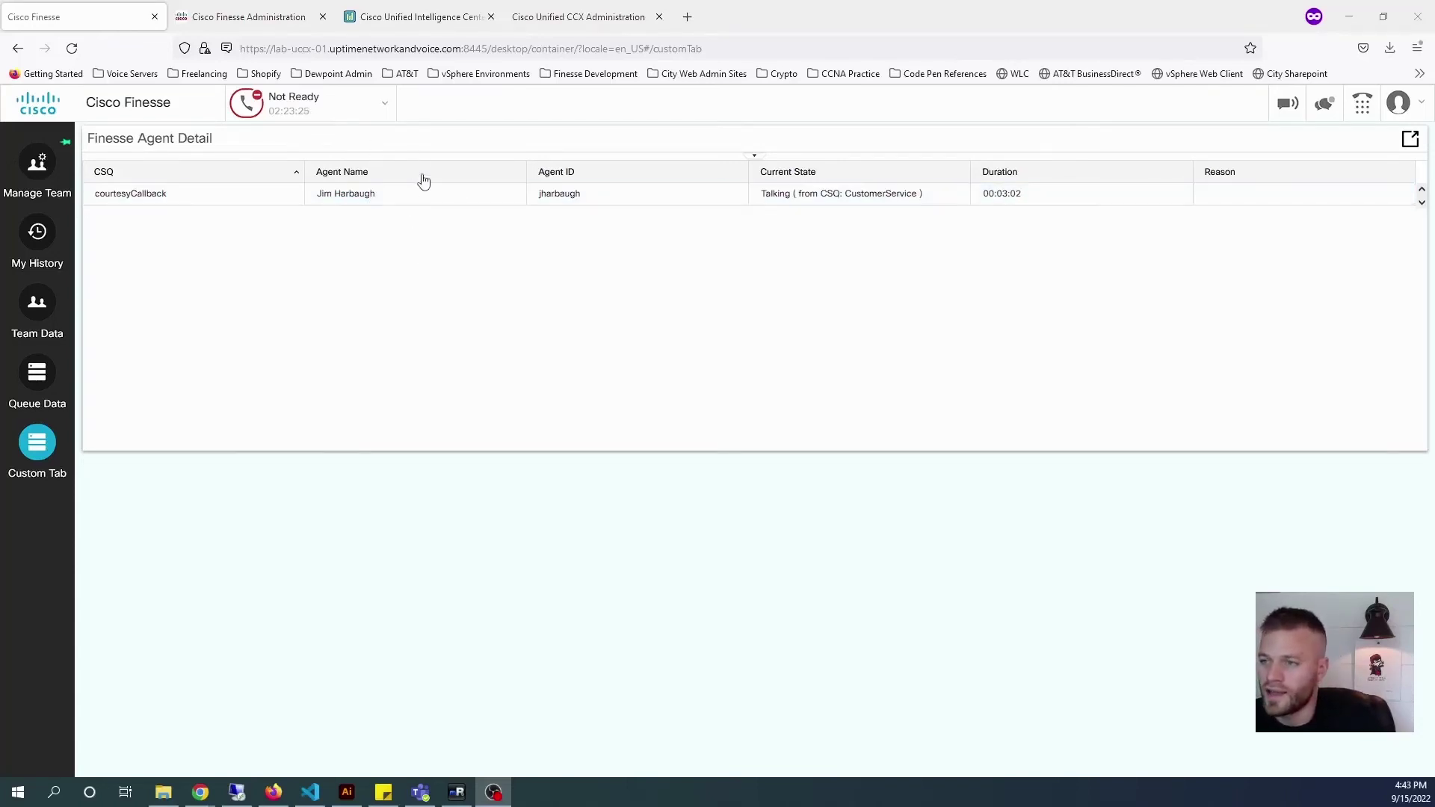
- In Cisco Unified Intelligence Center, dismiss the Choose Filter dialog and close the open Finesse Agent Detail report
click(411, 16)
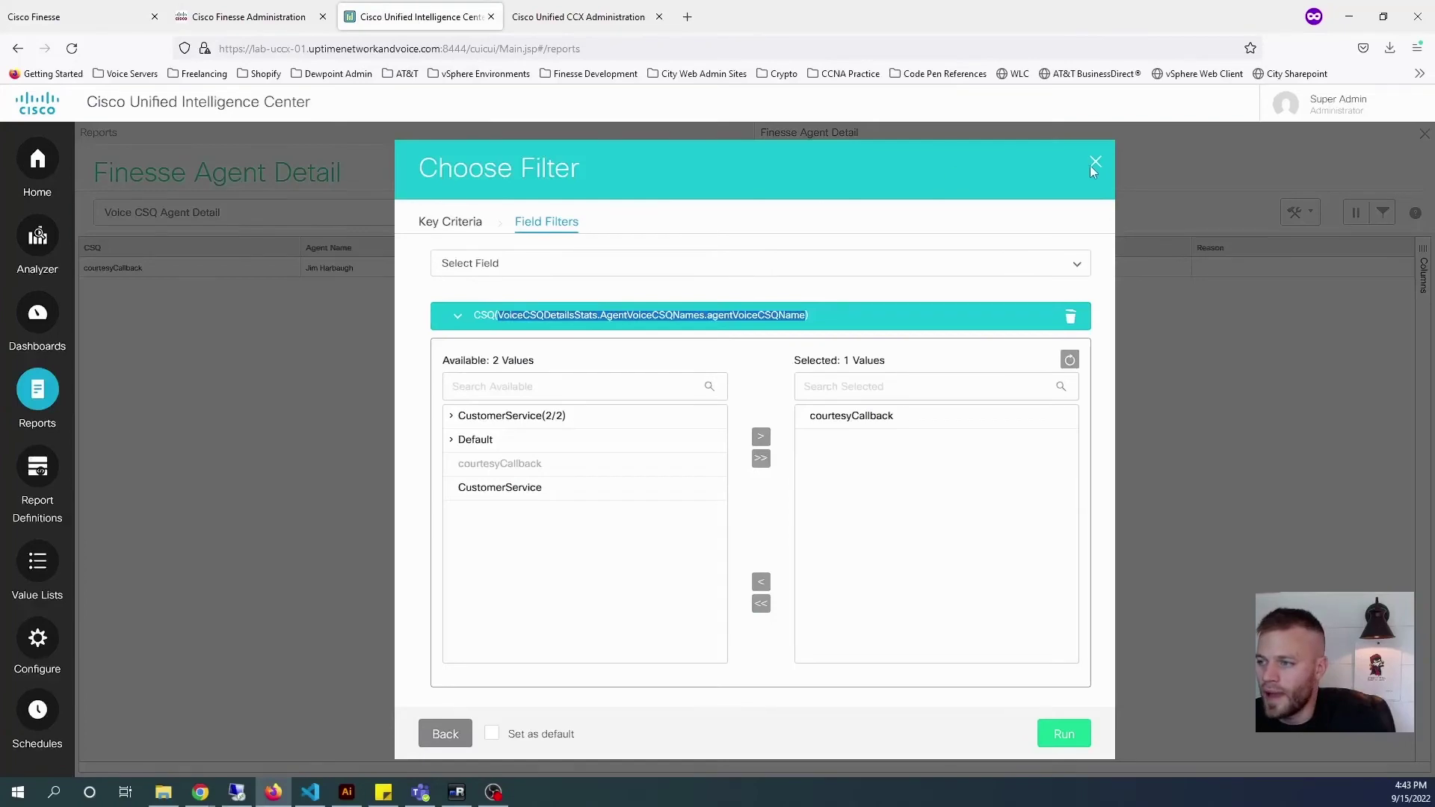
click(1093, 166)
click(411, 142)
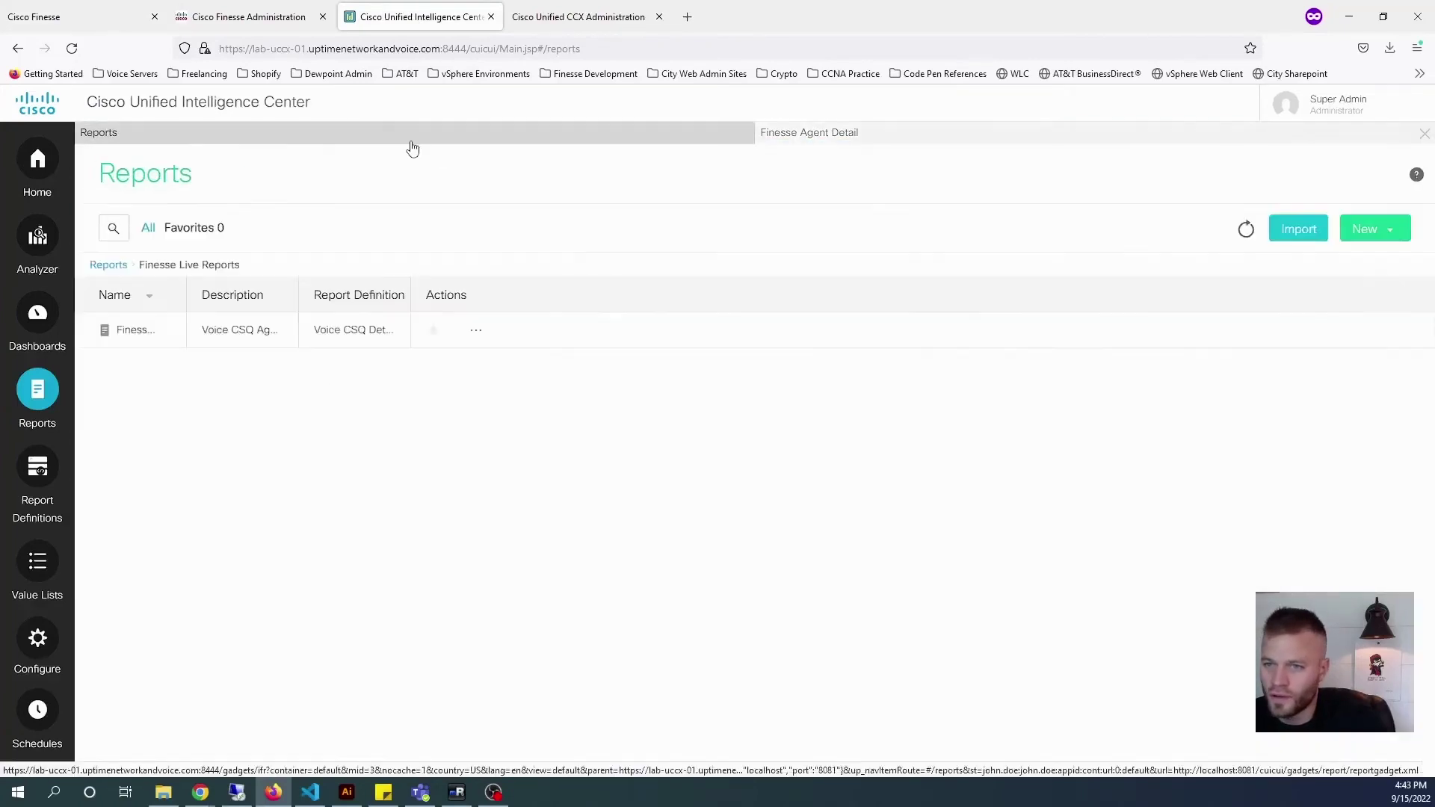
click(1424, 133)
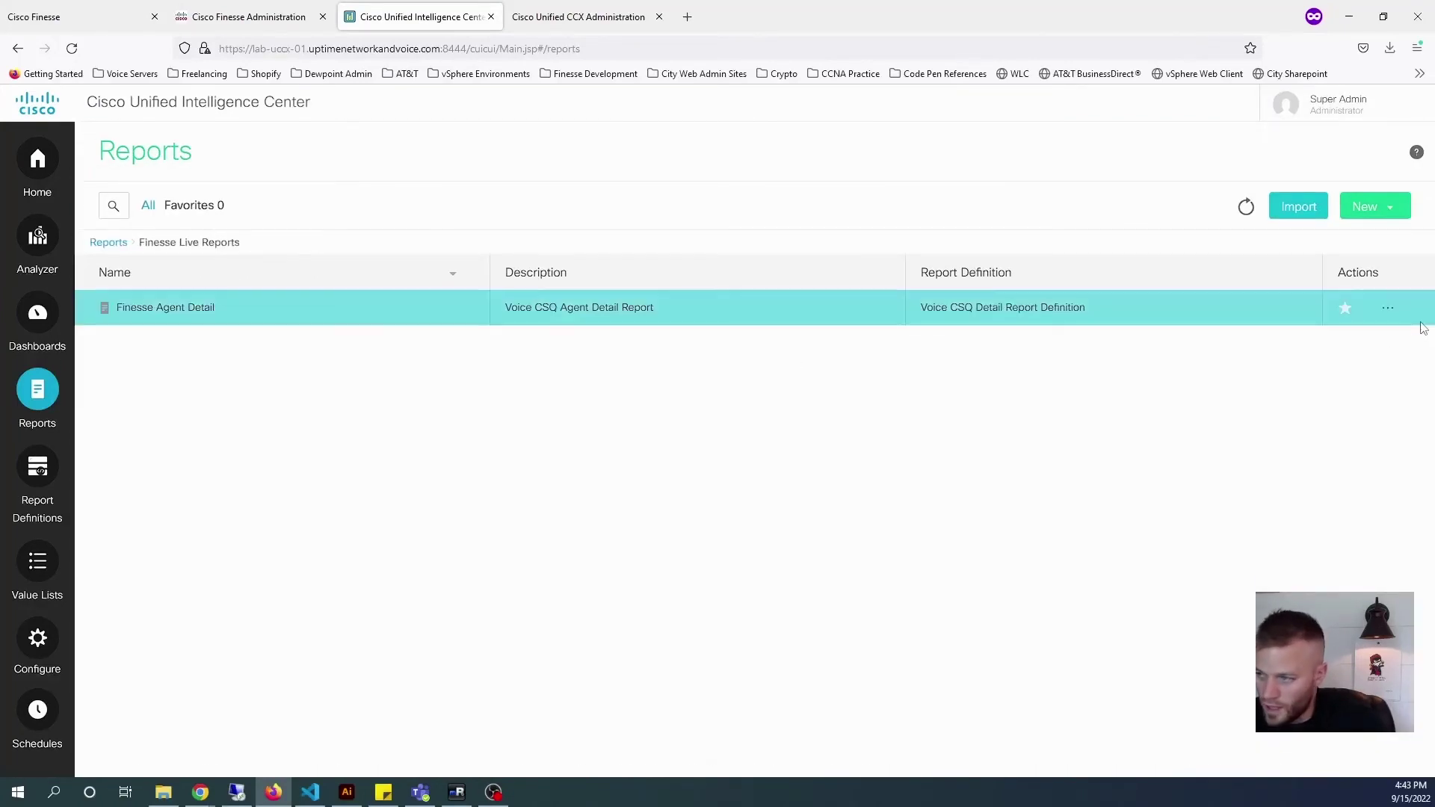
- Remove the CSQ field from the selected values of the Finesse Agent Detail report's Voice CSQ Agent Detail view and save the report
click(1389, 308)
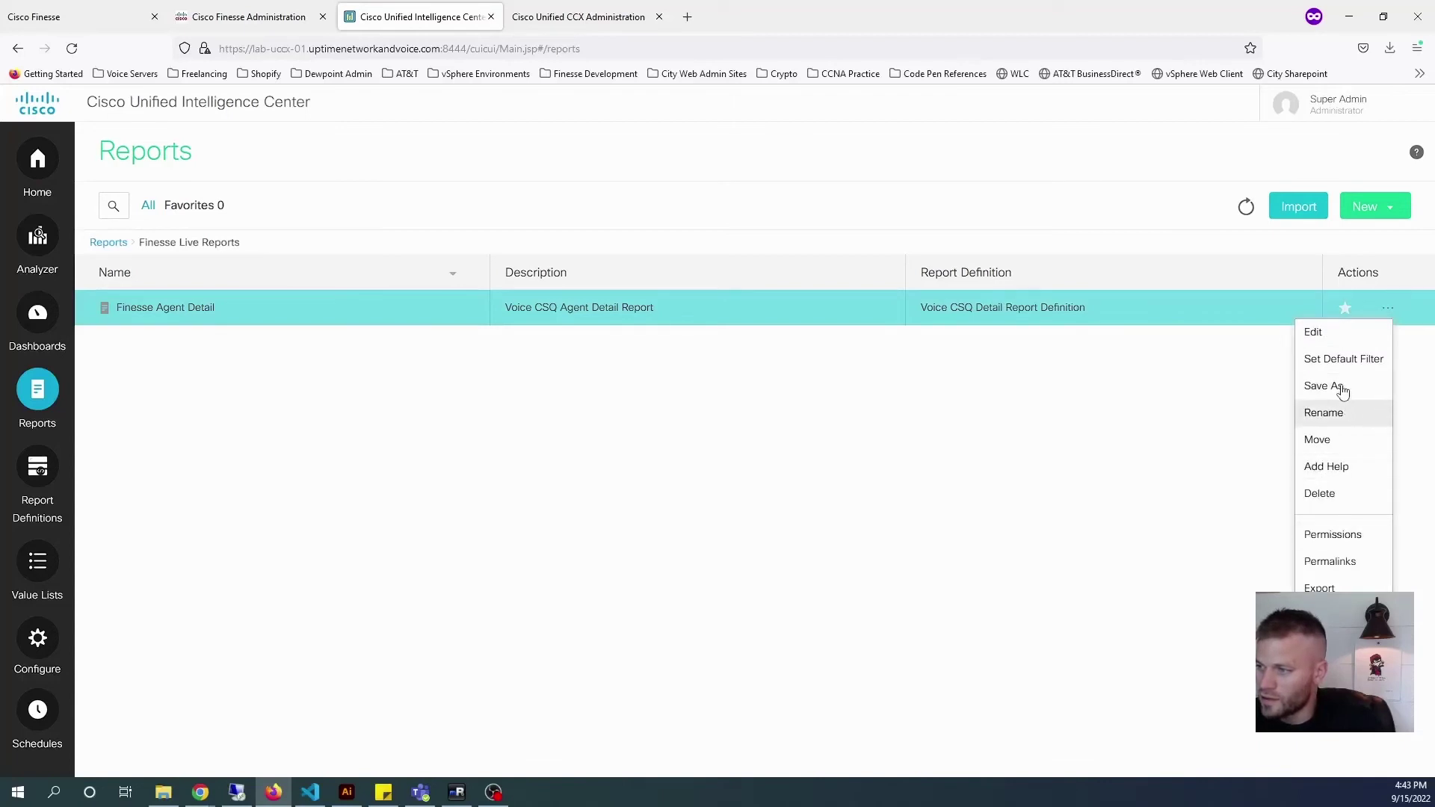
click(1329, 331)
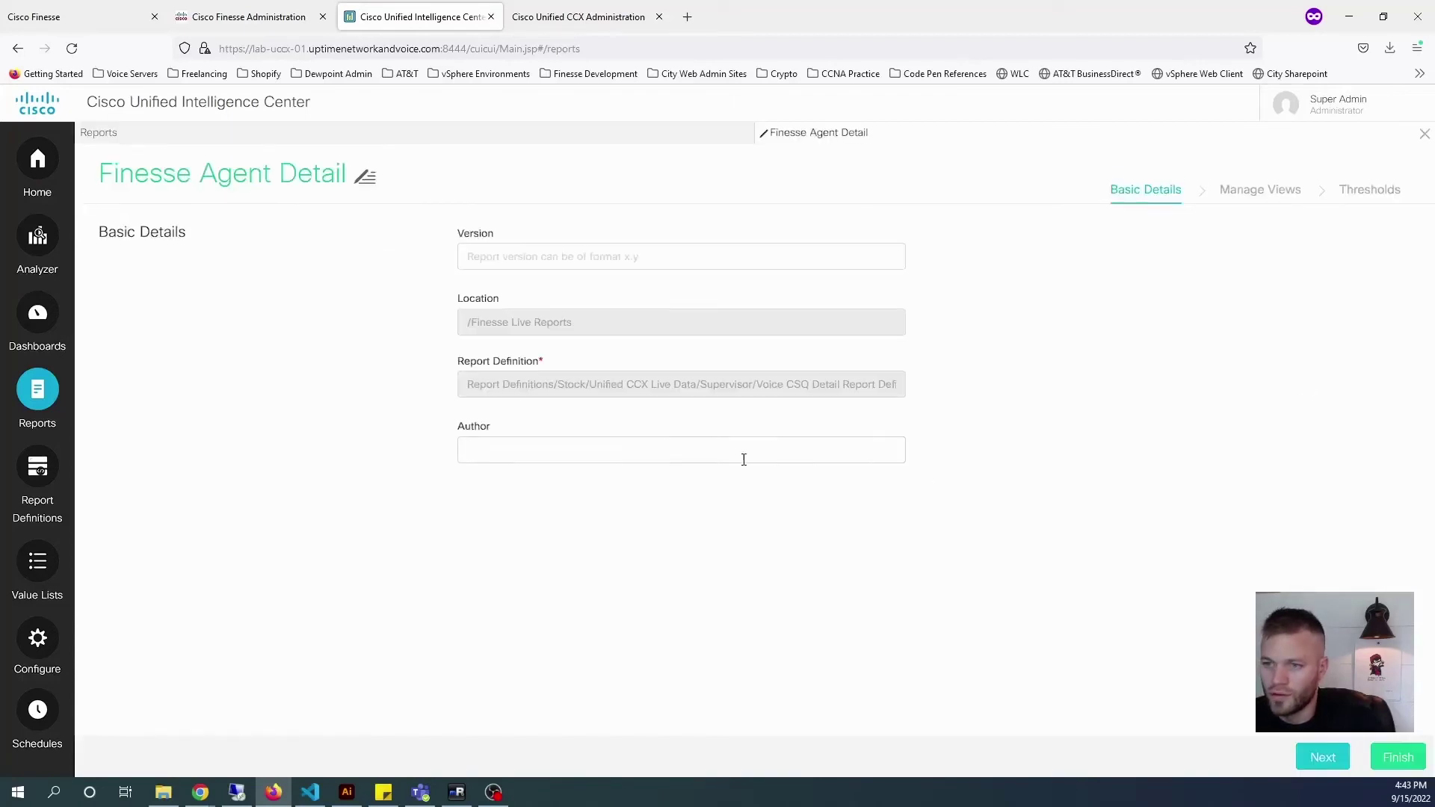
click(1312, 757)
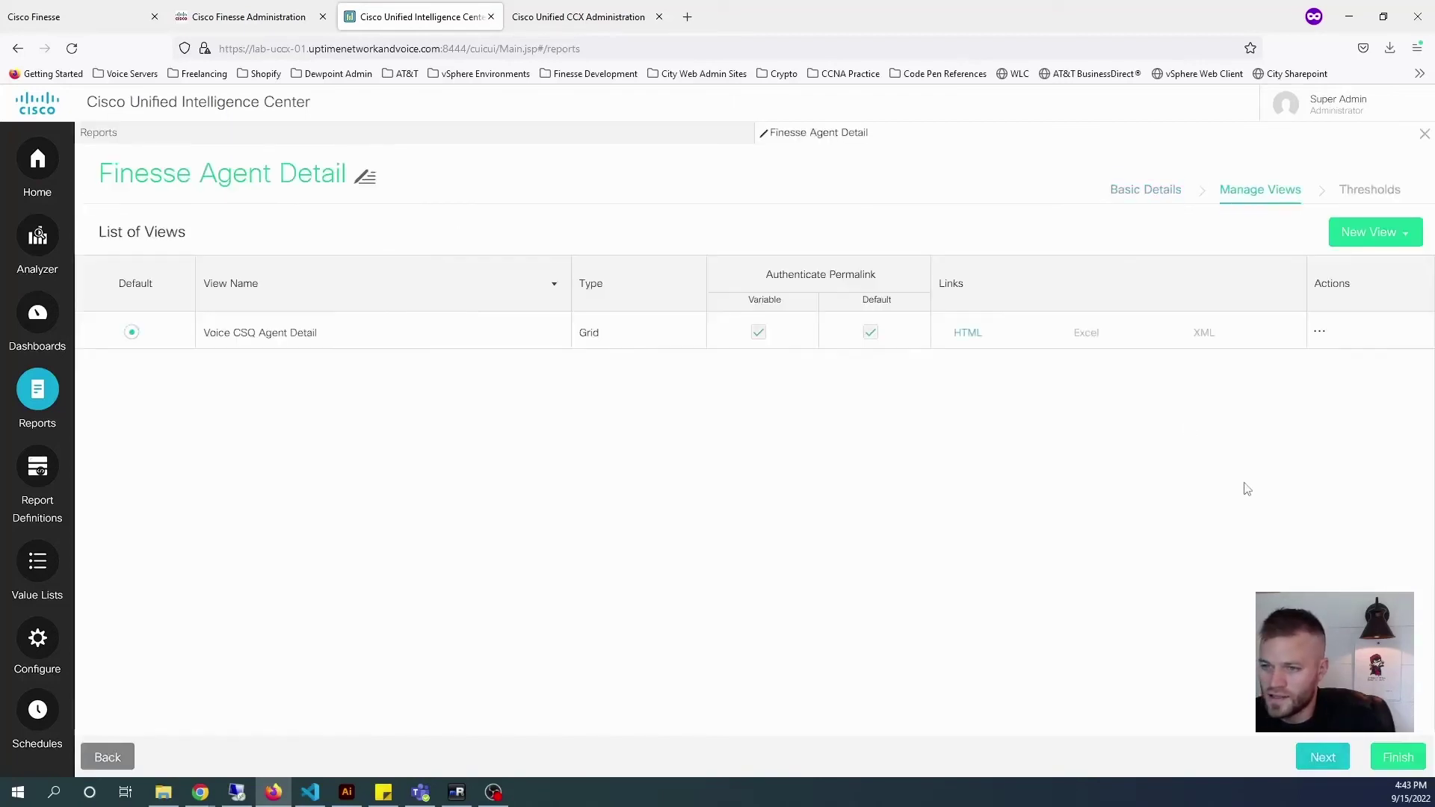
click(1320, 335)
click(1342, 355)
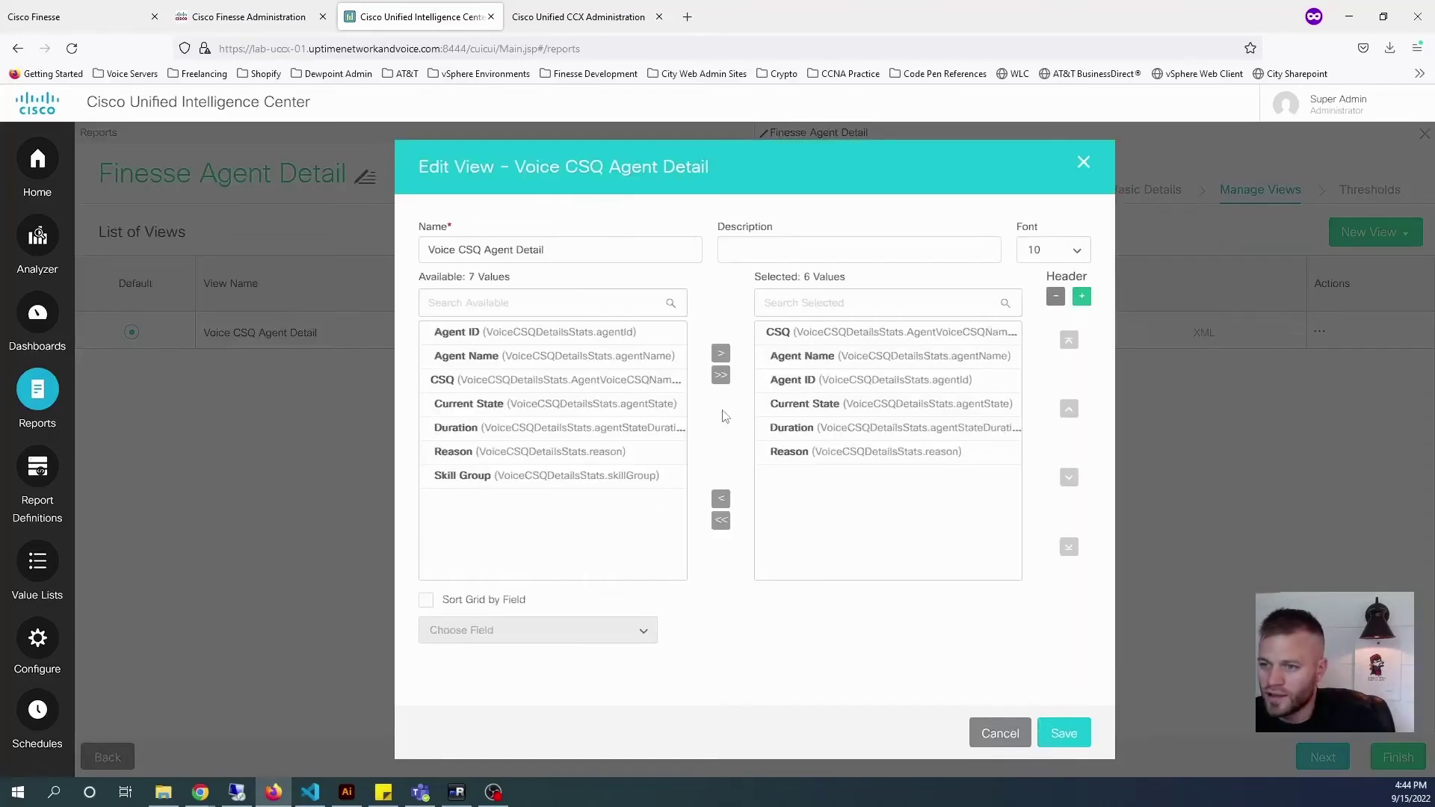
click(833, 333)
click(722, 498)
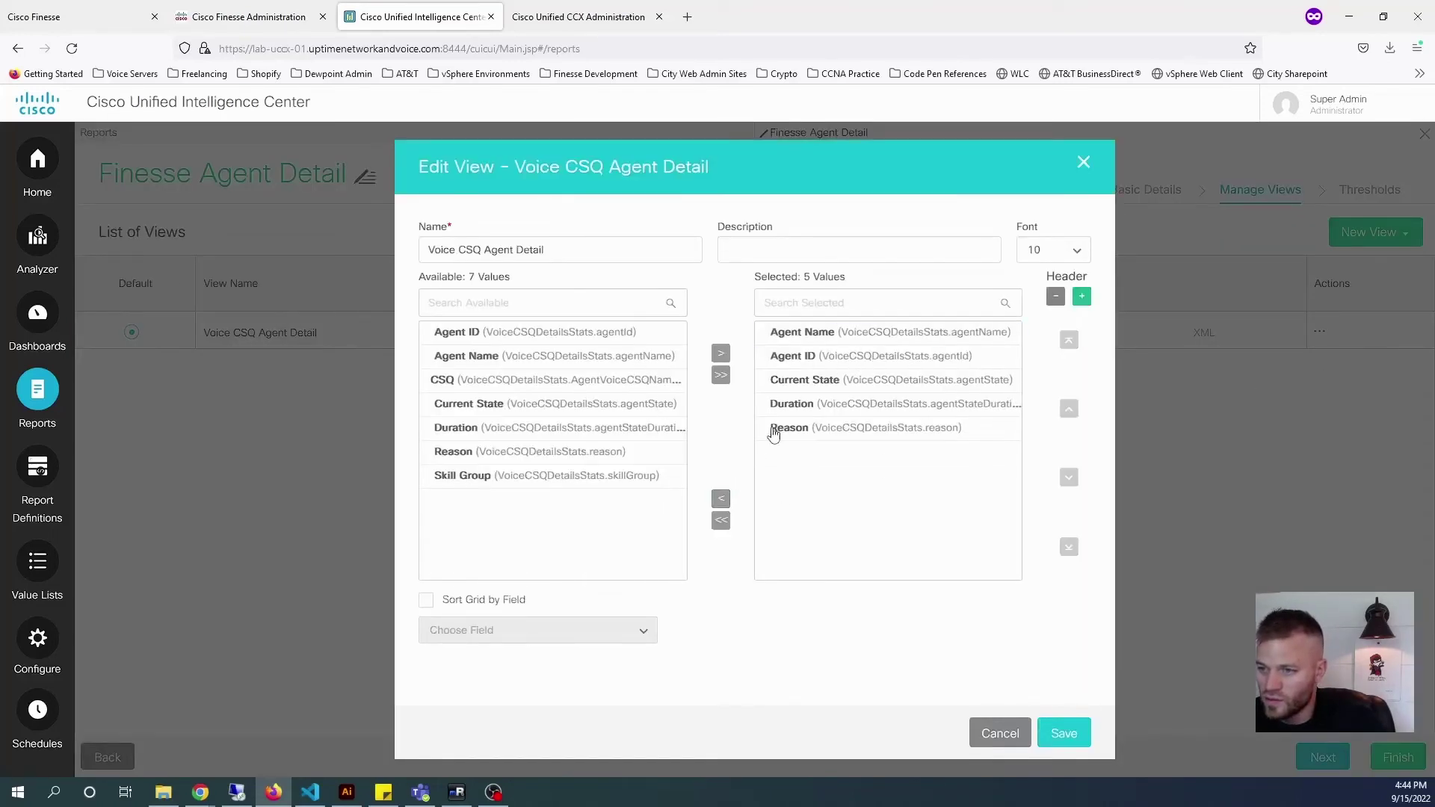
click(1062, 735)
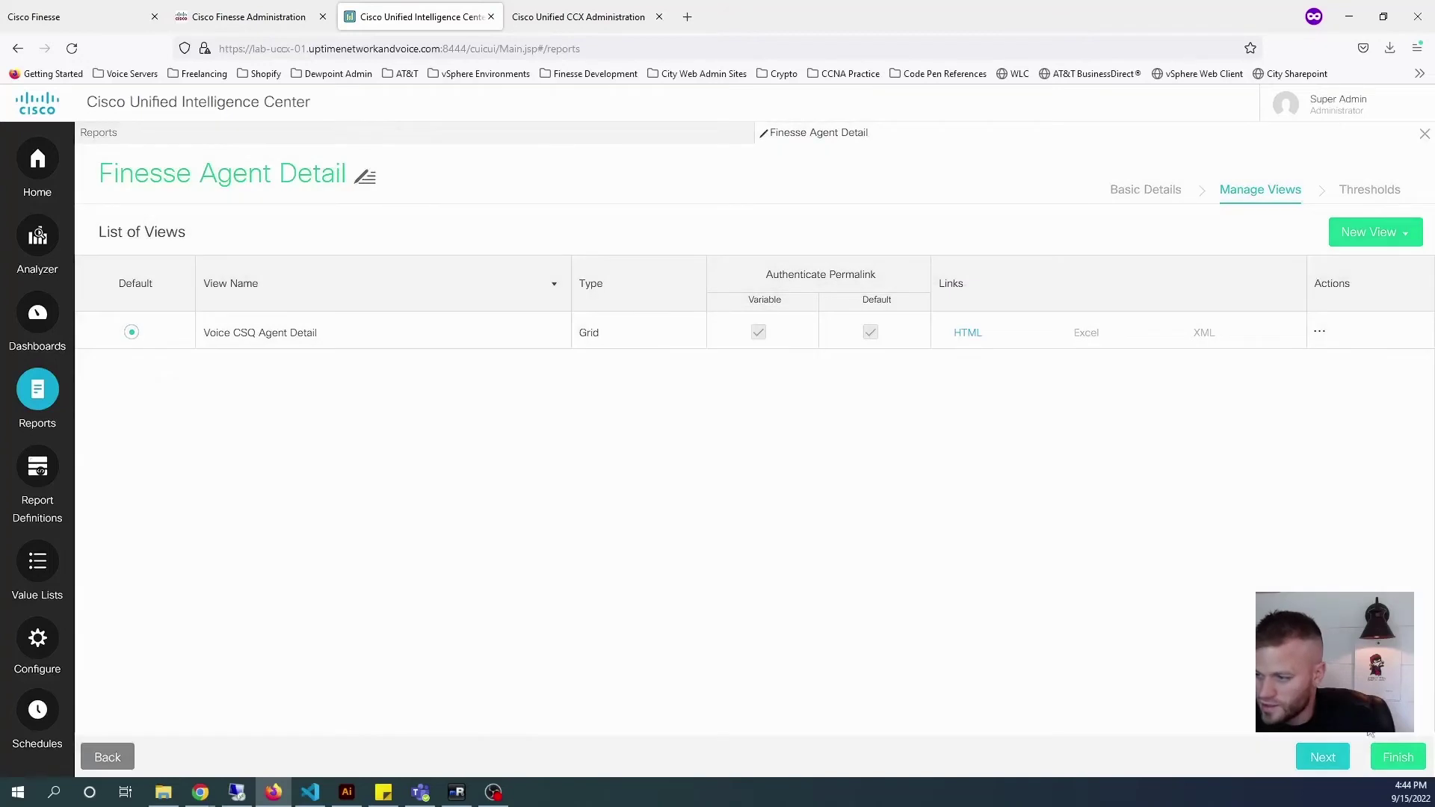
click(1395, 758)
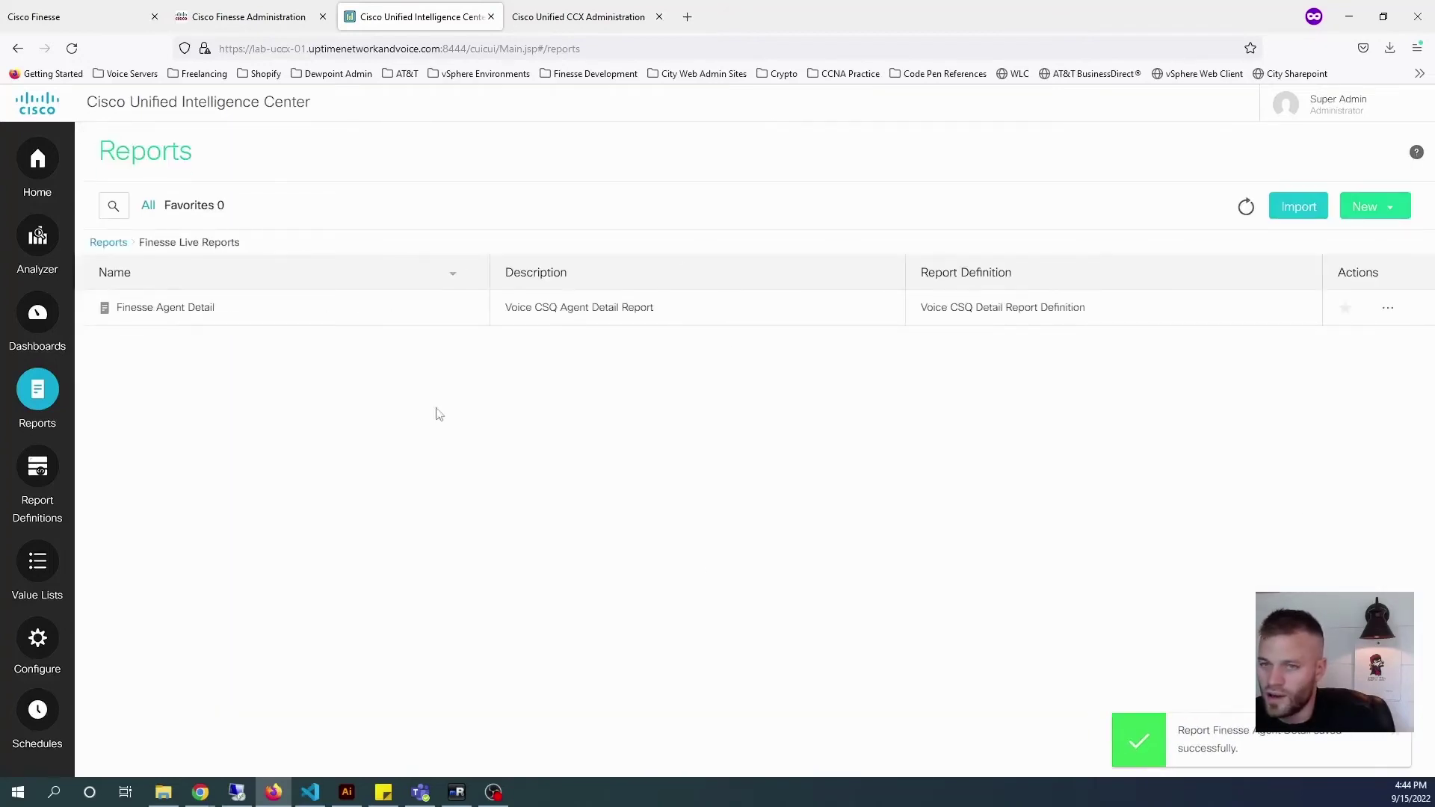
- Reload the Cisco Finesse desktop to check the columns of the Finesse Agent Detail gadget on the Custom Tab
click(61, 32)
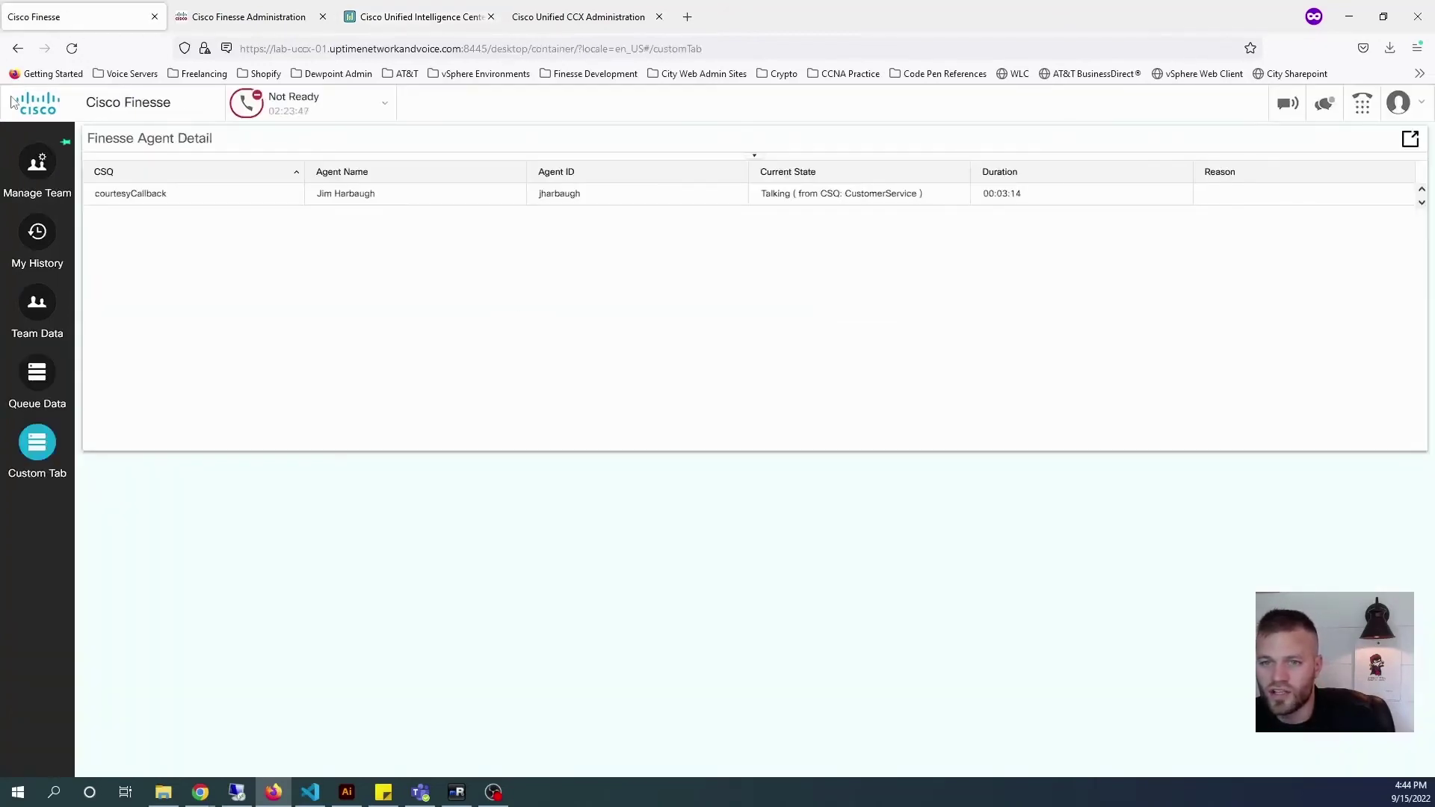
click(72, 48)
click(747, 468)
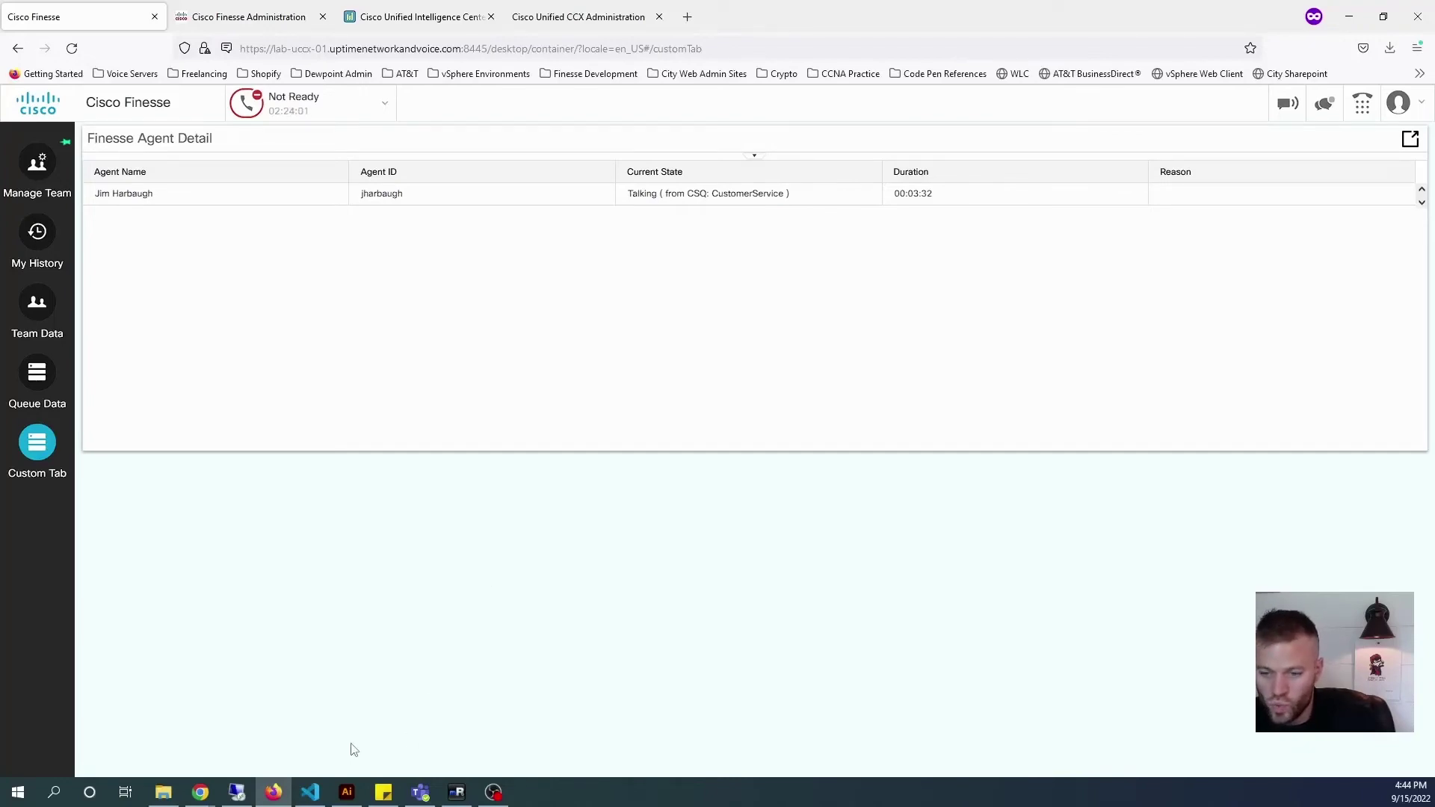
- Switch to Visual Studio Code and set the Custom Tab gadget's gadgetHeight to 300 in finesseLayout.xml
click(310, 792)
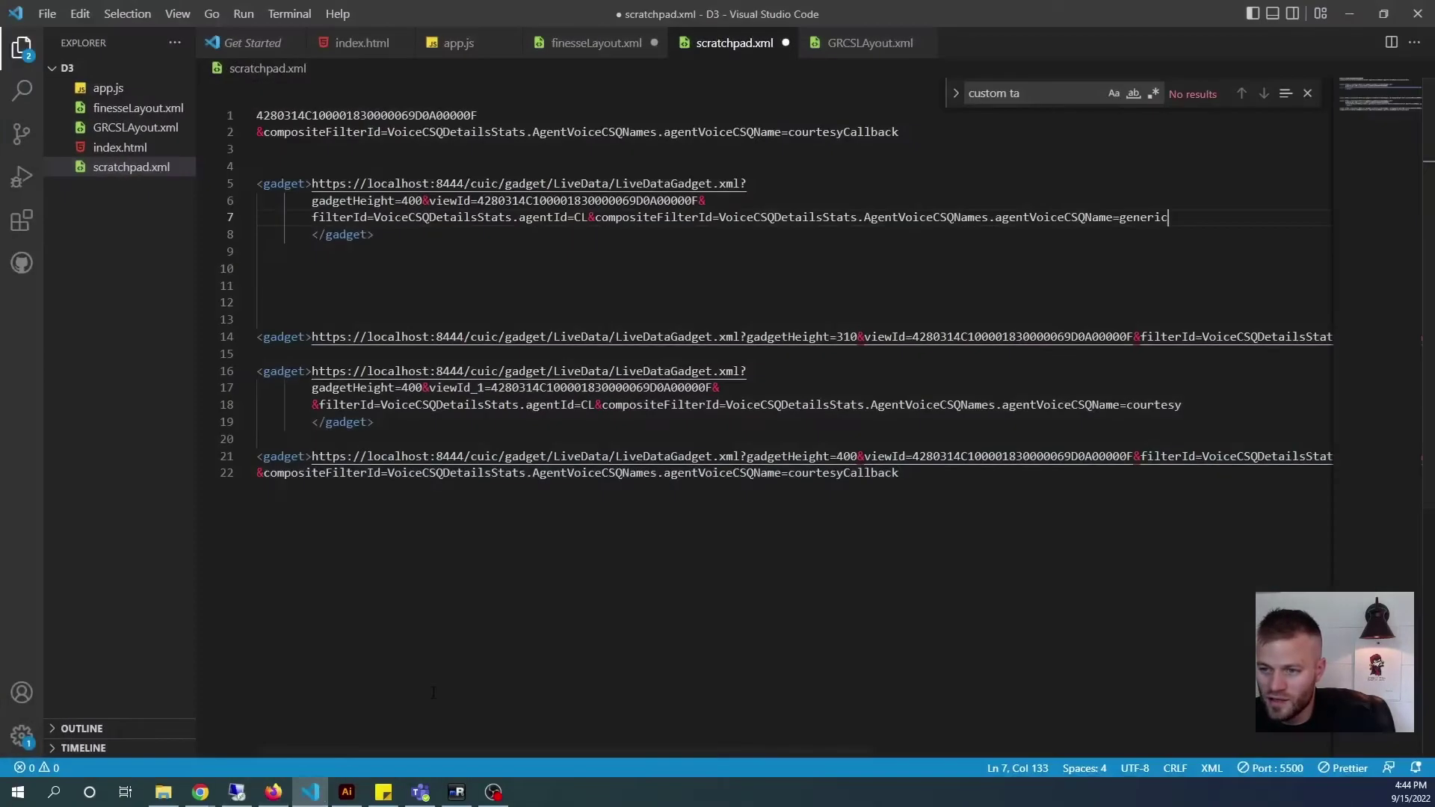
click(596, 42)
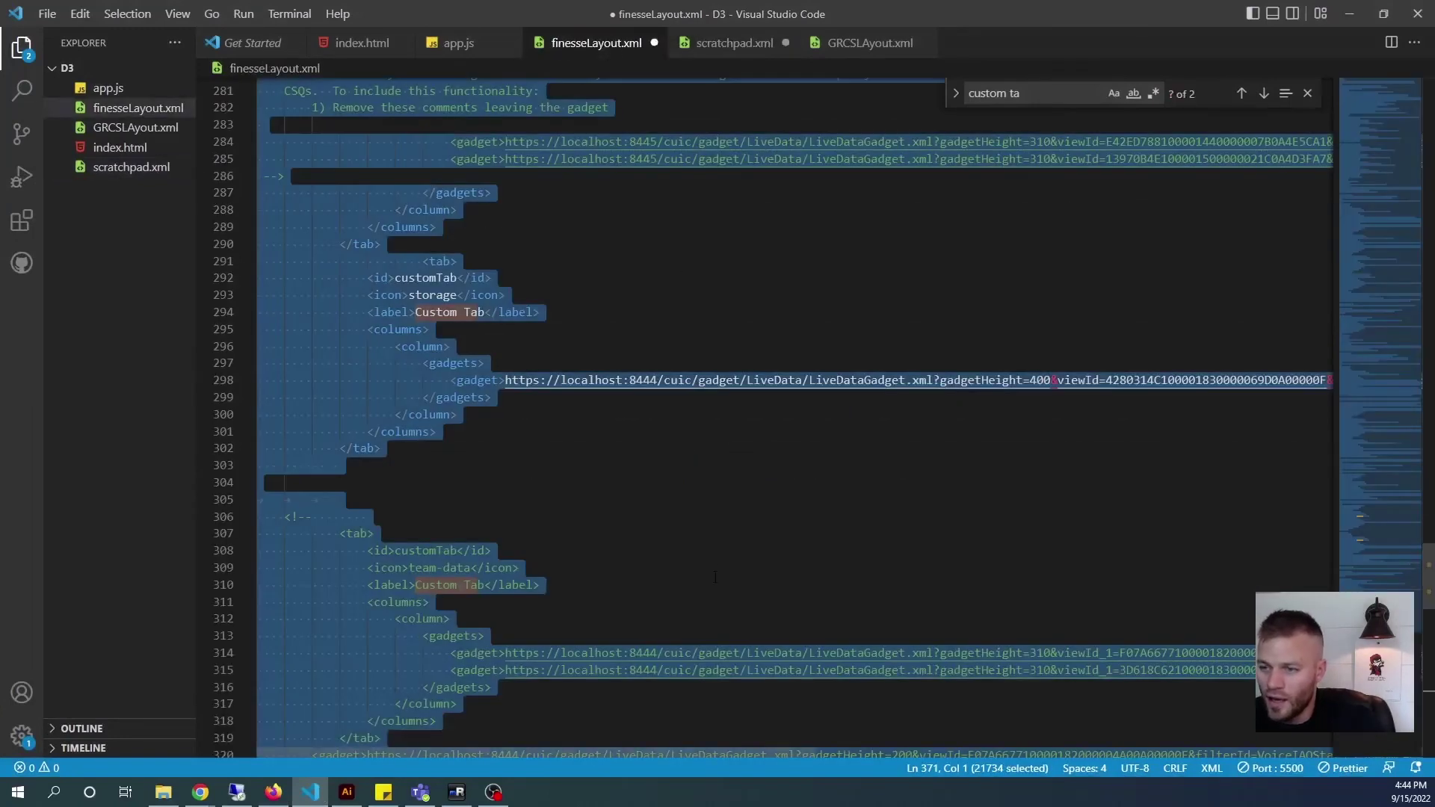
scroll(661, 751, right, 2)
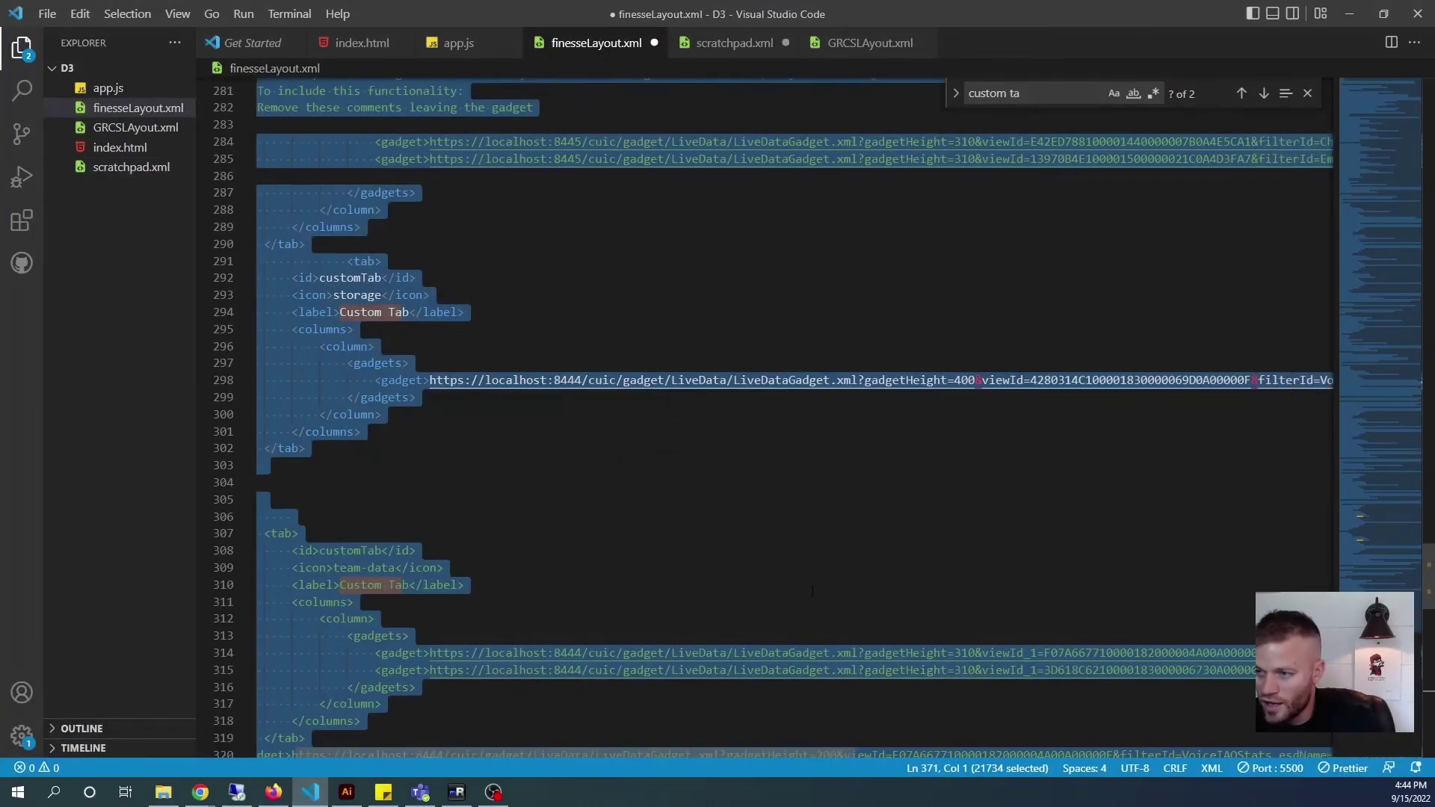
click(966, 387)
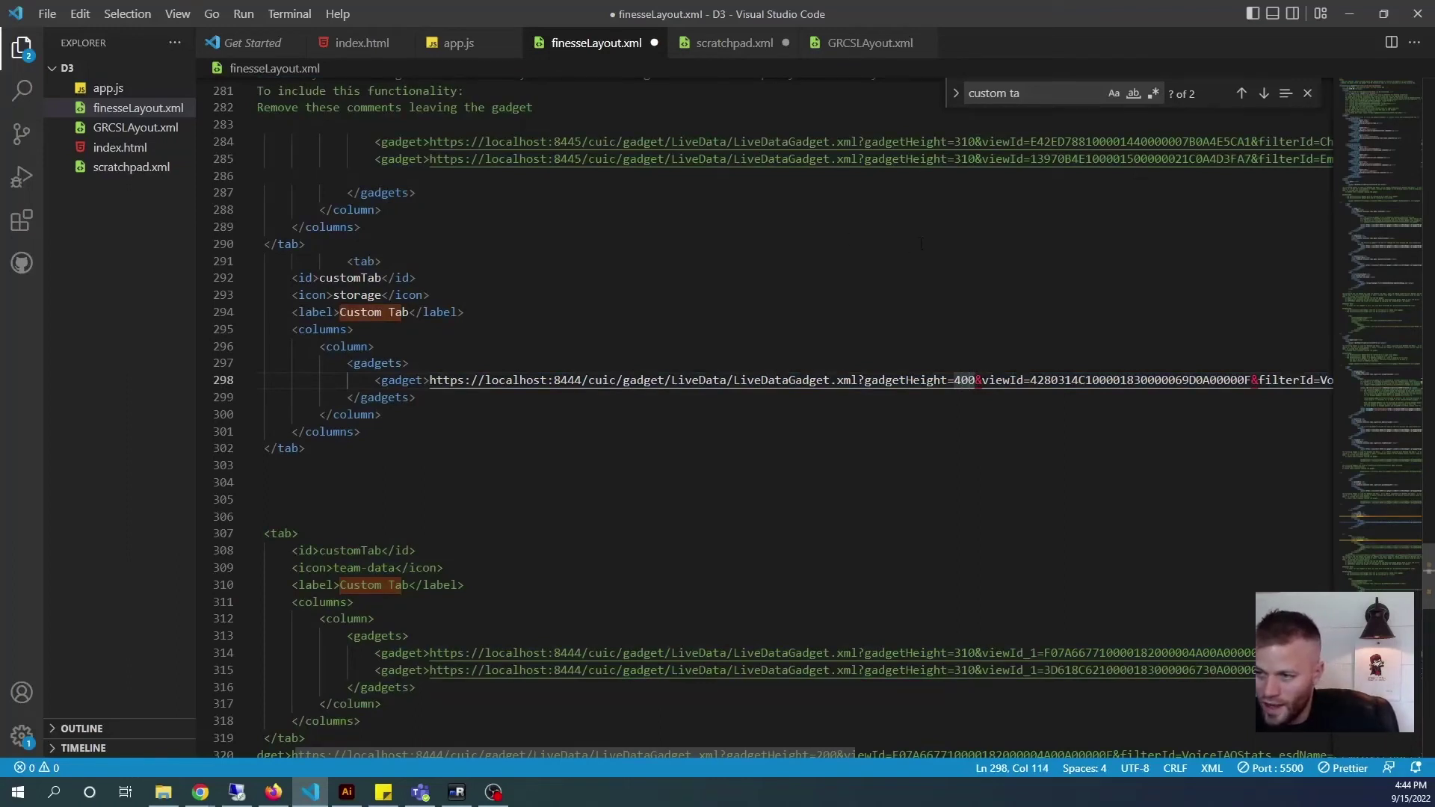
key(BackSpace)
text(3)
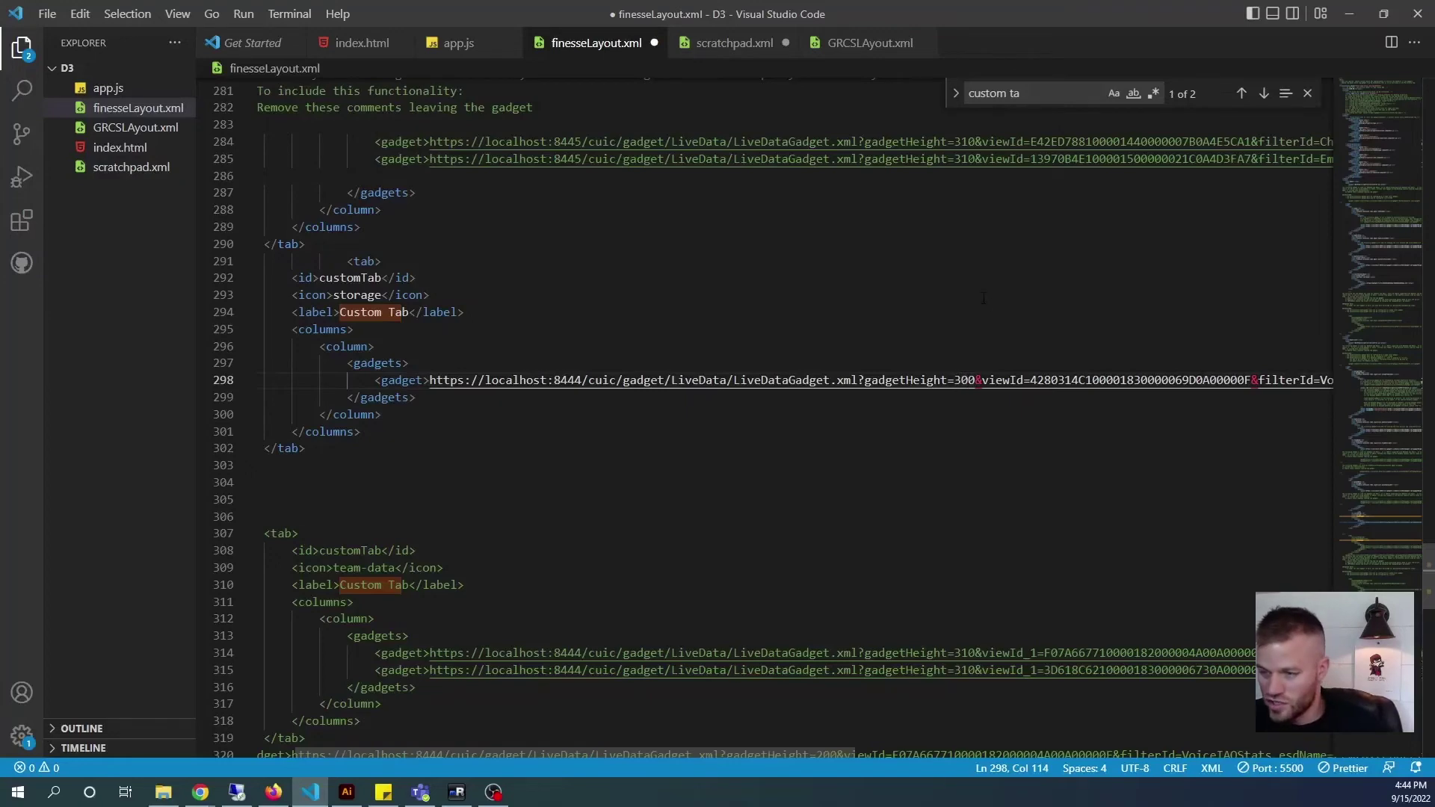
- Copy all of finesseLayout.xml over the CustomerService team's desktop layout in Cisco Finesse Administration, save it, and reload the Finesse desktop
key(ctrl+a)
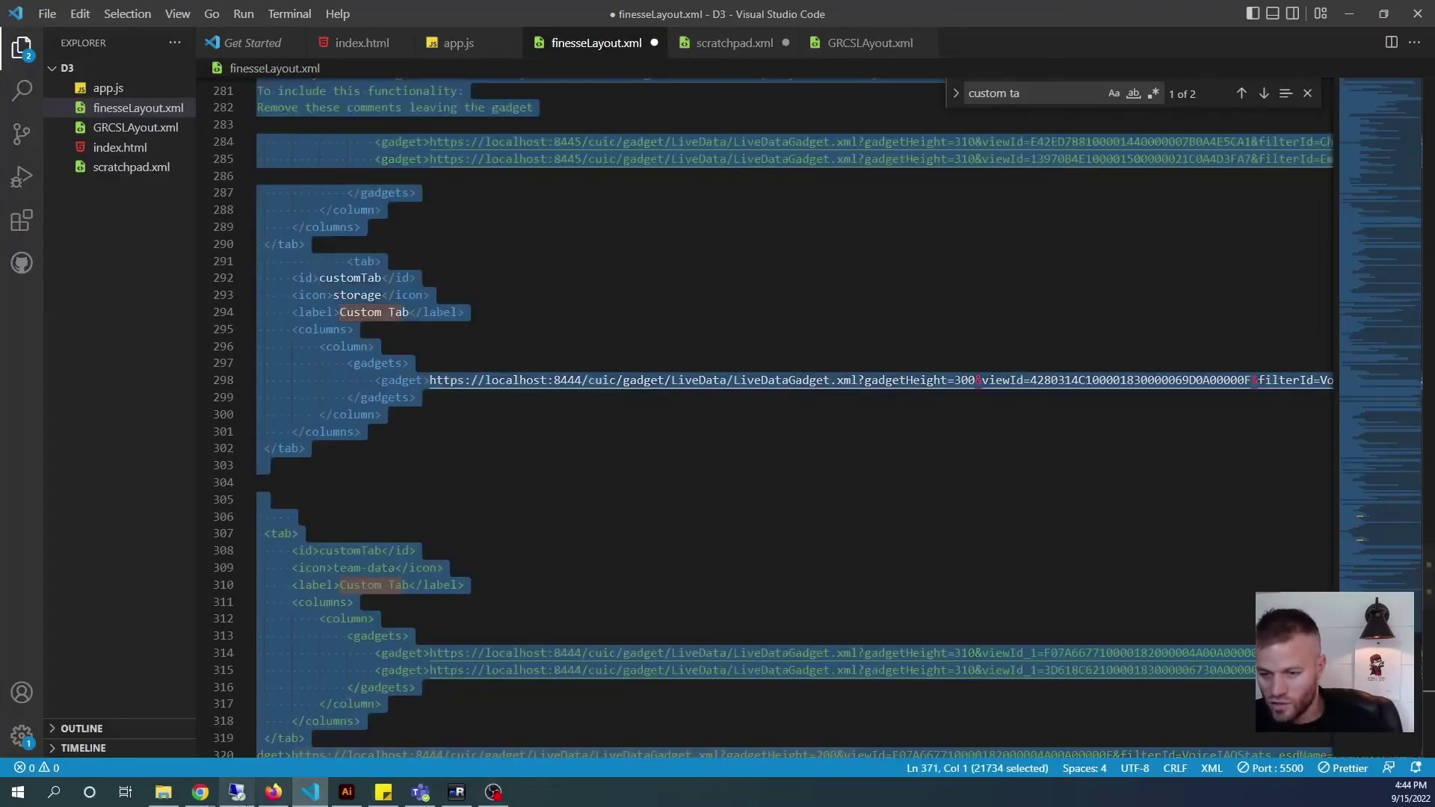
click(273, 793)
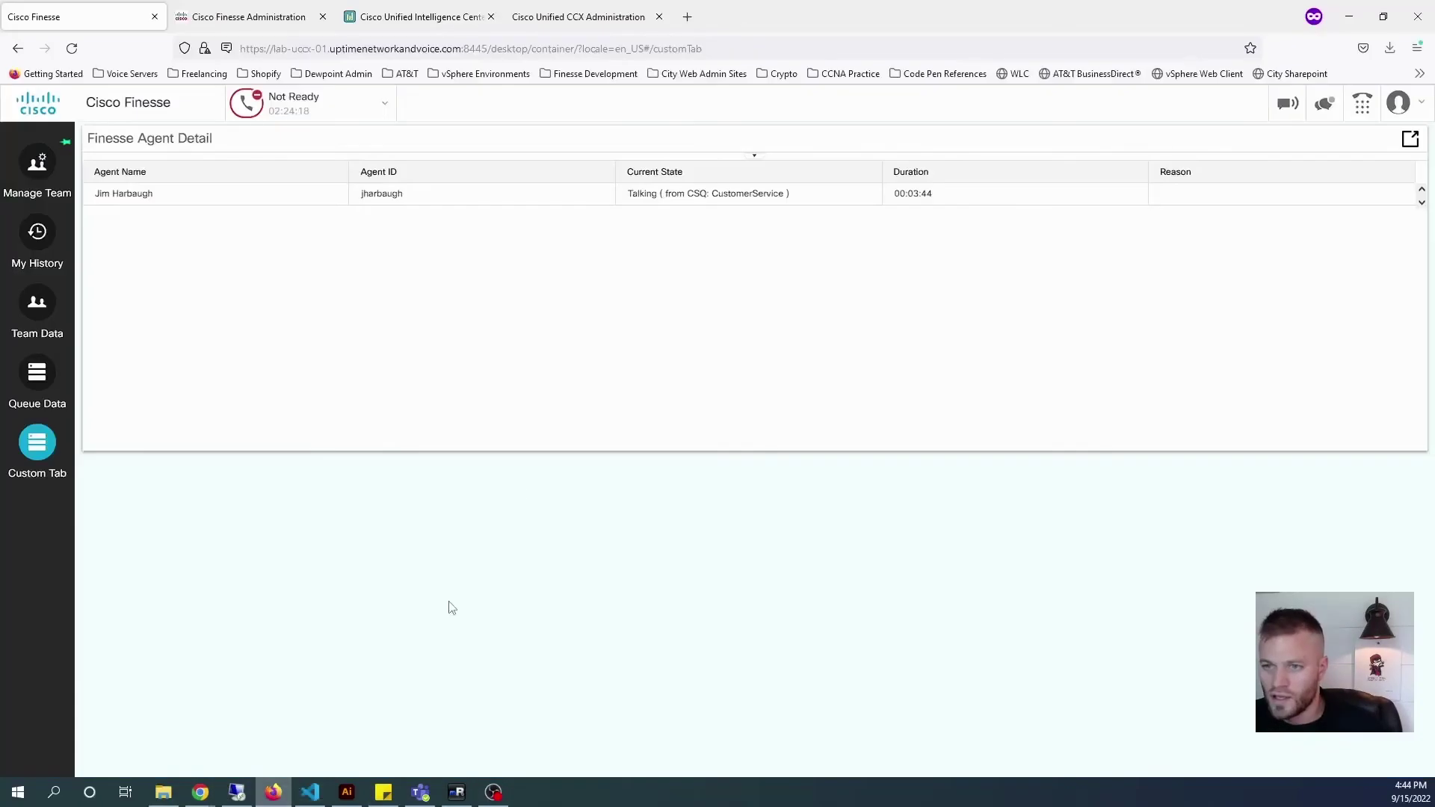
click(255, 10)
click(571, 587)
key(ctrl+a)
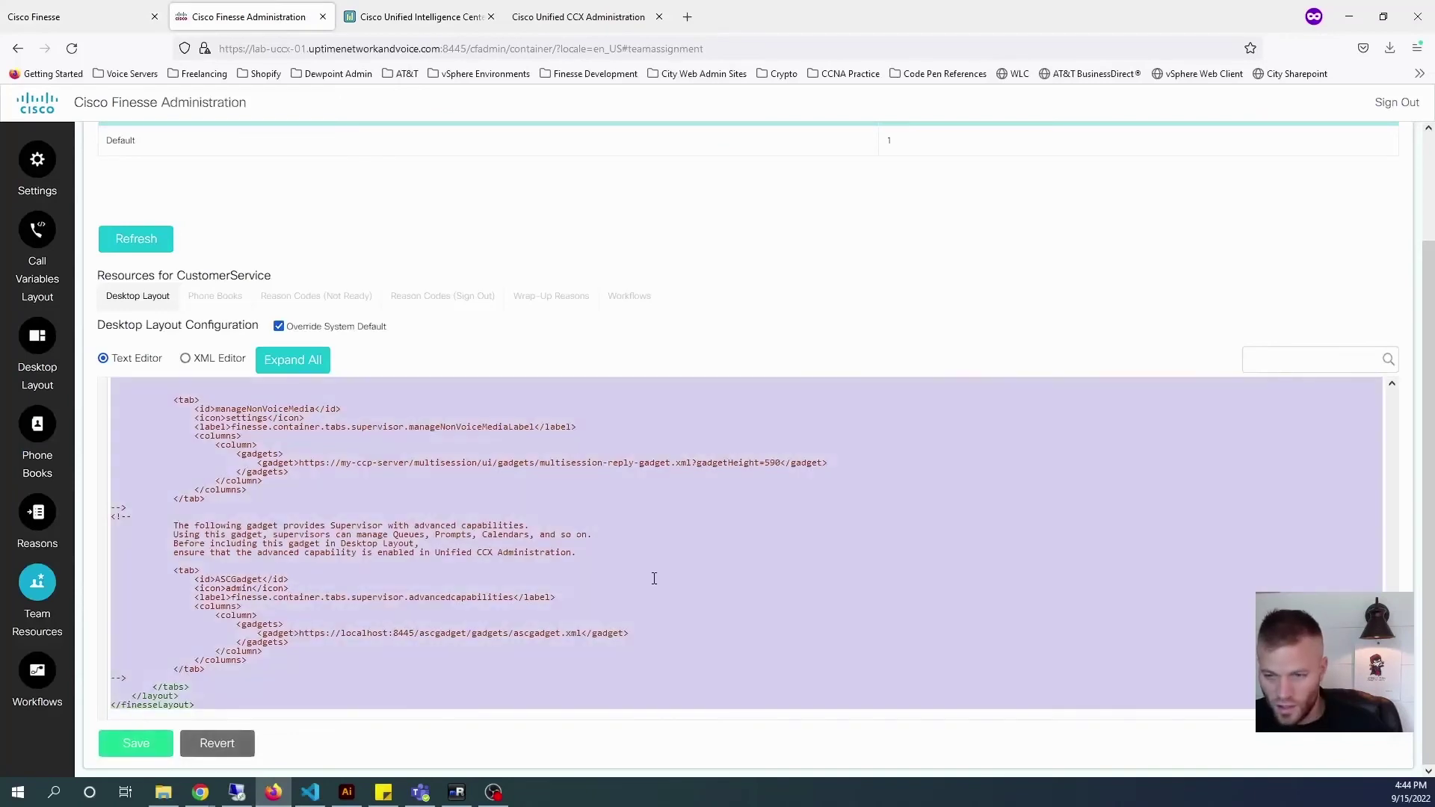
key(ctrl+v)
click(146, 751)
click(45, 16)
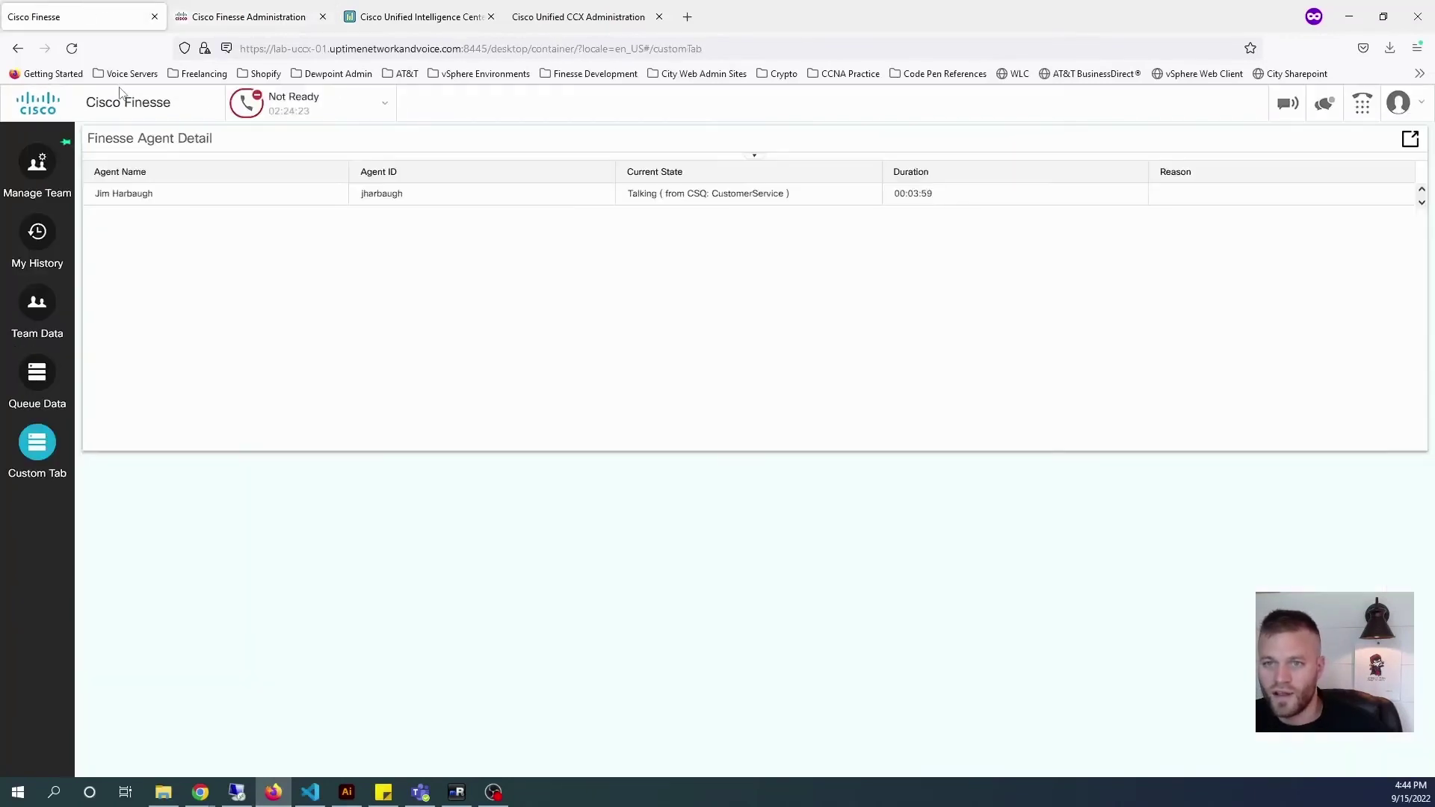
click(69, 52)
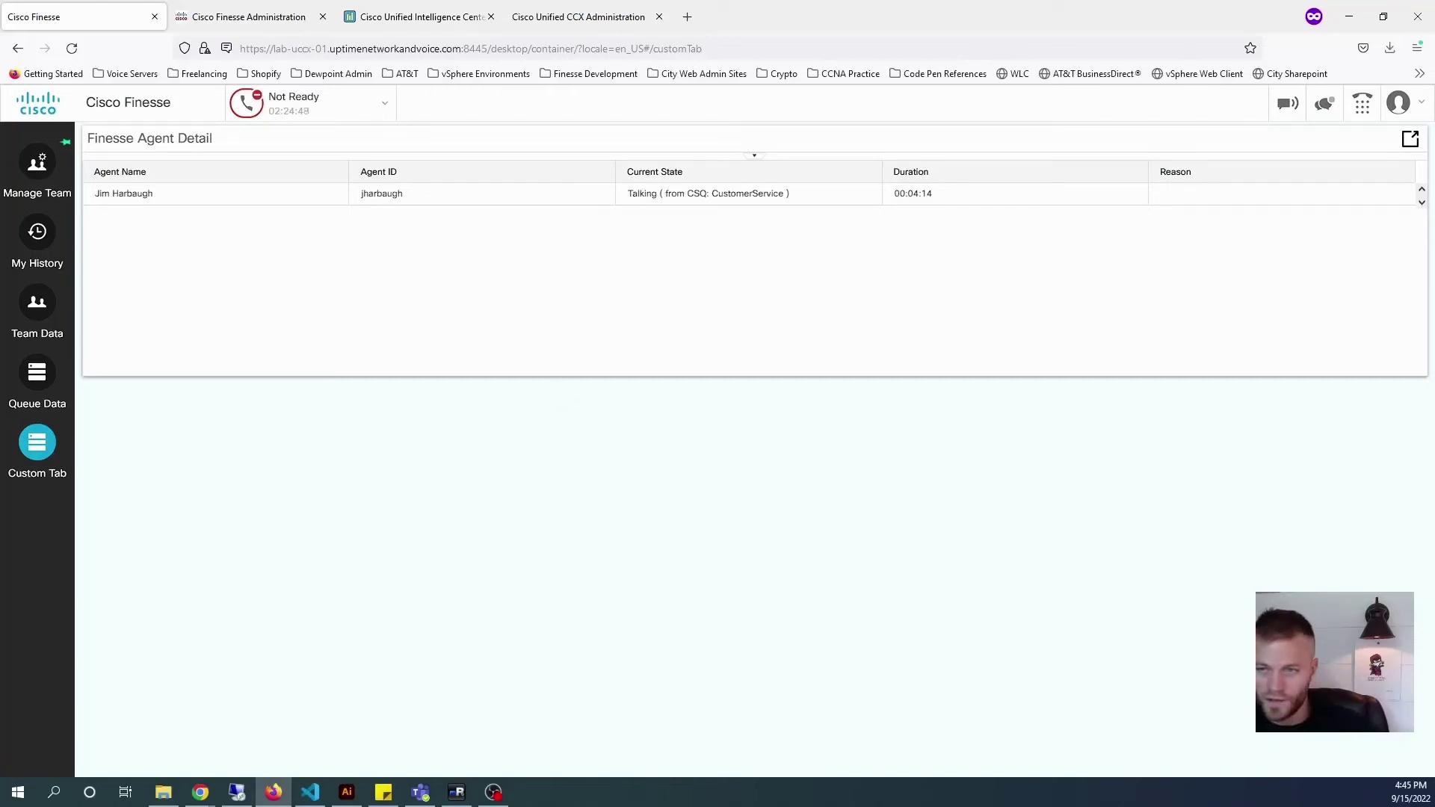
- Switch to Cisco Unified Intelligence Center and open the stock Unified CCX Live Data Supervisor reports folder
key(ctrl+3)
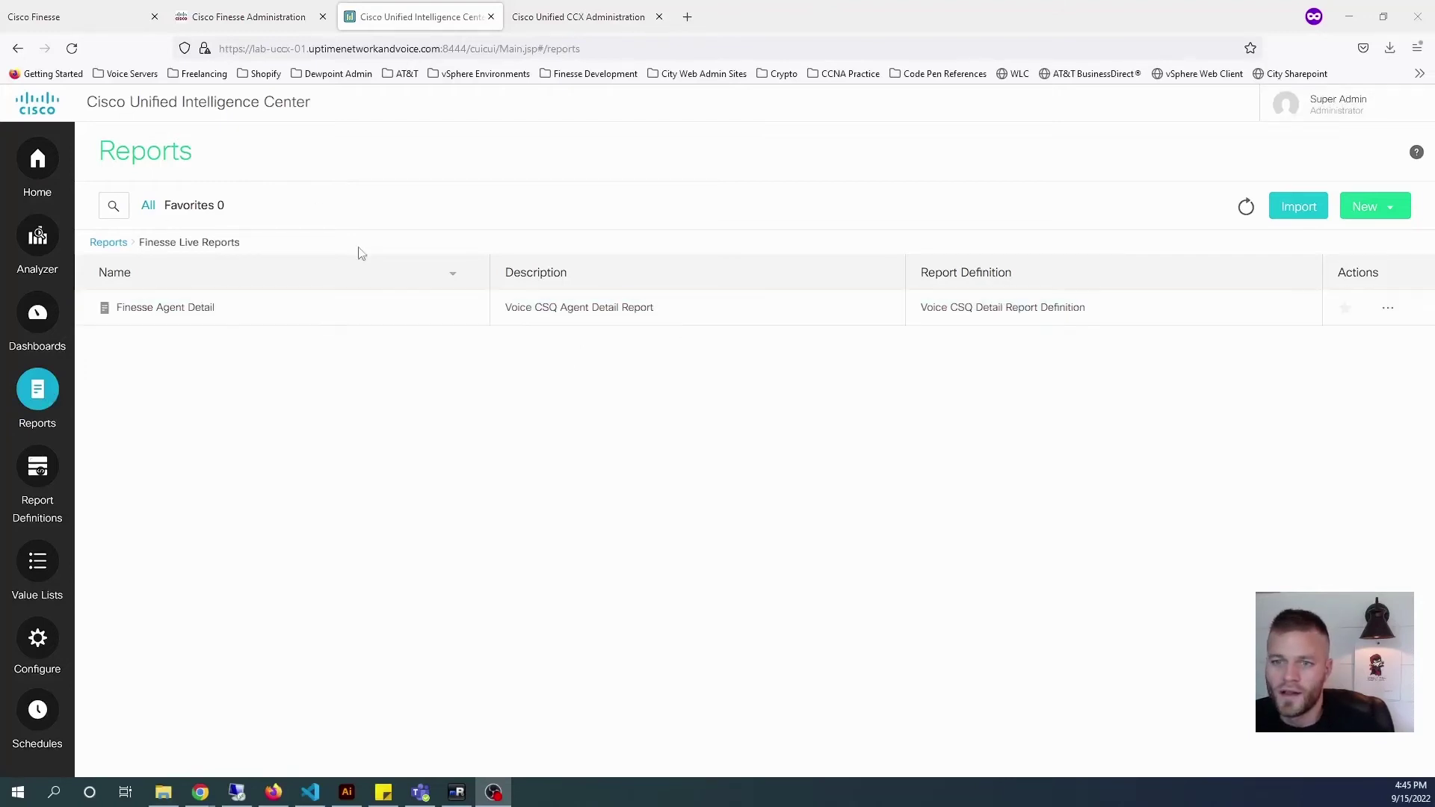
click(51, 400)
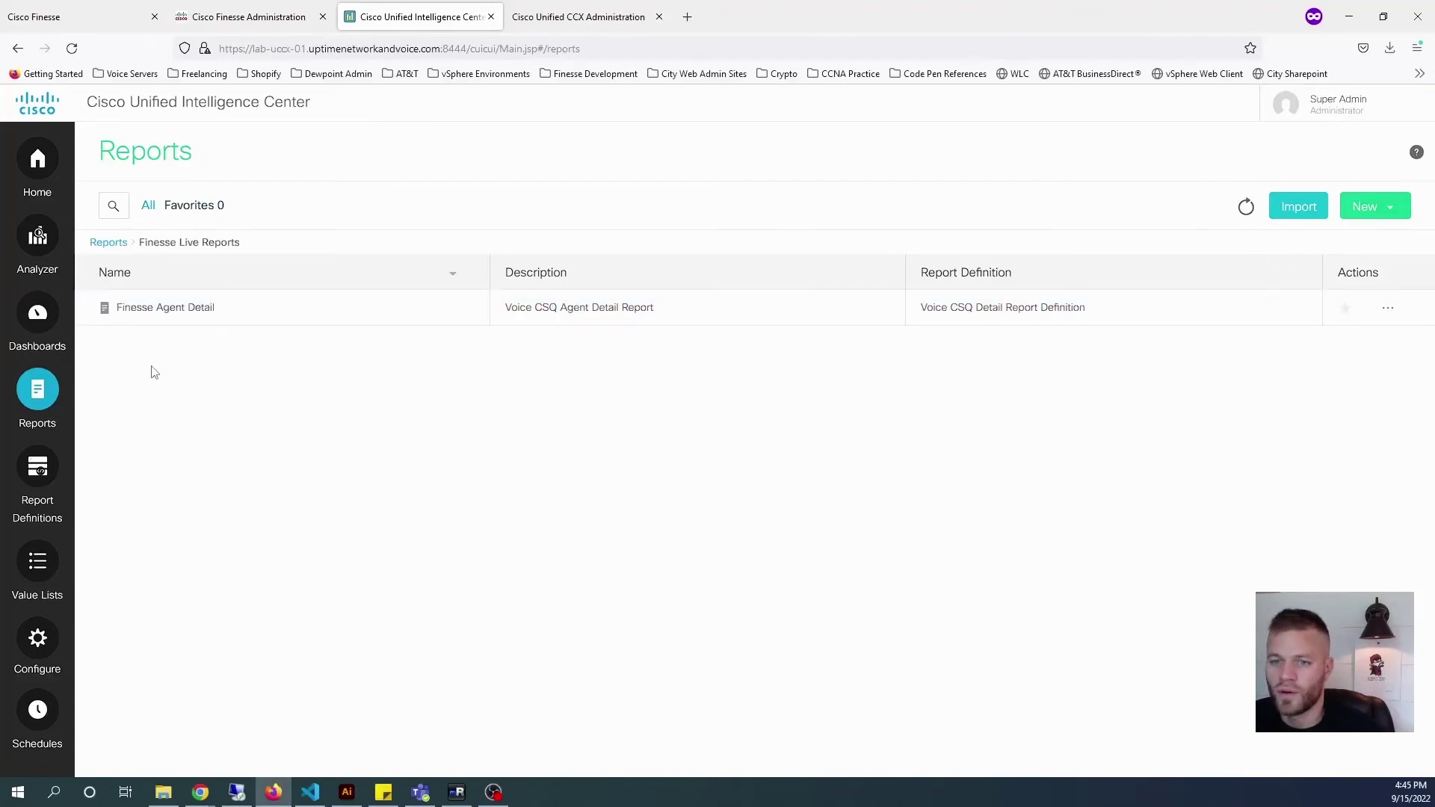
click(117, 245)
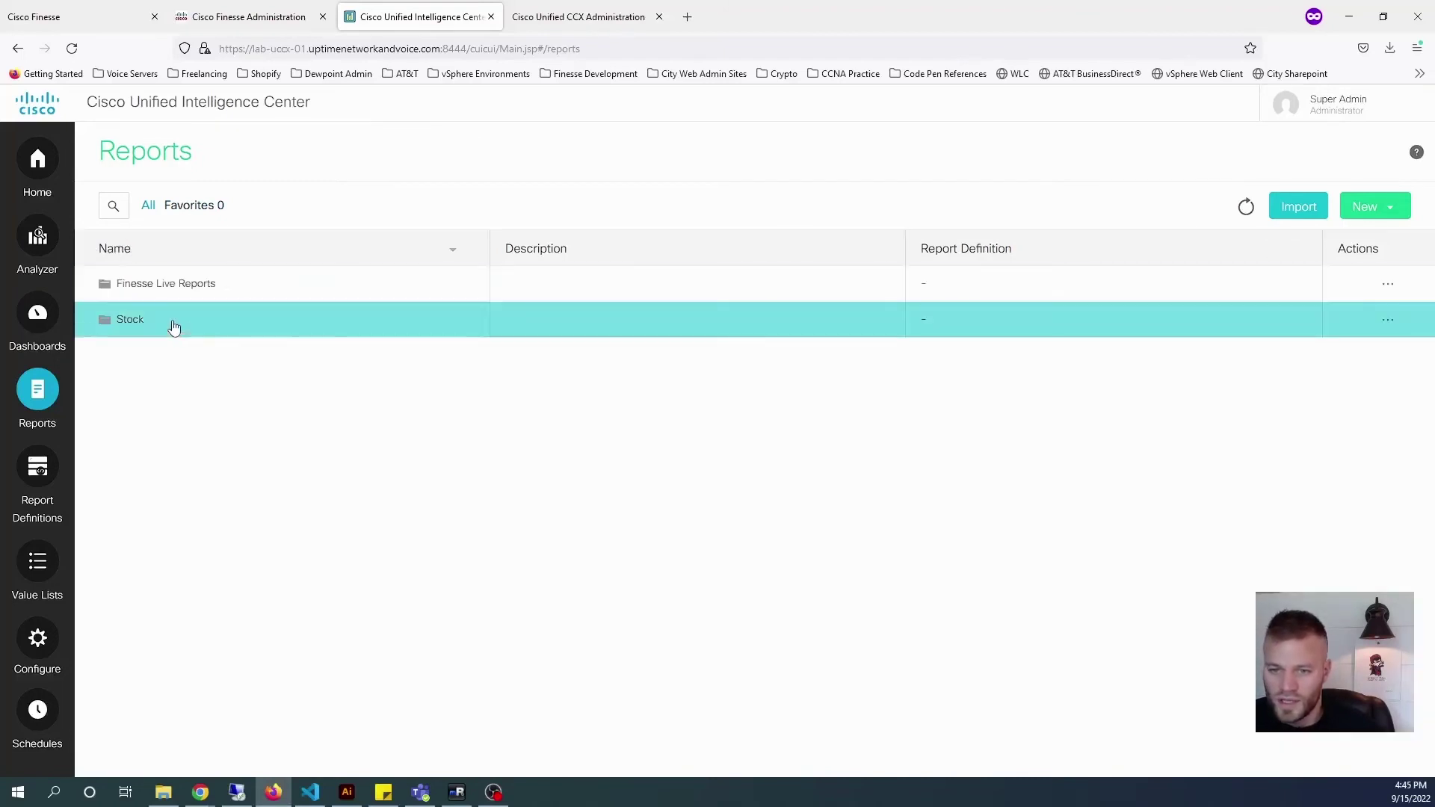
click(175, 328)
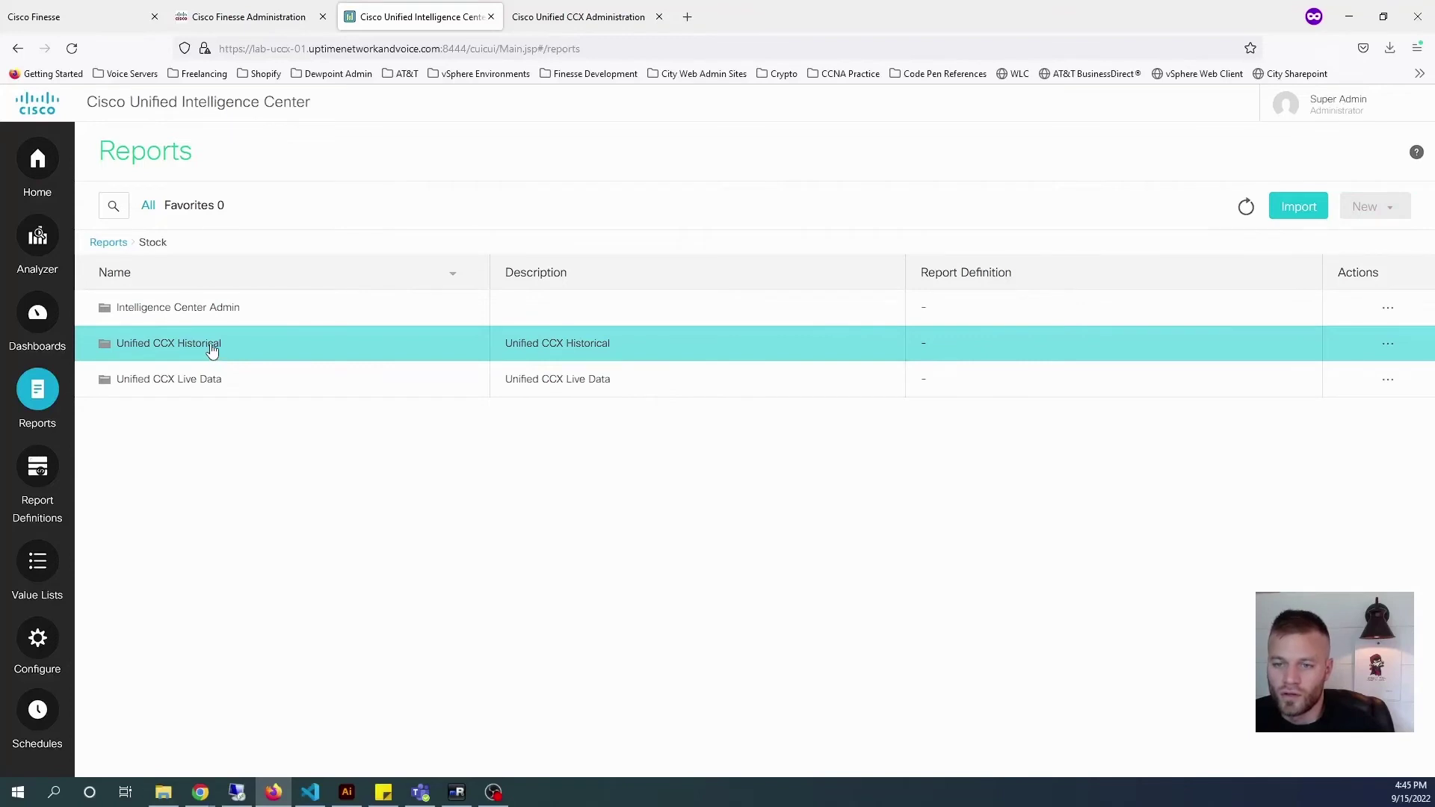
click(211, 382)
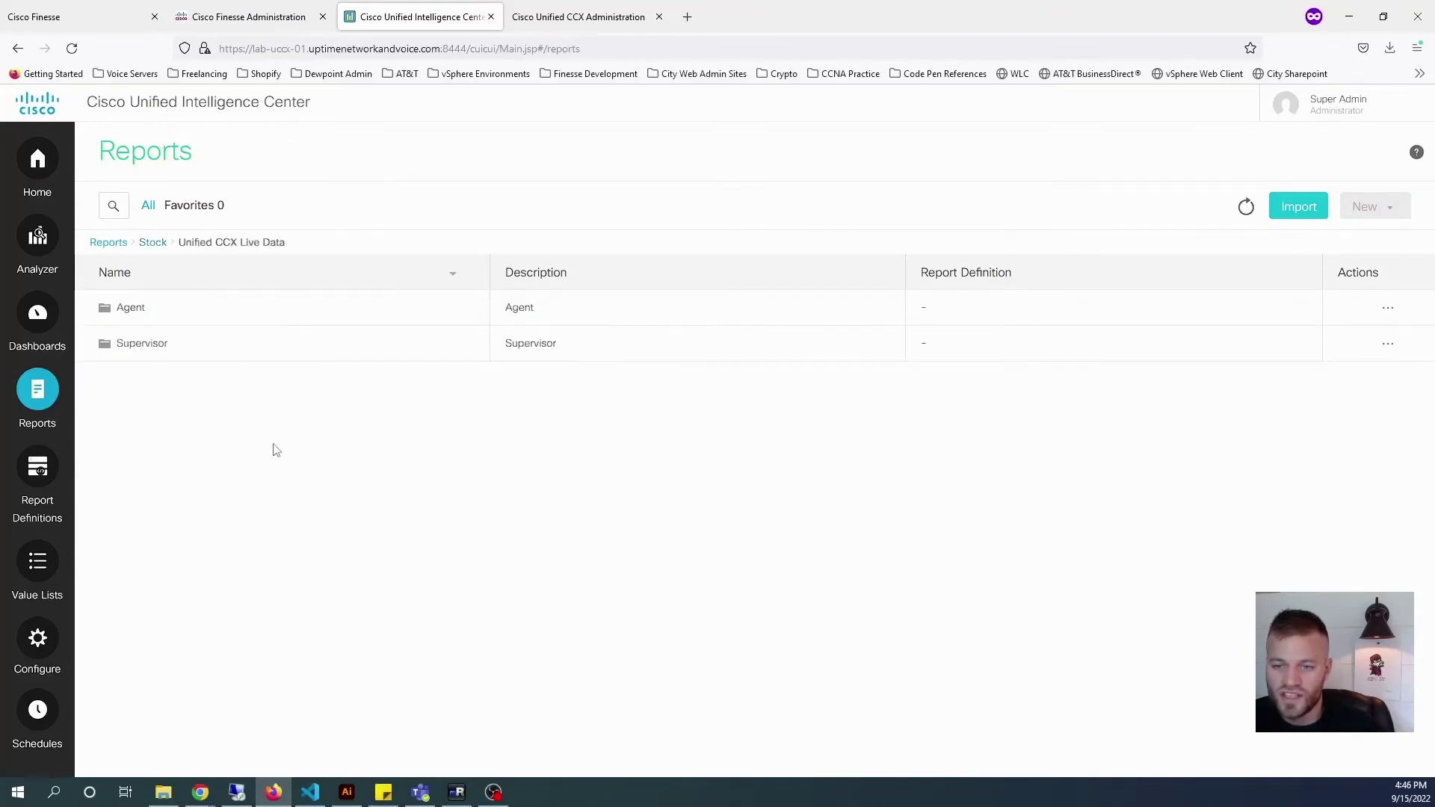
click(156, 344)
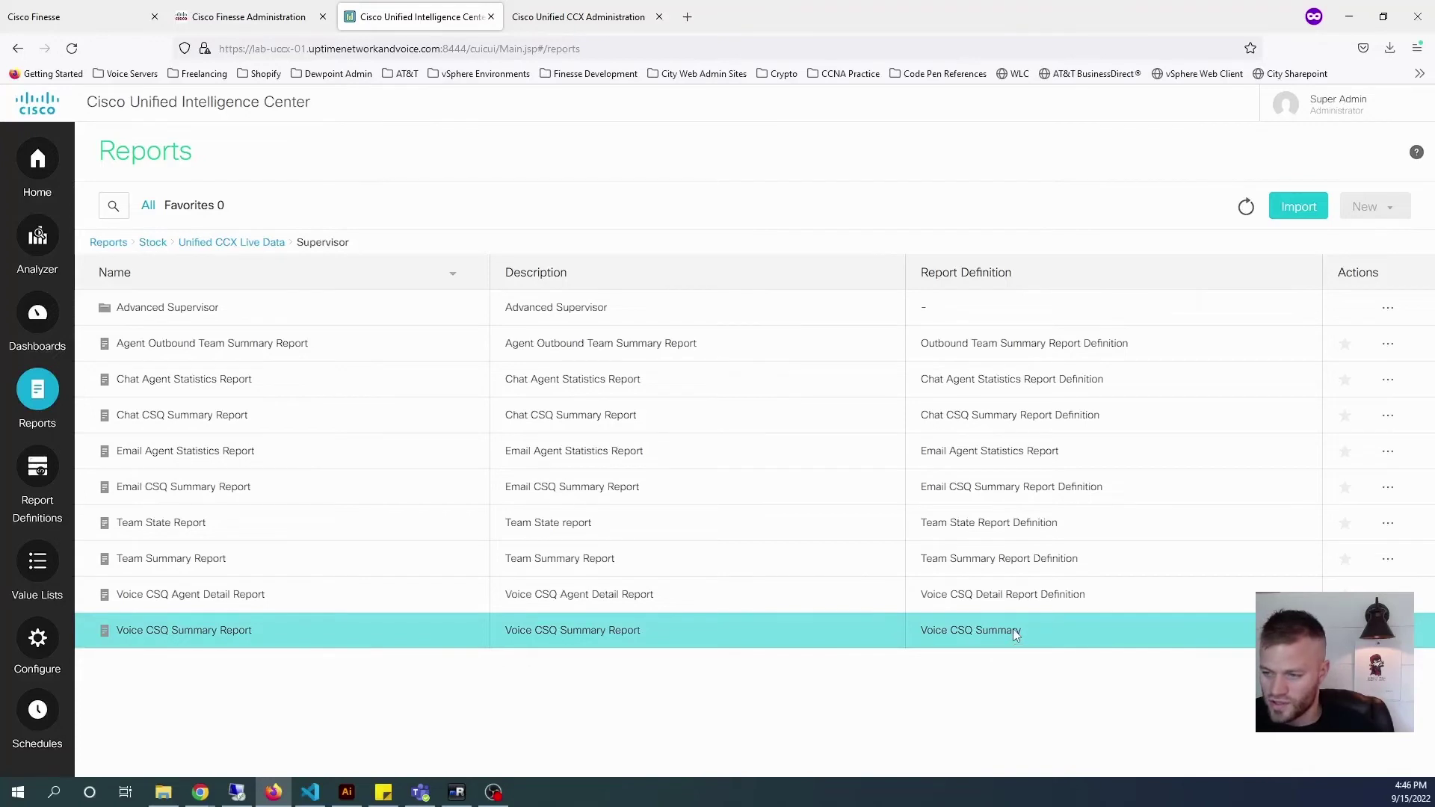
- Save a copy of the Voice CSQ Summary Report as Finesse CSQ Summary in the Finesse Live Reports folder
click(1388, 630)
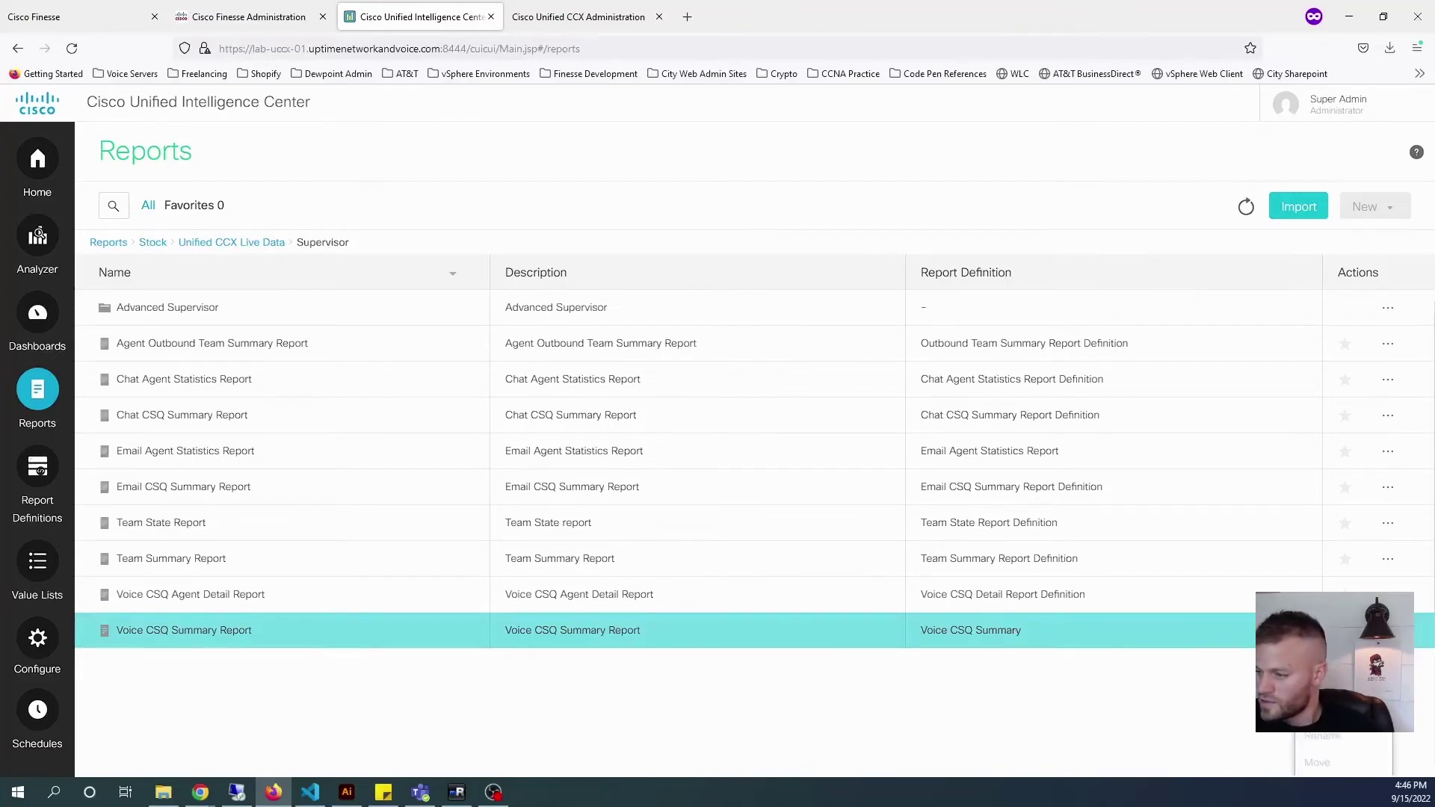
click(1323, 710)
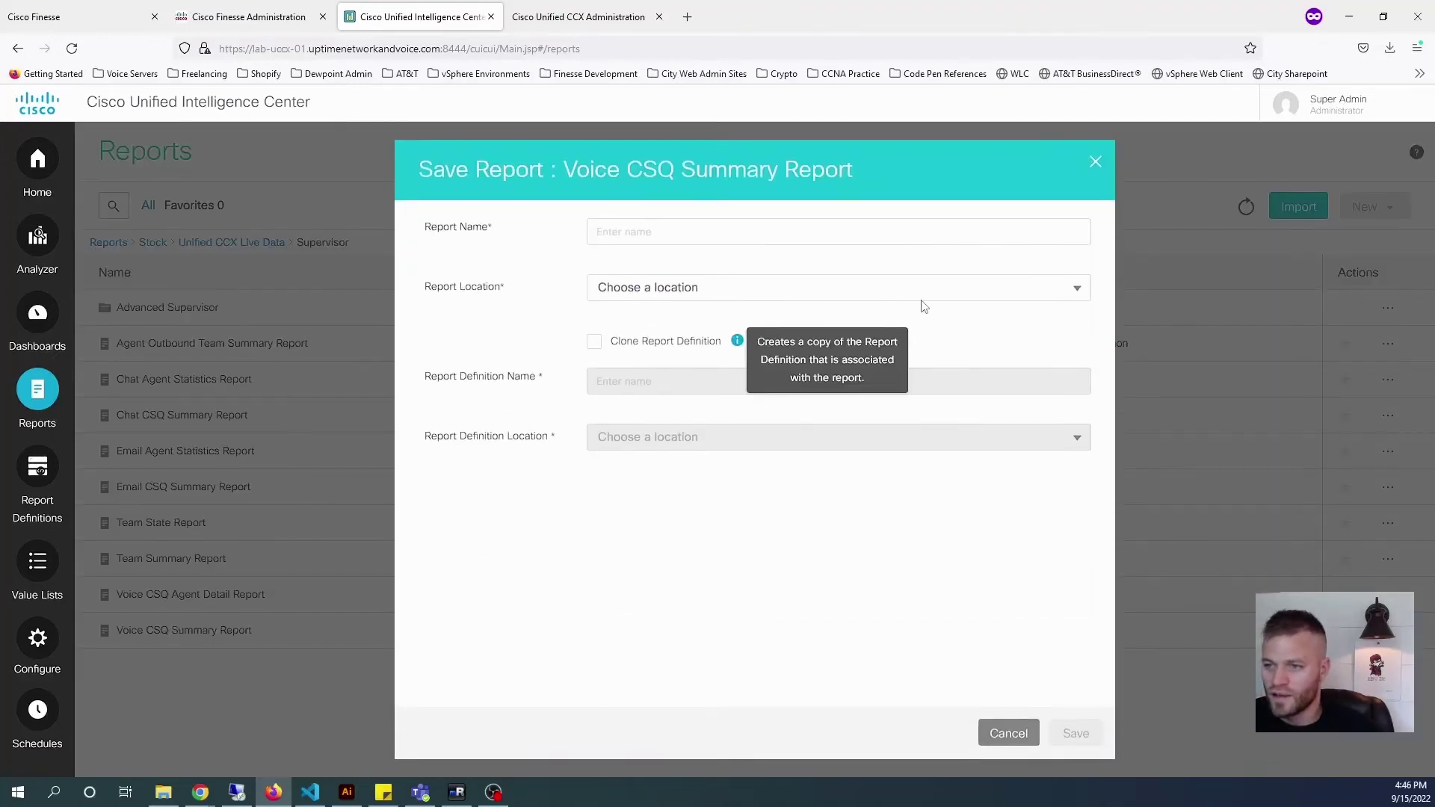
click(1086, 300)
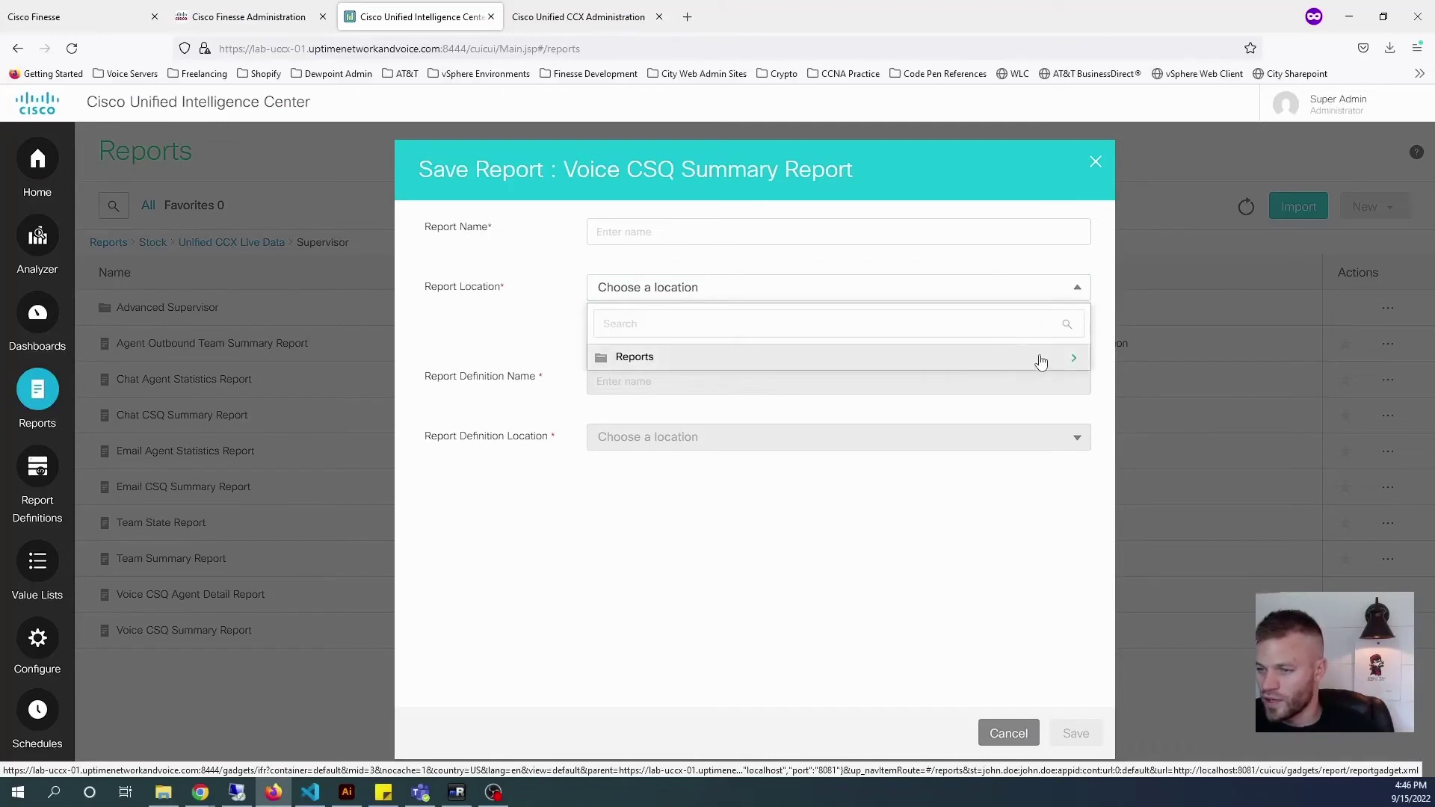
click(995, 359)
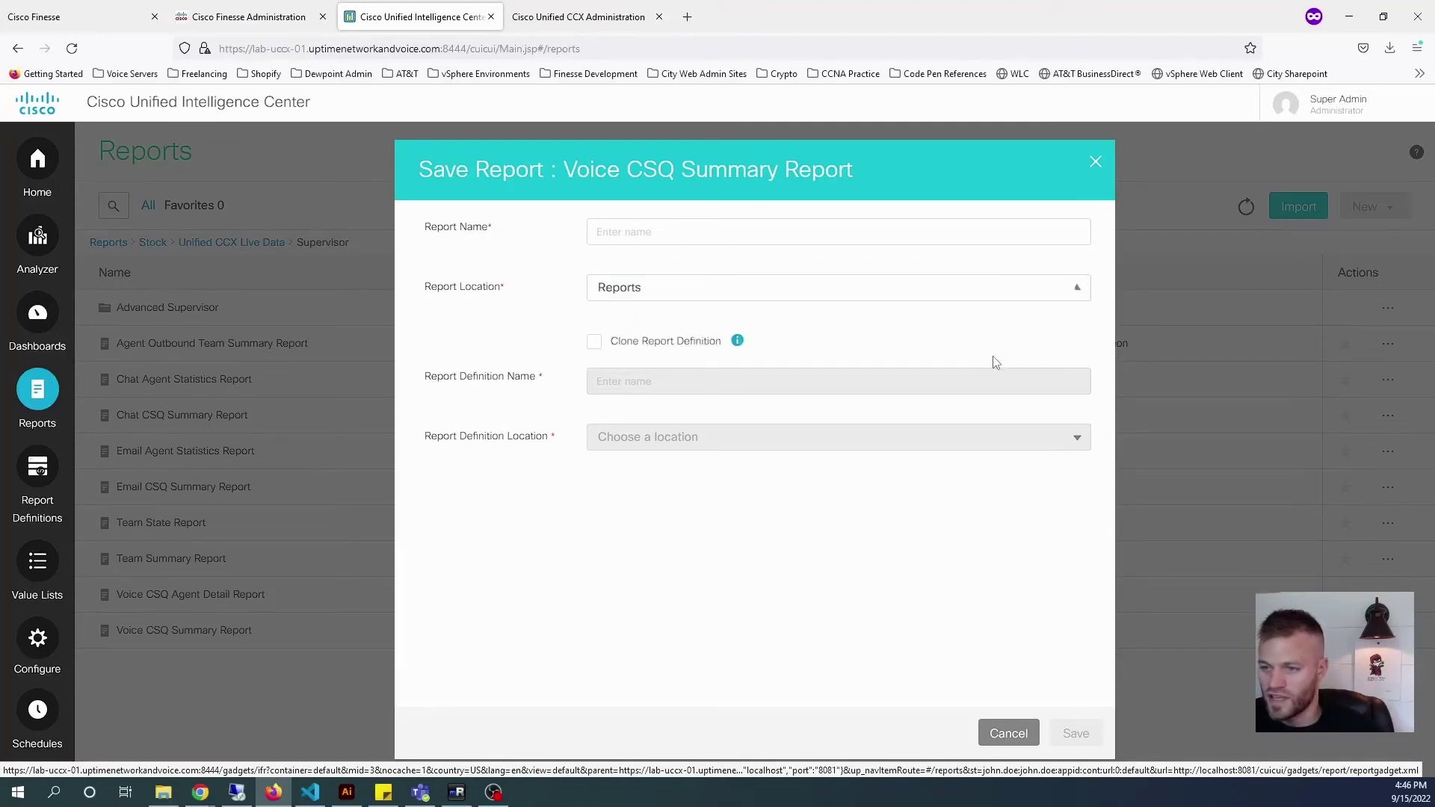
click(1079, 290)
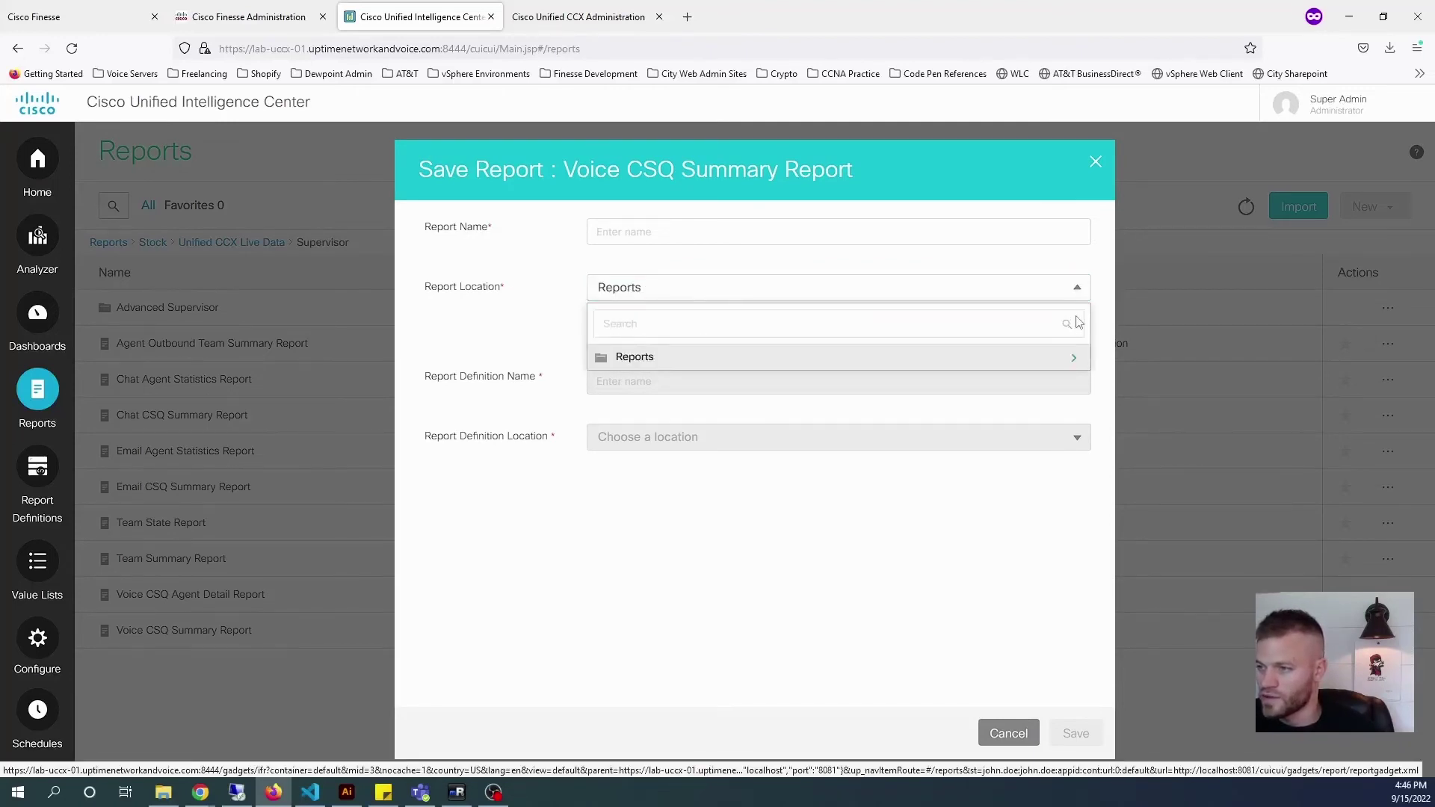
click(1076, 363)
click(833, 384)
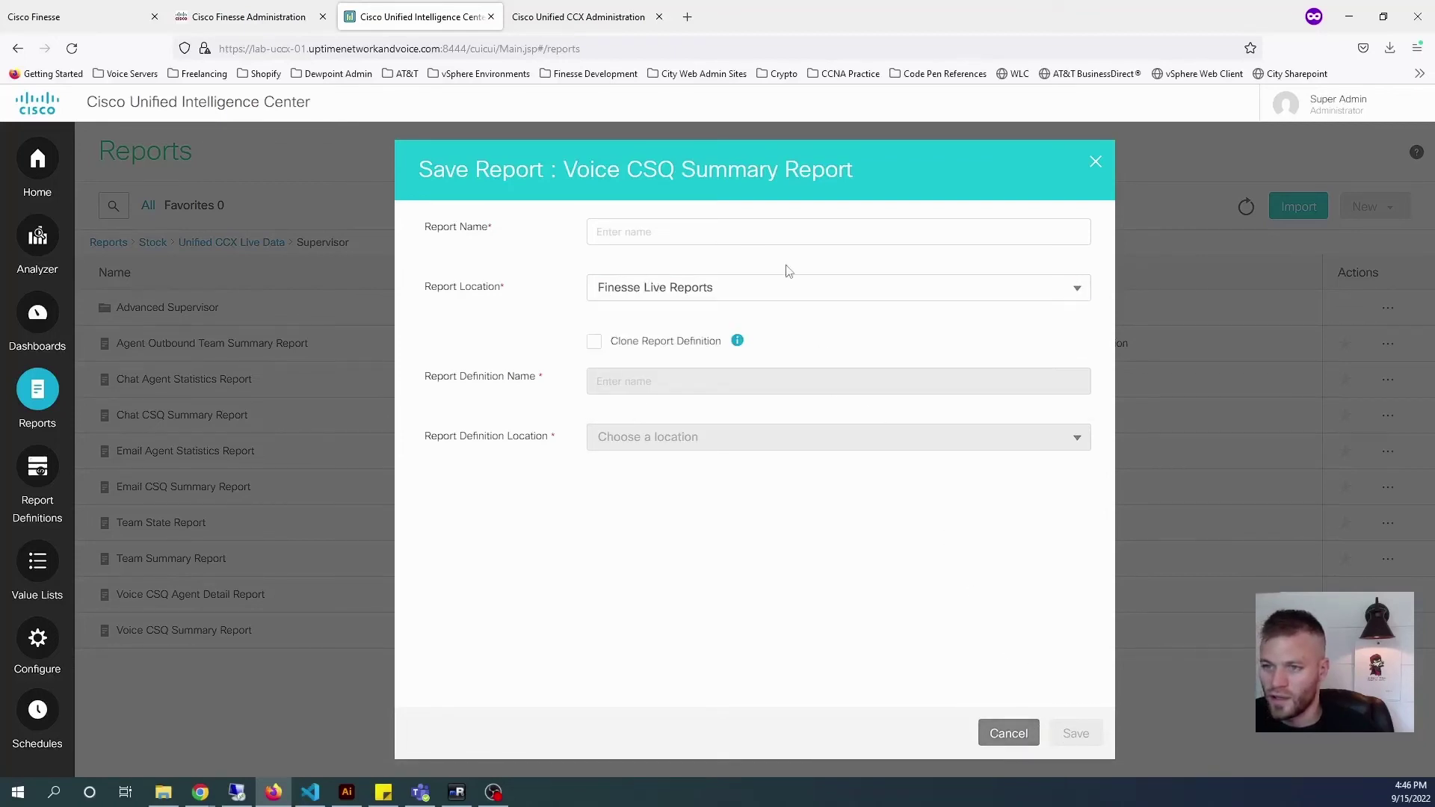
click(773, 224)
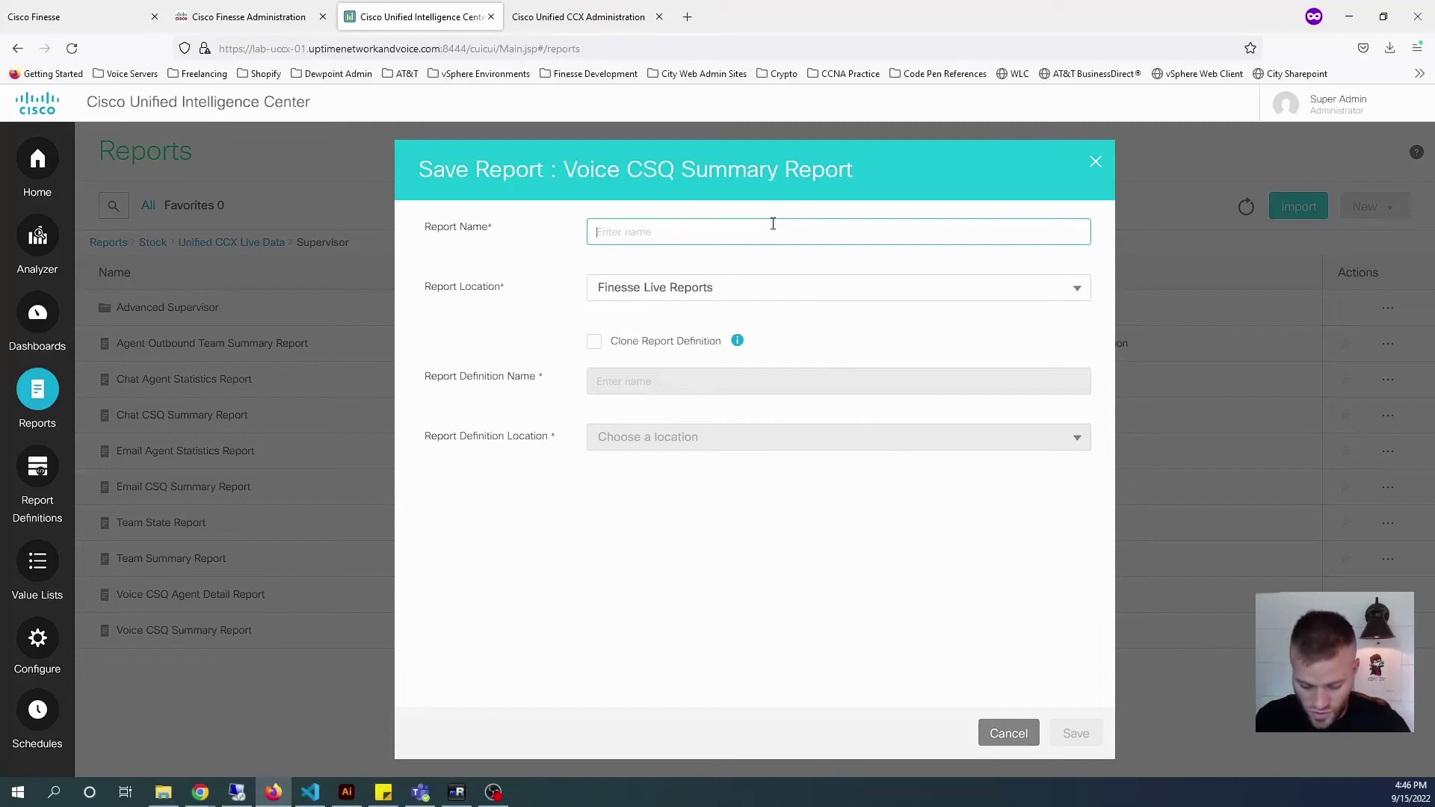
text(Finesse CSQ Summary)
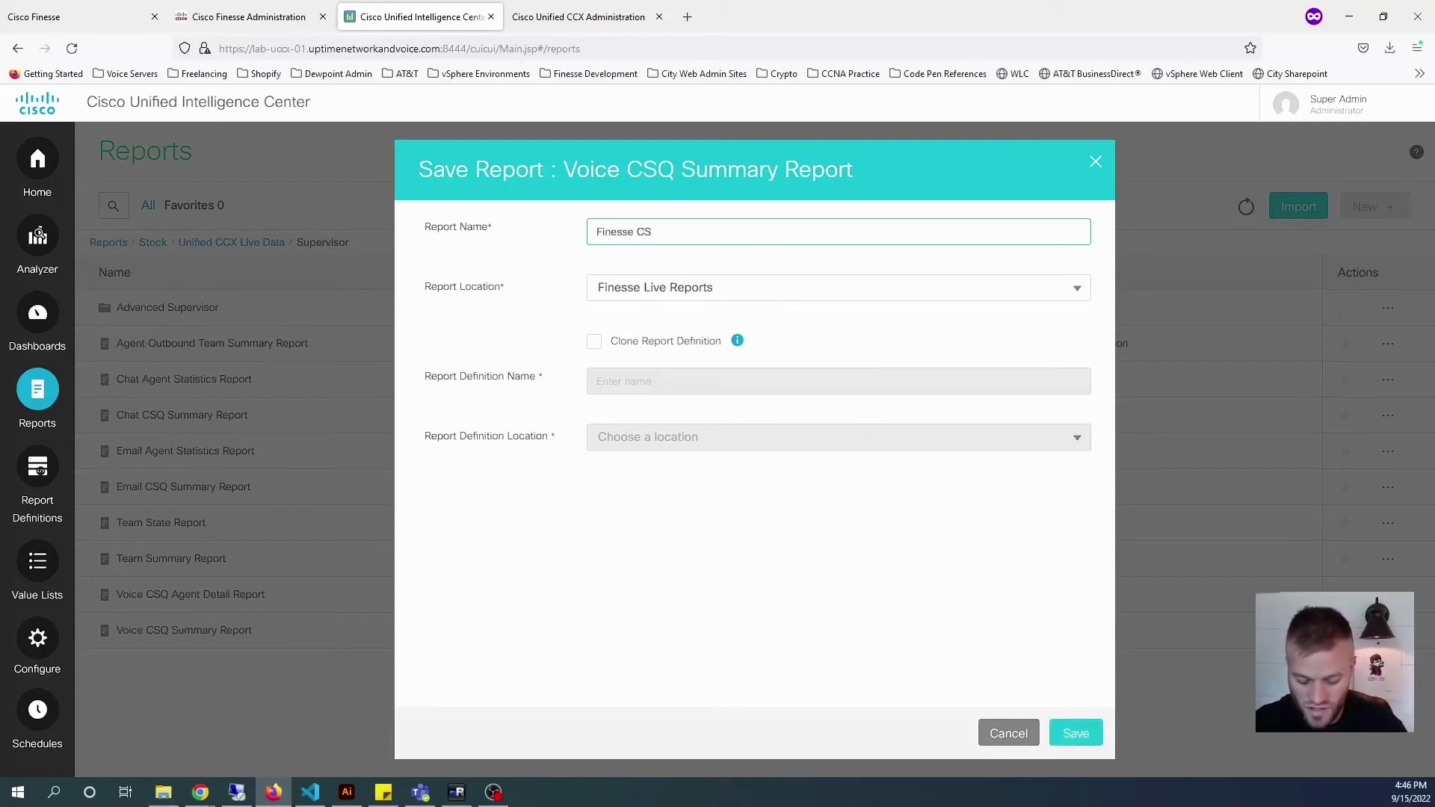
click(1081, 740)
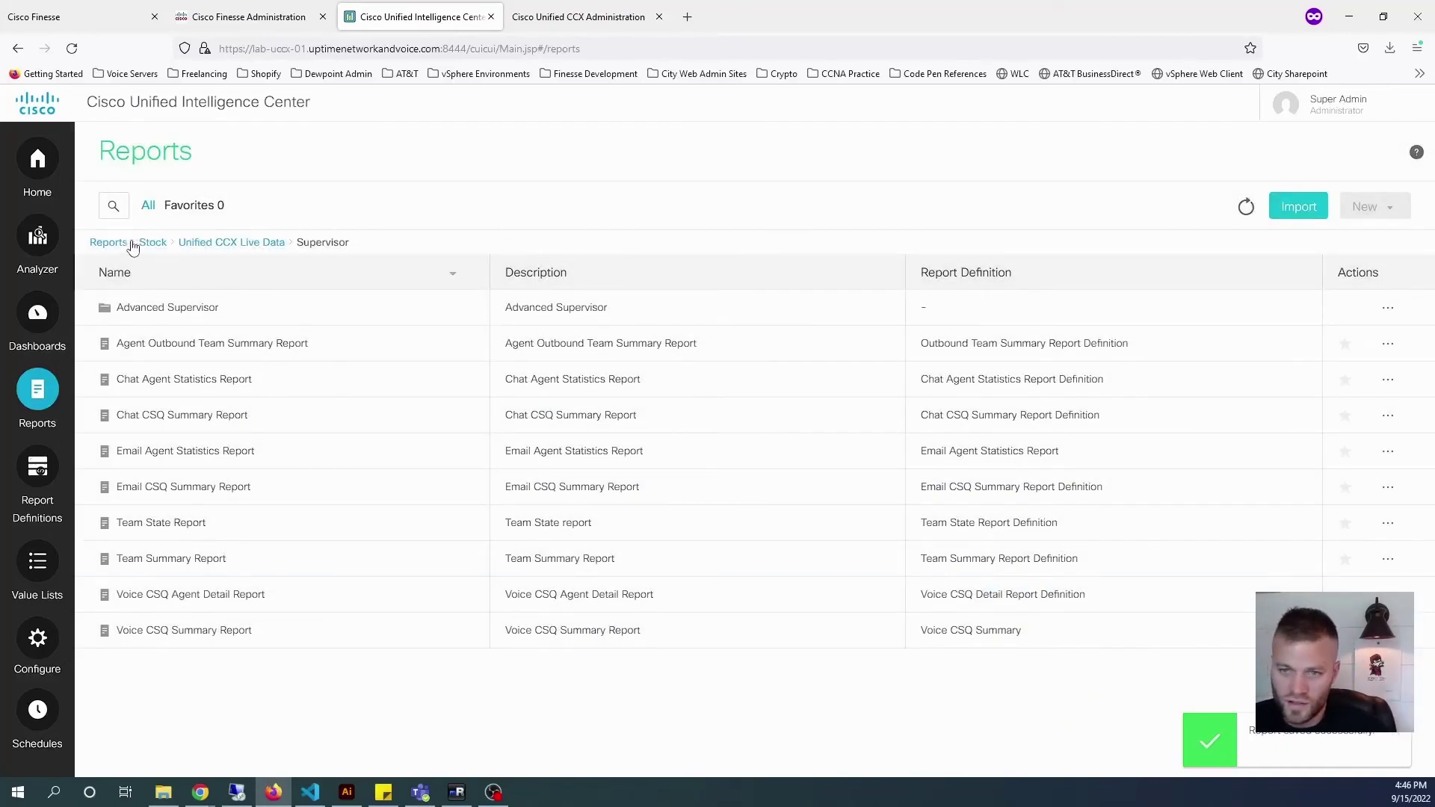
- Run the Finesse CSQ Summary report for the courtesyCallback and CustomerService queues without field filters, review its columns, and close it
click(110, 243)
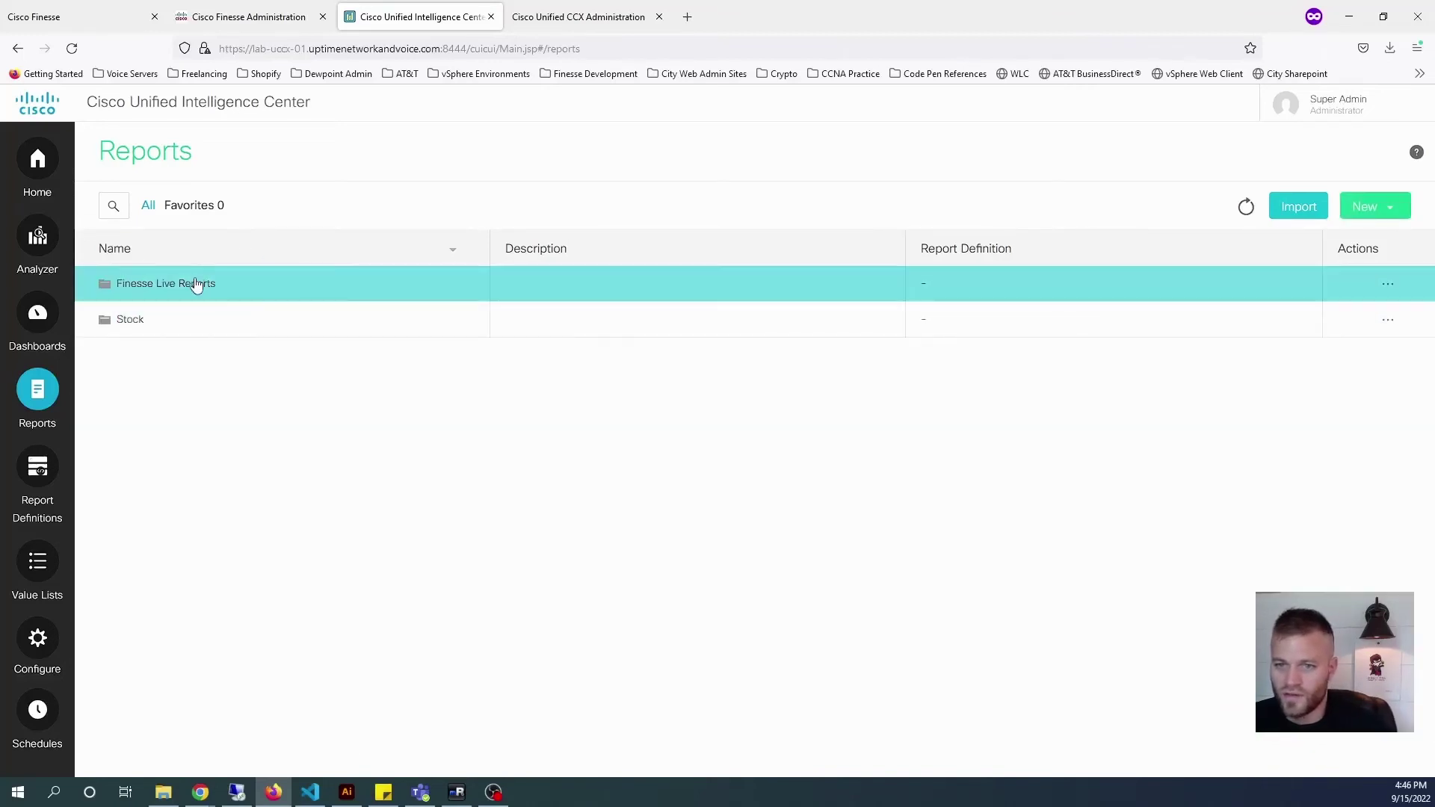
click(197, 285)
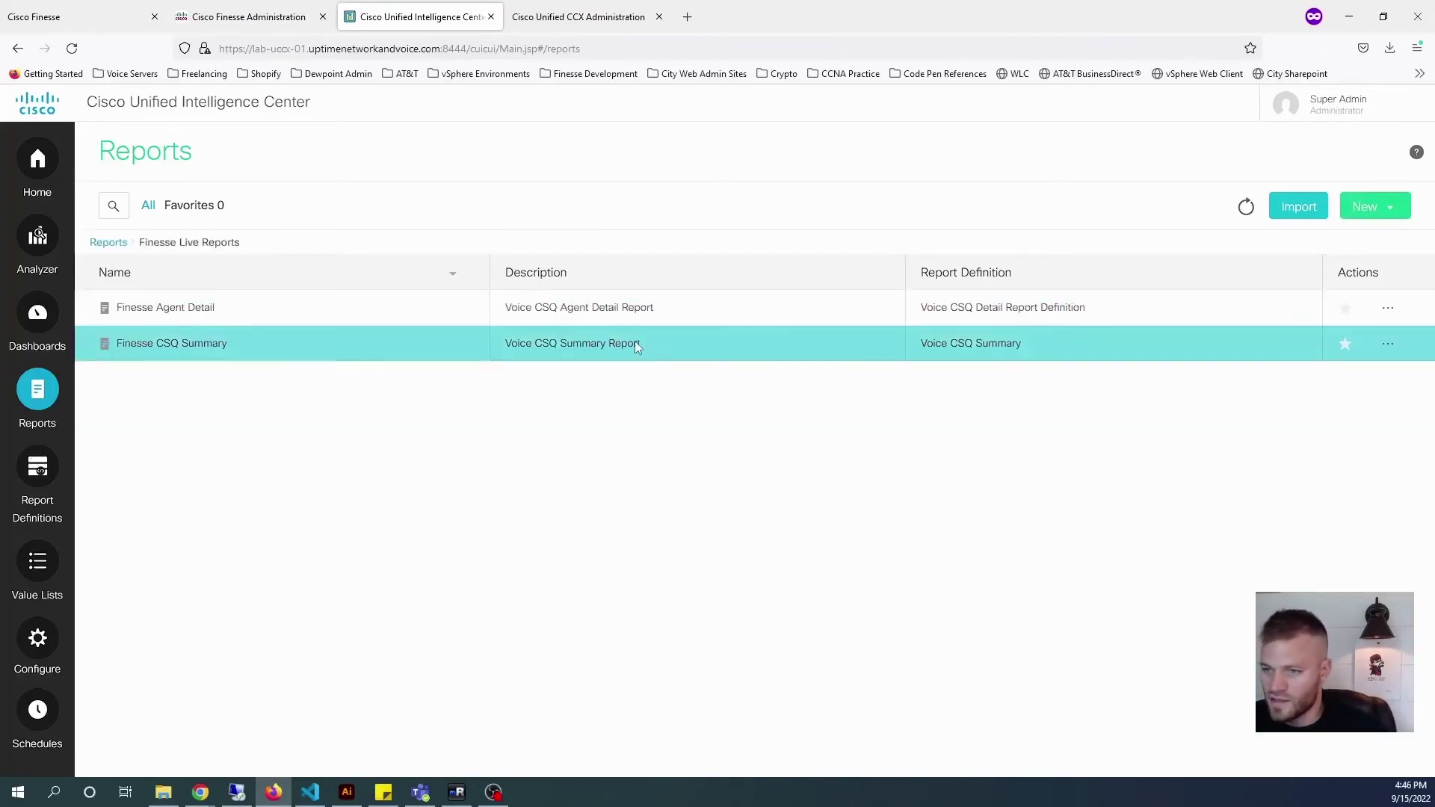
click(197, 353)
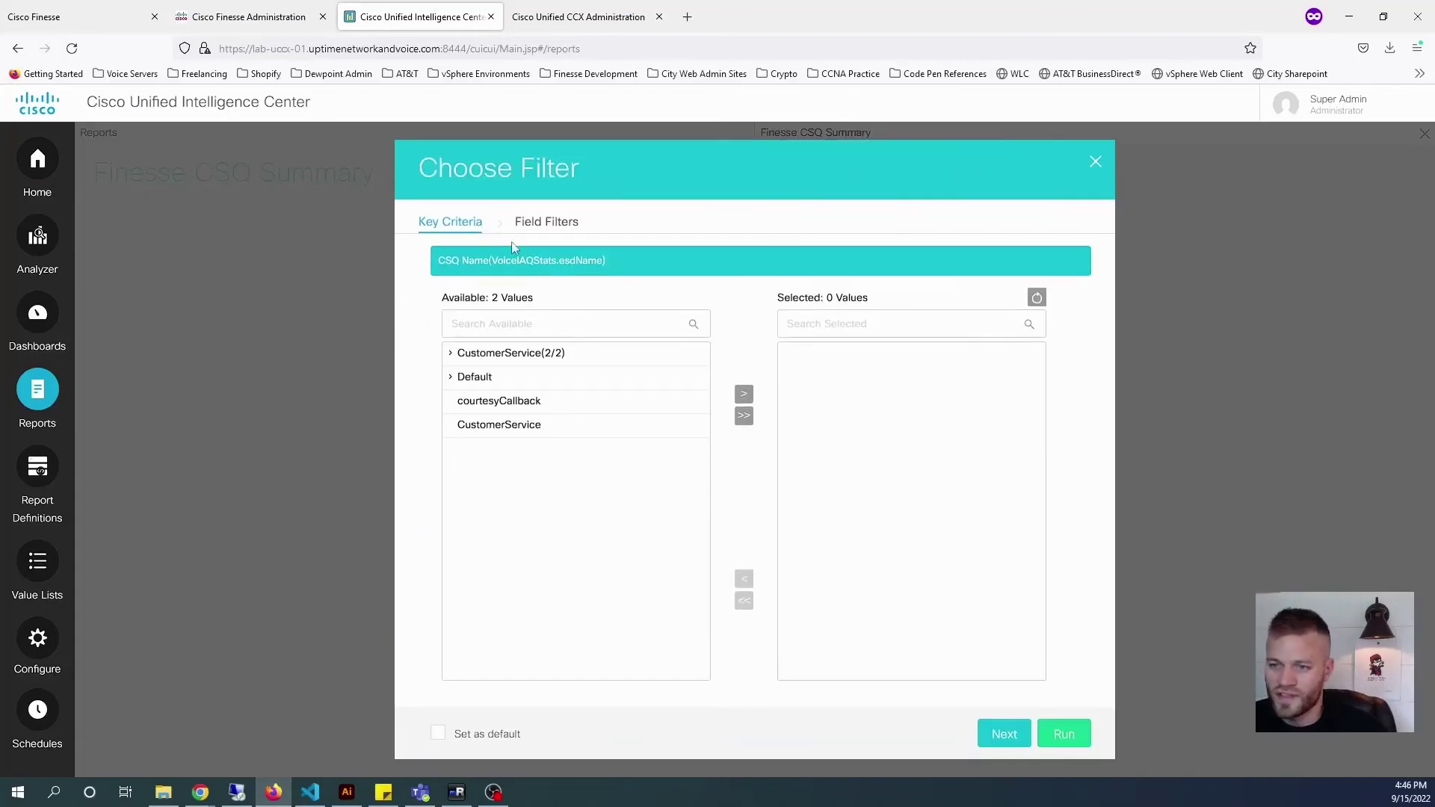
click(592, 359)
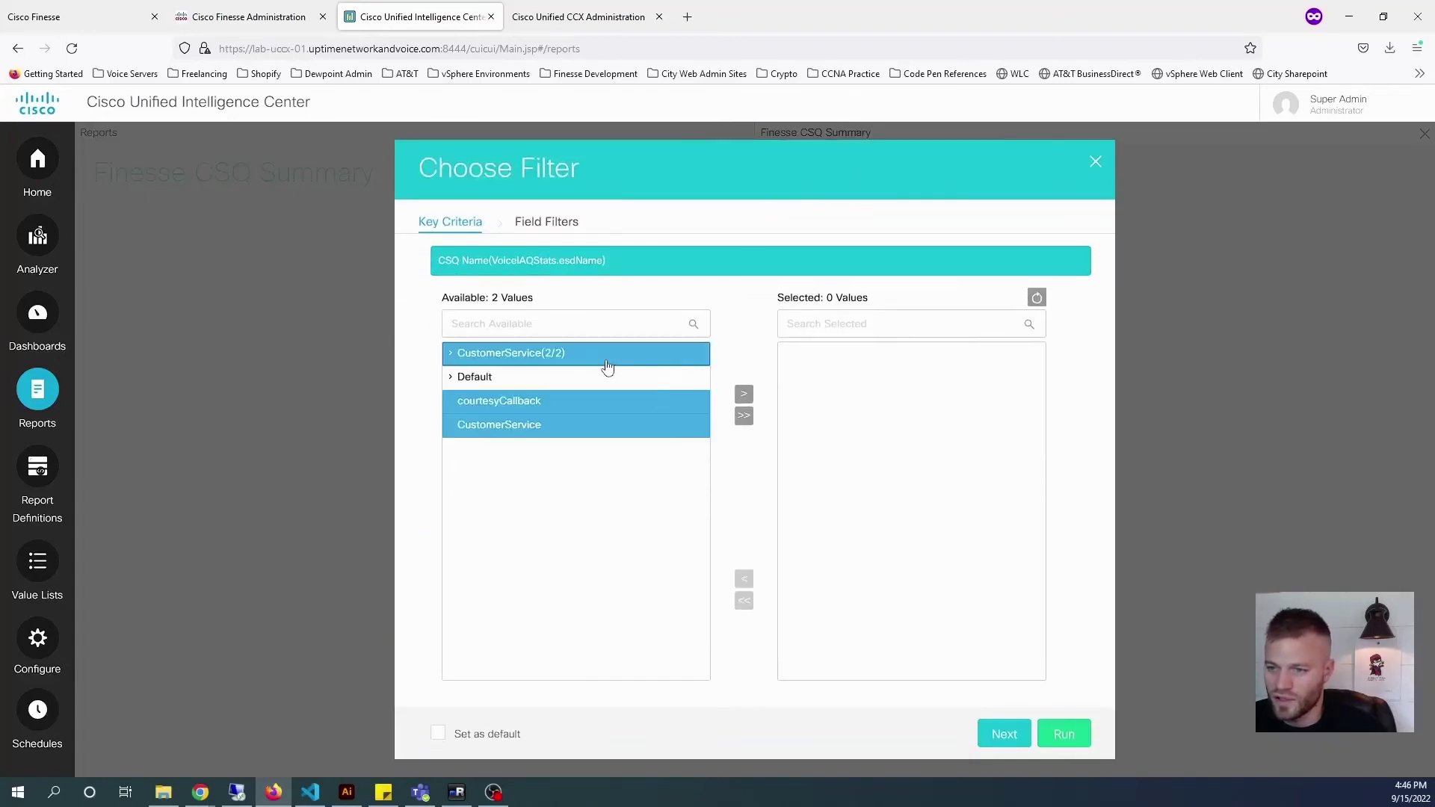
click(744, 394)
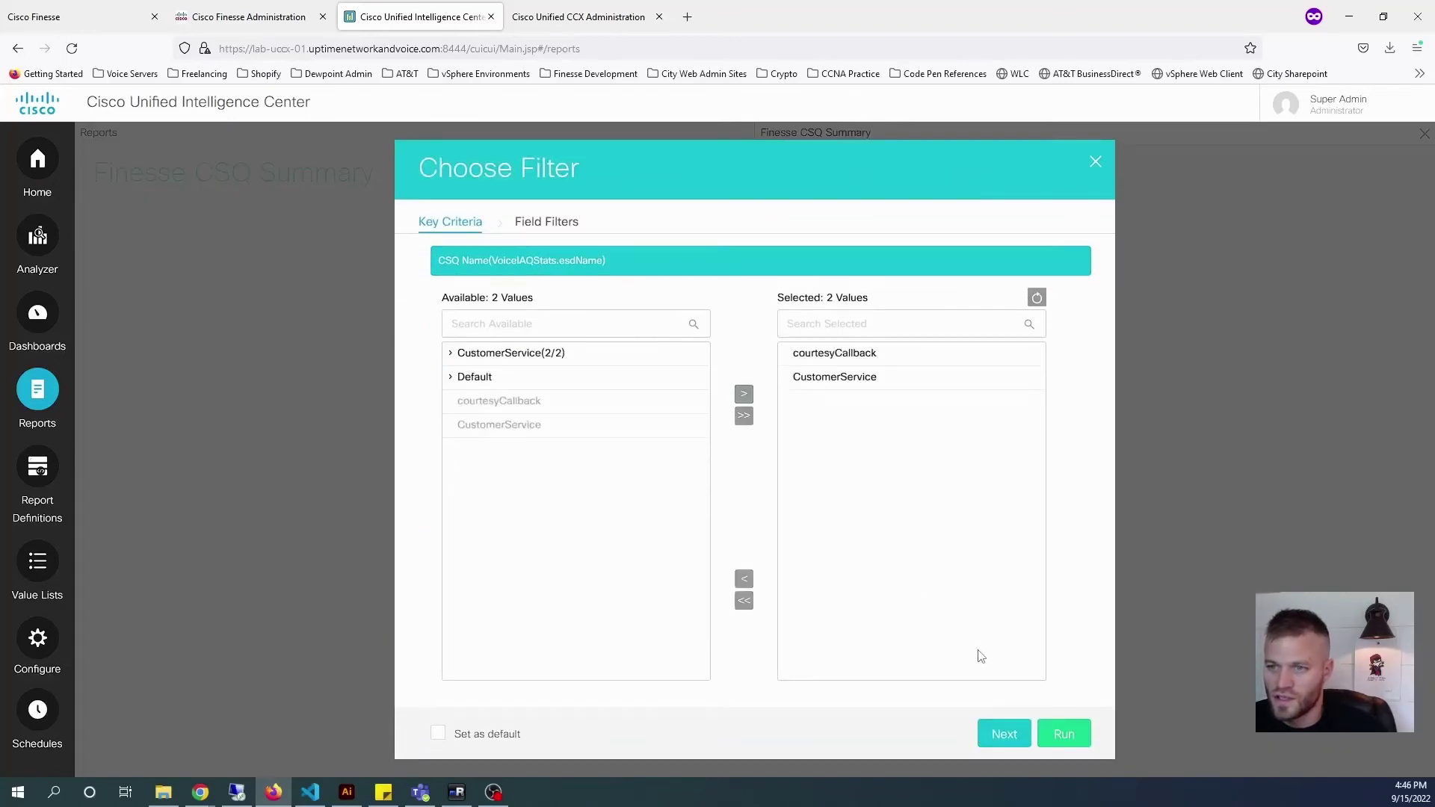
click(1005, 735)
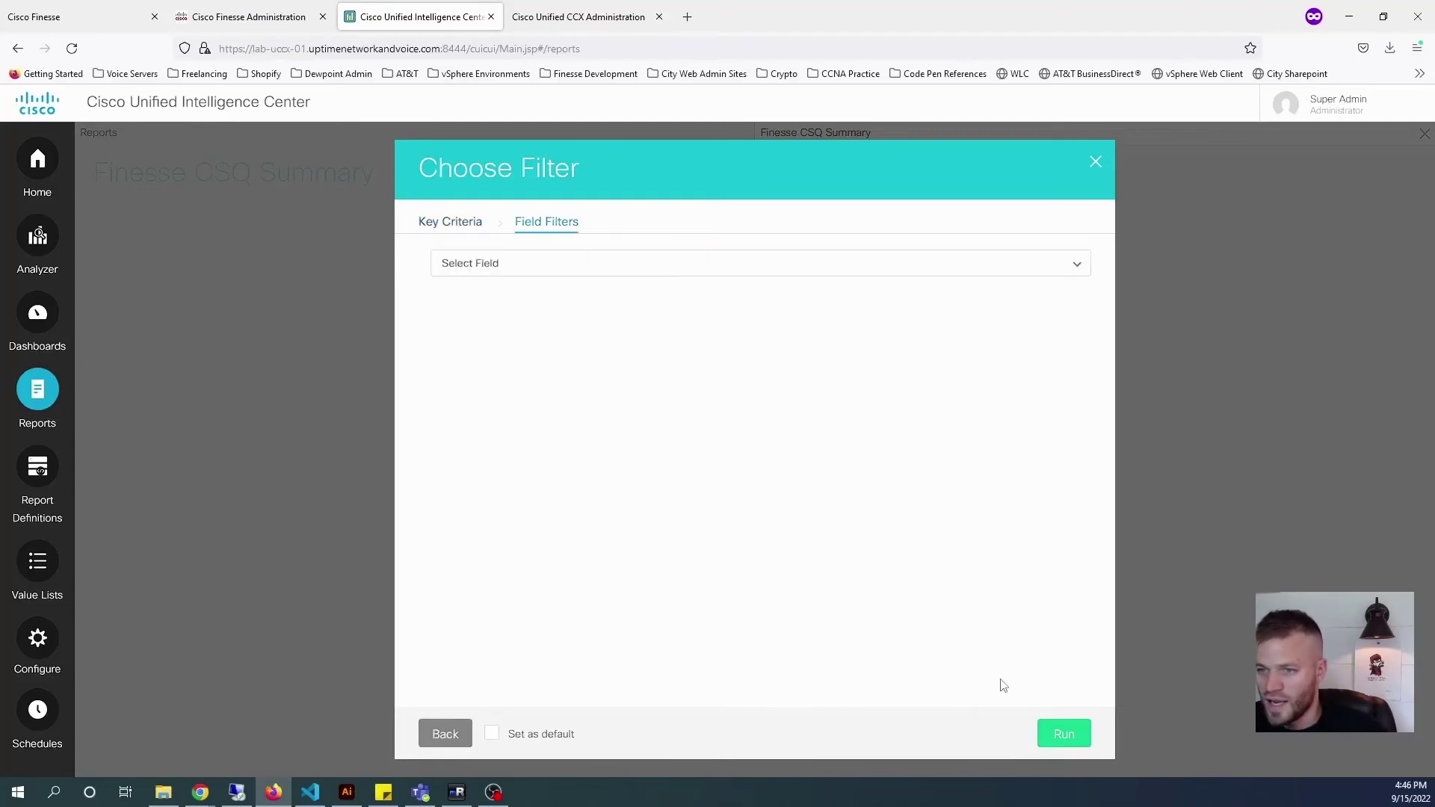
click(1077, 264)
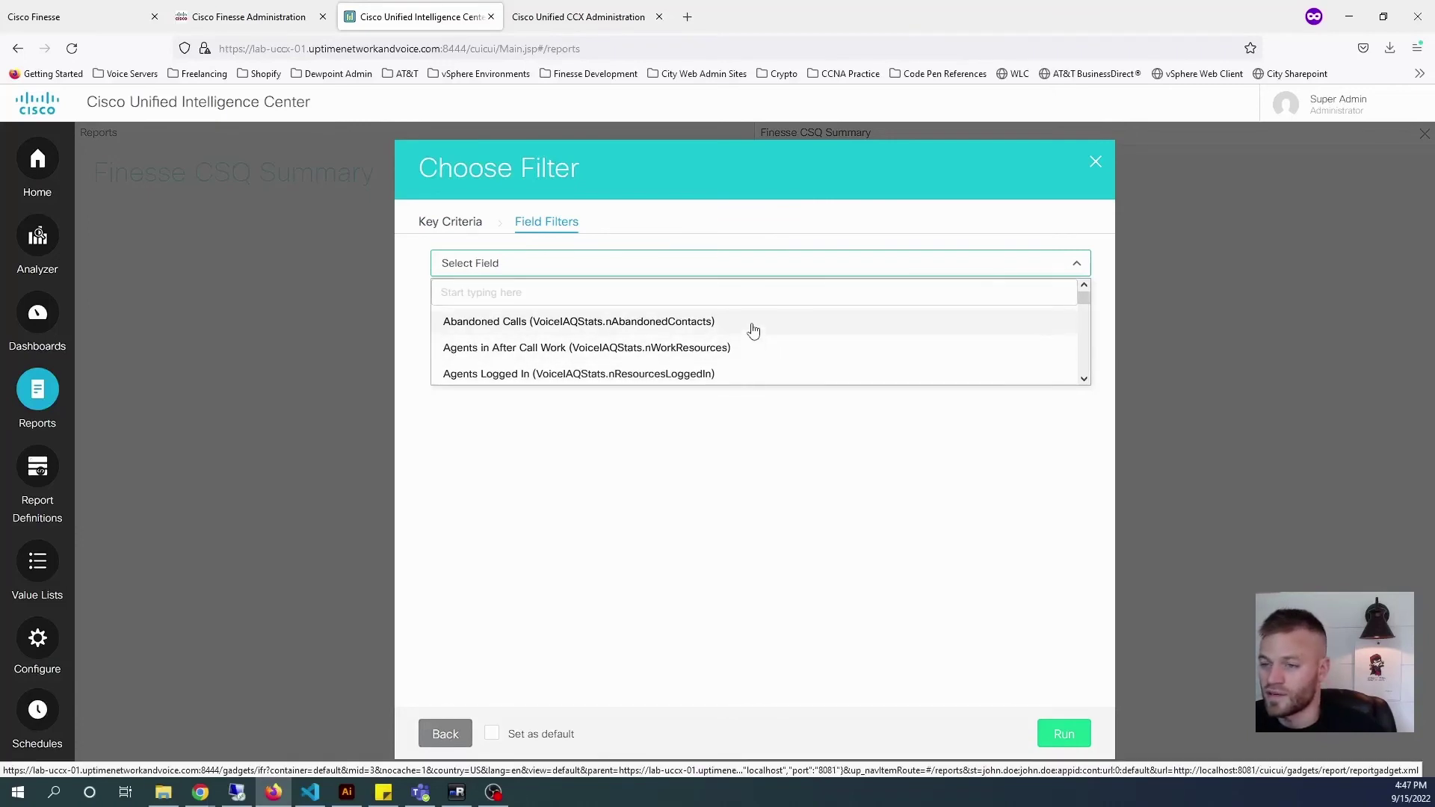
click(845, 494)
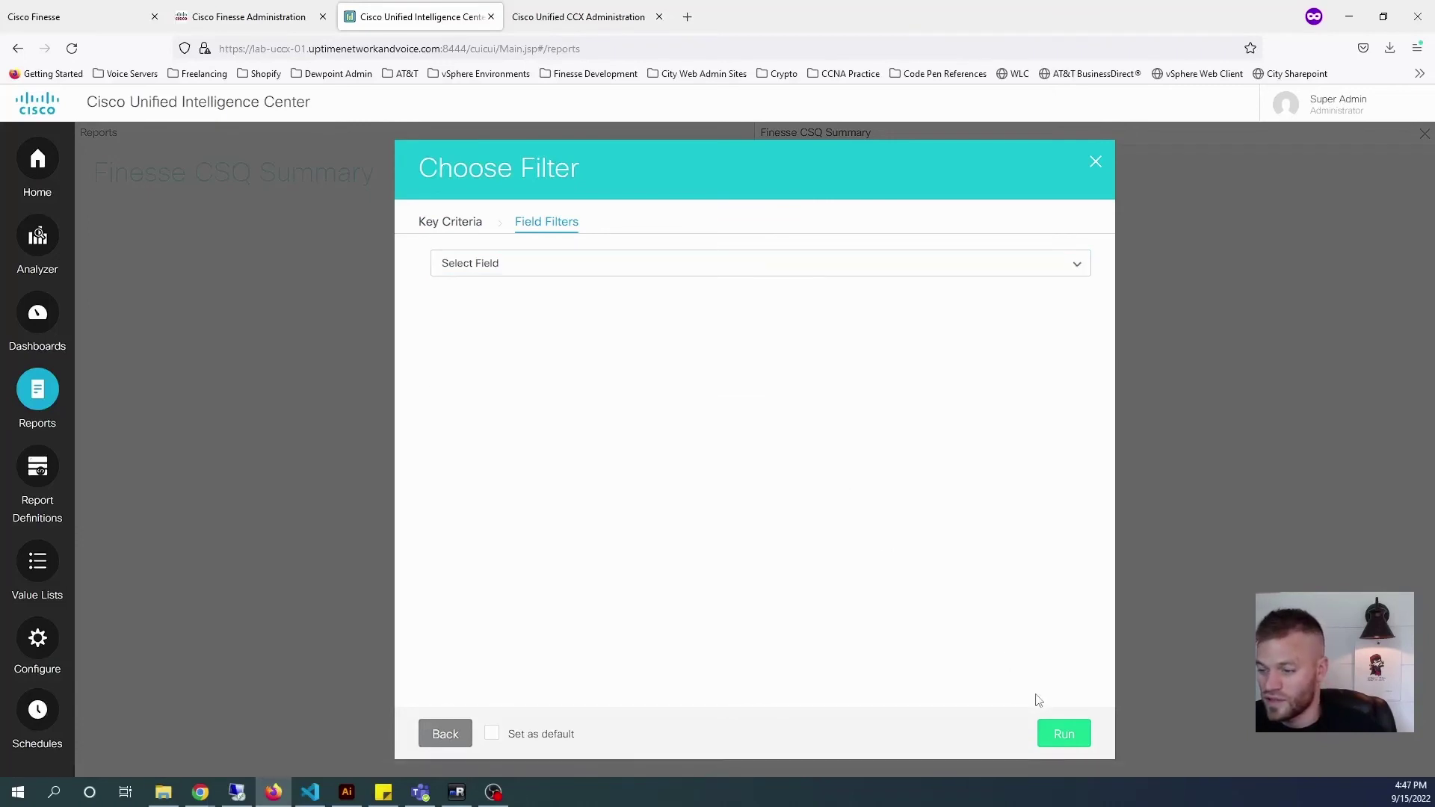
click(1063, 735)
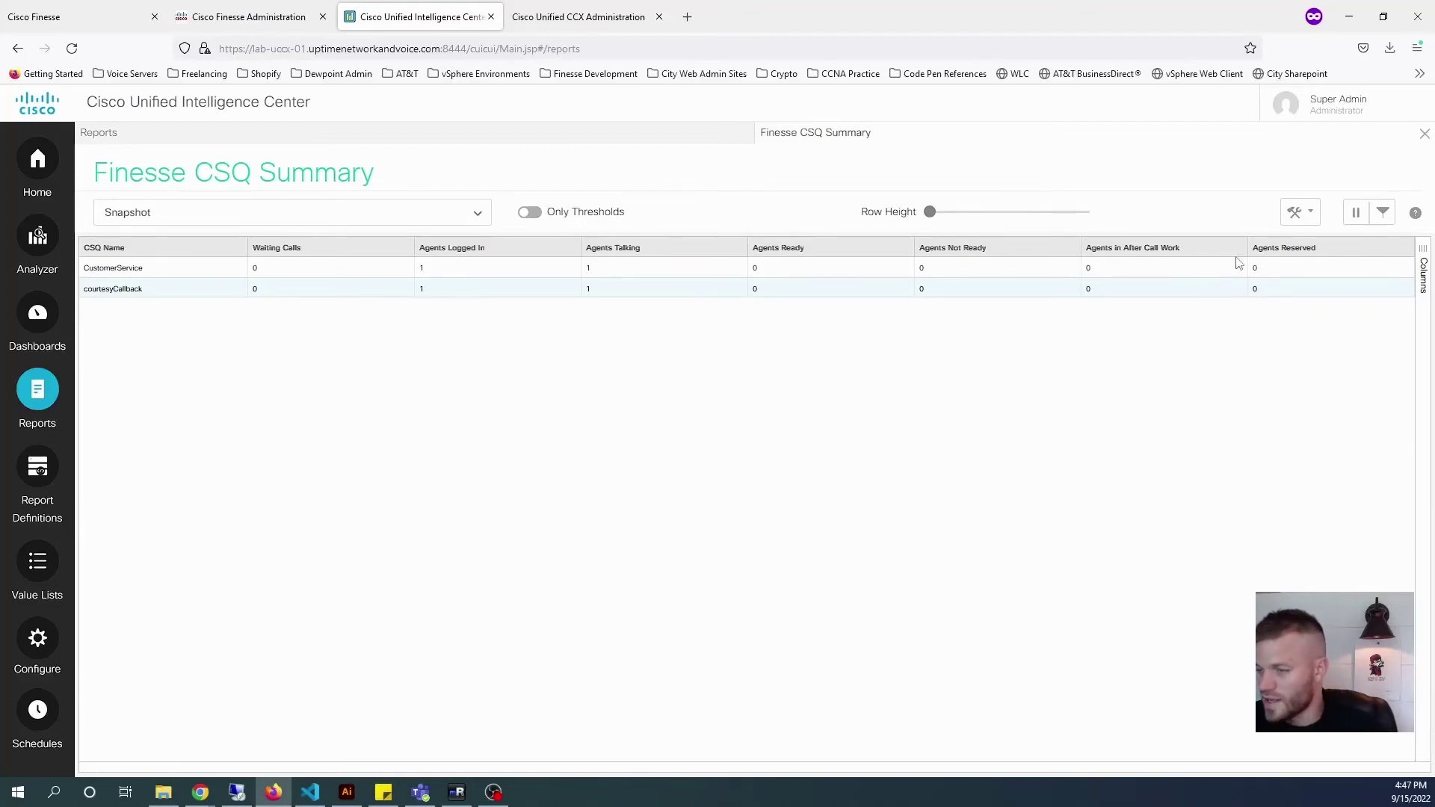
click(1425, 135)
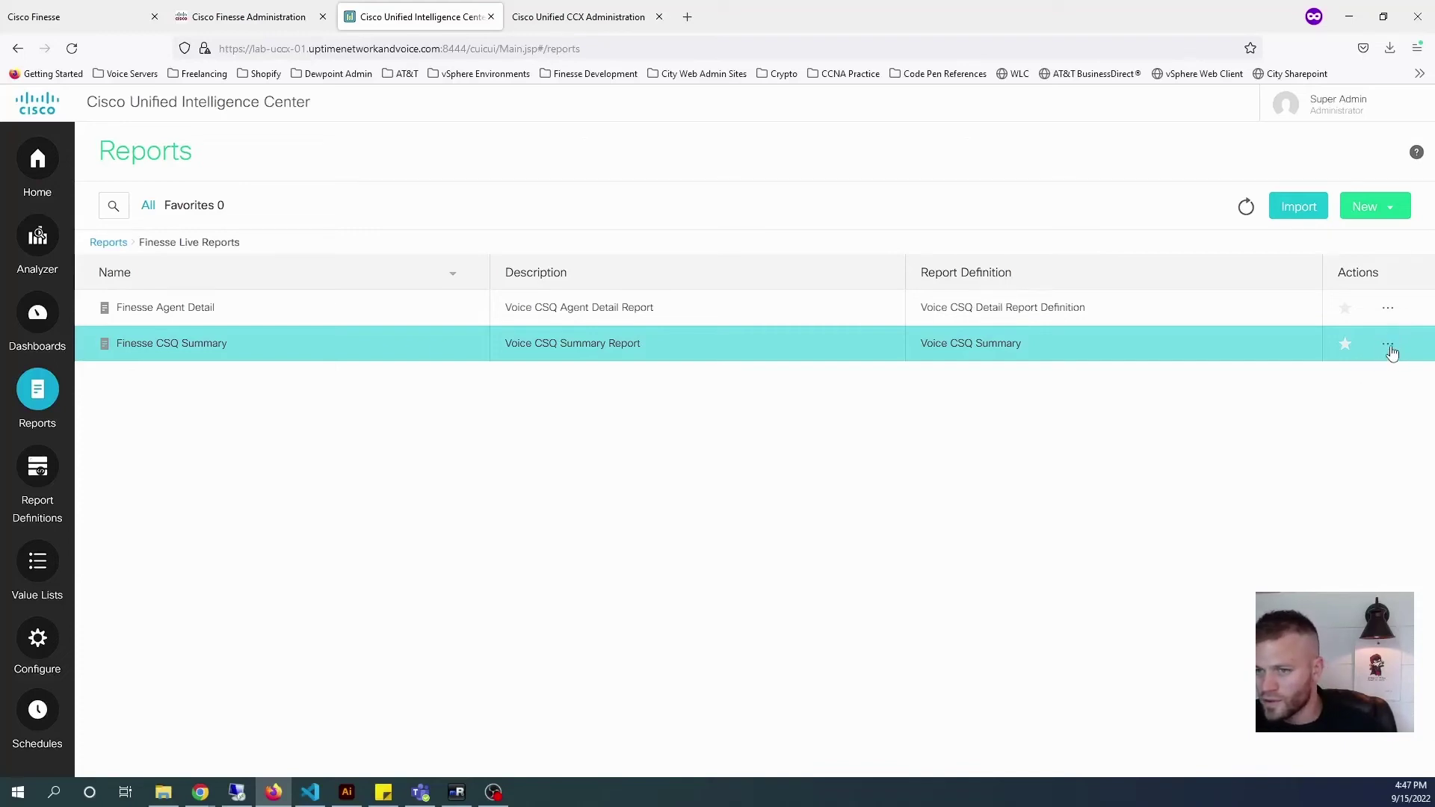
- Edit the Finesse CSQ Summary report and make Since Midnight its default view
click(1388, 346)
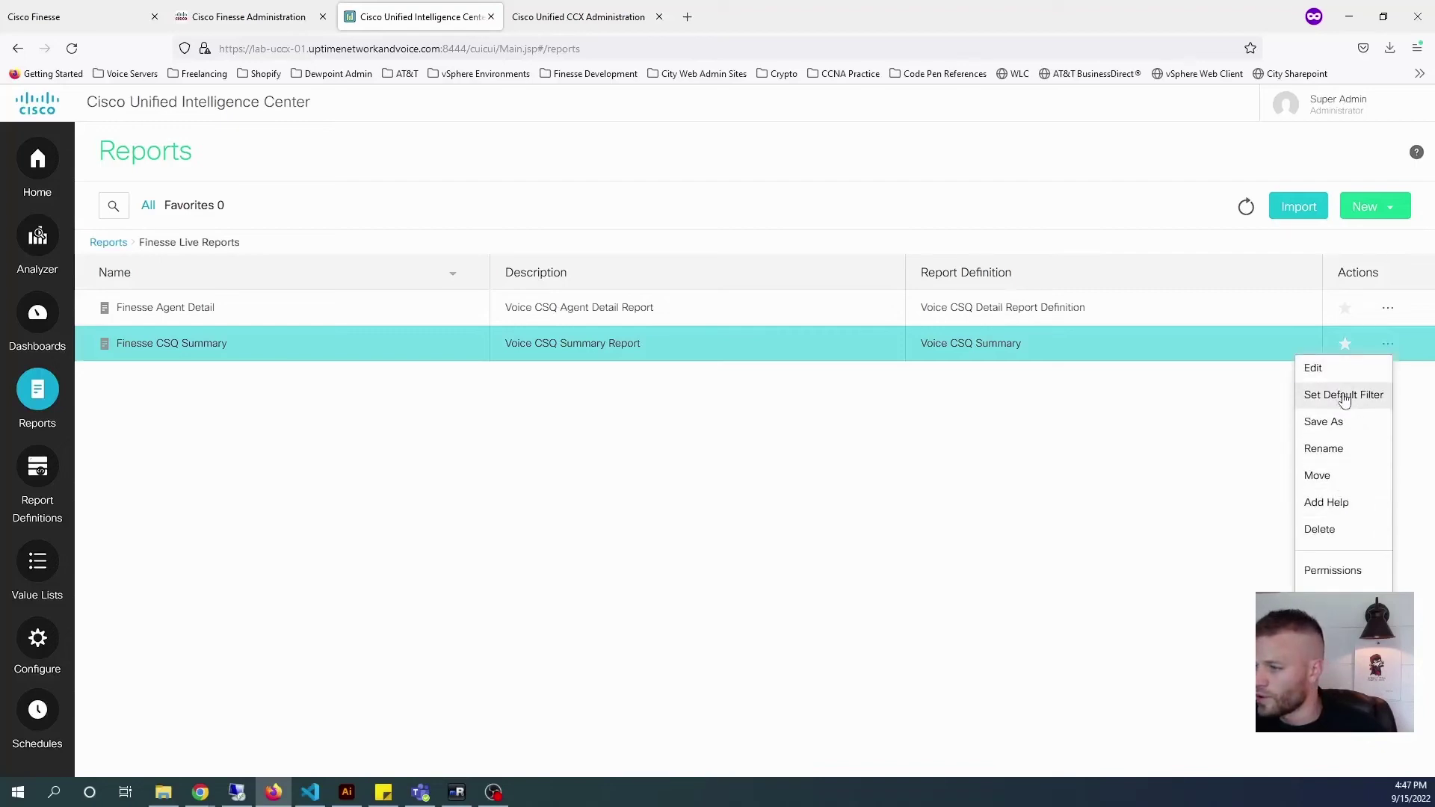
click(1317, 369)
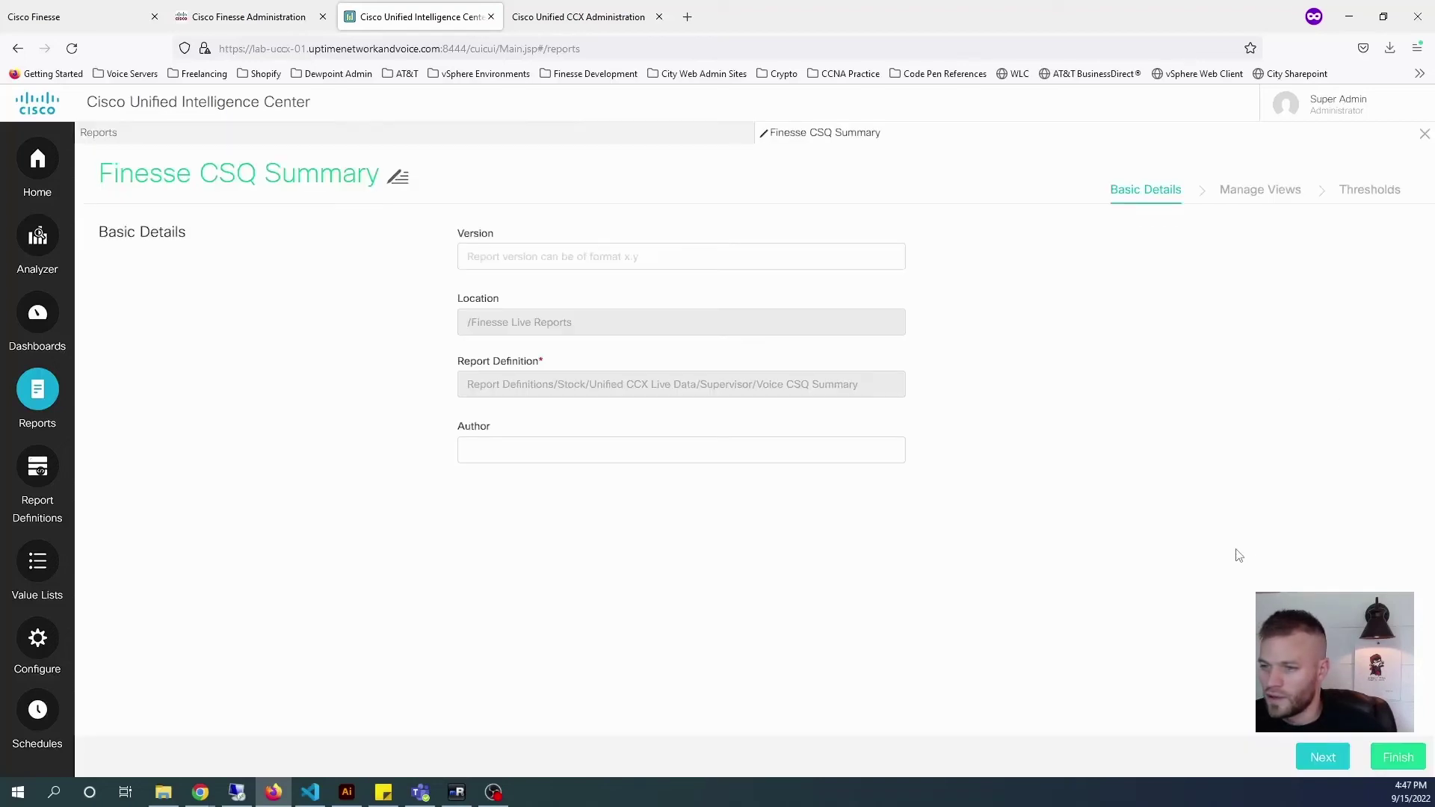
click(1323, 758)
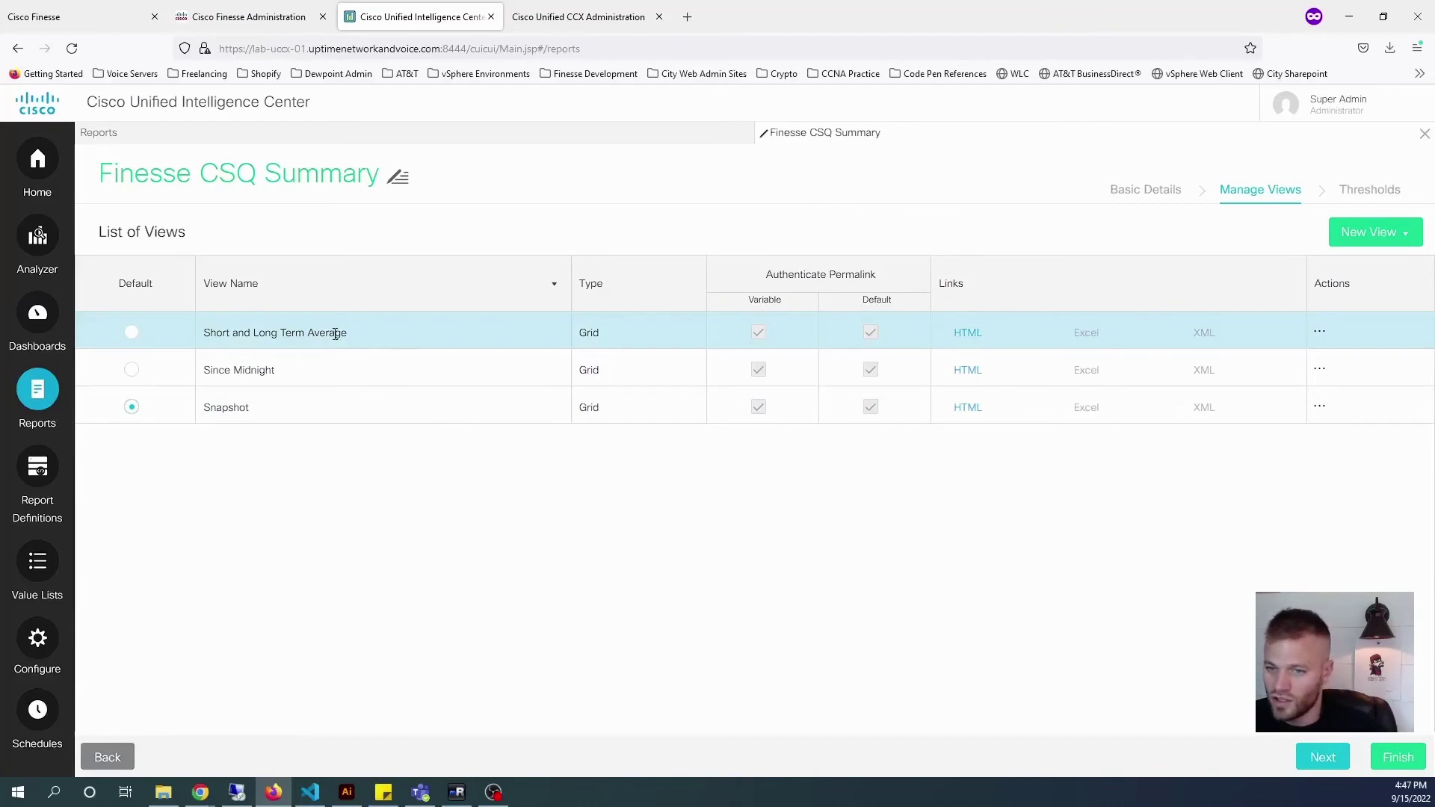
click(132, 370)
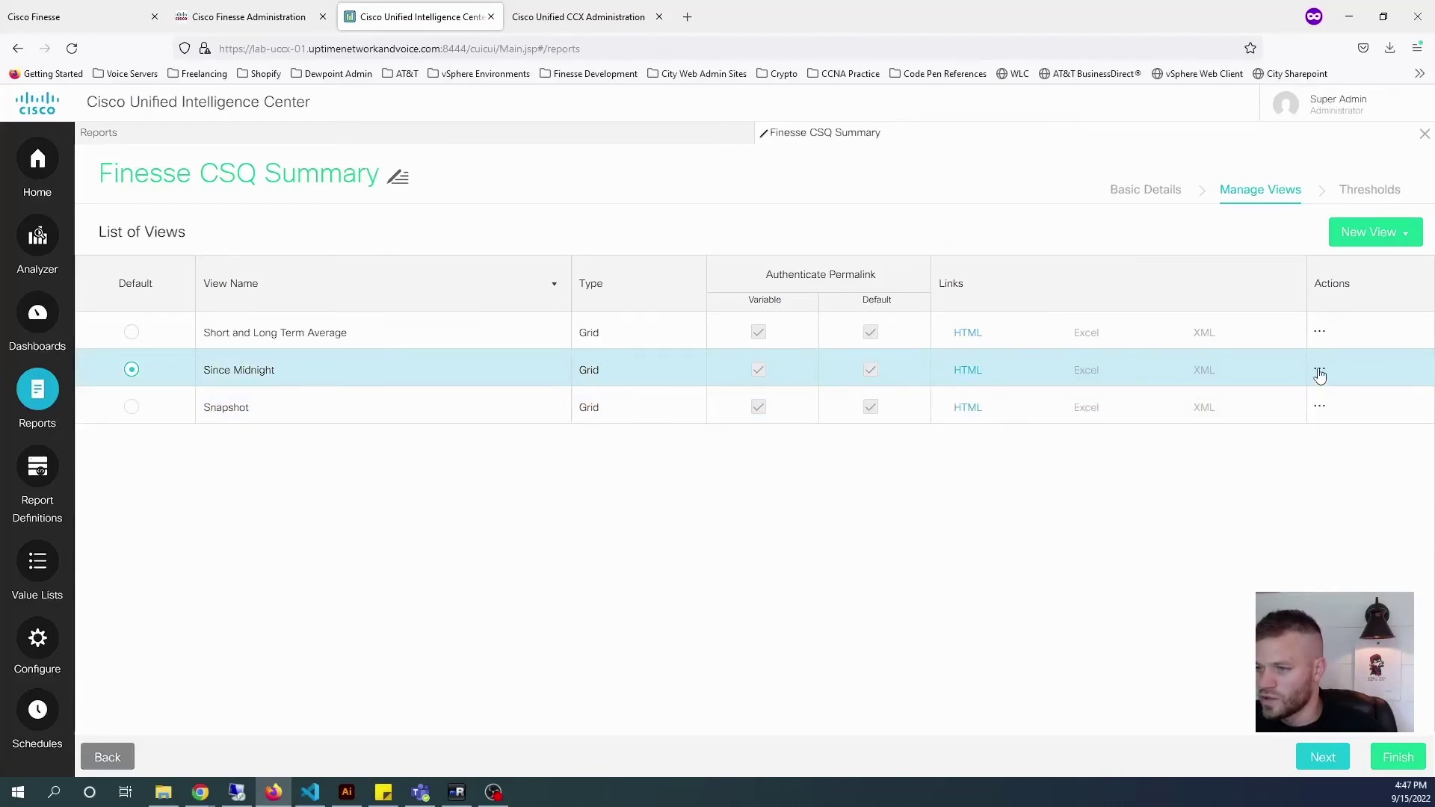
- Edit the Since Midnight view and add the Agents Ready and Agents Talking fields to its selected values
click(1320, 374)
click(1348, 395)
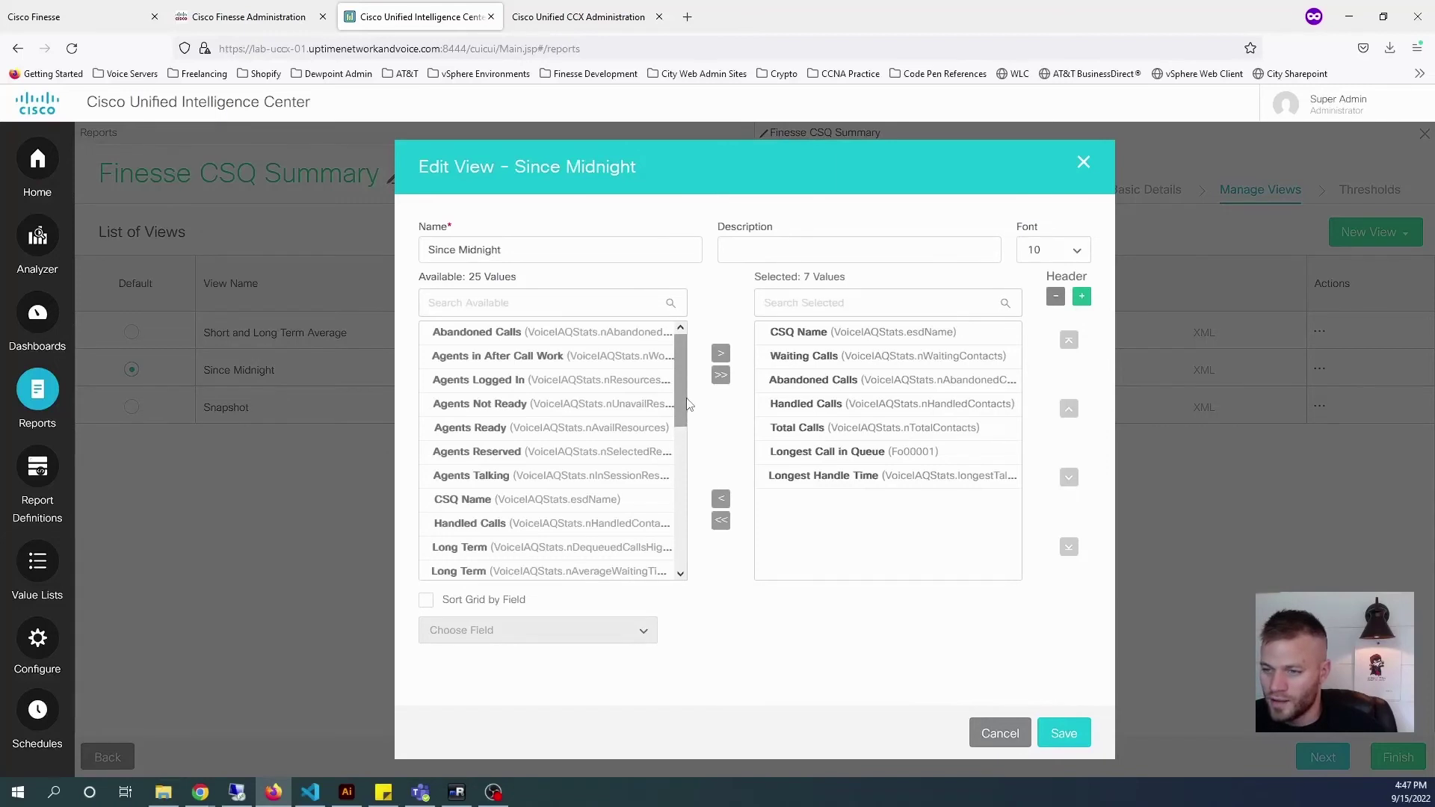
drag(687, 404, 679, 522)
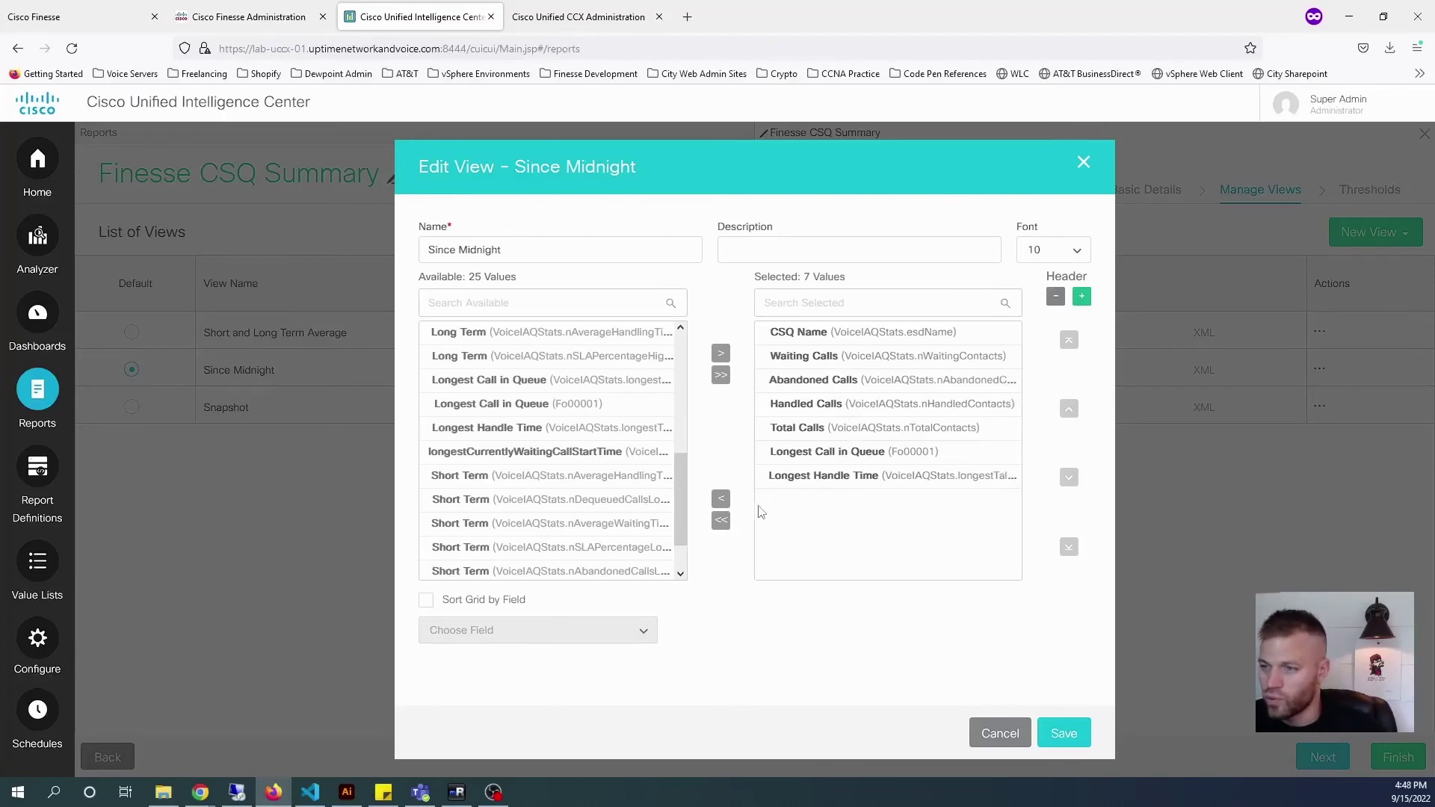
scroll(701, 442, up, 5)
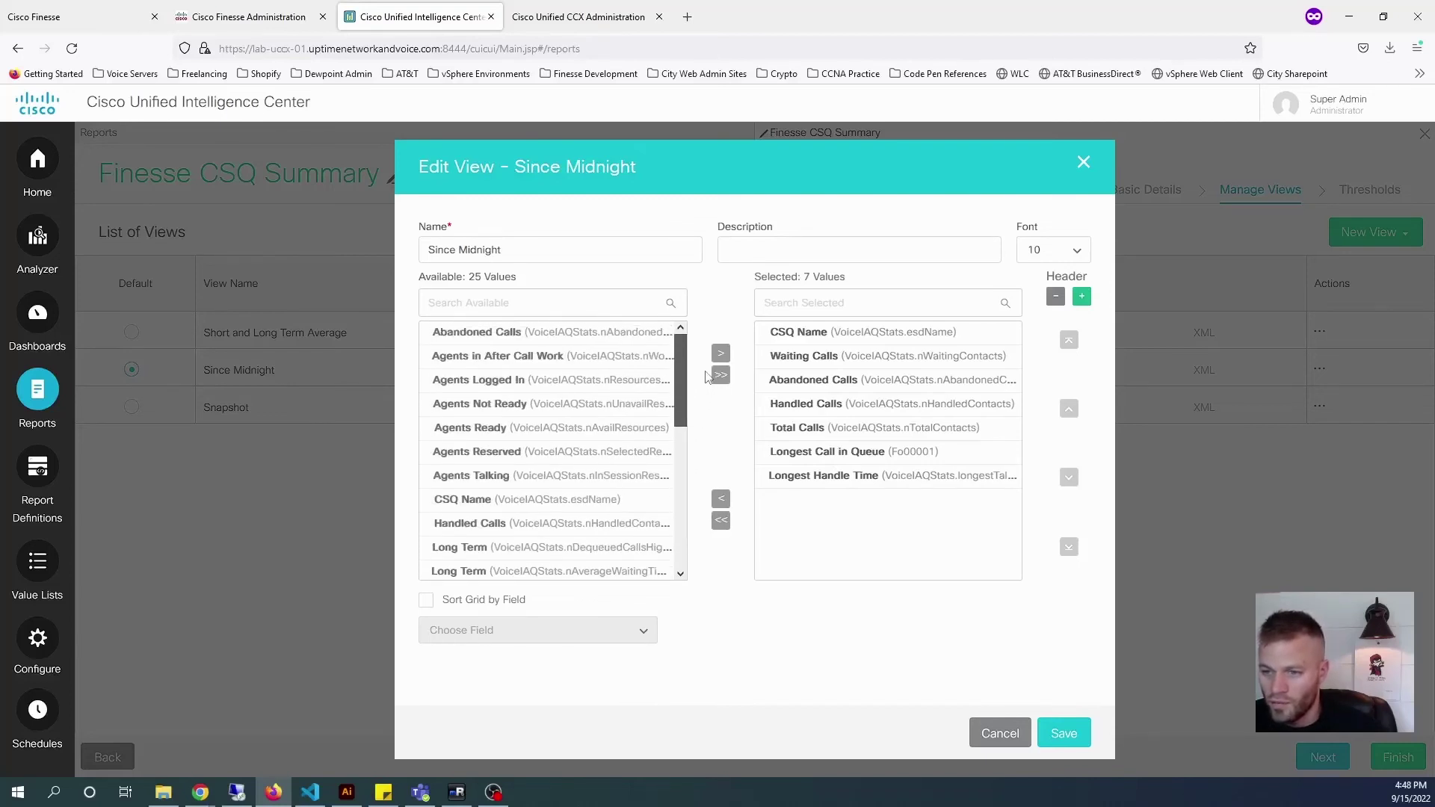
click(673, 439)
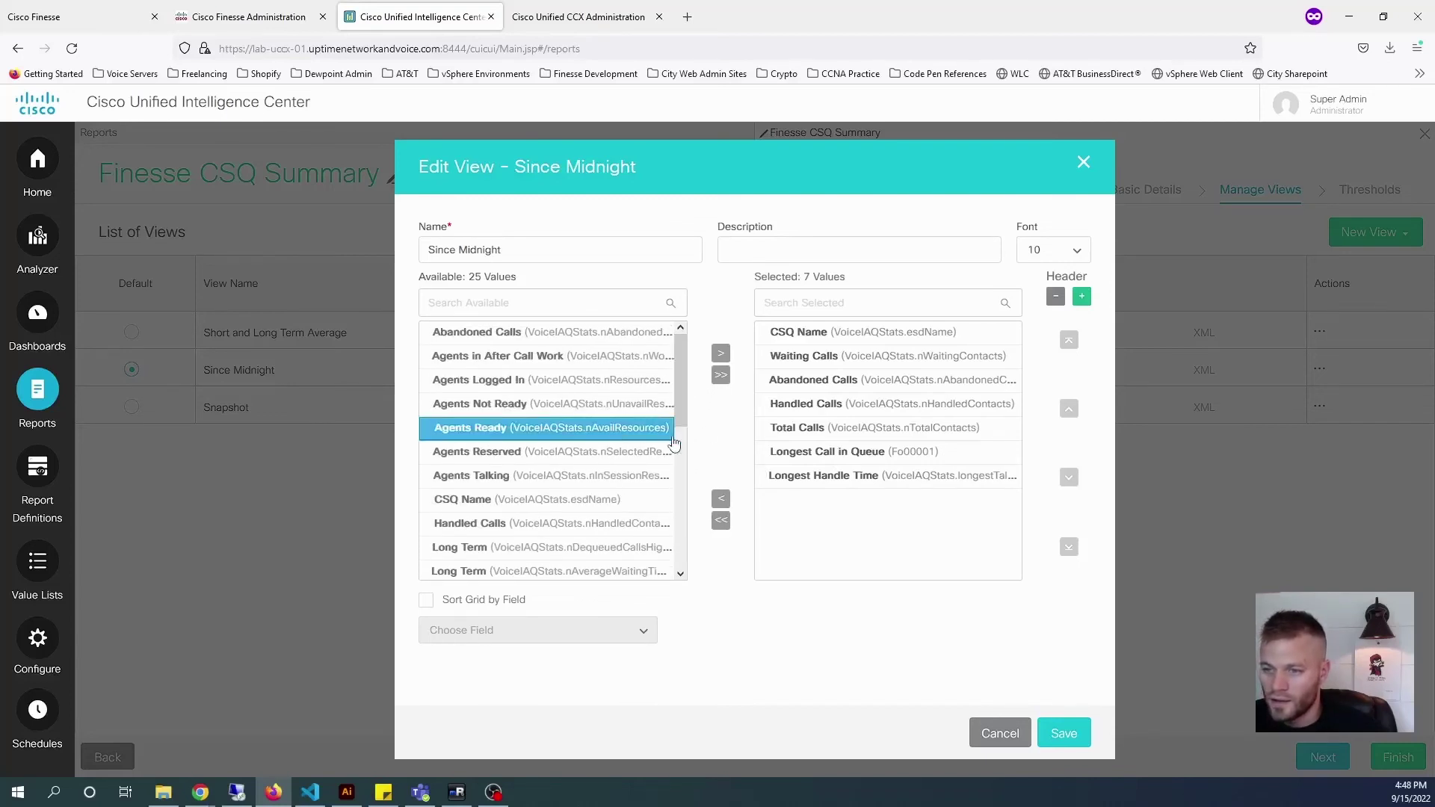
click(721, 353)
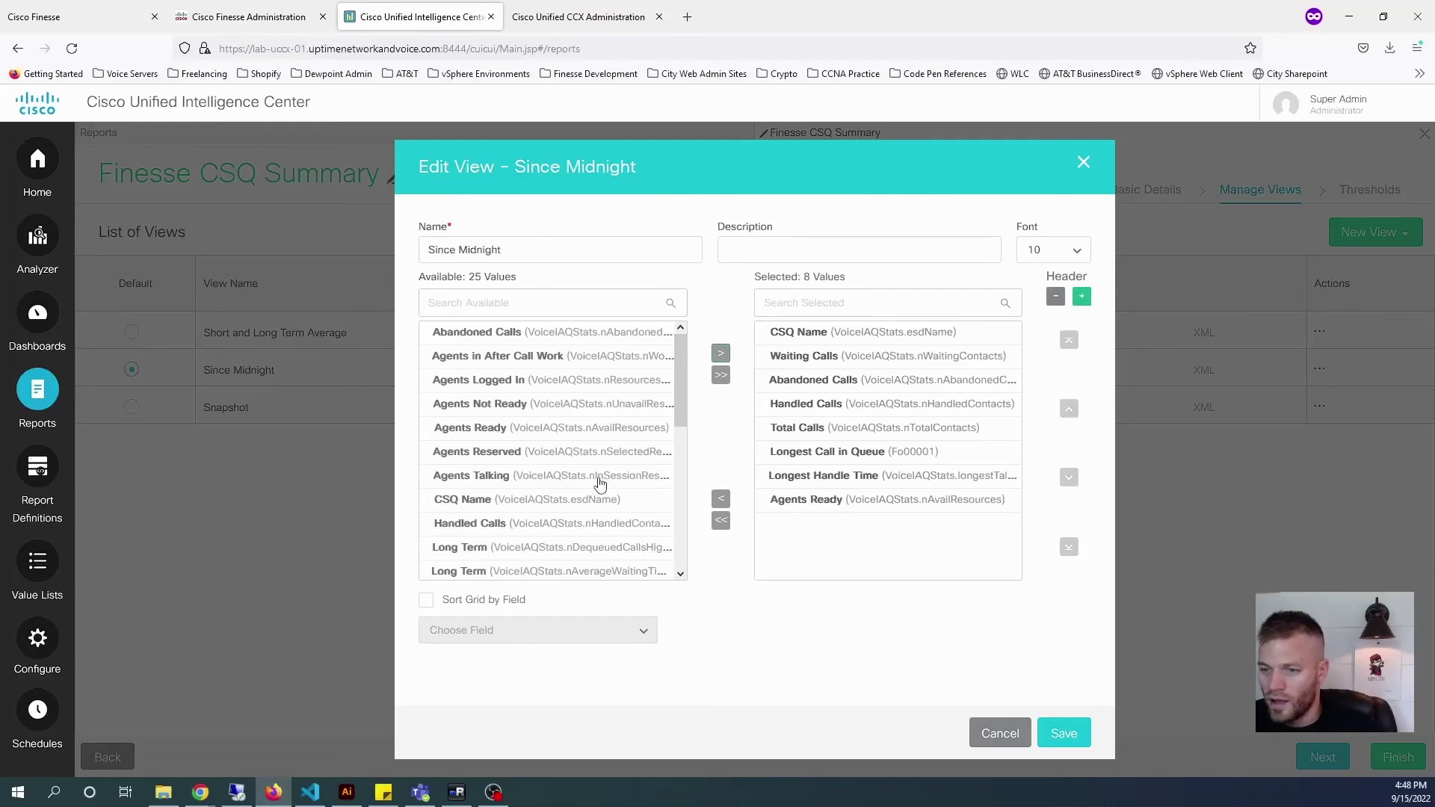
click(600, 482)
click(720, 354)
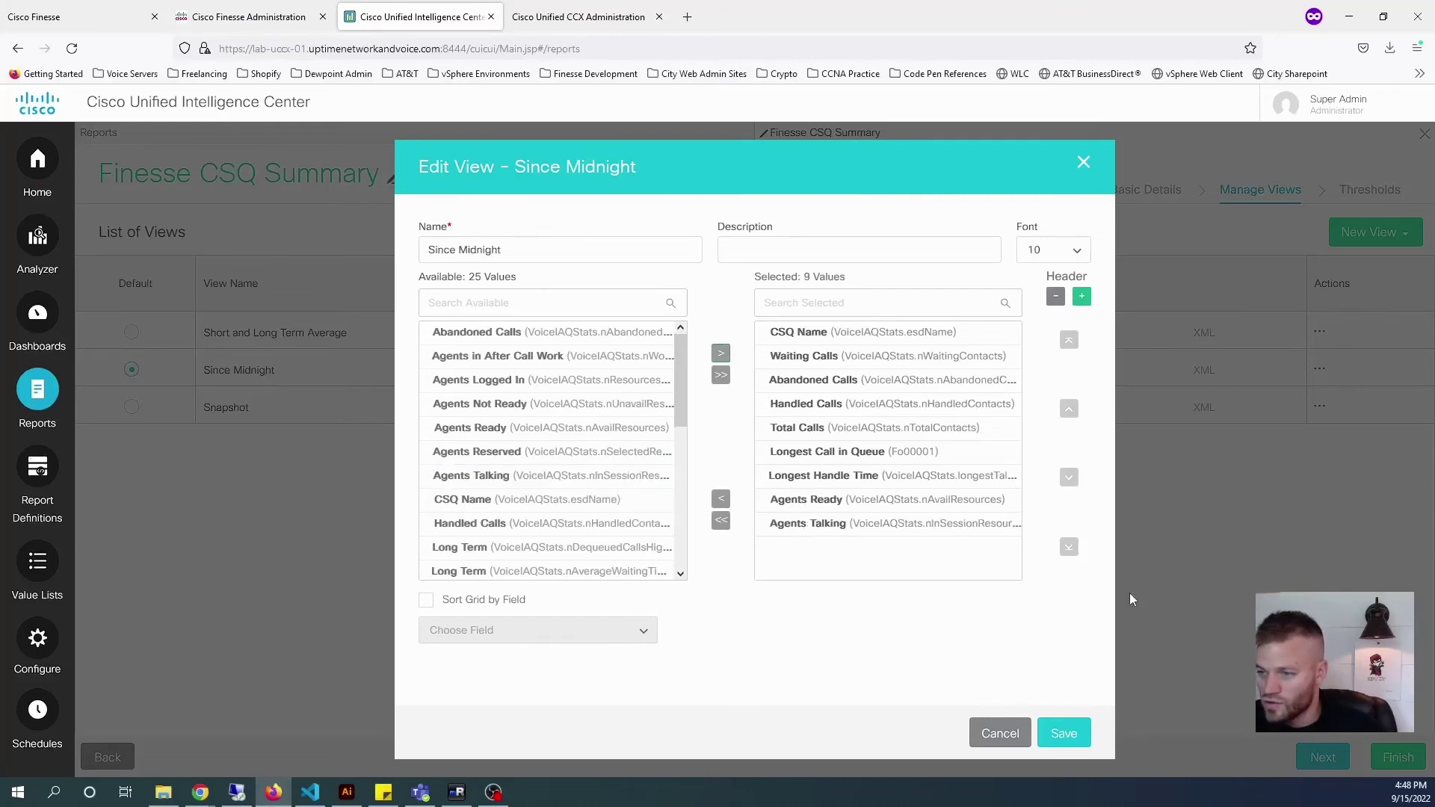
- Move the Agents Ready field up in the selected values until it sits directly below CSQ Name
click(950, 500)
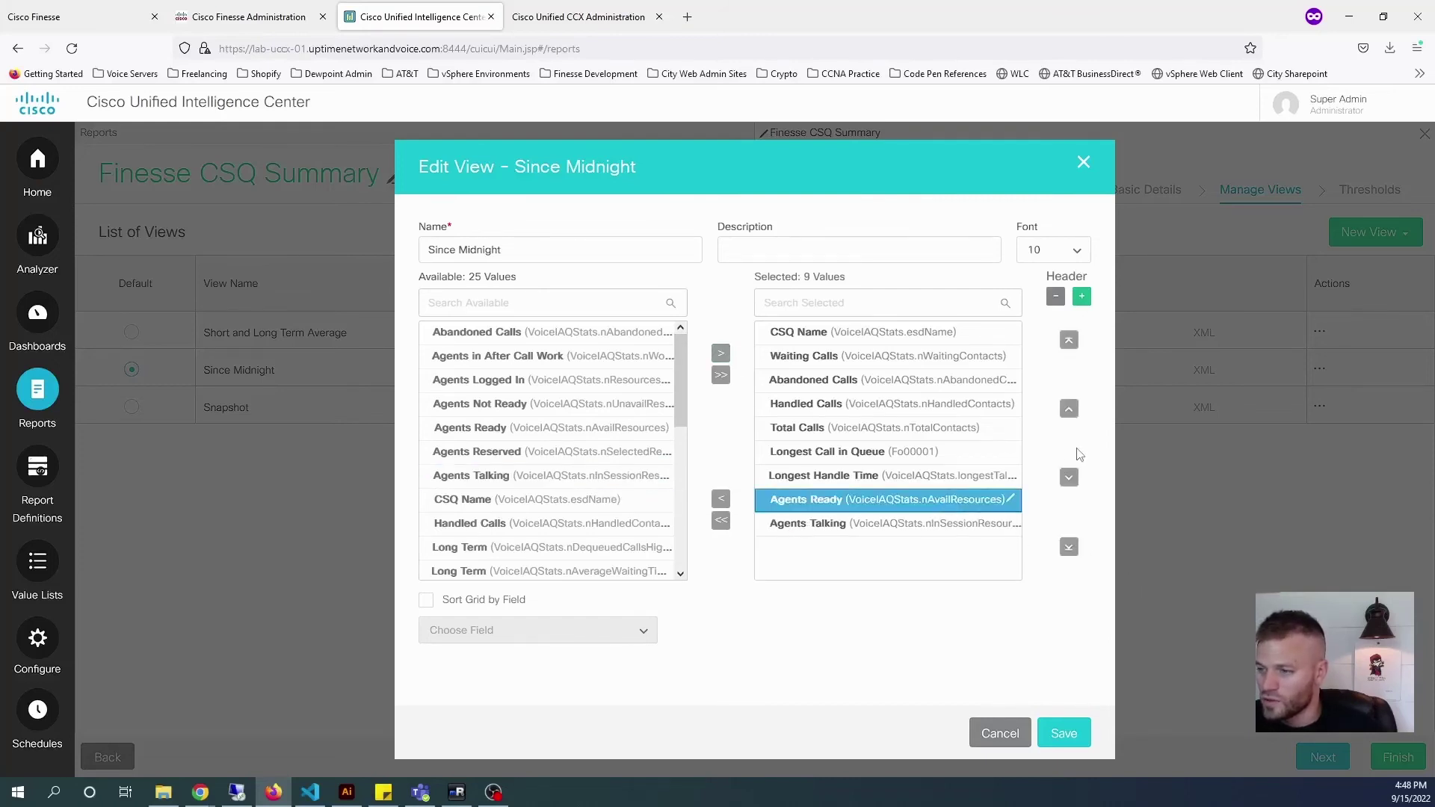
click(1069, 410)
click(1069, 409)
click(1069, 410)
click(1069, 409)
click(1069, 410)
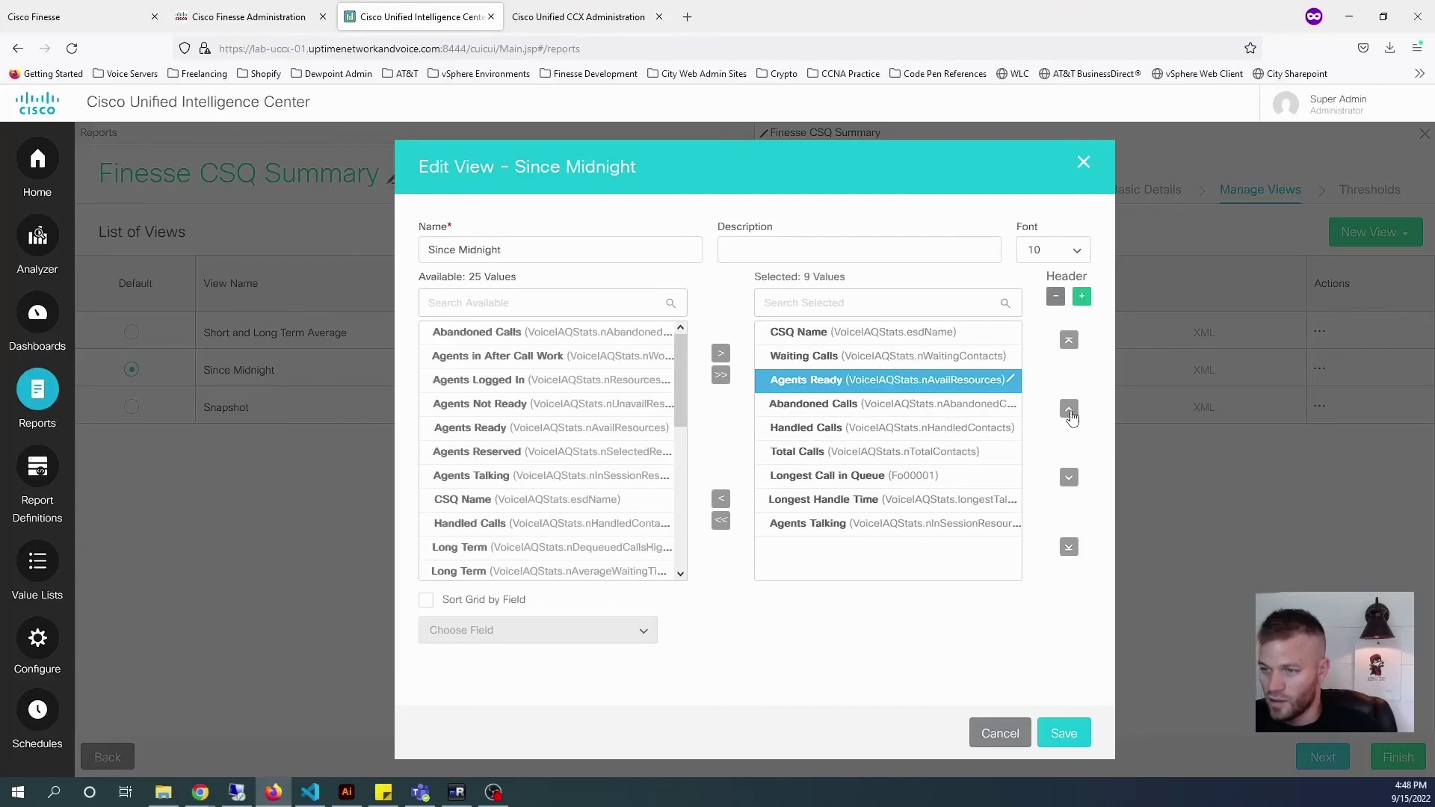
click(1069, 409)
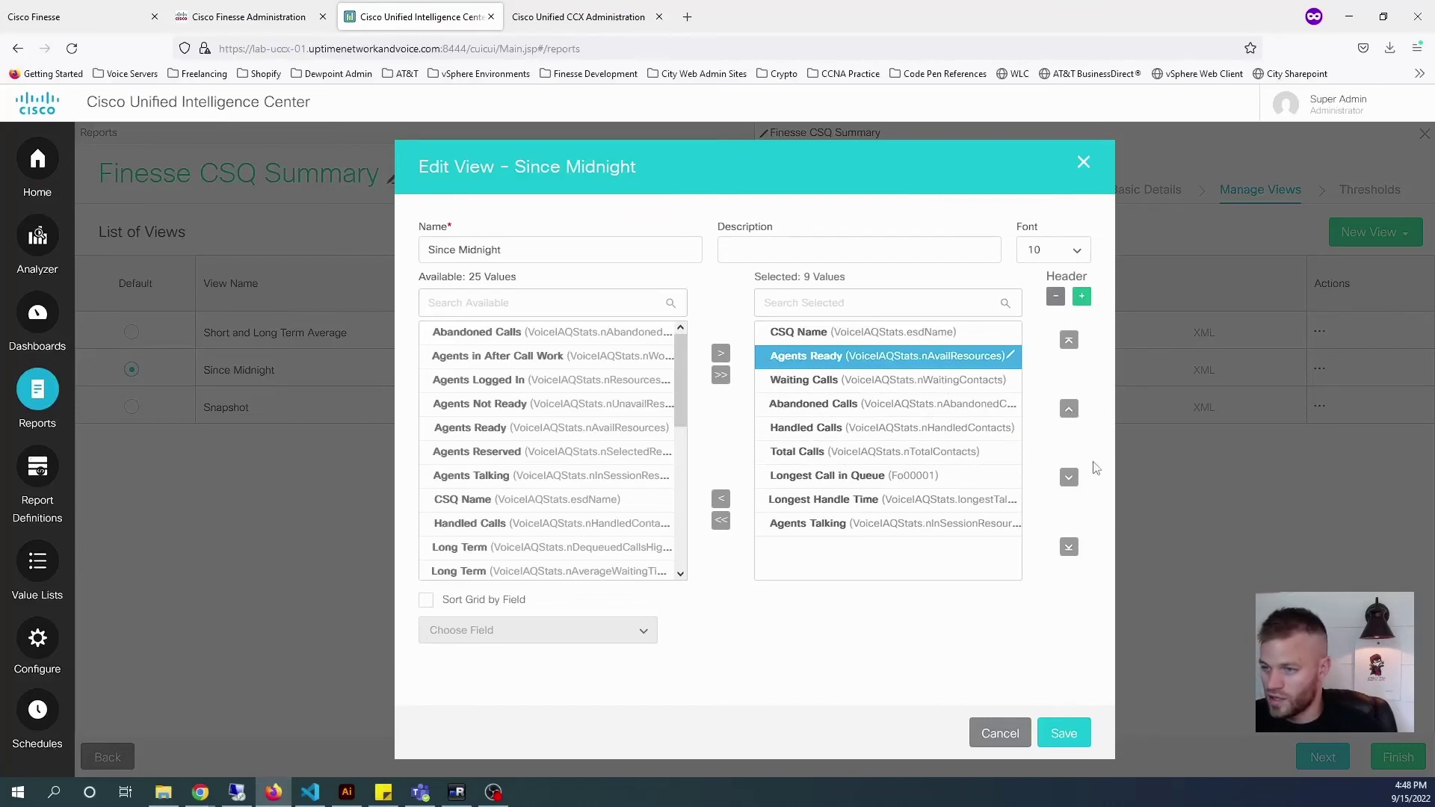
- Move the Agents Talking field up in the selected values until it sits directly below Agents Ready
click(934, 527)
click(1070, 410)
click(1070, 409)
click(1069, 409)
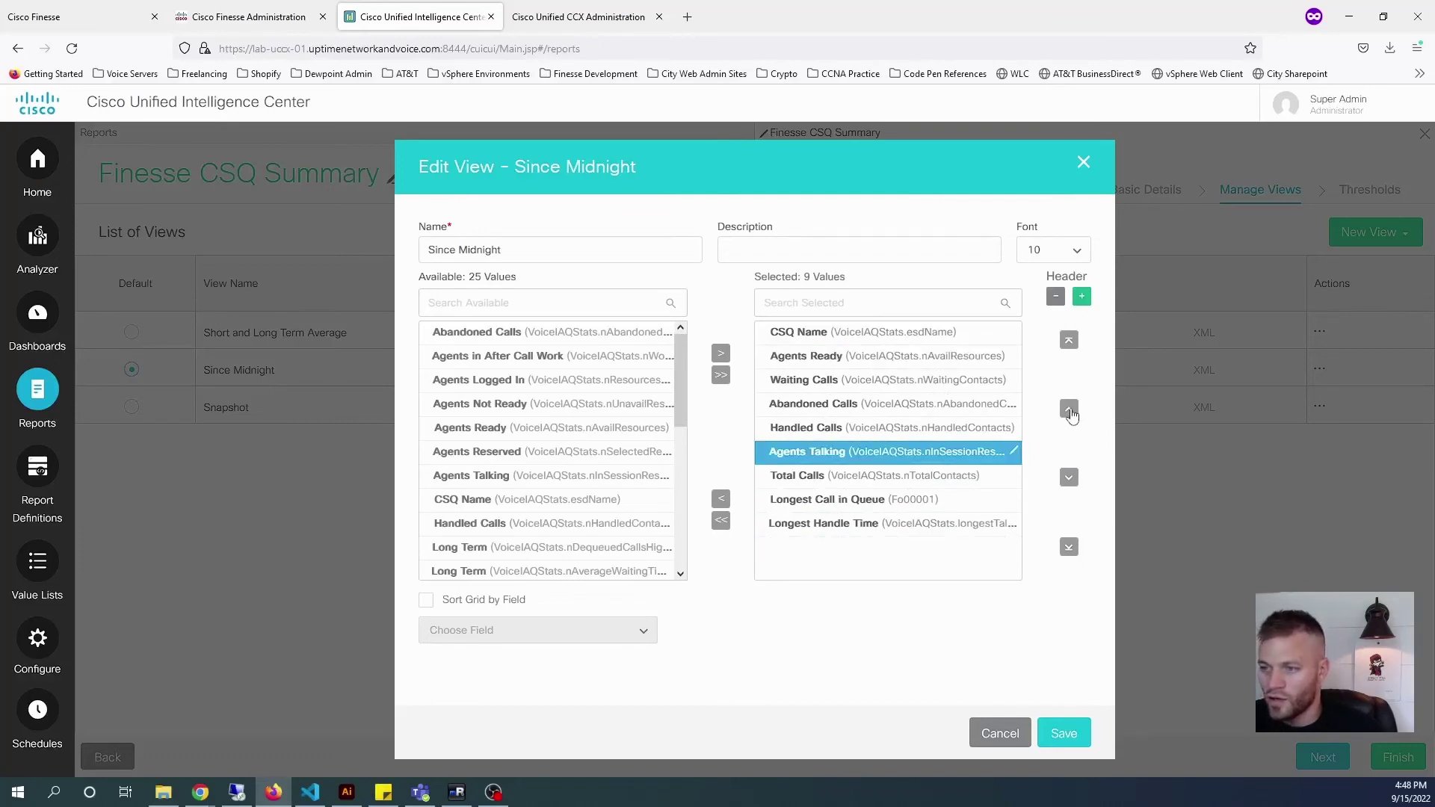
click(1070, 410)
click(1070, 410)
click(1070, 409)
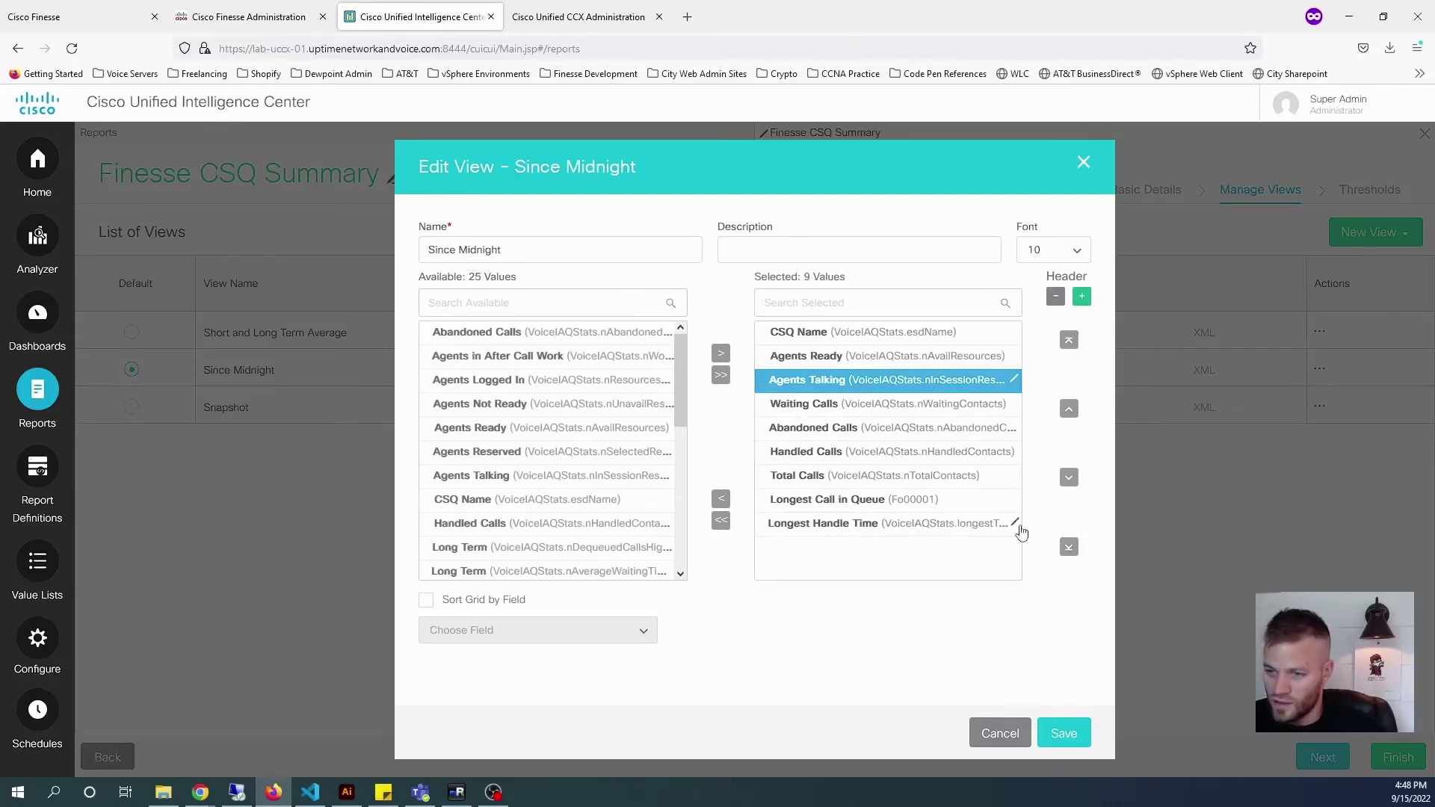
- Add the Agents Logged In field directly below Agents Talking and save the Since Midnight view
click(626, 381)
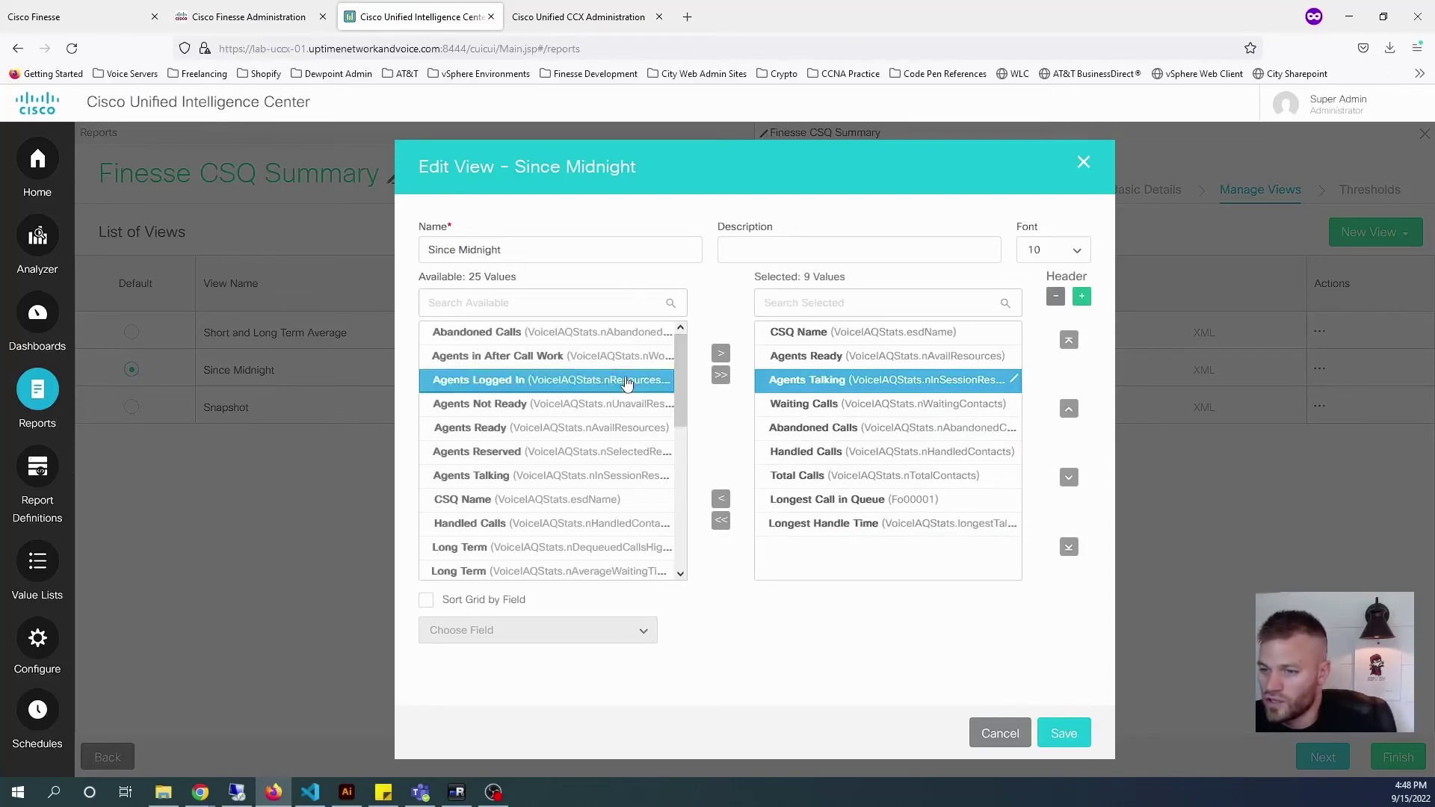
click(721, 353)
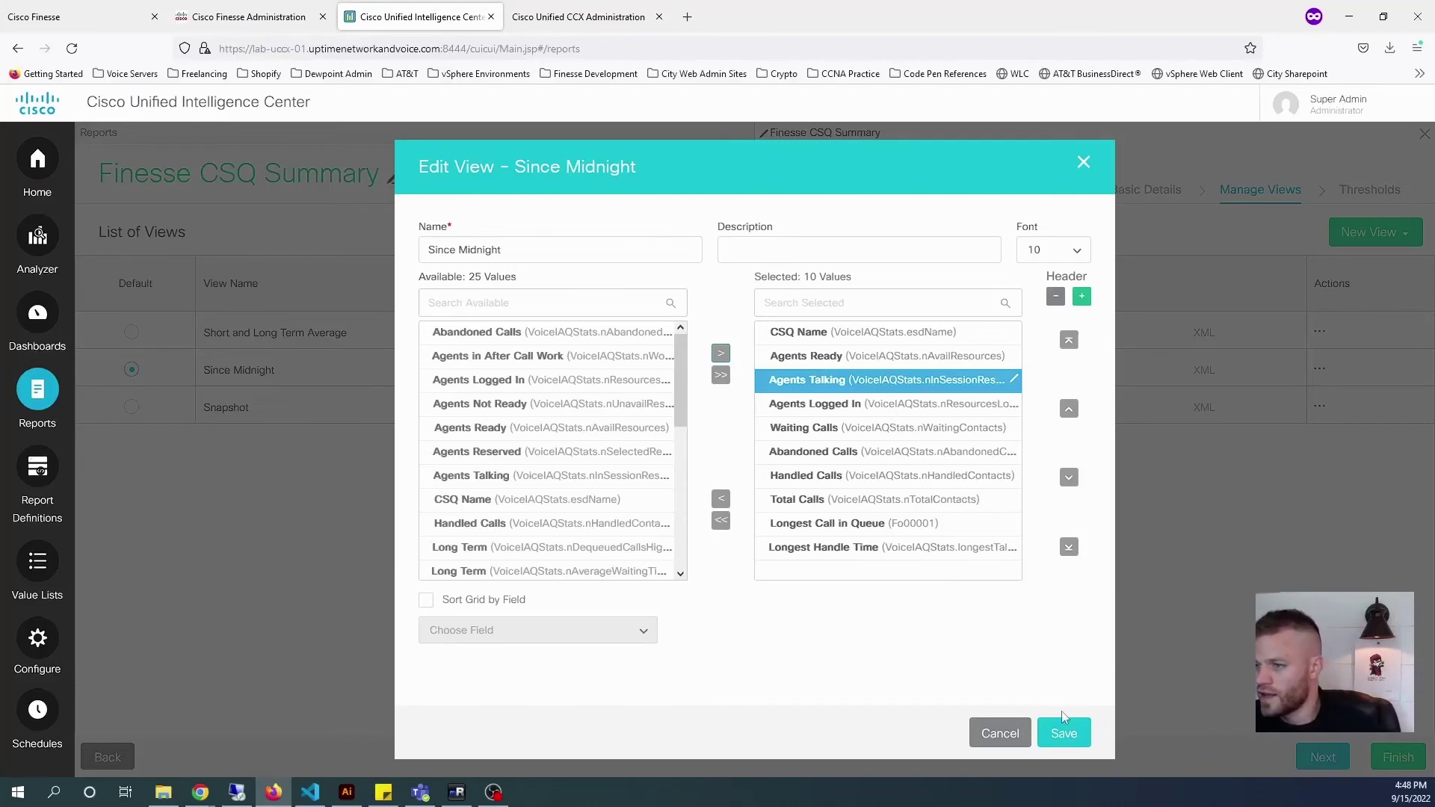
click(1062, 735)
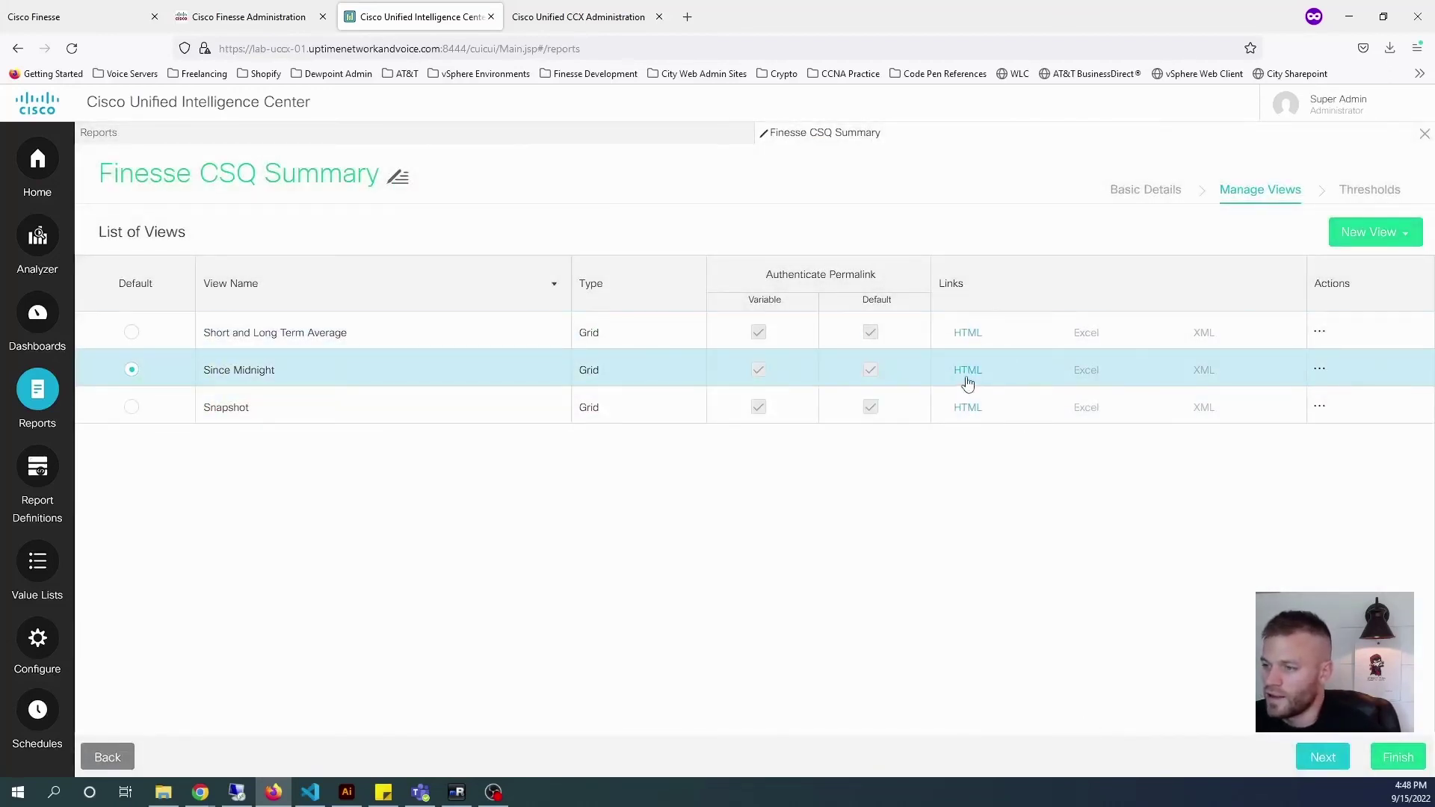
- Copy the Since Midnight view's HTML permalink, switch to Visual Studio Code, and paste it above a block of blank lines at the start of scratchpad.xml
click(968, 372)
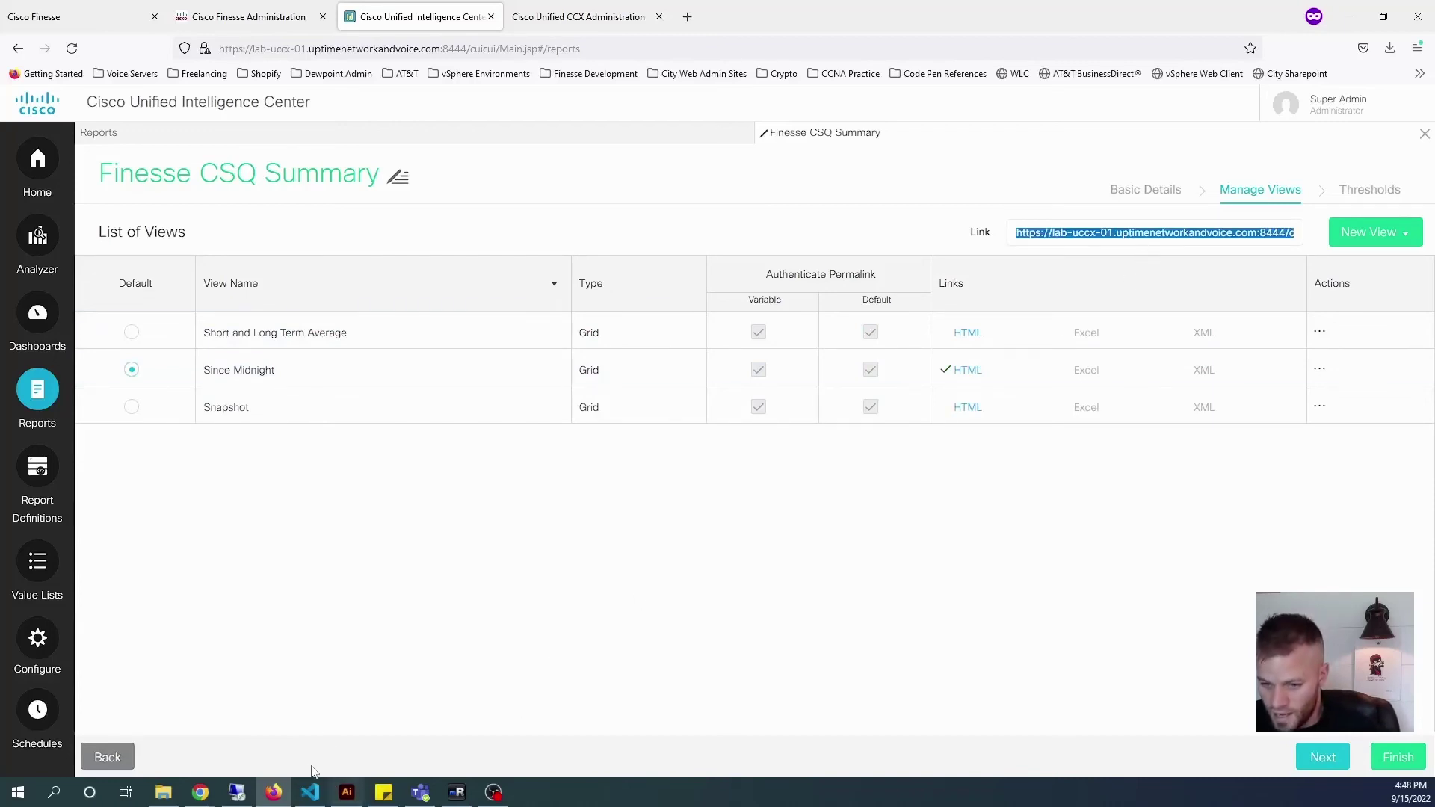
click(311, 796)
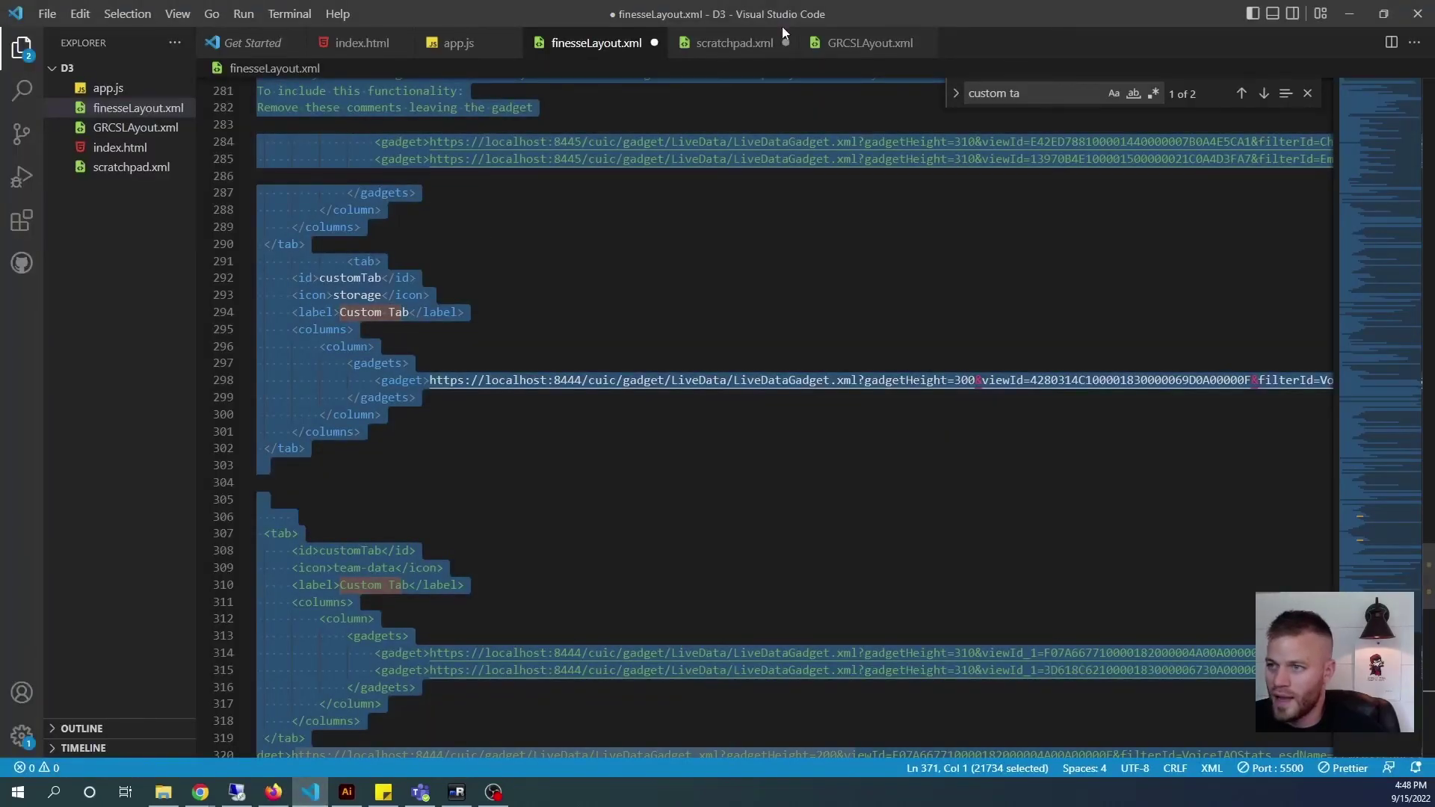
click(741, 43)
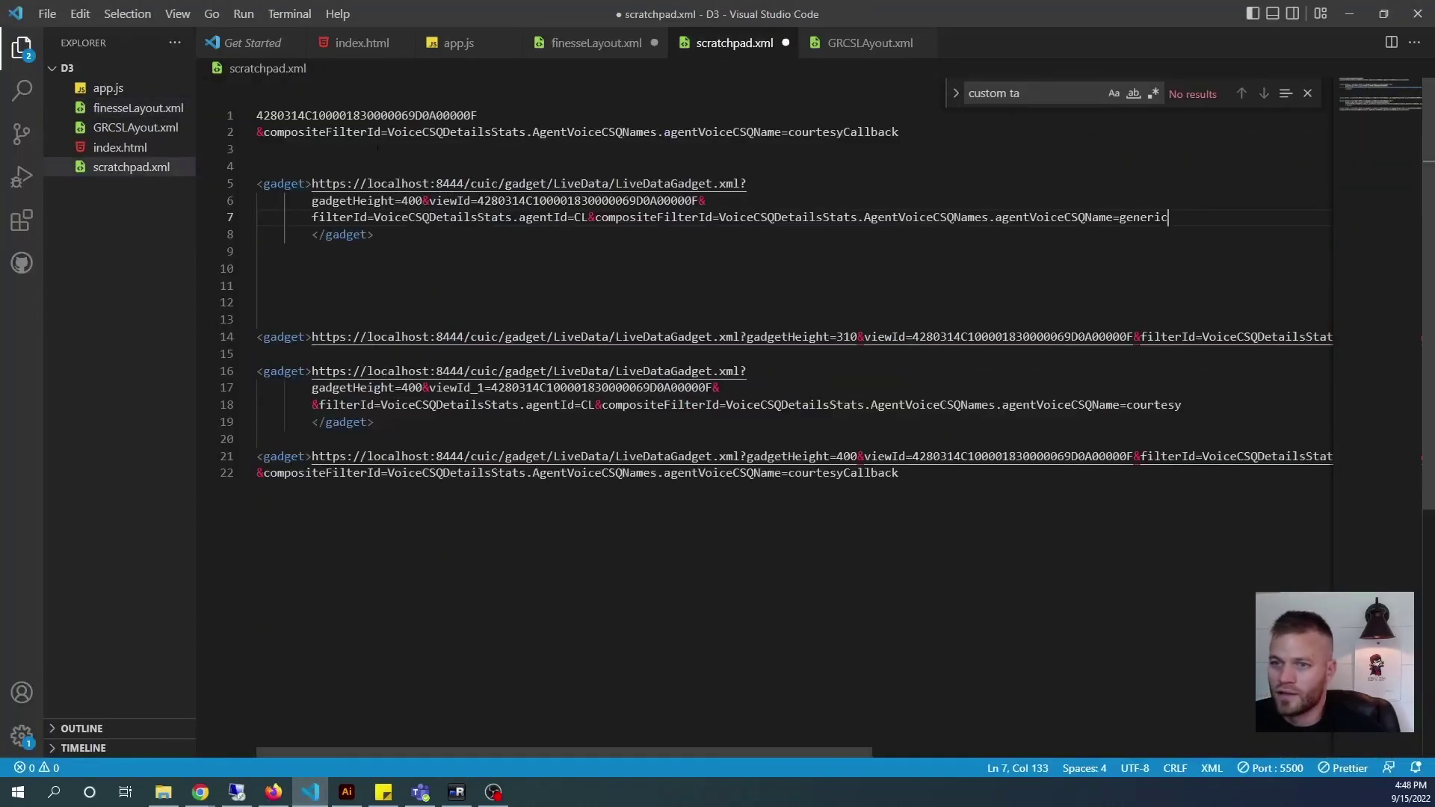
click(254, 120)
key(Return)
key(Return)
key(Return)
key(Return)
key(Return)
key(Return)
key(Return)
key(Return)
key(Return)
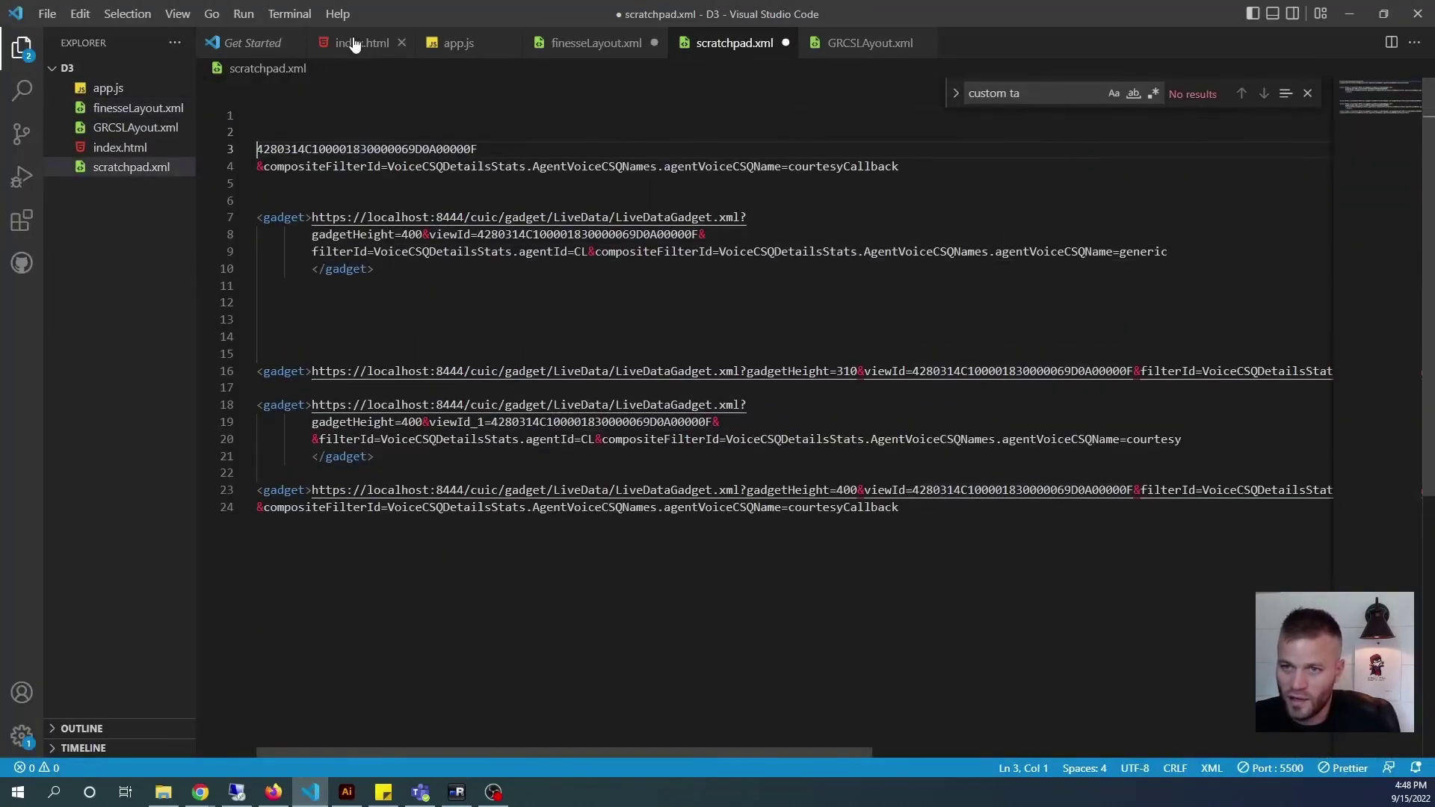
key(Up)
key(Return)
key(Return)
key(Return)
key(Return)
key(Return)
key(Return)
key(Return)
key(Return)
key(Up)
key(Up)
key(Up)
key(Up)
key(Up)
key(Up)
key(Up)
key(Up)
key(Up)
key(Up)
key(Up)
key(Up)
key(Up)
key(Up)
key(Up)
key(Up)
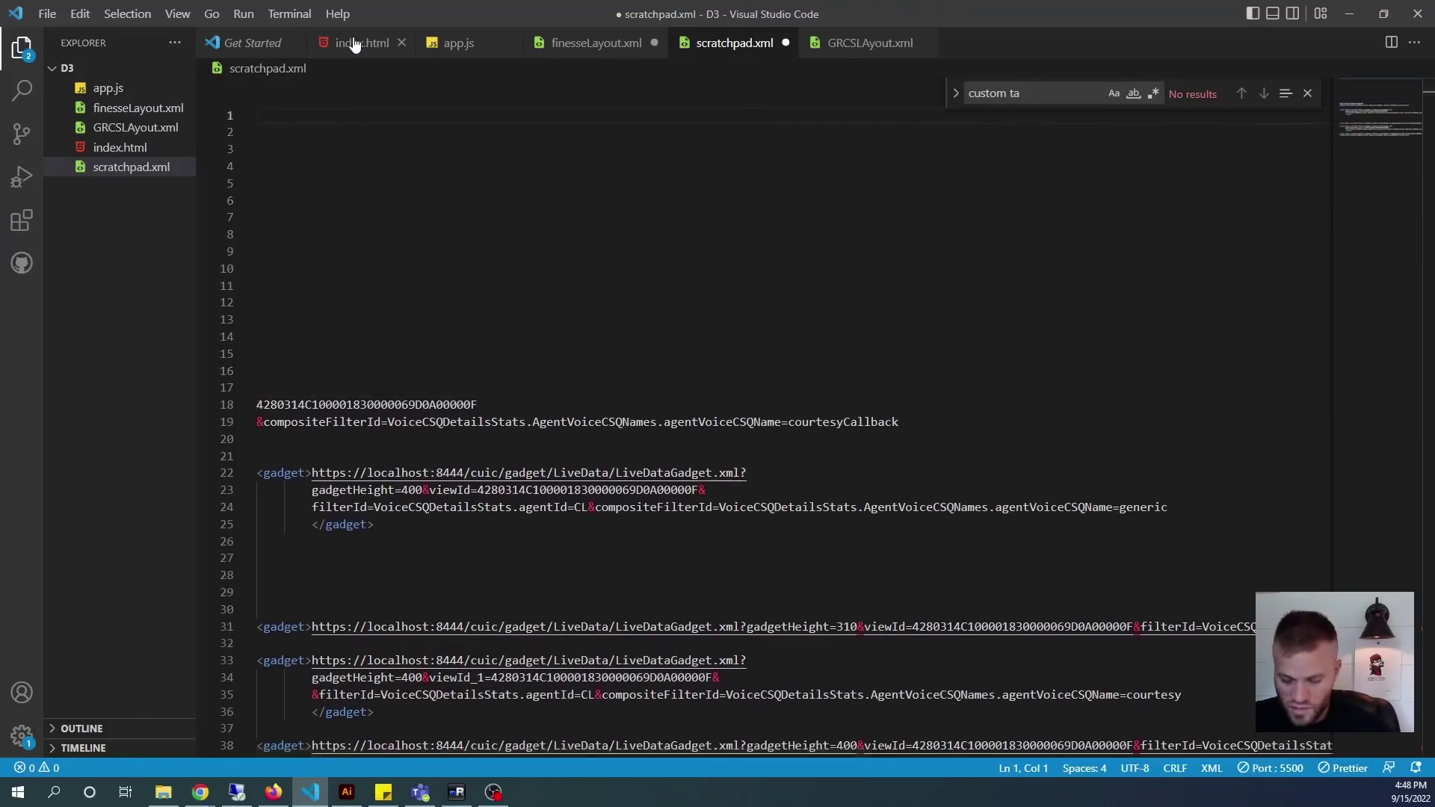
key(ctrl+v)
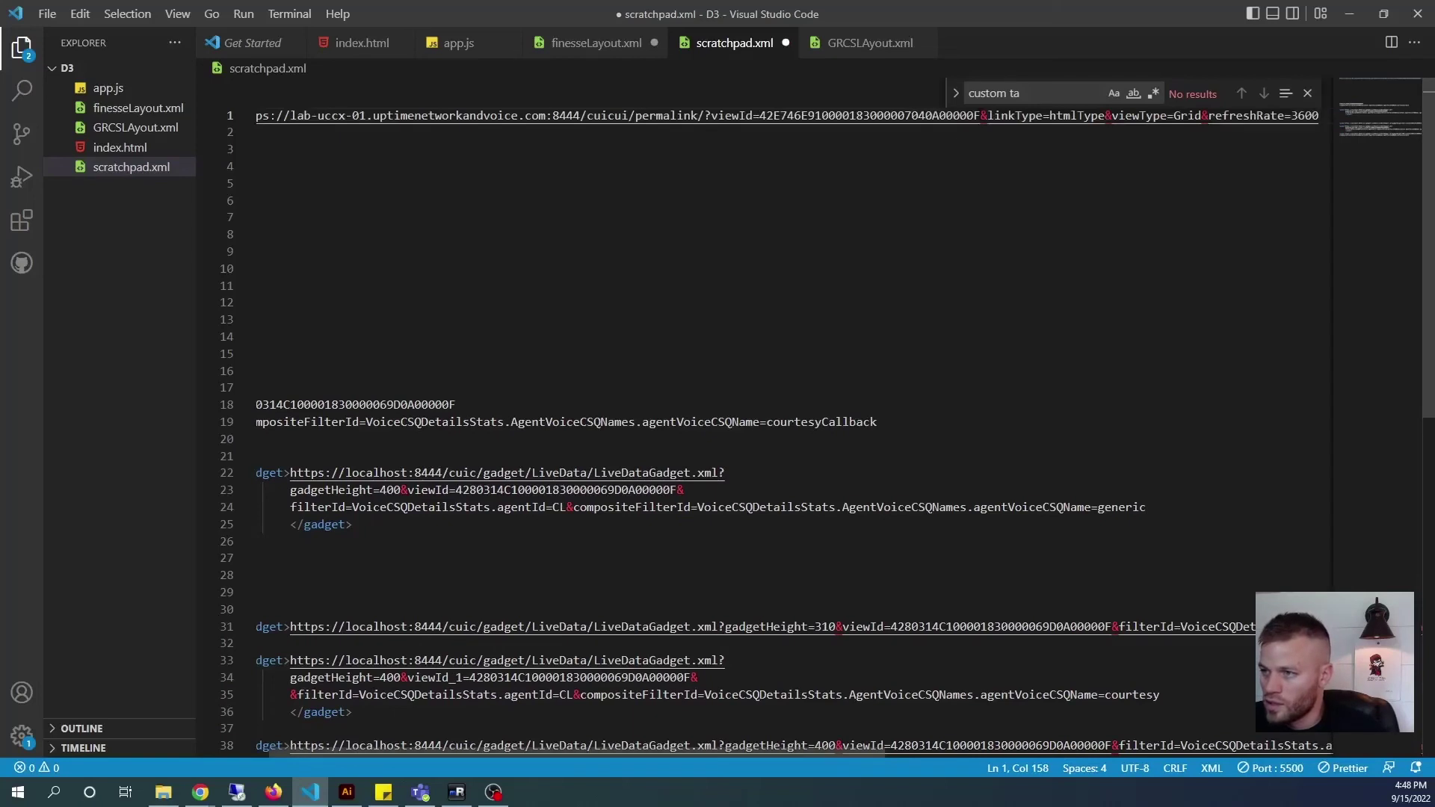
- Copy the viewId value from the pasted permalink onto its own line, line 8 of scratchpad.xml
drag(980, 116, 774, 116)
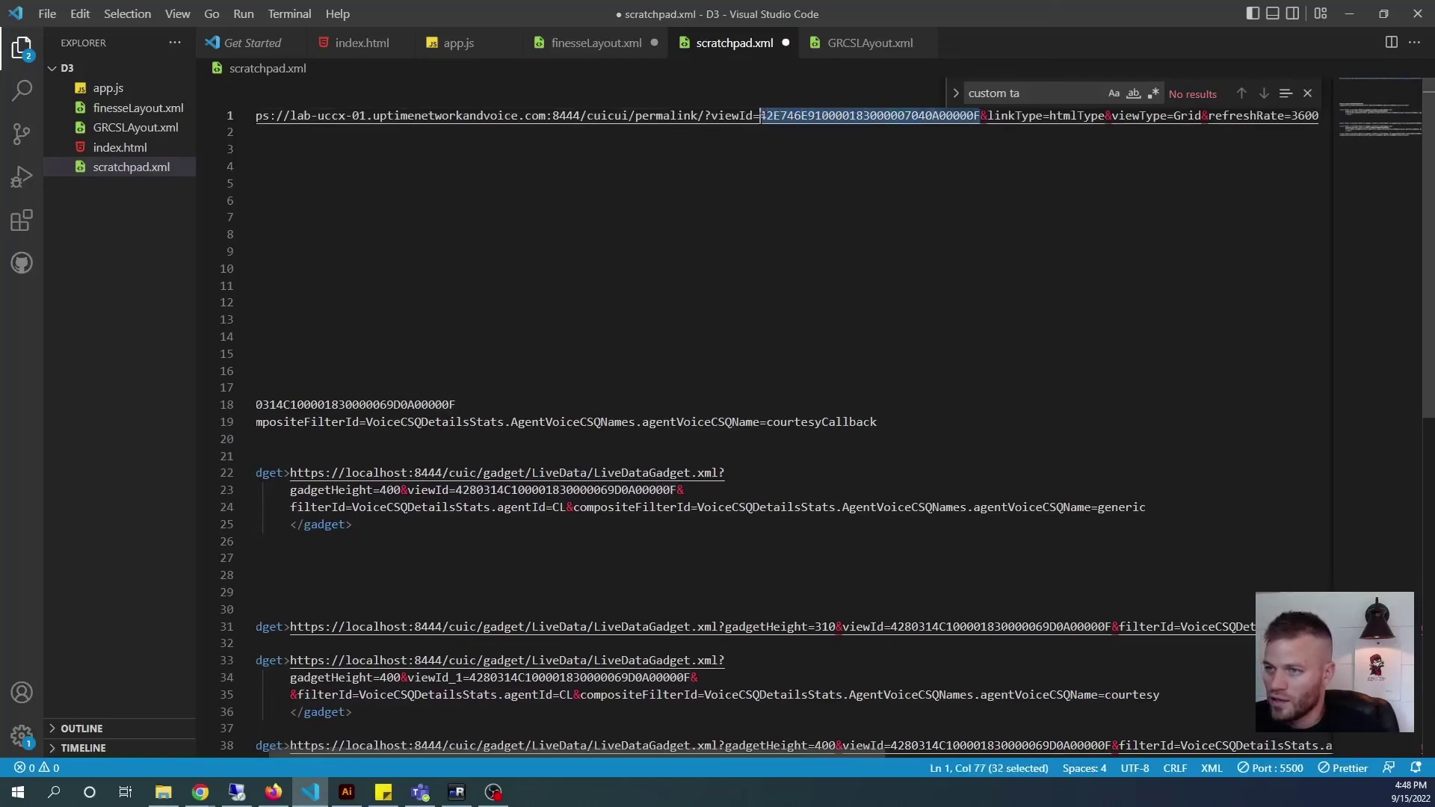
click(564, 238)
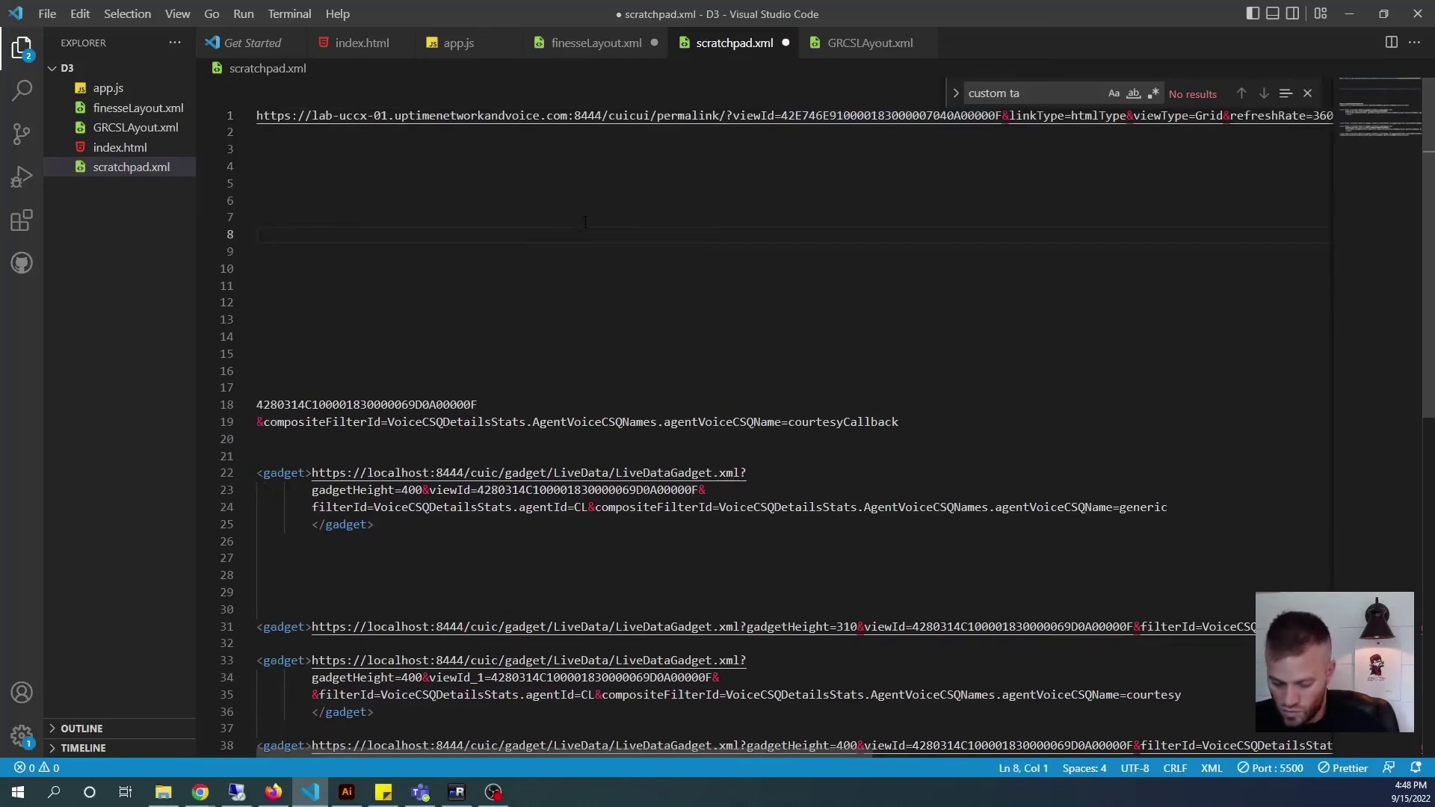
key(ctrl+v)
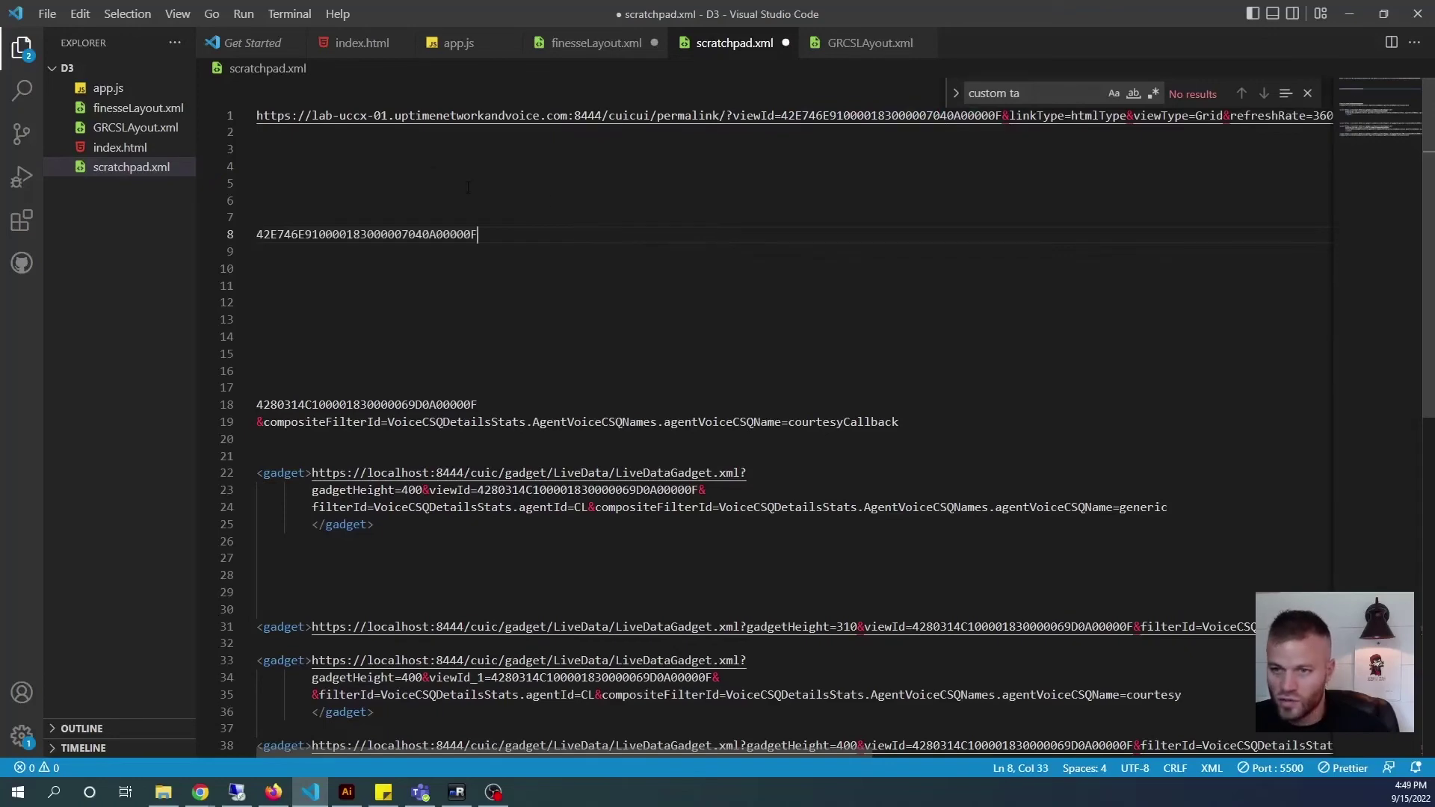
- Delete the full permalink and the blank lines above the copied view ID so the ID is on line 1
drag(523, 167, 223, 68)
key(BackSpace)
key(Down)
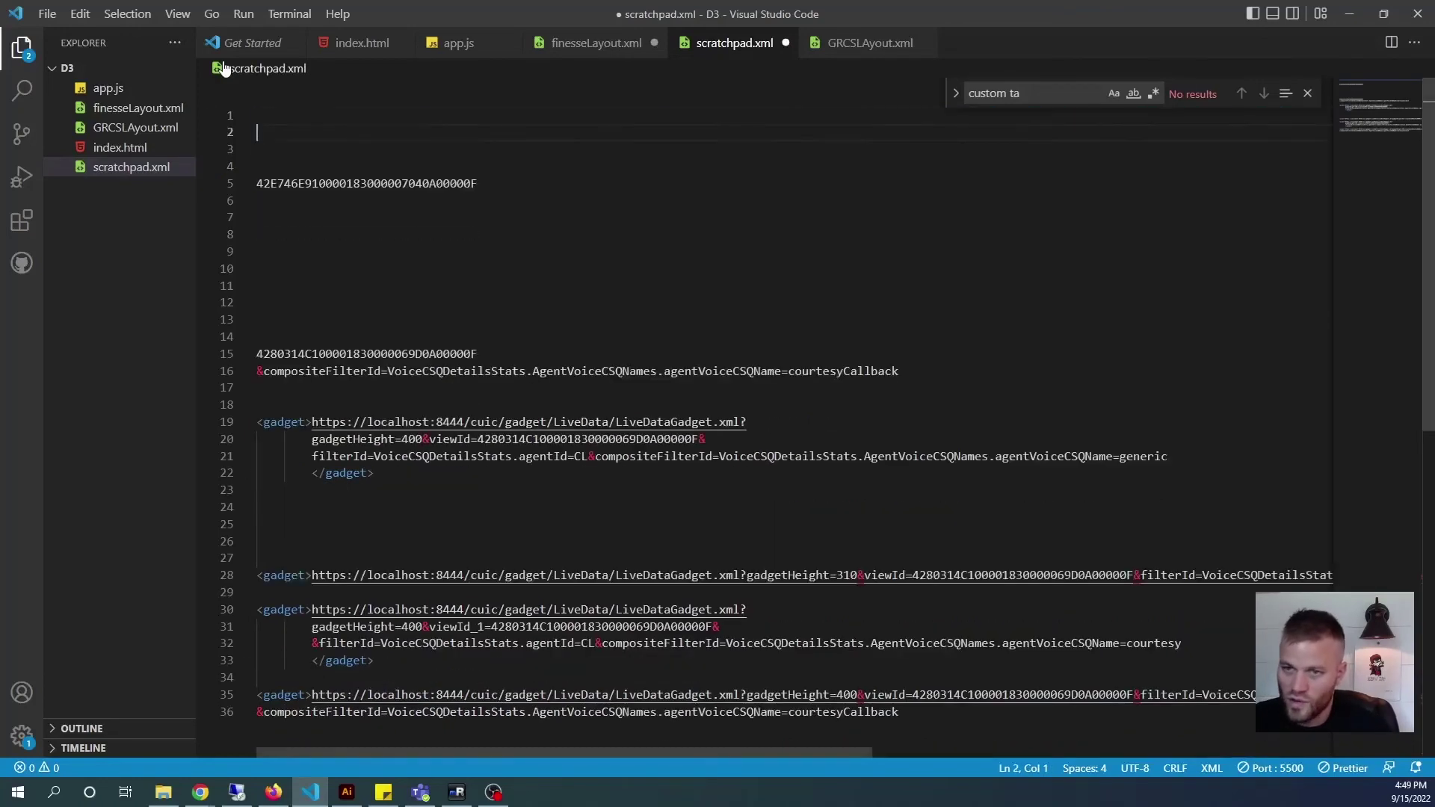
key(shift+Down)
key(shift+Down)
key(shift+Down)
key(BackSpace)
key(BackSpace)
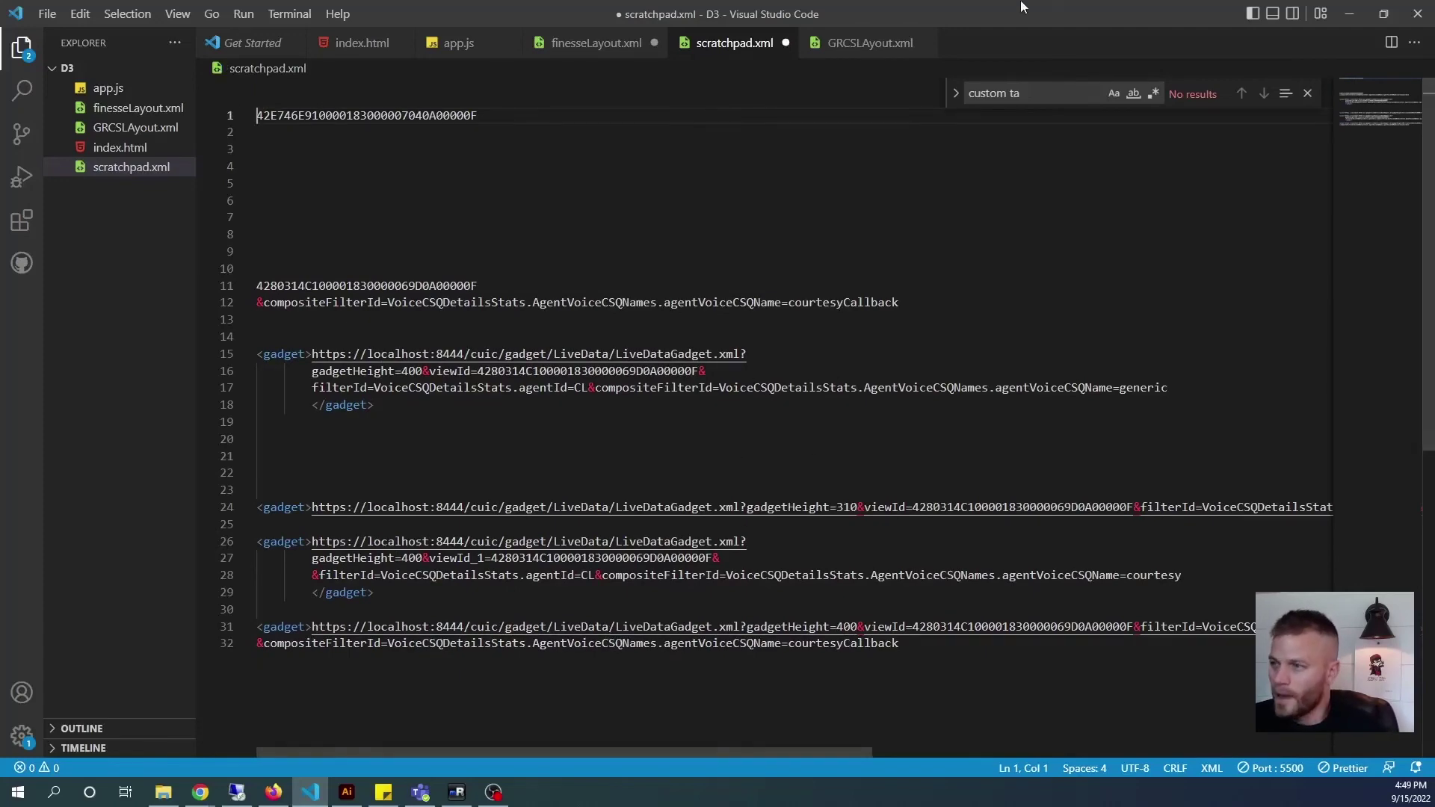
- Switch back to Cisco Unified Intelligence Center, finish and save the Finesse CSQ Summary report, and open User Permissions
click(273, 794)
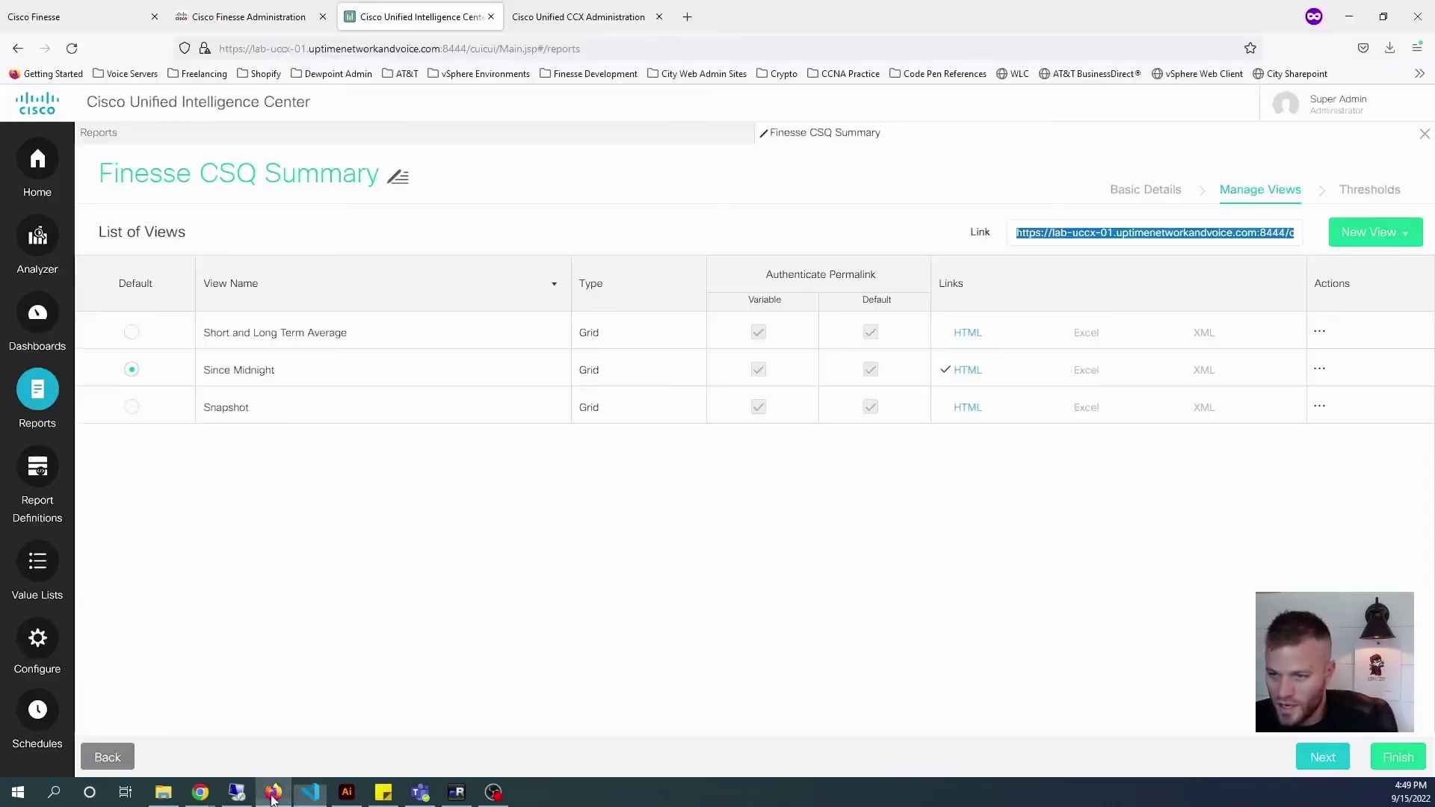
click(1399, 758)
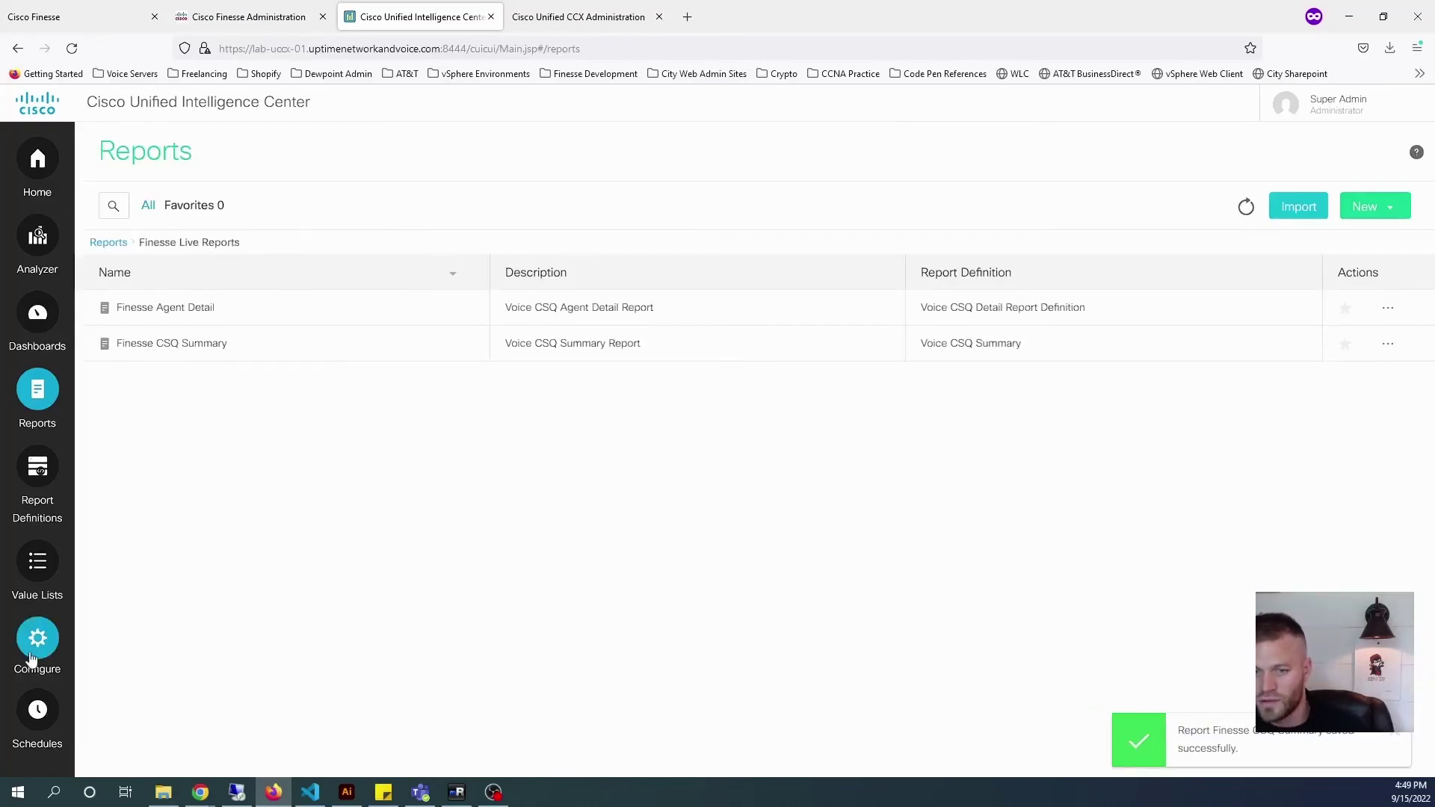
mouse_move(38, 639)
click(178, 559)
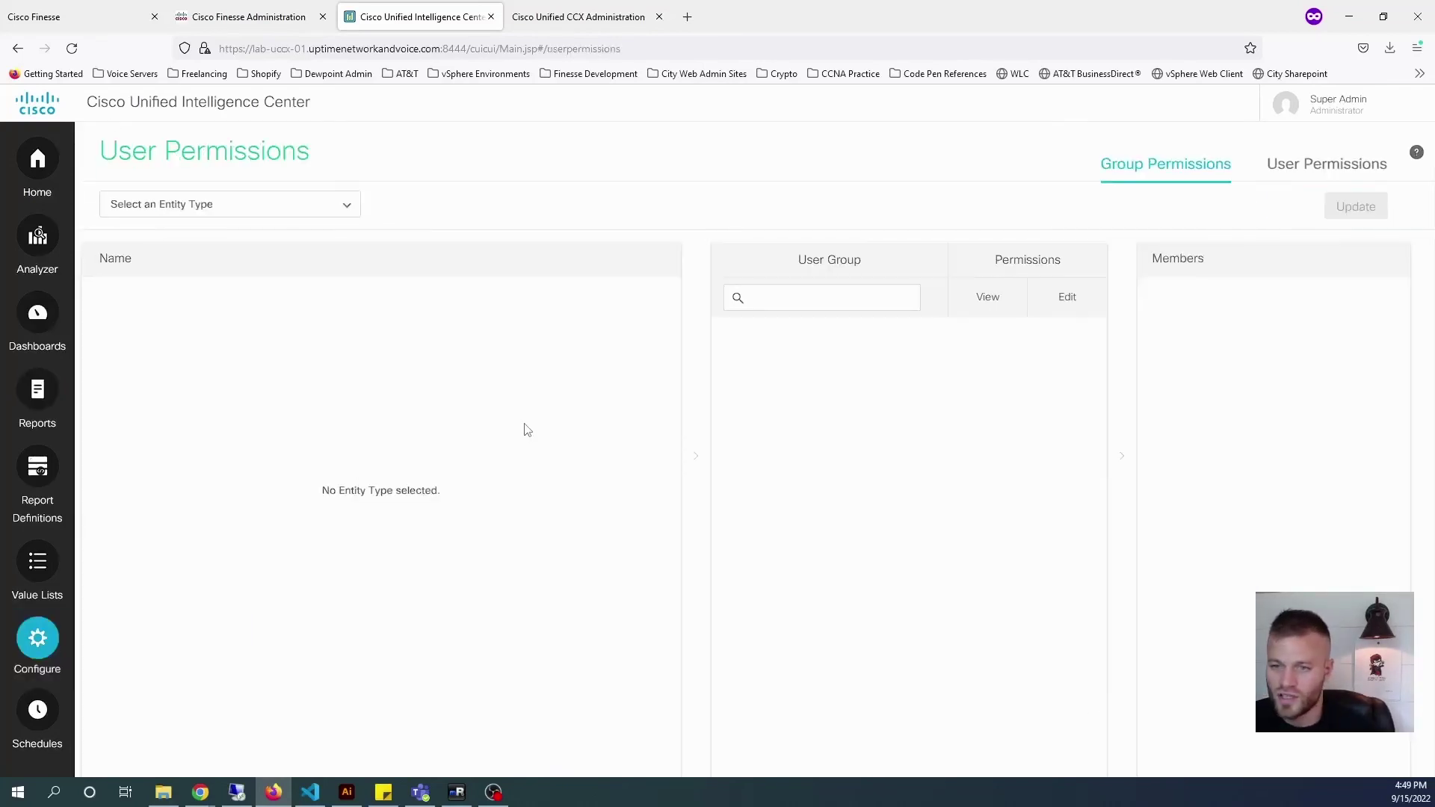
- Grant the Supervisors group View permission on the Finesse CSQ Summary report in the Finesse Live Reports folder and confirm the update
click(344, 204)
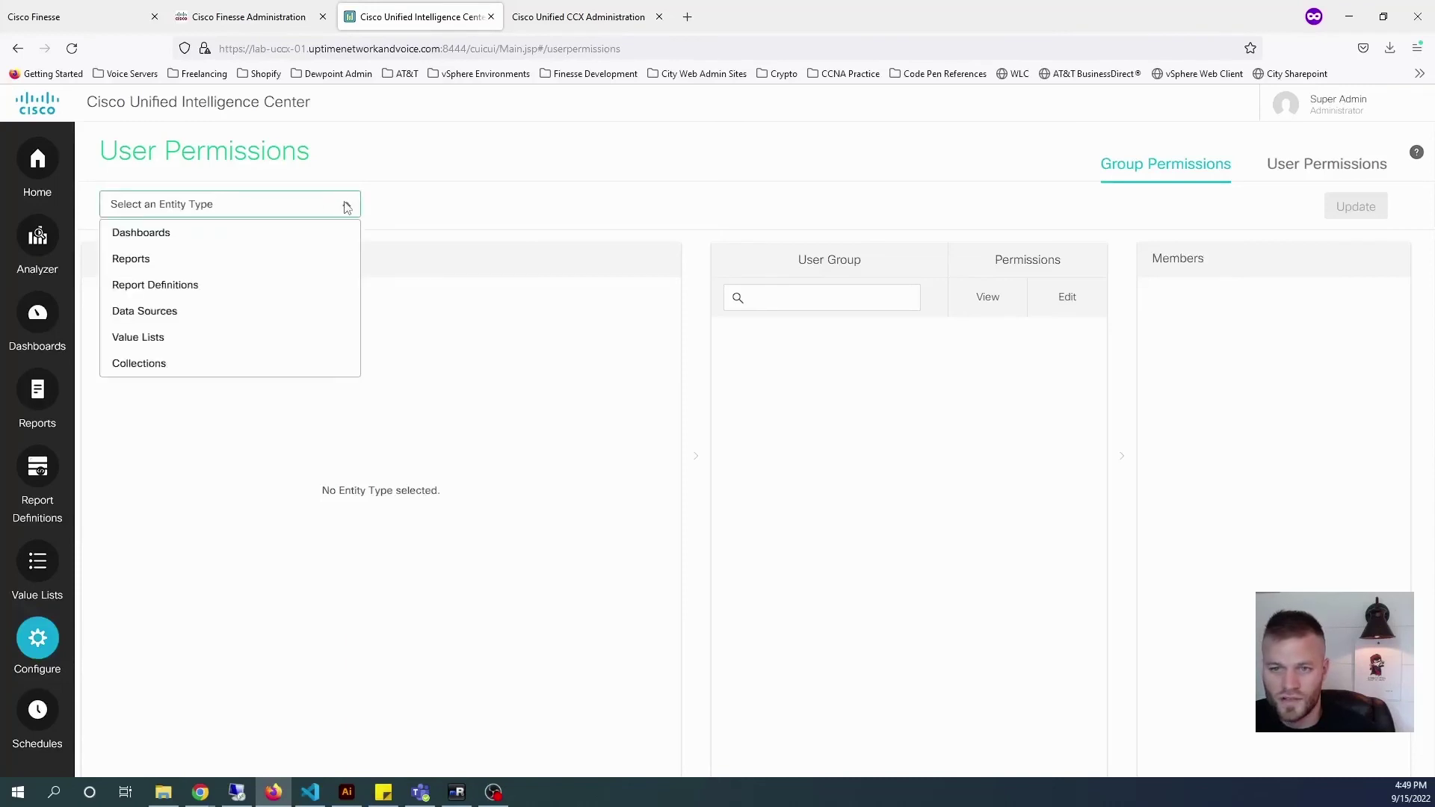
click(255, 259)
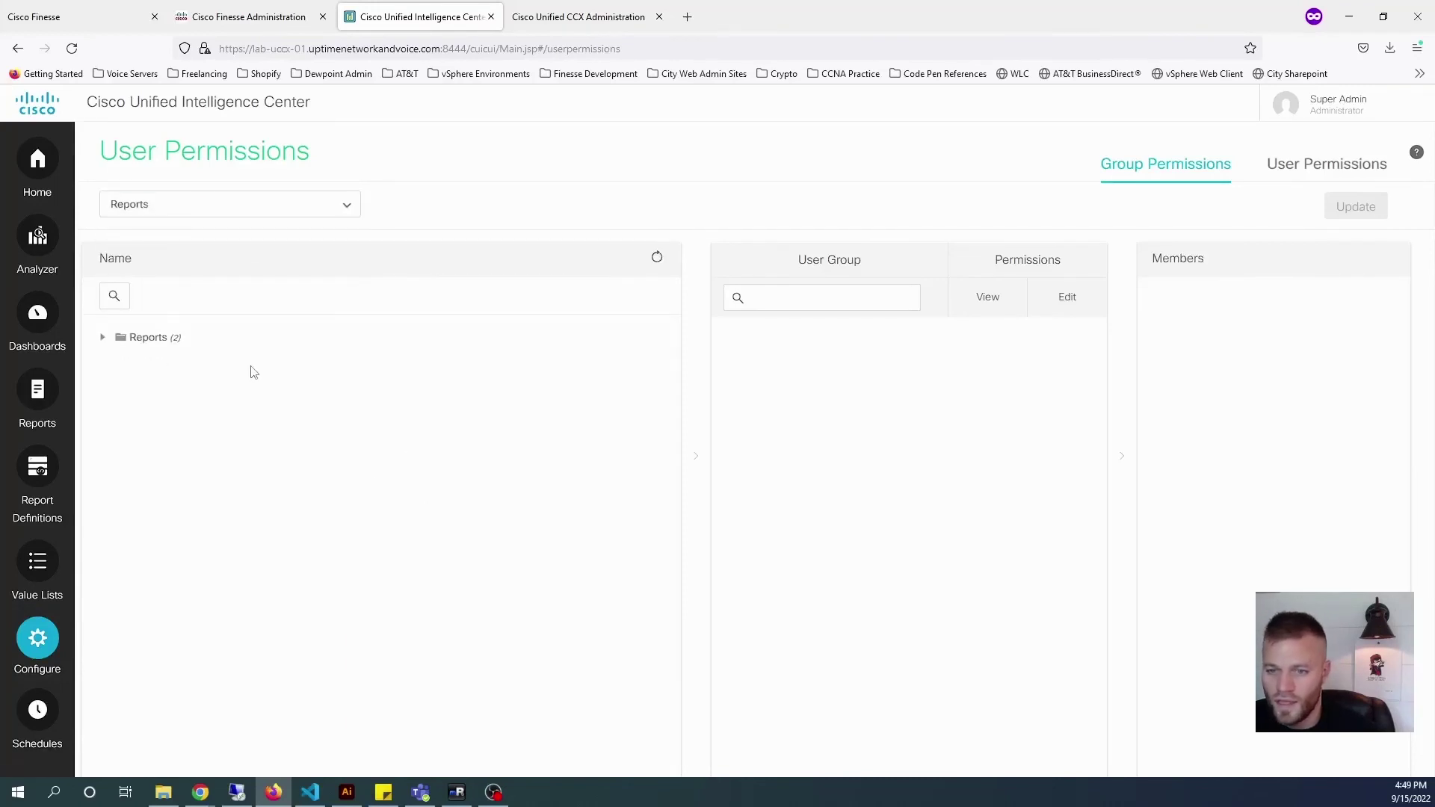
click(100, 341)
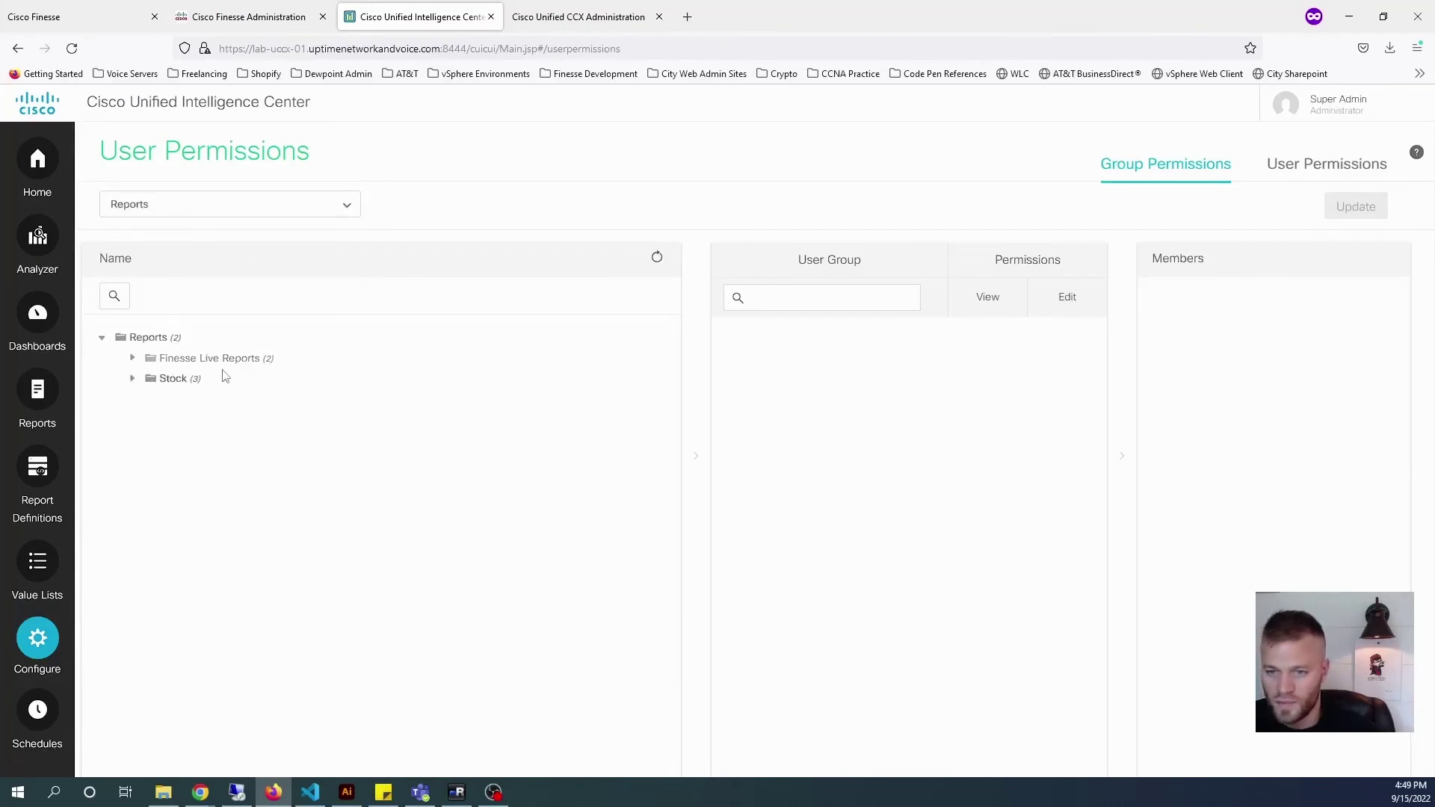
click(132, 359)
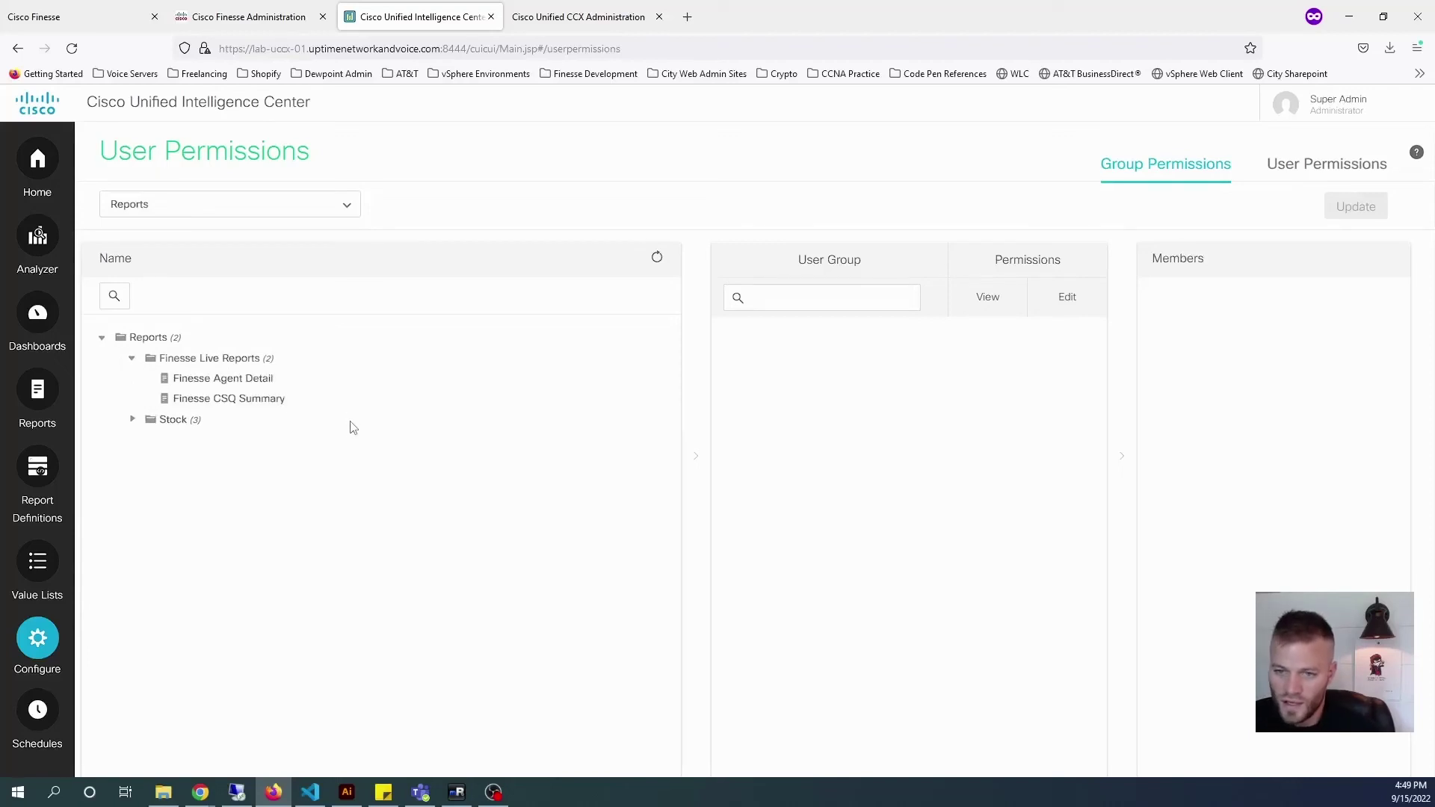
click(254, 402)
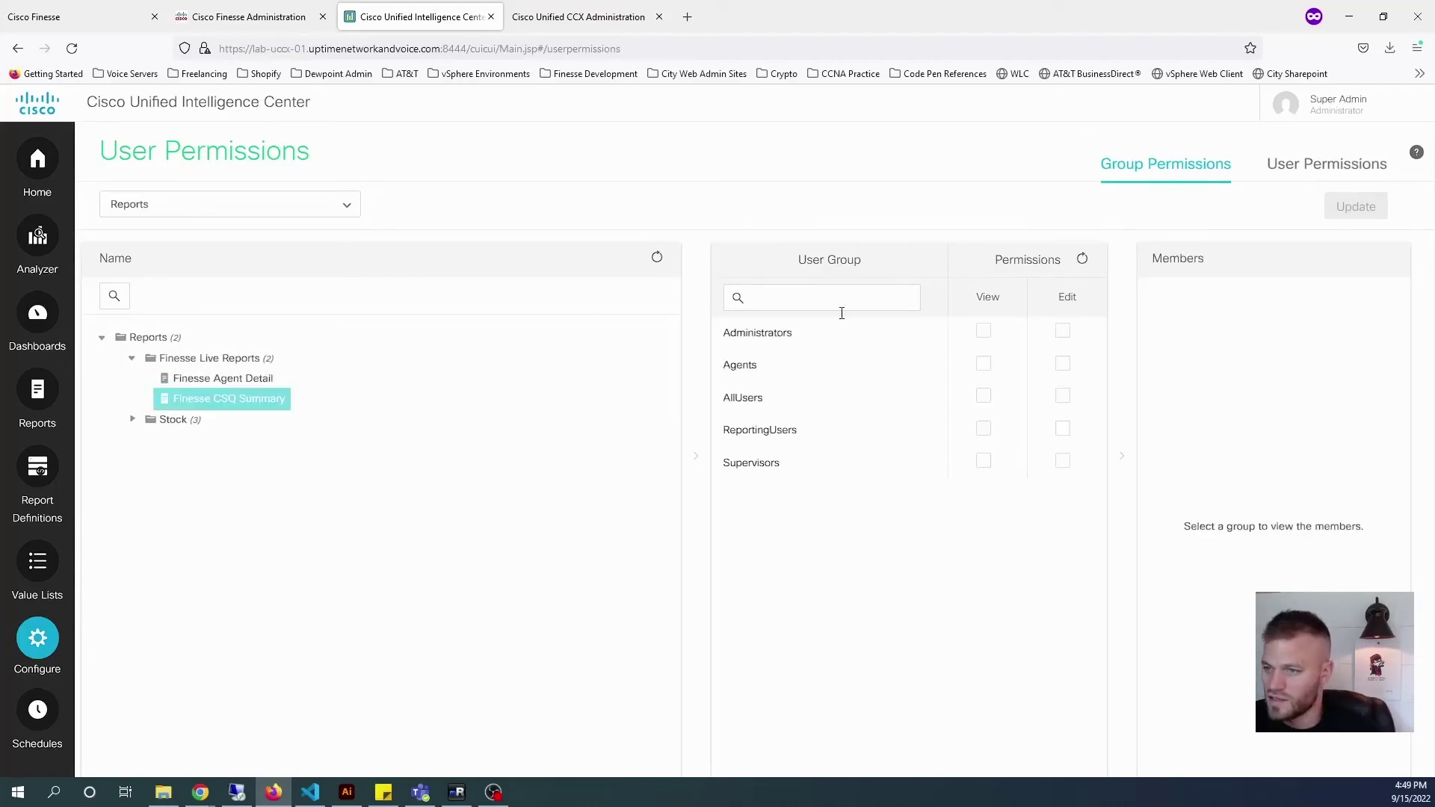
click(991, 465)
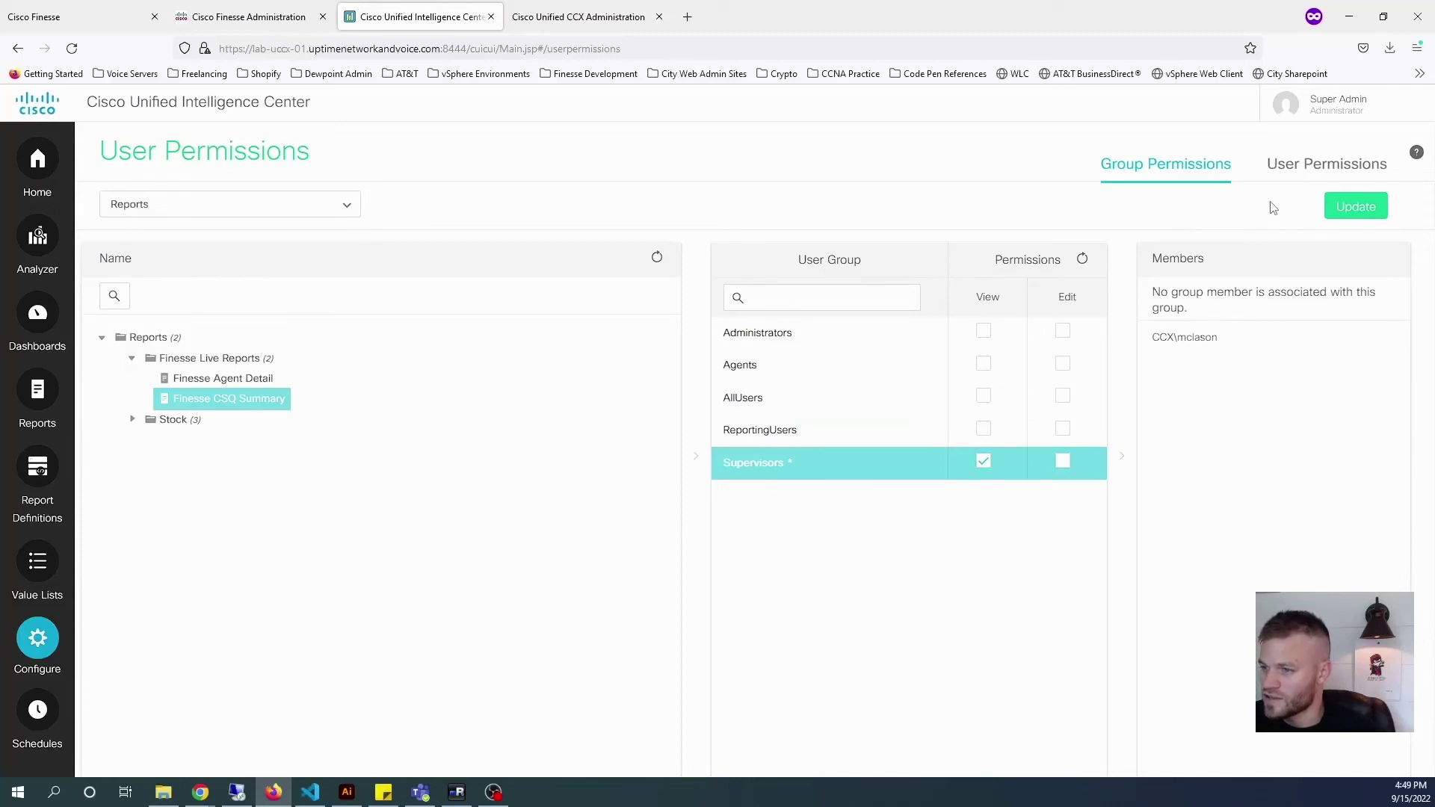
click(1357, 208)
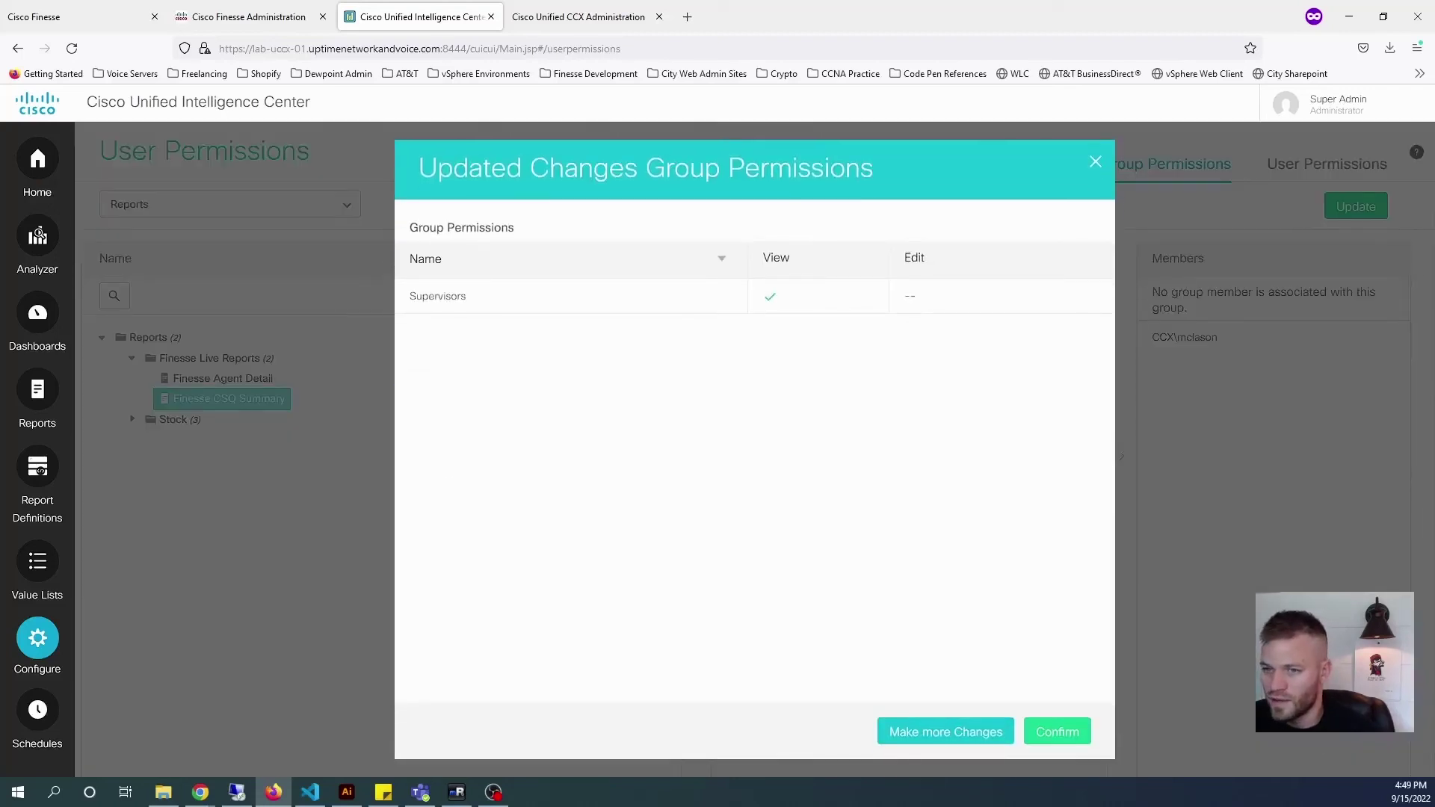
click(1060, 735)
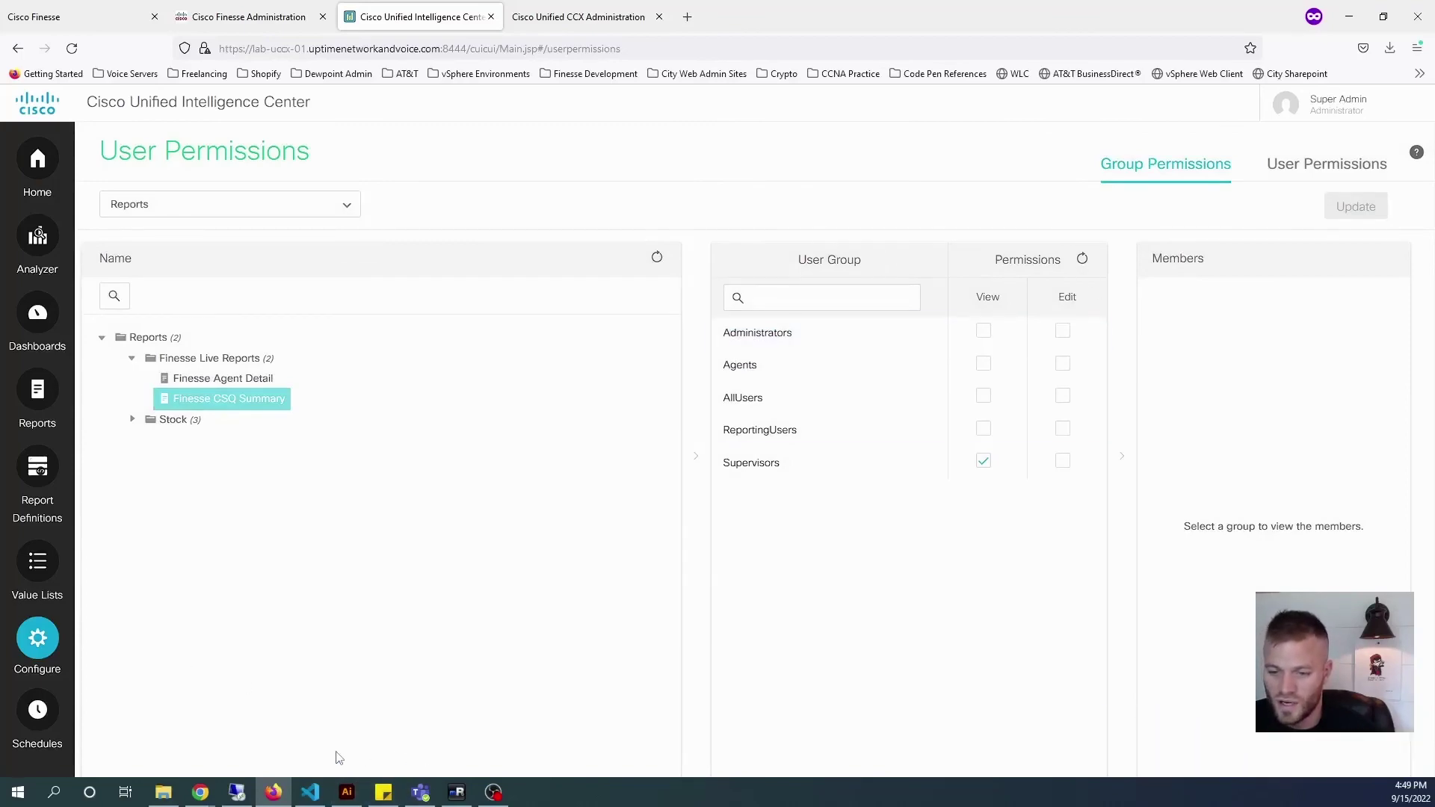
- Switch to Visual Studio Code and copy the four-line gadget block ending in agentVoiceCSQName=courtesy to line 3 of scratchpad.xml, below the new view ID
click(311, 794)
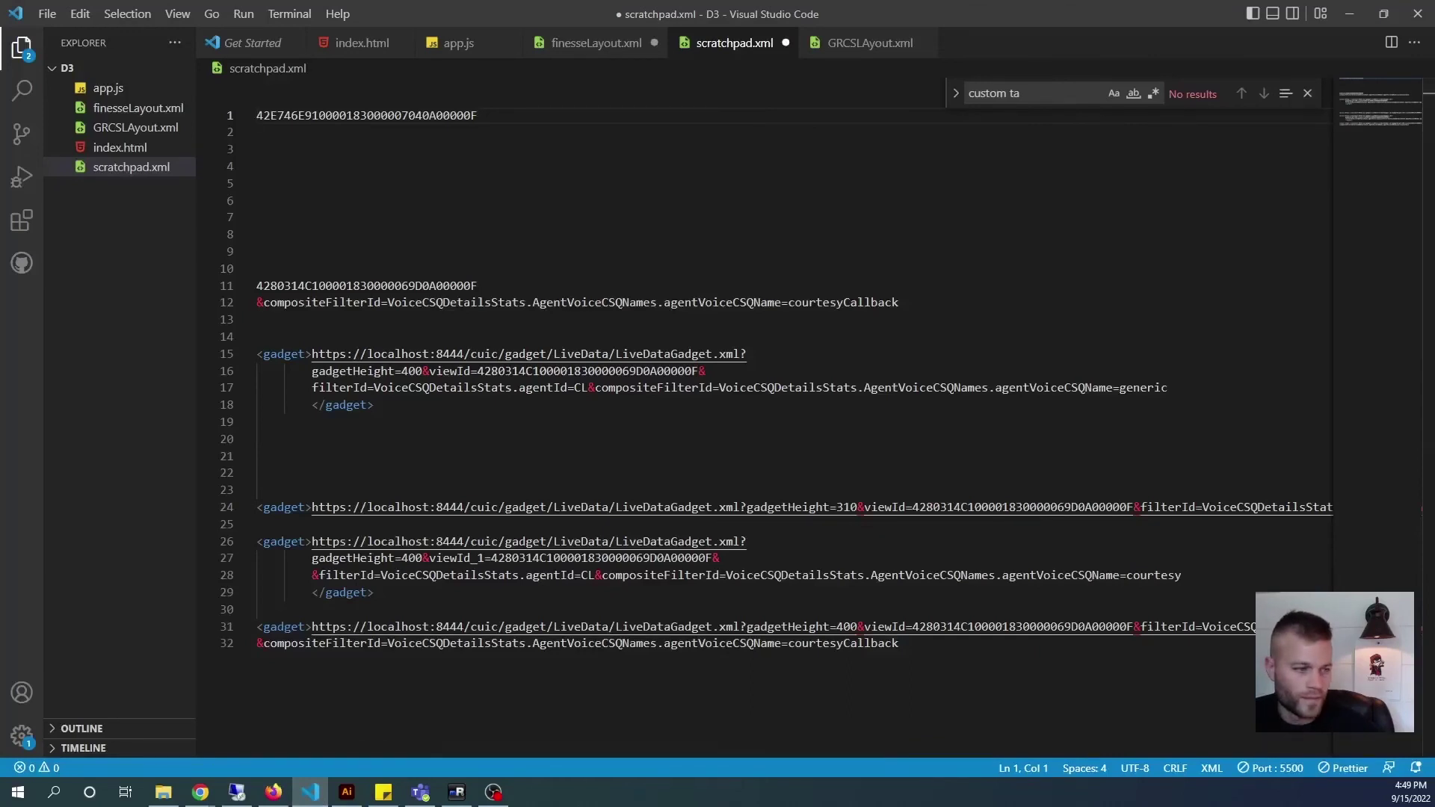
click(494, 792)
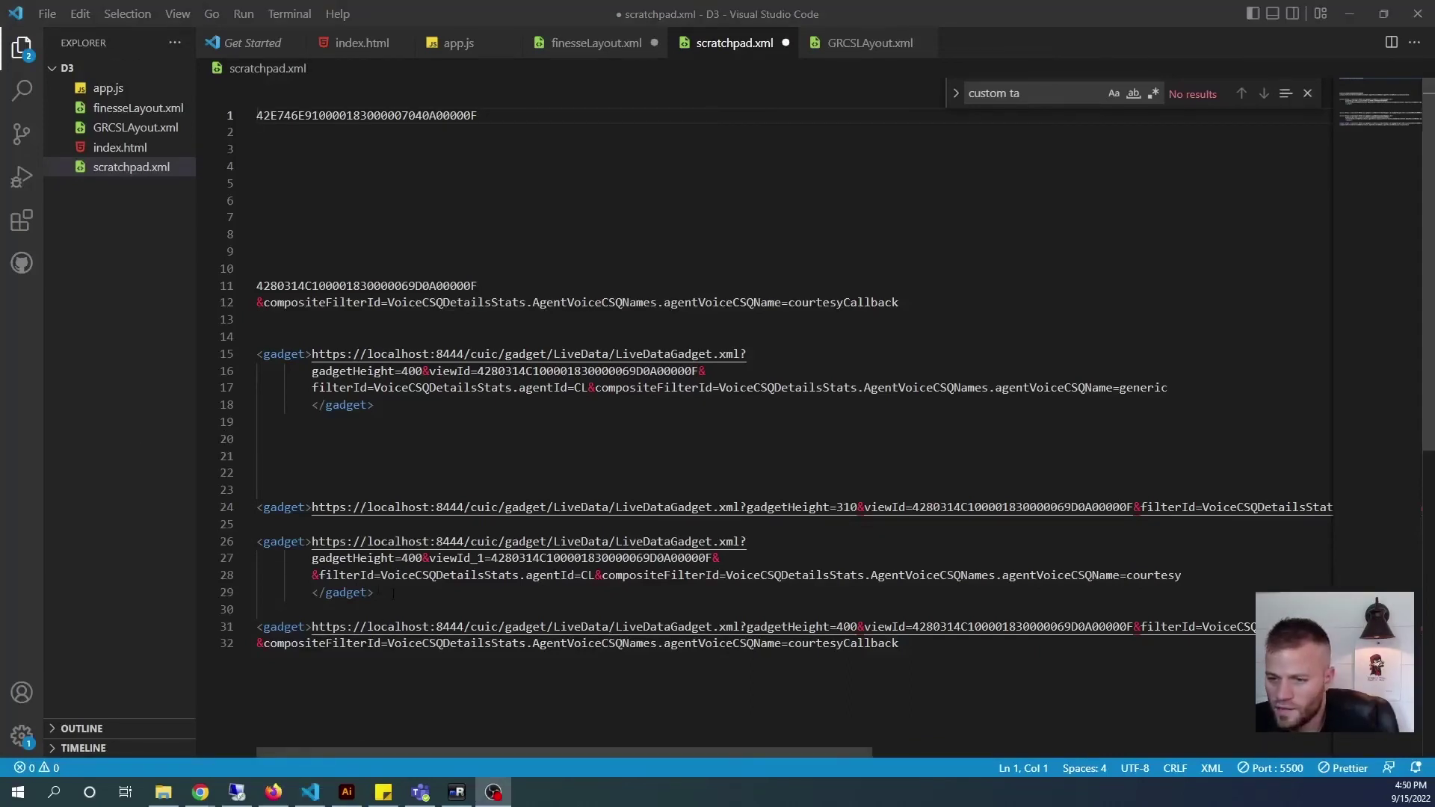
drag(373, 593, 257, 542)
right_click(282, 553)
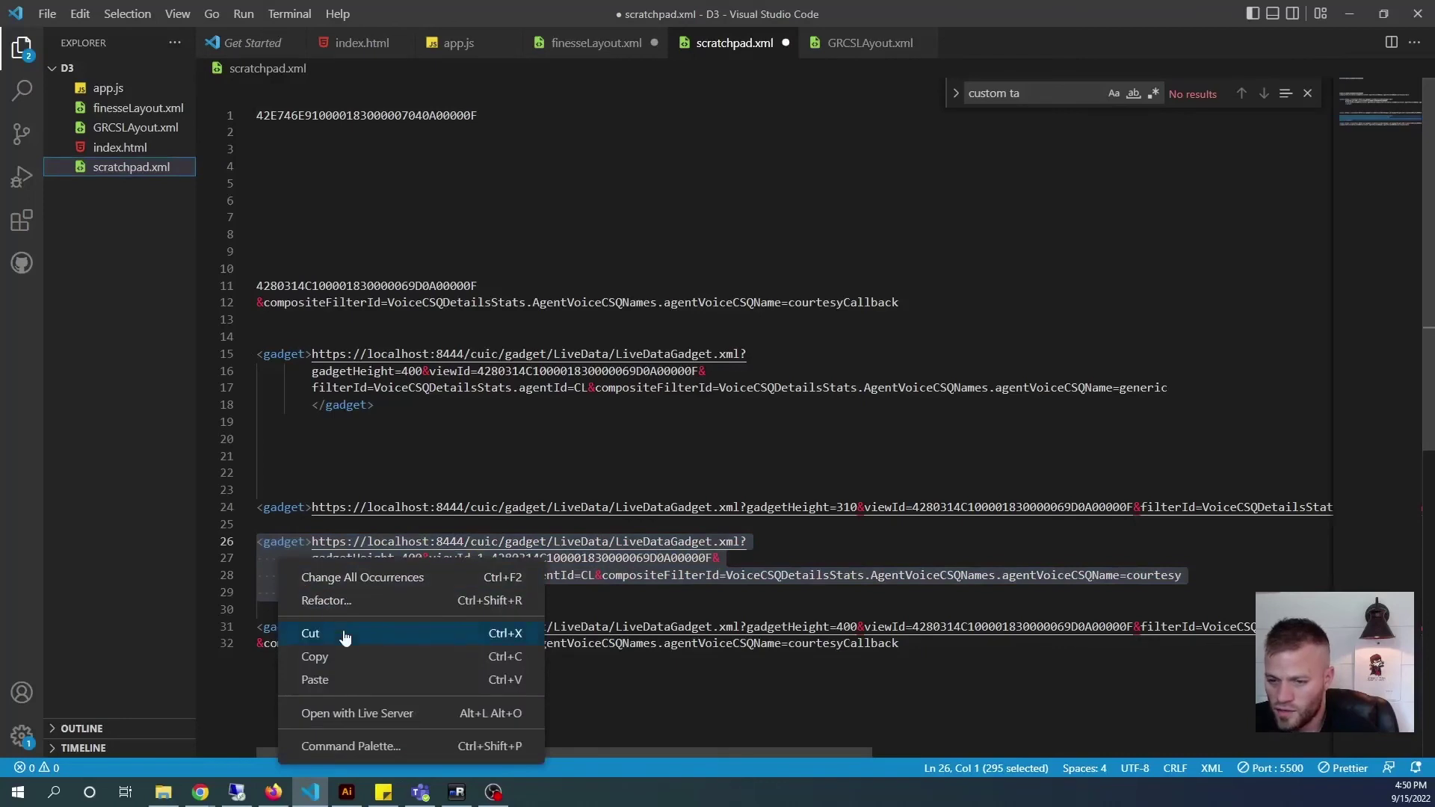
click(343, 658)
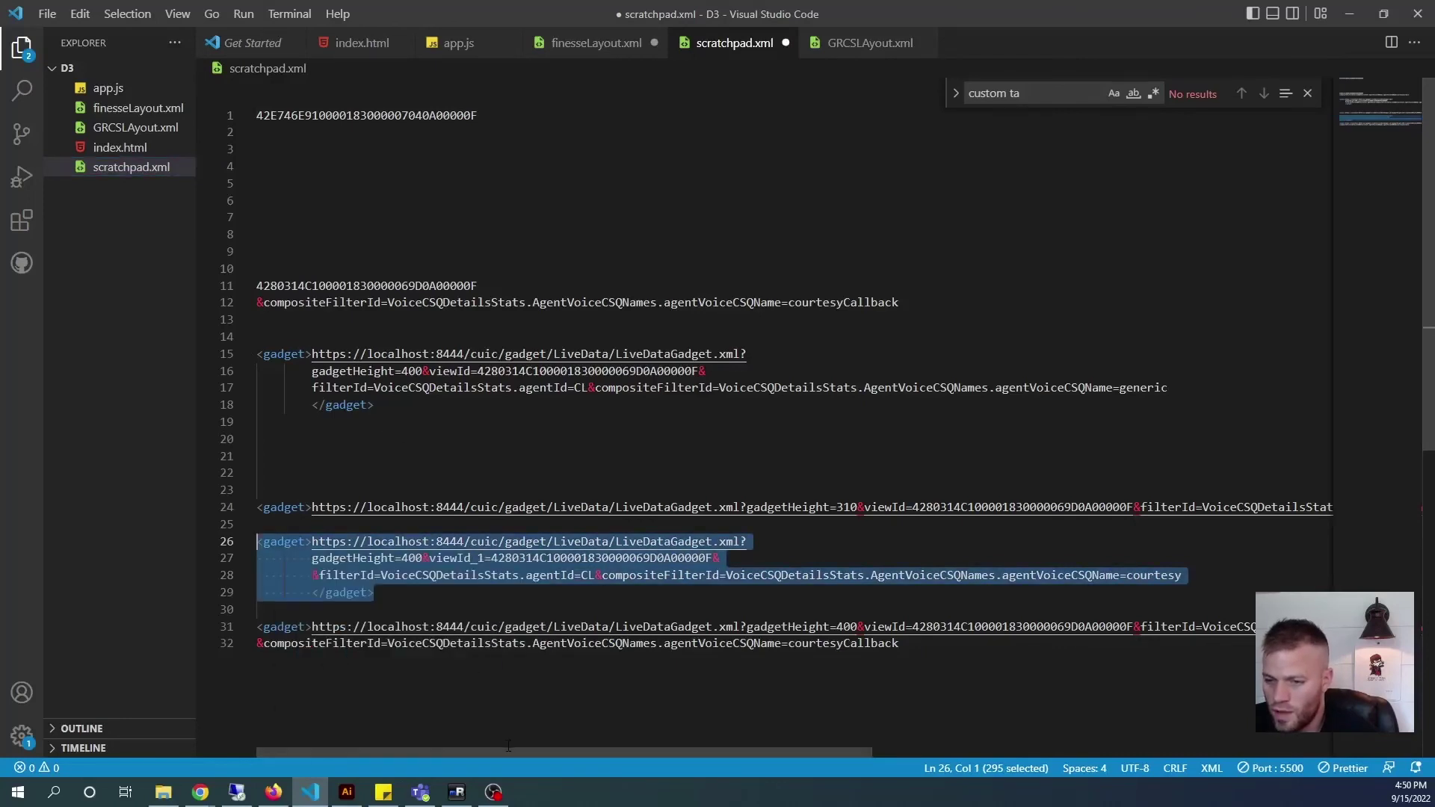
click(327, 234)
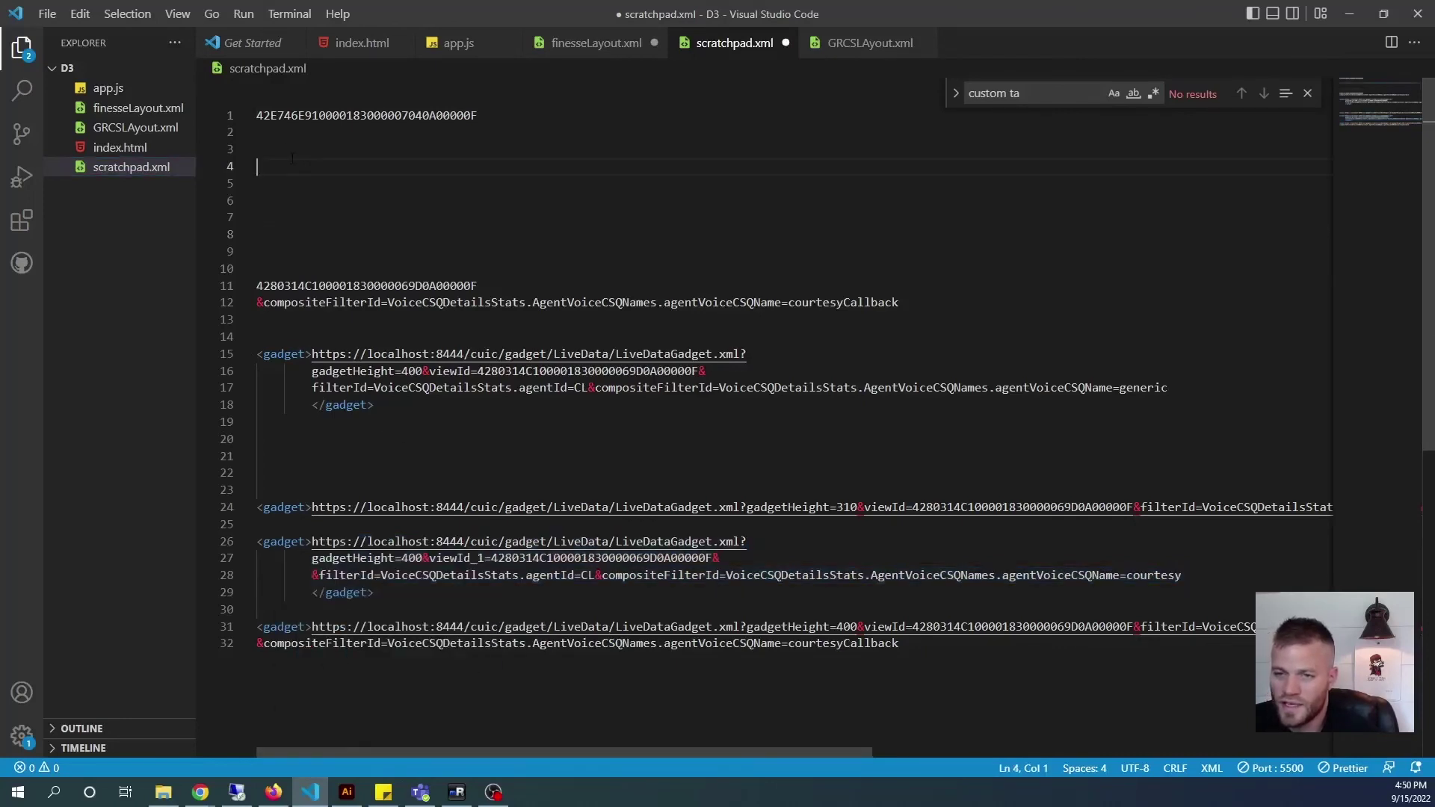
key(ctrl+v)
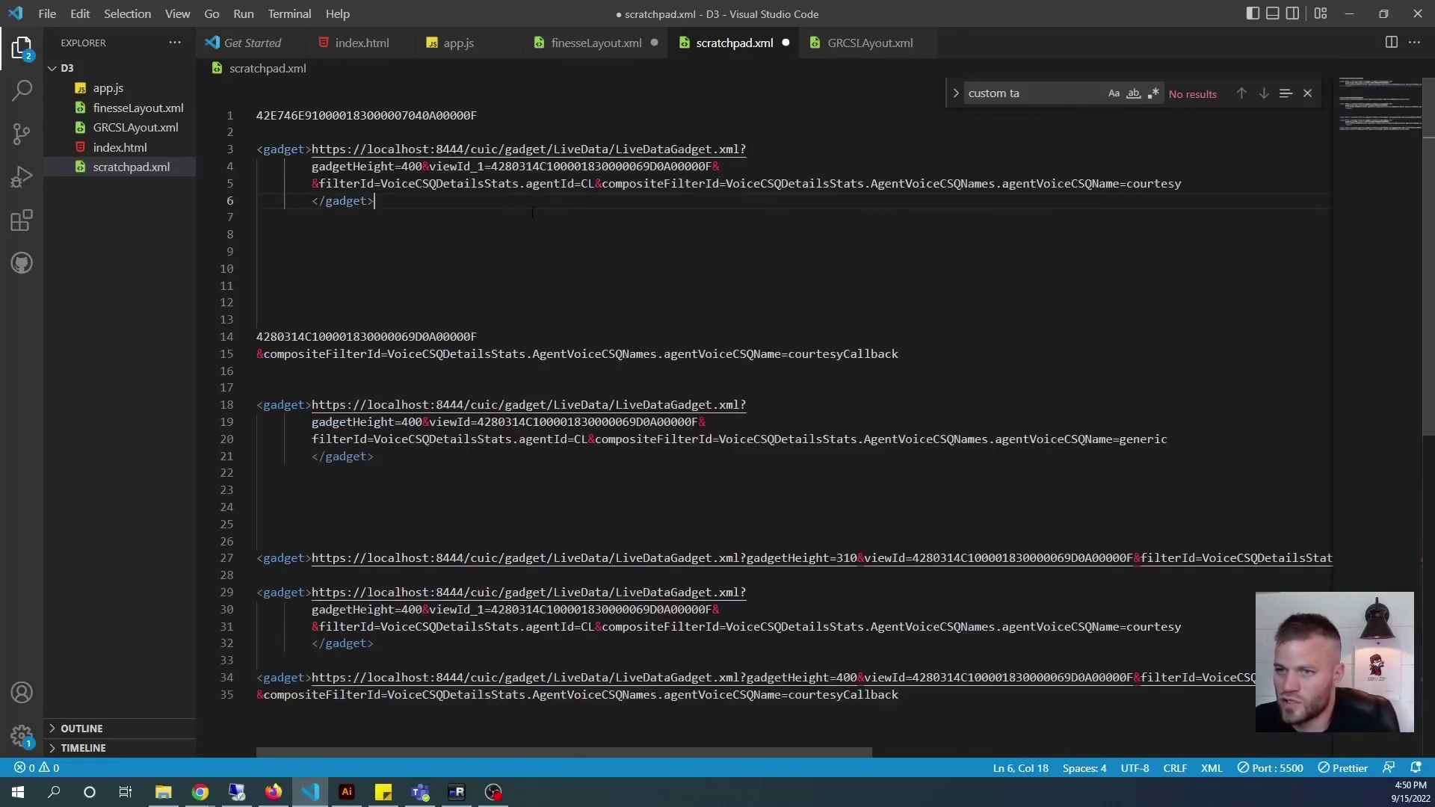
- Replace the viewId_1 value in the gadget on line 4 with the view ID from line 1
drag(482, 115, 255, 114)
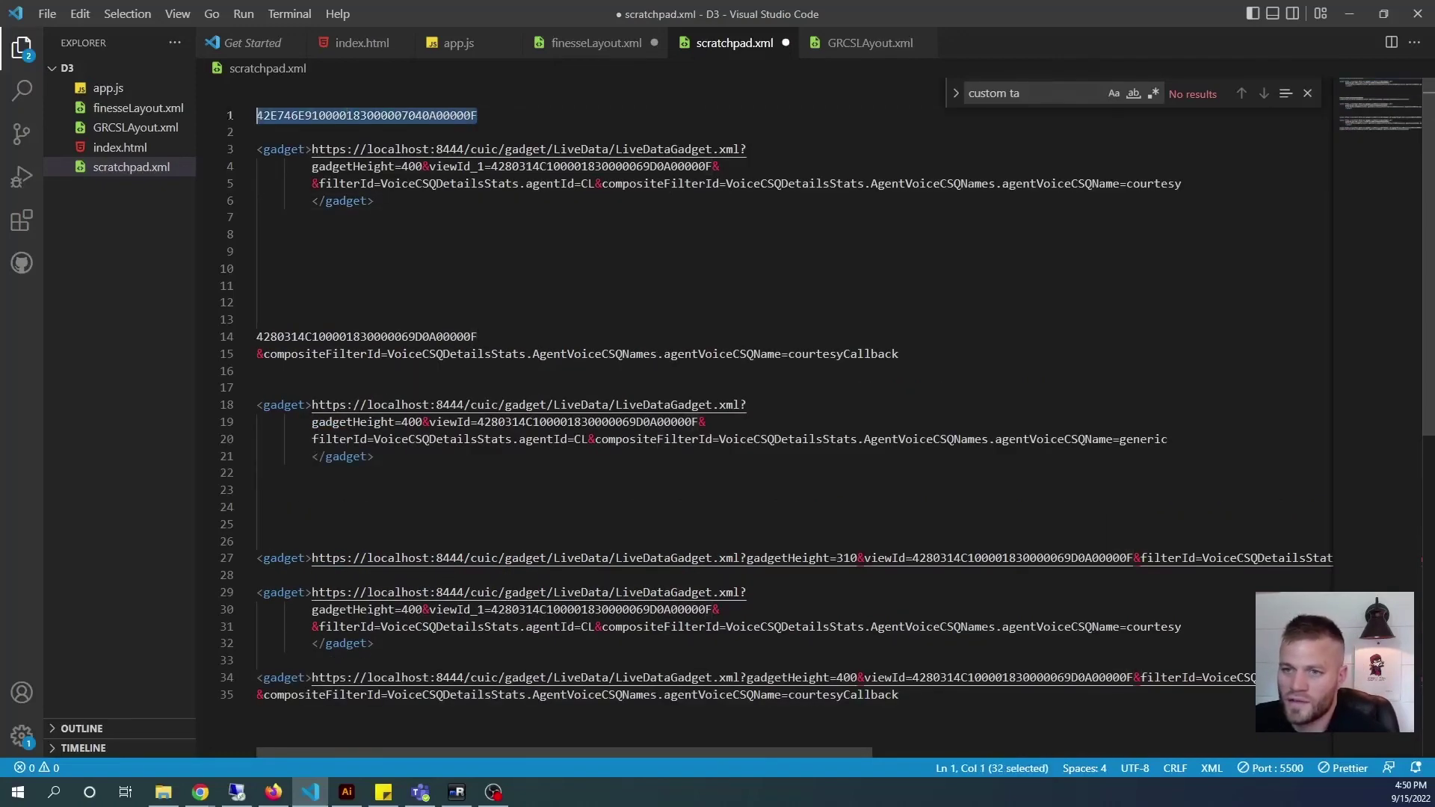
right_click(299, 118)
click(369, 219)
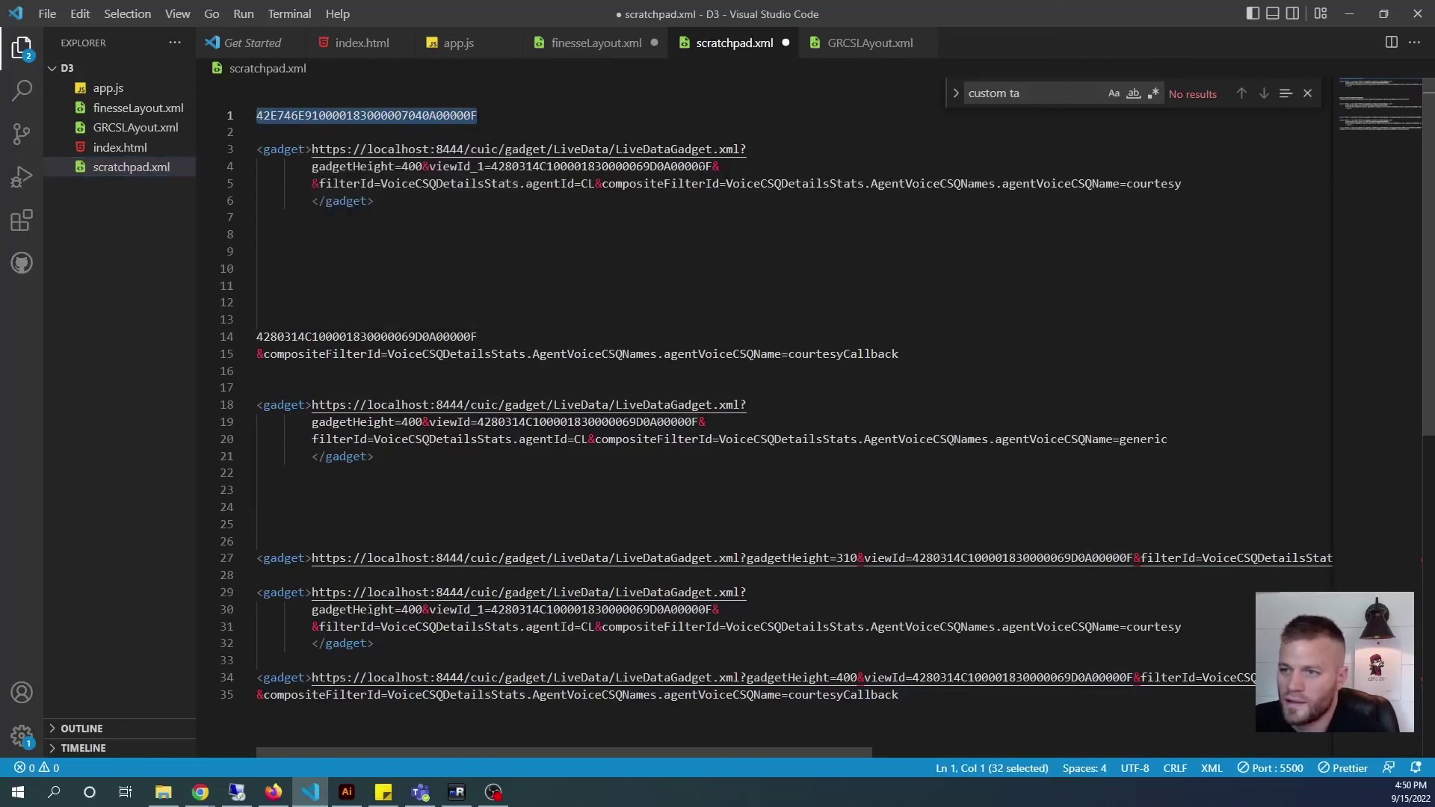
drag(714, 166, 491, 166)
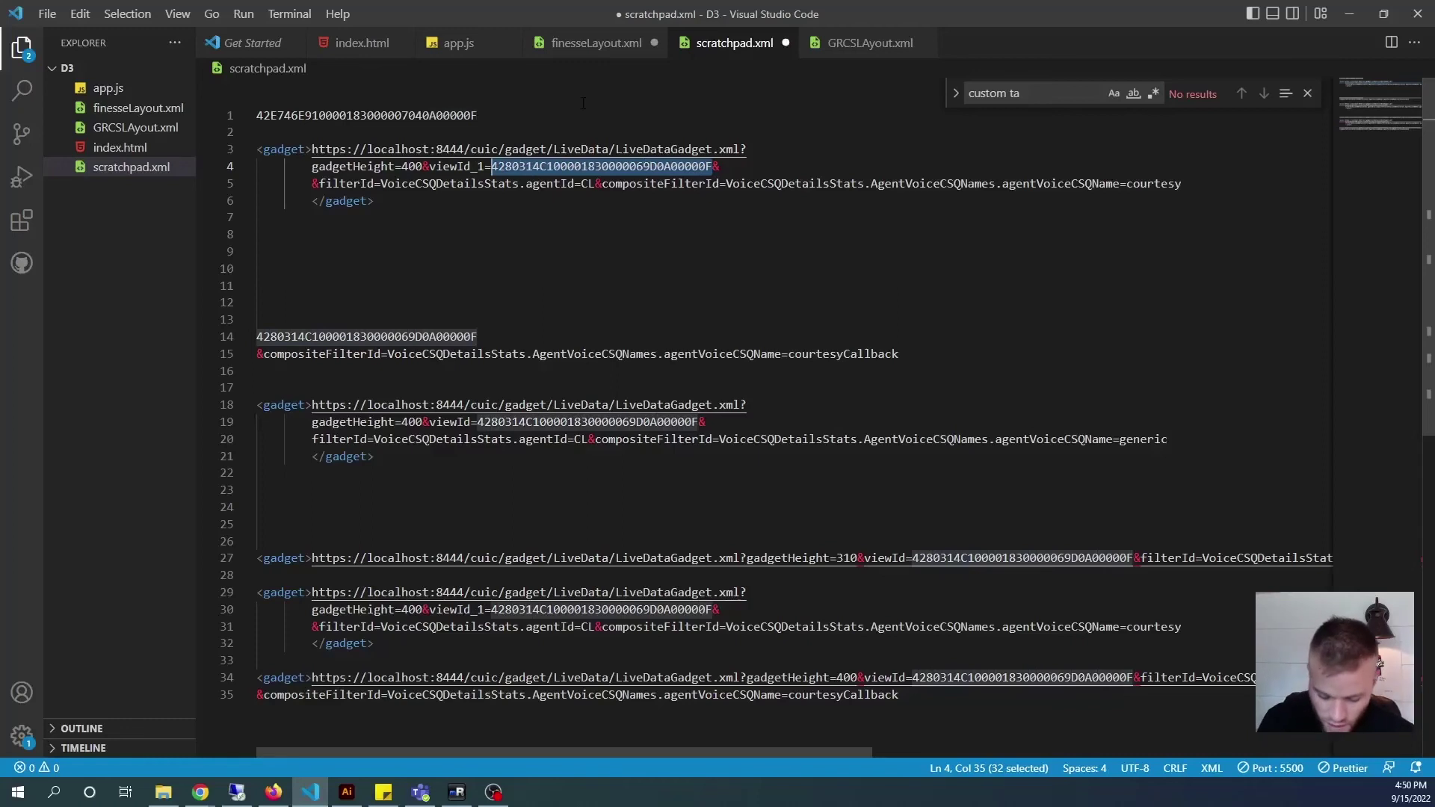
key(ctrl+v)
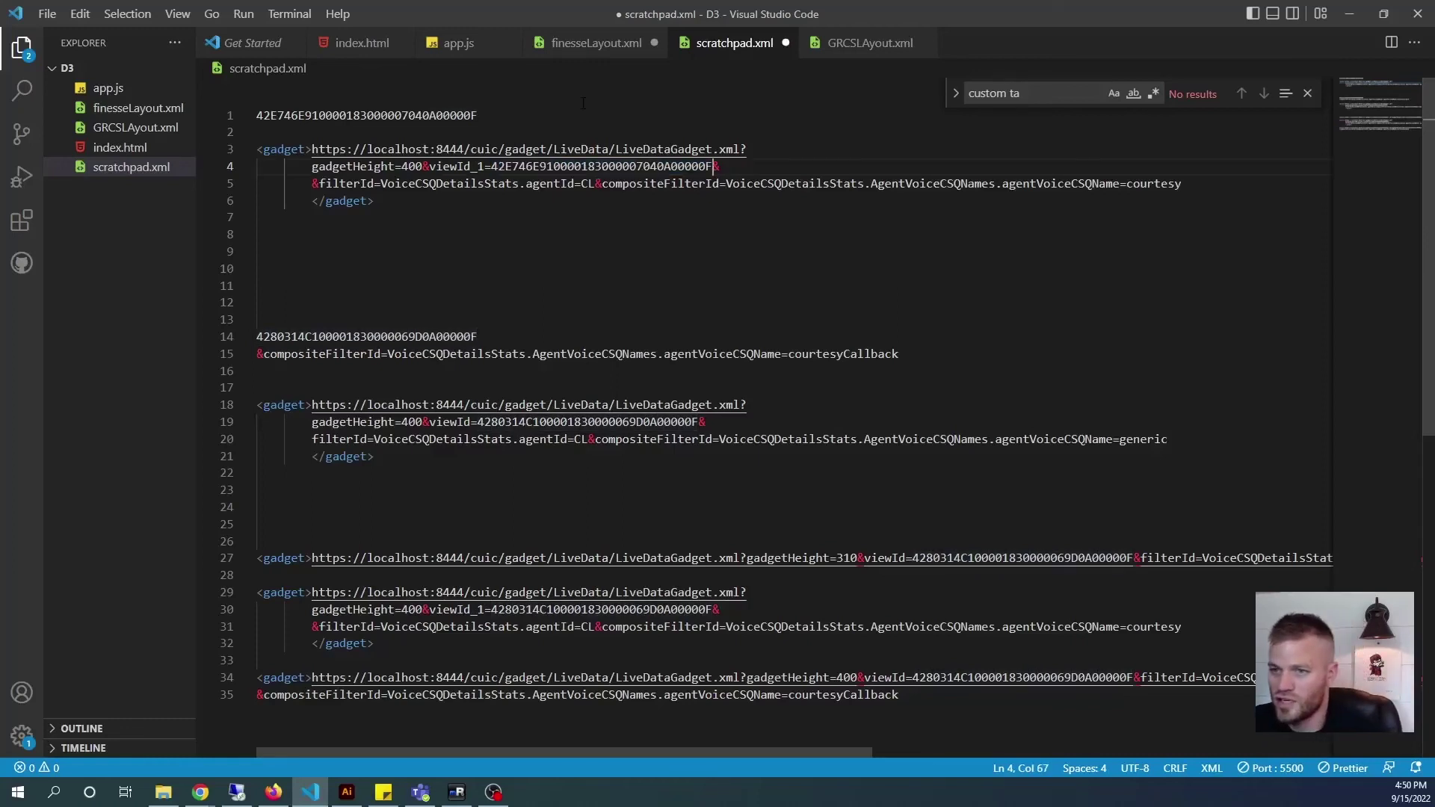
- Remove the compositeFilterId part from line 5 of the top gadget and extend its filter value to CL%20CustomerService
click(1198, 184)
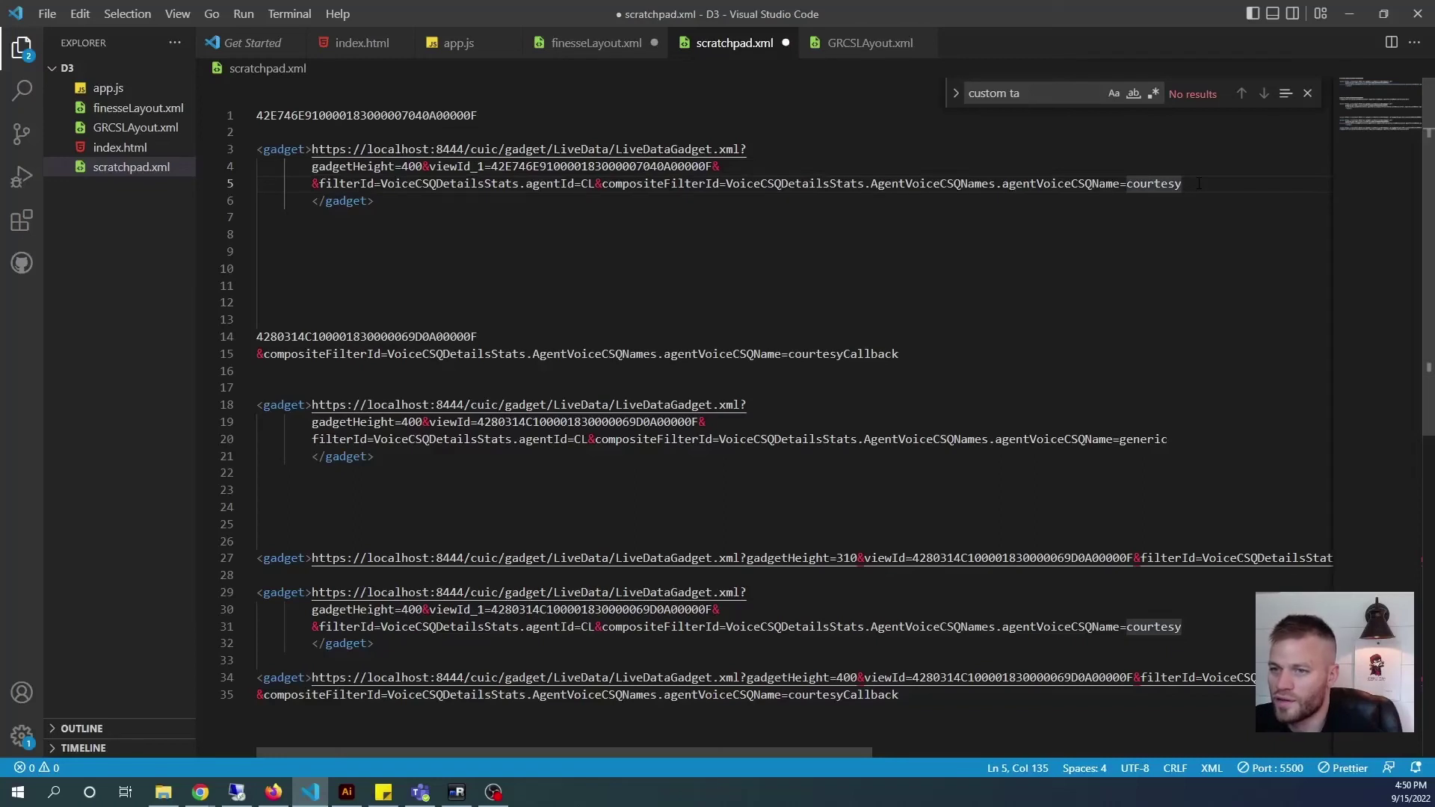
drag(1199, 183, 596, 184)
key(BackSpace)
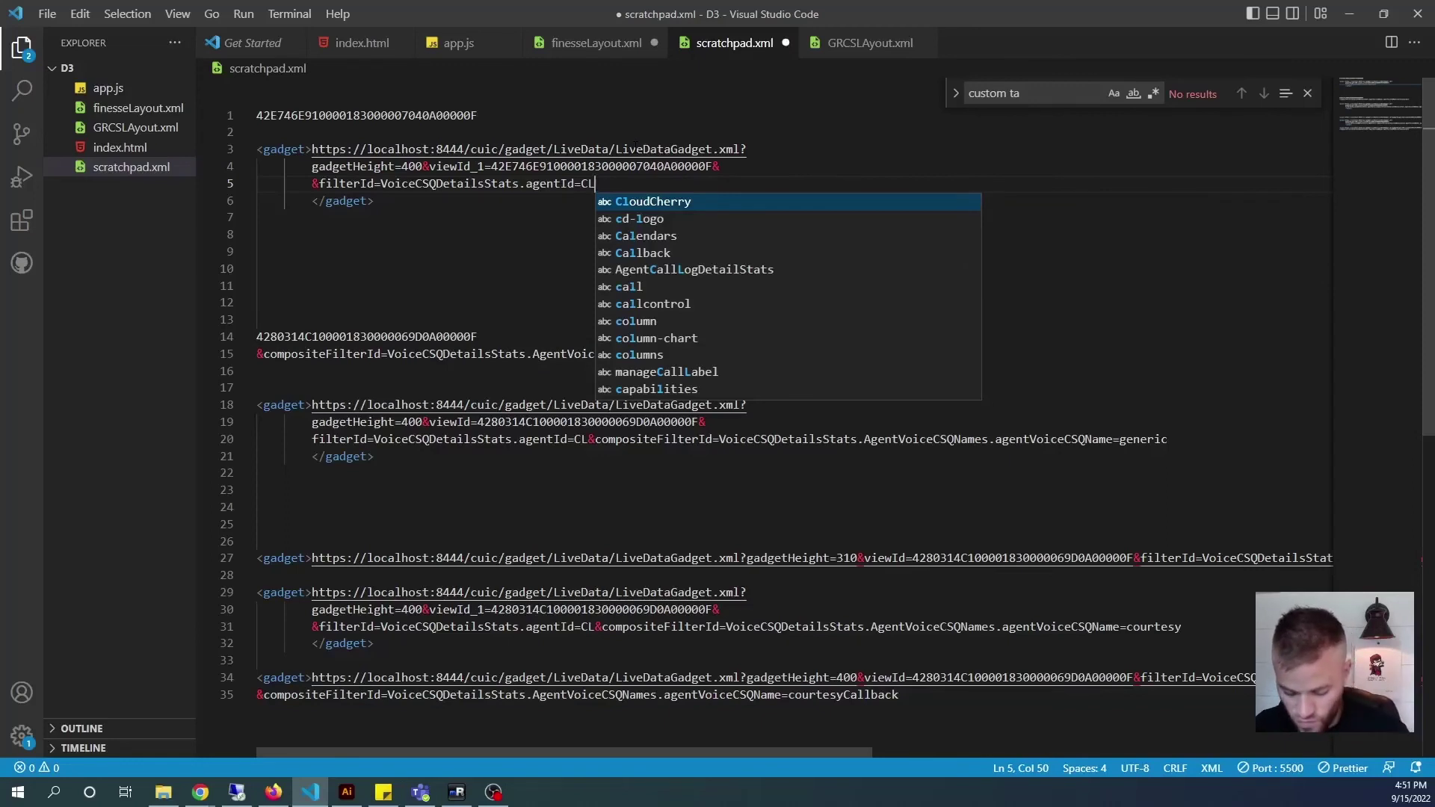
text(%20)
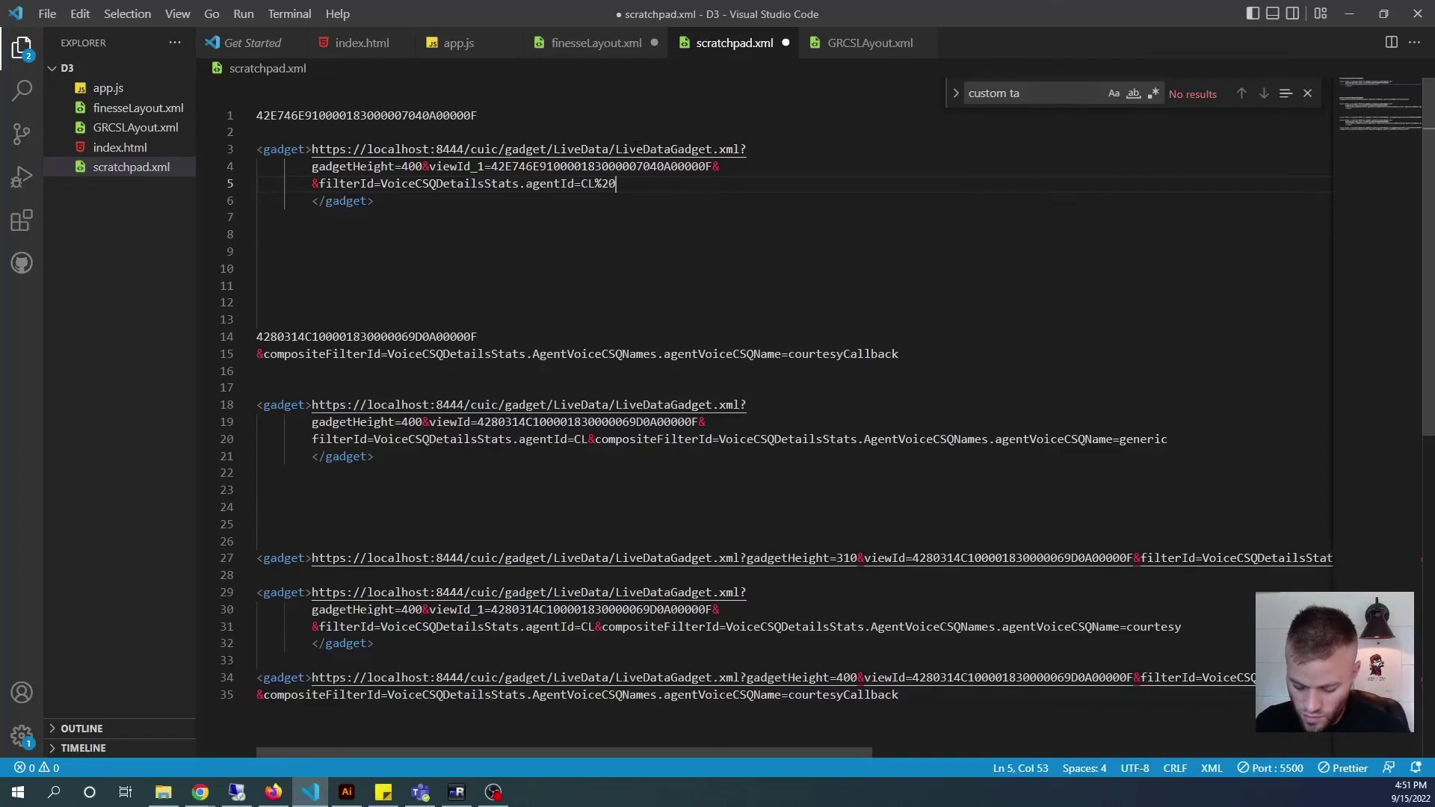
text(Customer)
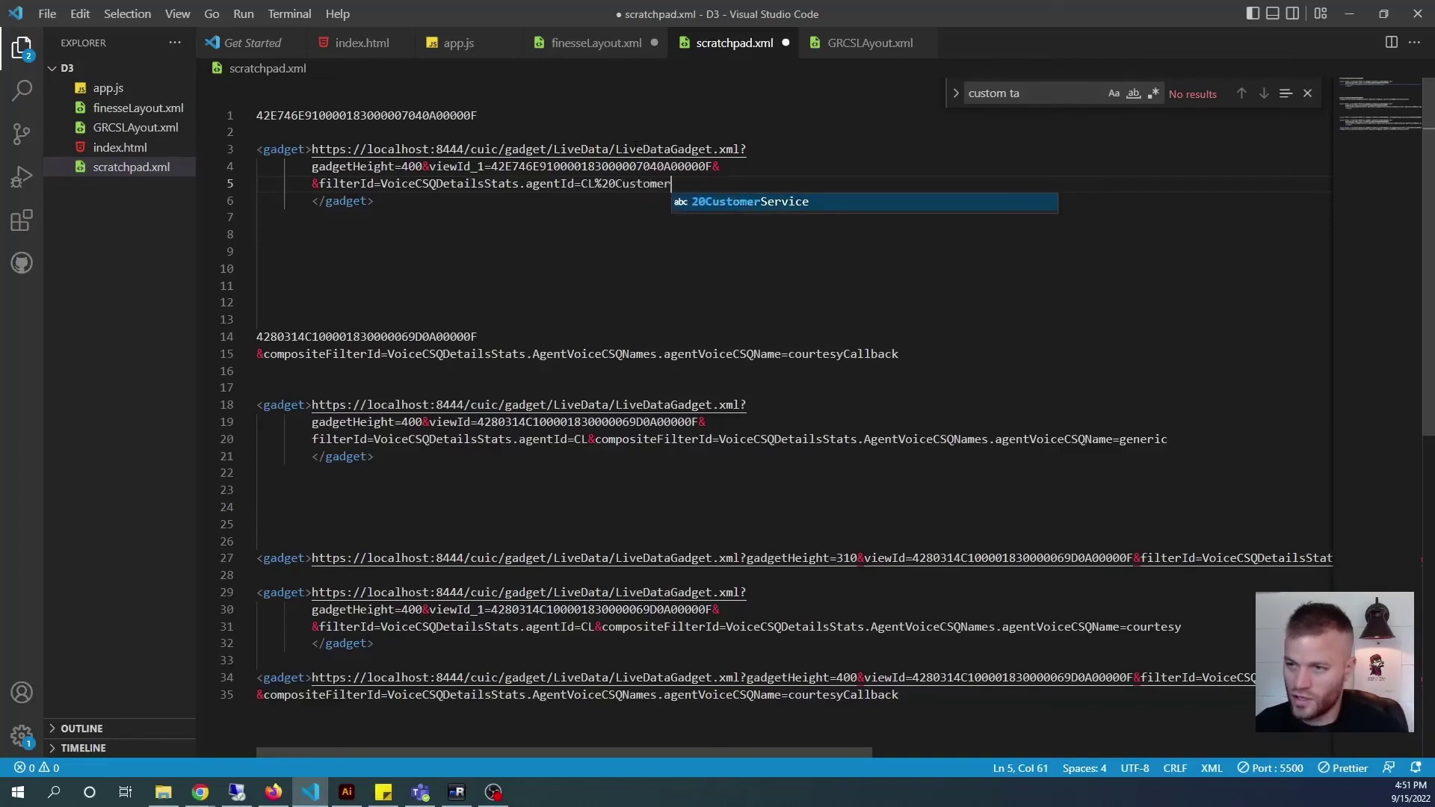
text(Service)
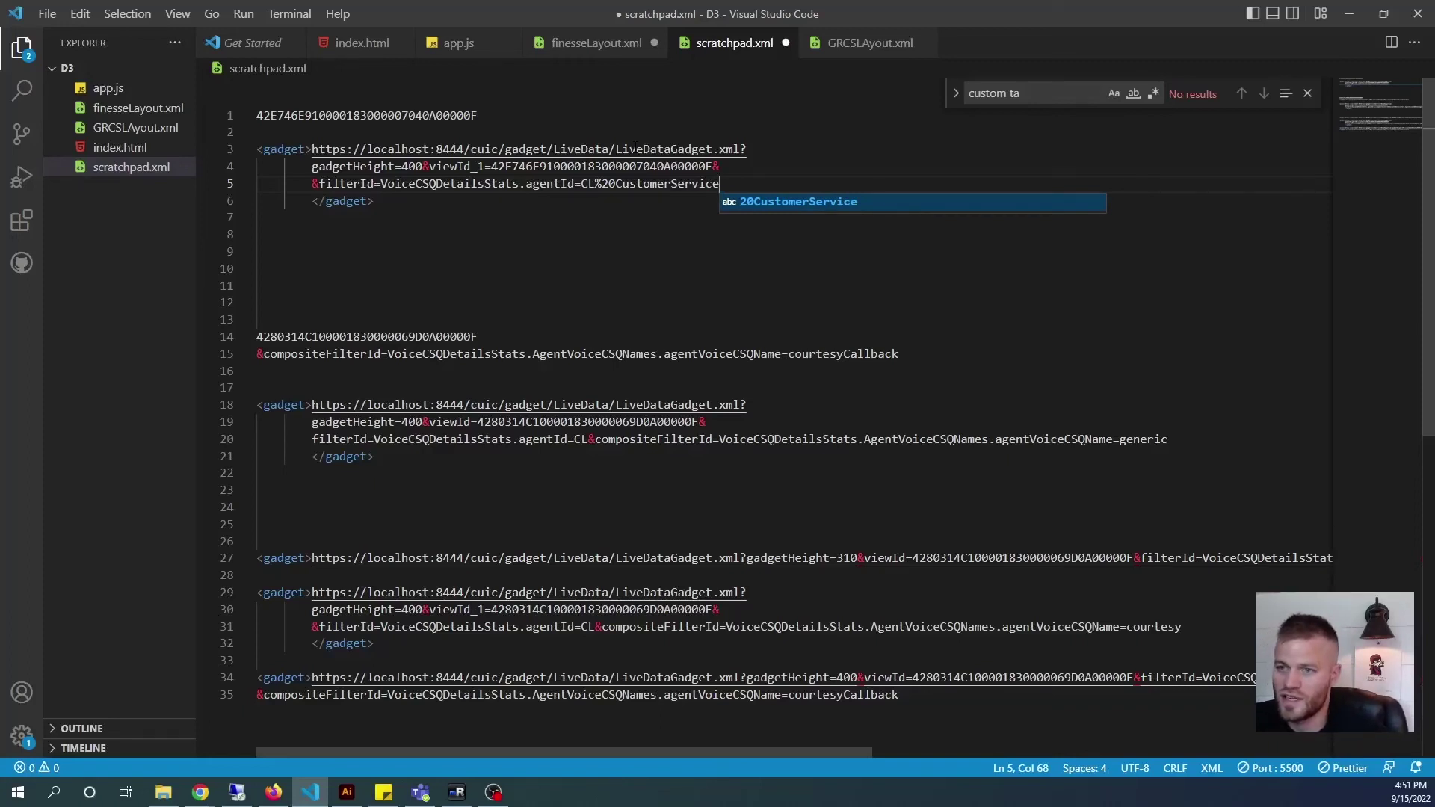
click(589, 205)
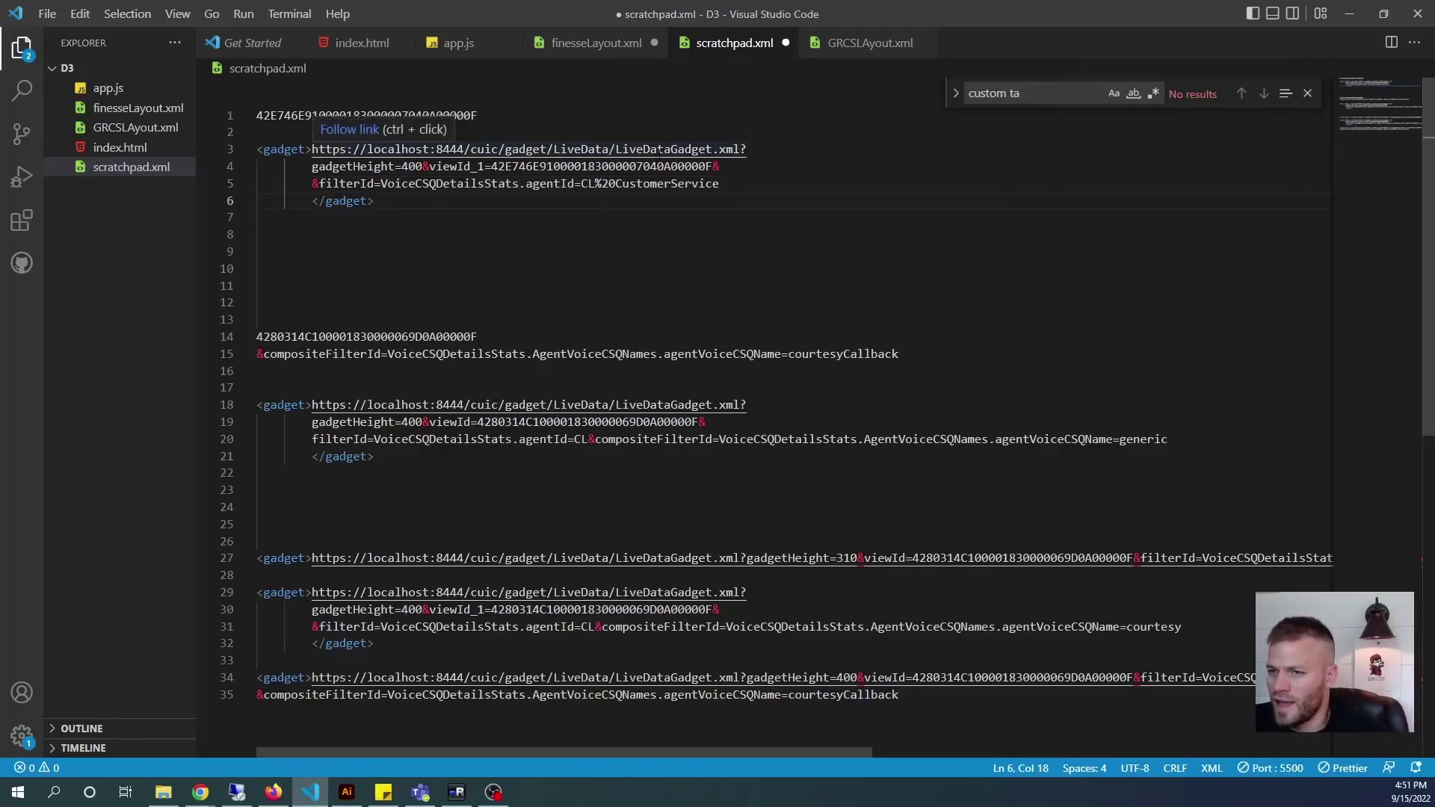
- Replace the top gadget's filter field with VoiceIAQStats.esdName, copied from the Finesse CSQ Summary report's key criteria in Cisco Unified Intelligence Center
click(514, 183)
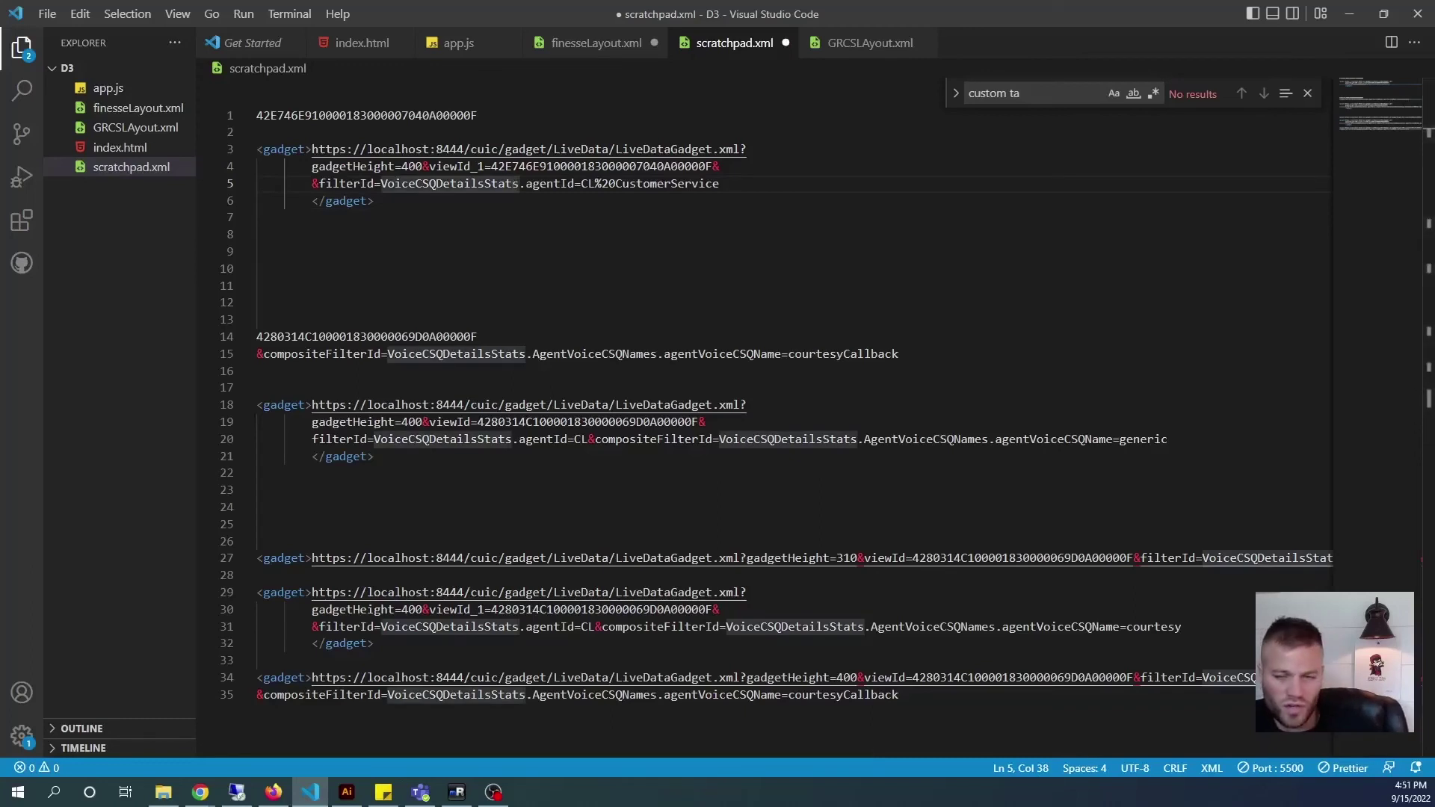
click(476, 196)
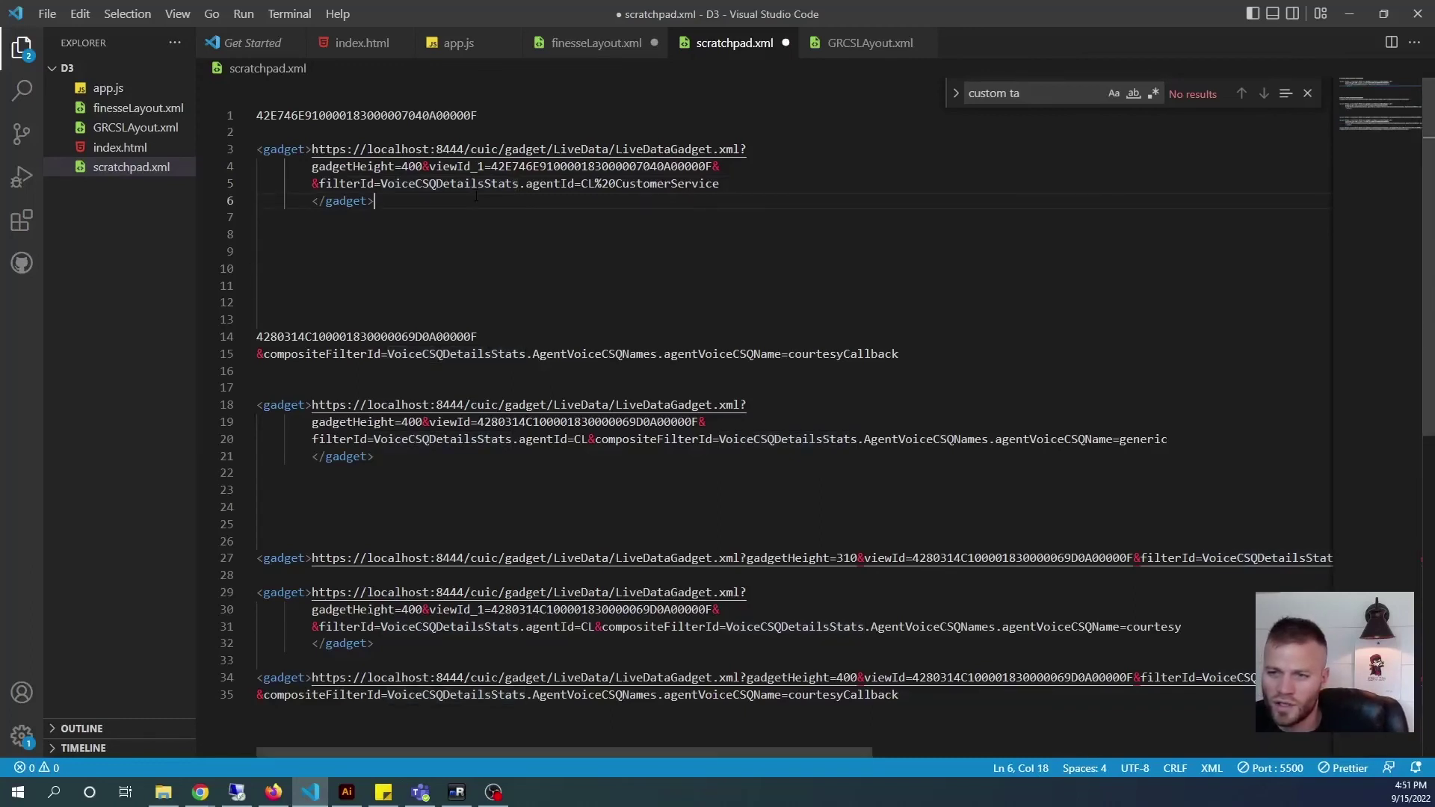
drag(574, 184, 383, 184)
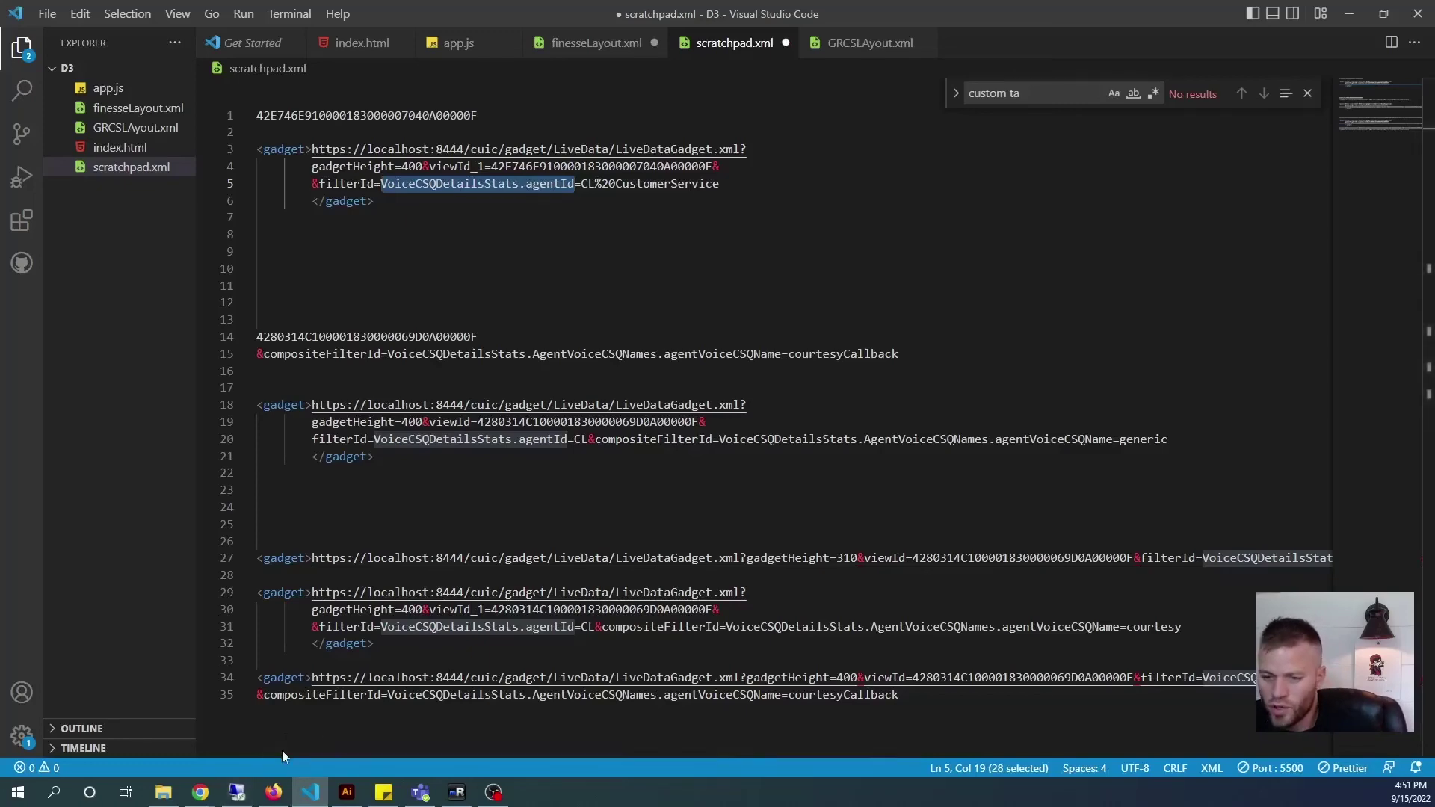
click(273, 793)
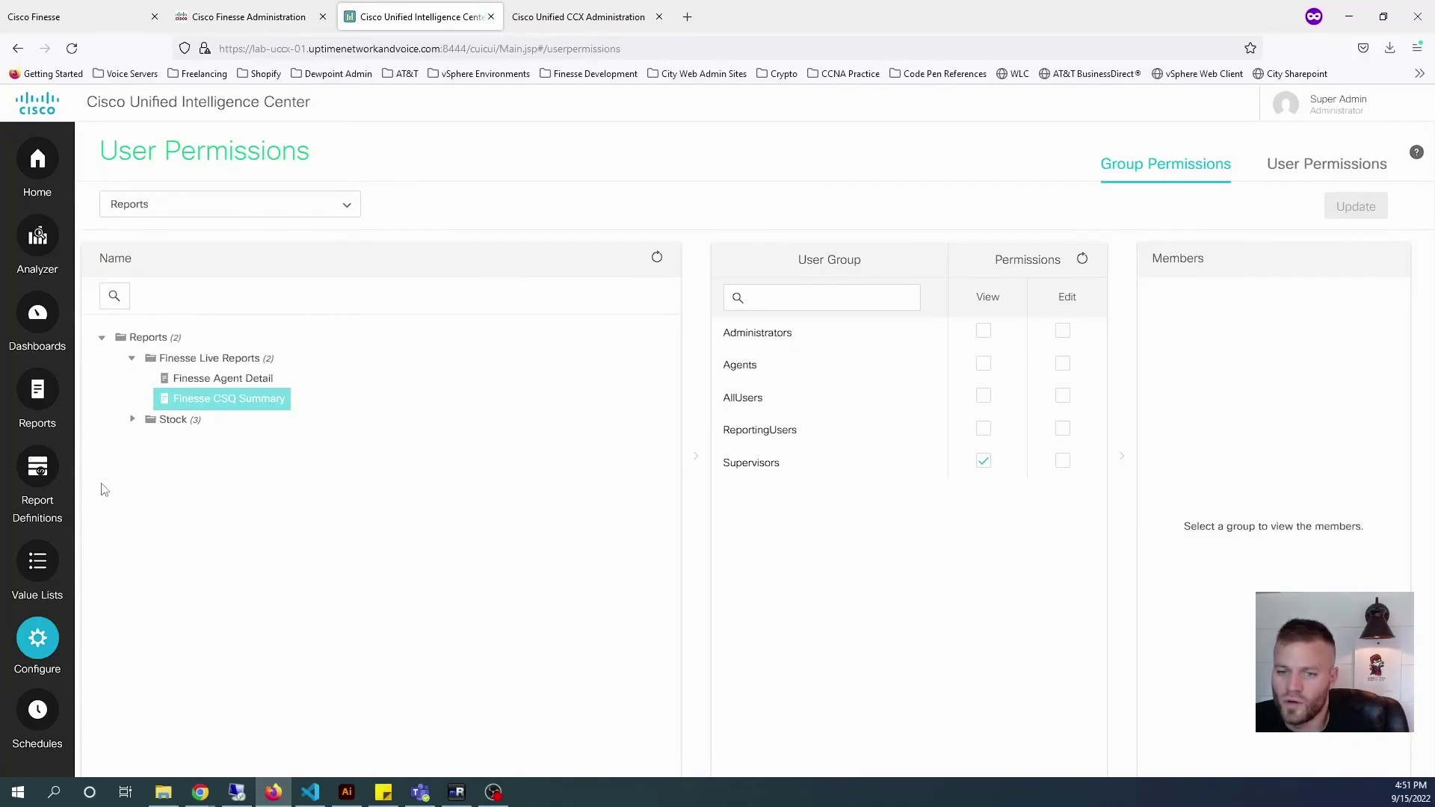
click(39, 397)
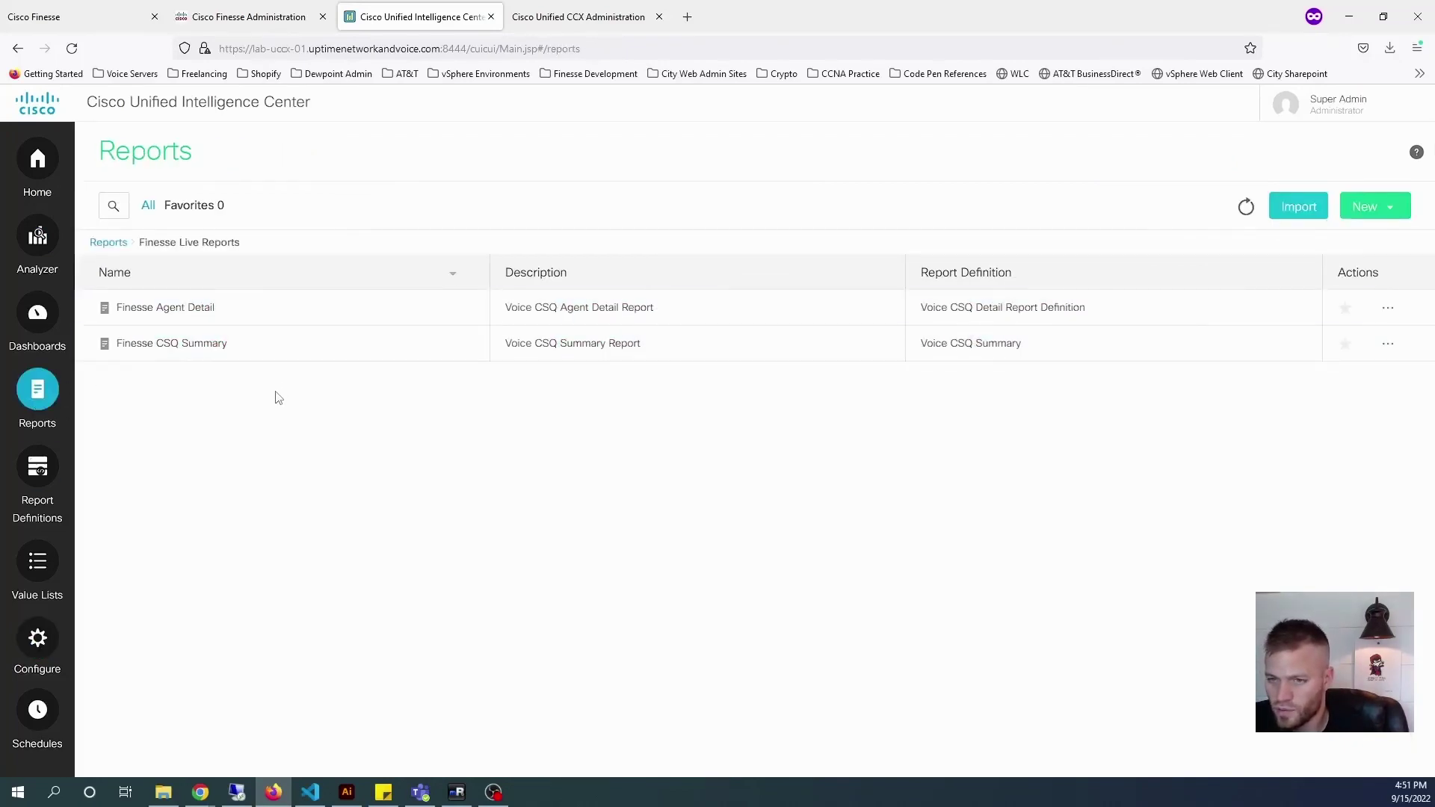
click(193, 348)
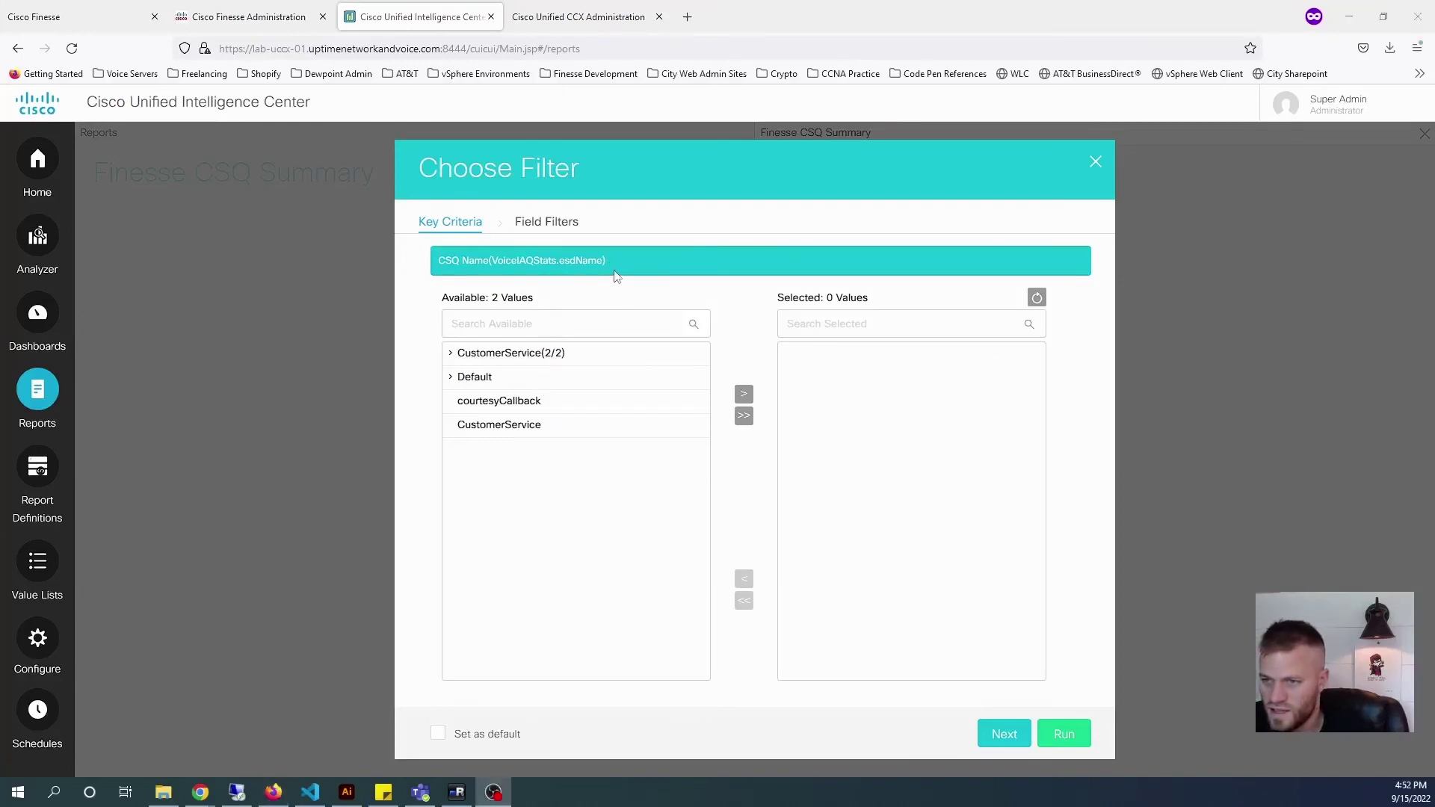
drag(601, 262, 500, 267)
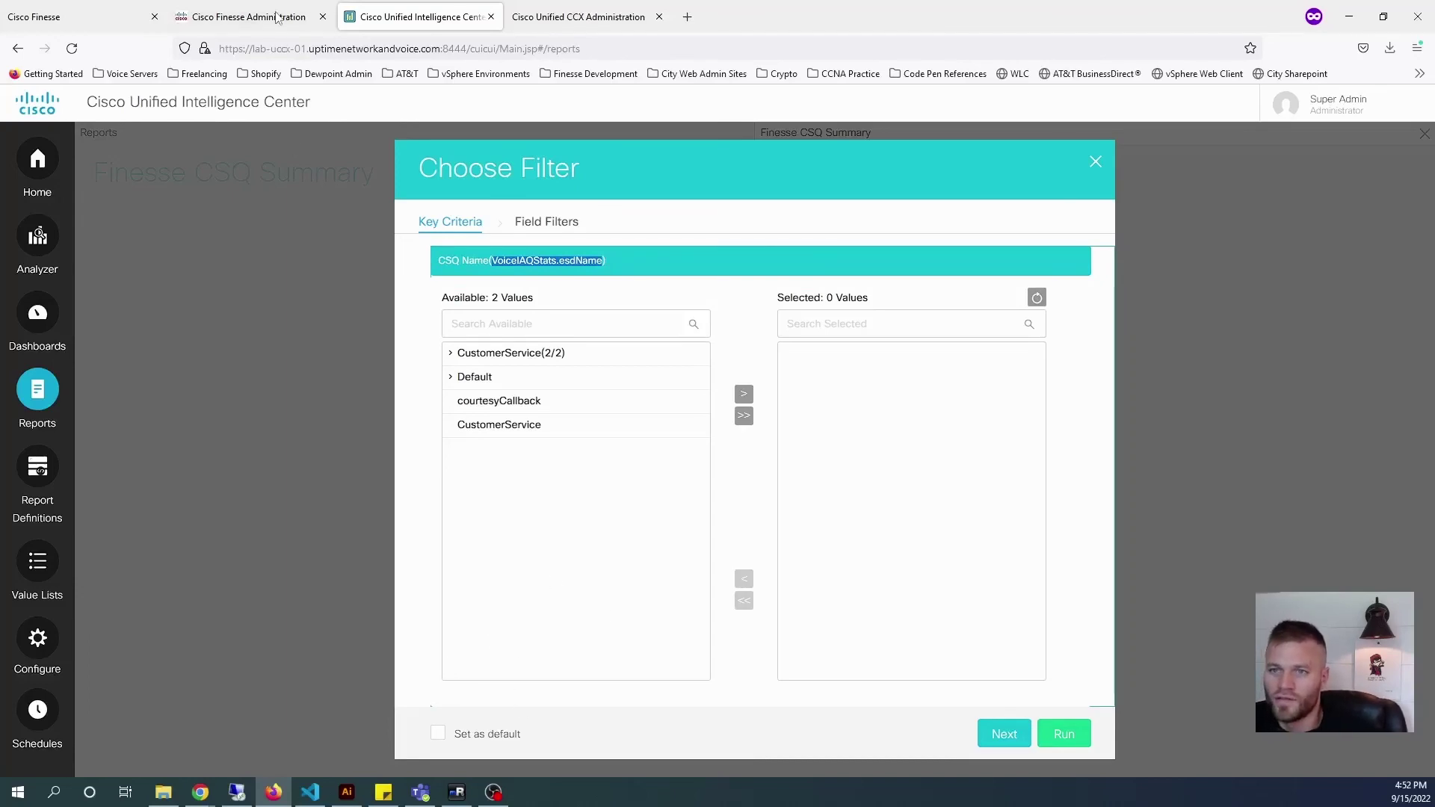
click(311, 793)
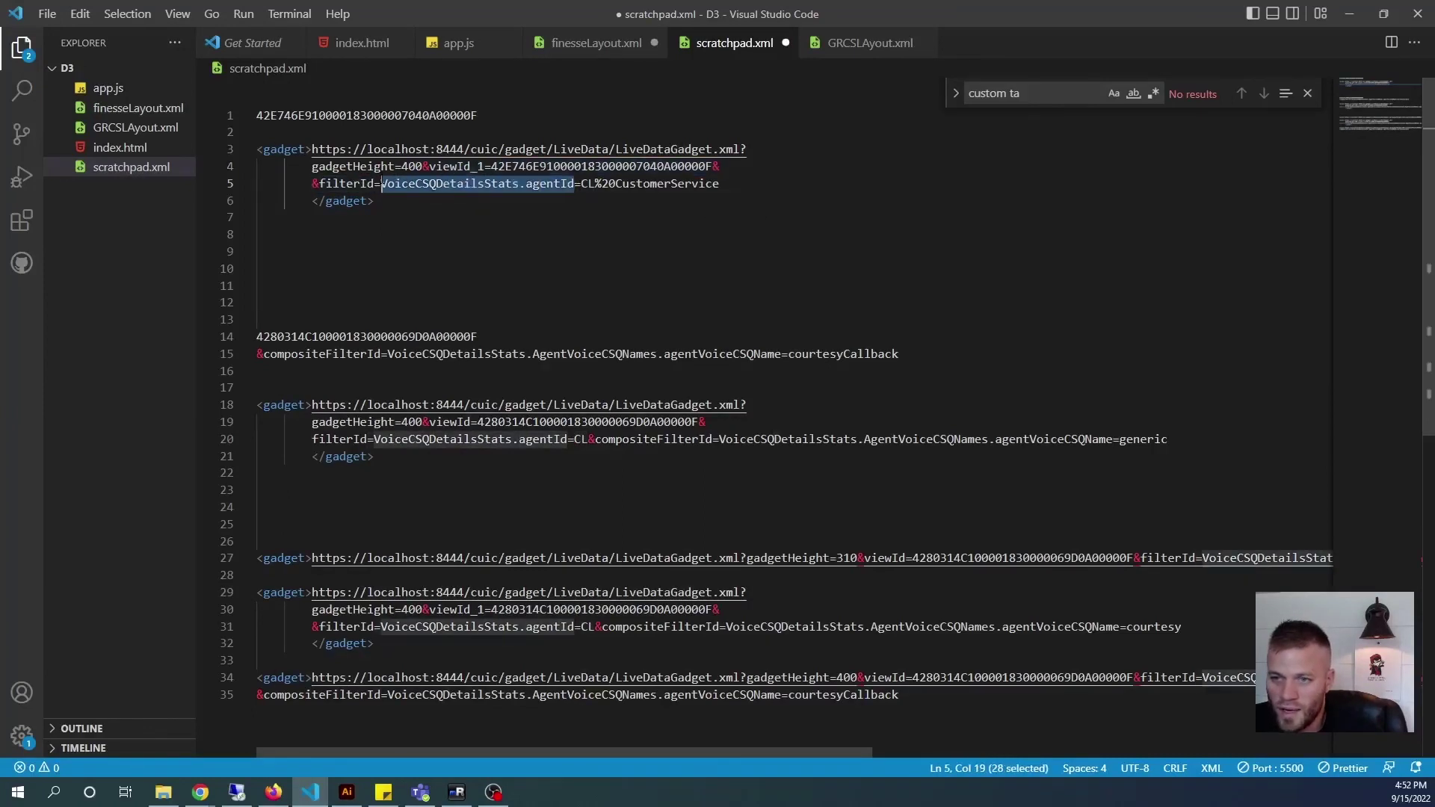
key(ctrl+v)
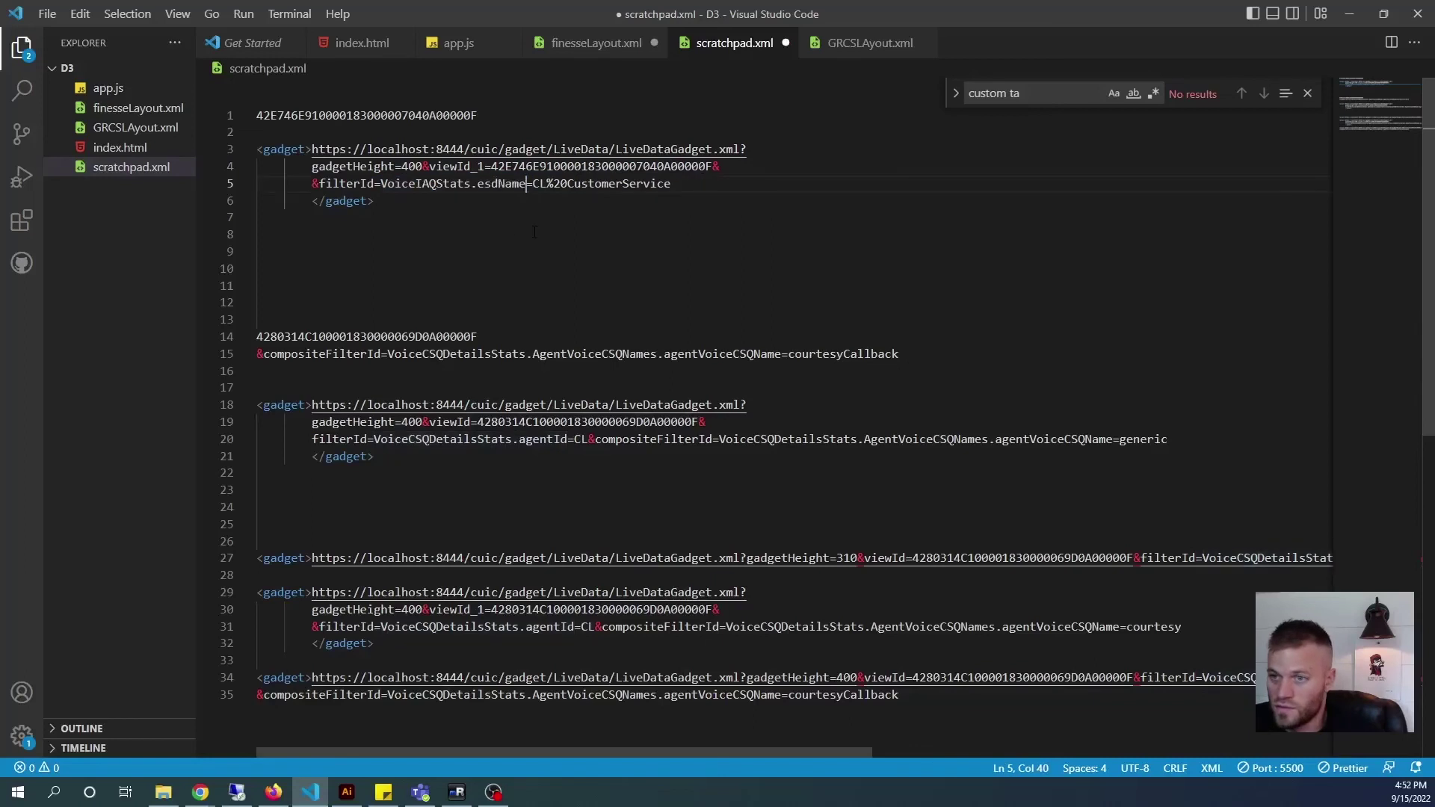
- Copy the completed four-line CSQ Summary gadget from scratchpad.xml into finesseLayout.xml, below the existing gadget in the Custom Tab on line 298
drag(493, 204, 241, 143)
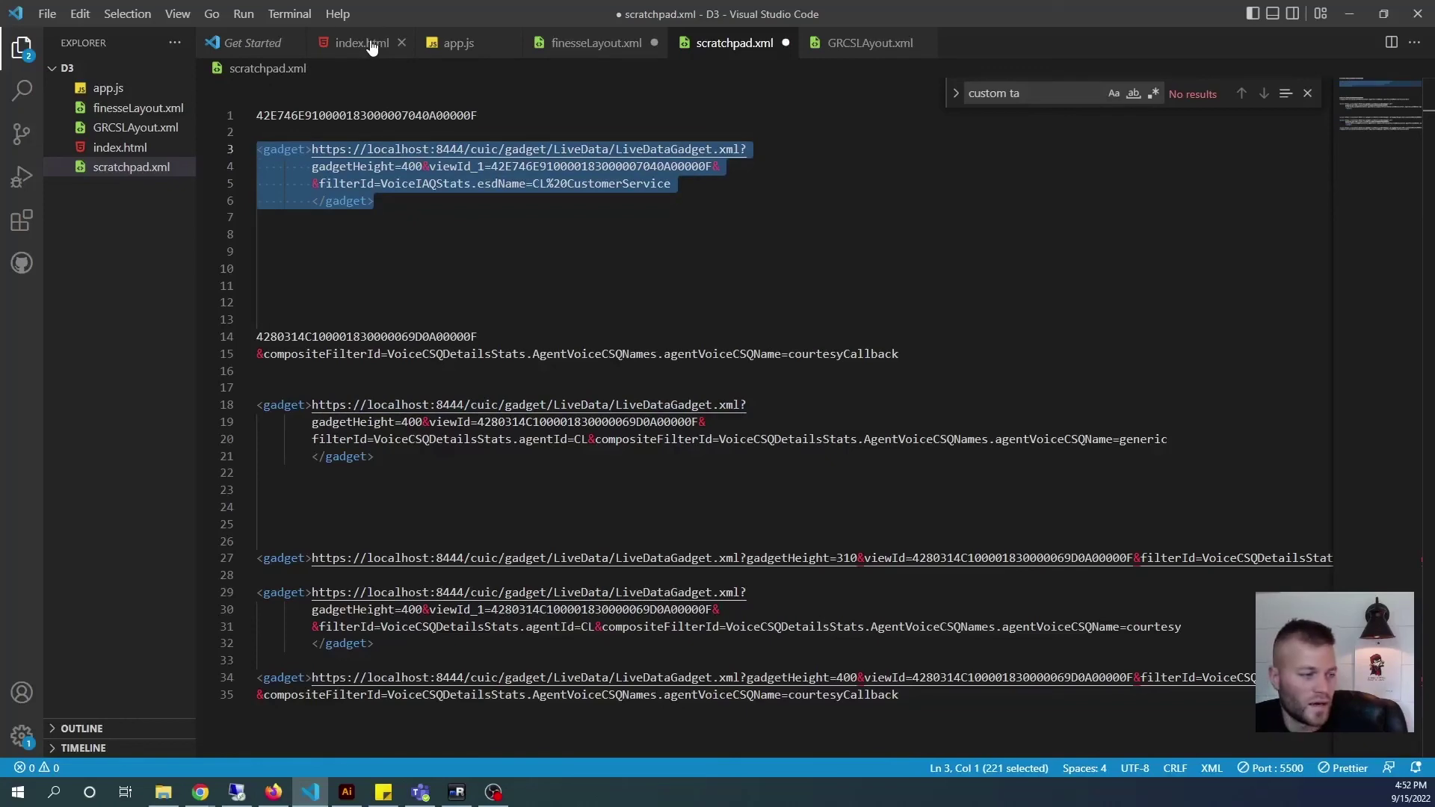
click(589, 43)
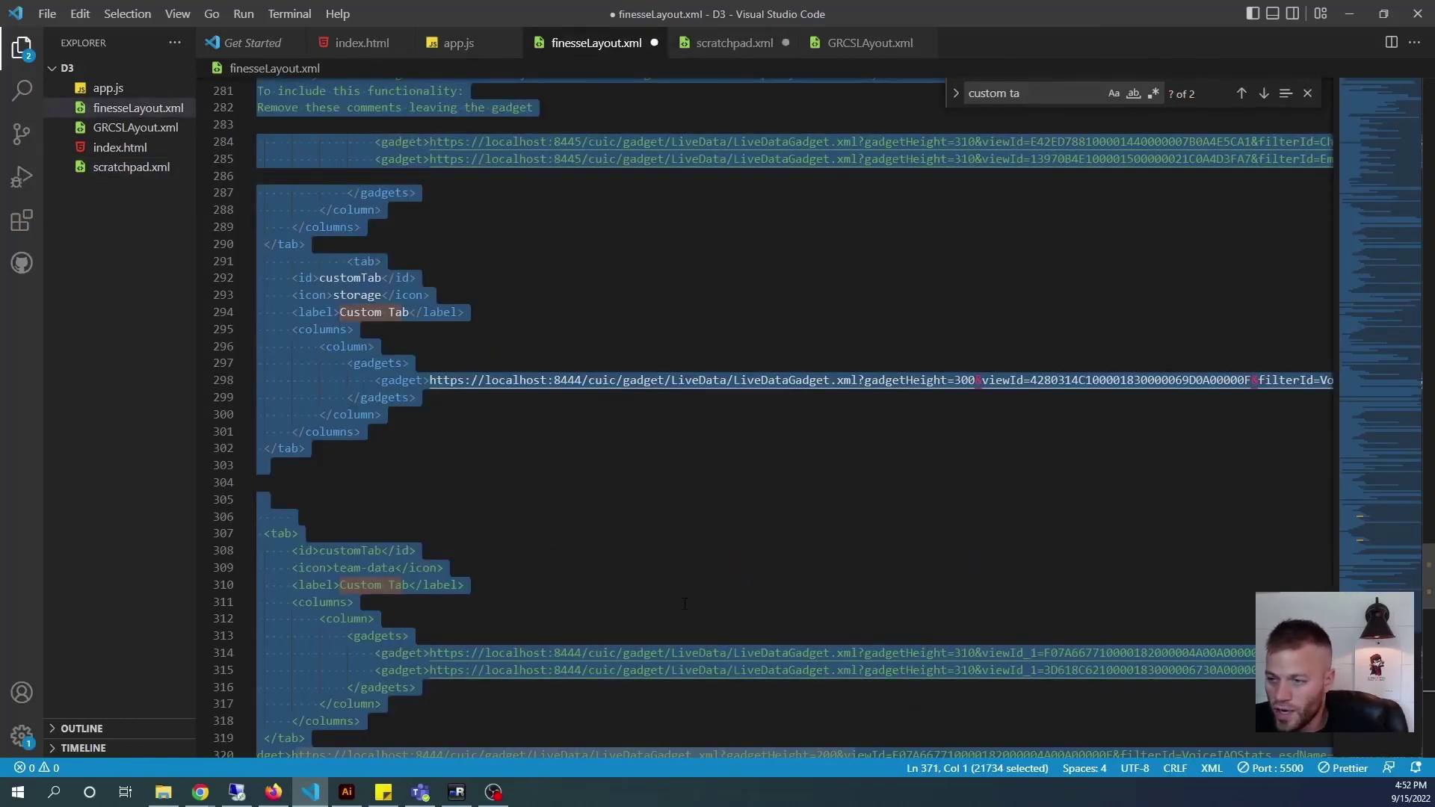
click(348, 396)
key(Return)
key(Up)
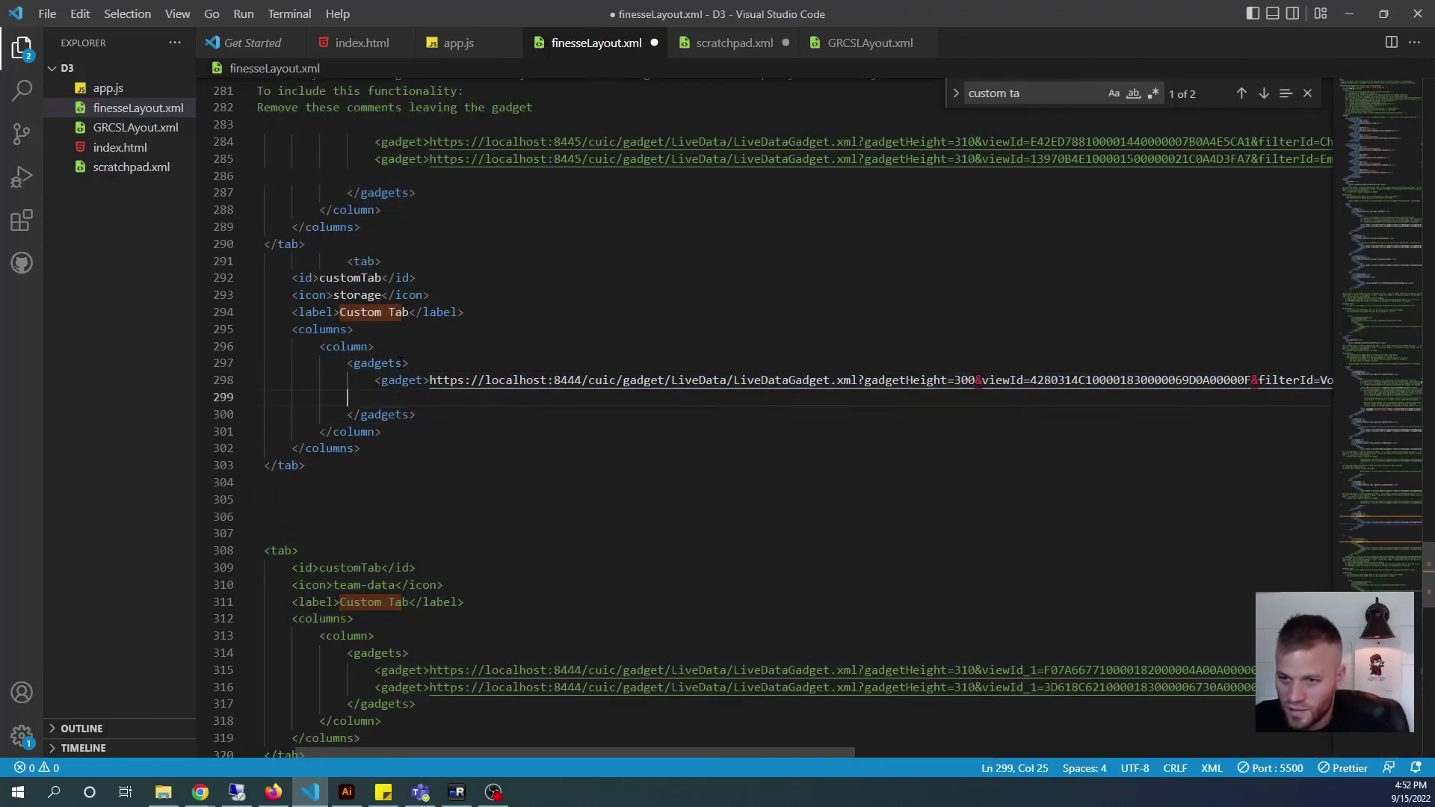
key(ctrl+v)
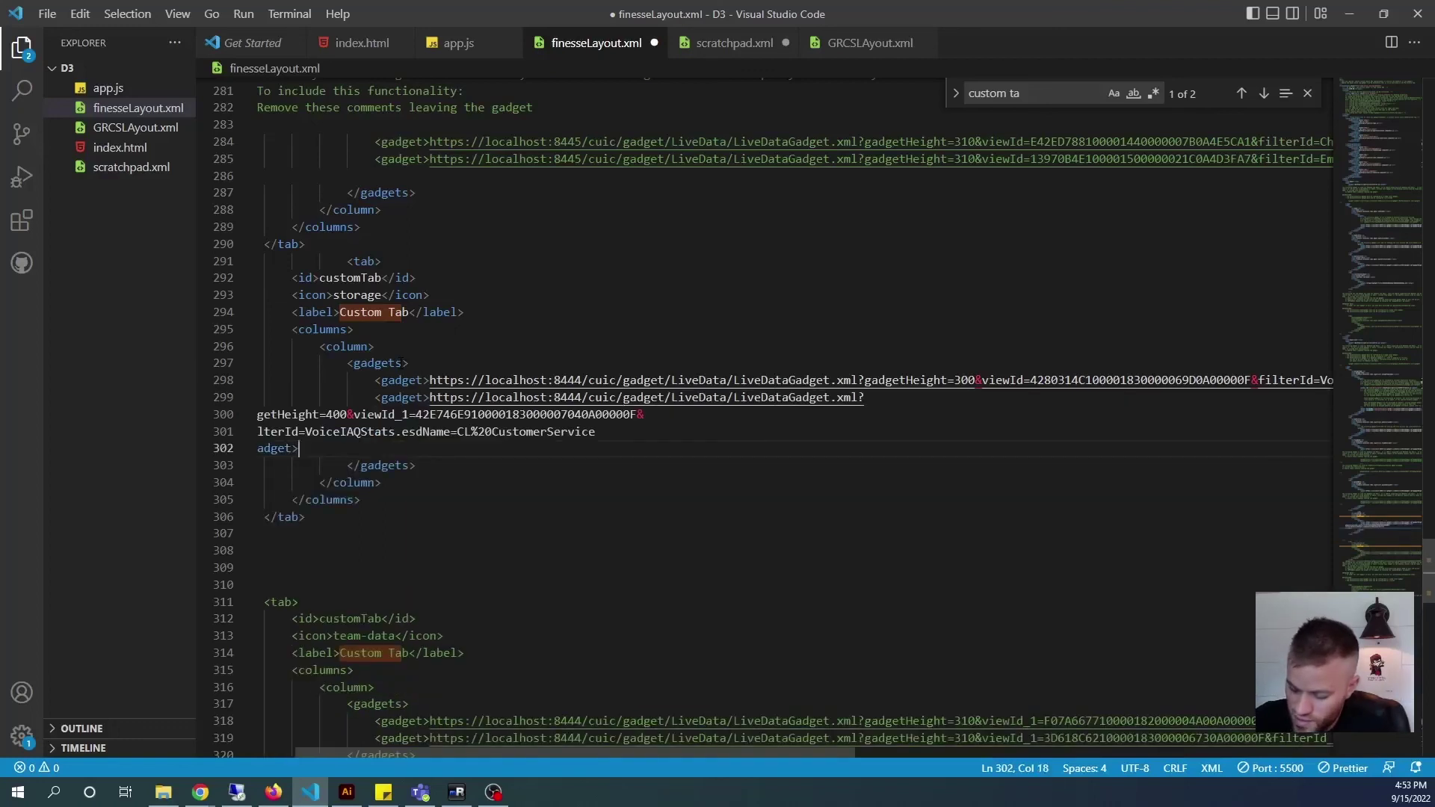
- Join the inserted gadget's four lines into a single line 299 and remove the duplicate ampersand before filterId
key(Home)
key(BackSpace)
key(BackSpace)
key(BackSpace)
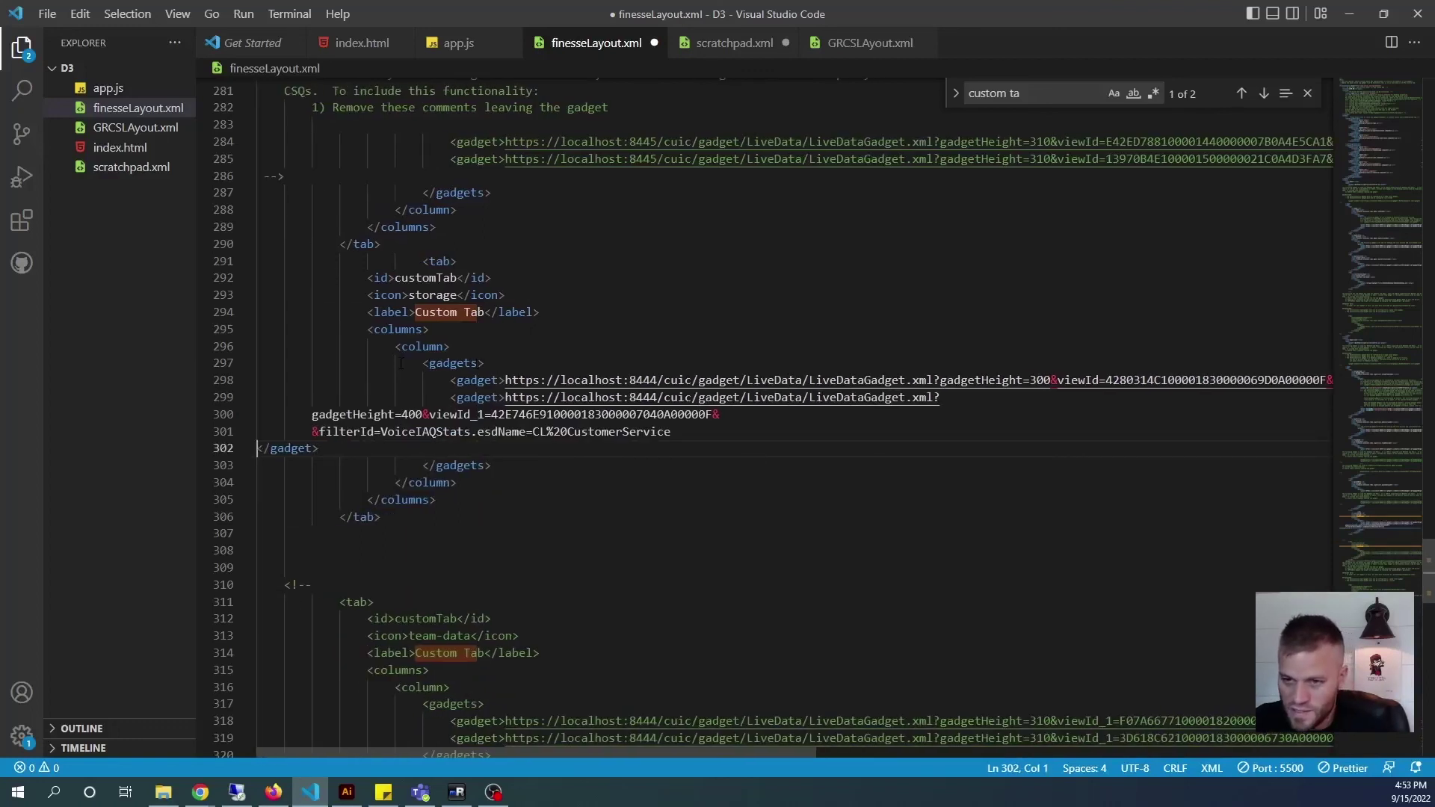
key(Home)
key(BackSpace)
key(BackSpace)
key(BackSpace)
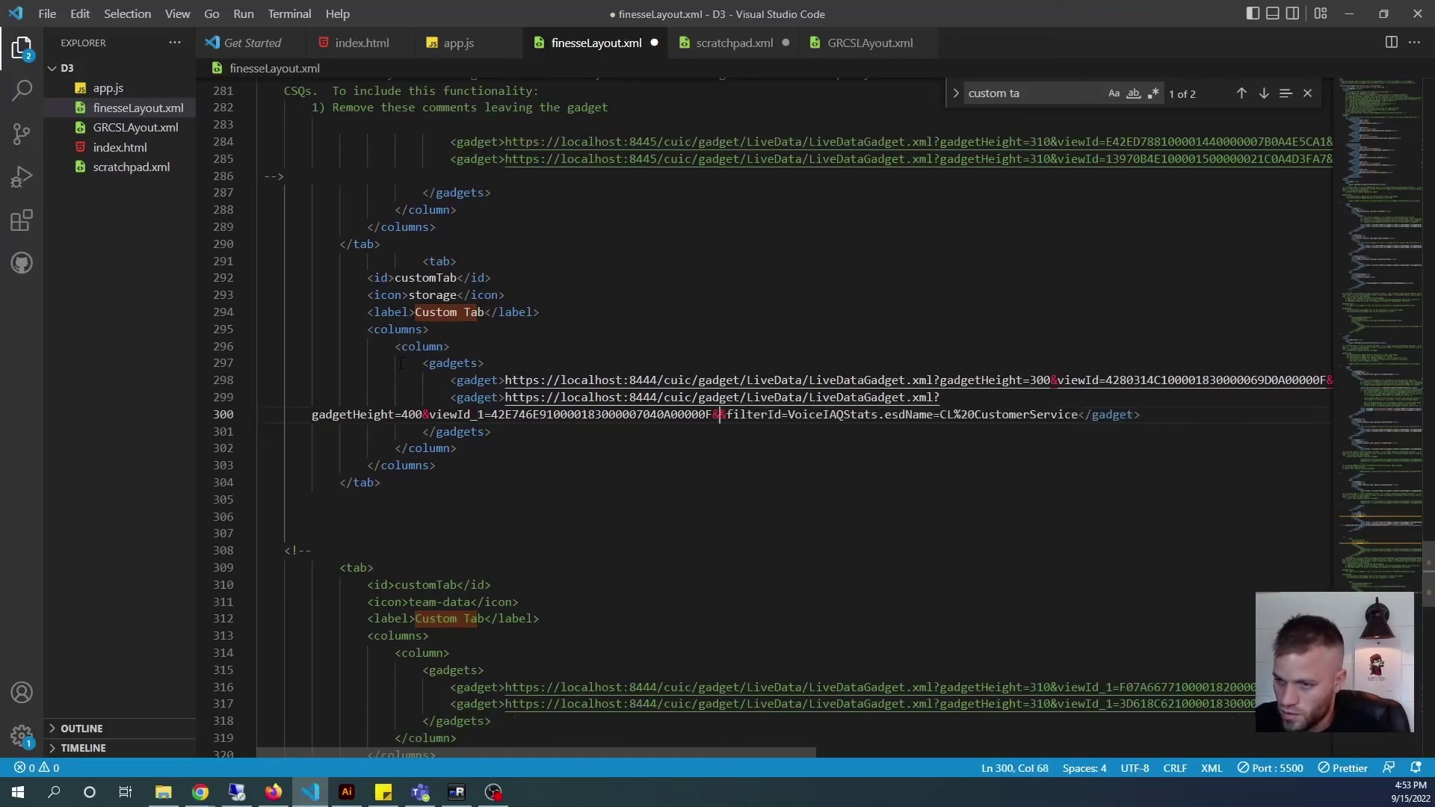
key(BackSpace)
key(Home)
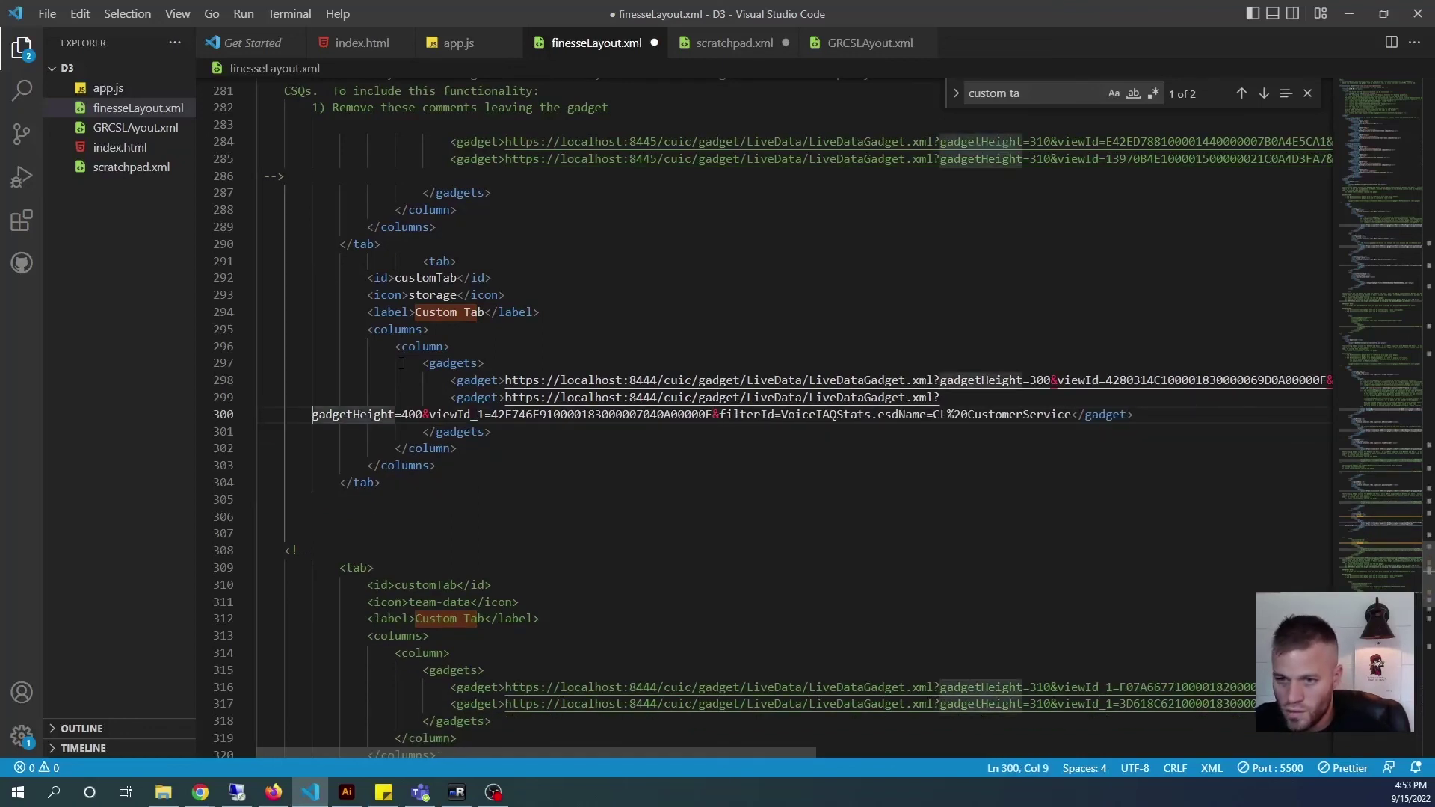
key(BackSpace)
key(BackSpace)
key(BackSpace)
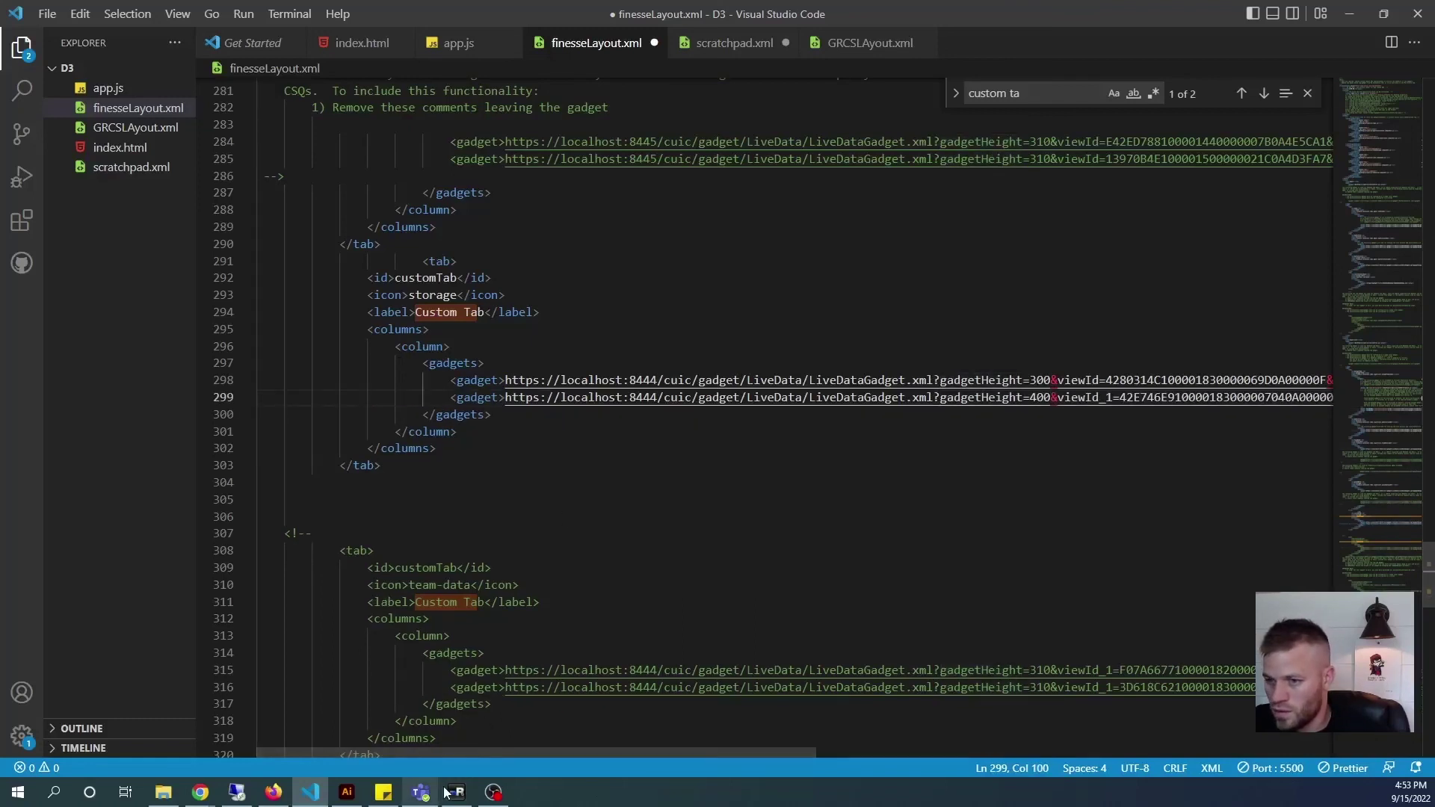
- Copy all of finesseLayout.xml and replace the CustomerService team's desktop layout text with it in Cisco Finesse Administration
drag(528, 749, 500, 729)
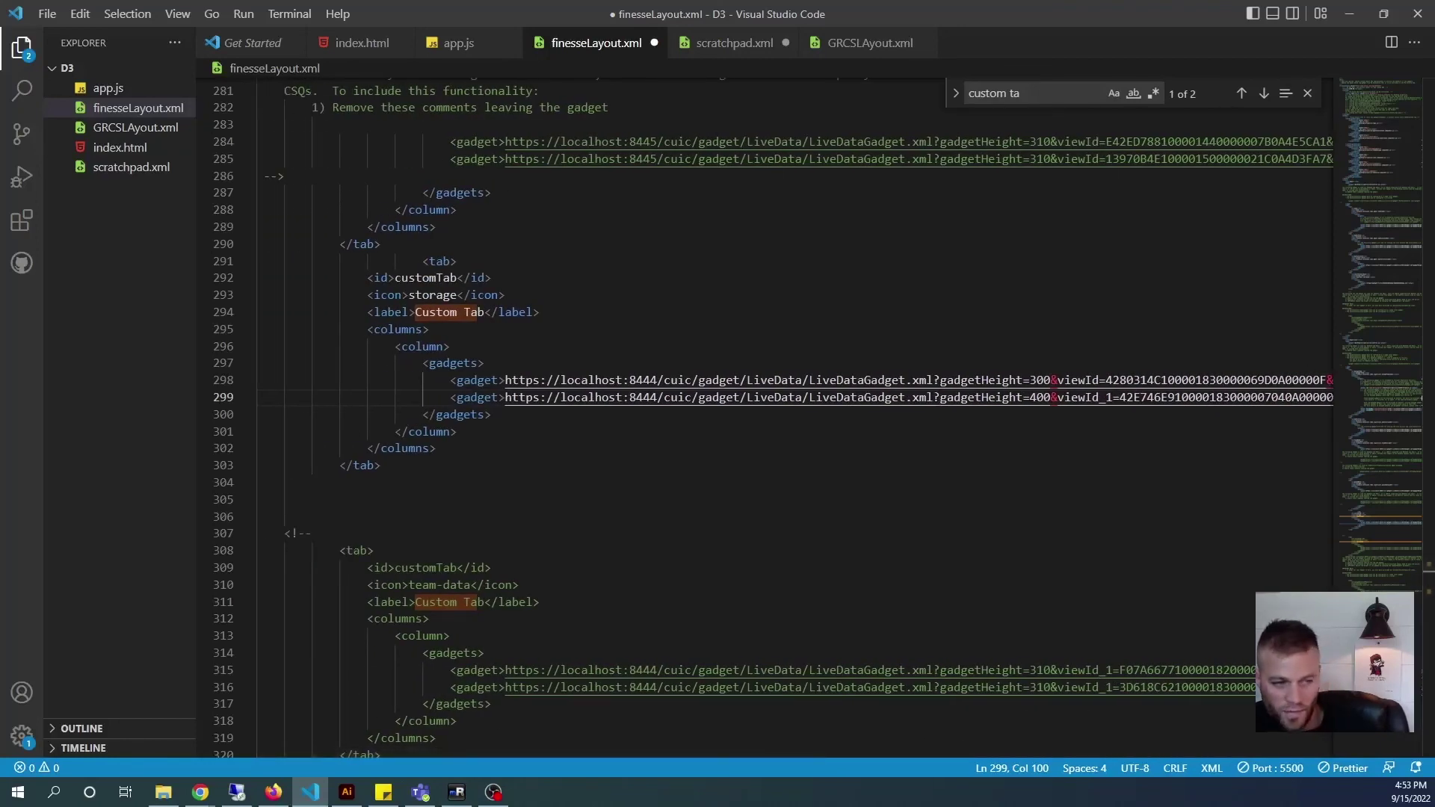
click(628, 485)
key(ctrl+a)
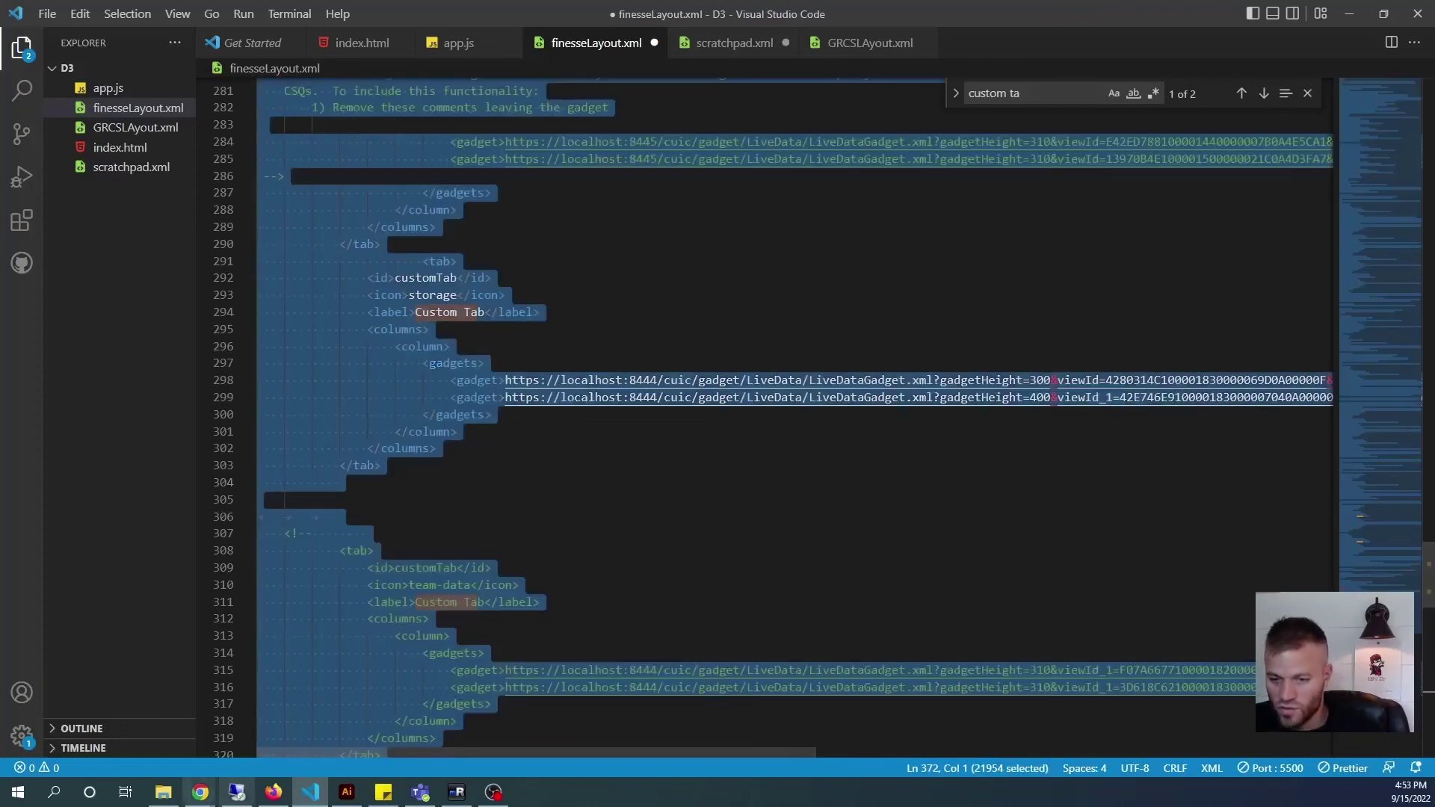
click(273, 793)
click(249, 16)
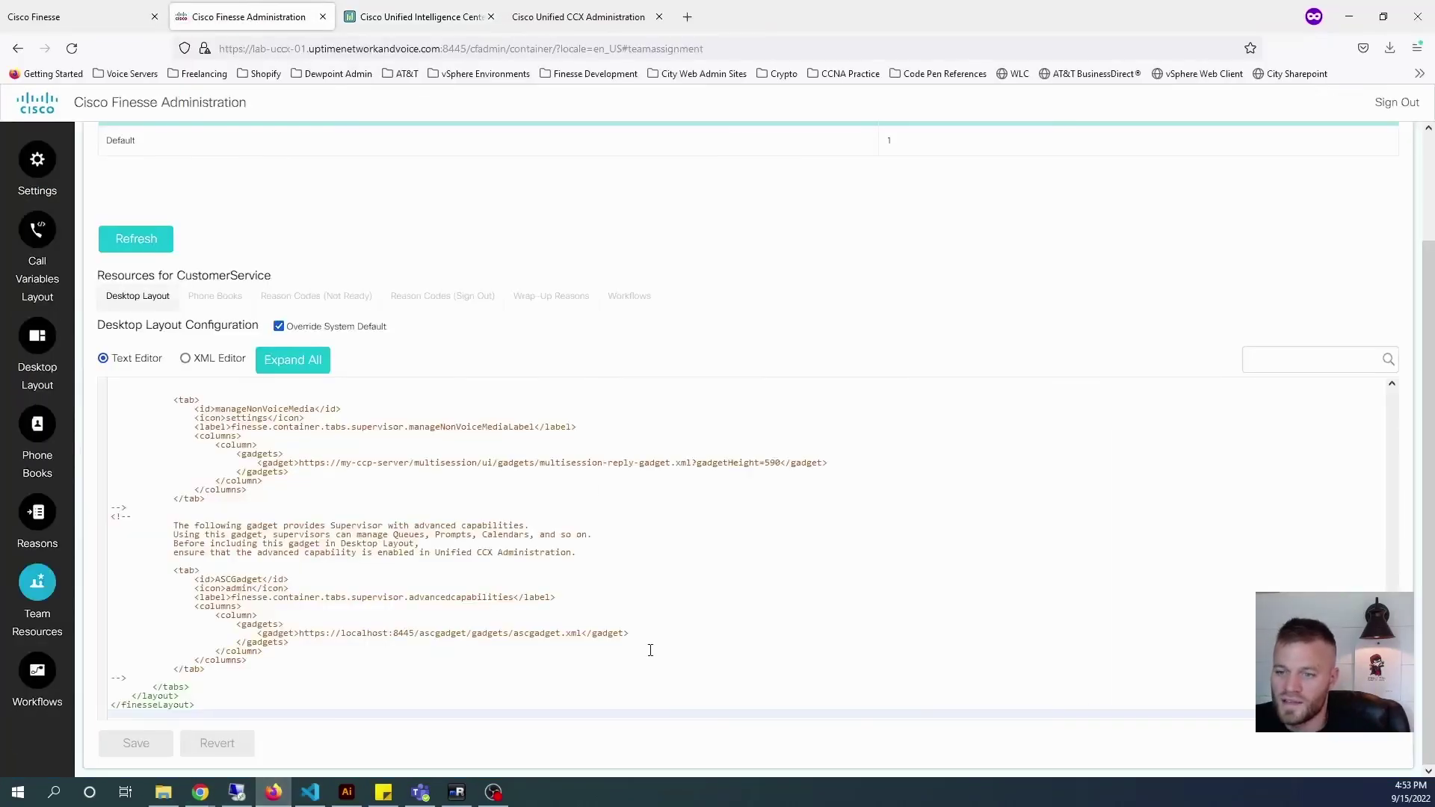
click(657, 599)
key(ctrl+a)
key(ctrl+v)
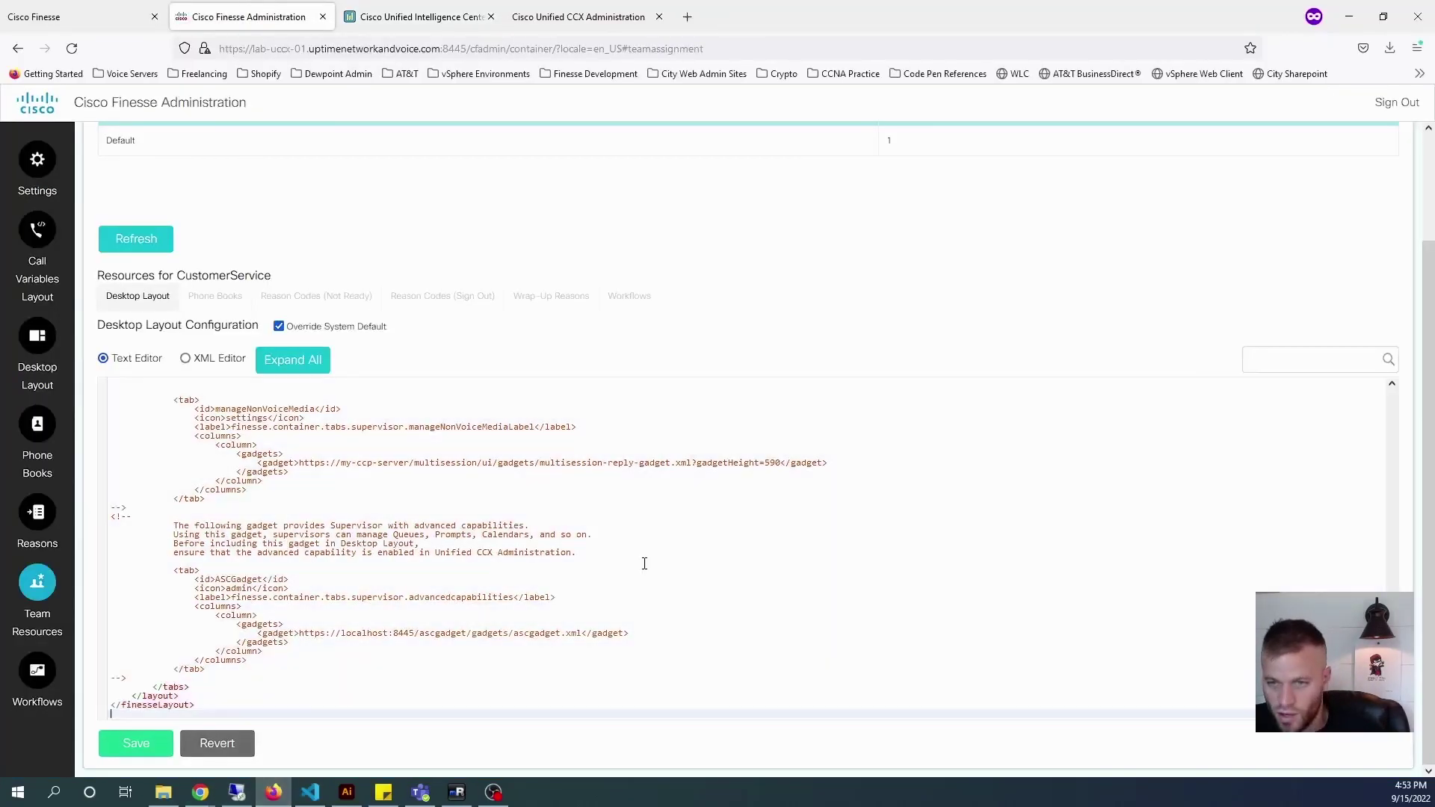
- Save the CustomerService desktop layout and reload the Cisco Finesse desktop to load the added gadget
click(136, 743)
click(112, 17)
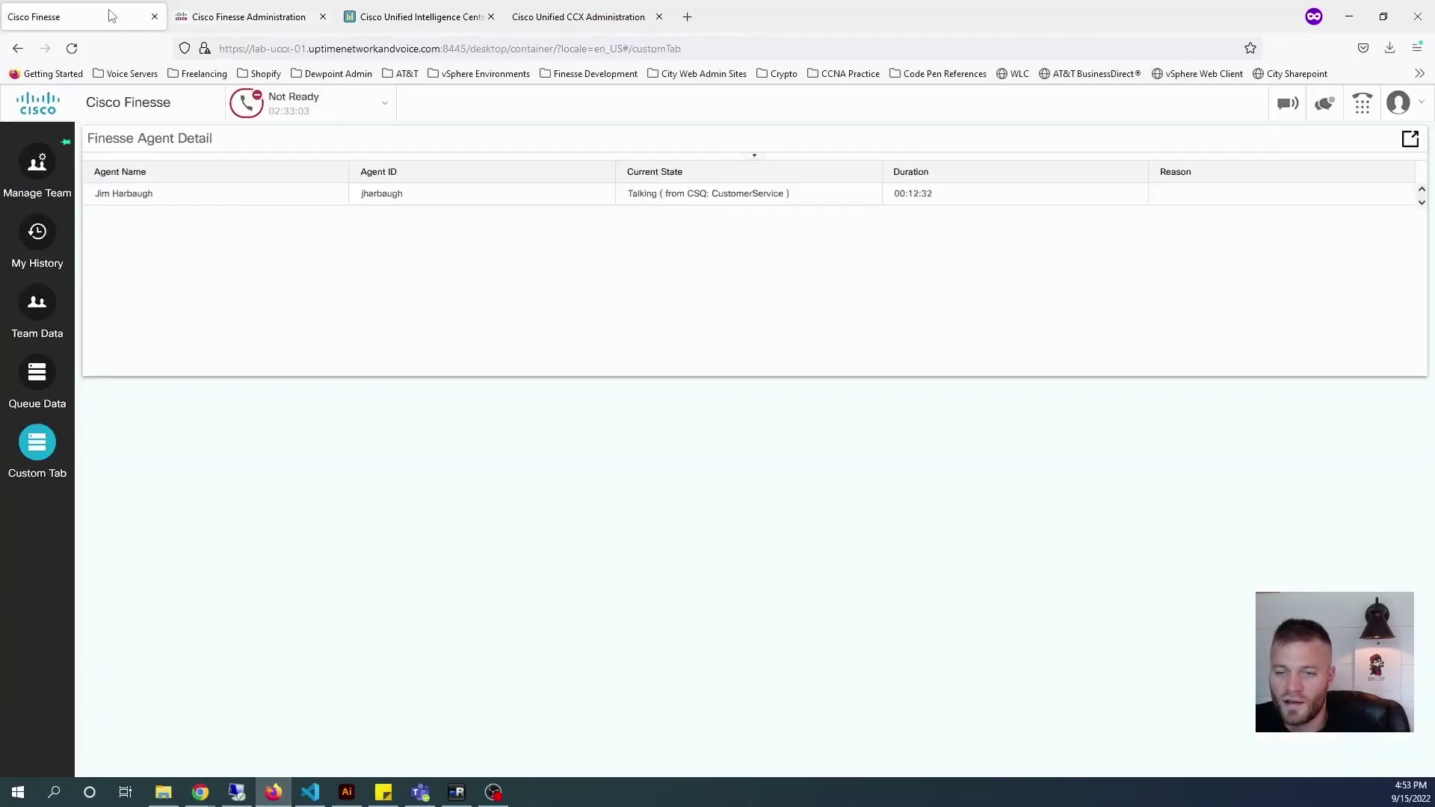
click(72, 48)
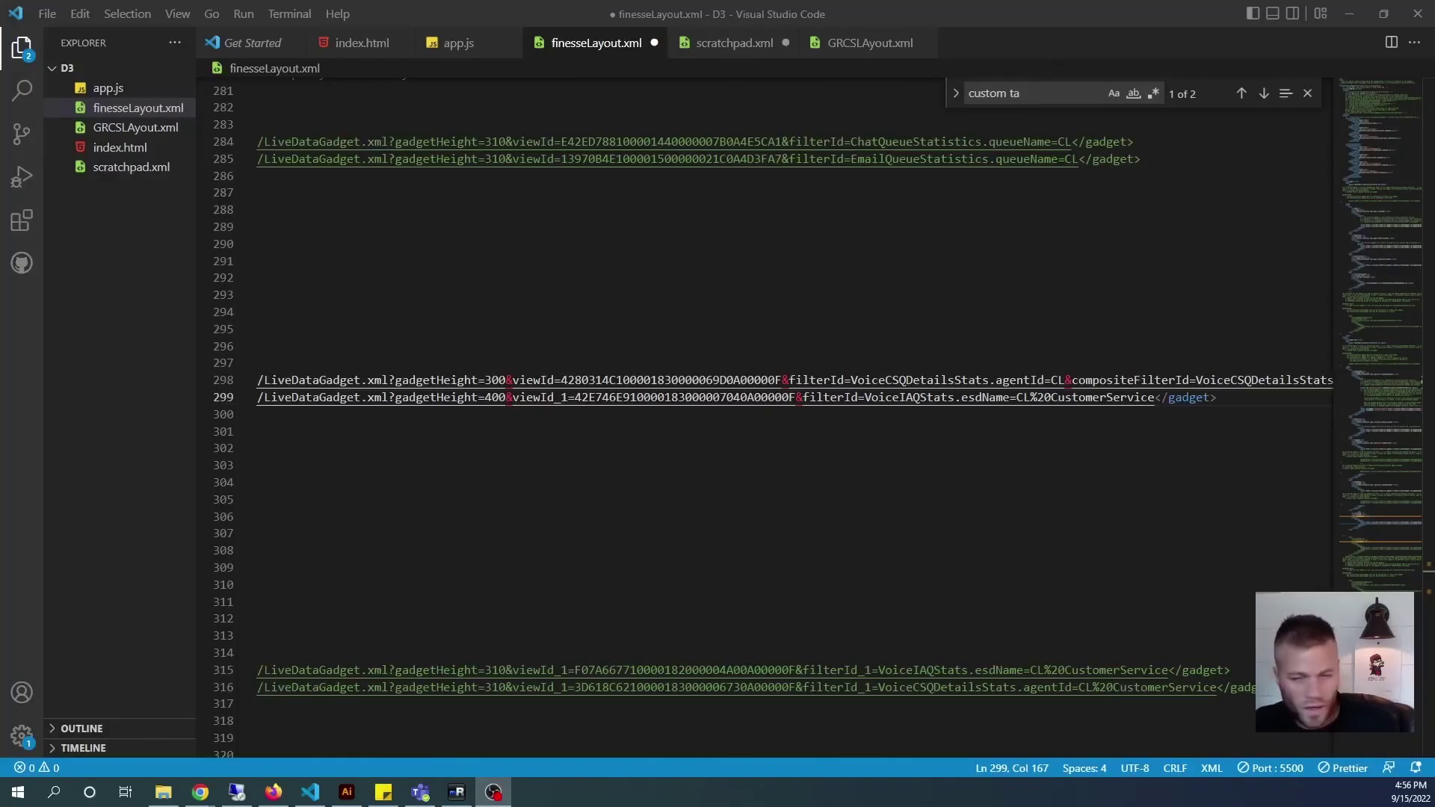
- Rename the filterId parameter to filterId_1 in the CSQ Summary gadget on line 299 of finesseLayout.xml
click(862, 403)
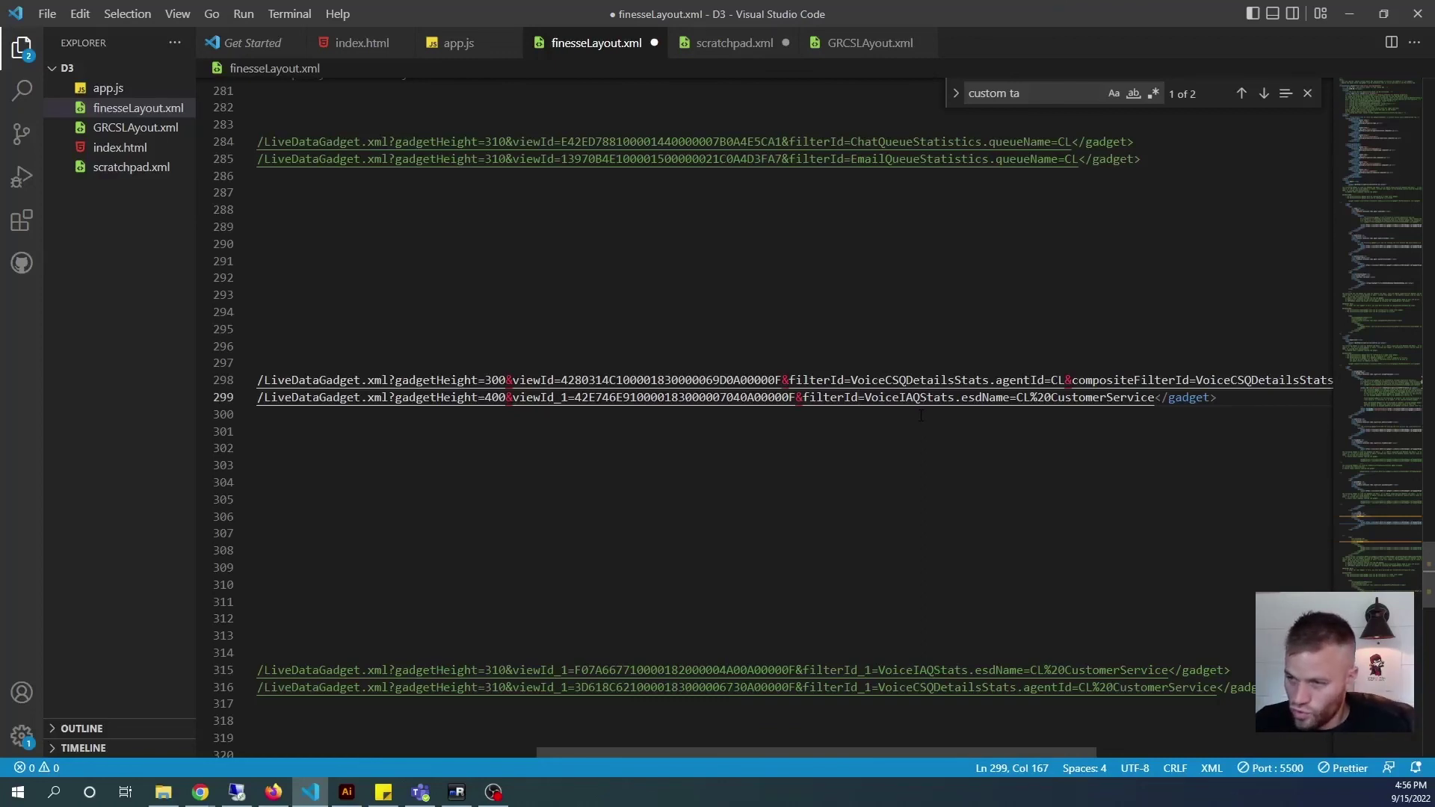
text(_1)
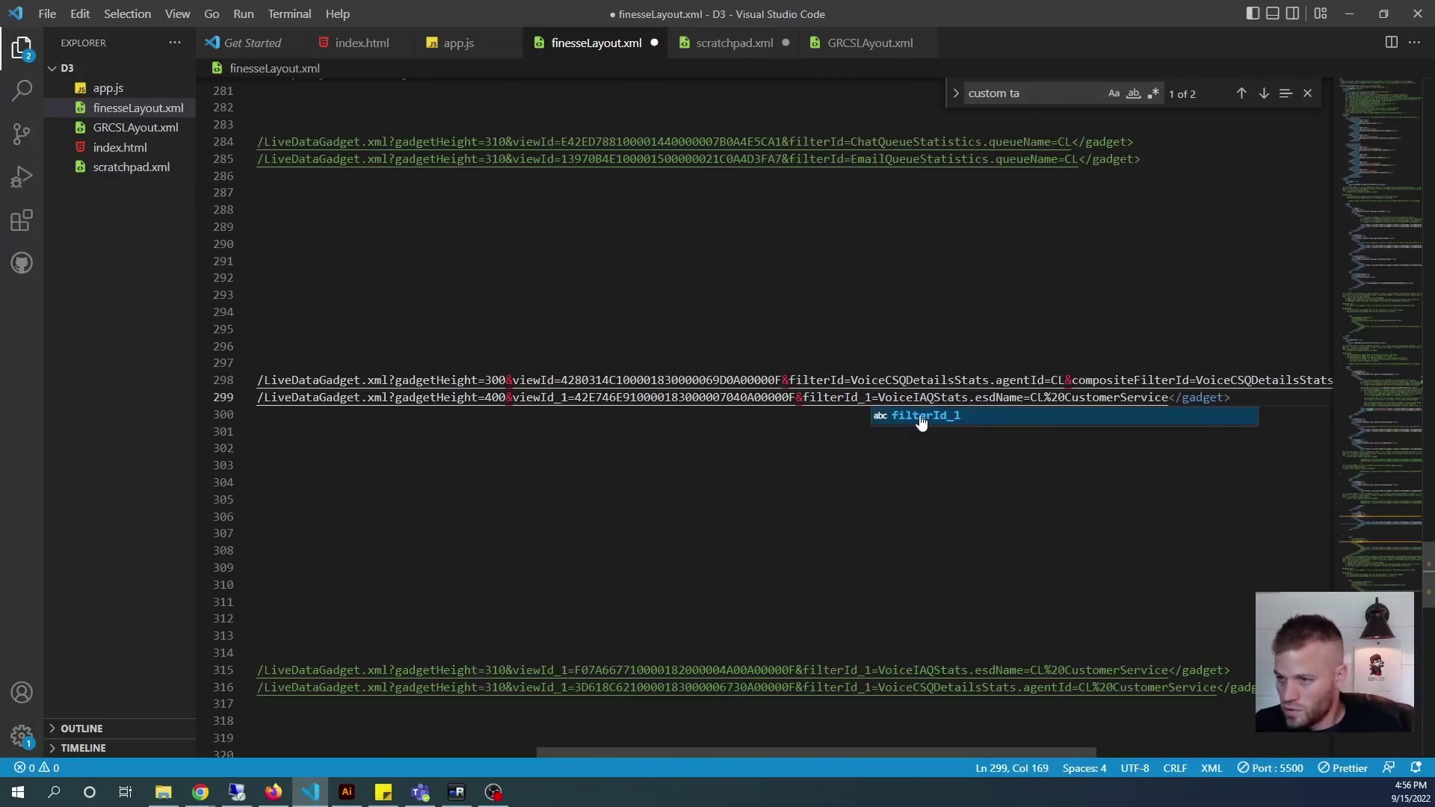
click(852, 413)
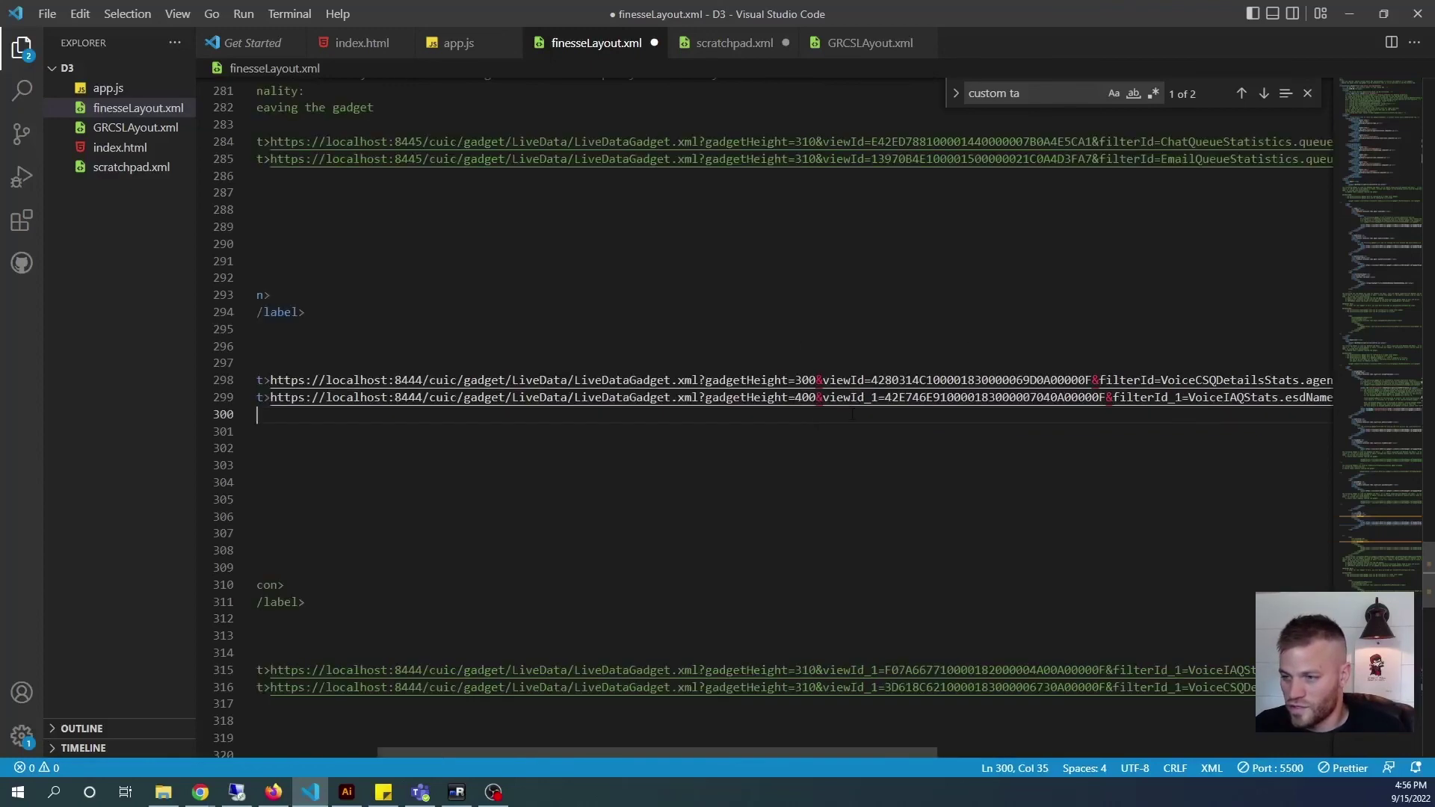
drag(676, 751, 855, 754)
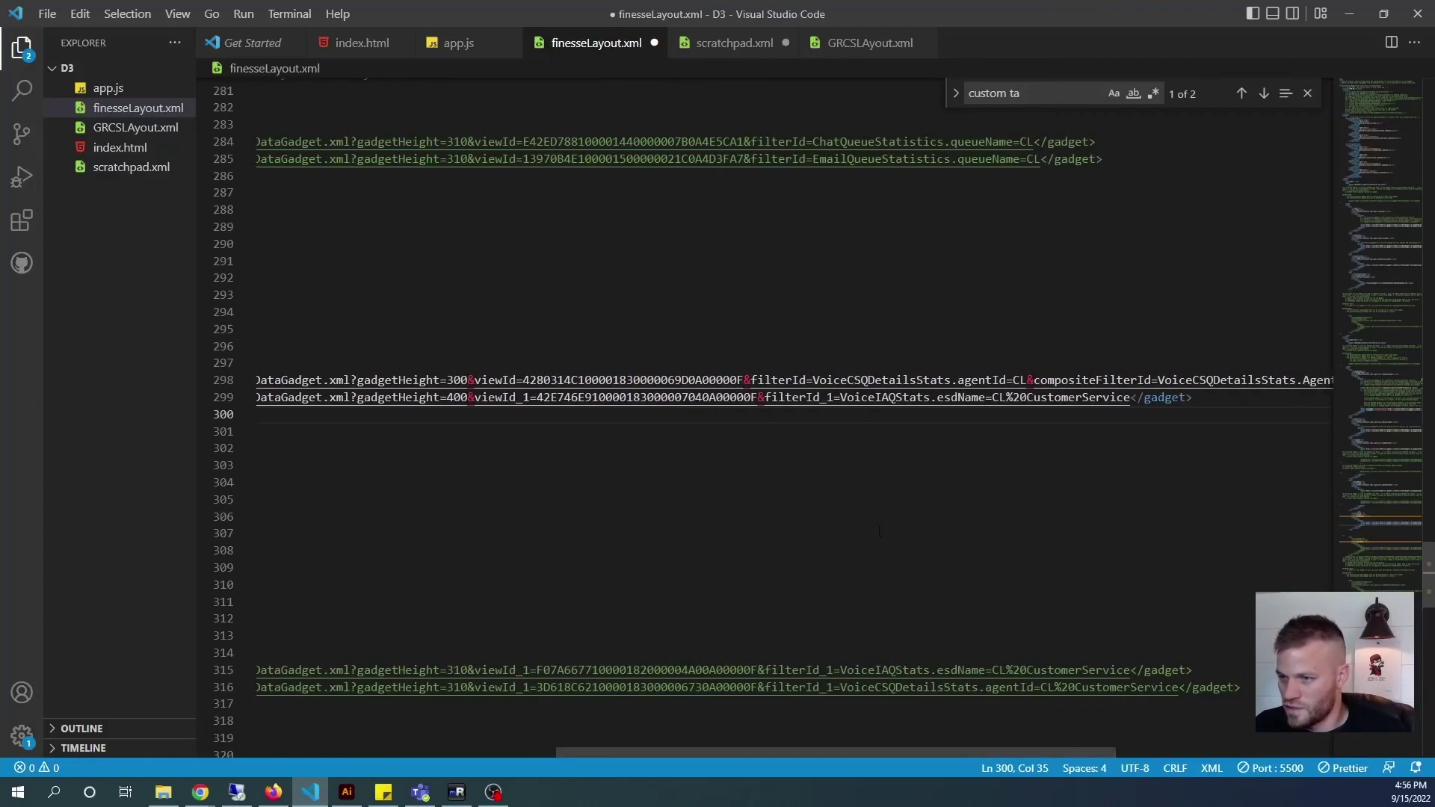
click(1248, 398)
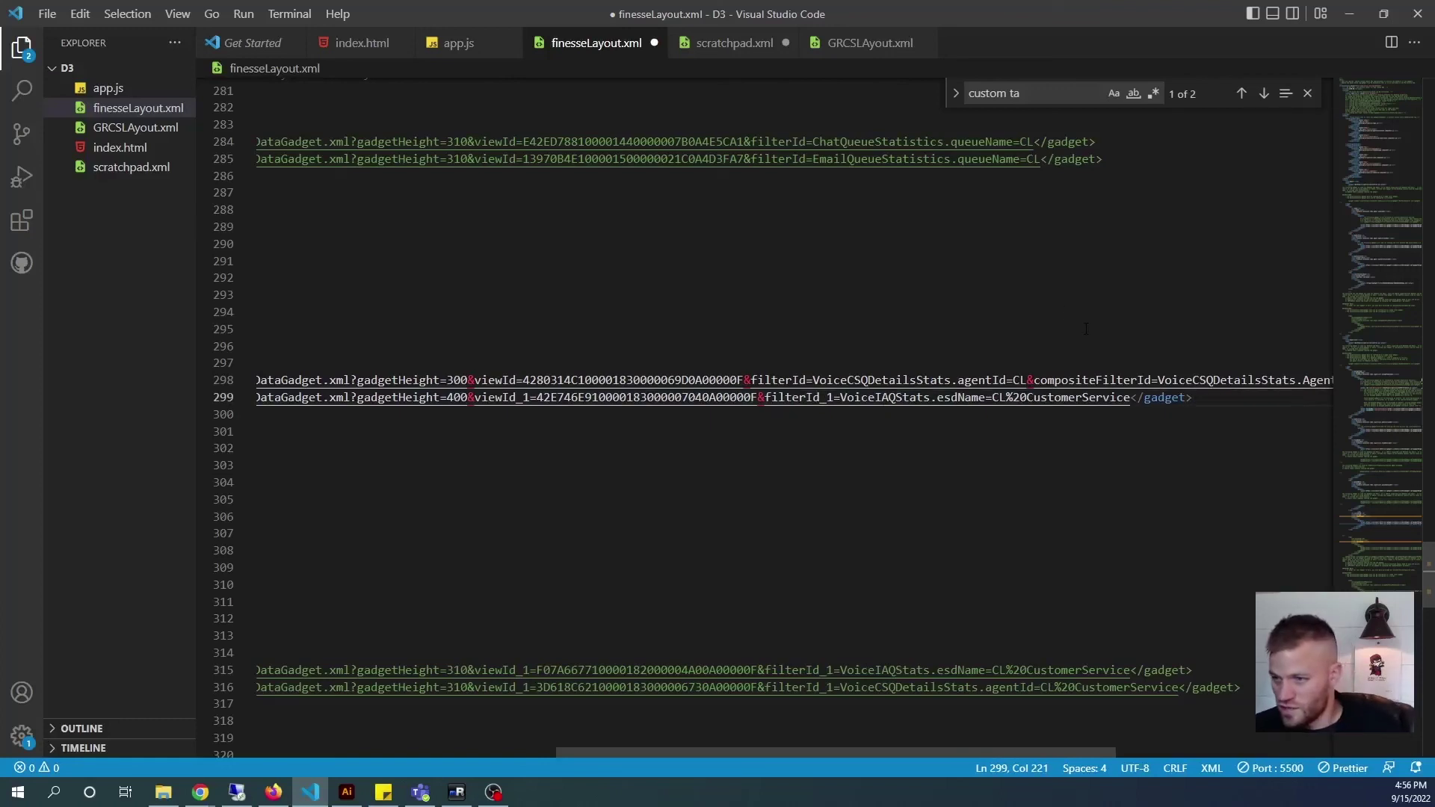
- Replace the CustomerService team's layout text in Cisco Finesse Administration with the full finesseLayout.xml containing the filterId_1 change
key(ctrl+a)
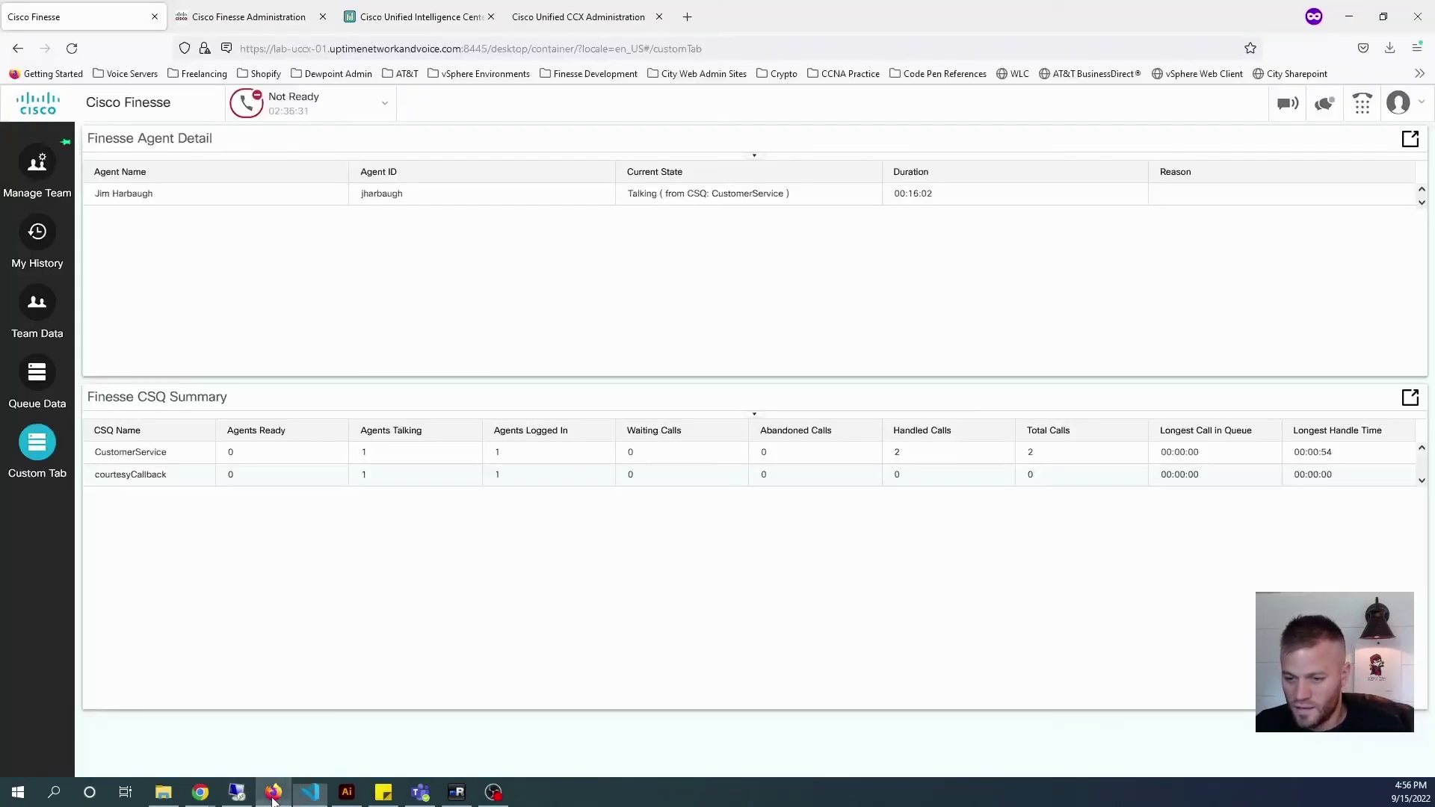
click(274, 792)
click(246, 16)
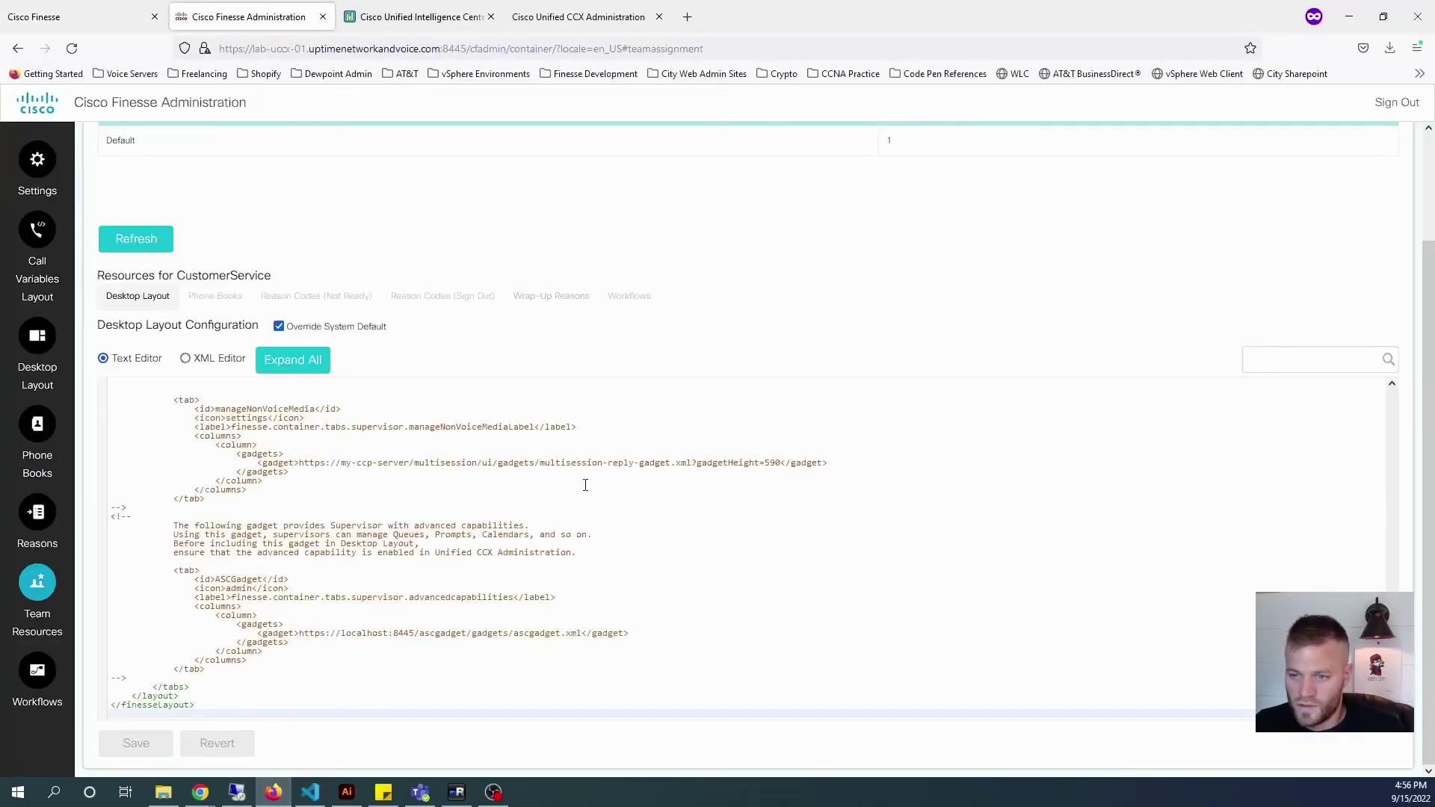
click(585, 482)
key(ctrl+a)
key(ctrl+v)
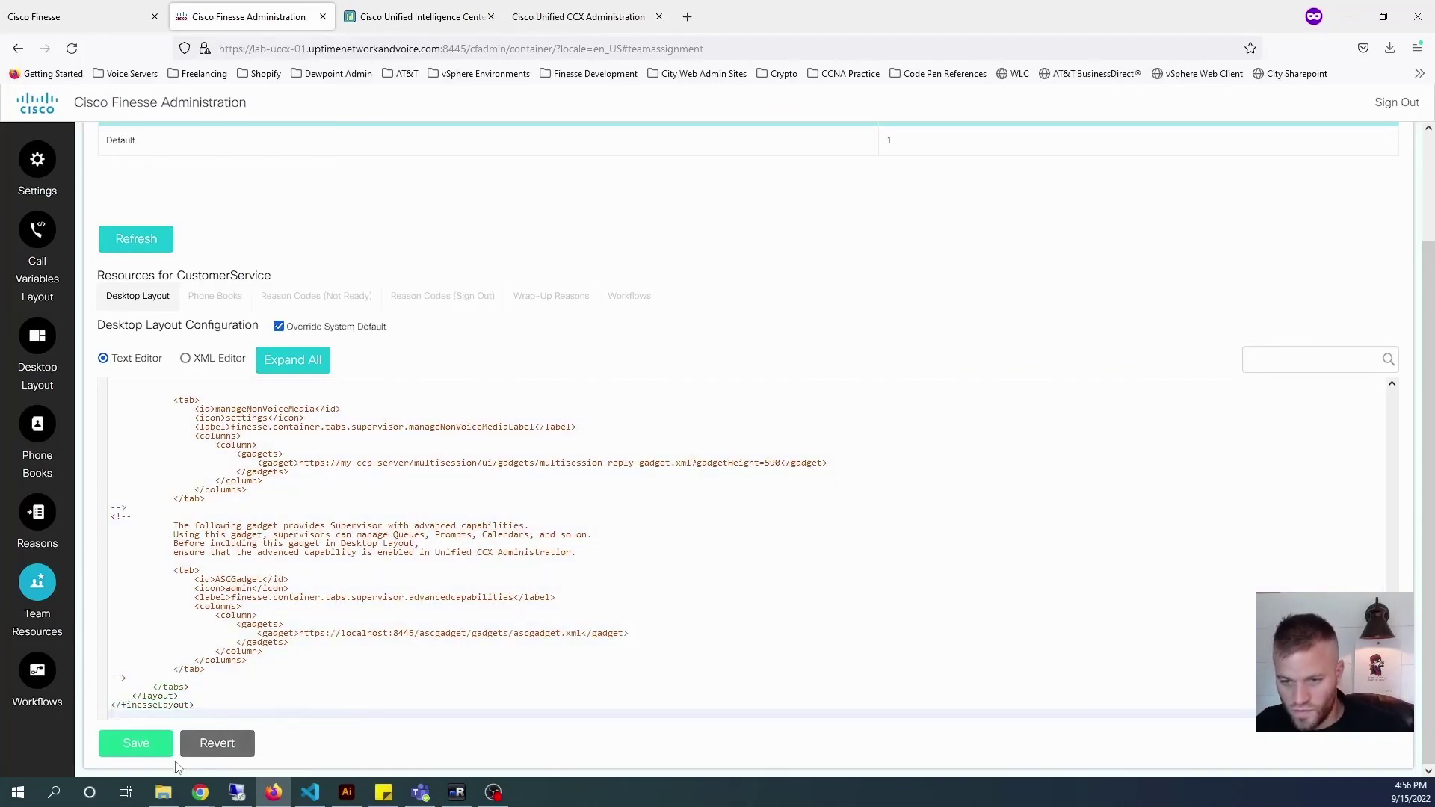
- Save the revised team layout and reload the Custom Tab in the Cisco Finesse desktop
click(149, 753)
click(142, 17)
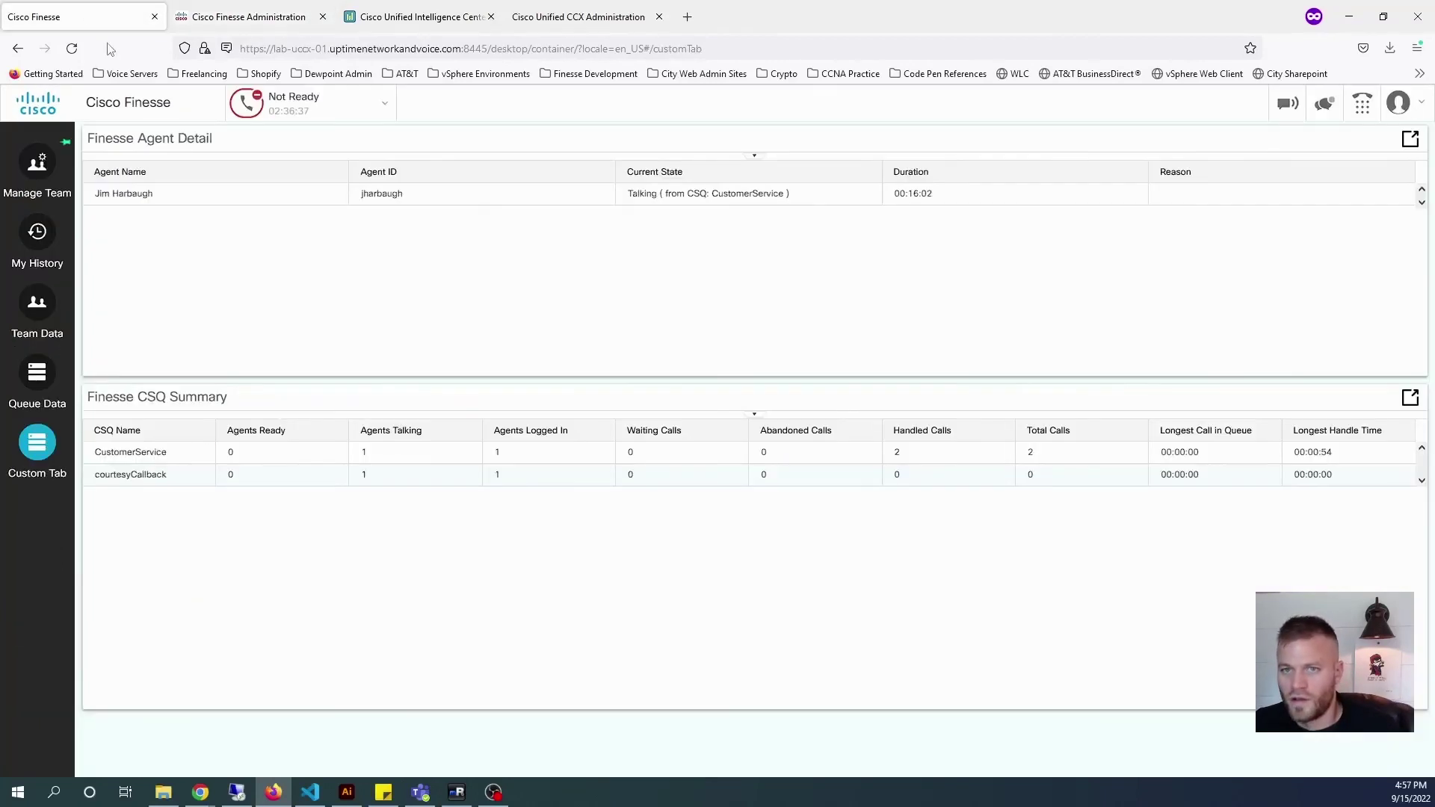
click(72, 48)
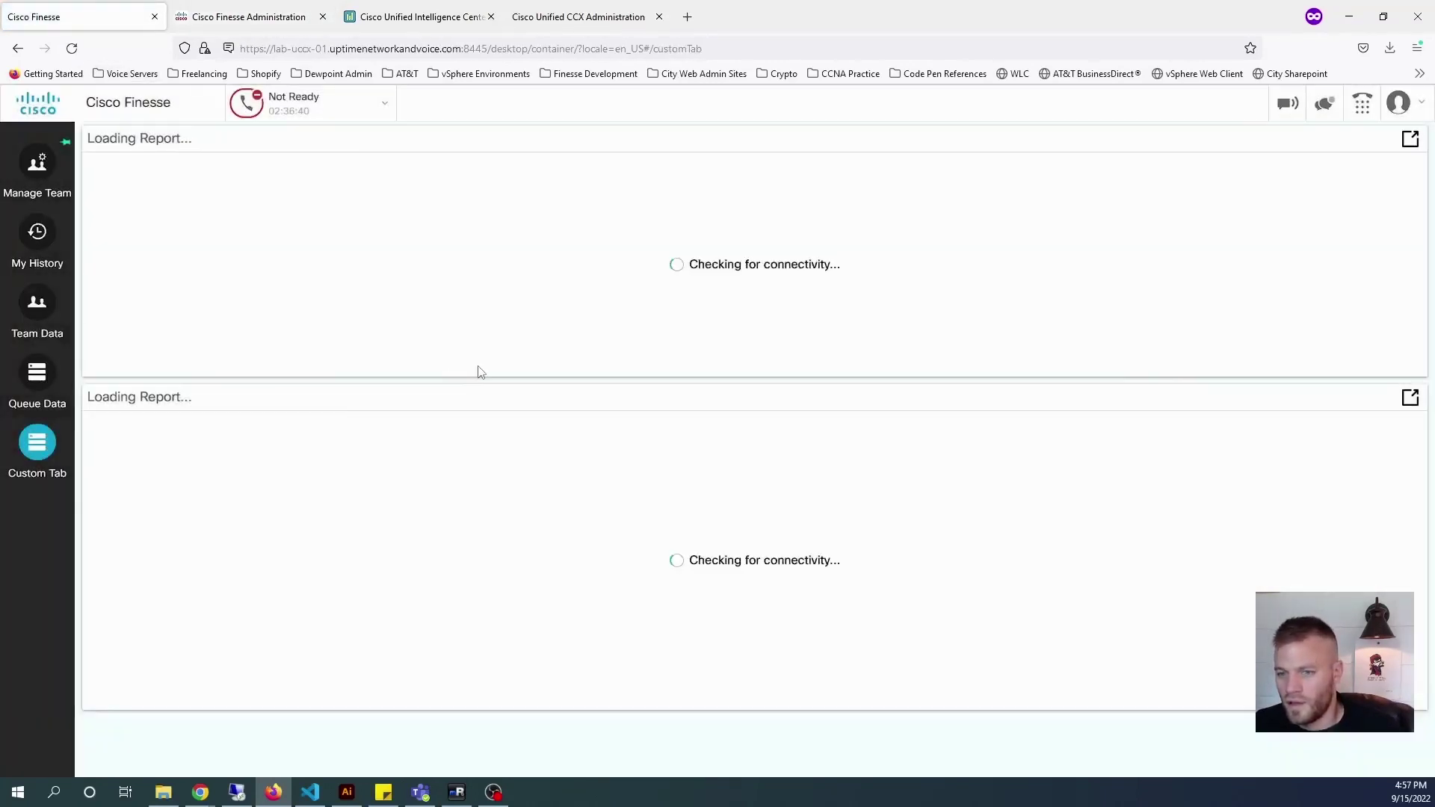